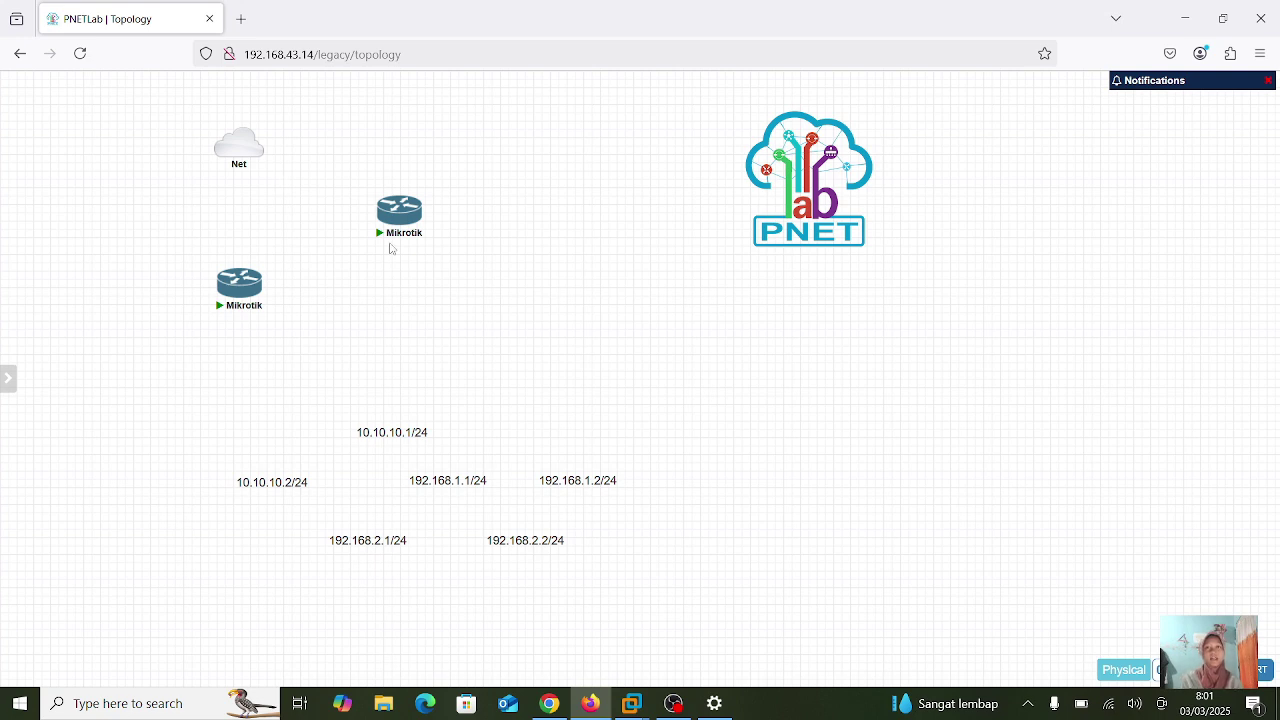
- Rename the Net cloud node to Isp and save it
{"action": "mouse_move", "coordinate": [224, 157]}
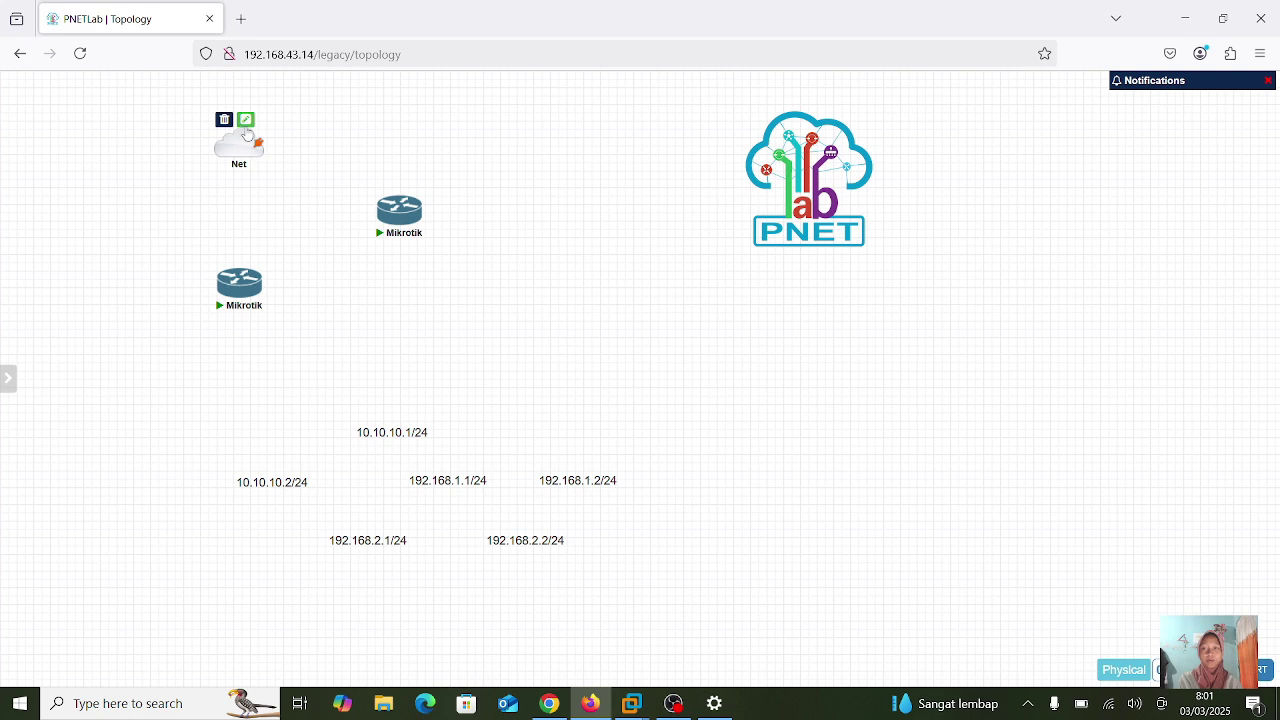
{"action": "left_click", "coordinate": [245, 120]}
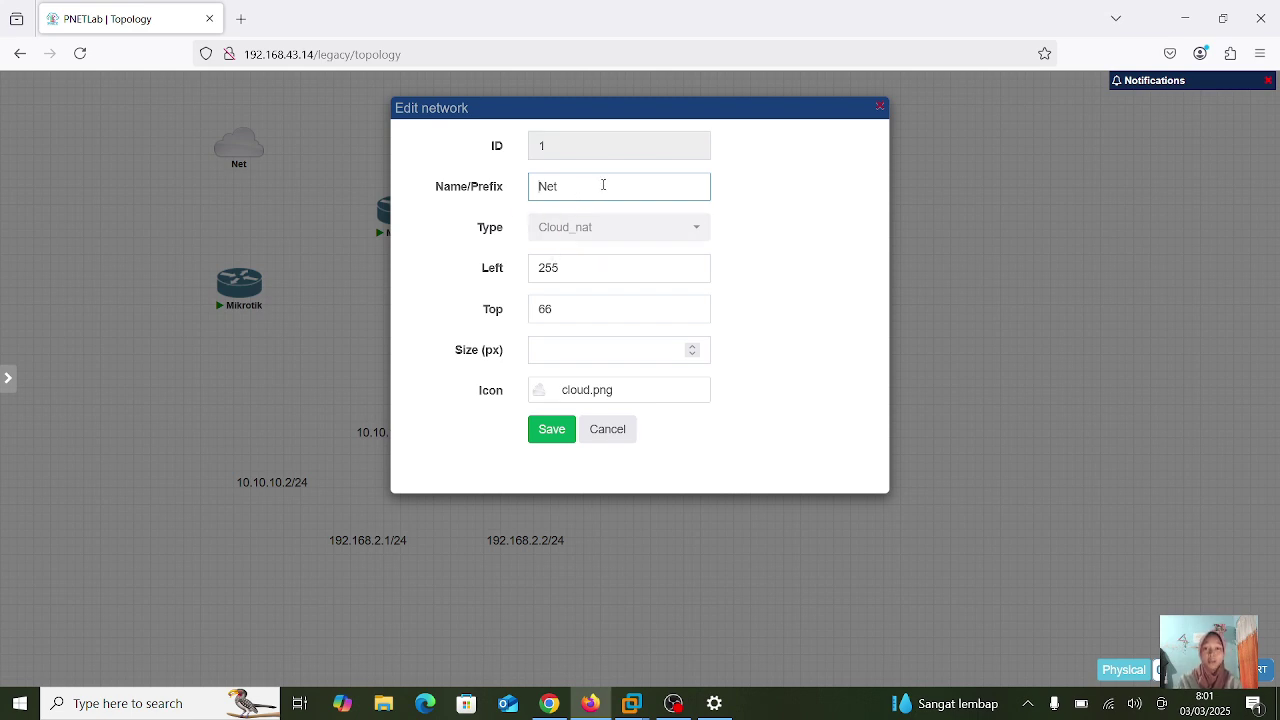
{"action": "key", "text": "BackSpace"}
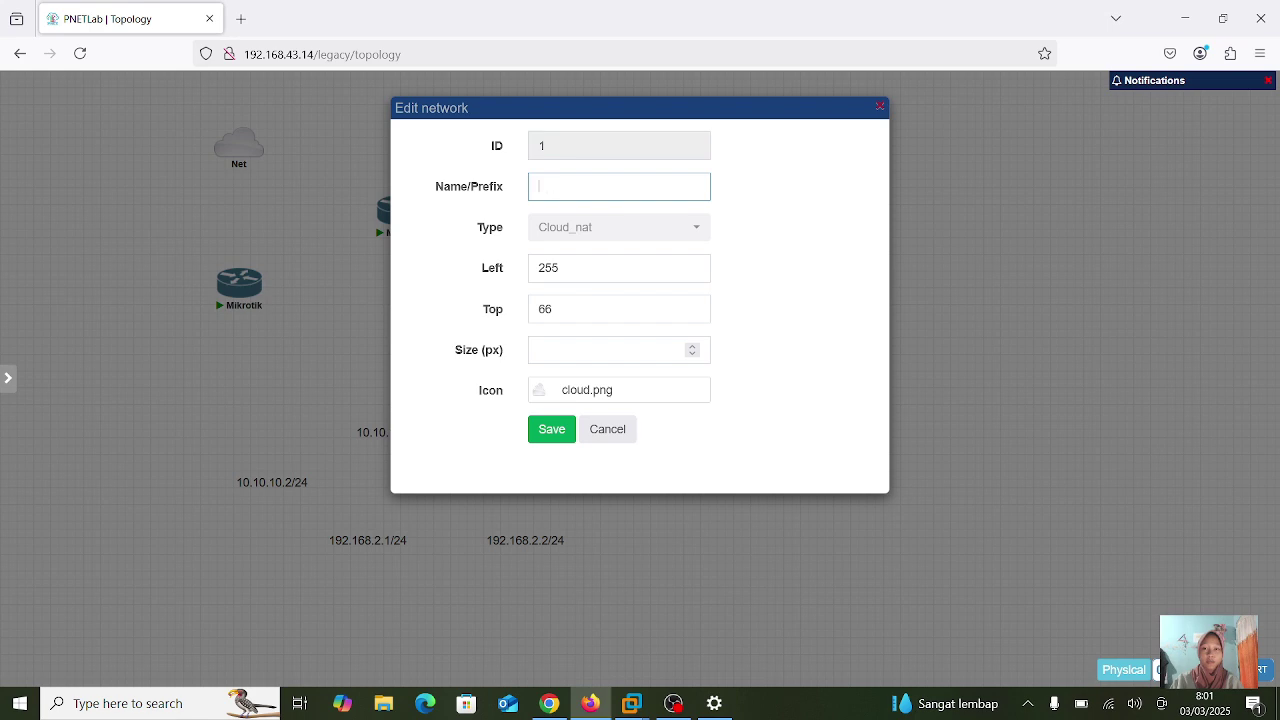
{"action": "type", "text": "Isp"}
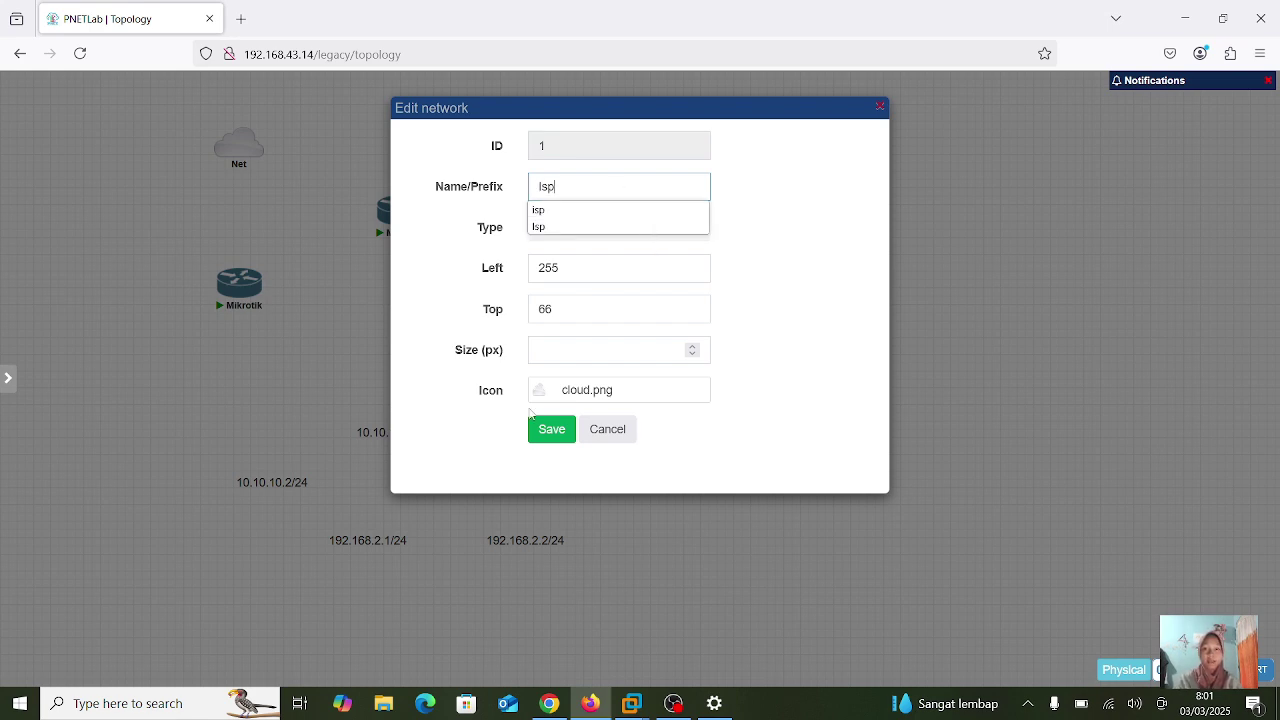
{"action": "left_click", "coordinate": [553, 436]}
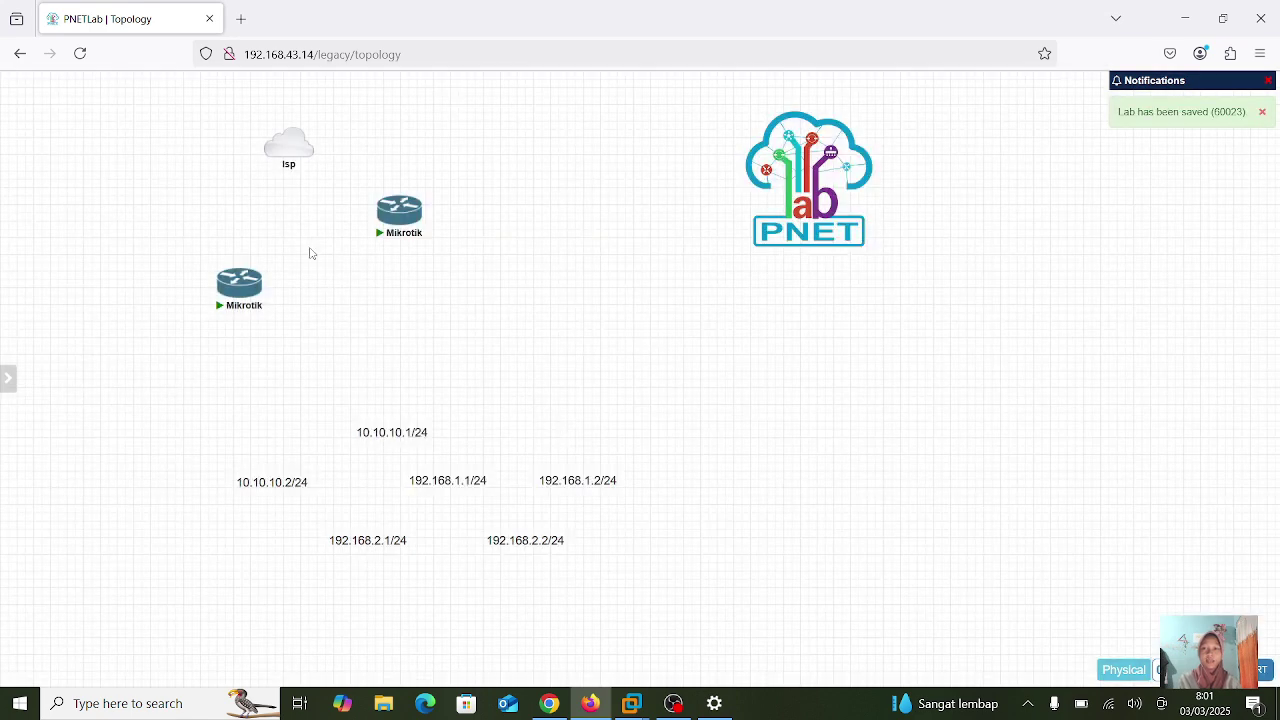
- Link the upper Mikrotik router's eth1 interface to the Isp cloud
{"action": "mouse_move", "coordinate": [287, 155]}
{"action": "left_click_drag", "start_coordinate": [419, 204], "coordinate": [281, 143]}
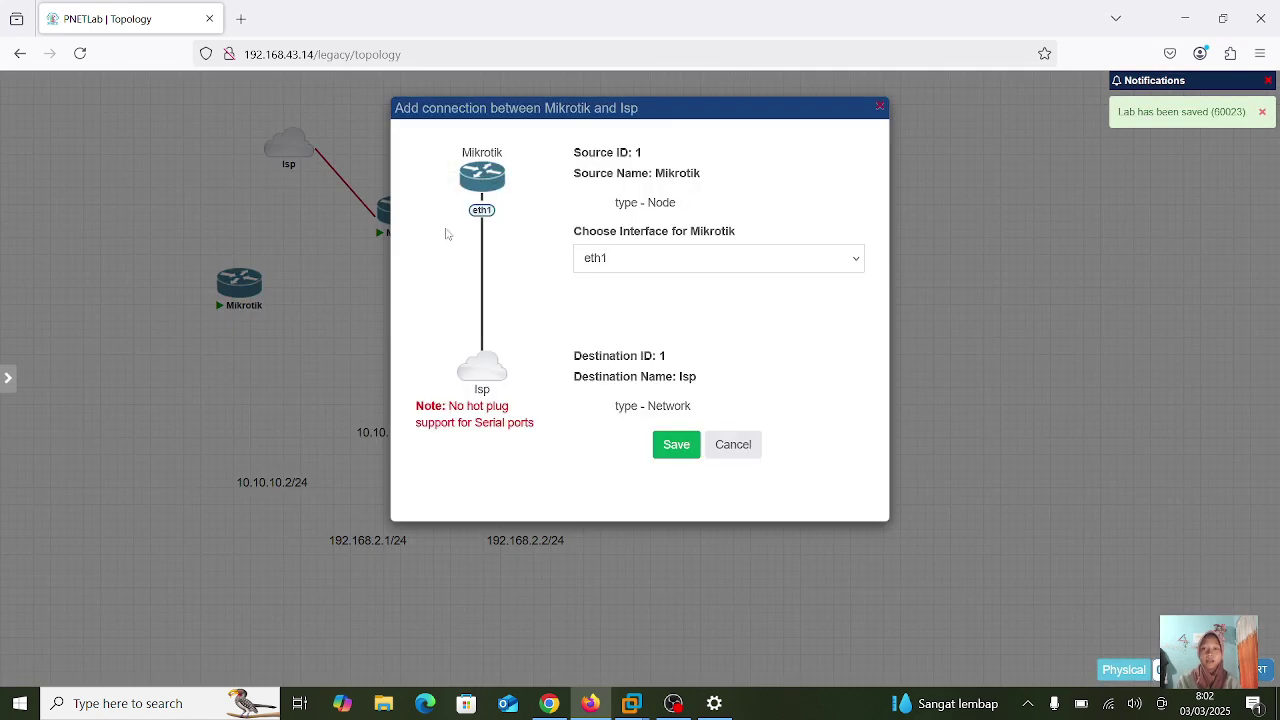
{"action": "left_click", "coordinate": [677, 445]}
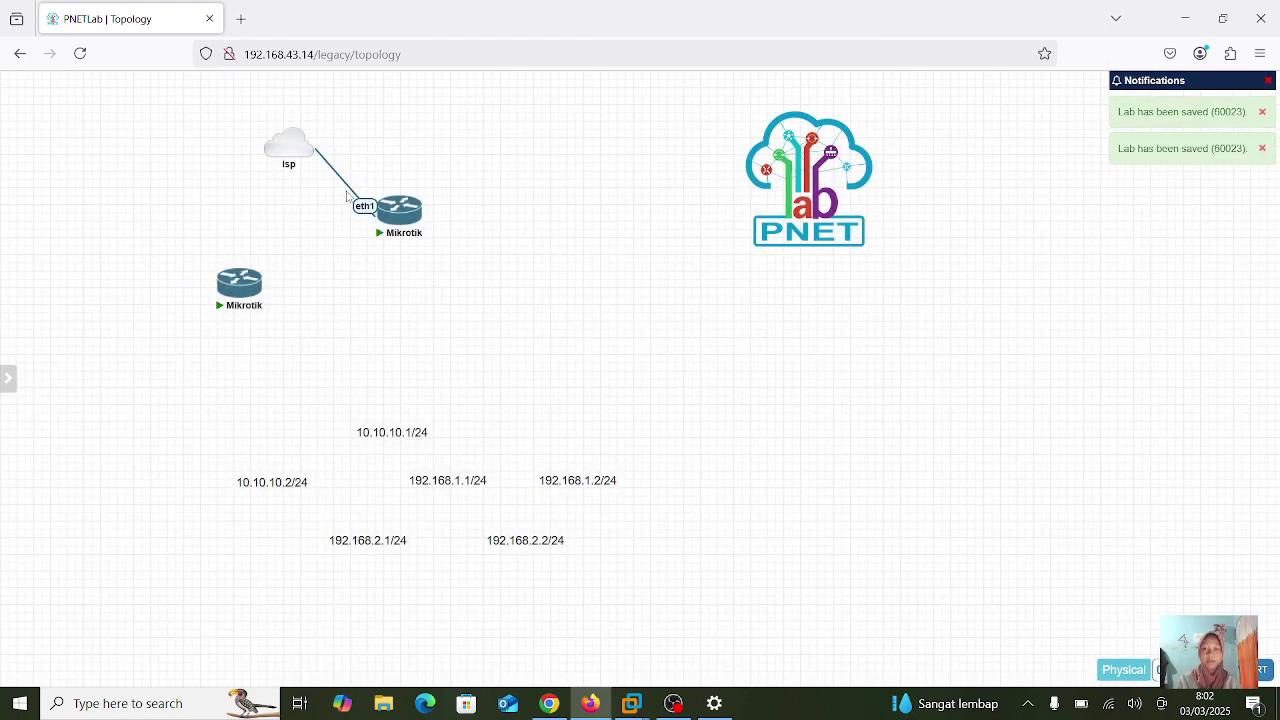
{"action": "mouse_move", "coordinate": [391, 218]}
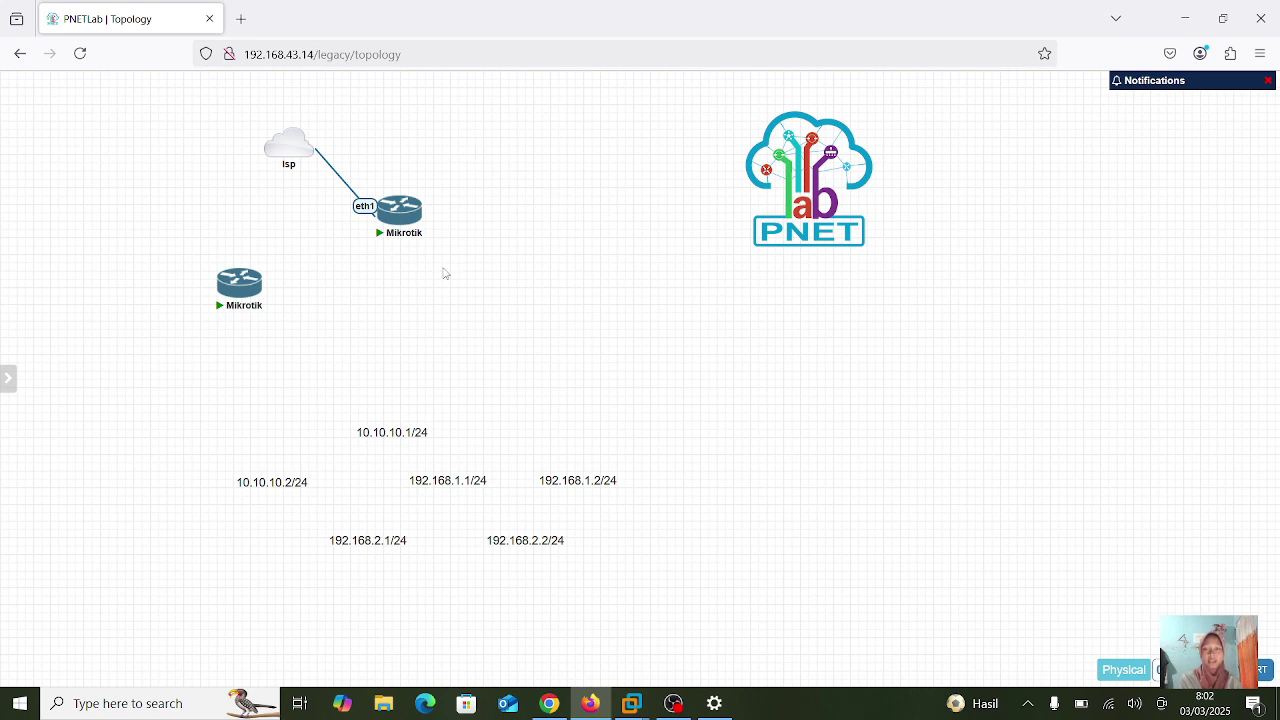
- Switch to HTML Console and open the upper Mikrotik's console in the browser
{"action": "left_click", "coordinate": [403, 215]}
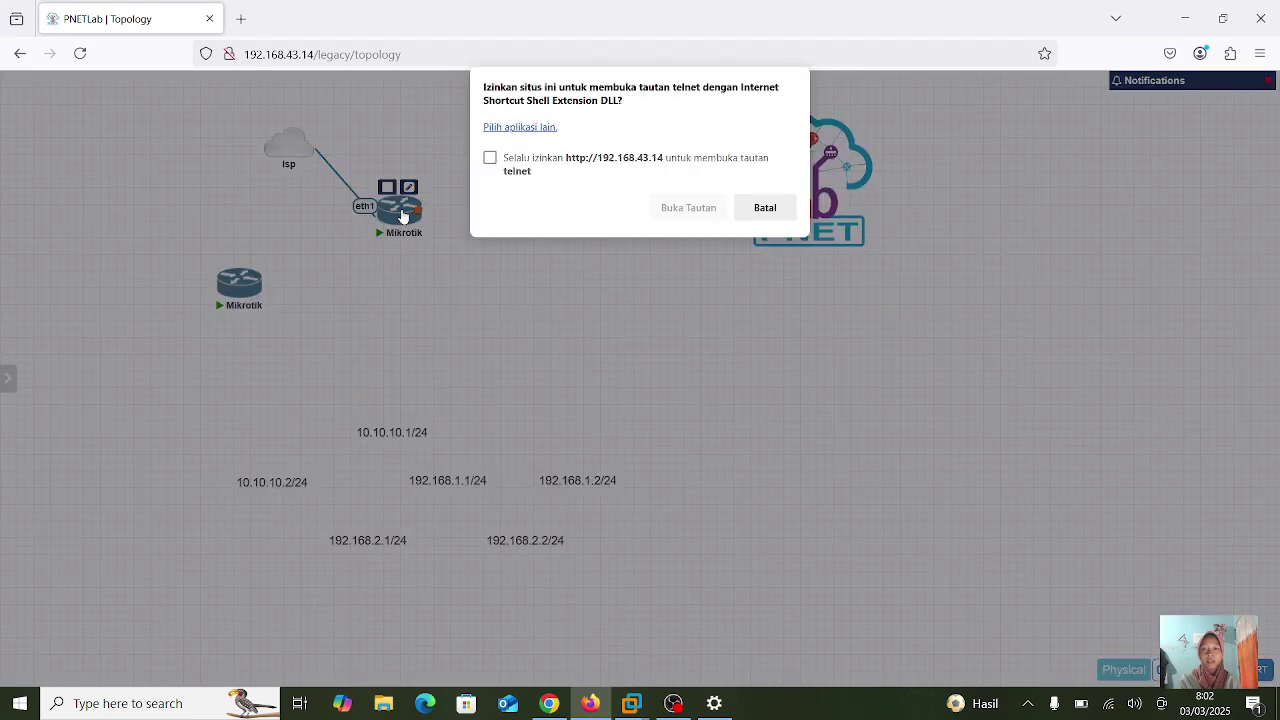
{"action": "left_click", "coordinate": [780, 218]}
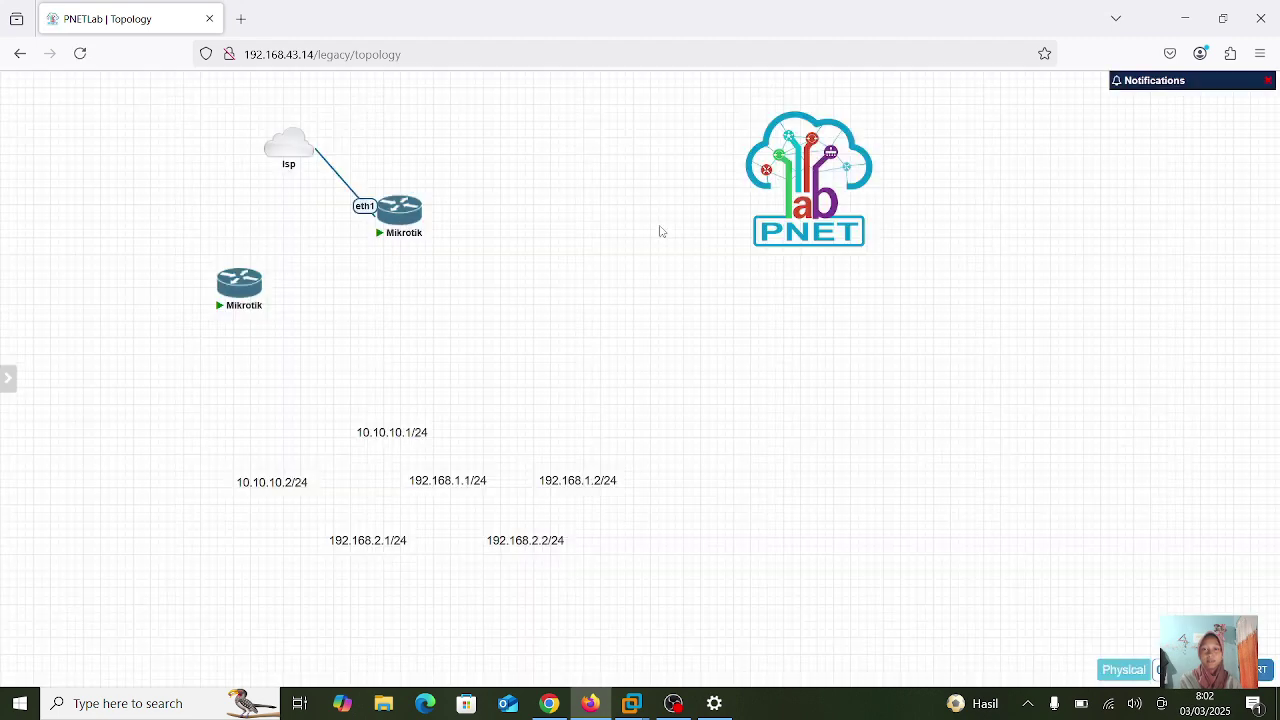
{"action": "mouse_move", "coordinate": [14, 372]}
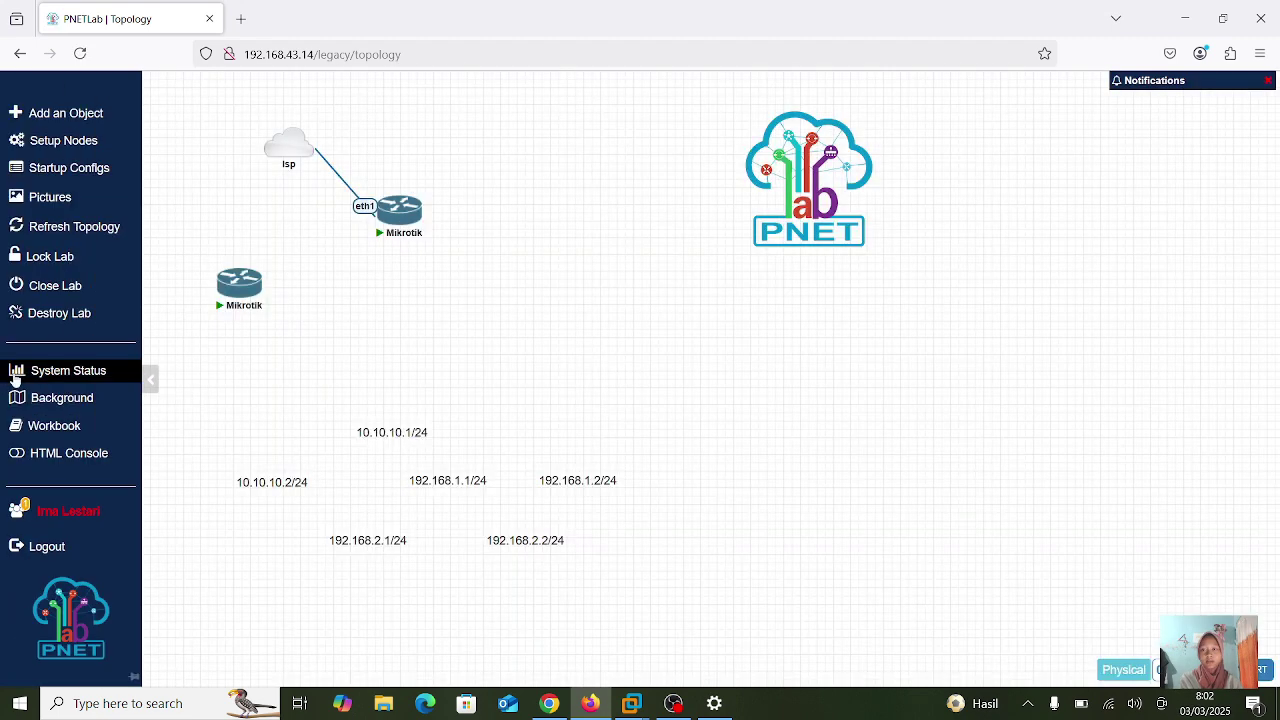
{"action": "left_click", "coordinate": [45, 453]}
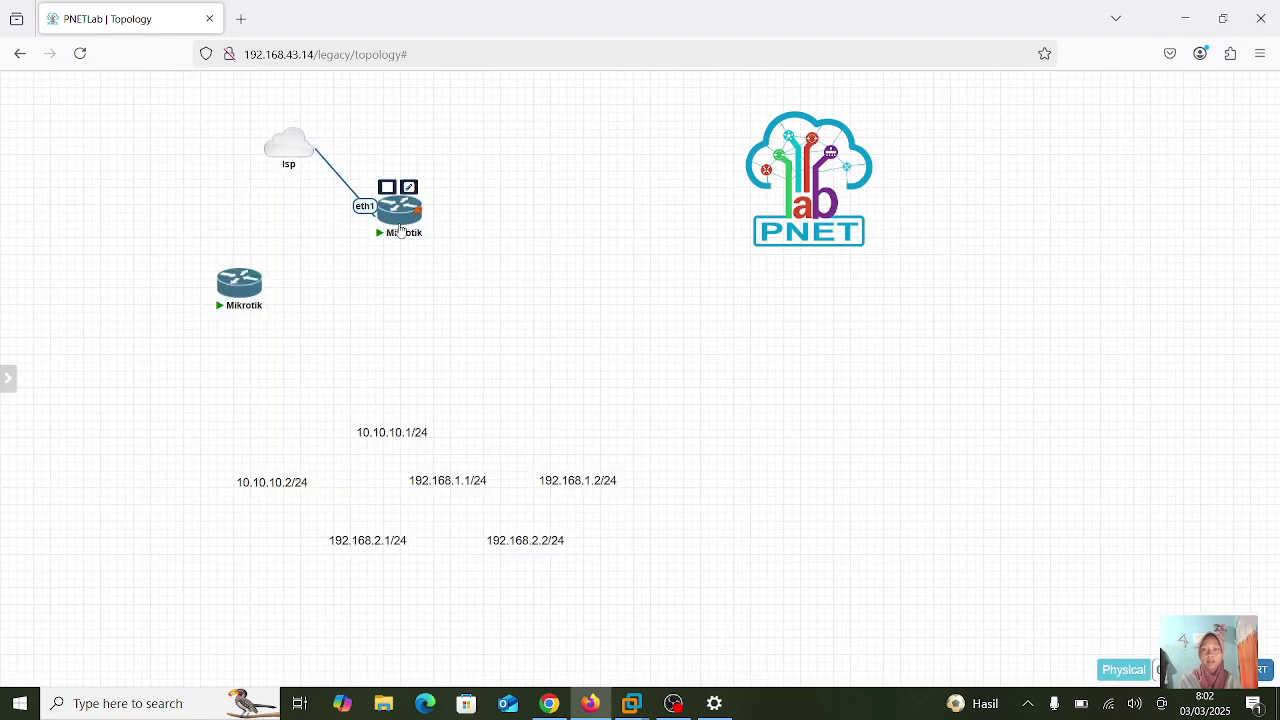
{"action": "left_click", "coordinate": [400, 230]}
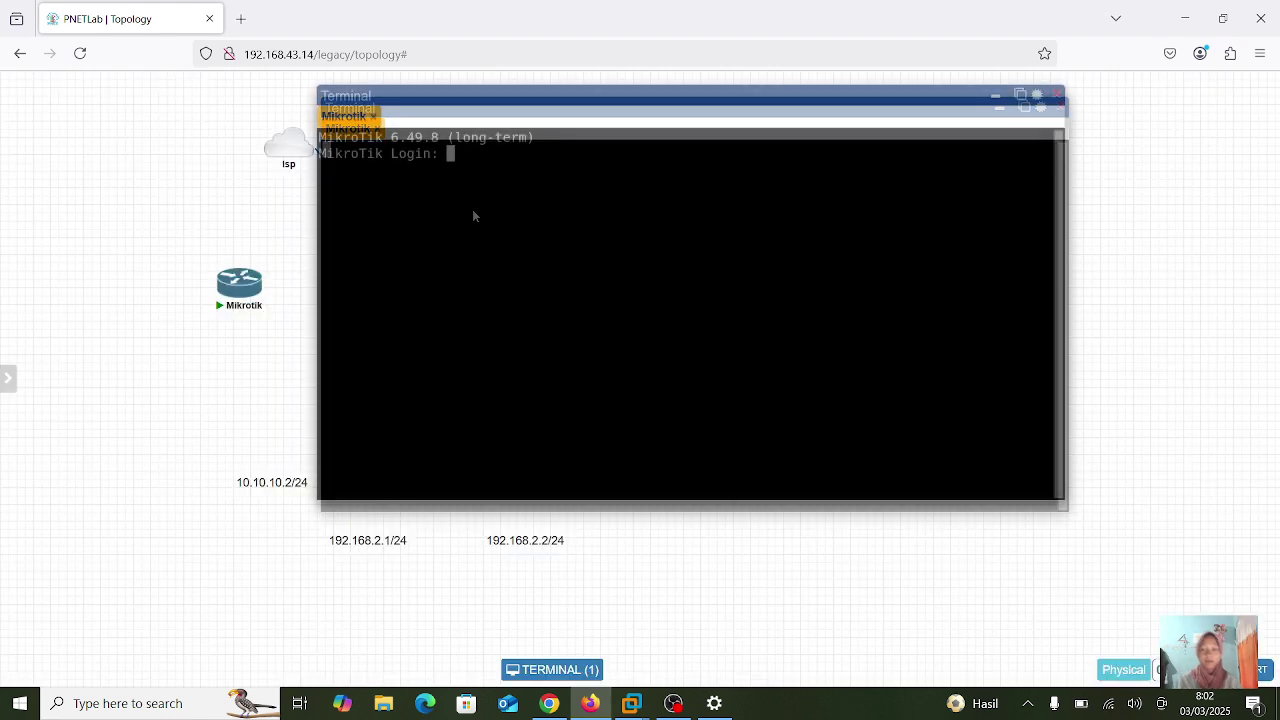
- Log in as admin with an empty password, run ip address print, and pop out the console
{"action": "type", "text": "admin"}
{"action": "key", "text": "Return"}
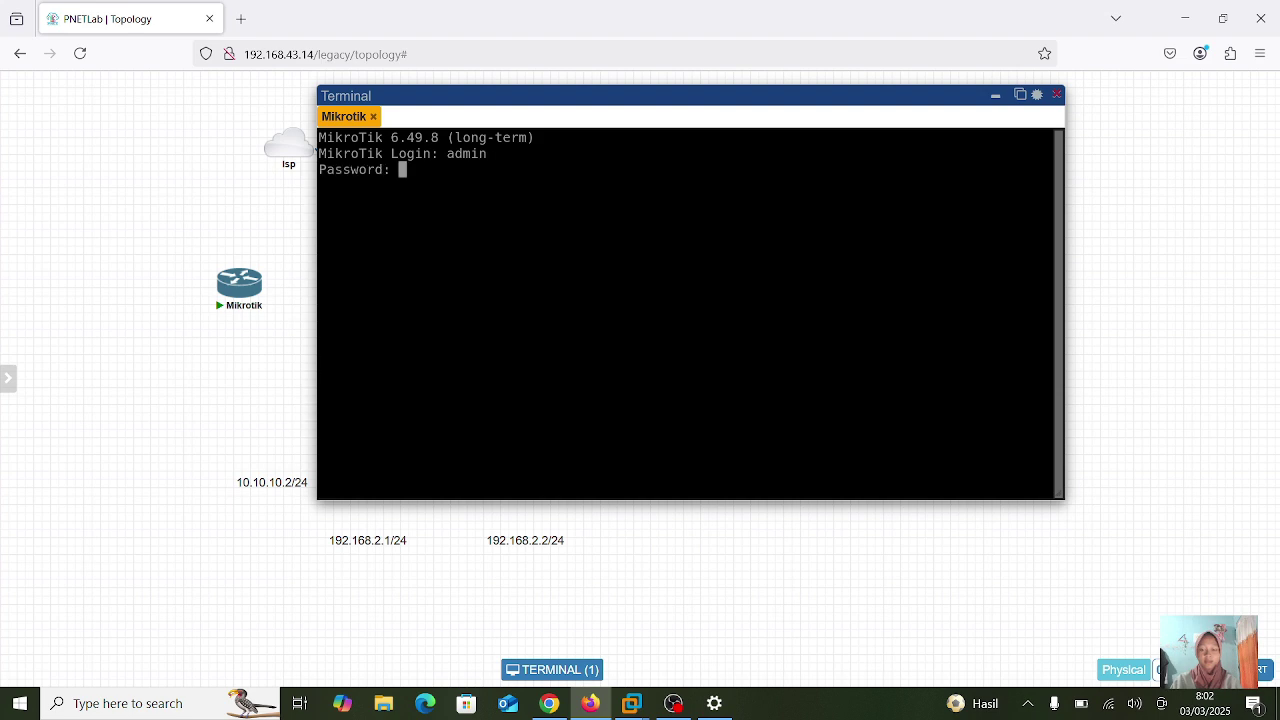
{"action": "key", "text": "Return"}
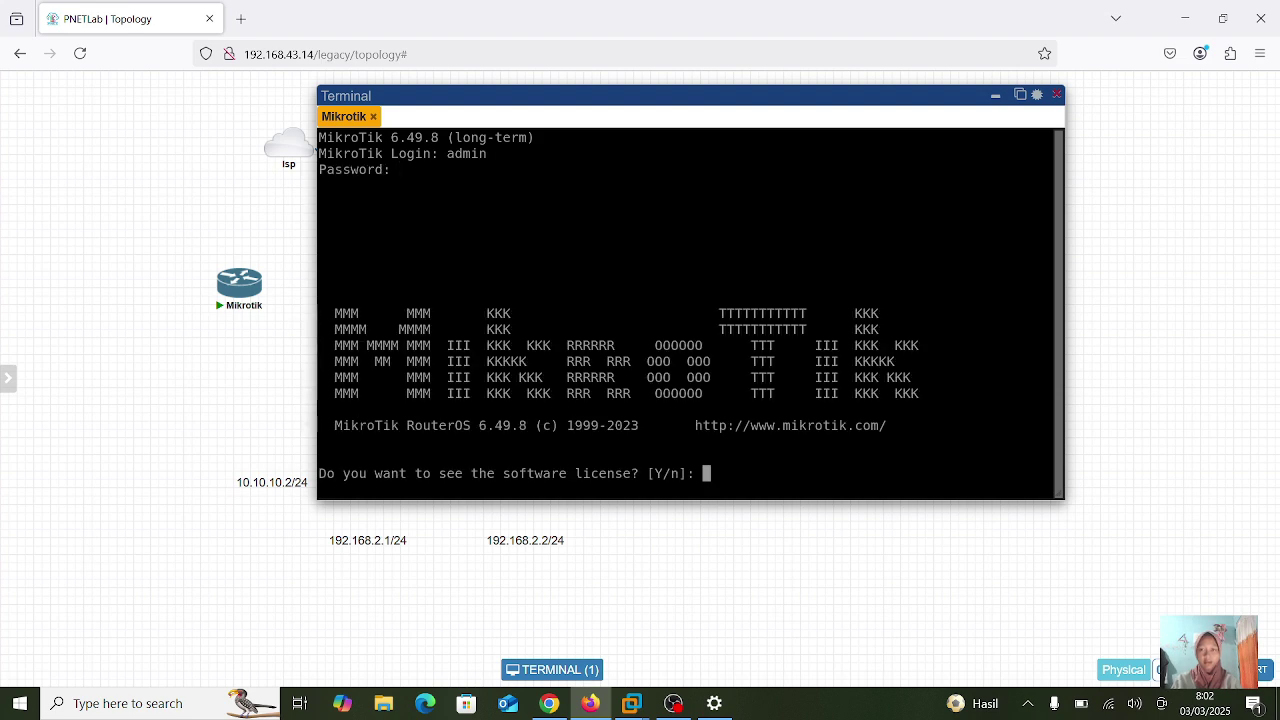
{"action": "type", "text": "n"}
{"action": "key", "text": "ctrl+c"}
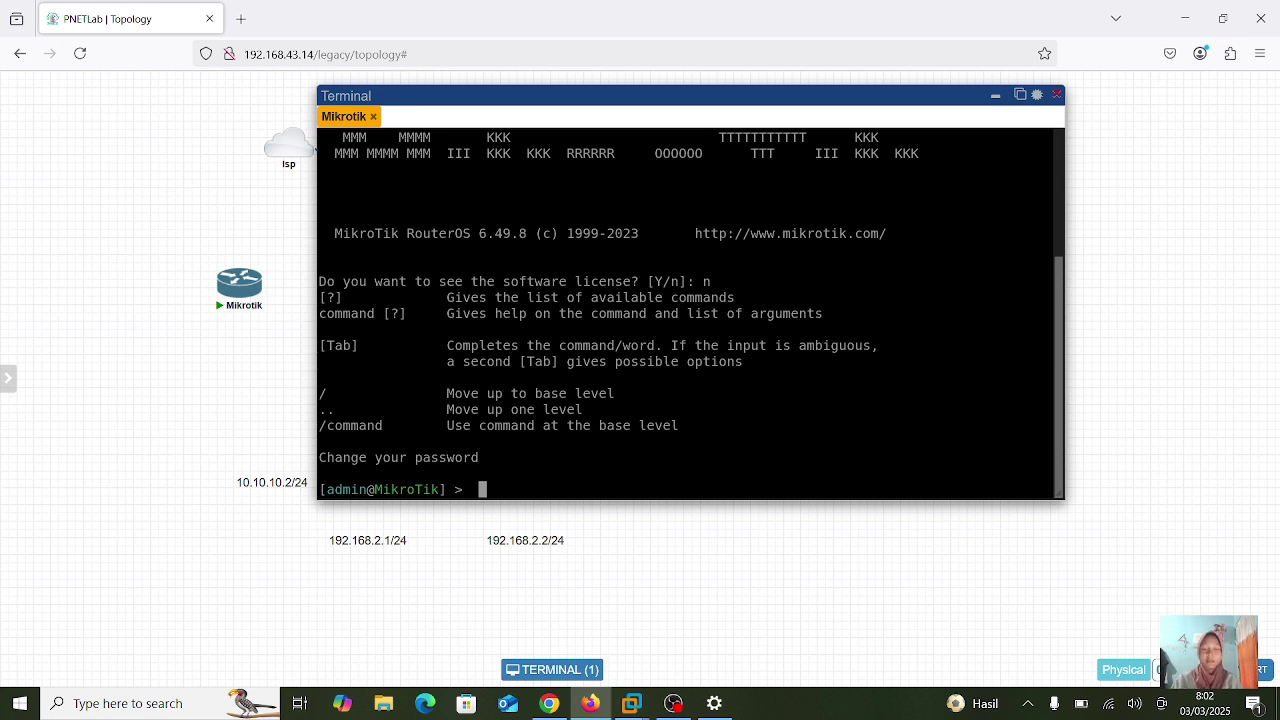
{"action": "type", "text": "ip add"}
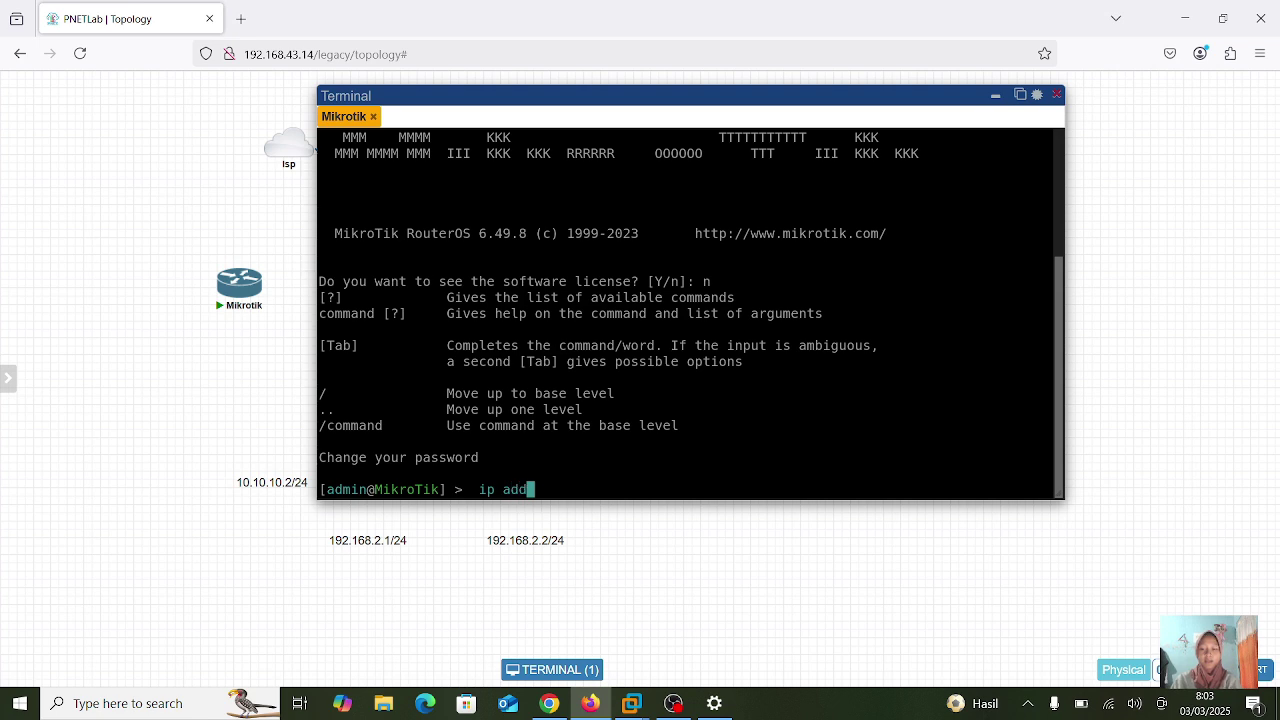
{"action": "type", "text": "ress print"}
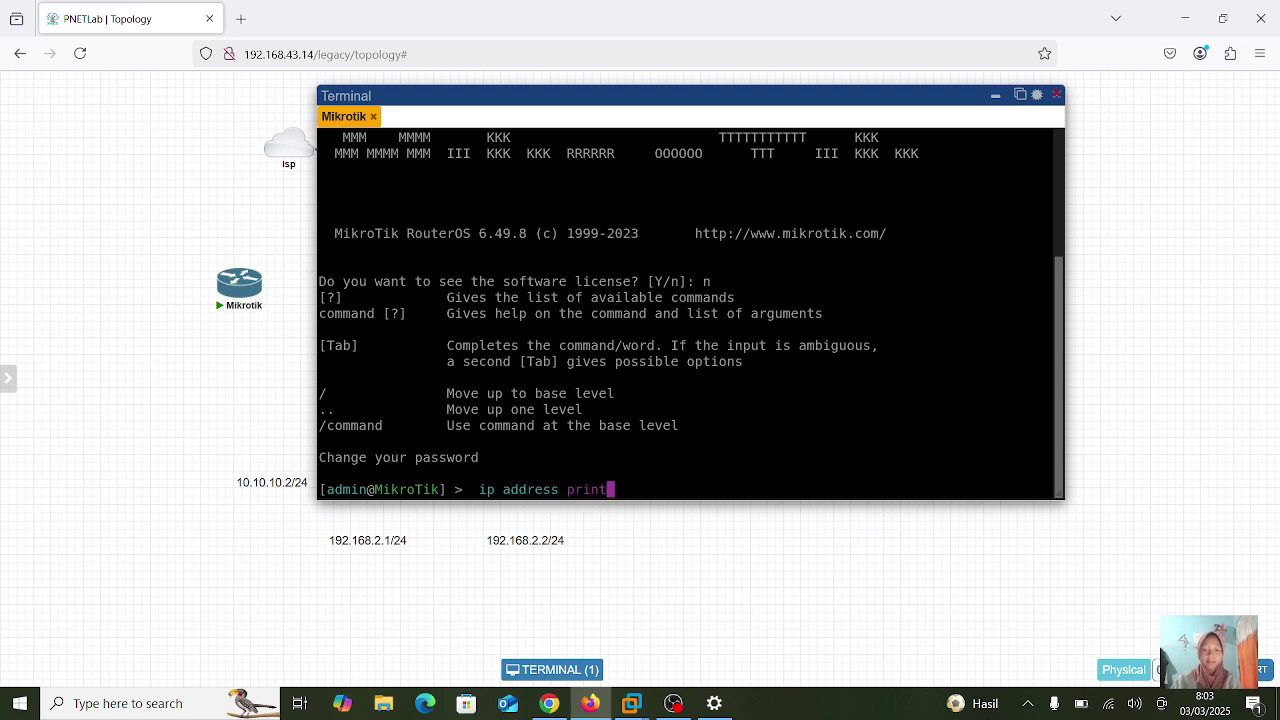
{"action": "key", "text": "Return"}
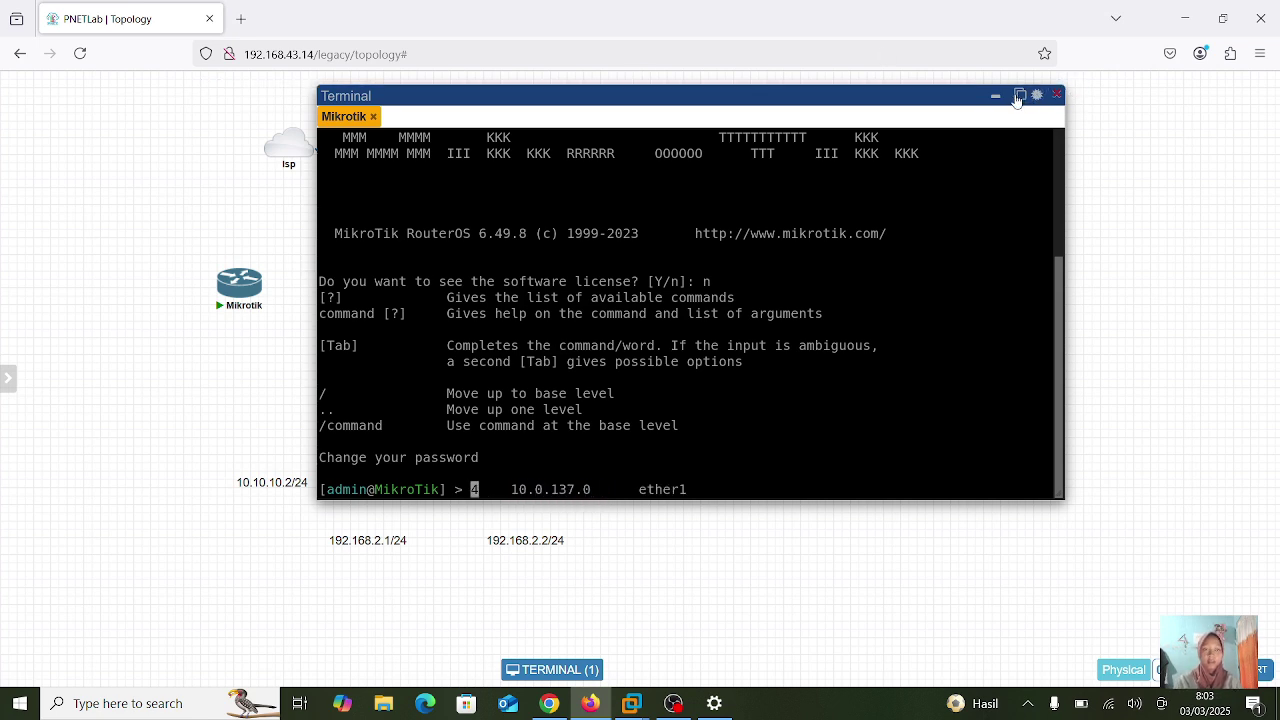
{"action": "left_click", "coordinate": [1020, 95]}
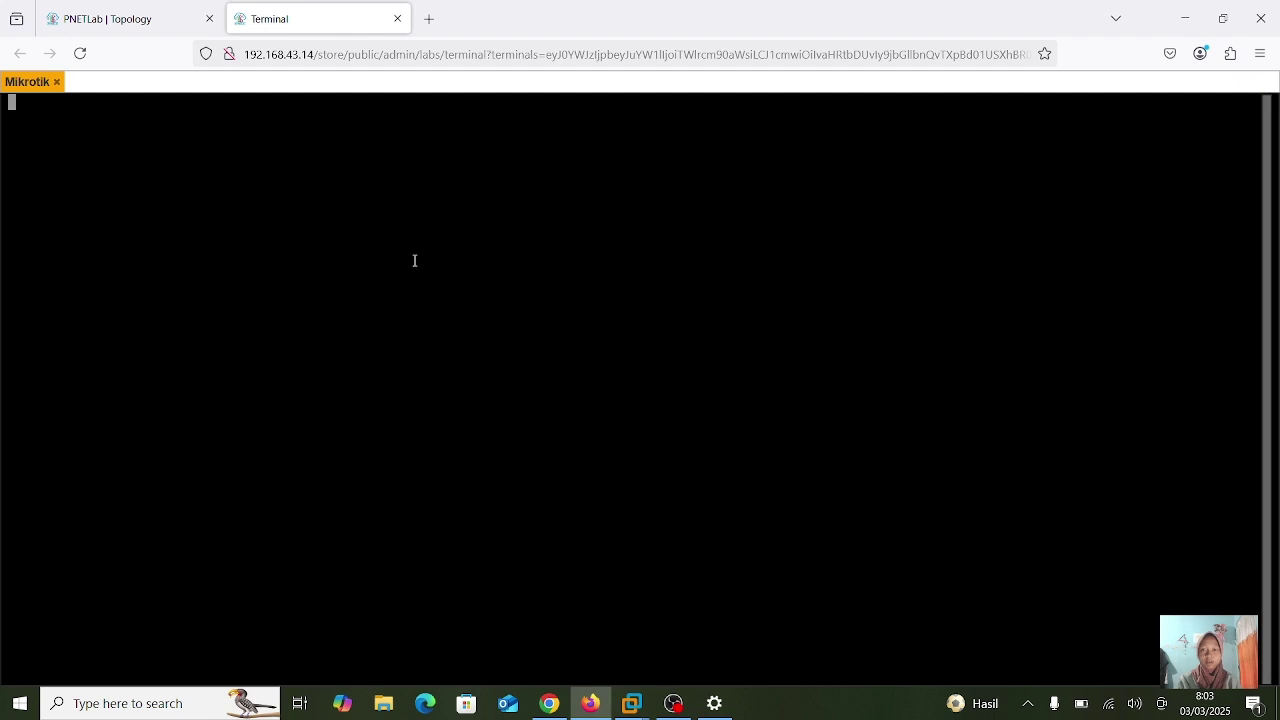
- Rerun ip address print to show ether1's dynamic address 10.0.137.227/24
{"action": "key", "text": "Up"}
{"action": "key", "text": "Return"}
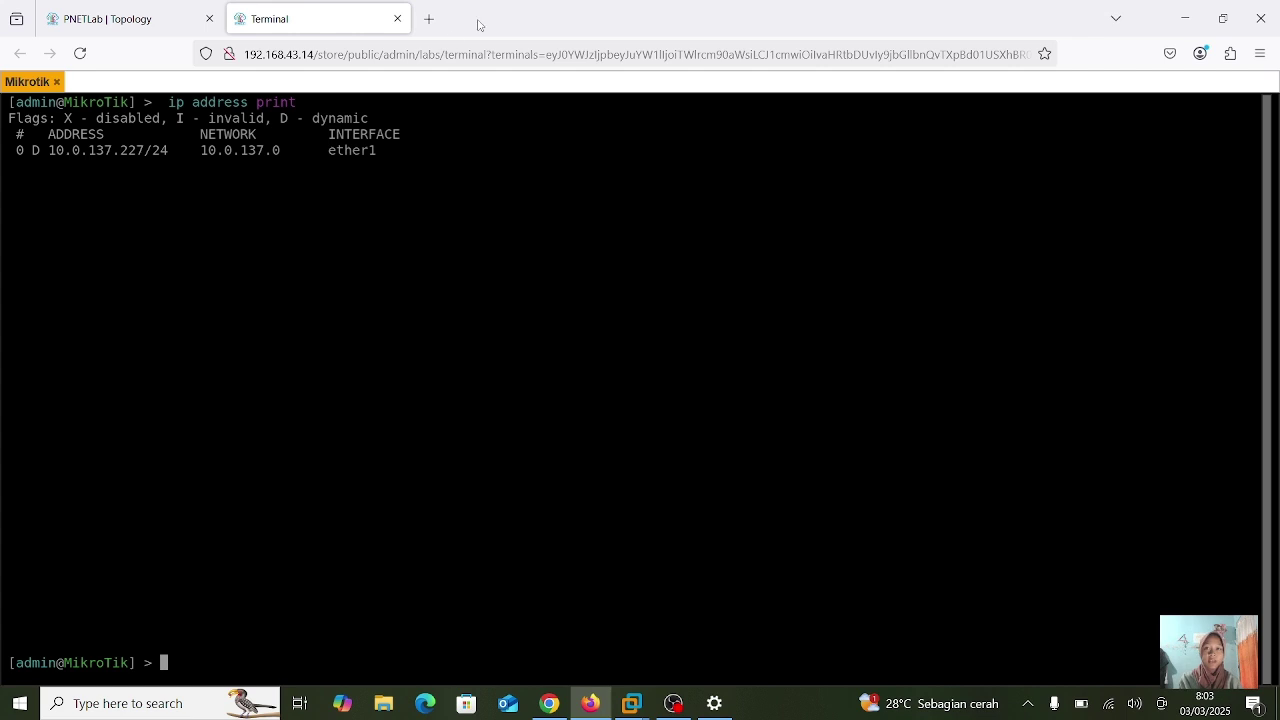
- Label the Isp–Mikrotik link 'dhcp: 10.0.137.0' and minimize the router terminal
{"action": "left_click", "coordinate": [397, 19]}
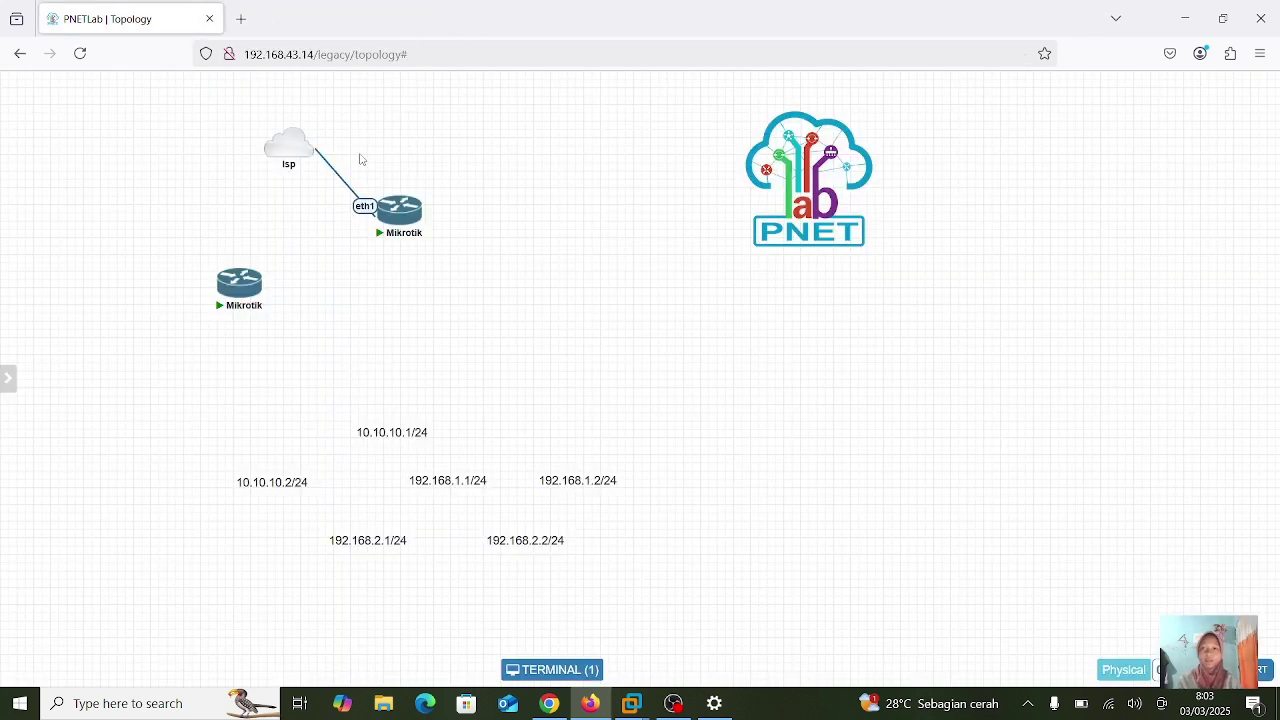
{"action": "right_click", "coordinate": [340, 183]}
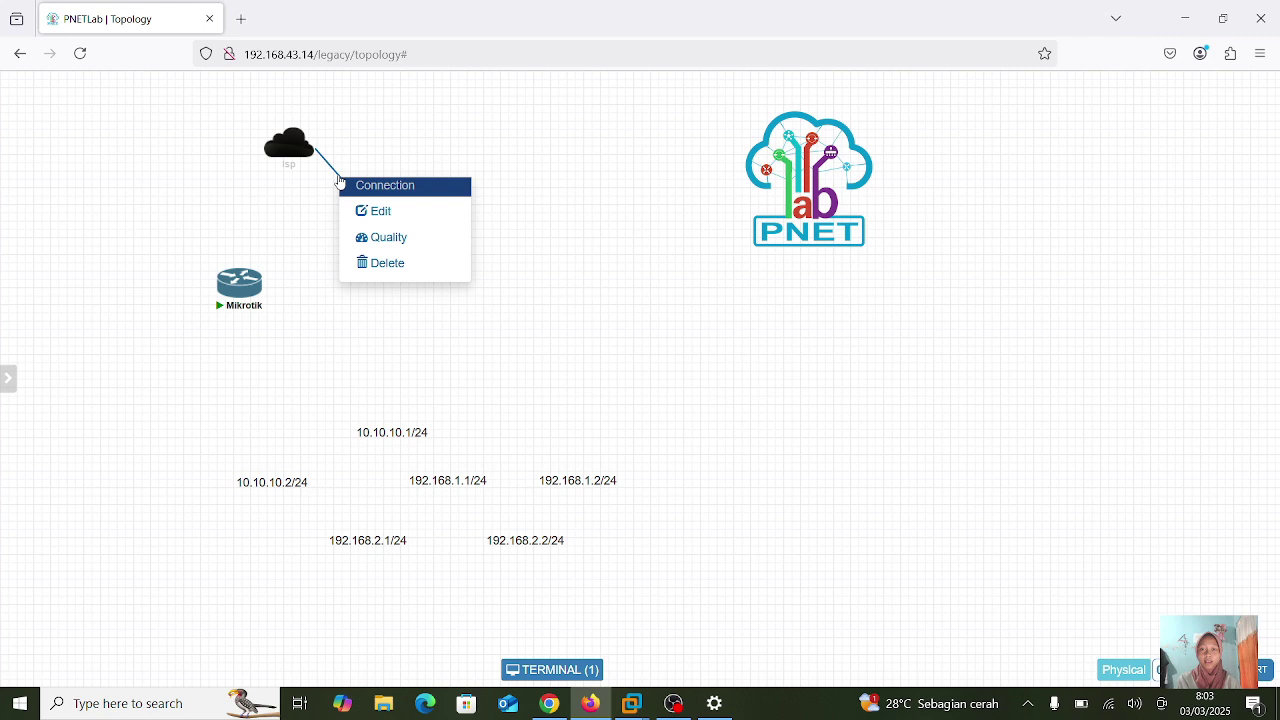
{"action": "left_click", "coordinate": [388, 211]}
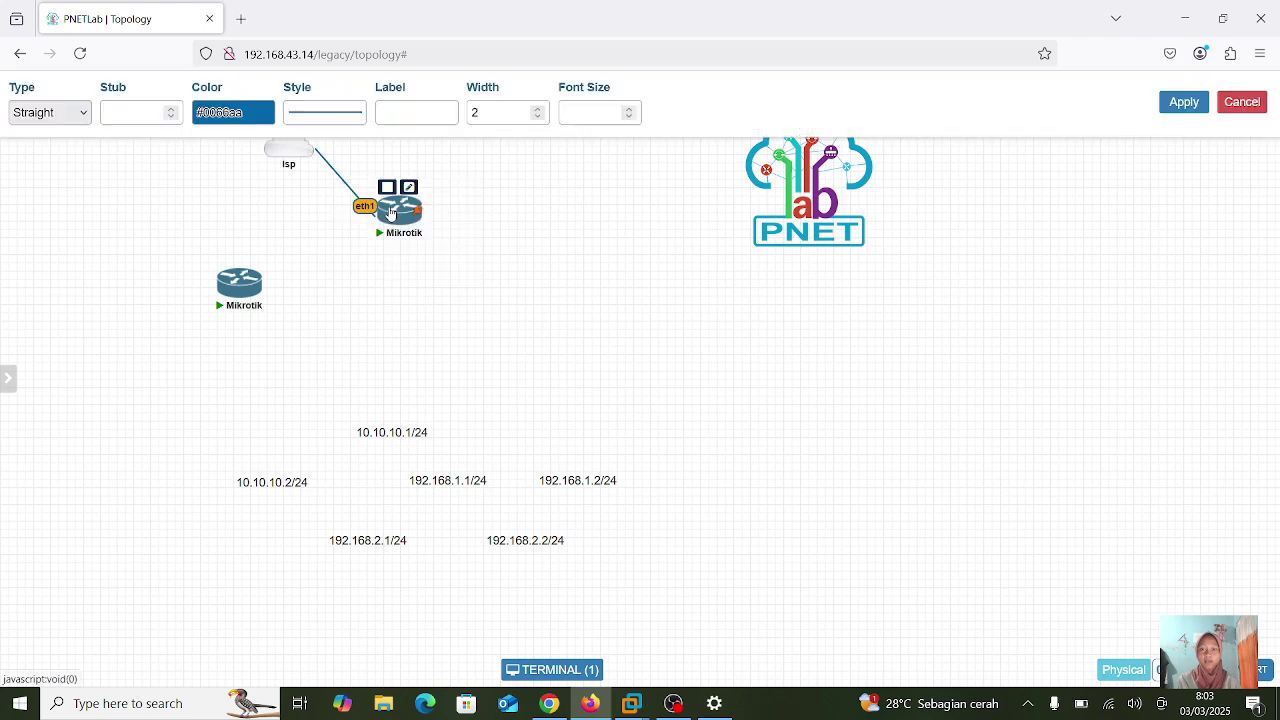
{"action": "left_click", "coordinate": [389, 109]}
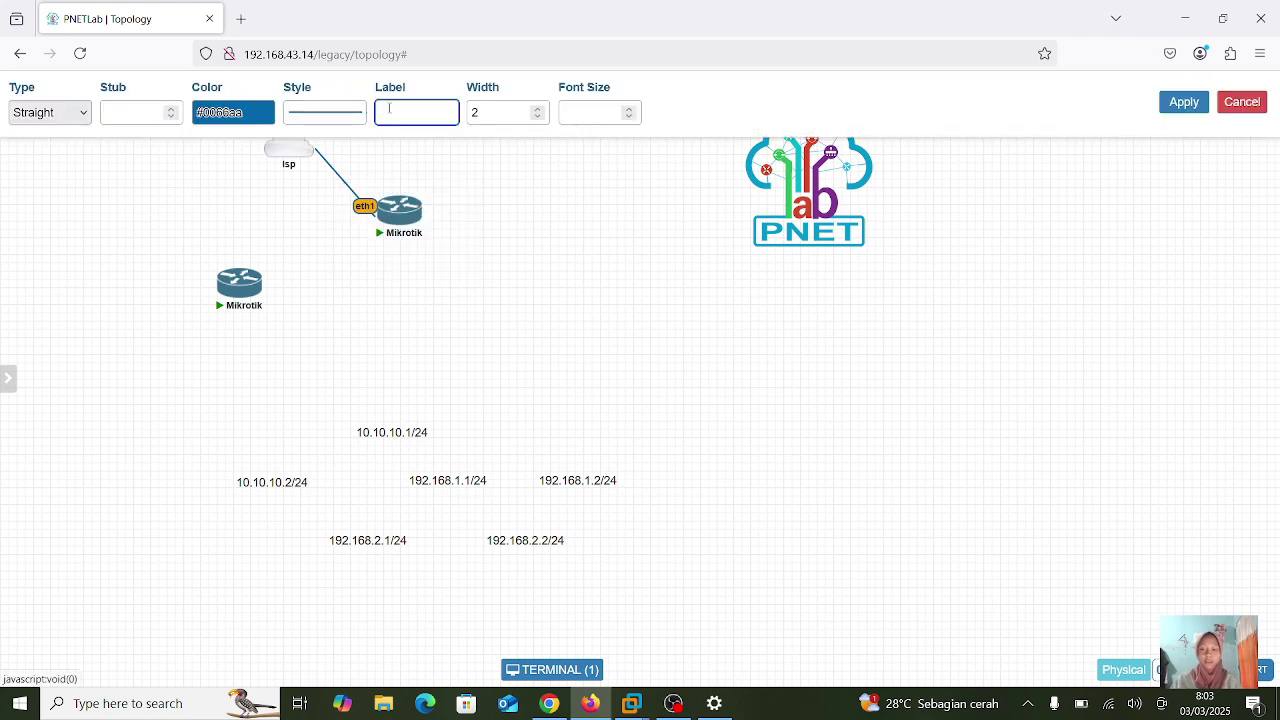
{"action": "type", "text": "dhcp"}
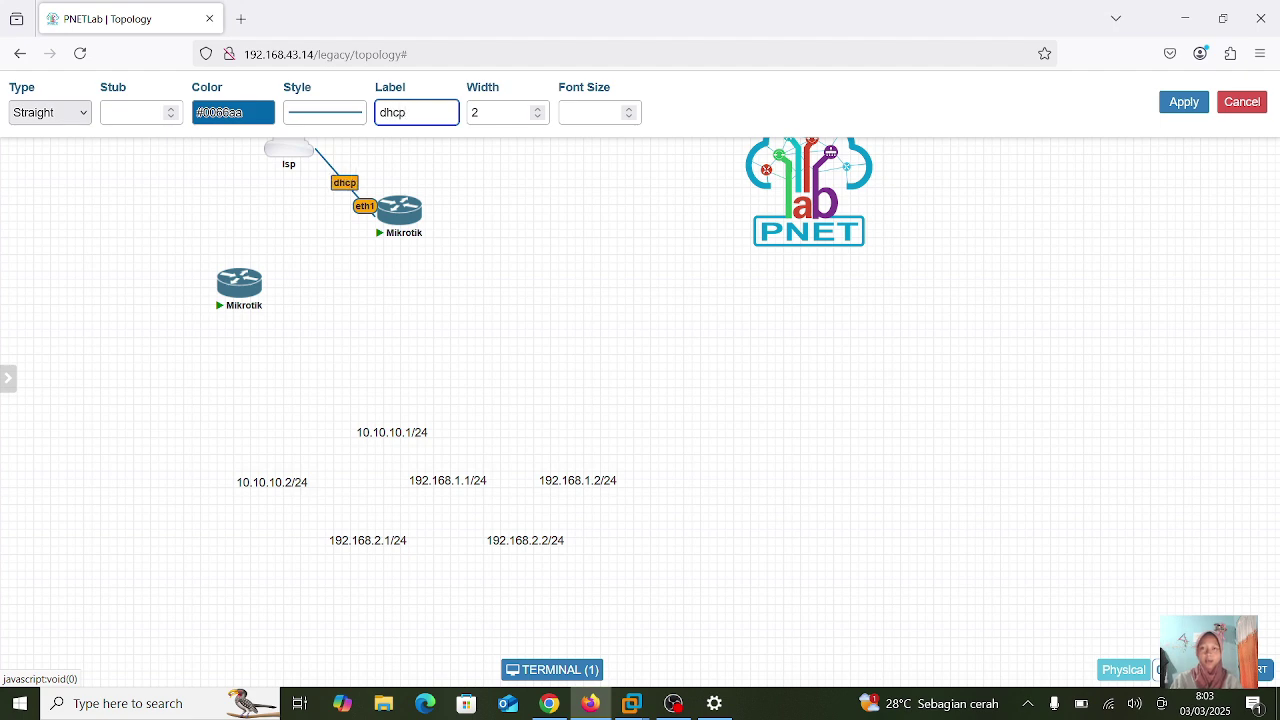
{"action": "type", "text": ": 19"}
{"action": "key", "text": "BackSpace"}
{"action": "type", "text": "10"}
{"action": "type", "text": ".0.1"}
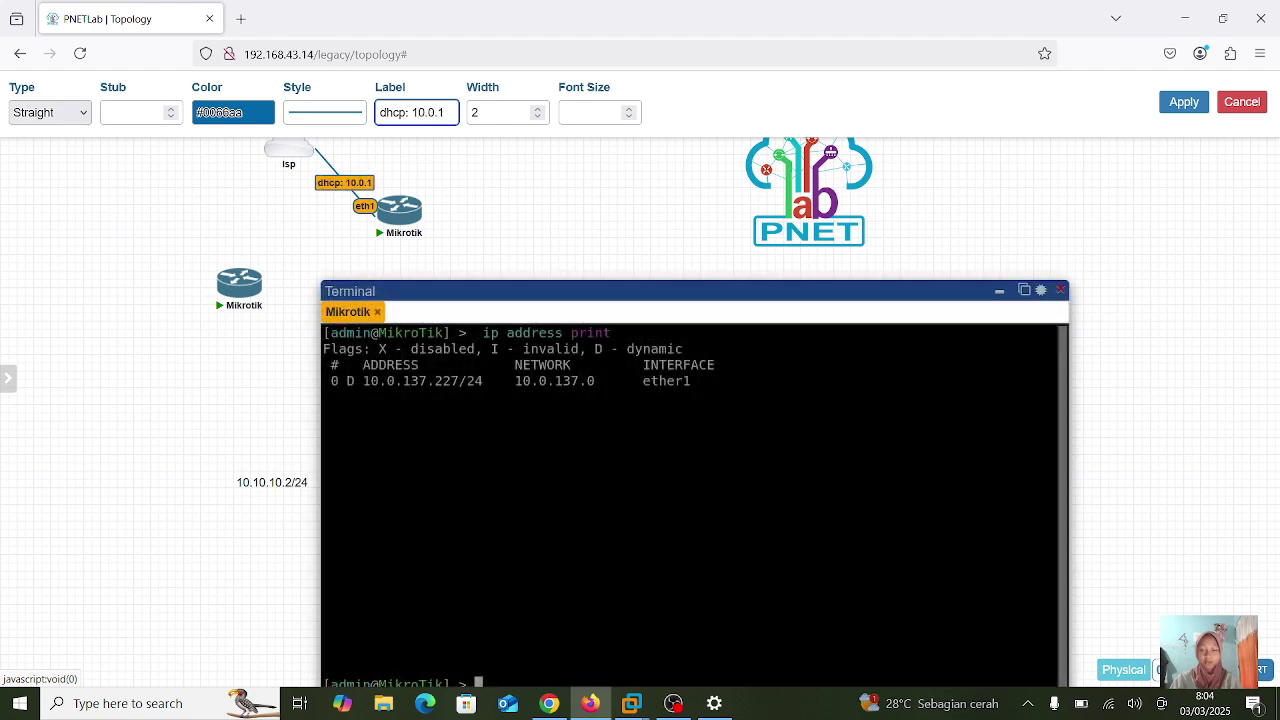
{"action": "type", "text": "37."}
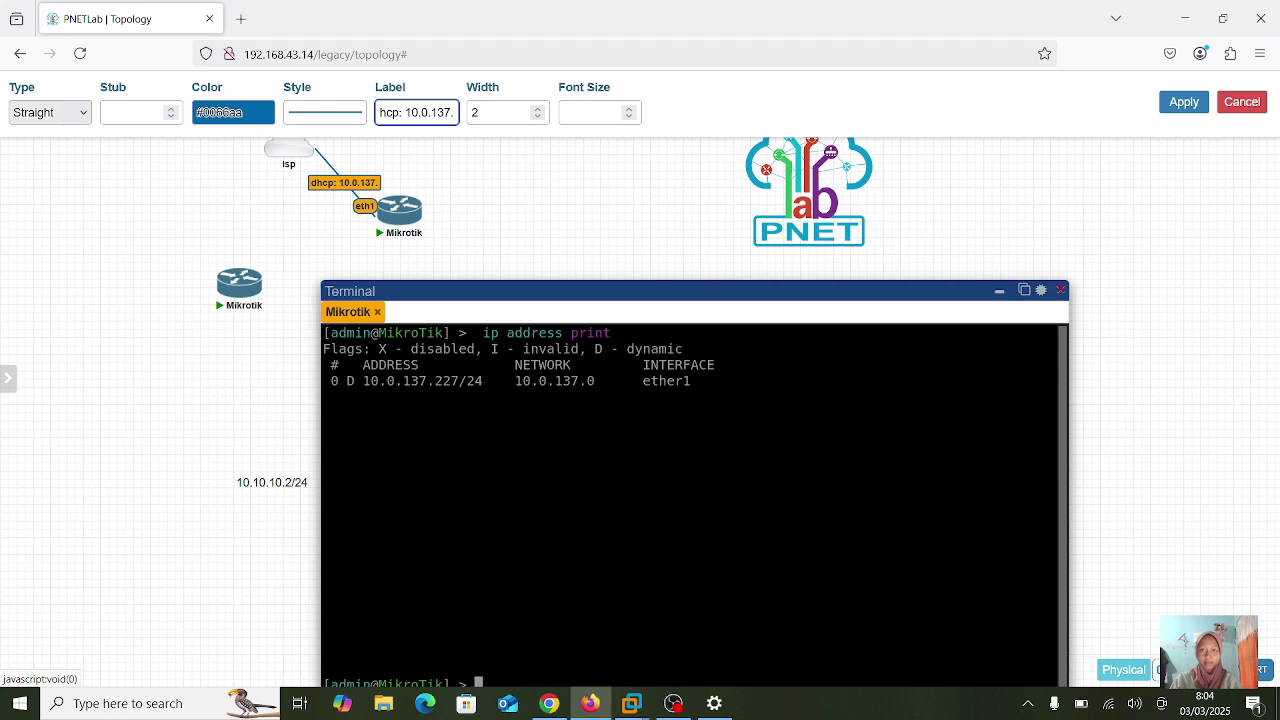
{"action": "type", "text": "0"}
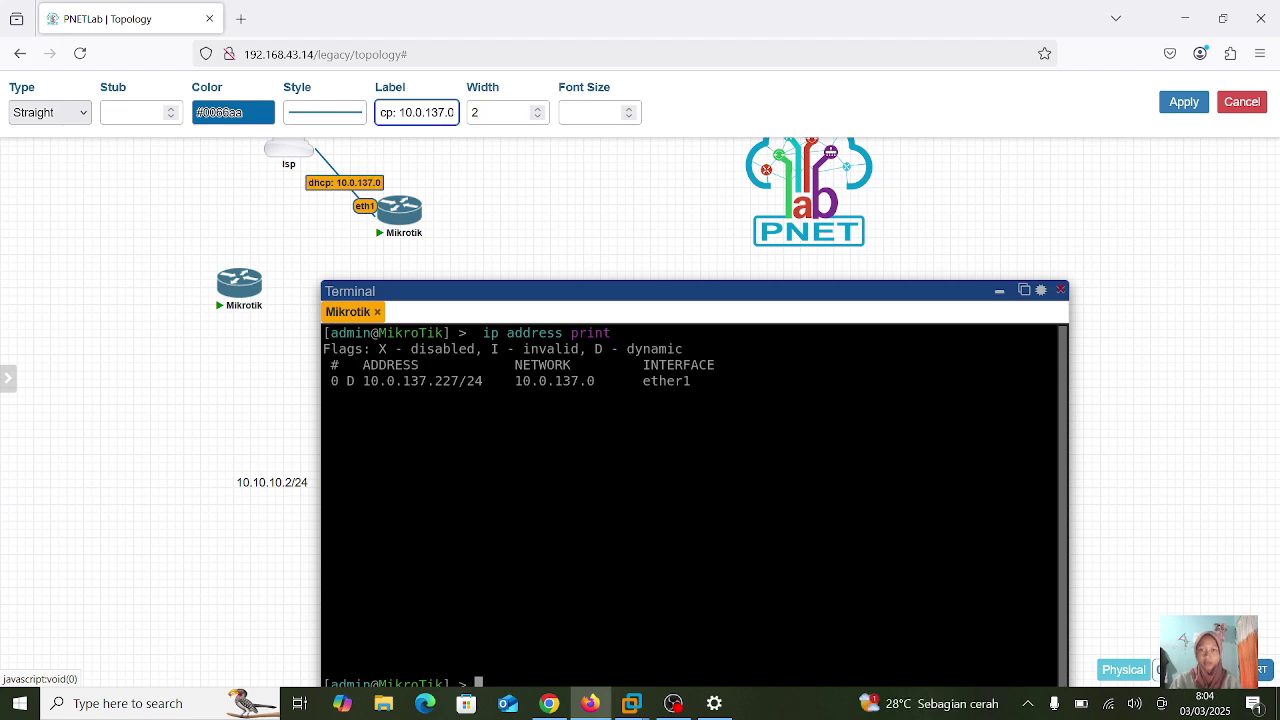
{"action": "left_click", "coordinate": [1062, 290]}
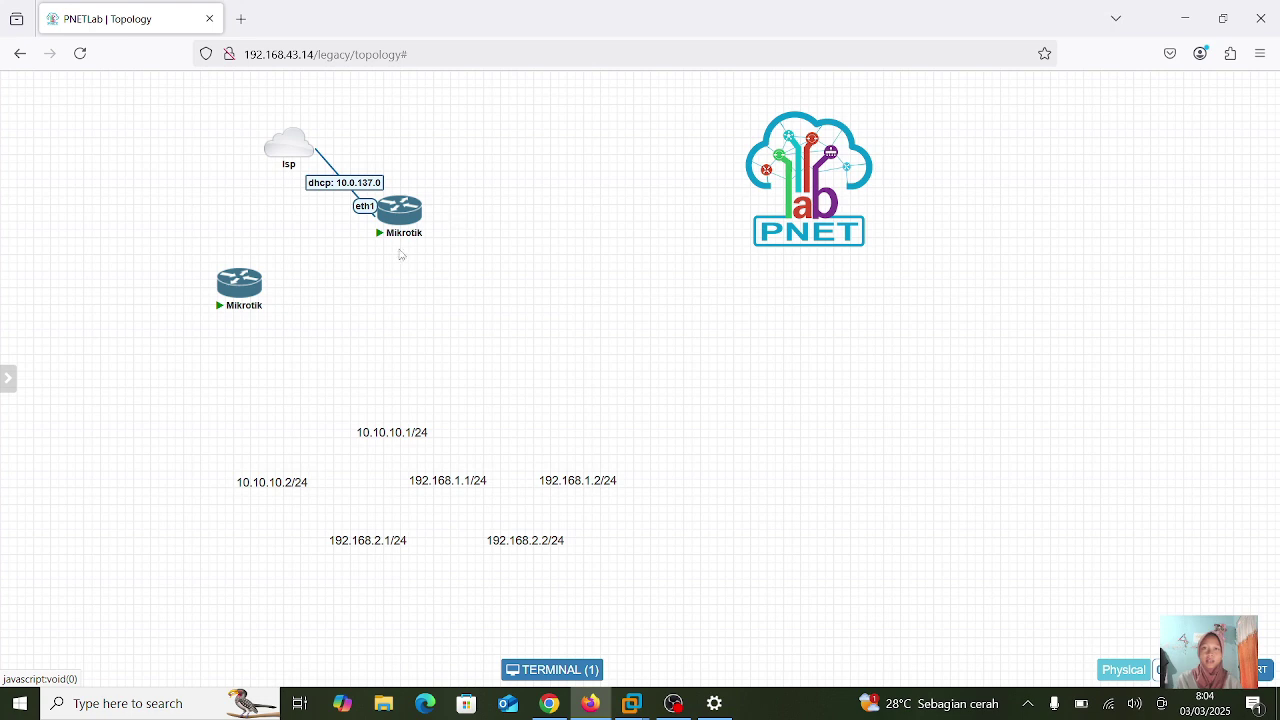
- Connect the upper Mikrotik's eth2 to the lower Mikrotik's eth1
{"action": "mouse_move", "coordinate": [392, 210]}
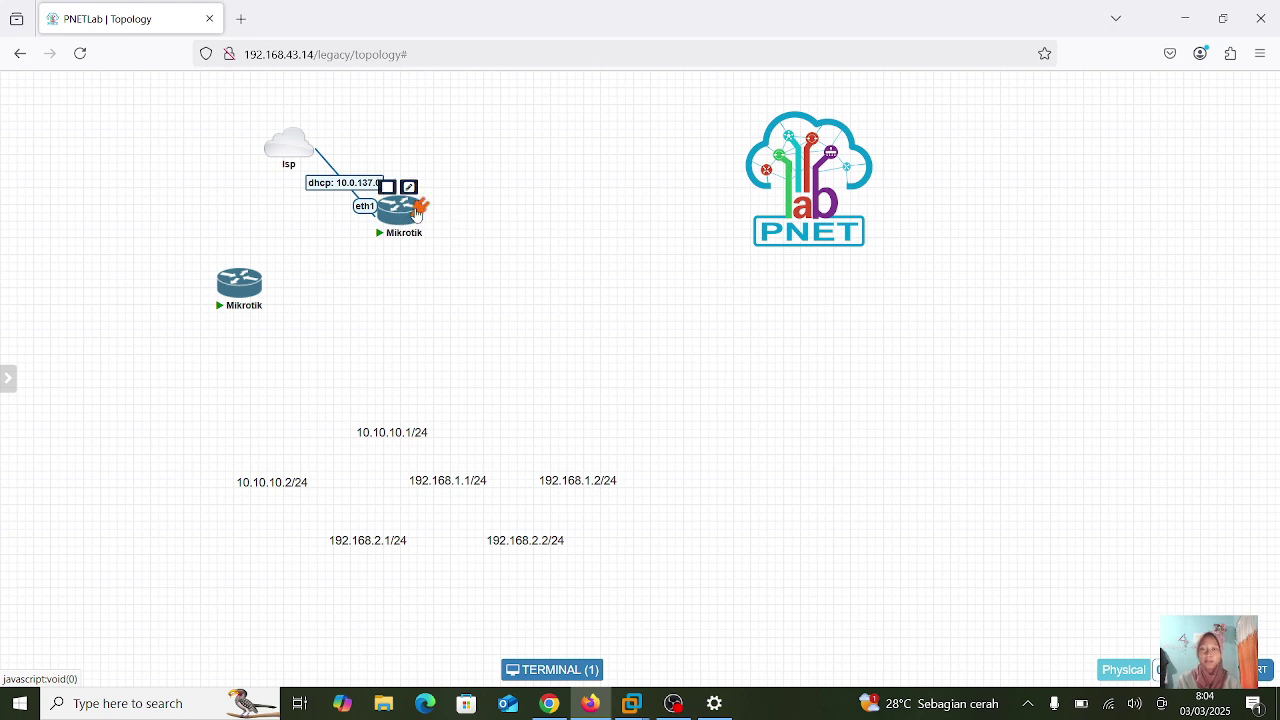
{"action": "left_click_drag", "start_coordinate": [424, 214], "coordinate": [252, 280]}
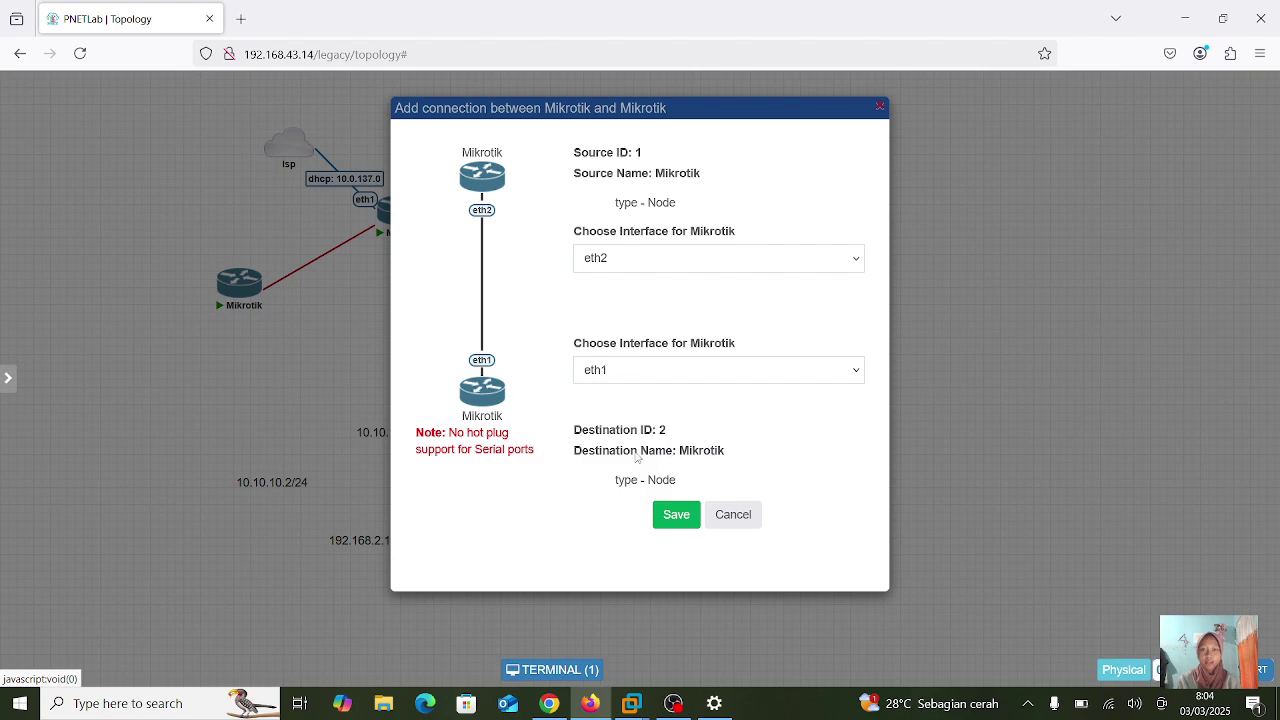
{"action": "left_click", "coordinate": [676, 515]}
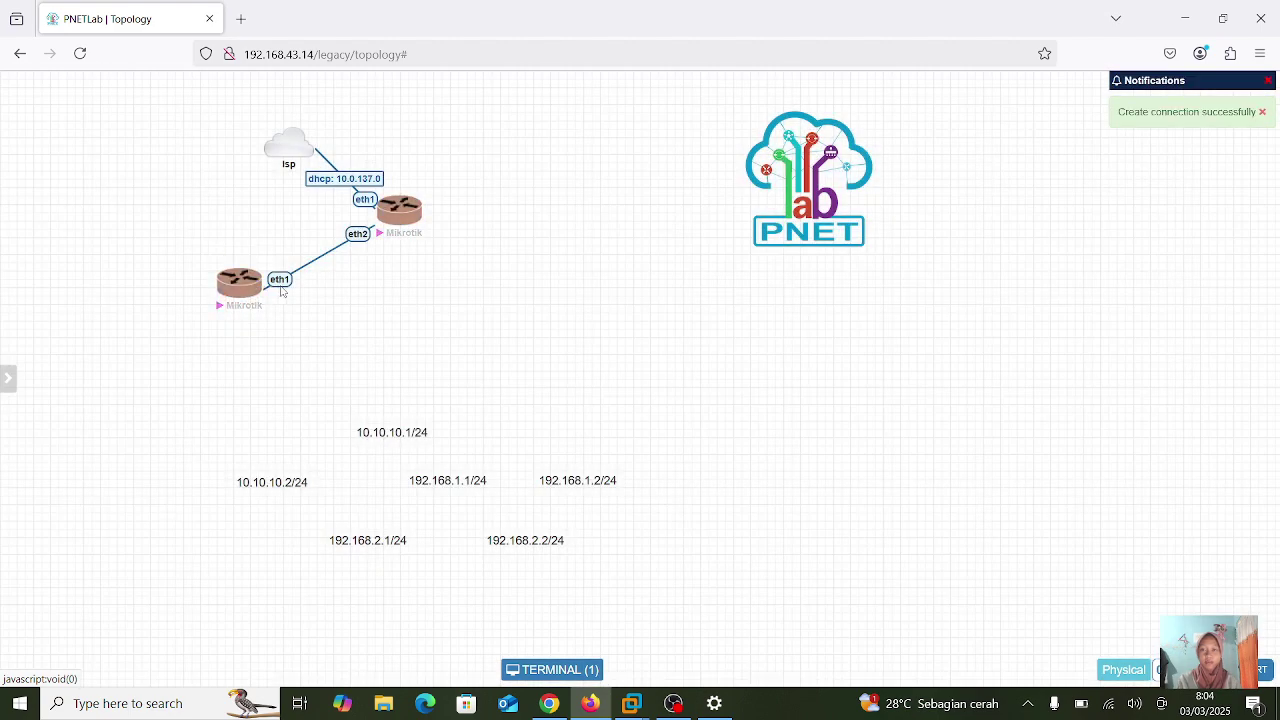
{"action": "mouse_move", "coordinate": [405, 212]}
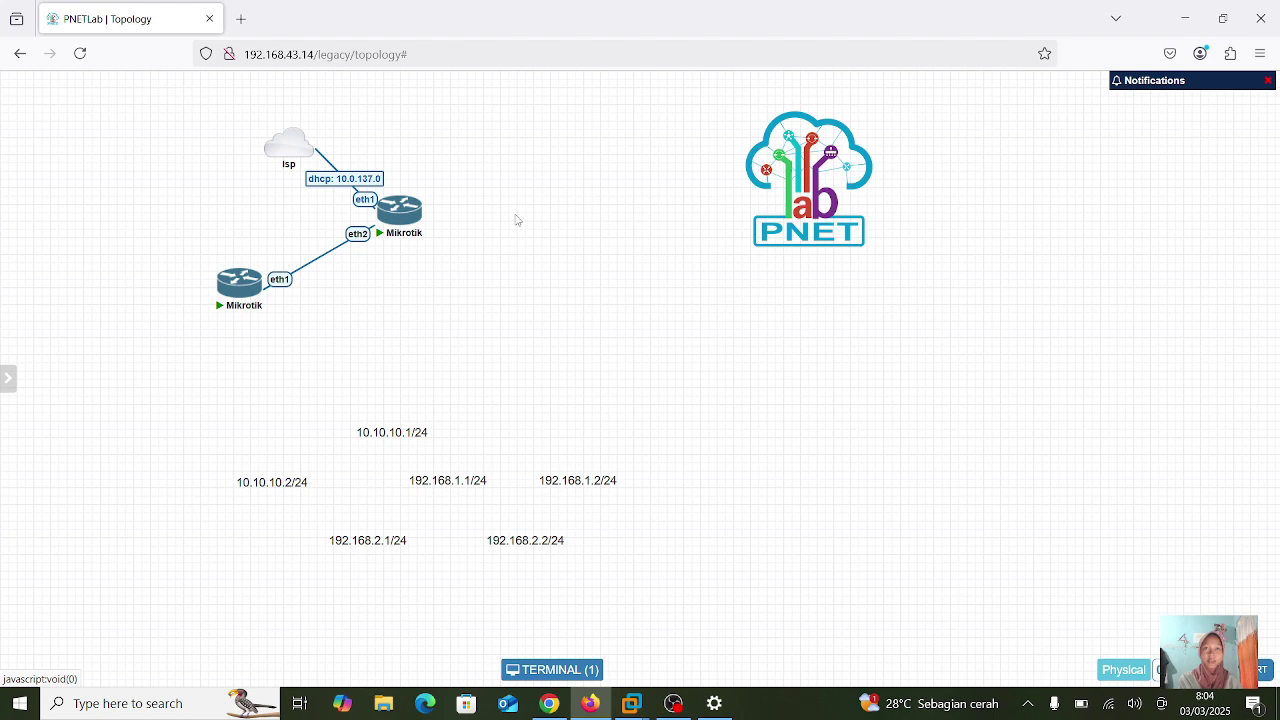
- Add two Virtual PC (VPCS) nodes, VPC3 and VPC4, and place VPC4 above VPC3
{"action": "right_click", "coordinate": [539, 290]}
{"action": "left_click", "coordinate": [610, 320]}
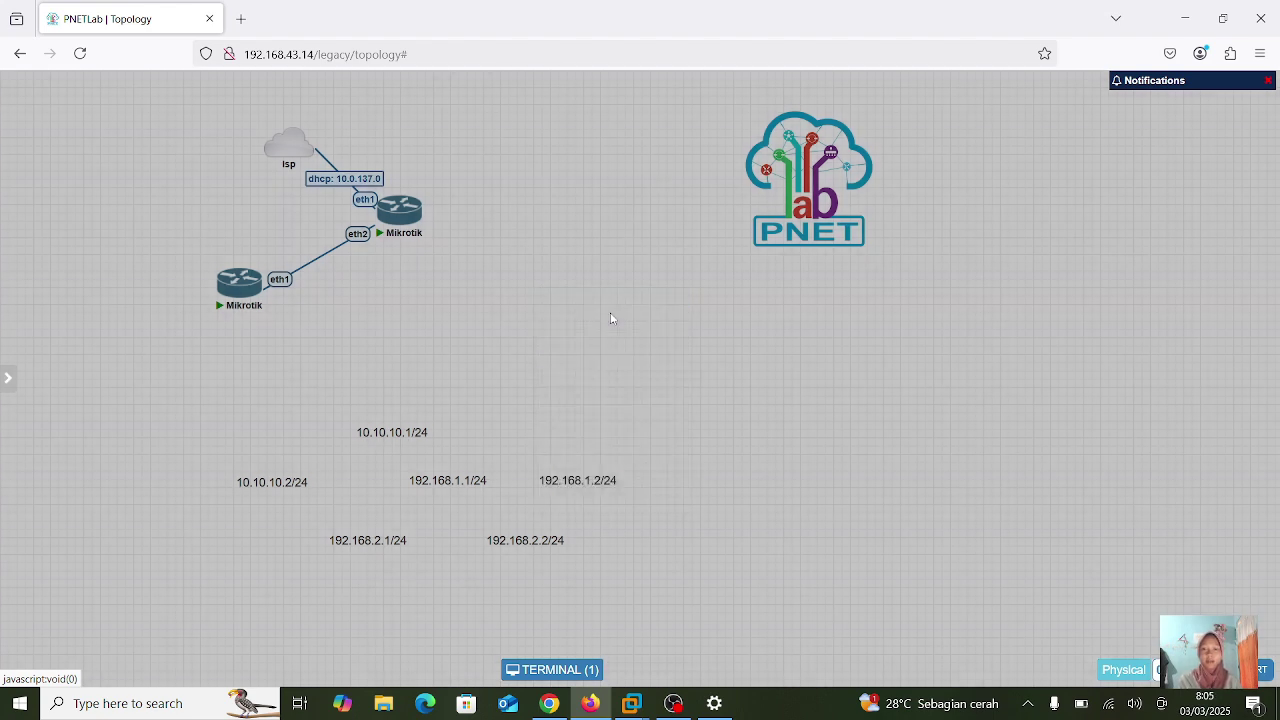
{"action": "left_click", "coordinate": [419, 384]}
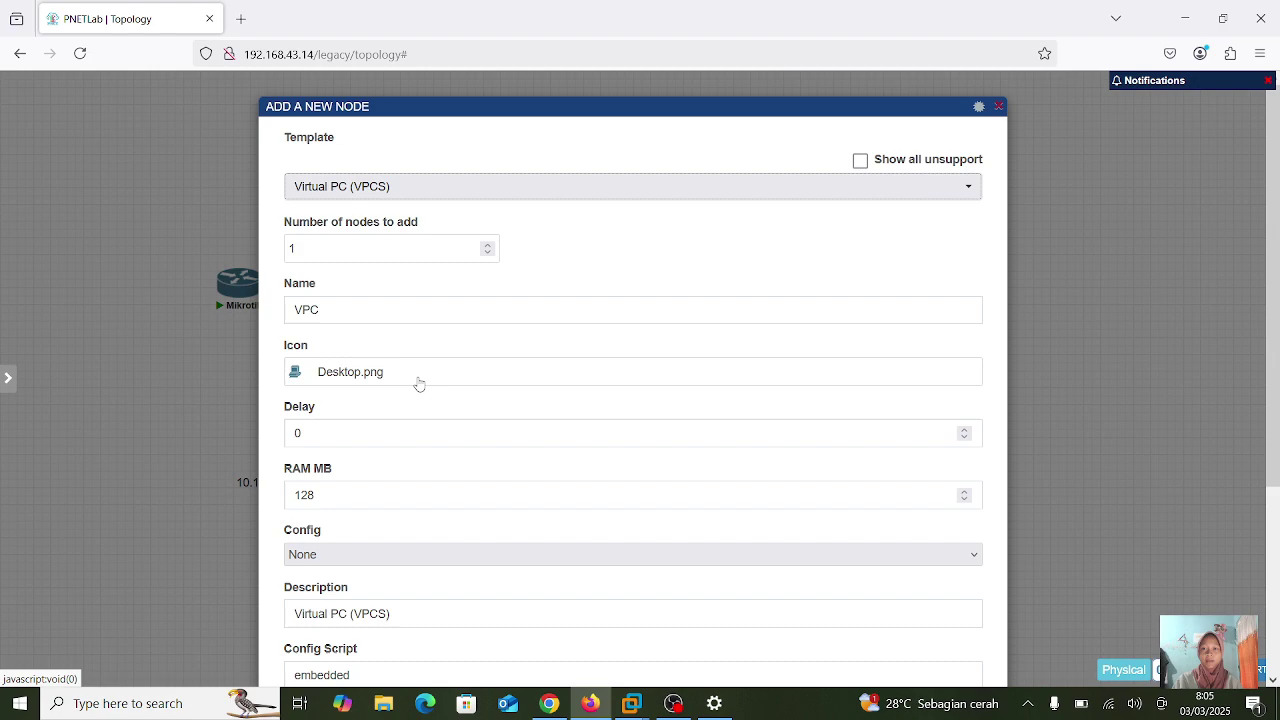
{"action": "left_click", "coordinate": [338, 254]}
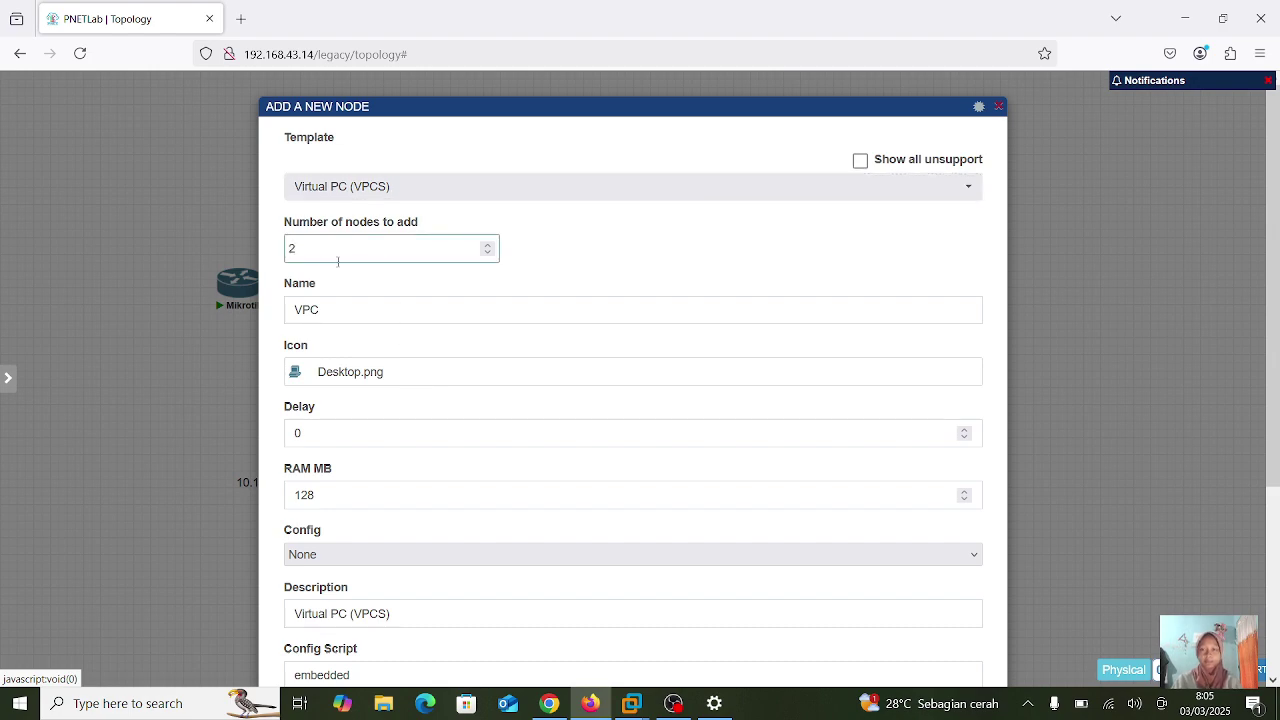
{"action": "scroll", "coordinate": [340, 368], "scroll_direction": "down", "scroll_amount": 3}
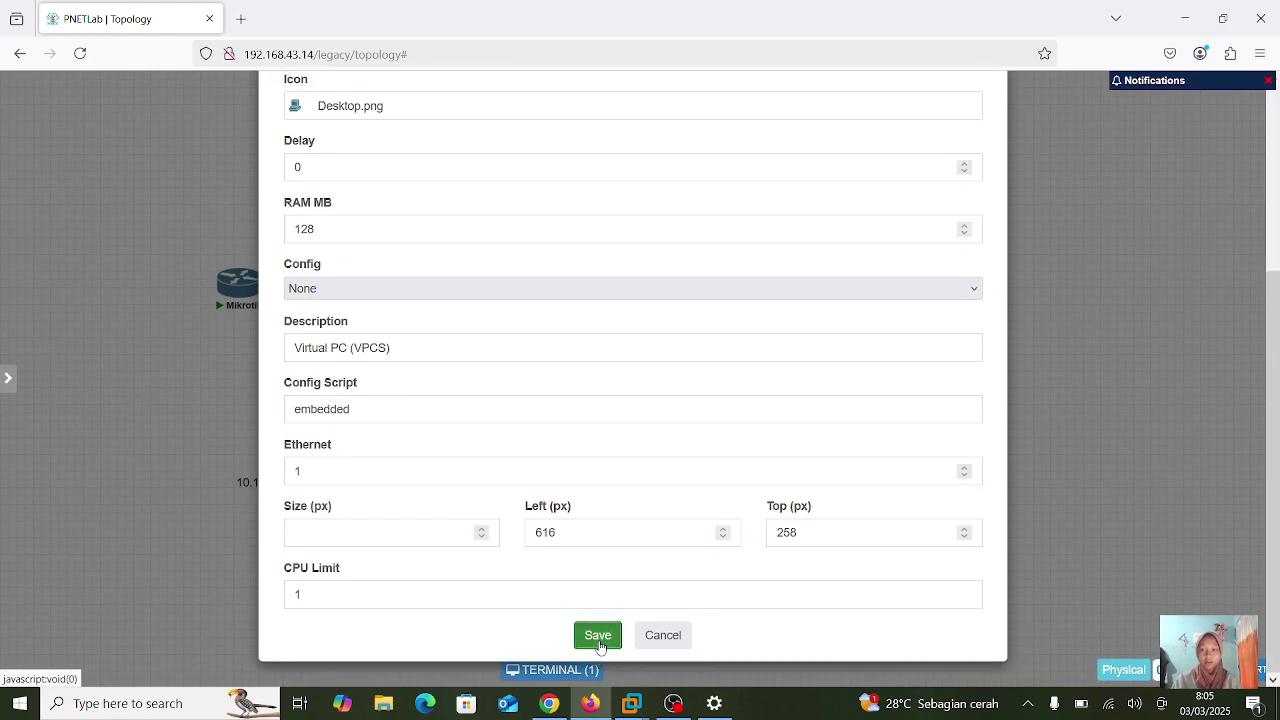
{"action": "left_click", "coordinate": [598, 636]}
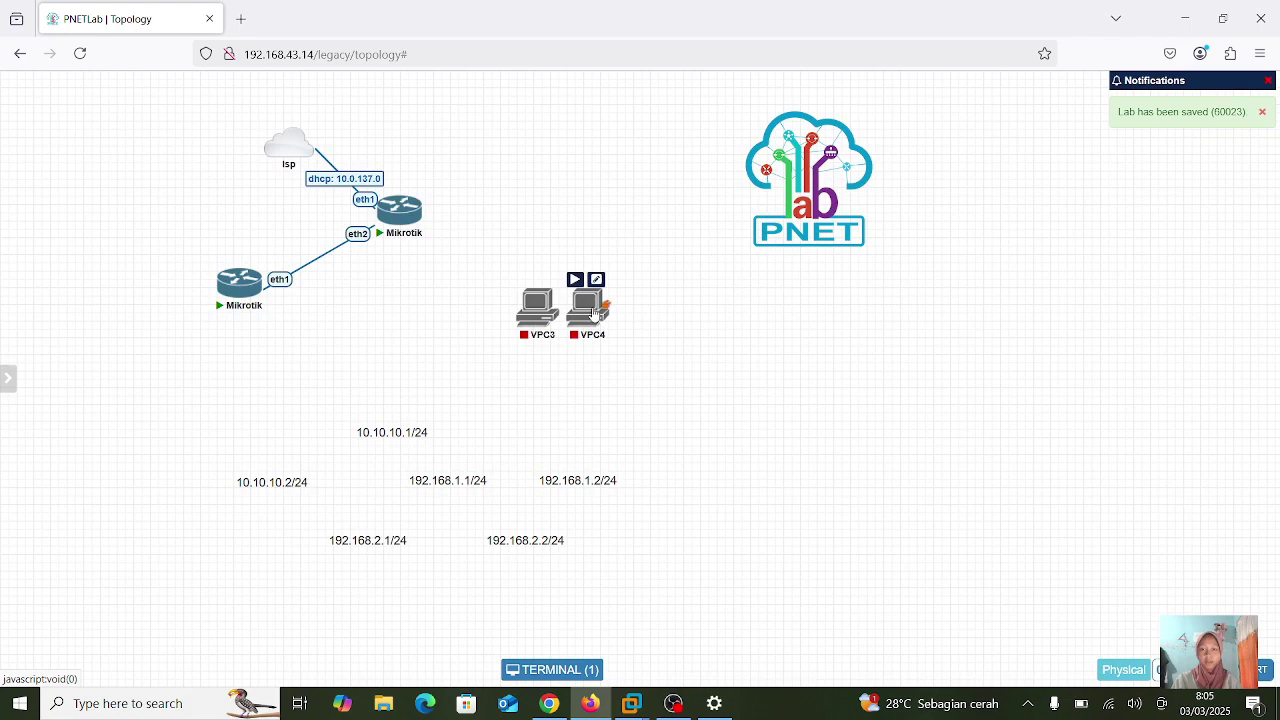
{"action": "left_click_drag", "start_coordinate": [593, 313], "coordinate": [572, 221]}
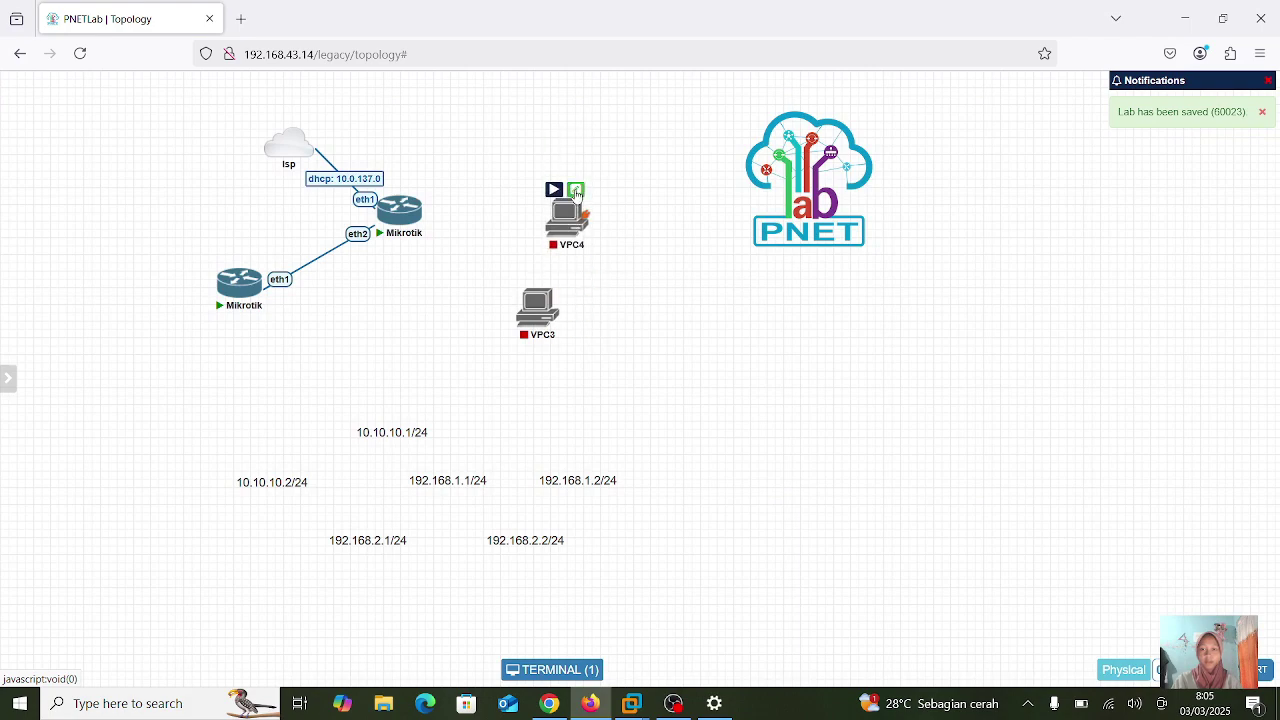
{"action": "left_click", "coordinate": [577, 192]}
- Rename VPC4 to VPC1 and save
{"action": "left_click", "coordinate": [371, 321]}
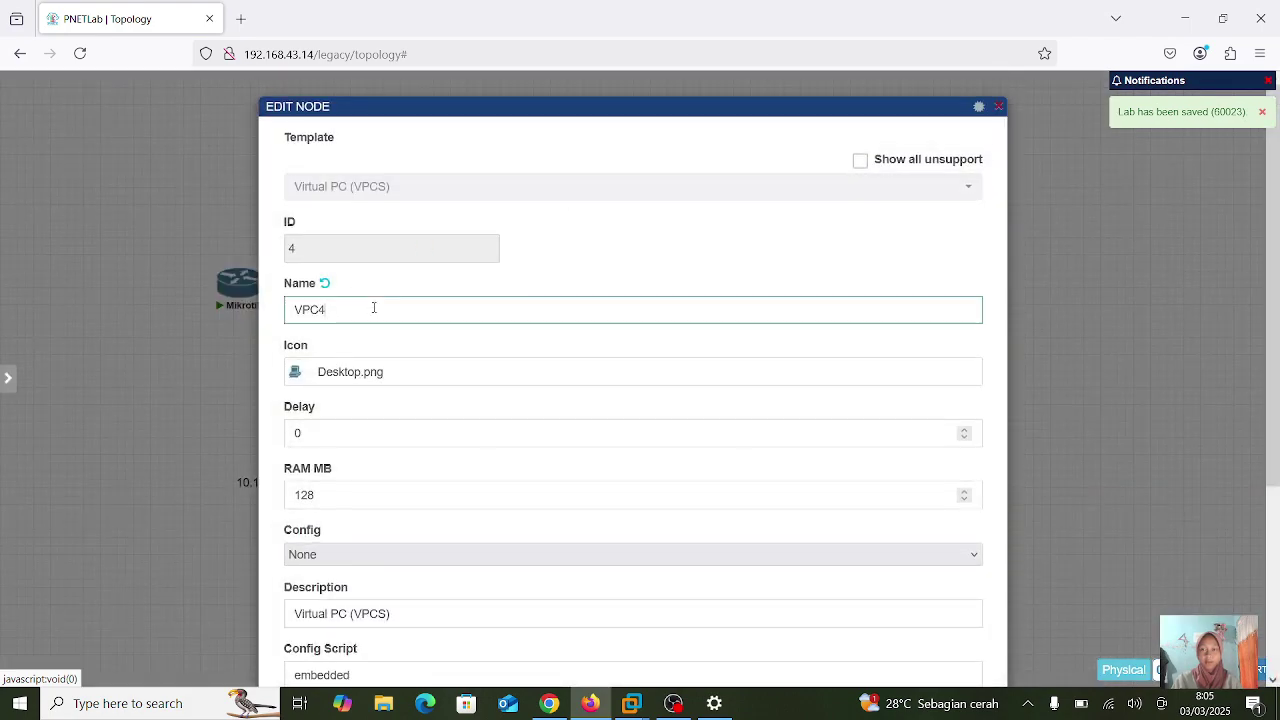
{"action": "key", "text": "BackSpace"}
{"action": "type", "text": "1"}
{"action": "scroll", "coordinate": [371, 321], "scroll_direction": "down", "scroll_amount": 3}
{"action": "scroll", "coordinate": [597, 600], "scroll_direction": "up", "scroll_amount": 1}
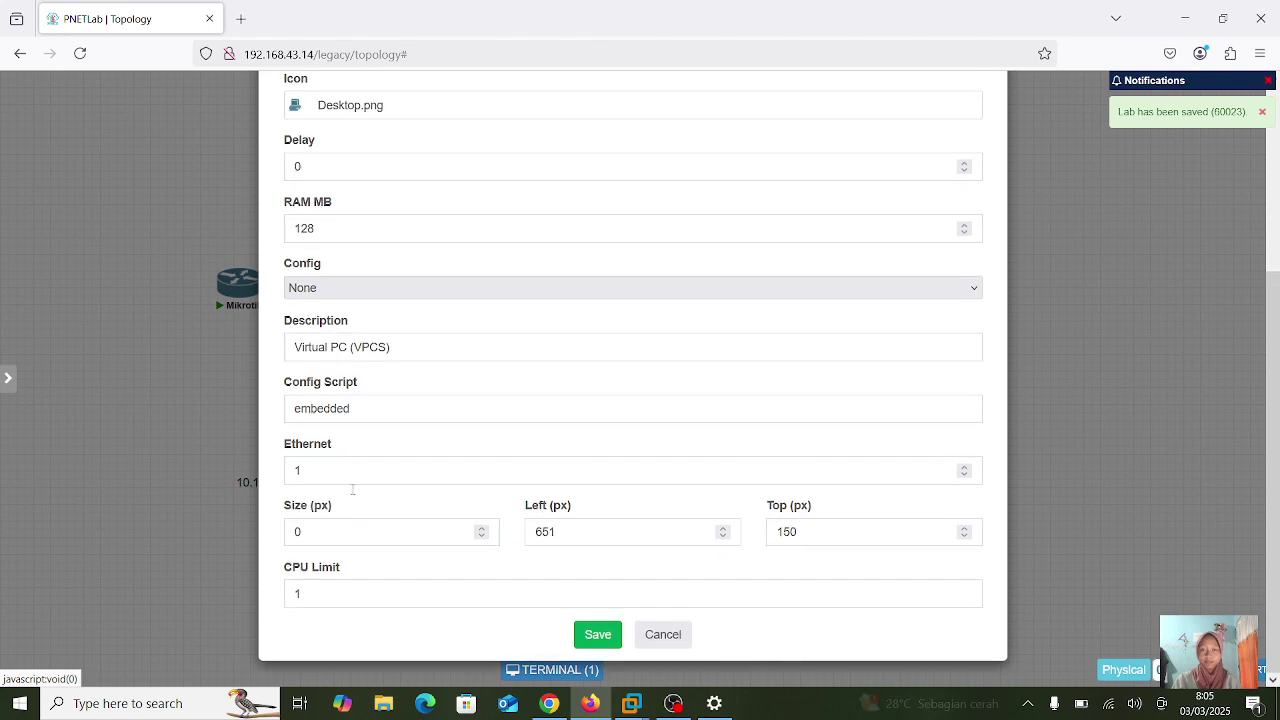
{"action": "left_click", "coordinate": [596, 634]}
- Rename VPC3 to VPC2 and save
{"action": "mouse_move", "coordinate": [540, 300]}
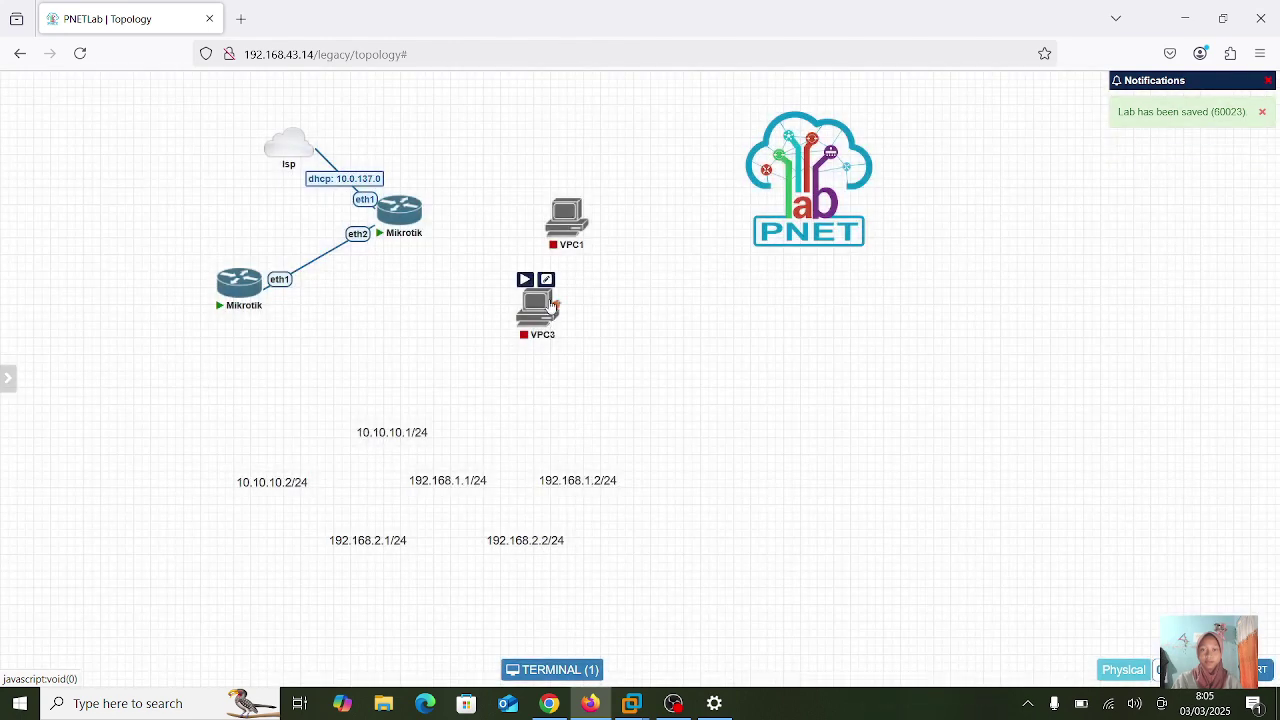
{"action": "left_click", "coordinate": [547, 280]}
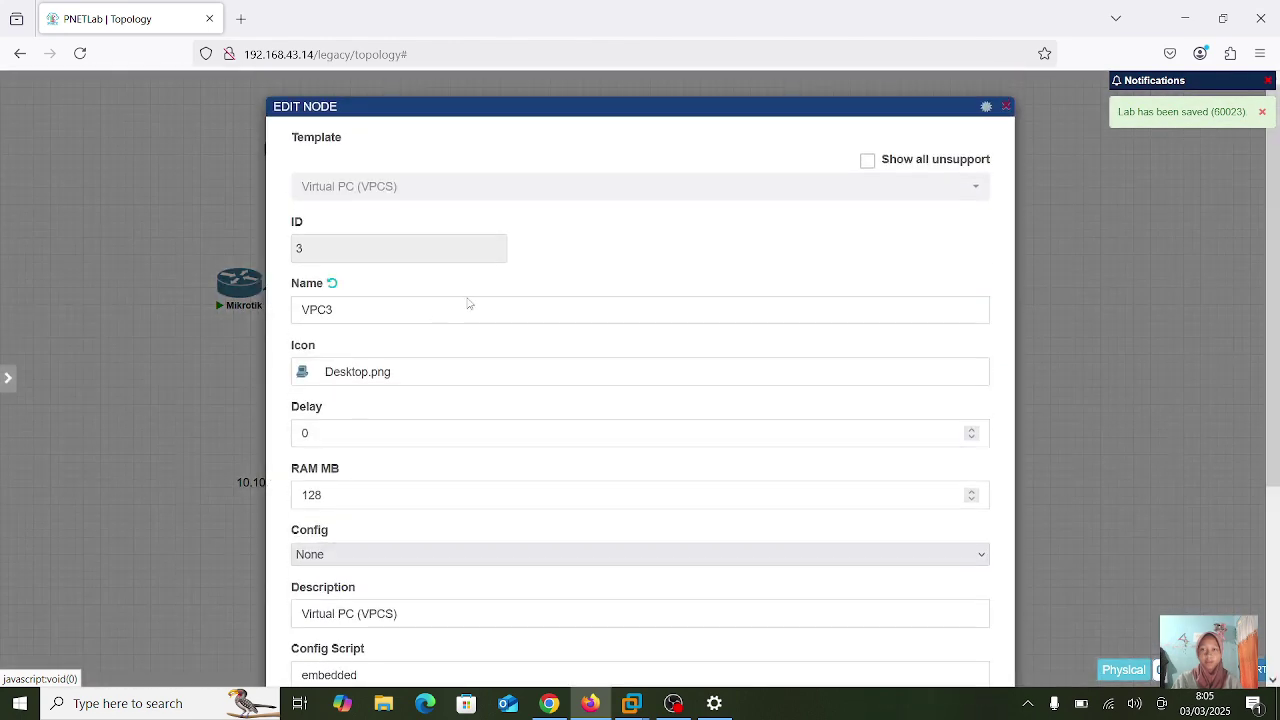
{"action": "left_click", "coordinate": [440, 305]}
{"action": "key", "text": "BackSpace"}
{"action": "type", "text": "2"}
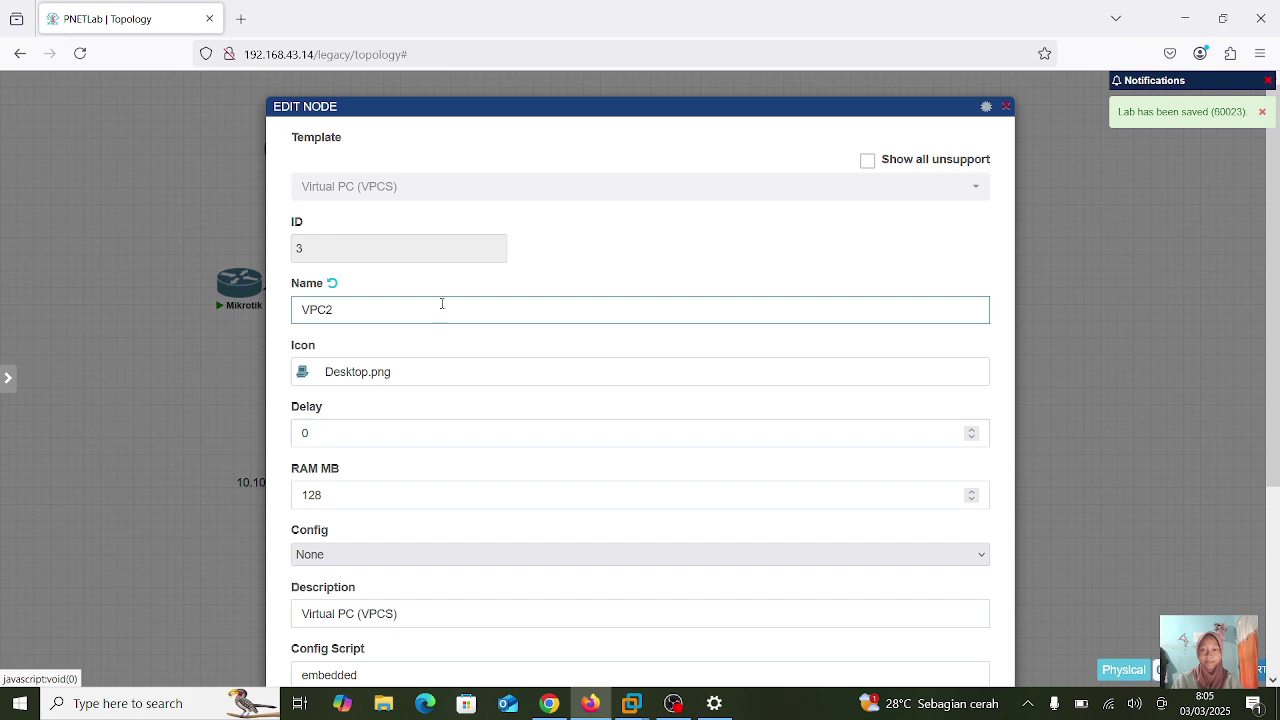
{"action": "scroll", "coordinate": [441, 303], "scroll_direction": "down", "scroll_amount": 5}
{"action": "scroll", "coordinate": [443, 317], "scroll_direction": "up", "scroll_amount": 1}
{"action": "left_click", "coordinate": [608, 638]}
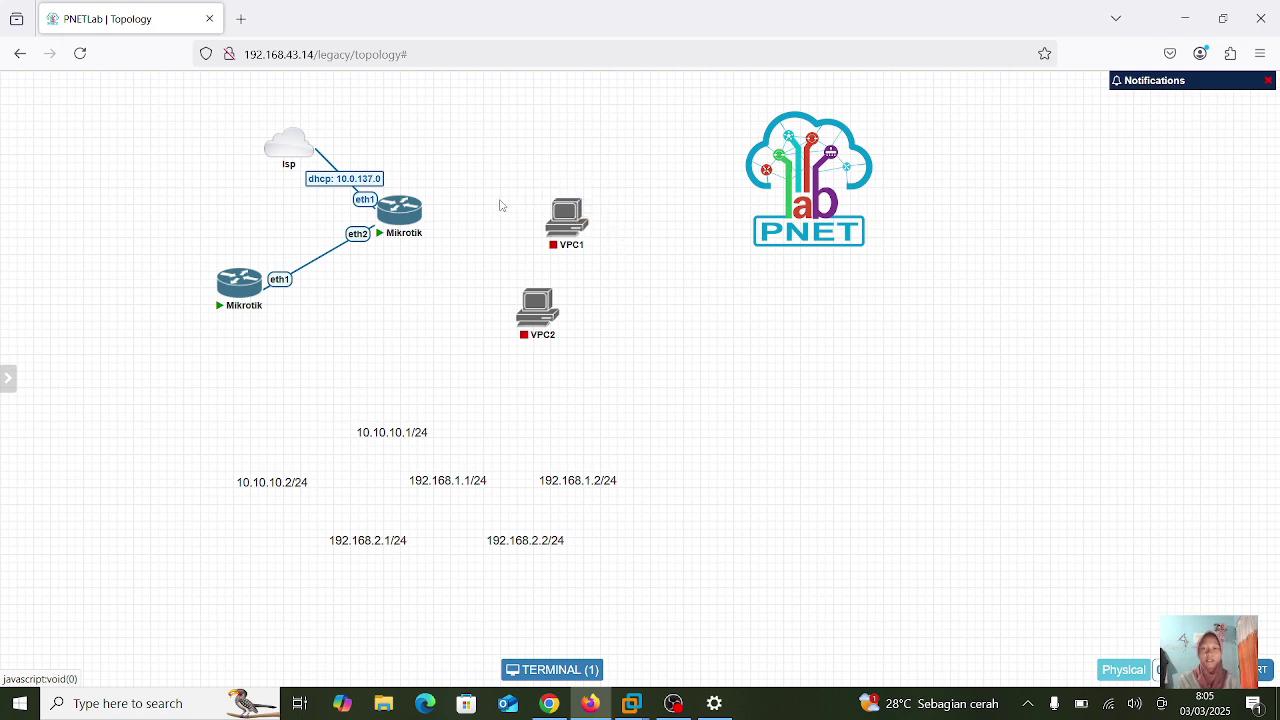
- Link VPC1 eth0 to the upper Mikrotik's eth3 and VPC2 eth0 to the lower Mikrotik's eth2
{"action": "mouse_move", "coordinate": [411, 236]}
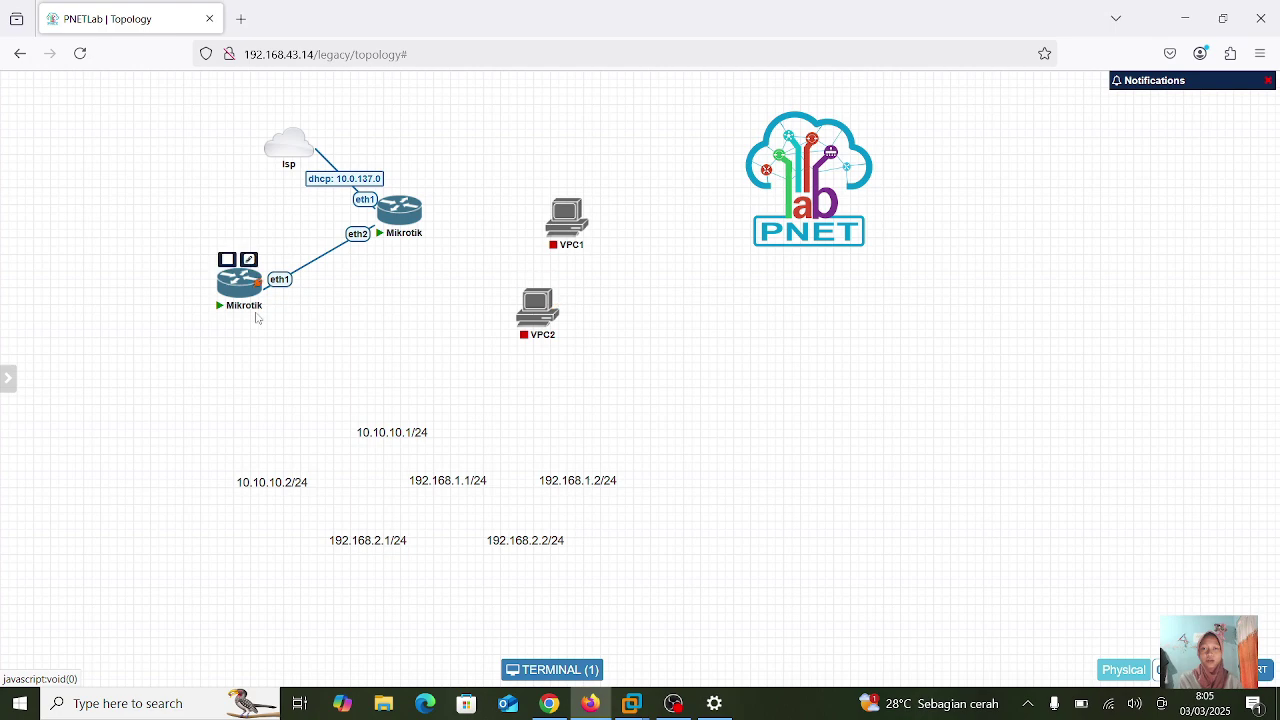
{"action": "left_click_drag", "start_coordinate": [587, 220], "coordinate": [400, 212]}
{"action": "left_click", "coordinate": [674, 519]}
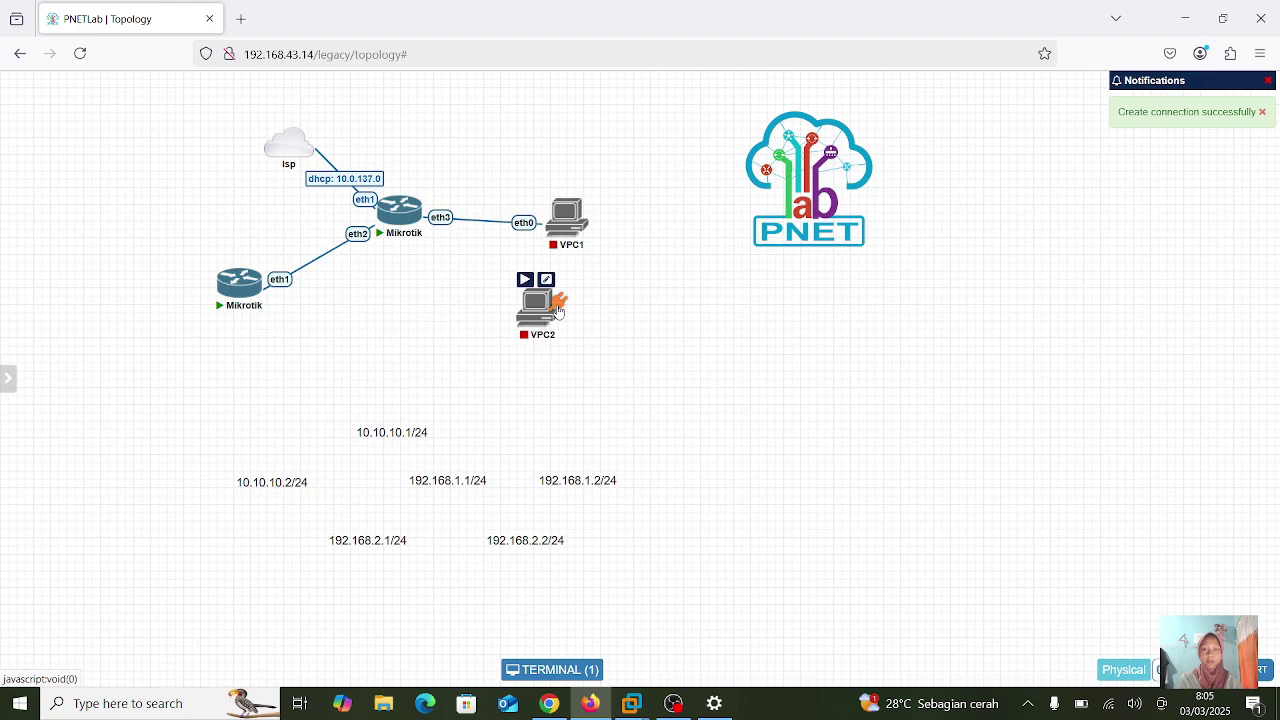
{"action": "left_click_drag", "start_coordinate": [556, 300], "coordinate": [247, 293]}
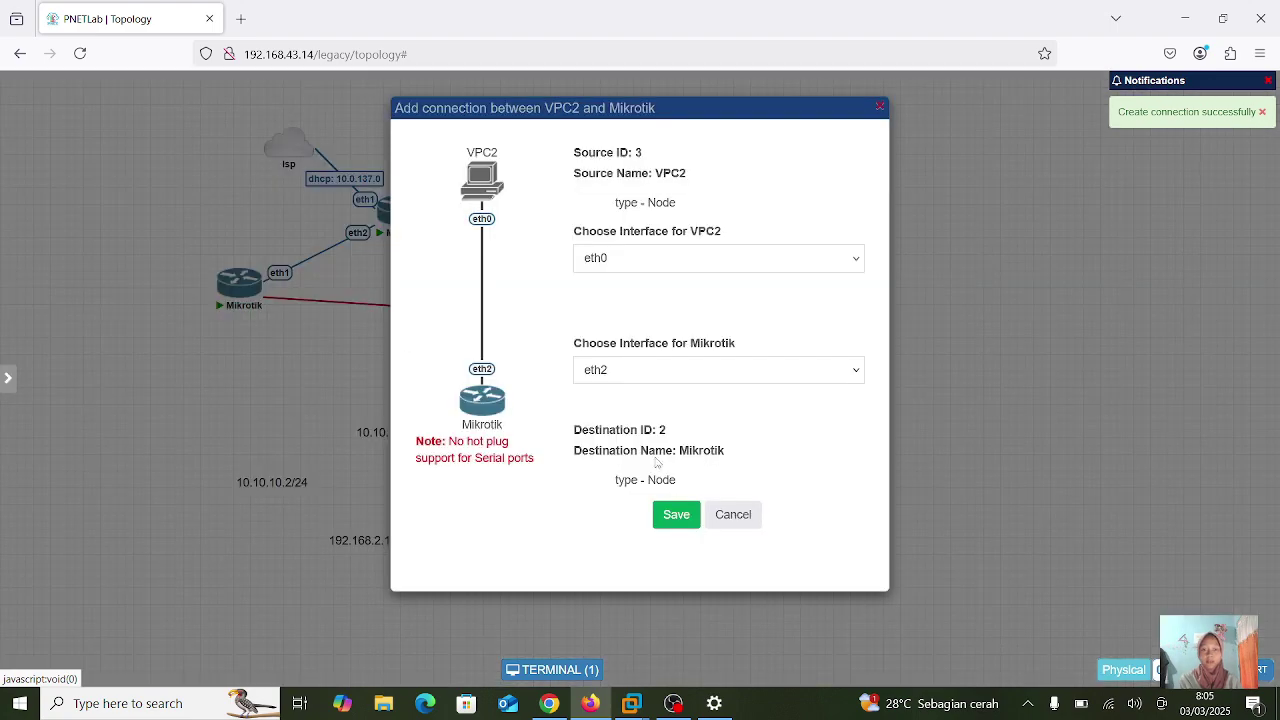
{"action": "left_click", "coordinate": [677, 515]}
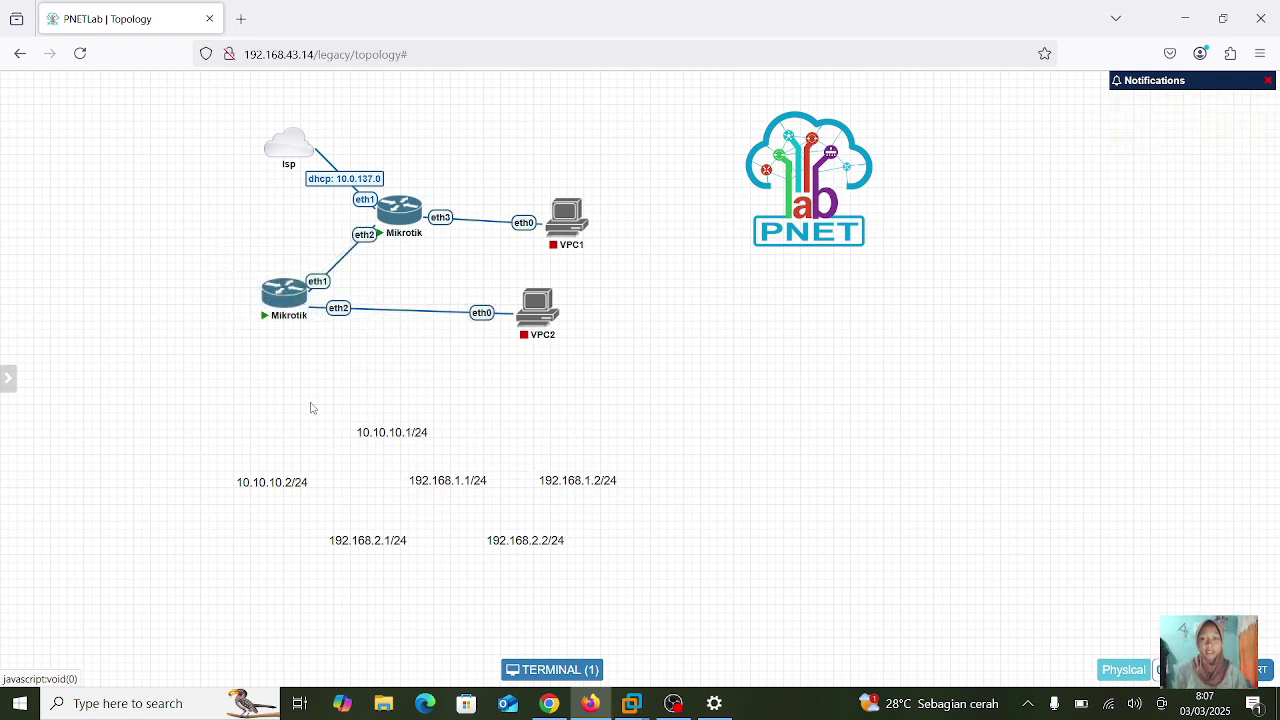
- Lower the bottom router, align VPC2, and place the 10.10.10.x, 192.168.1.1 and 192.168.2.1 labels
{"action": "left_click_drag", "start_coordinate": [285, 290], "coordinate": [280, 330]}
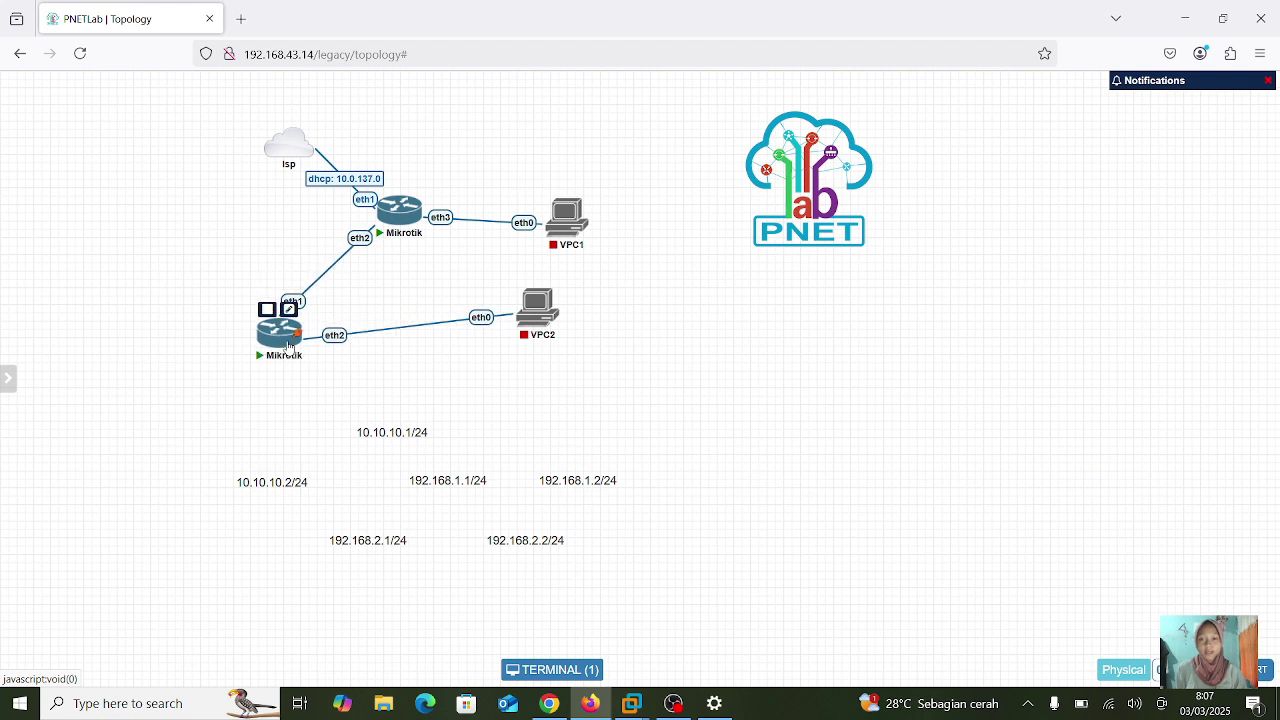
{"action": "mouse_move", "coordinate": [537, 320]}
{"action": "left_click_drag", "start_coordinate": [537, 320], "coordinate": [562, 343]}
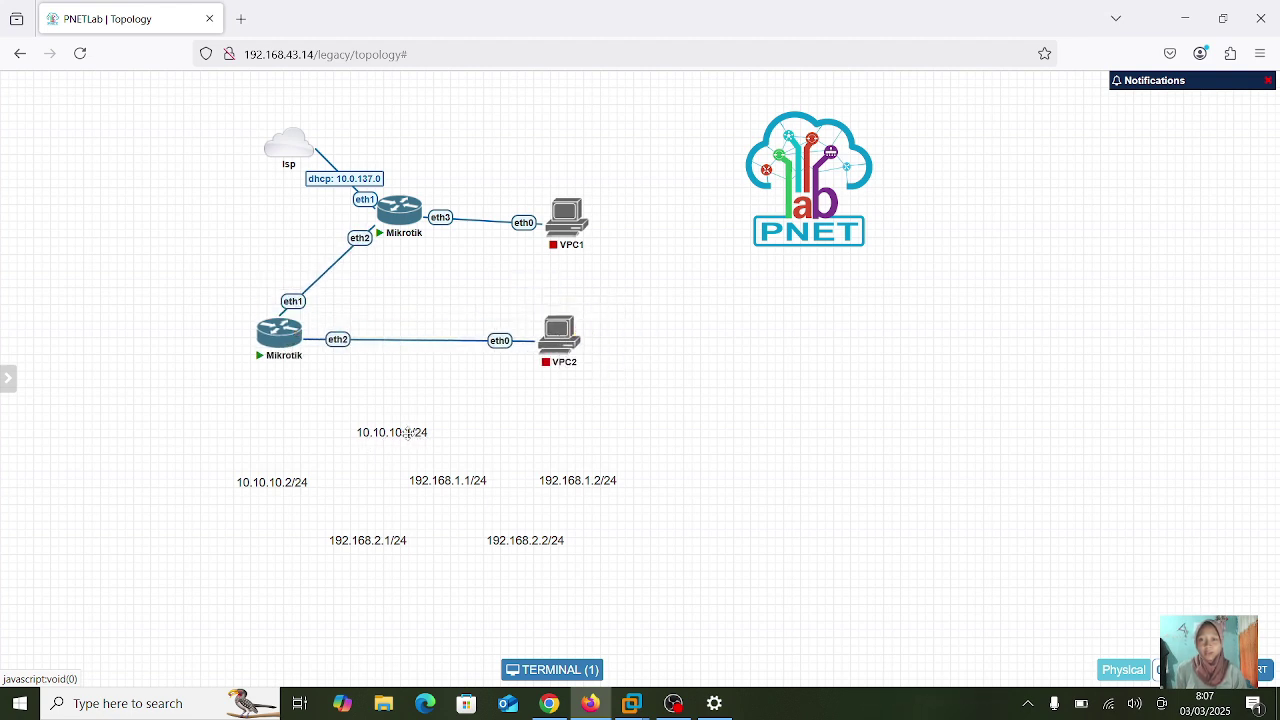
{"action": "left_click_drag", "start_coordinate": [405, 436], "coordinate": [320, 236]}
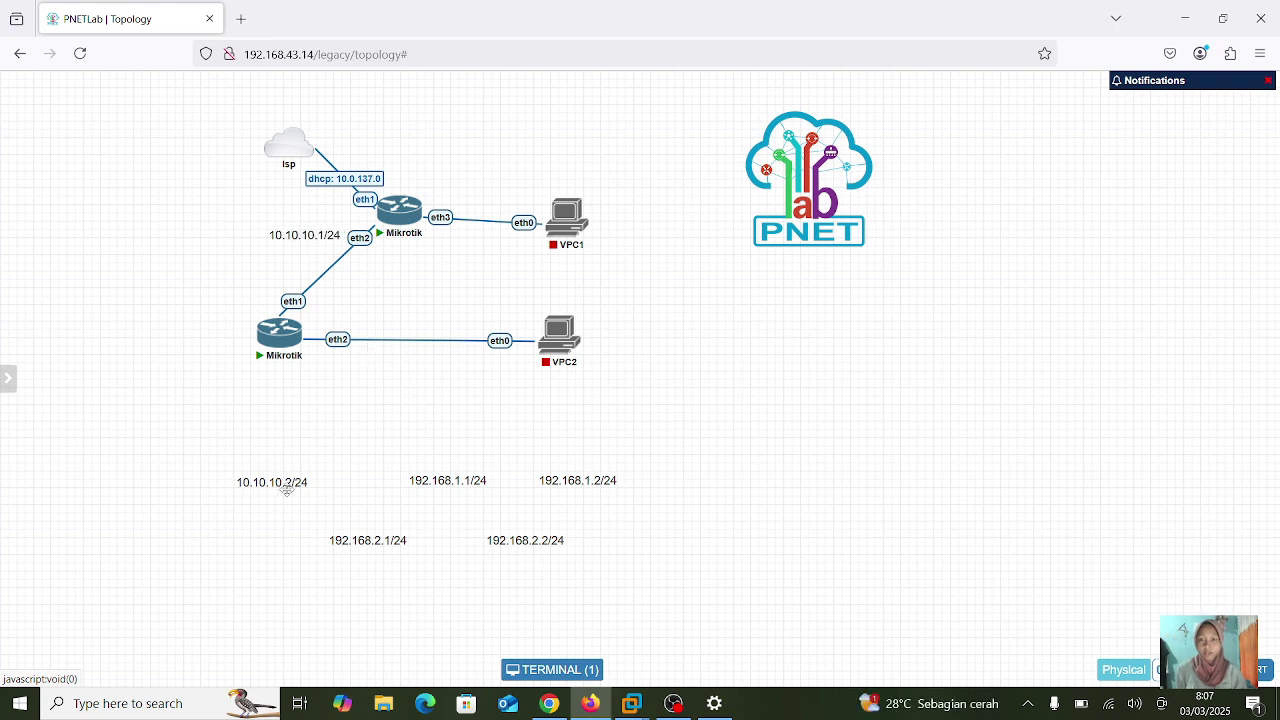
{"action": "left_click_drag", "start_coordinate": [285, 481], "coordinate": [254, 300]}
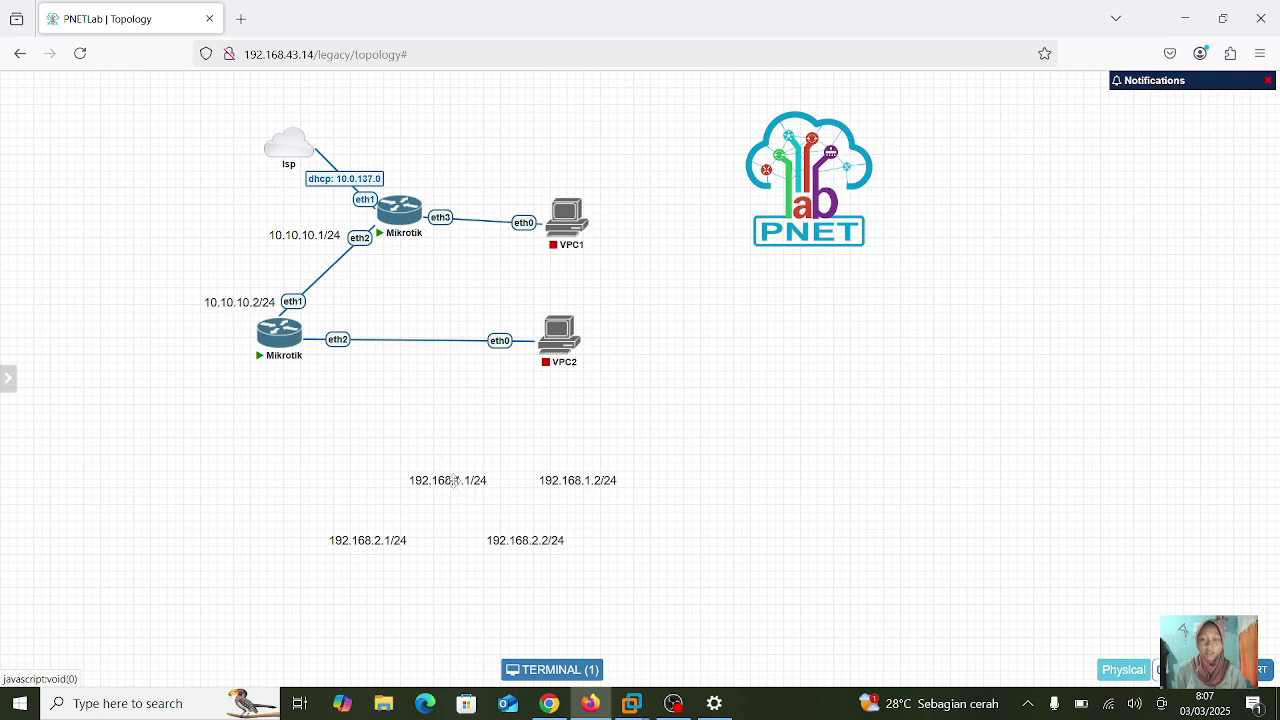
{"action": "left_click_drag", "start_coordinate": [450, 481], "coordinate": [474, 191]}
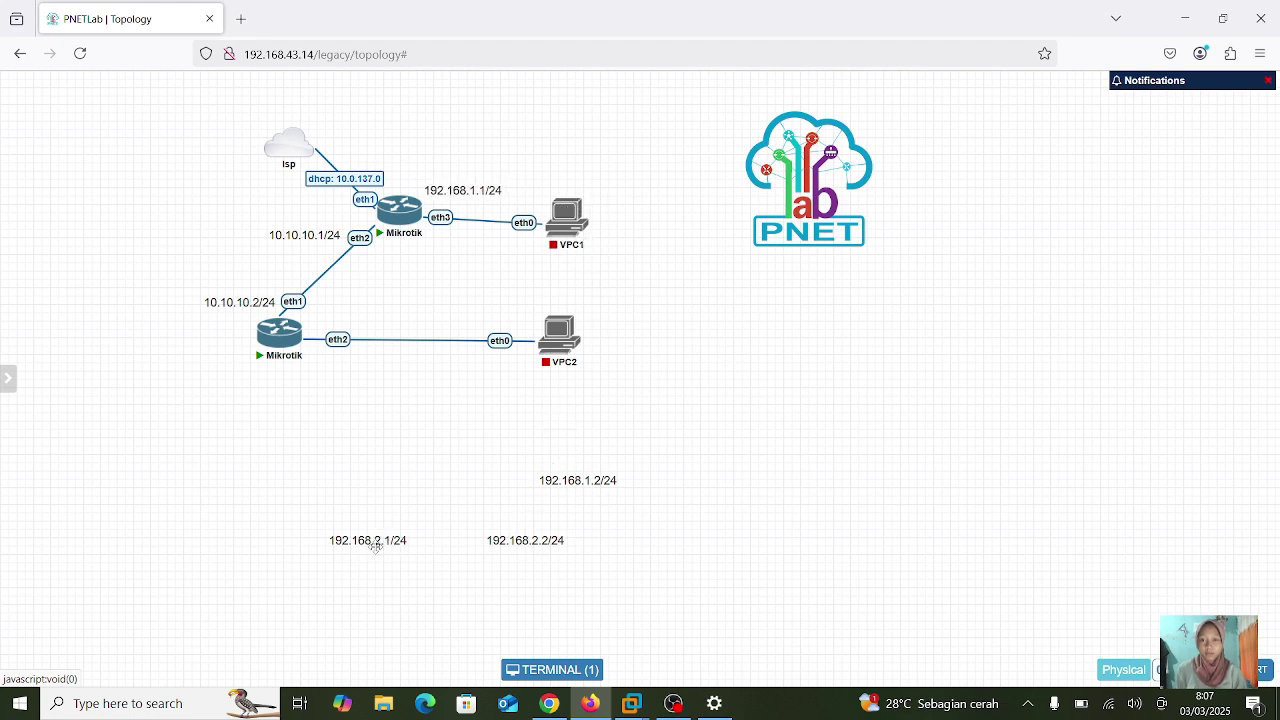
{"action": "left_click_drag", "start_coordinate": [376, 546], "coordinate": [372, 328]}
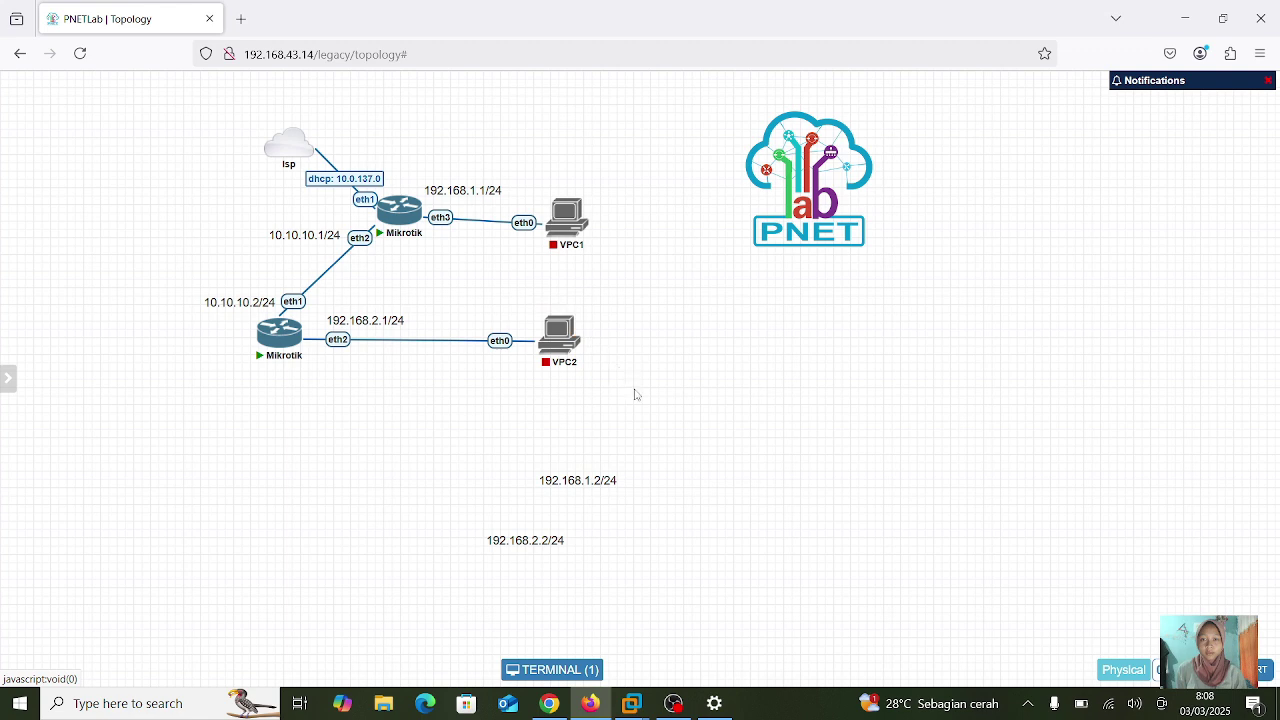
- Shift both VPCs right, place the 192.168.1.2/24 and 192.168.2.2/24 labels, and move Isp up-left
{"action": "mouse_move", "coordinate": [558, 346]}
{"action": "left_click_drag", "start_coordinate": [558, 346], "coordinate": [652, 347]}
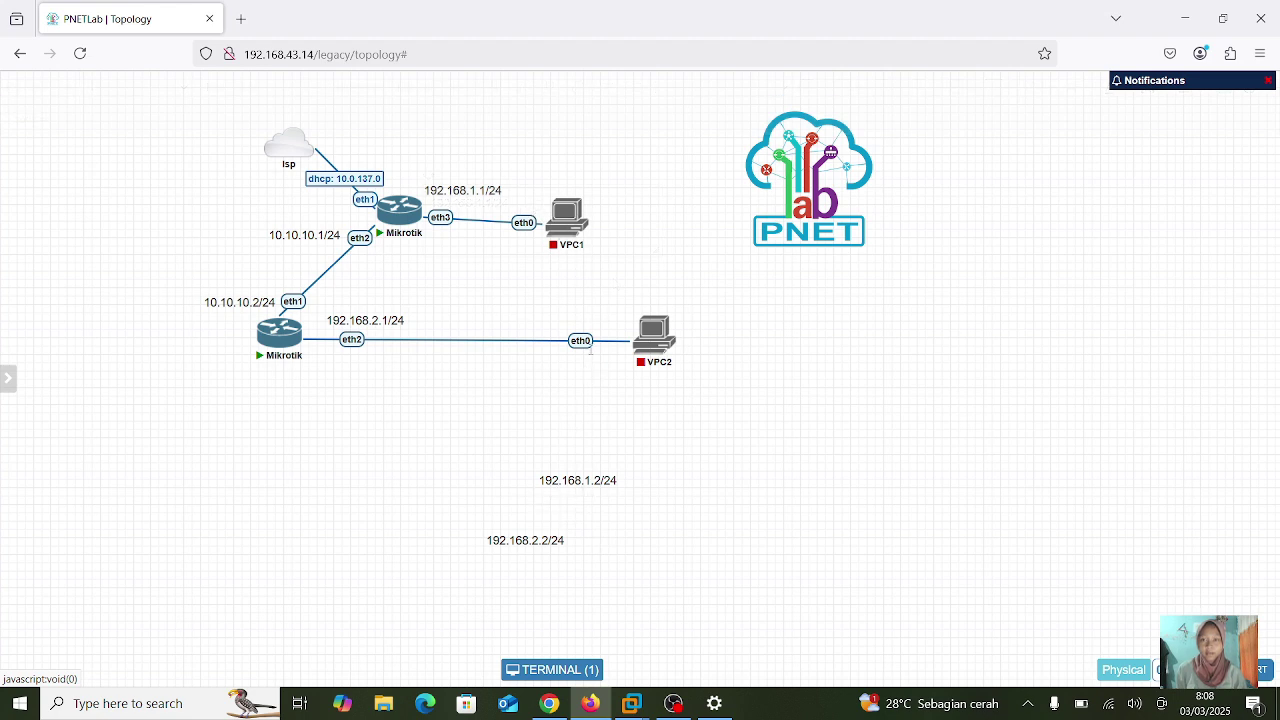
{"action": "left_click_drag", "start_coordinate": [589, 481], "coordinate": [582, 187]}
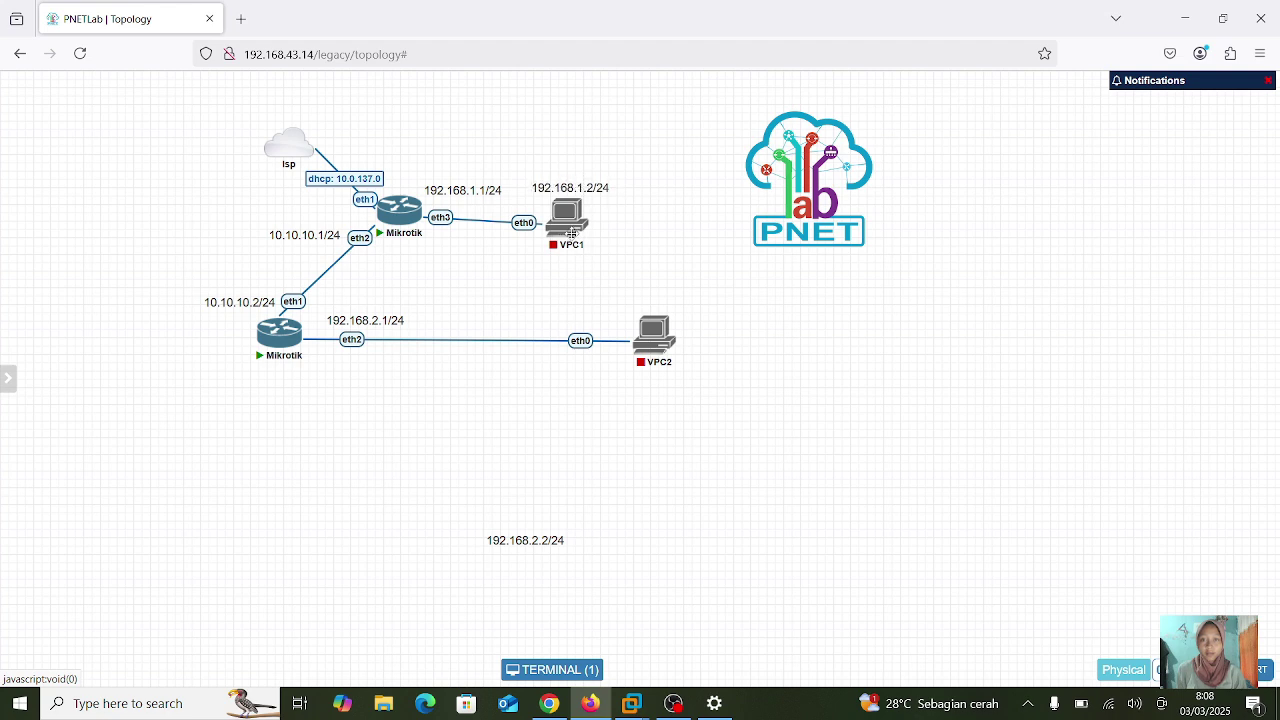
{"action": "left_click_drag", "start_coordinate": [581, 251], "coordinate": [663, 207]}
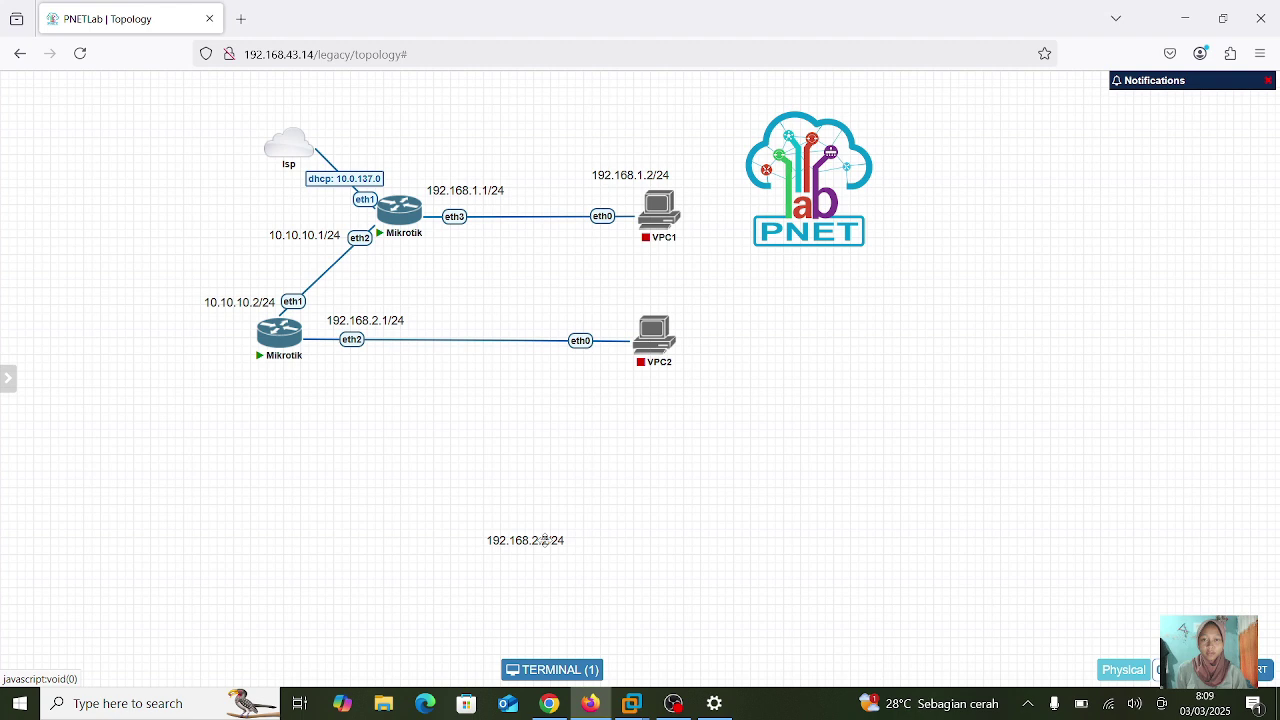
{"action": "left_click_drag", "start_coordinate": [545, 540], "coordinate": [617, 318]}
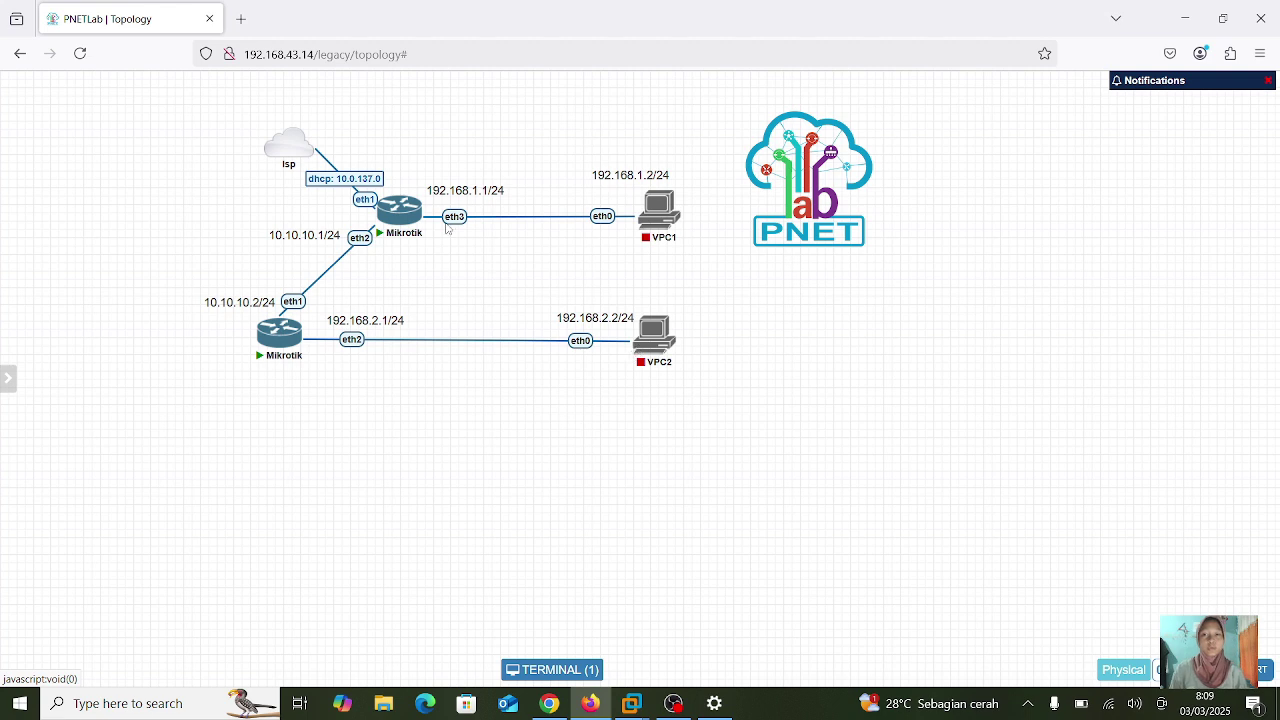
{"action": "mouse_move", "coordinate": [300, 153]}
{"action": "left_click_drag", "start_coordinate": [300, 153], "coordinate": [245, 130]}
{"action": "mouse_move", "coordinate": [405, 220]}
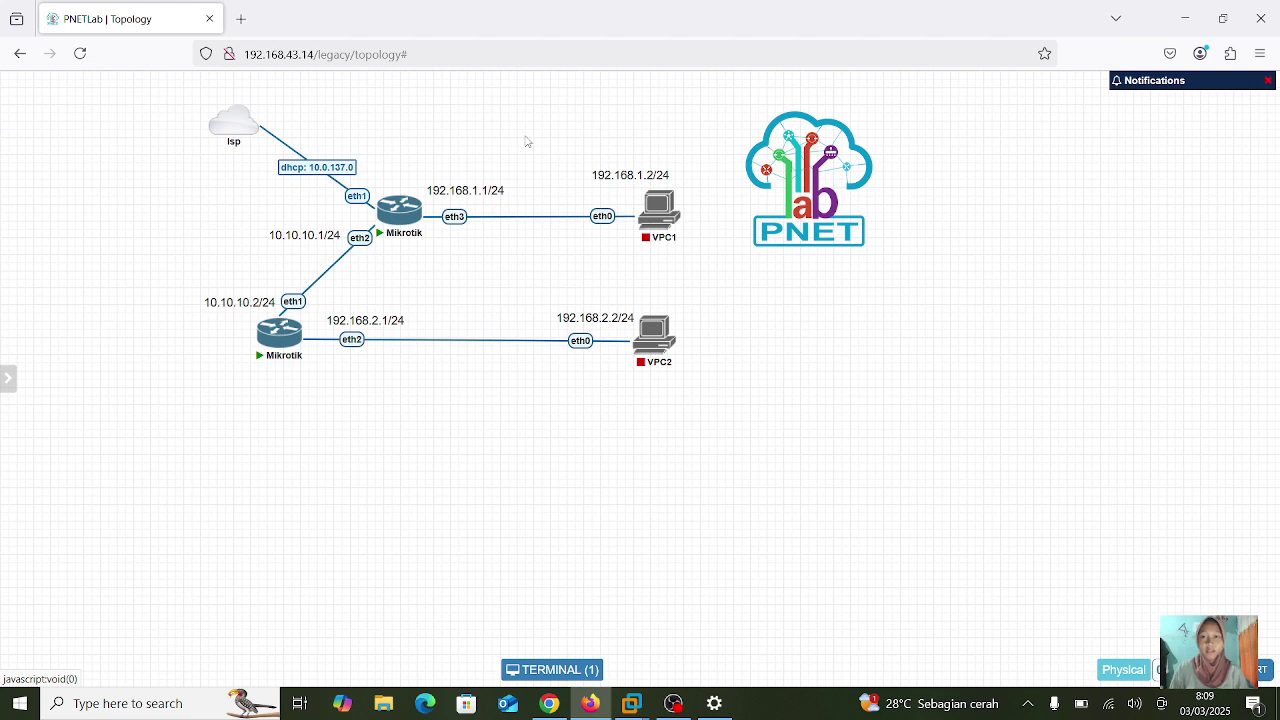
- Add a text label reading 10.0.137.227 and place it just above the upper Mikrotik router
{"action": "right_click", "coordinate": [704, 127]}
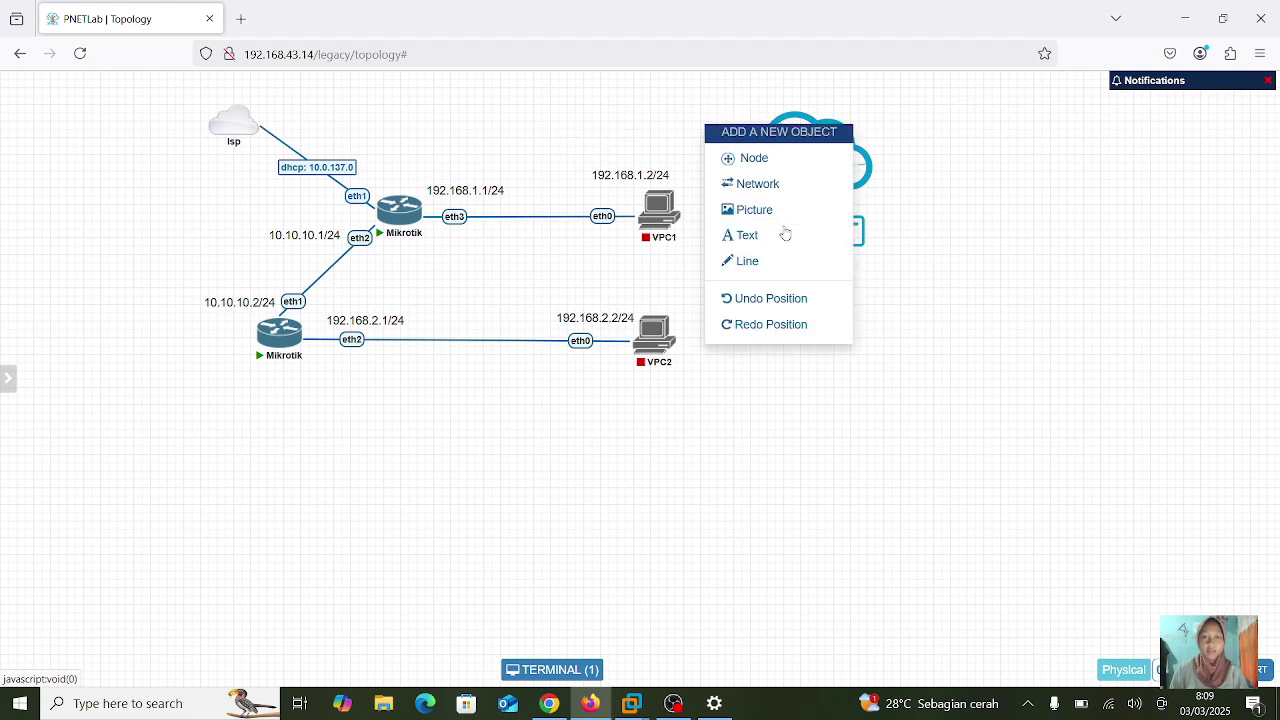
{"action": "left_click", "coordinate": [786, 233]}
{"action": "left_click", "coordinate": [869, 254]}
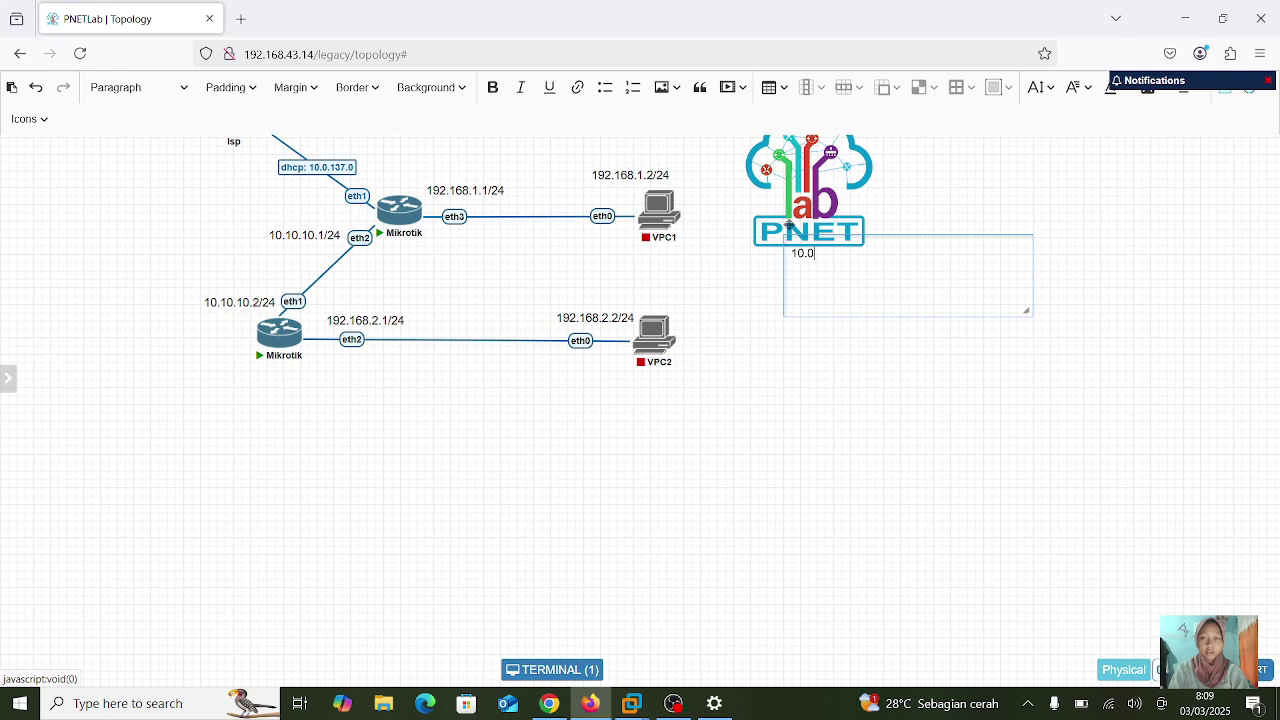
{"action": "type", "text": "10.0.137."}
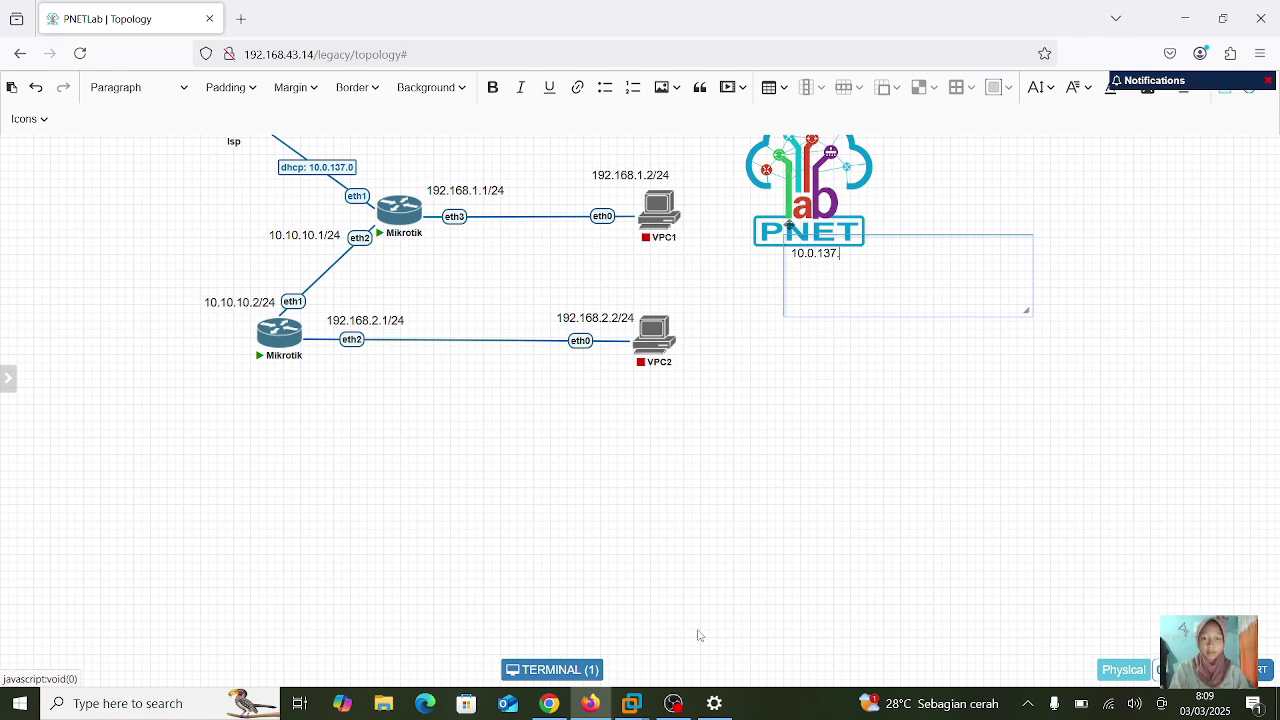
{"action": "left_click", "coordinate": [552, 669]}
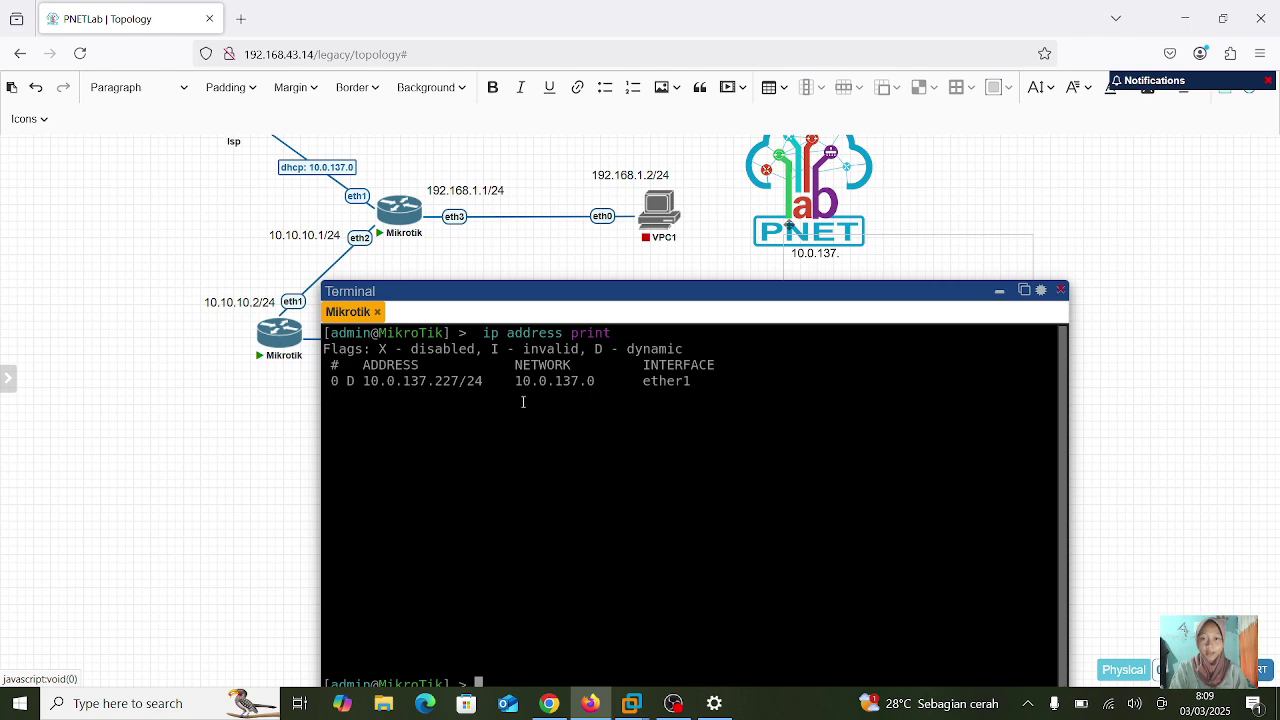
{"action": "left_click", "coordinate": [856, 255]}
{"action": "type", "text": "."}
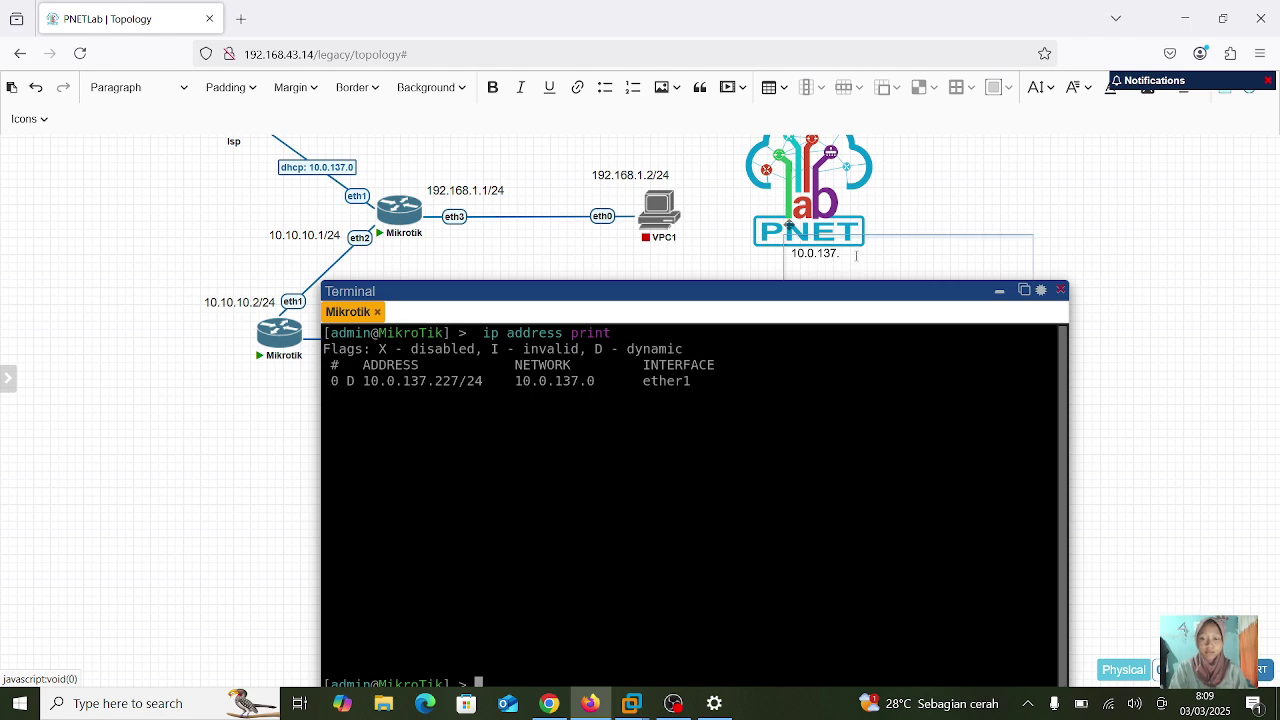
{"action": "type", "text": "227"}
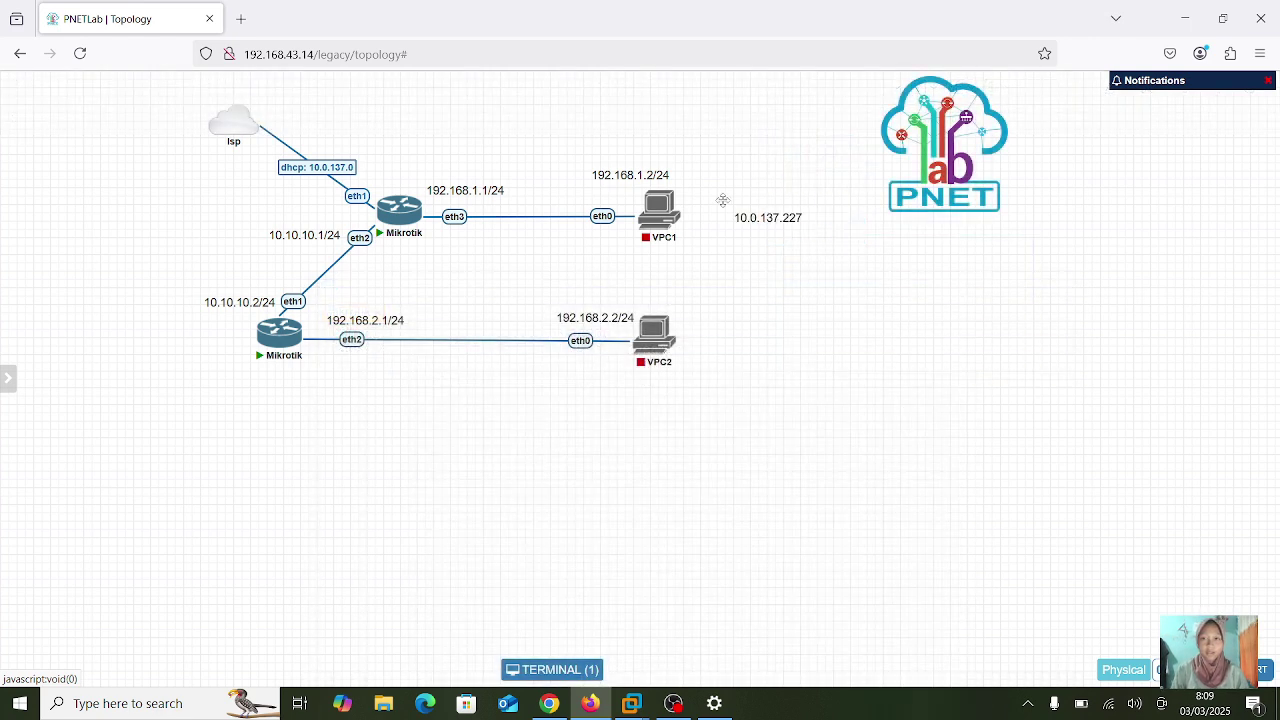
{"action": "left_click_drag", "start_coordinate": [745, 215], "coordinate": [408, 184]}
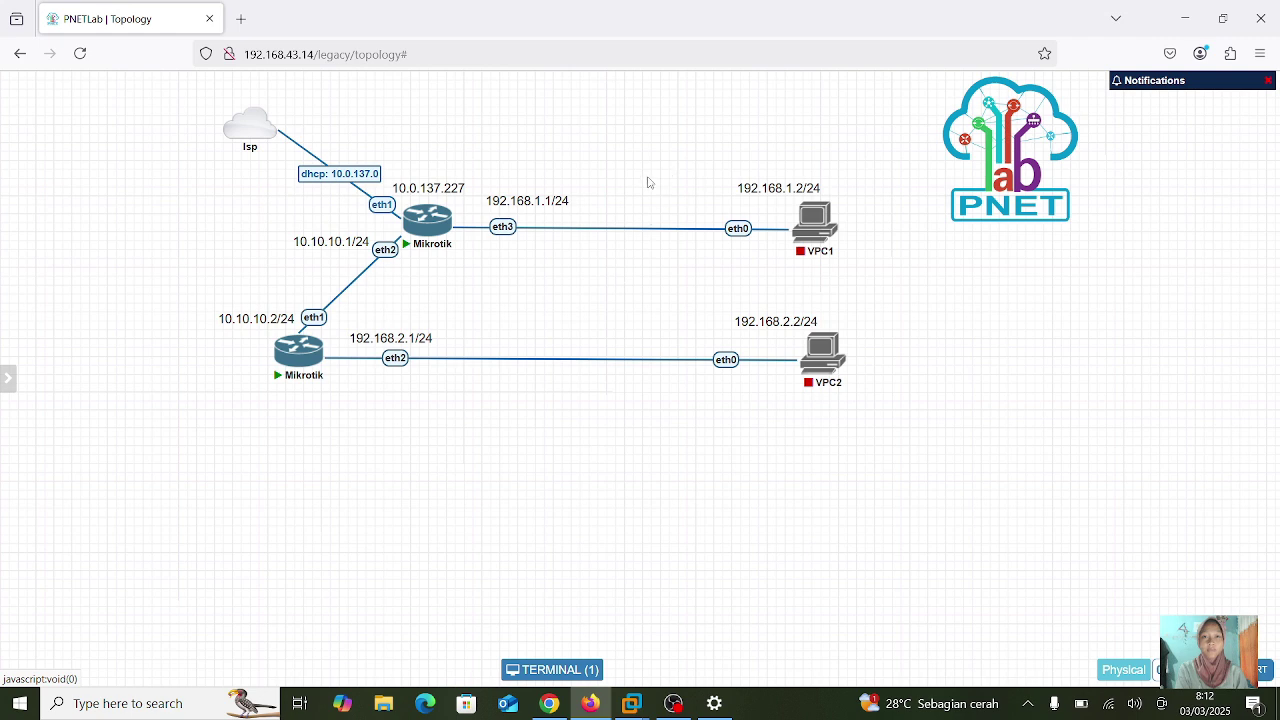
- Label the router-to-router link 10.10.10.0
{"action": "right_click", "coordinate": [347, 287]}
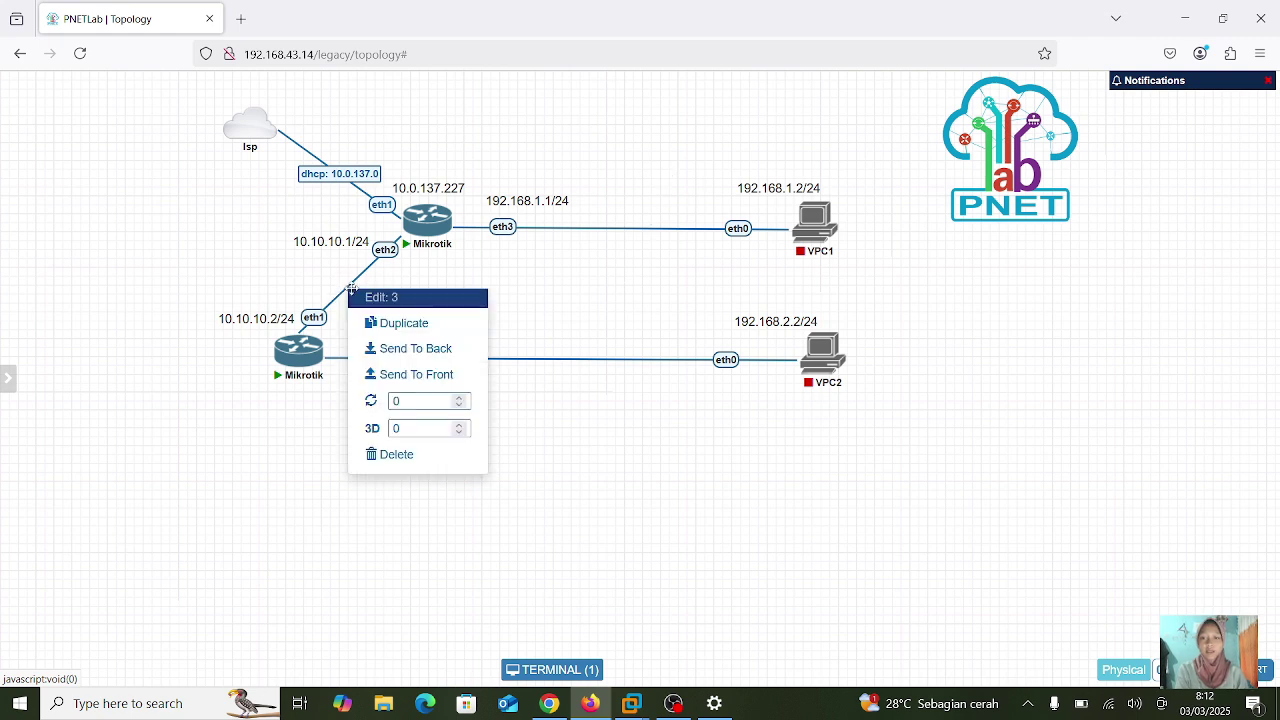
{"action": "right_click", "coordinate": [388, 253]}
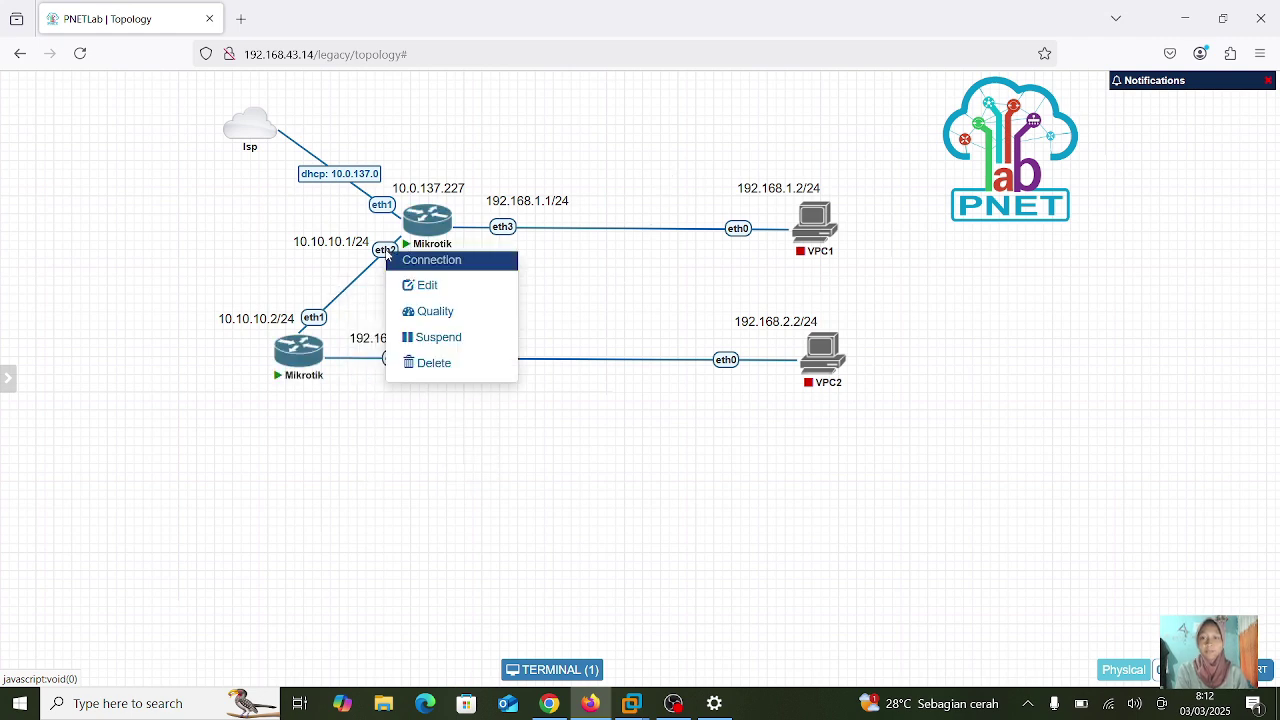
{"action": "left_click", "coordinate": [427, 286]}
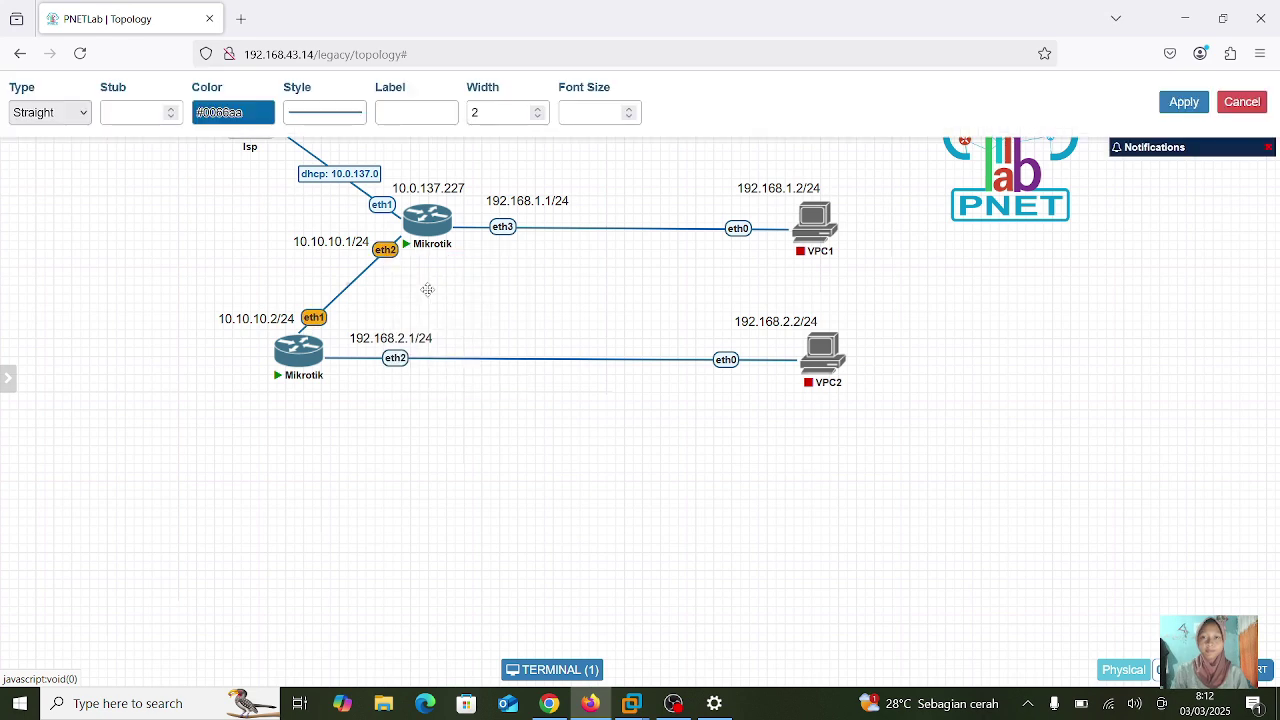
{"action": "left_click", "coordinate": [399, 107]}
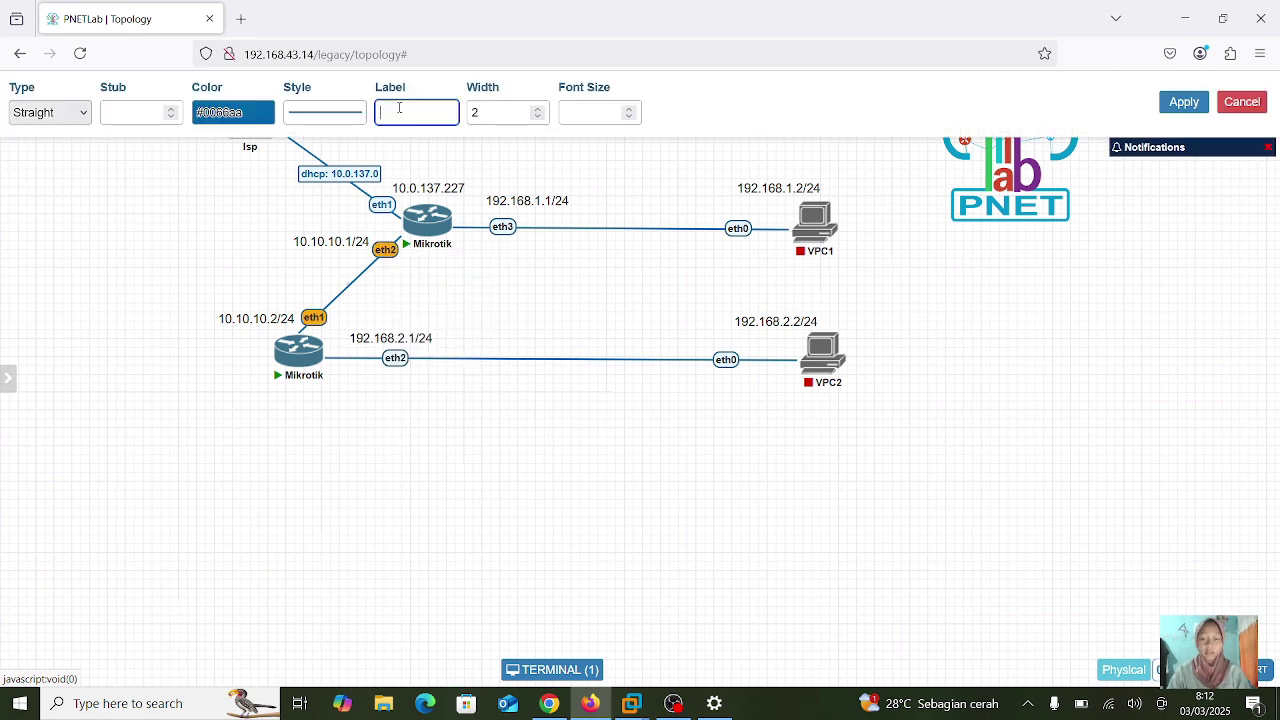
{"action": "type", "text": "10.10.10.0"}
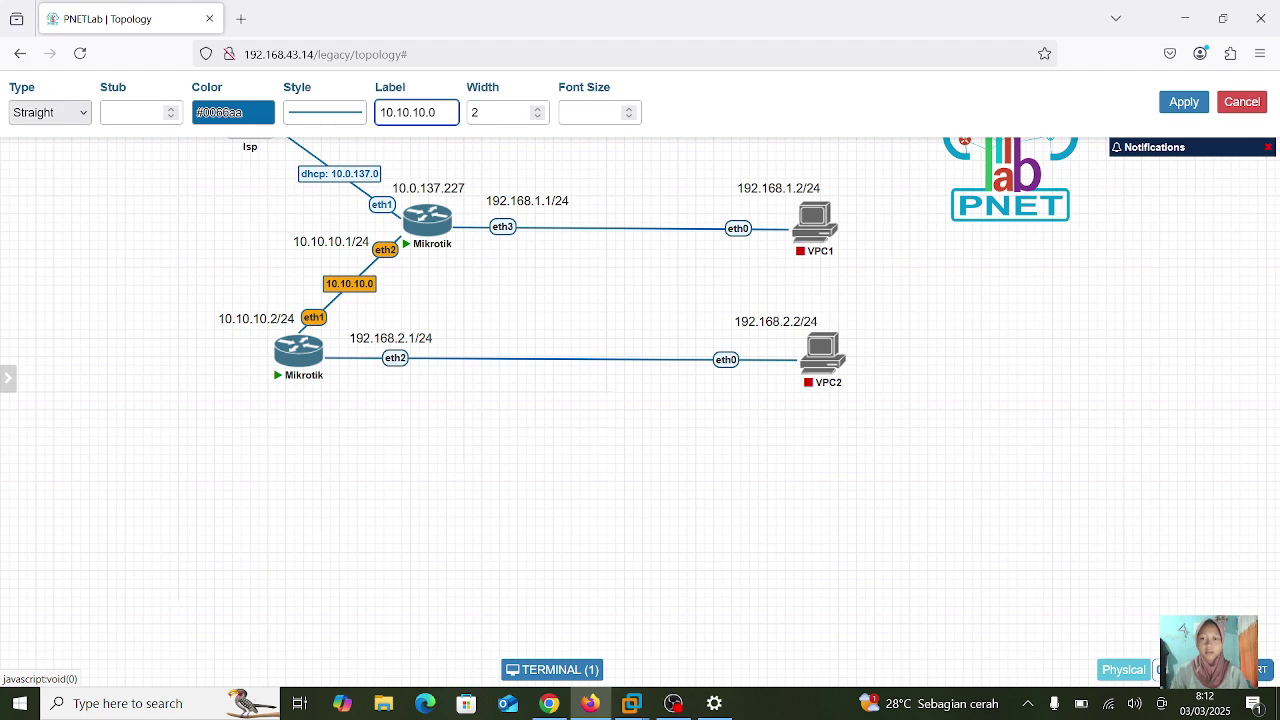
{"action": "left_click", "coordinate": [1184, 101]}
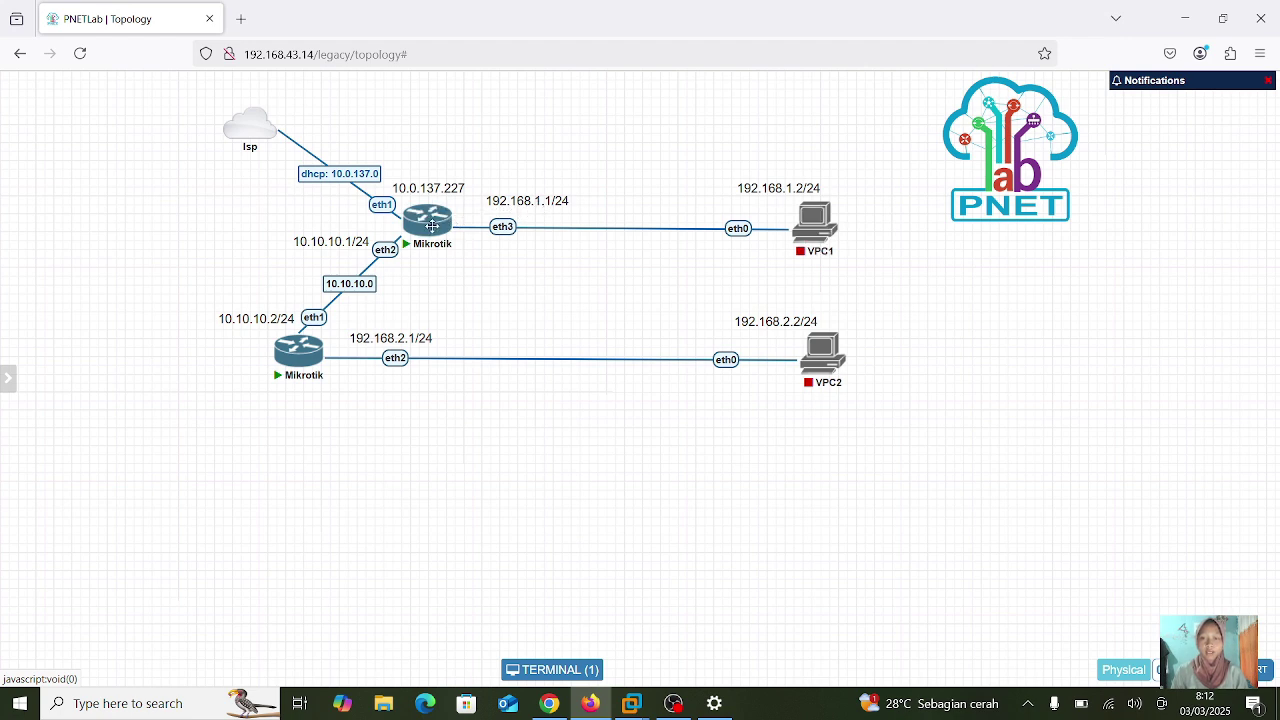
- Label the upper Mikrotik–VPC1 link 192.168.1.0
{"action": "right_click", "coordinate": [503, 227]}
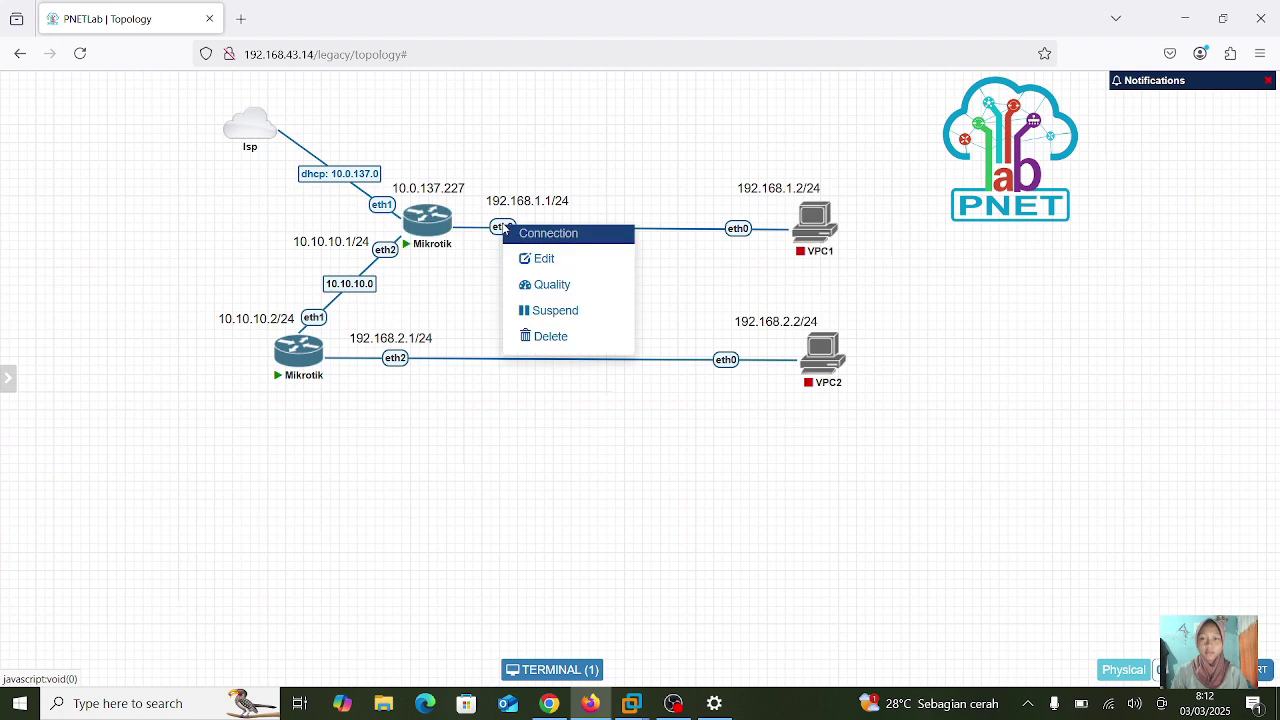
{"action": "left_click", "coordinate": [592, 258]}
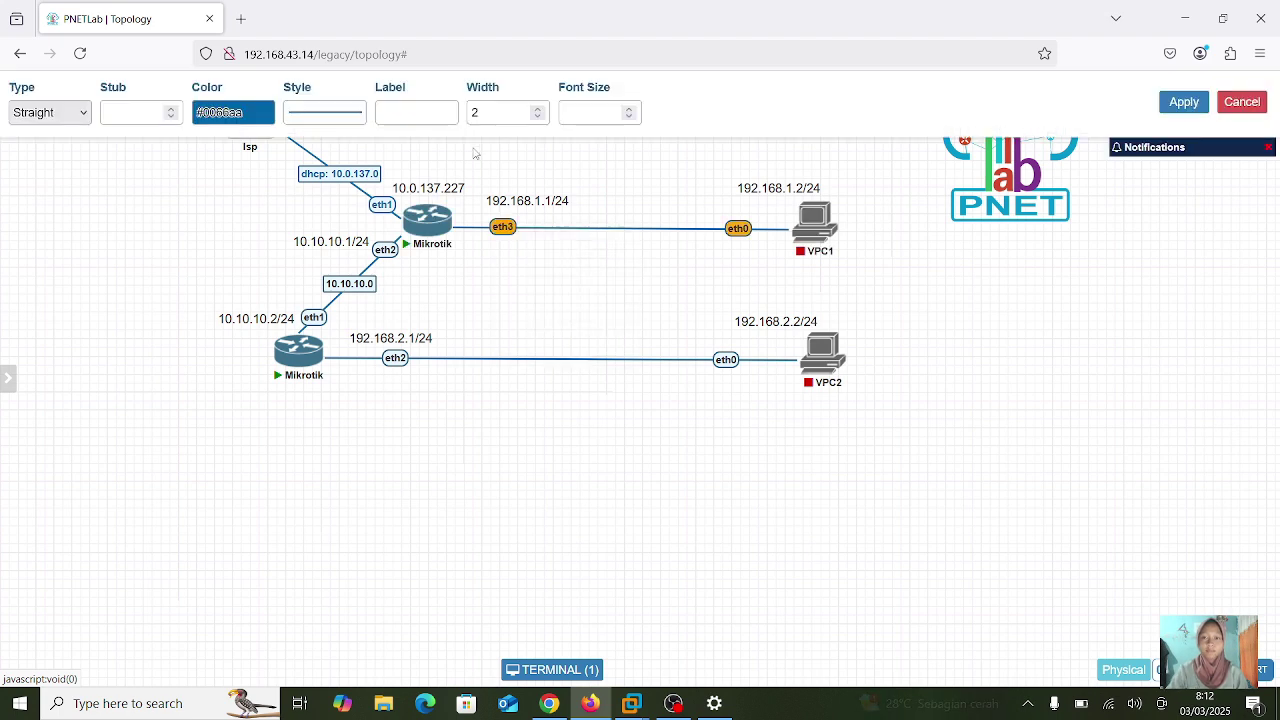
{"action": "left_click", "coordinate": [418, 108]}
{"action": "type", "text": "192.68"}
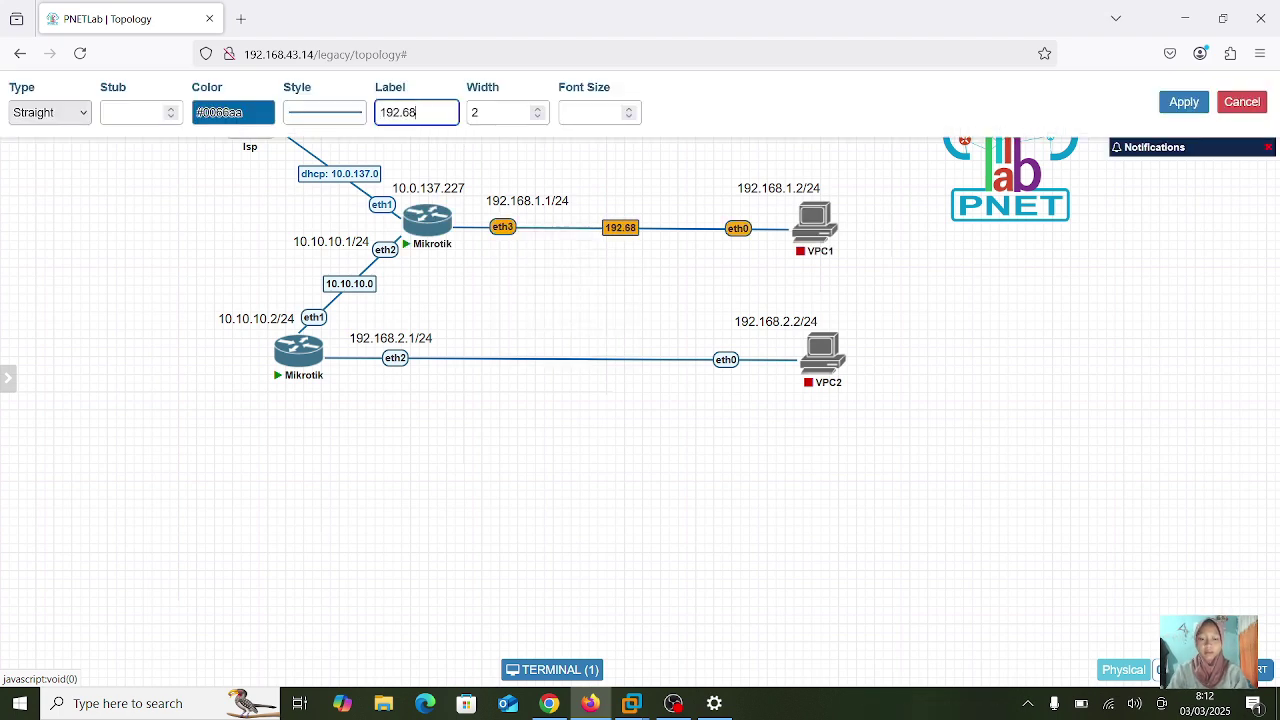
{"action": "type", "text": "."}
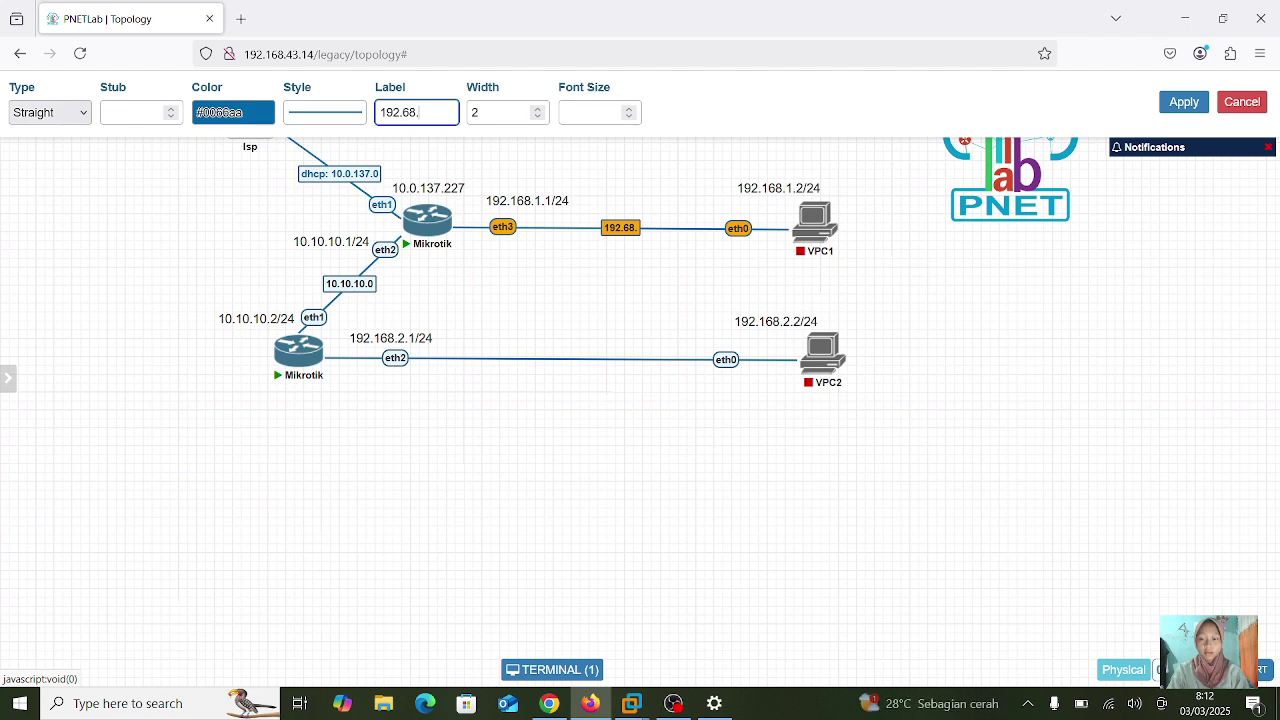
{"action": "type", "text": "1"}
{"action": "key", "text": "BackSpace"}
{"action": "key", "text": "BackSpace"}
{"action": "key", "text": "BackSpace"}
{"action": "type", "text": "68.1.0"}
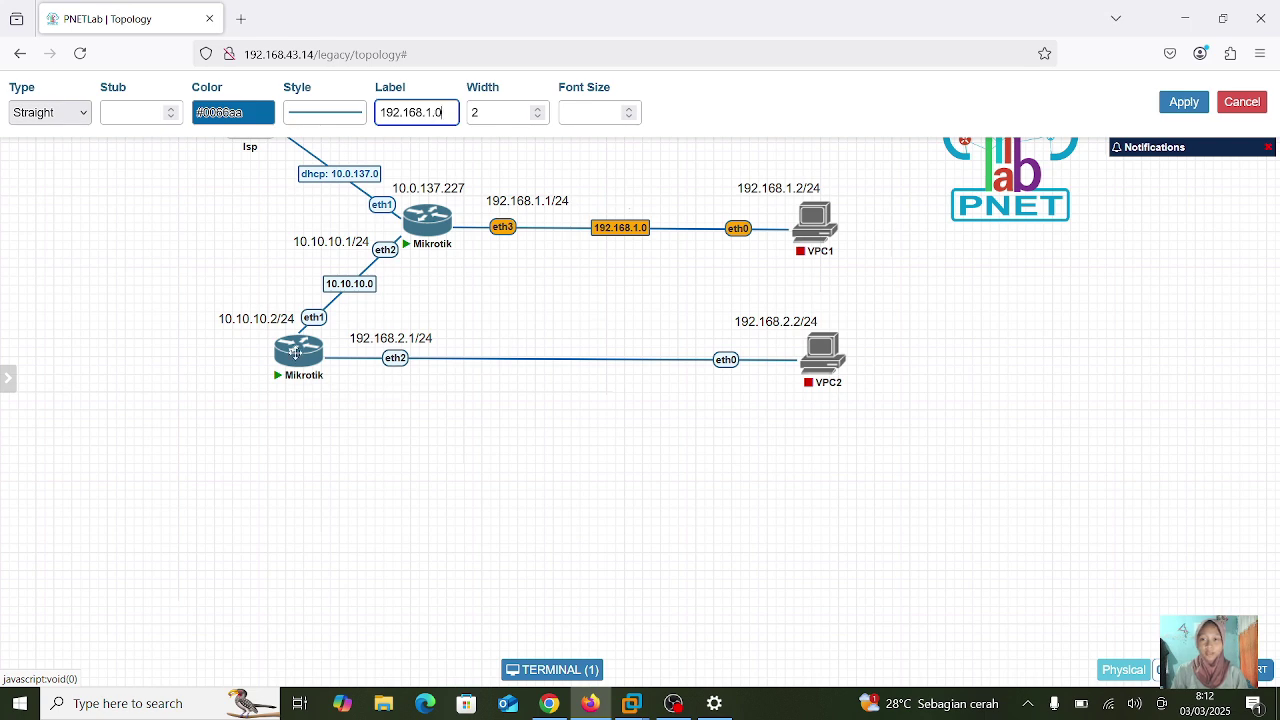
{"action": "left_click", "coordinate": [1184, 101]}
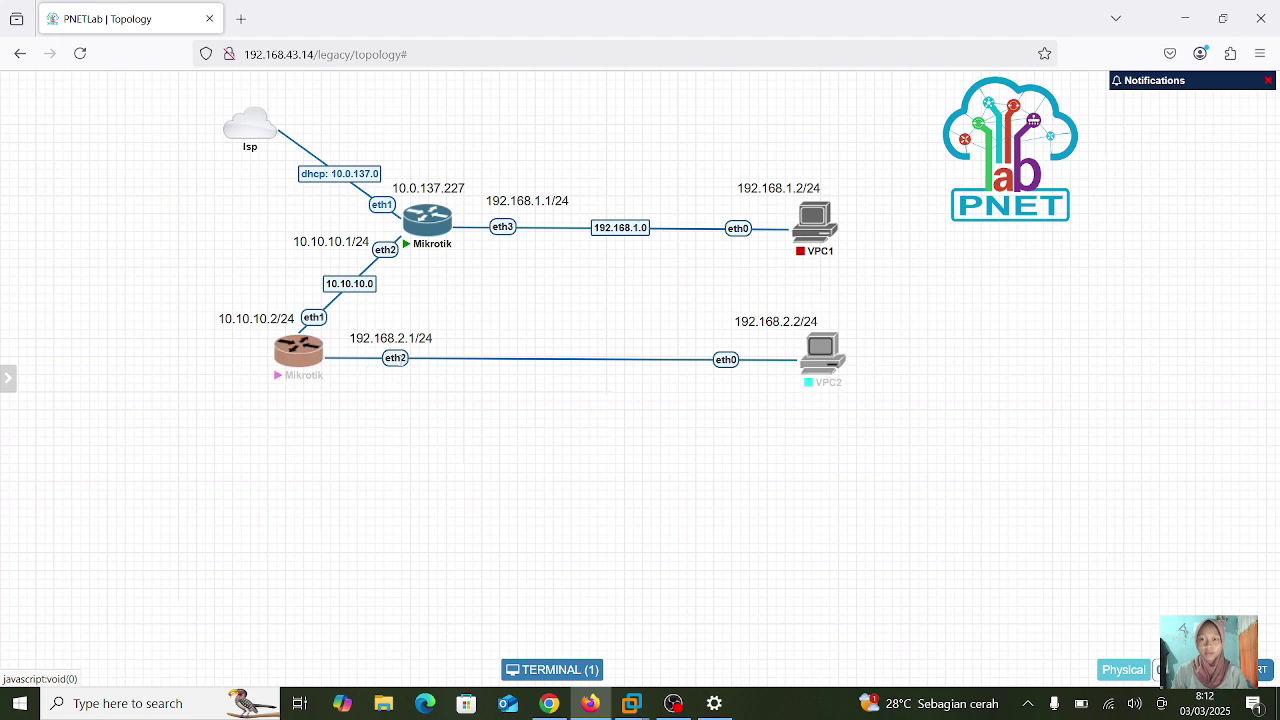
- Give the eth2–eth0 link between the lower Mikrotik and VPC2 the label 192.168.2.0
{"action": "right_click", "coordinate": [400, 358]}
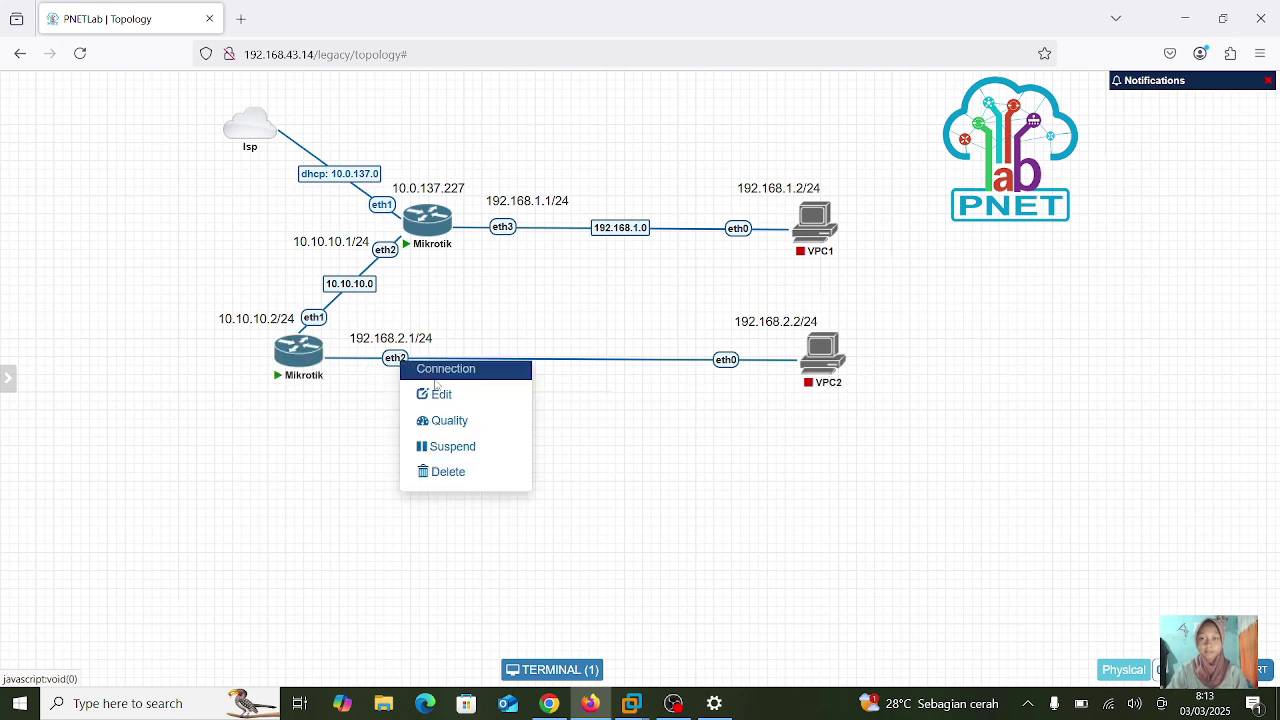
{"action": "left_click", "coordinate": [443, 393]}
{"action": "left_click", "coordinate": [414, 112]}
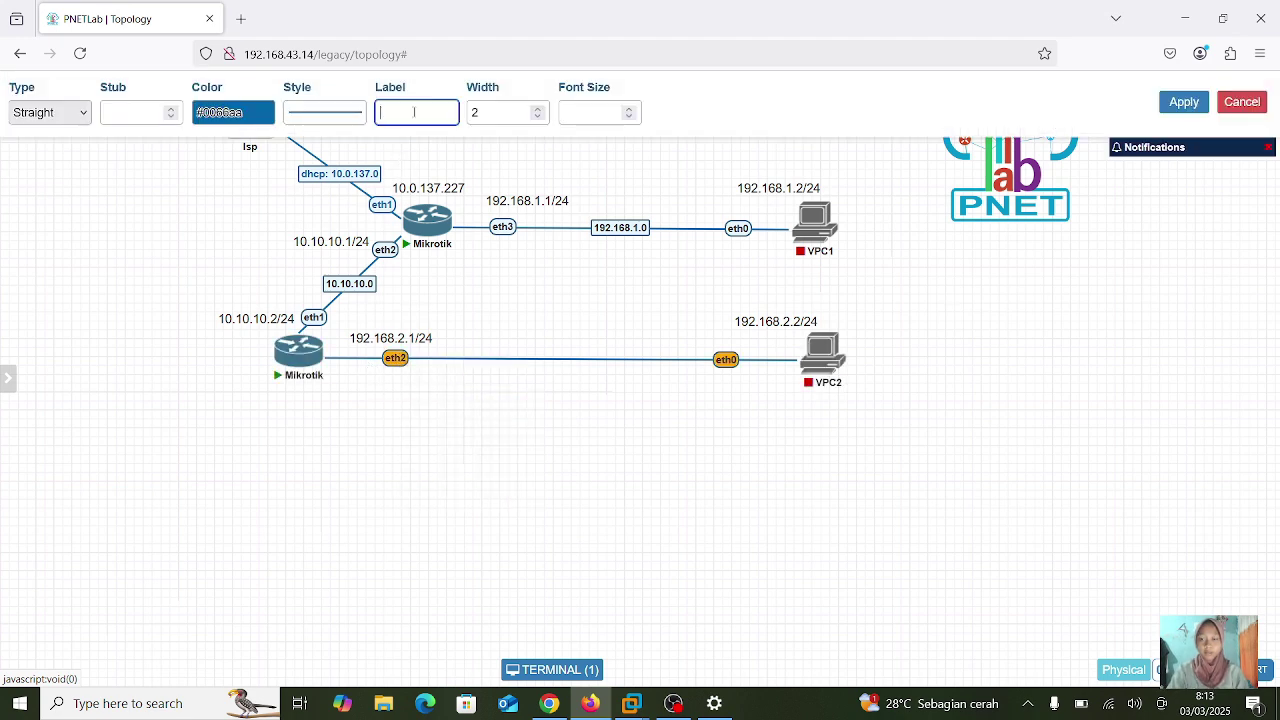
{"action": "type", "text": "192.168.2.0"}
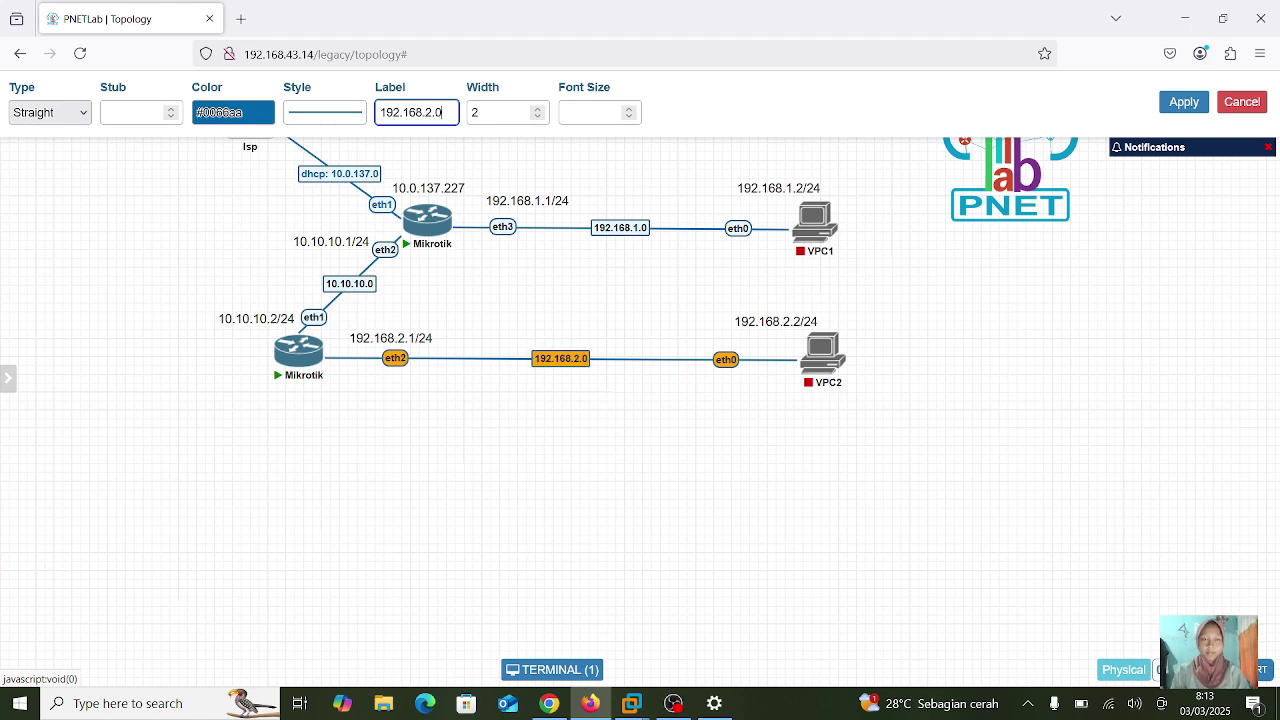
{"action": "left_click", "coordinate": [1186, 103]}
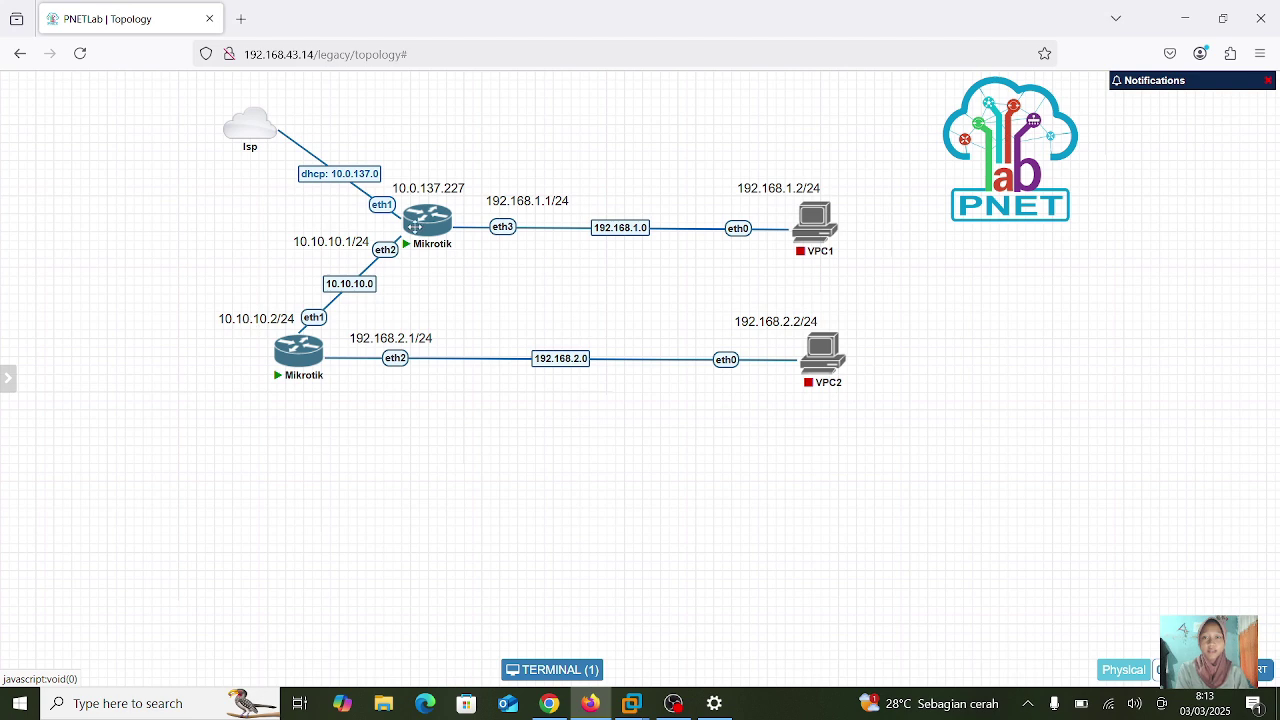
- In the first Mikrotik console, set system identity name=router1 and print it to confirm
{"action": "double_click", "coordinate": [430, 224]}
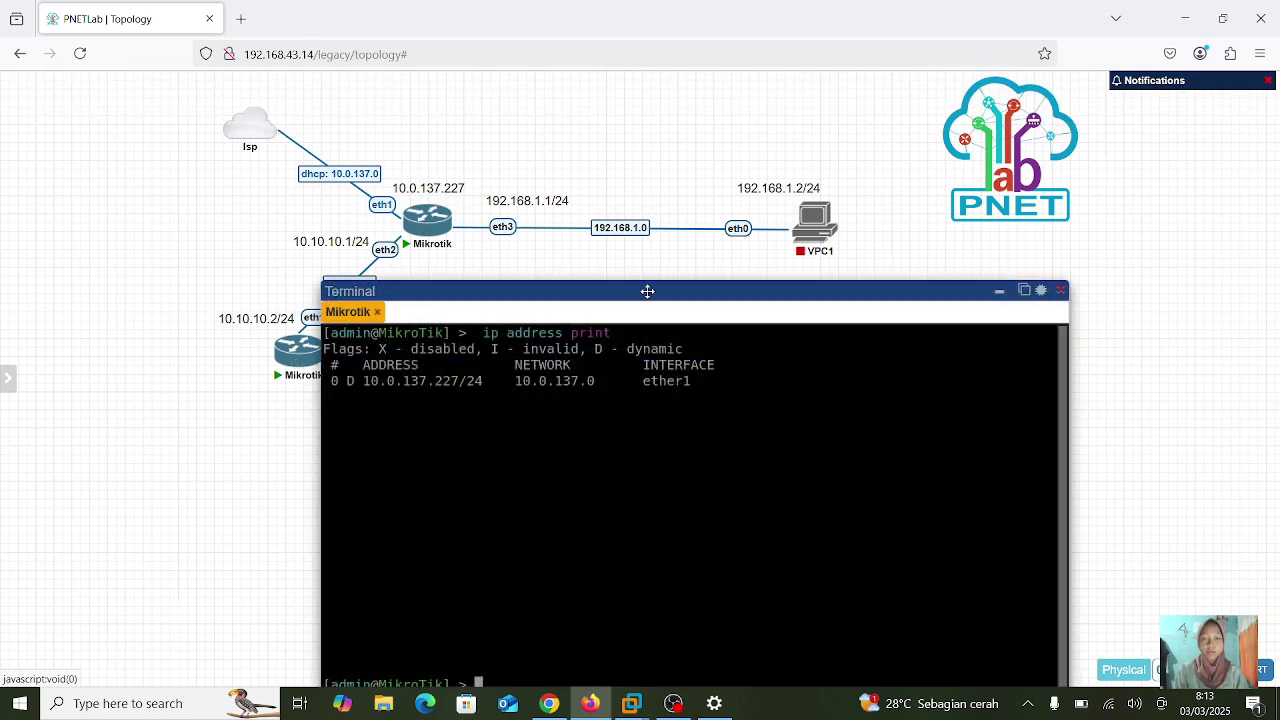
{"action": "left_click_drag", "start_coordinate": [663, 288], "coordinate": [777, 128]}
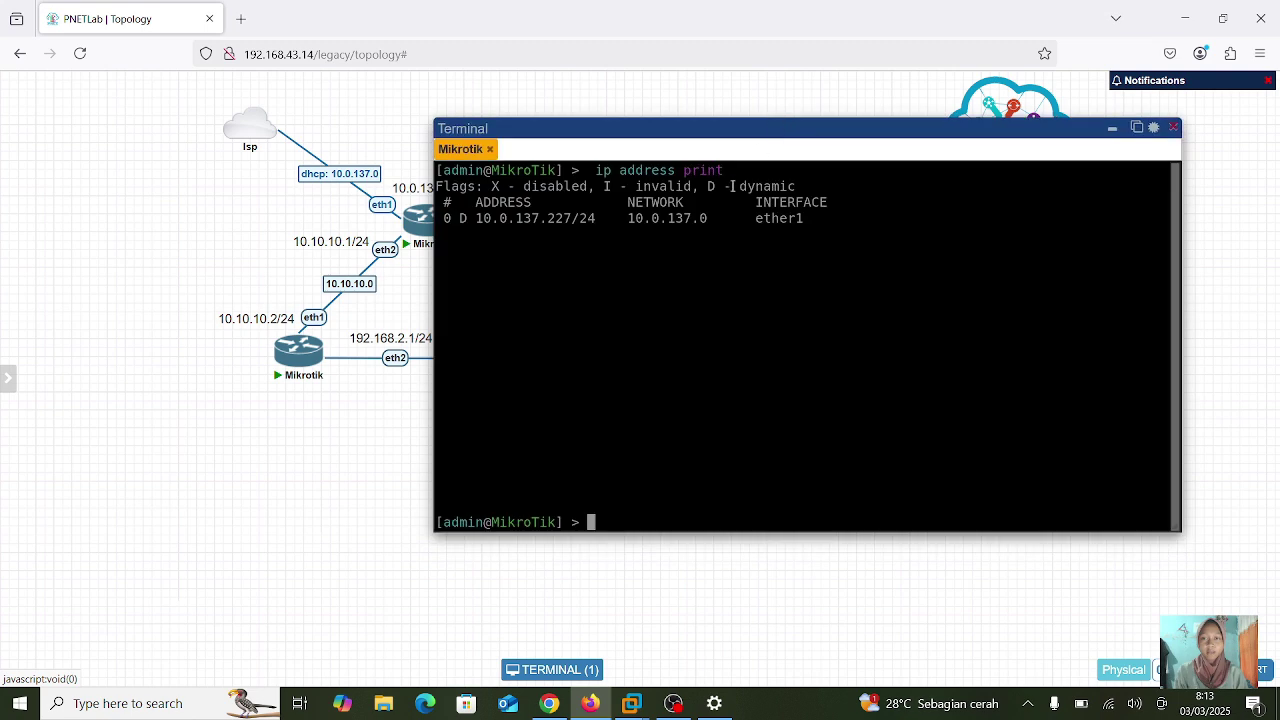
{"action": "type", "text": "sys"}
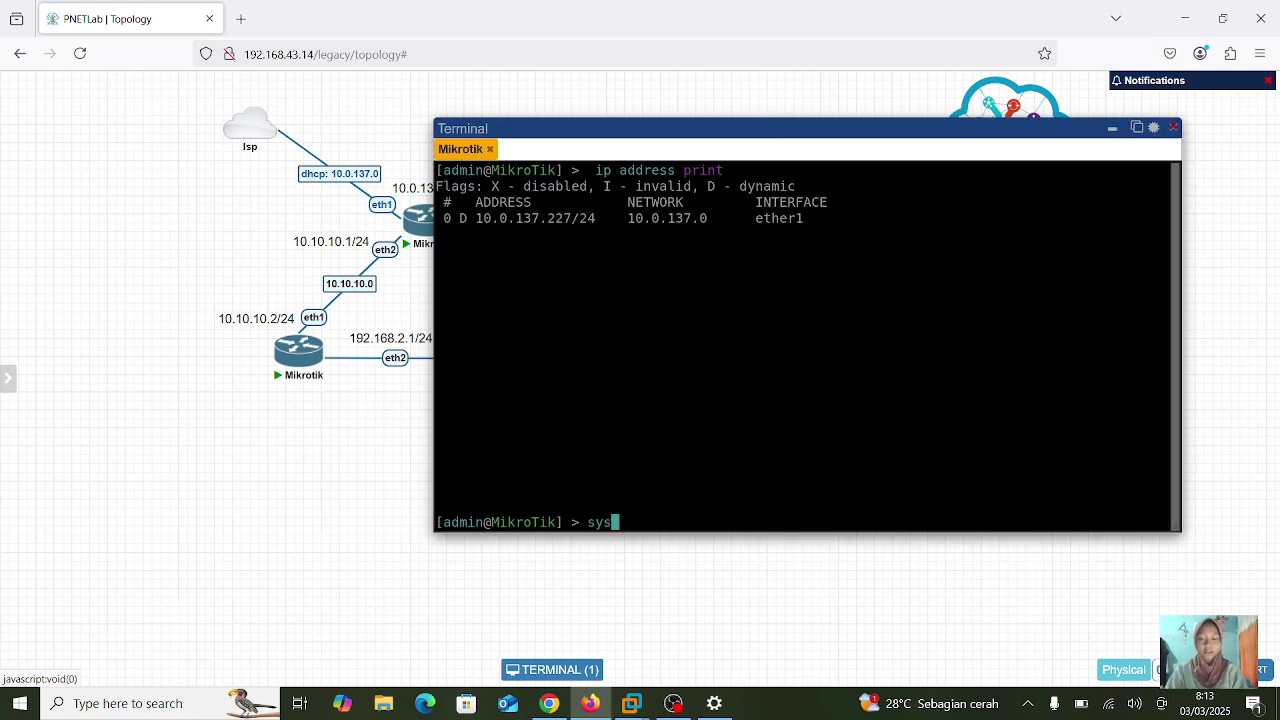
{"action": "type", "text": "tem identity"}
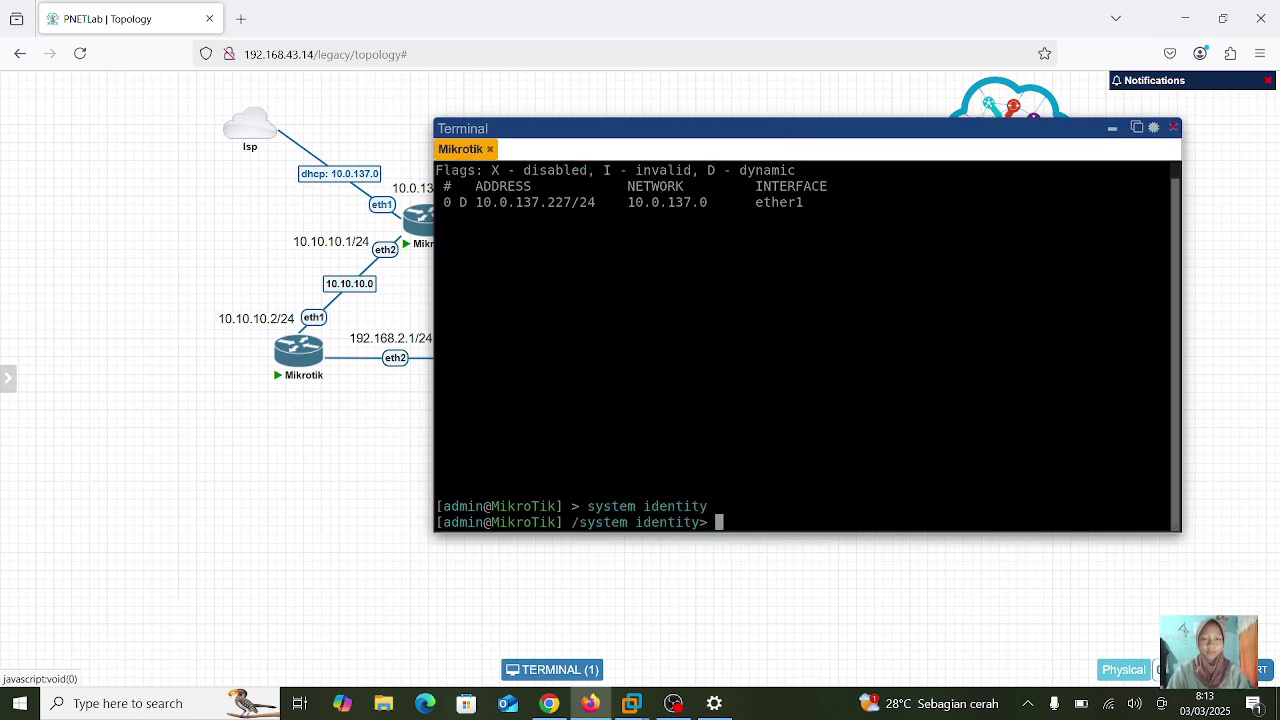
{"action": "key", "text": "Return"}
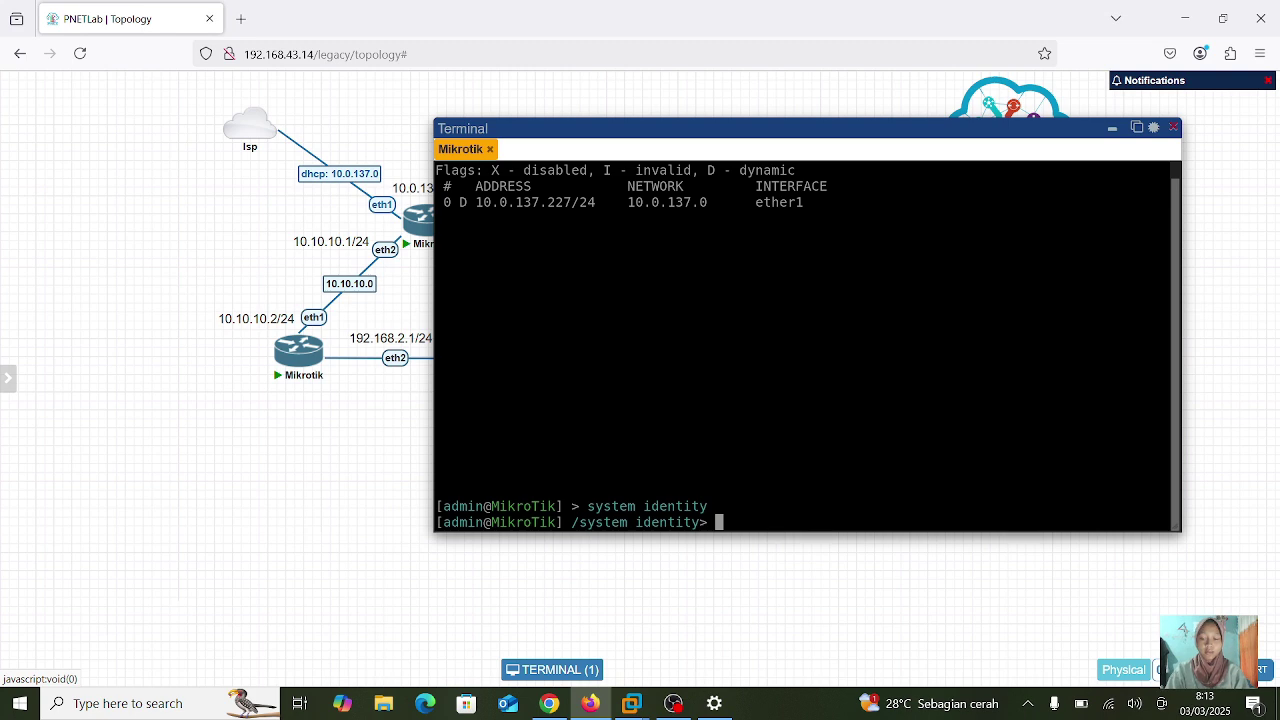
{"action": "type", "text": "set nam"}
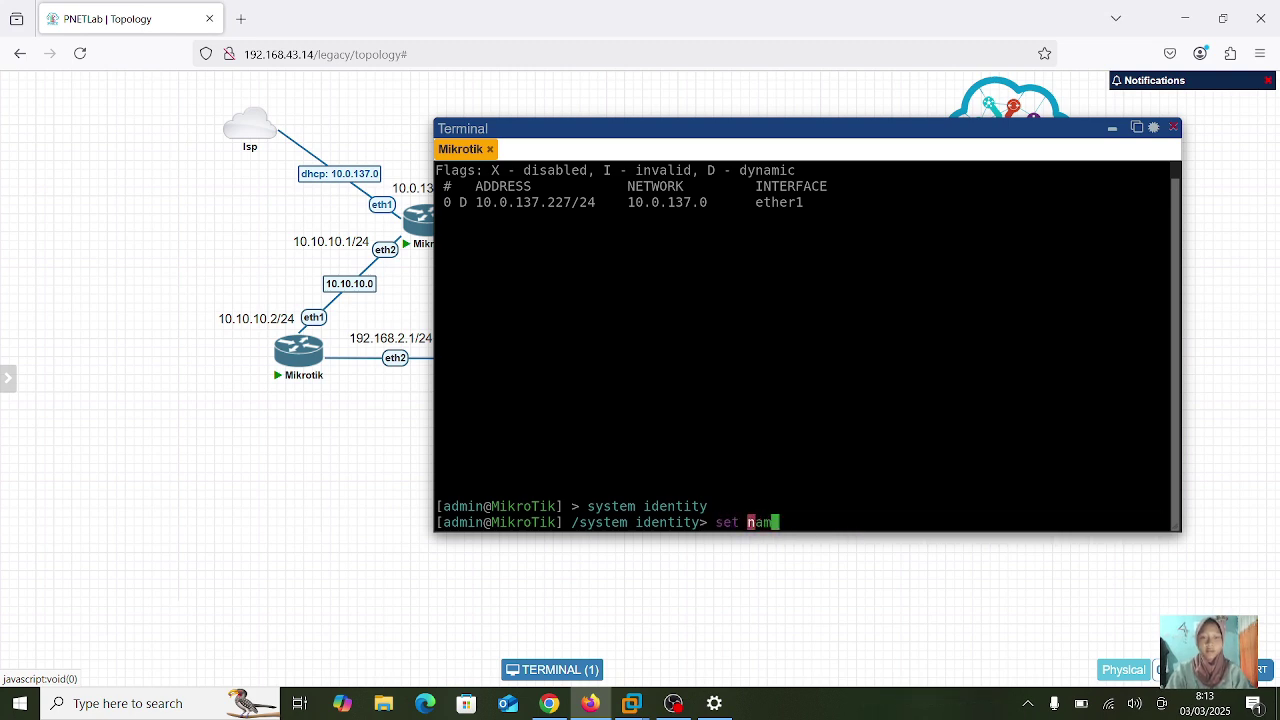
{"action": "type", "text": "e=router1"}
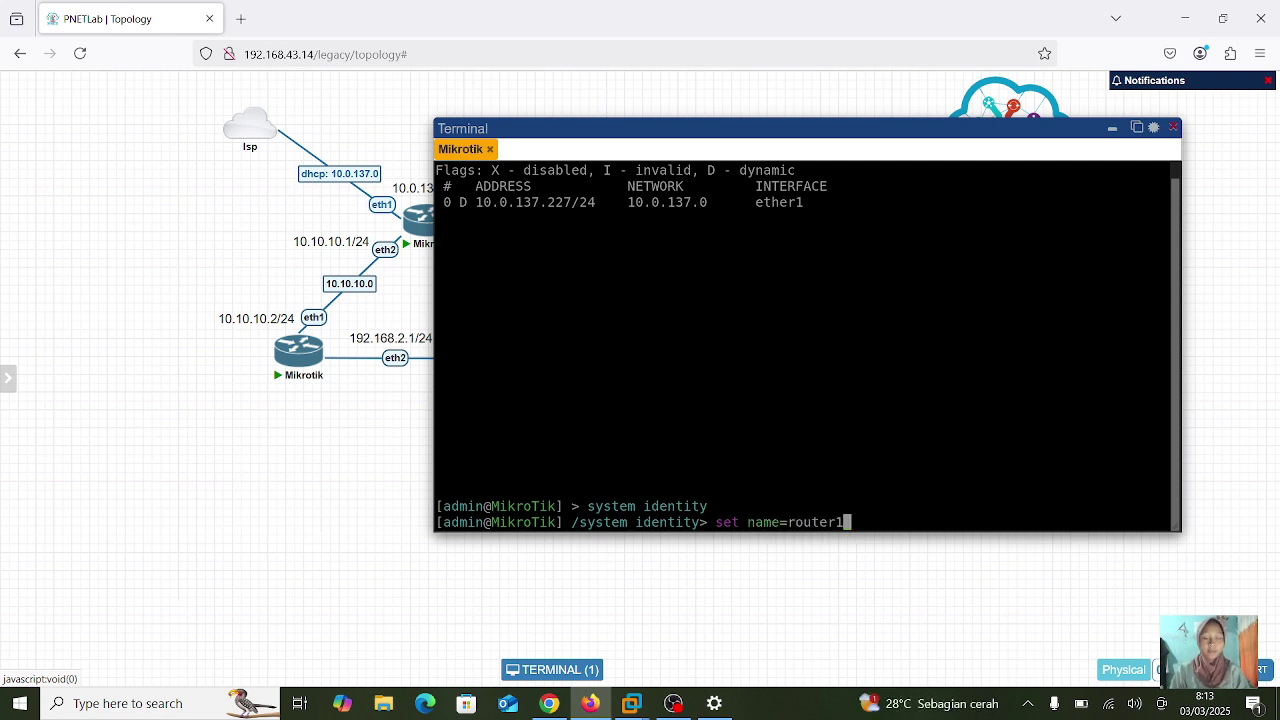
{"action": "key", "text": "Return"}
{"action": "type", "text": "print"}
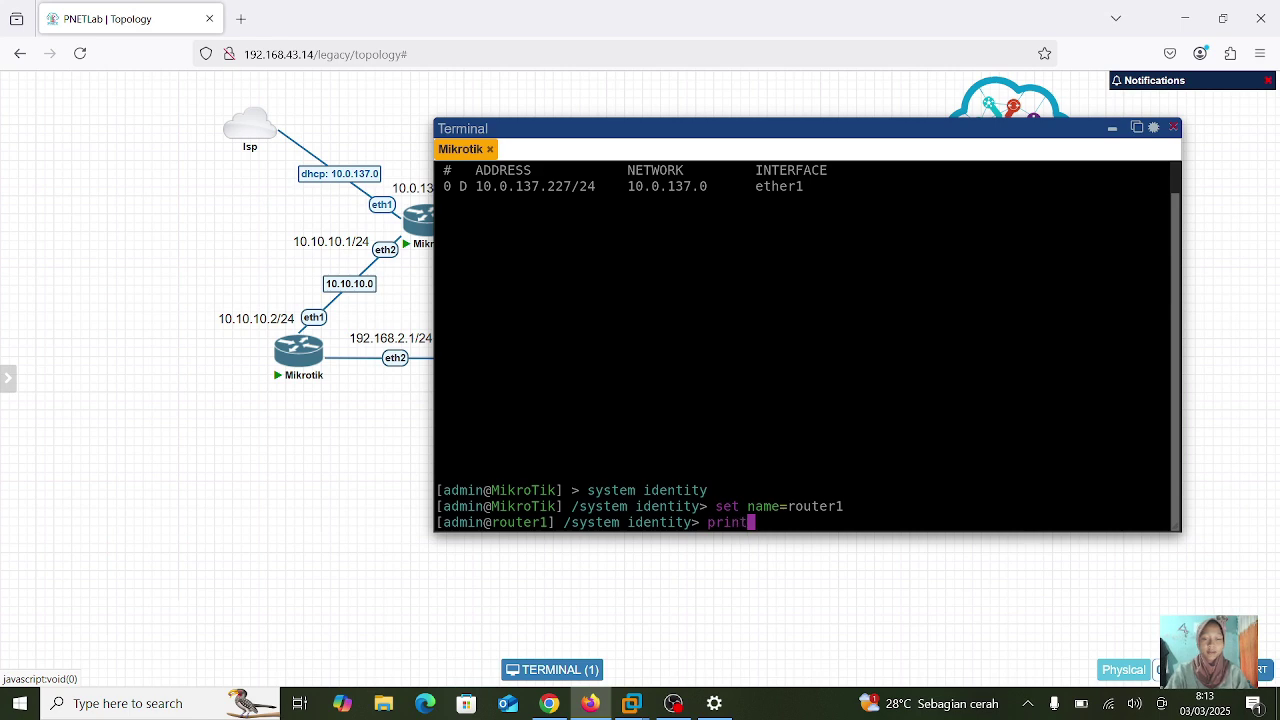
{"action": "key", "text": "Return"}
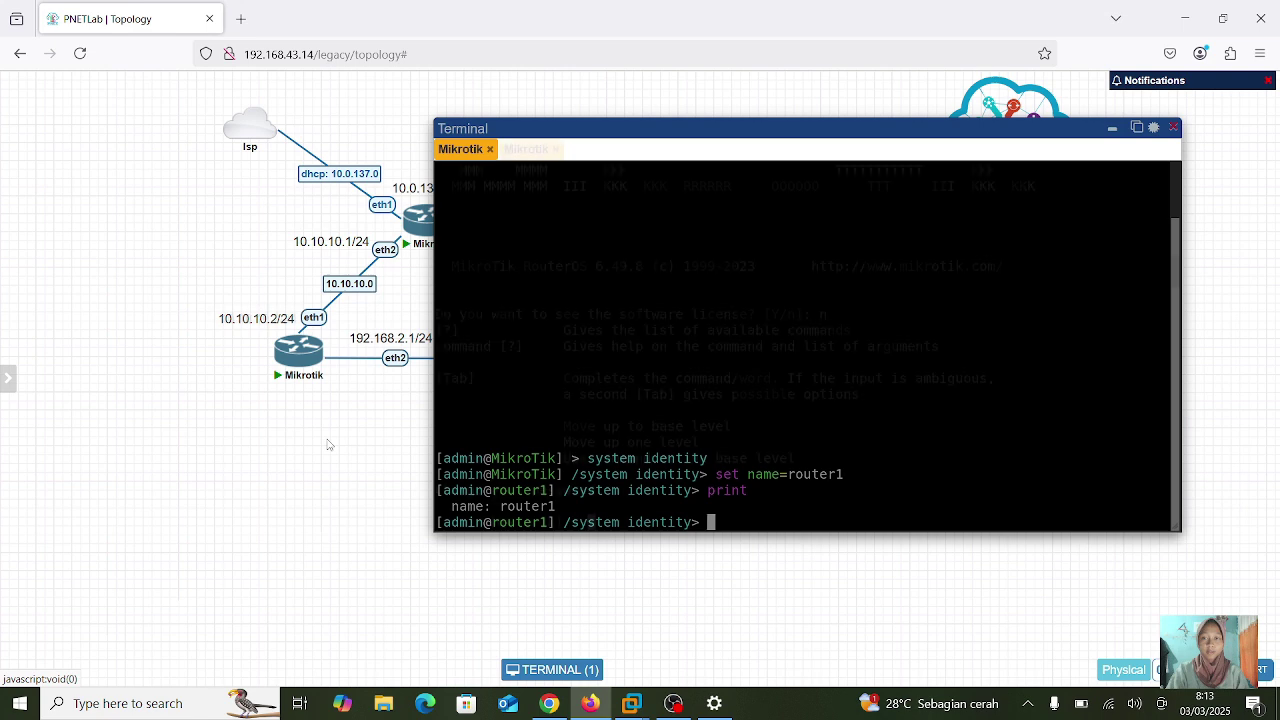
- In the second Mikrotik console, set system identity name=router2
{"action": "type", "text": "system identity"}
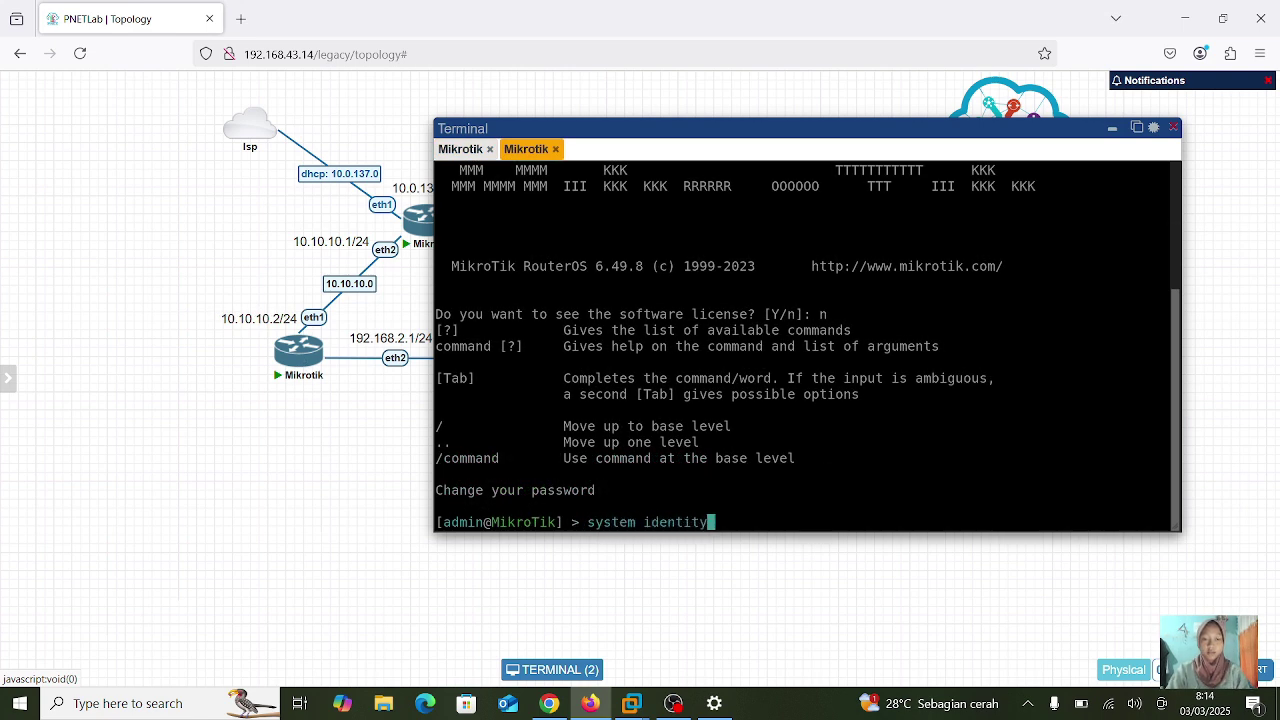
{"action": "key", "text": "Return"}
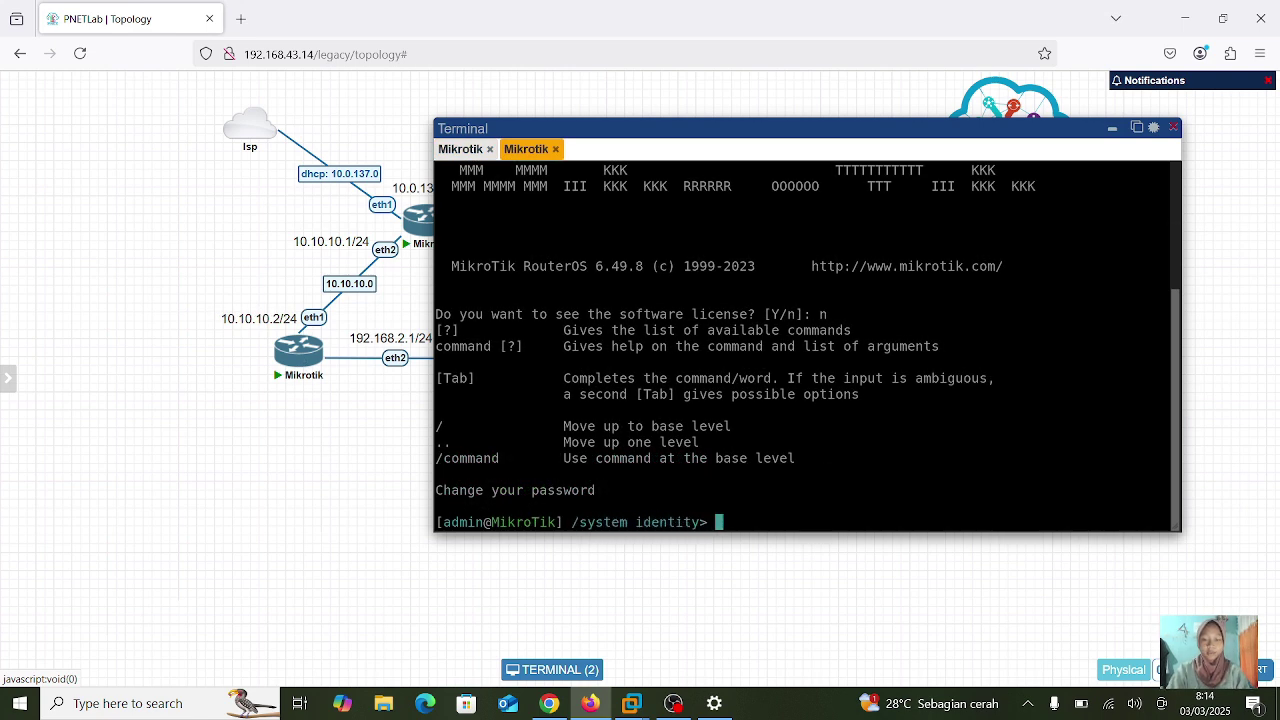
{"action": "type", "text": "set name=router2"}
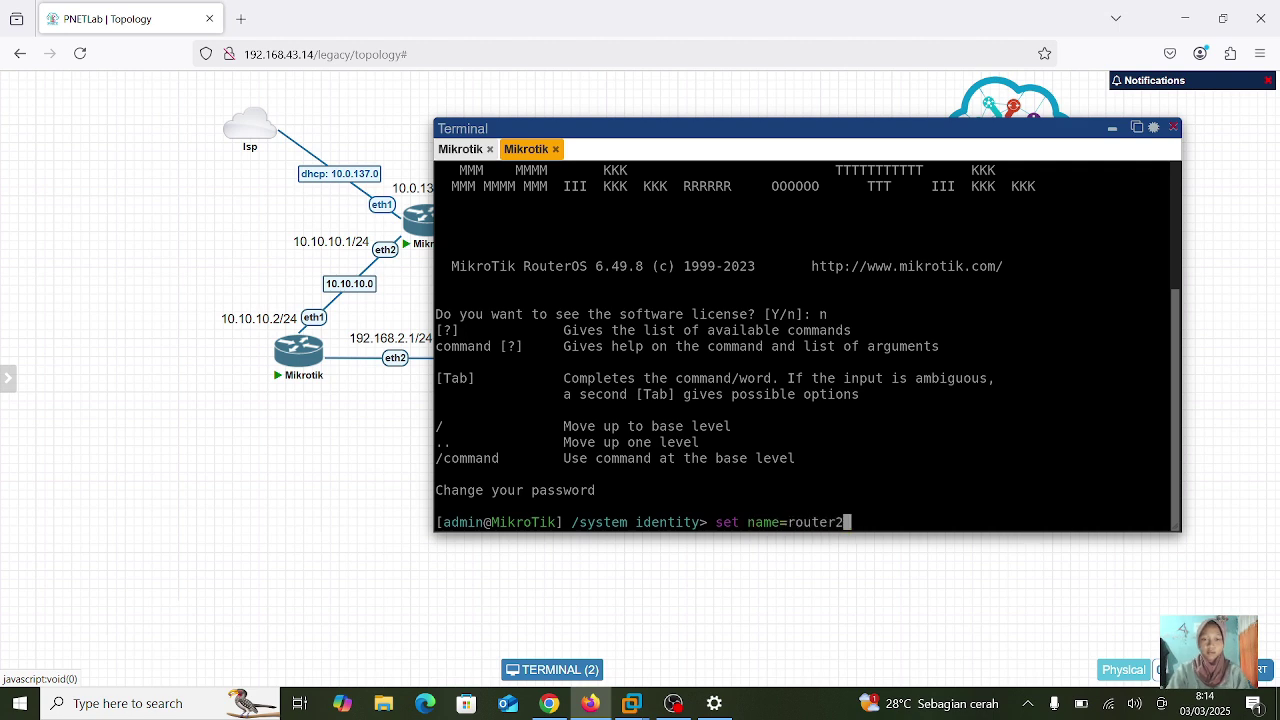
{"action": "key", "text": "Return"}
{"action": "type", "text": "print"}
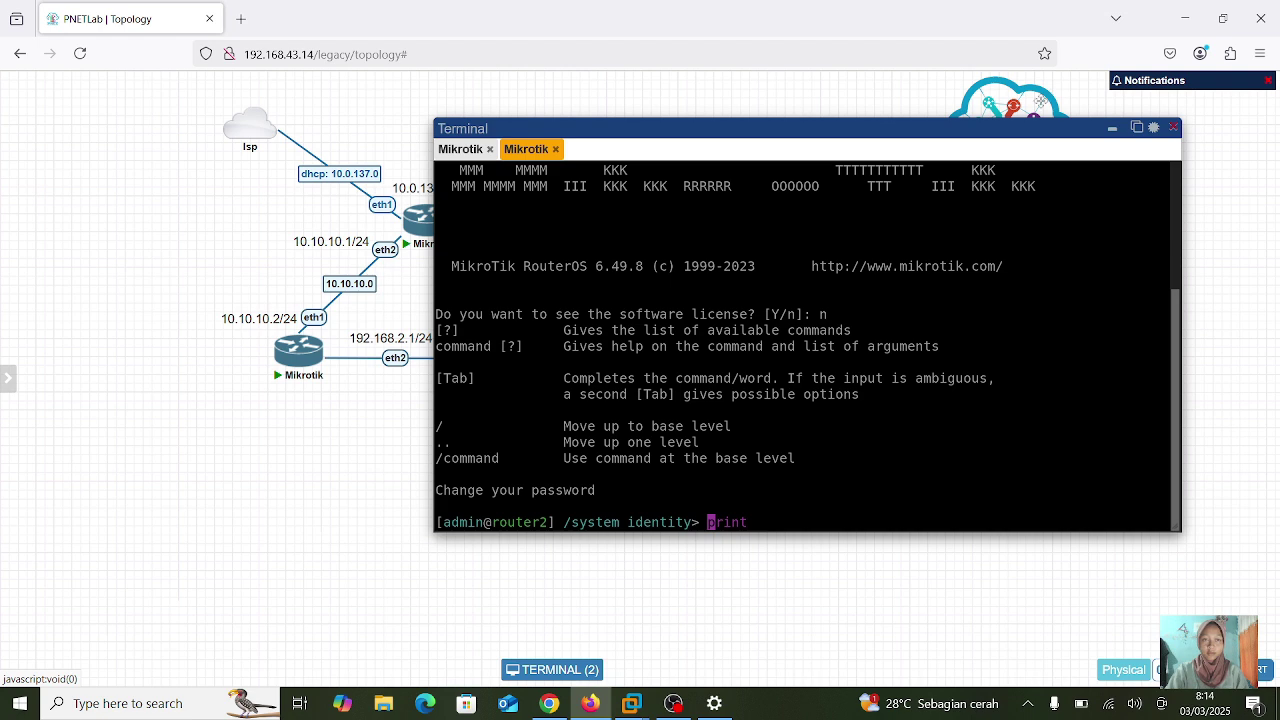
- Print router2's identity in a separate console tab, then close that tab
{"action": "left_click", "coordinate": [1137, 128]}
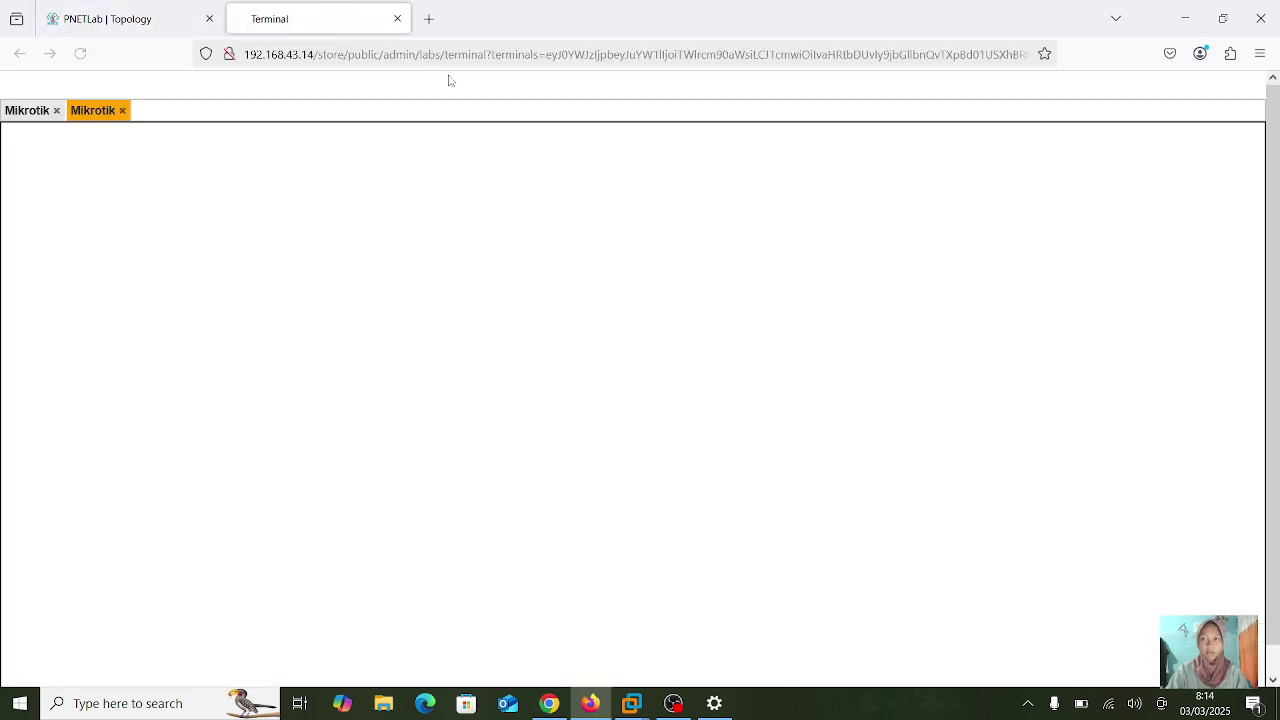
{"action": "key", "text": "Return"}
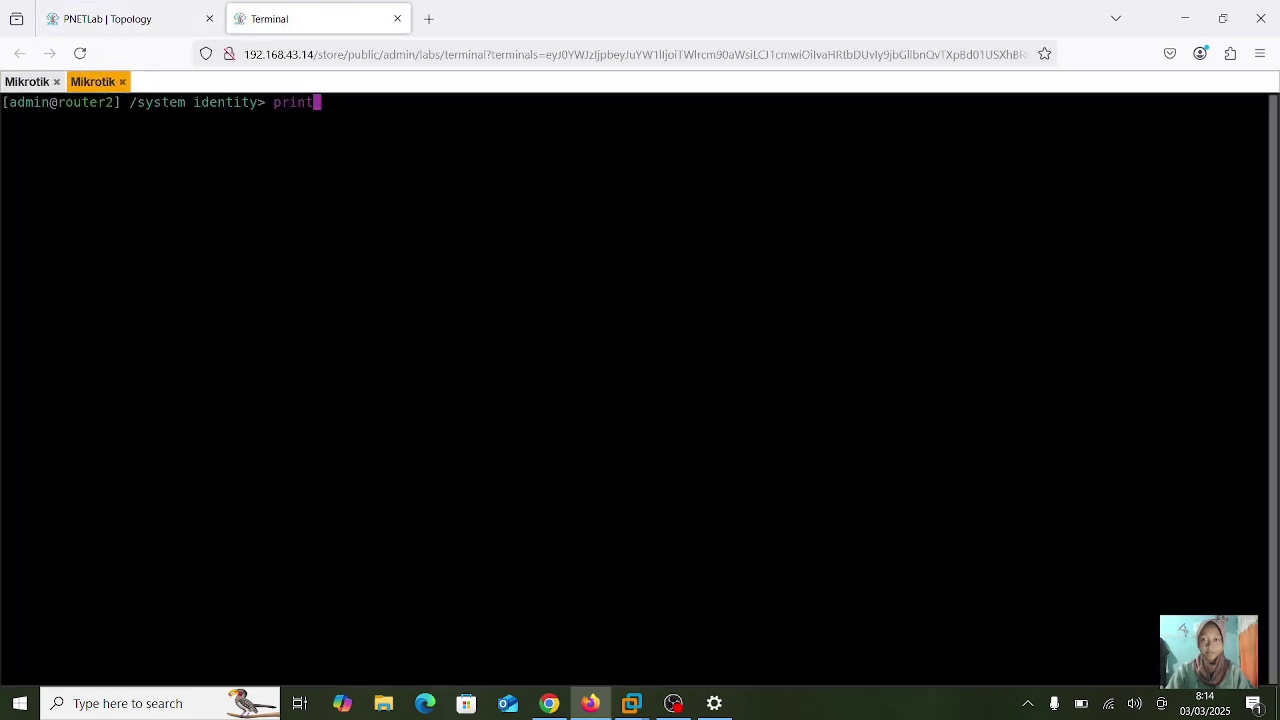
{"action": "key", "text": "Return"}
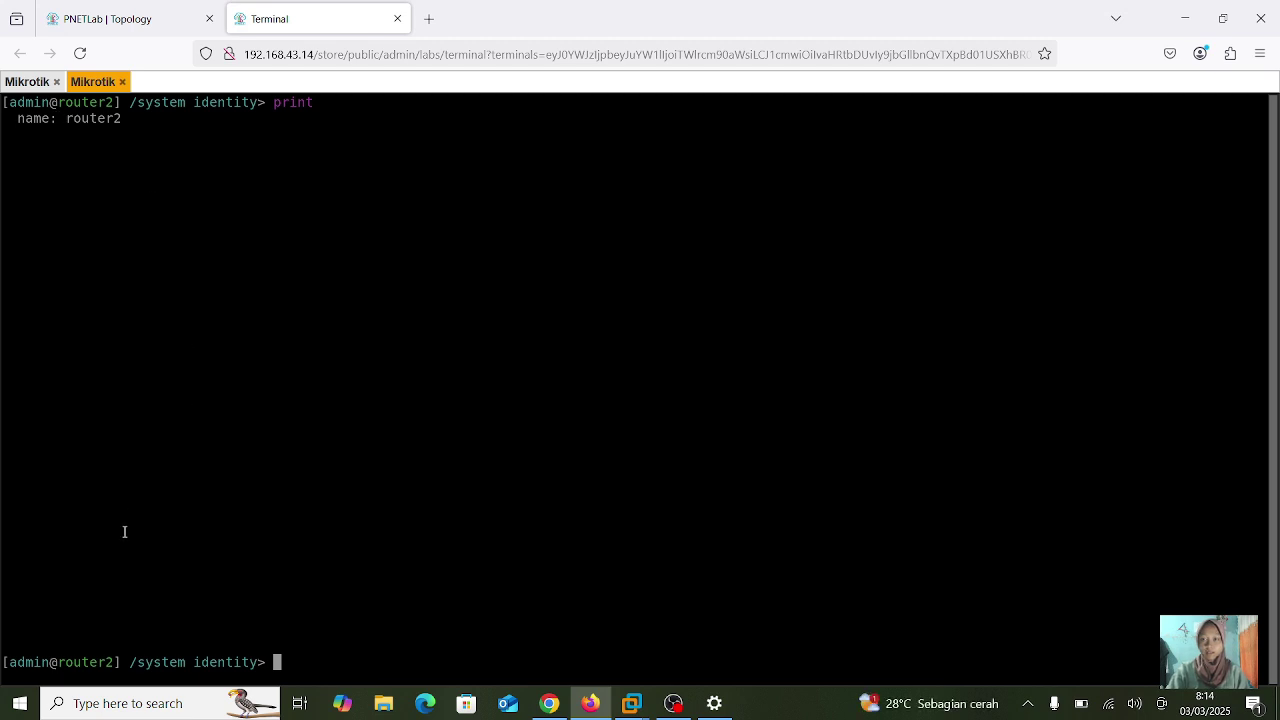
{"action": "left_click", "coordinate": [397, 18]}
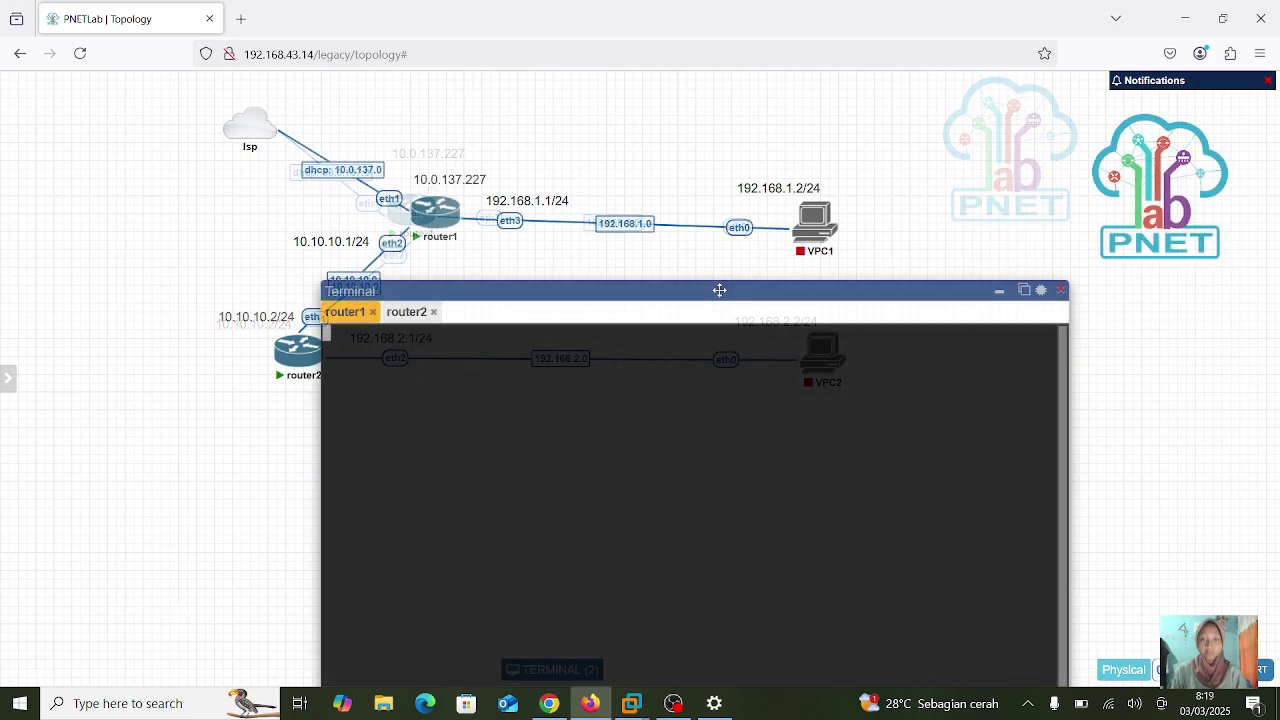
- Run ip neighbor print on router1, showing router2 on ether2, then minimize the terminal
{"action": "left_click_drag", "start_coordinate": [719, 290], "coordinate": [728, 191]}
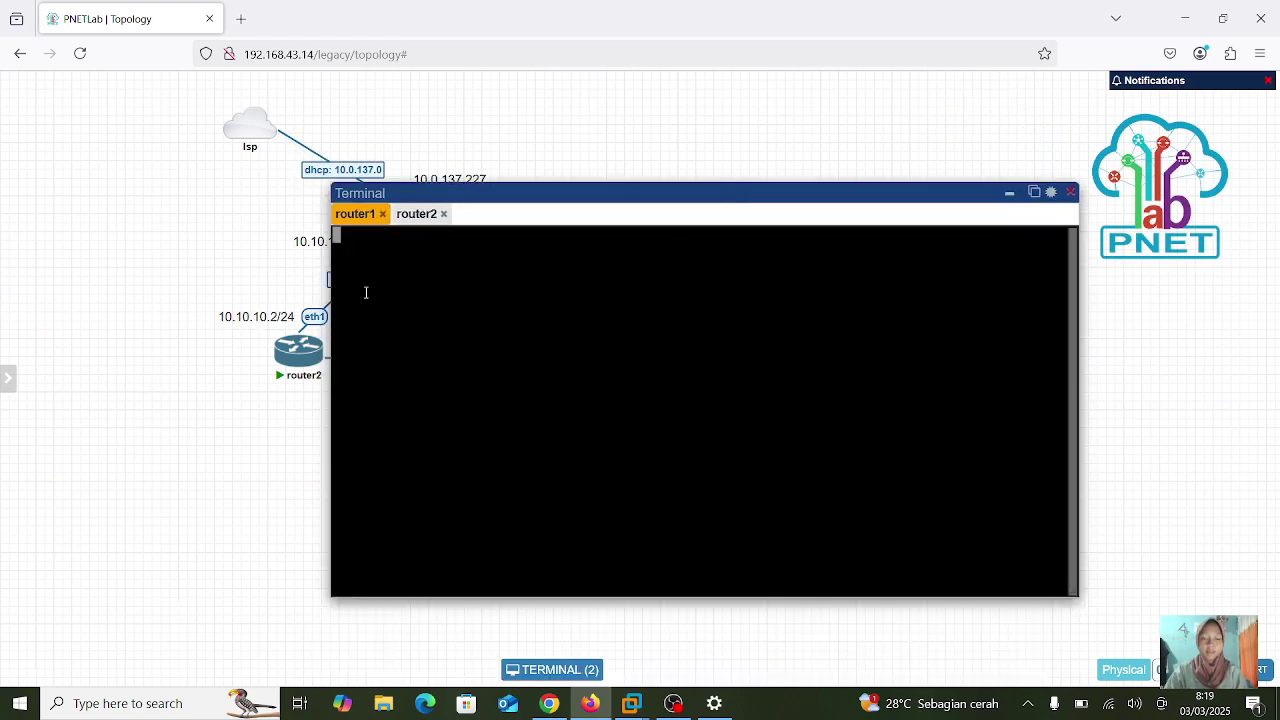
{"action": "key", "text": "Up"}
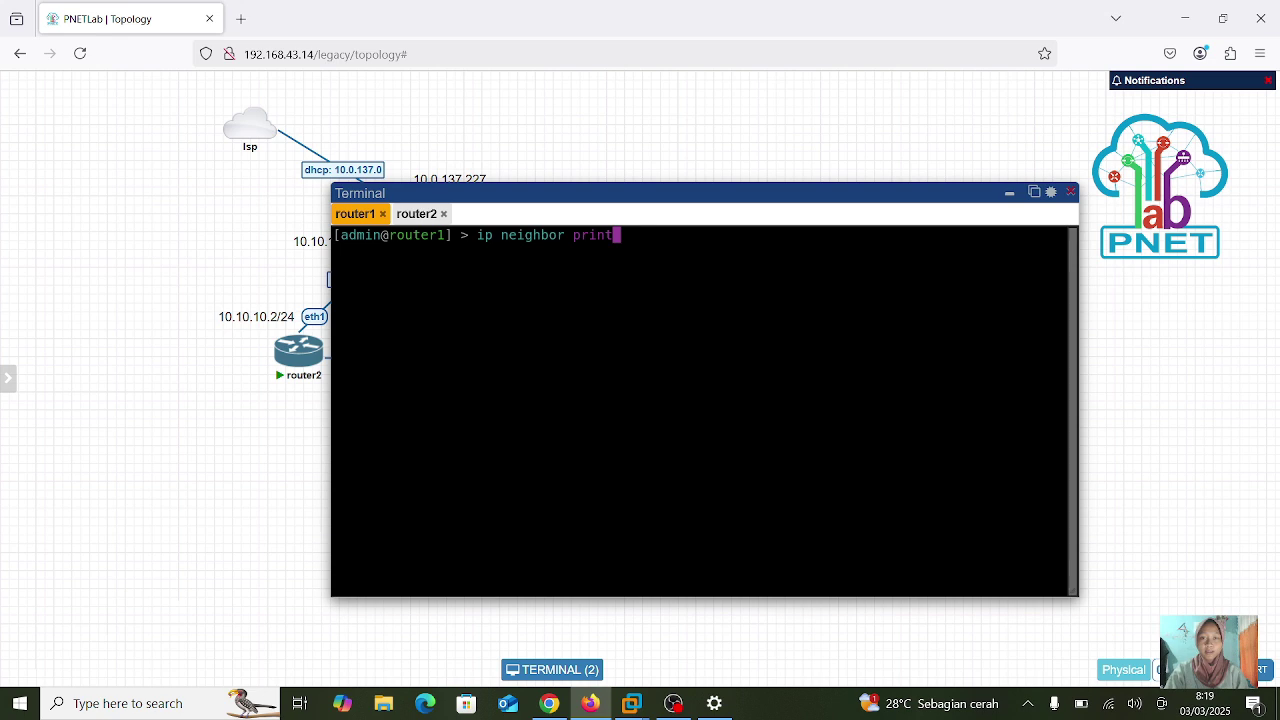
{"action": "key", "text": "Return"}
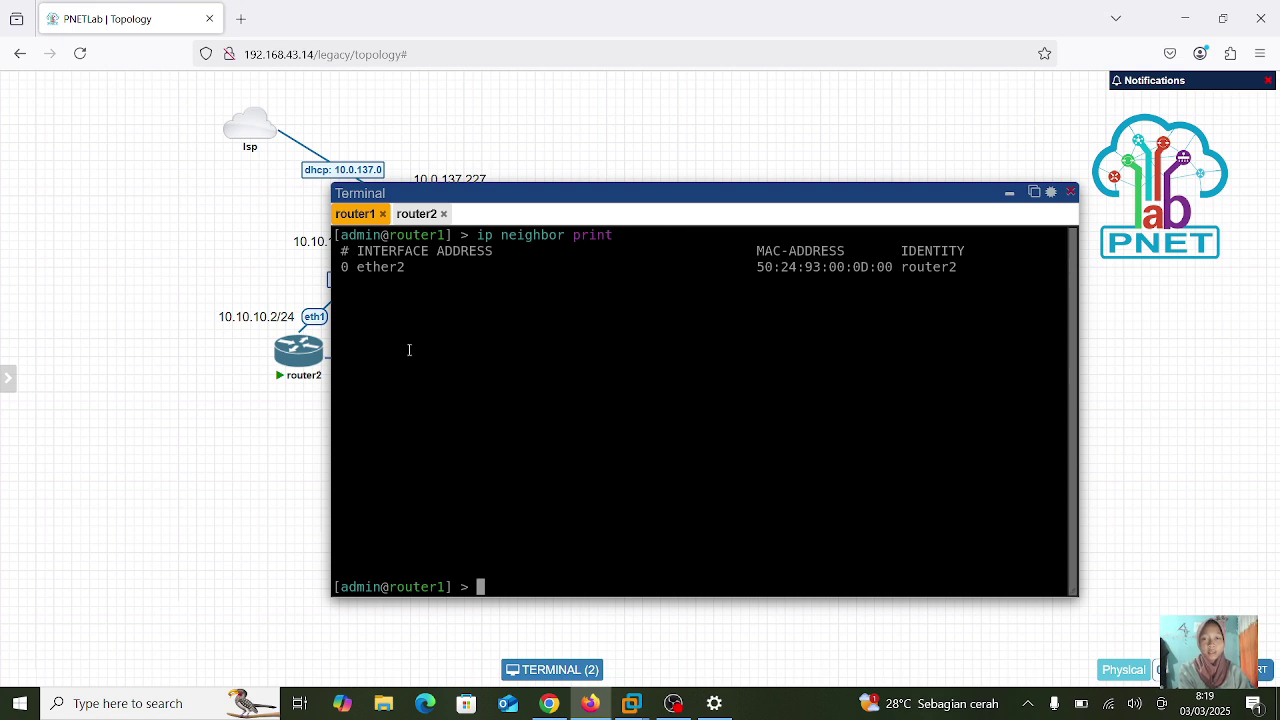
{"action": "left_click", "coordinate": [1010, 194]}
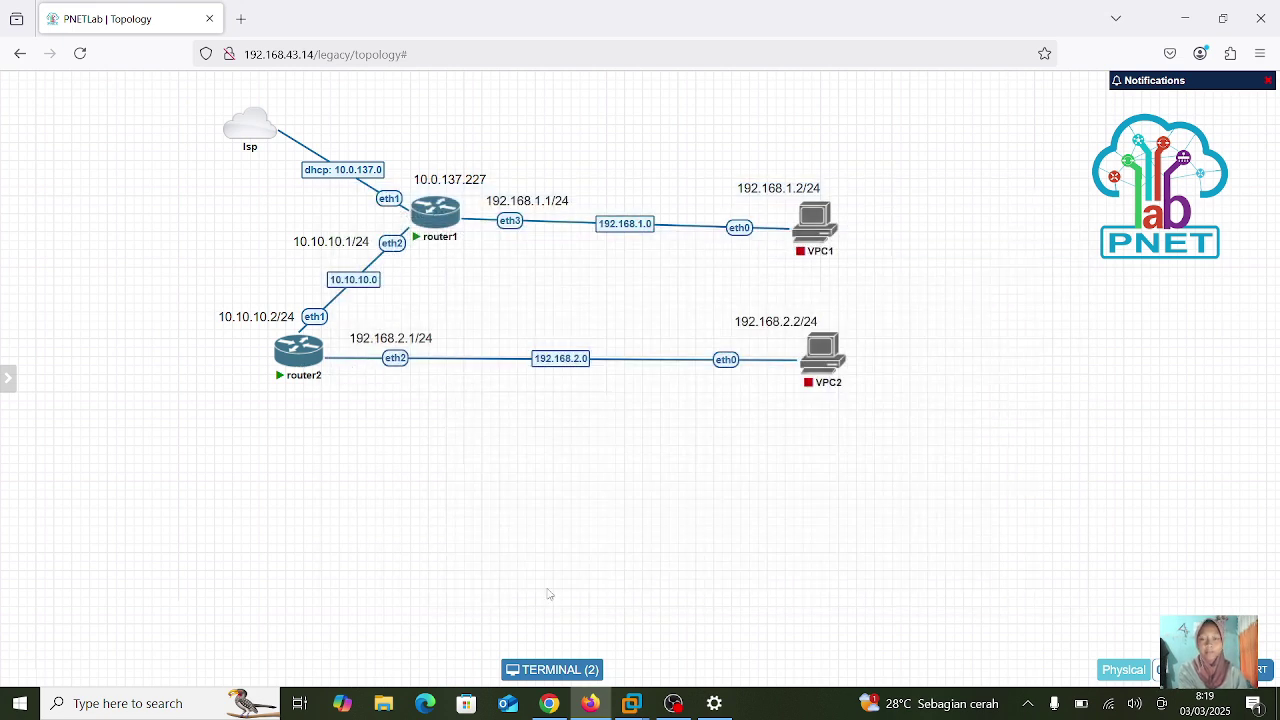
- Reconnect router2's console and run ip neighbor print, listing router1 on ether1
{"action": "left_click", "coordinate": [552, 669]}
{"action": "left_click", "coordinate": [406, 312]}
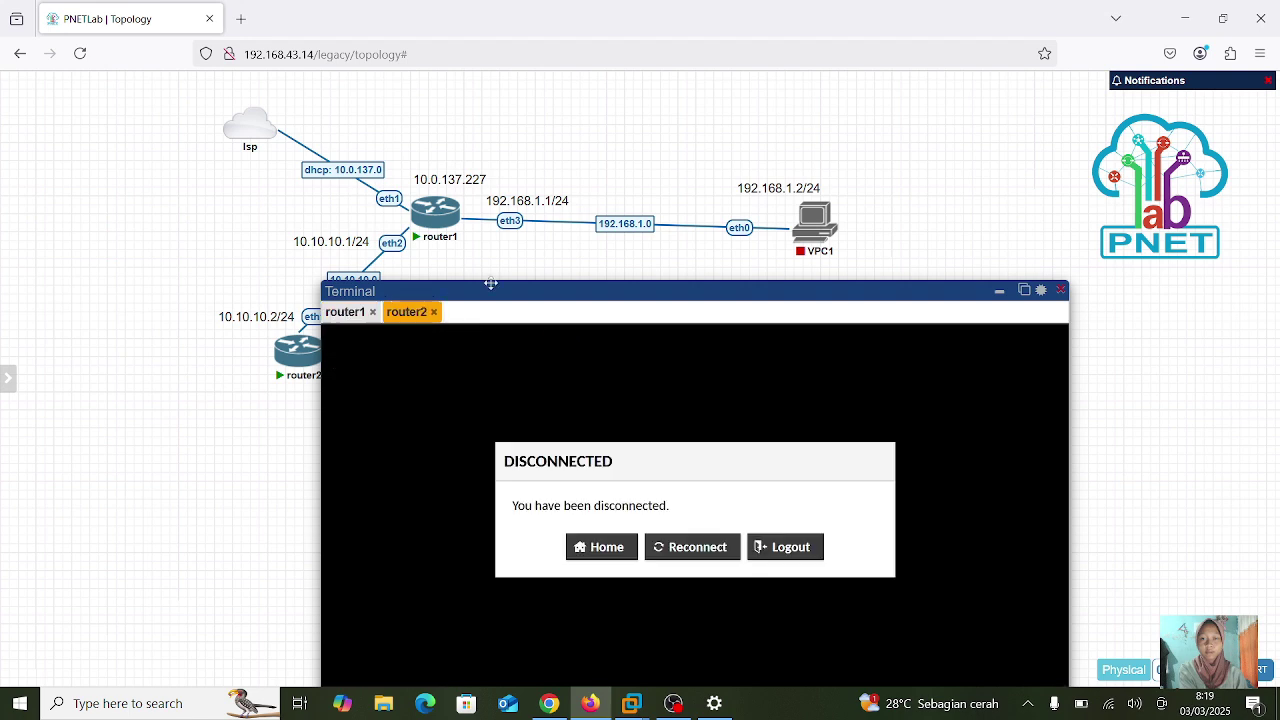
{"action": "left_click", "coordinate": [687, 557]}
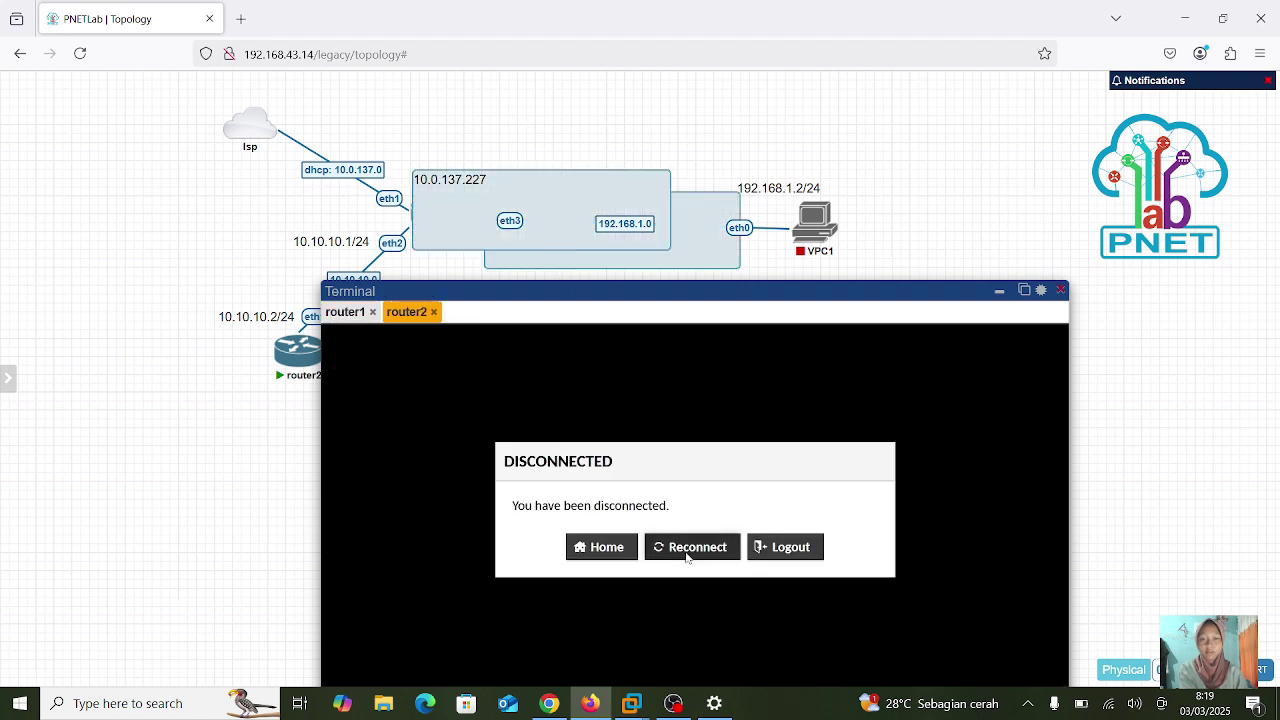
{"action": "left_click_drag", "start_coordinate": [760, 291], "coordinate": [733, 122]}
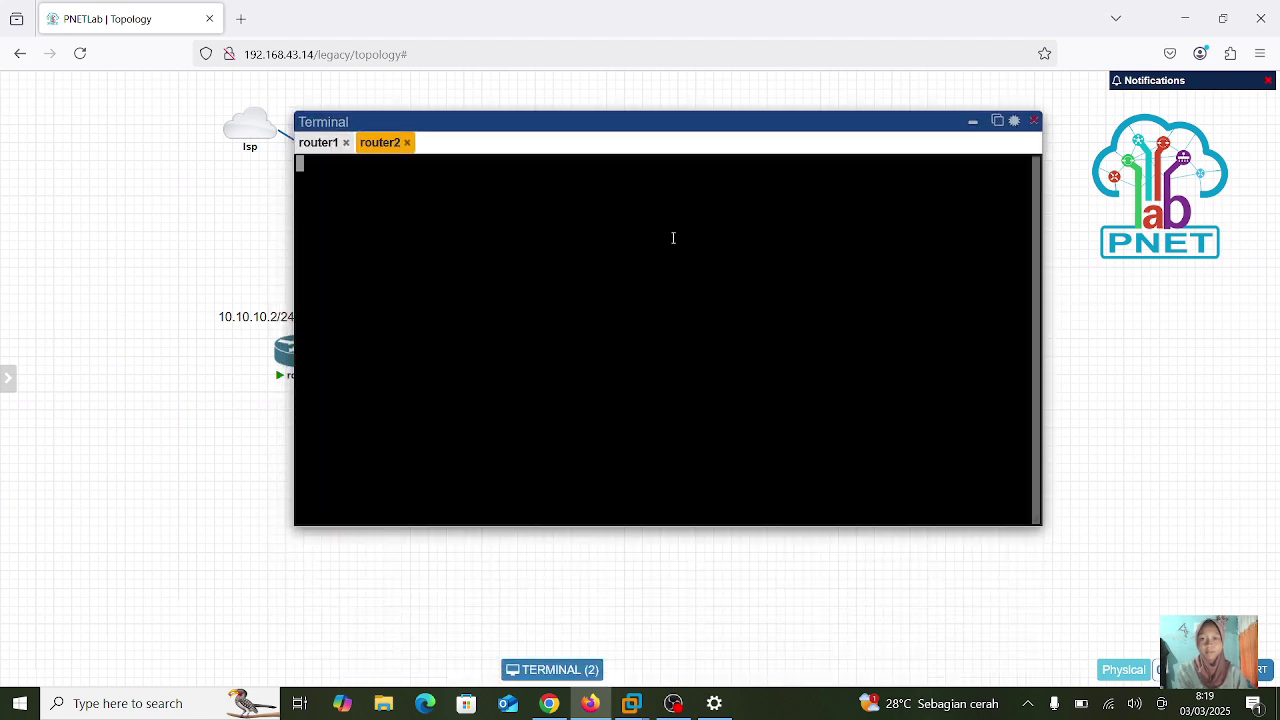
{"action": "type", "text": "ip address print"}
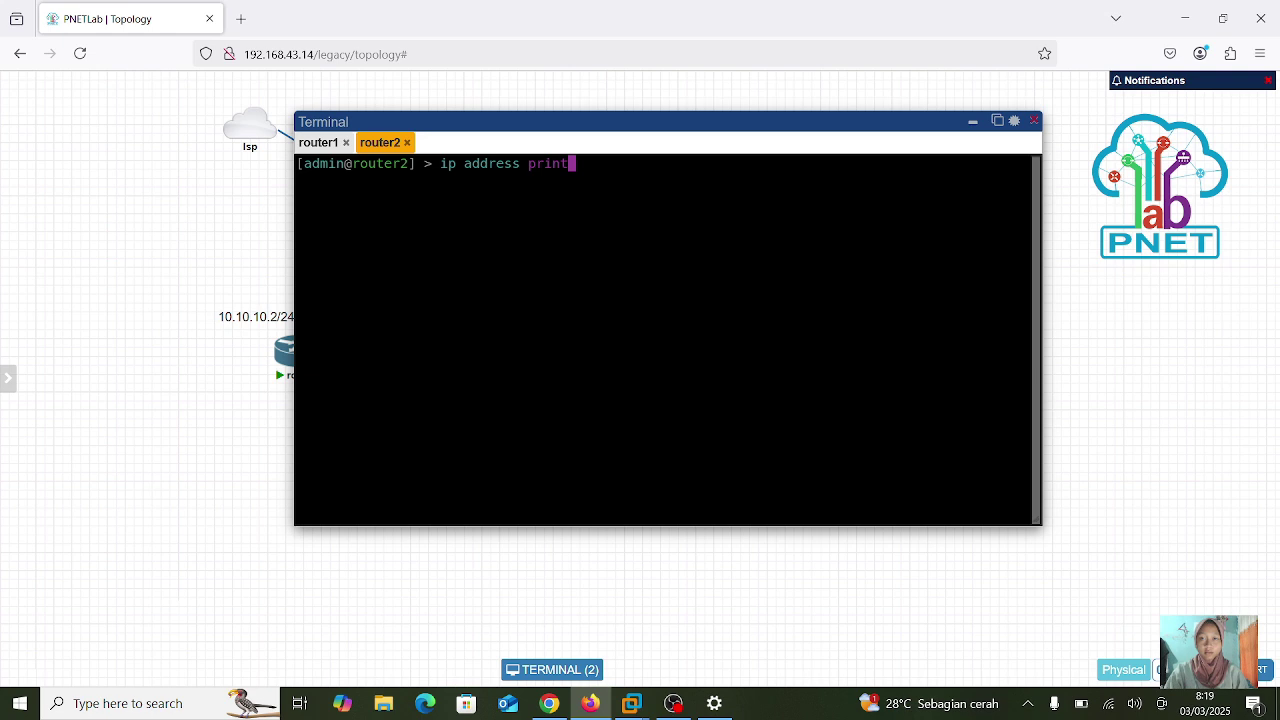
{"action": "key", "text": "BackSpace"}
{"action": "key", "text": "BackSpace"}
{"action": "key", "text": "BackSpace"}
{"action": "key", "text": "BackSpace"}
{"action": "key", "text": "BackSpace"}
{"action": "key", "text": "BackSpace"}
{"action": "key", "text": "BackSpace"}
{"action": "key", "text": "BackSpace"}
{"action": "key", "text": "BackSpace"}
{"action": "key", "text": "BackSpace"}
{"action": "key", "text": "BackSpace"}
{"action": "key", "text": "BackSpace"}
{"action": "key", "text": "BackSpace"}
{"action": "type", "text": "neig"}
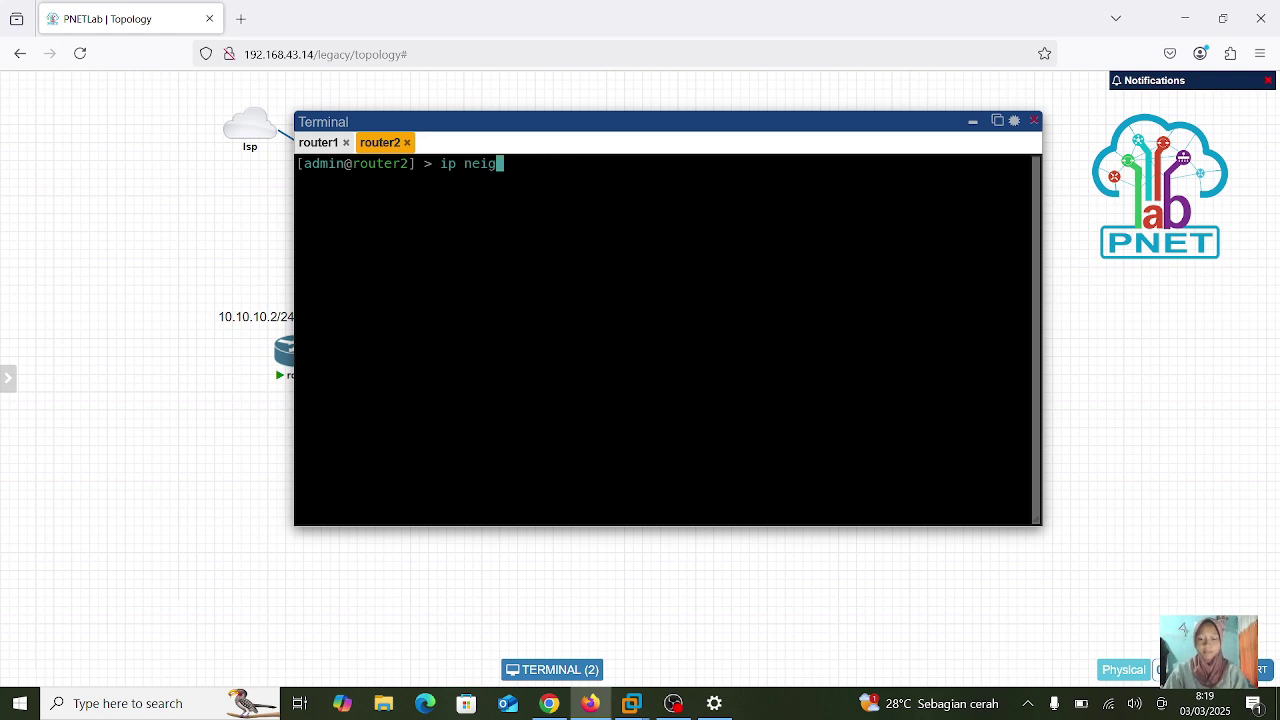
{"action": "type", "text": "hbor print"}
{"action": "key", "text": "Return"}
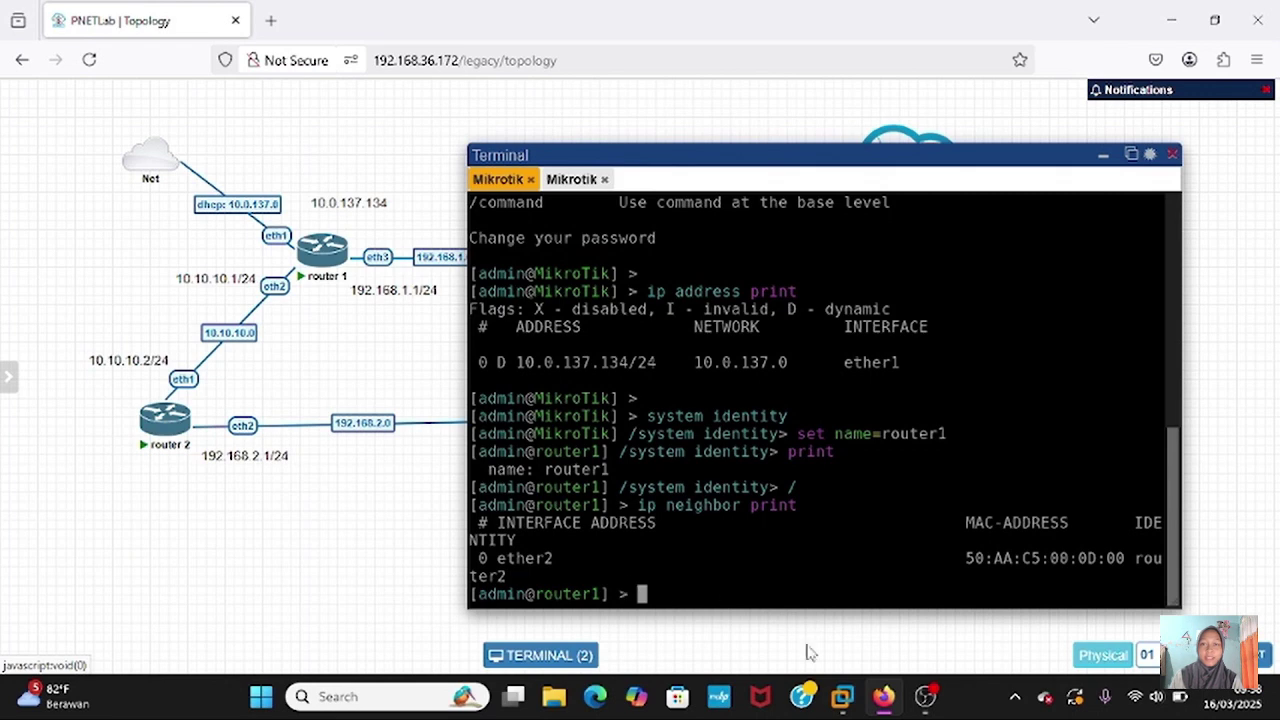
{"action": "mouse_move", "coordinate": [842, 696]}
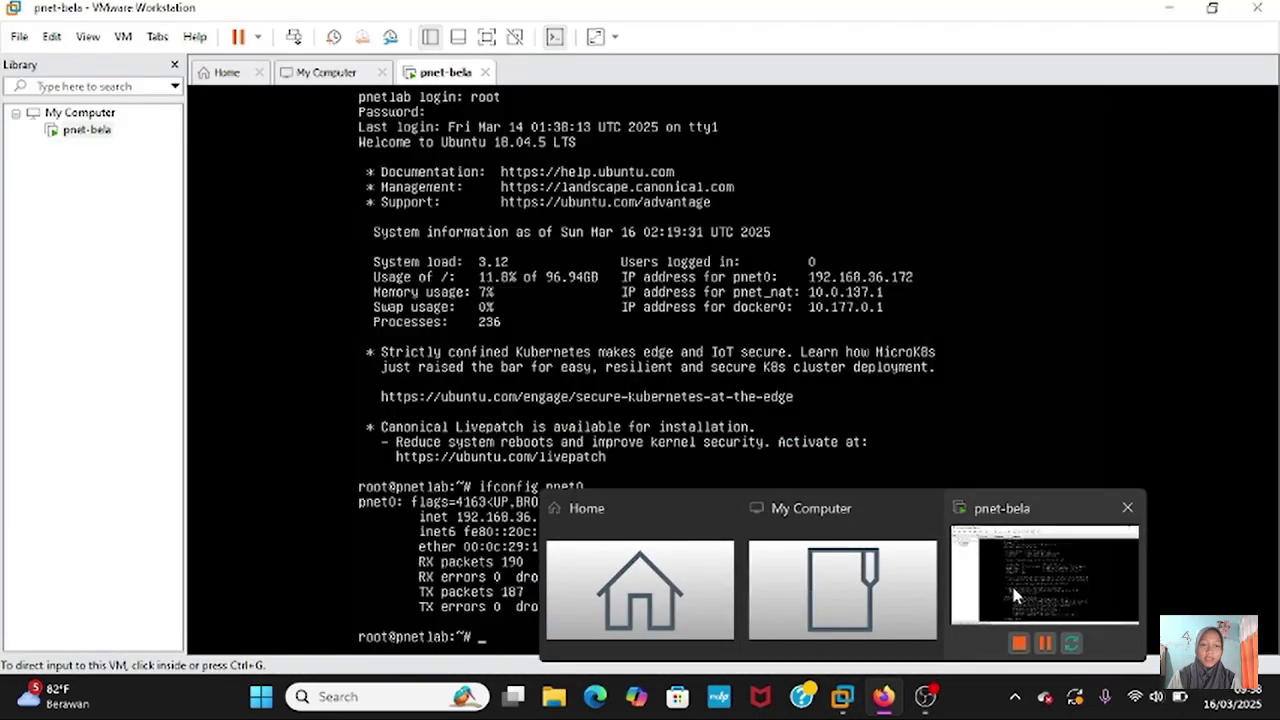
{"action": "left_click", "coordinate": [1011, 583]}
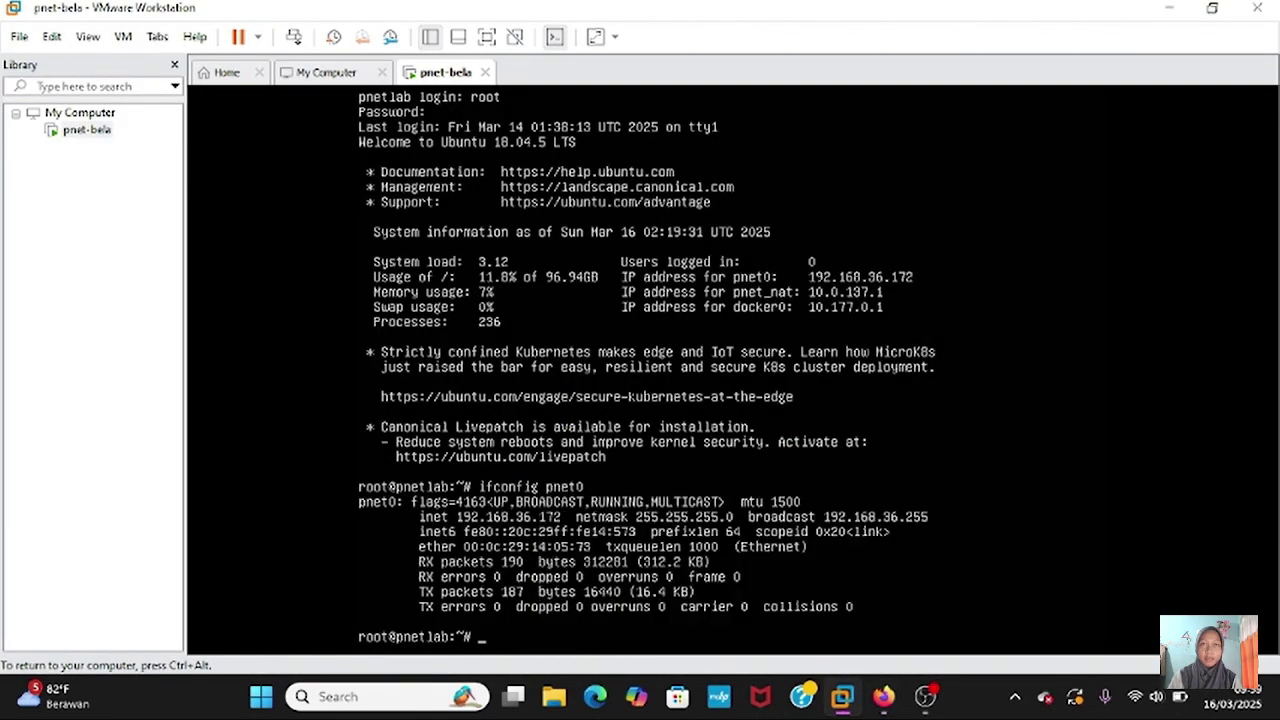
{"action": "key", "text": "ctrl+alt"}
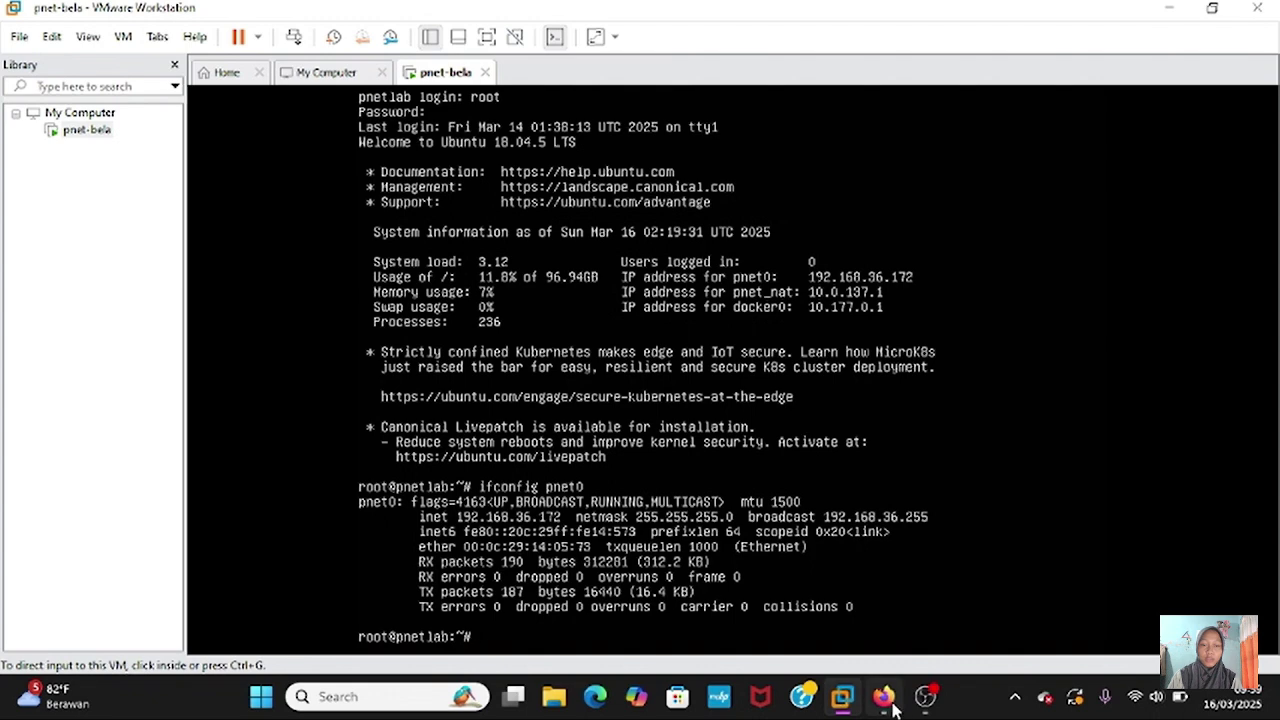
{"action": "mouse_move", "coordinate": [883, 700]}
{"action": "left_click", "coordinate": [910, 648]}
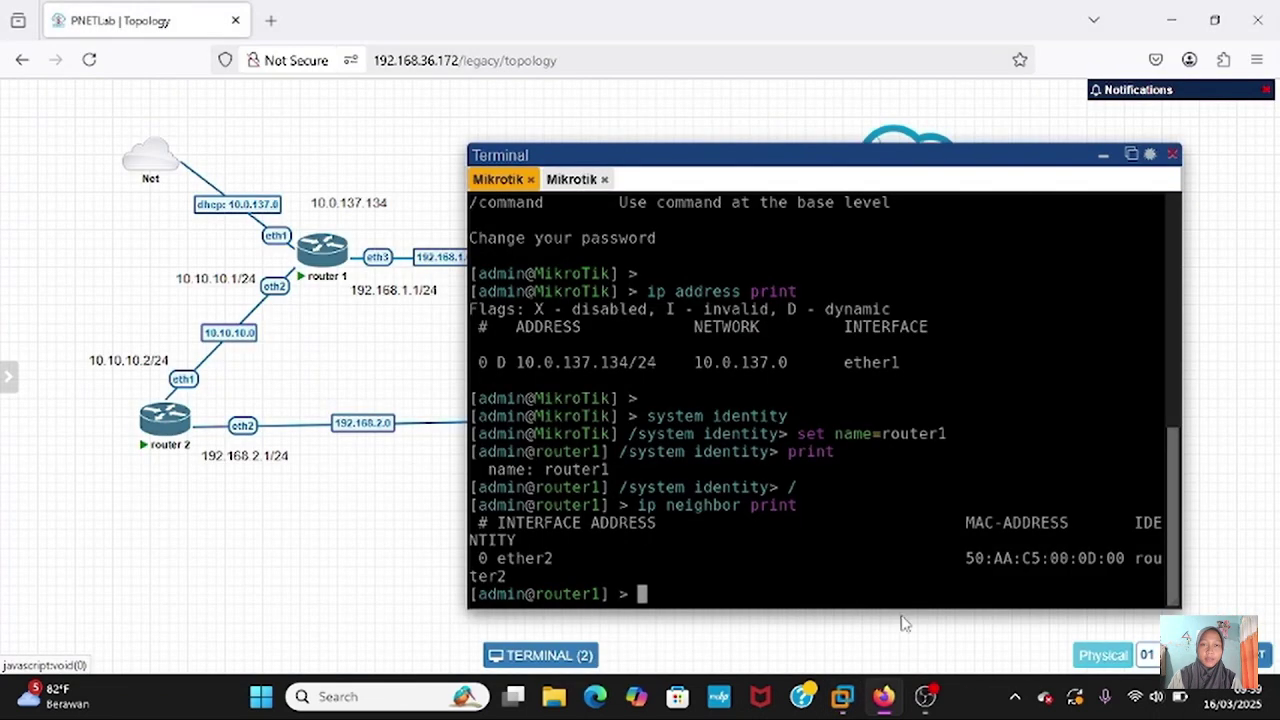
- In an administrator Command Prompt, add route 10.0.137.0 mask 255.255.255.0 via 192.168.36.172
{"action": "left_click", "coordinate": [415, 697]}
{"action": "type", "text": "cm"}
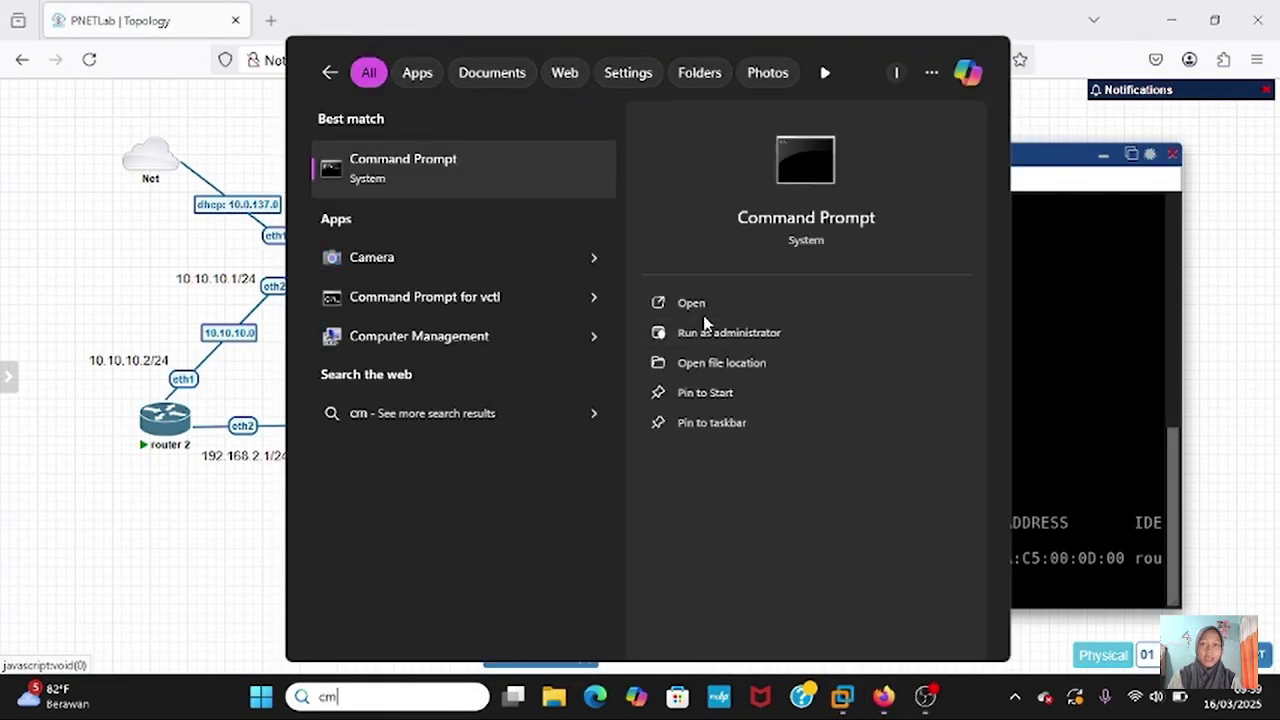
{"action": "left_click", "coordinate": [715, 338]}
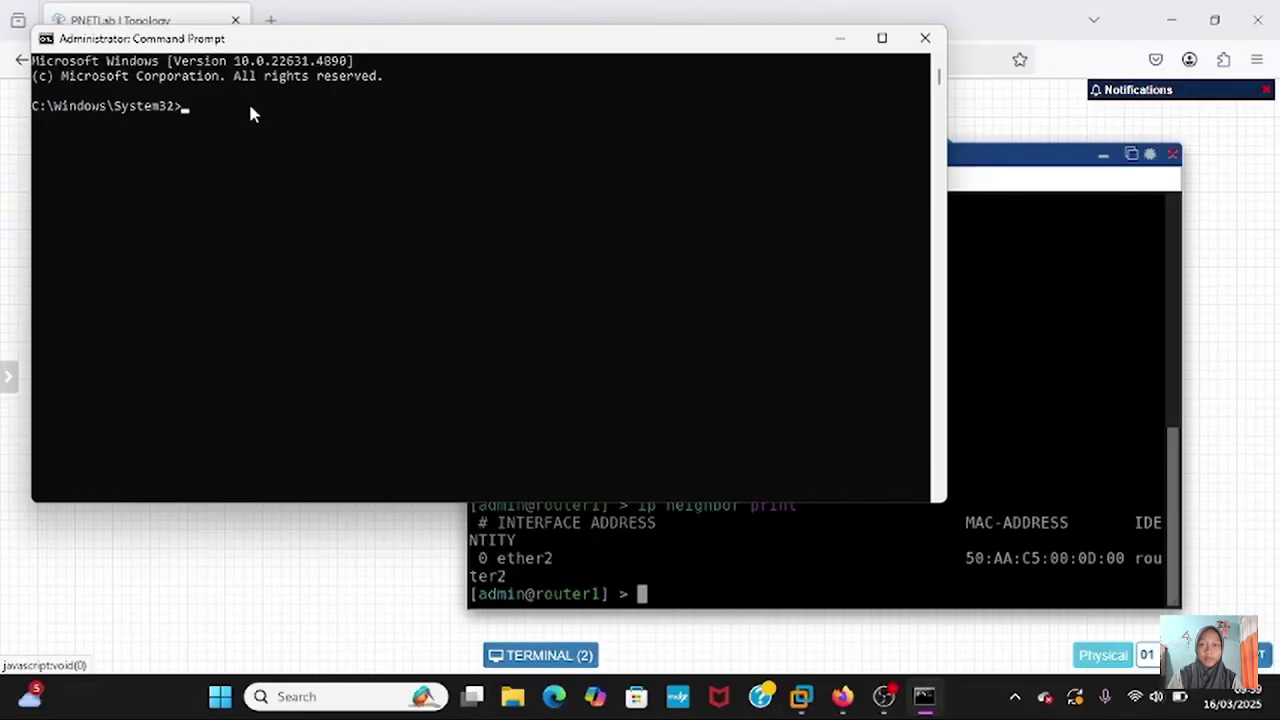
{"action": "left_click", "coordinate": [238, 106]}
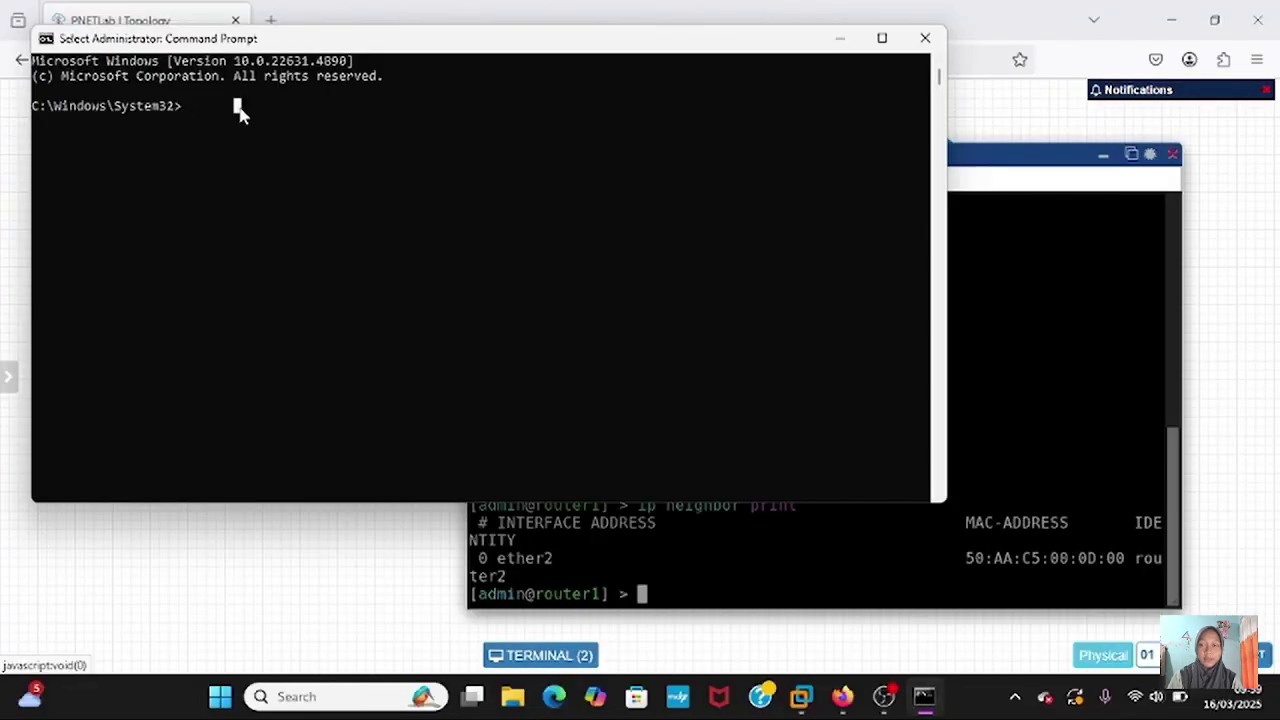
{"action": "type", "text": "route "}
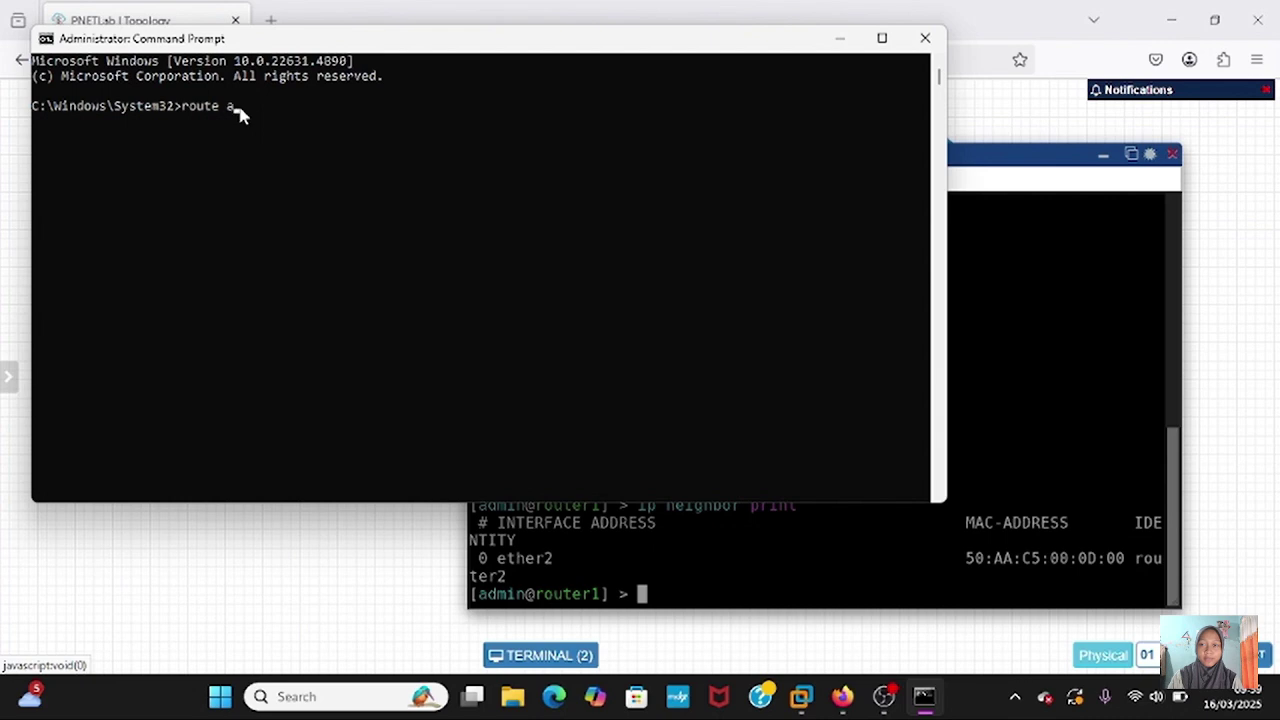
{"action": "type", "text": "add 10.0.137.0"}
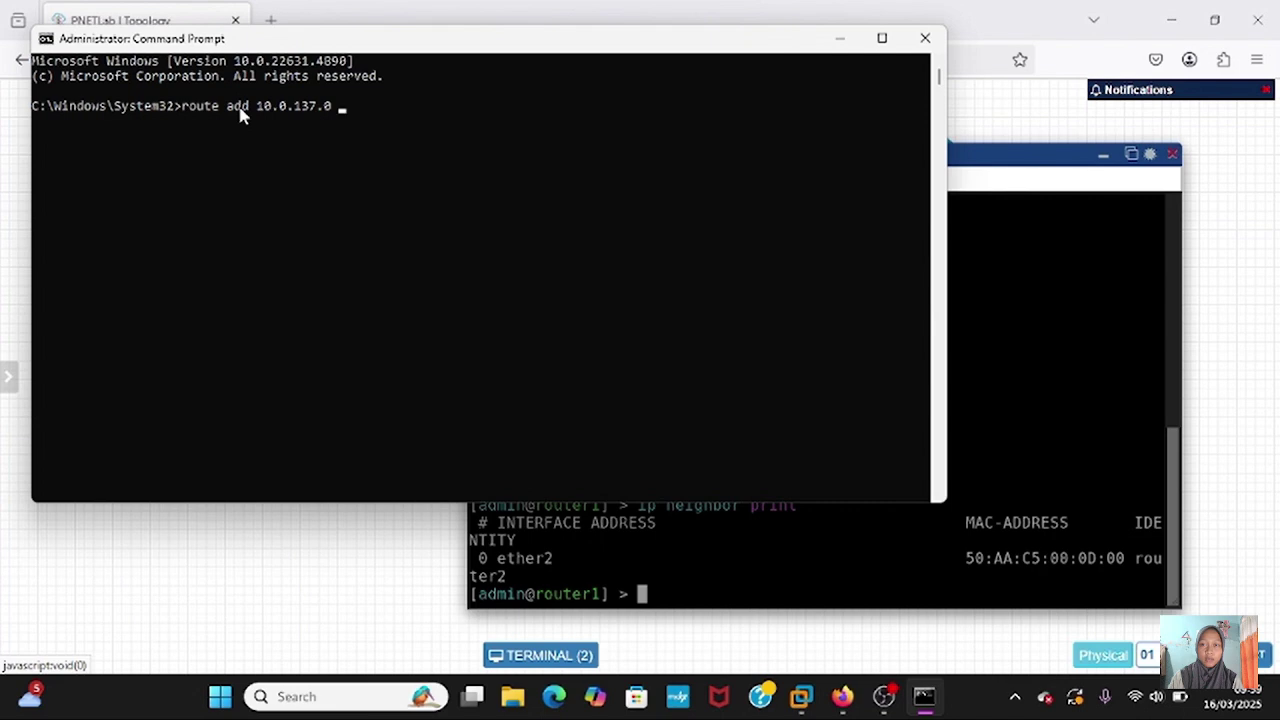
{"action": "type", "text": " mask 255.255.255.0"}
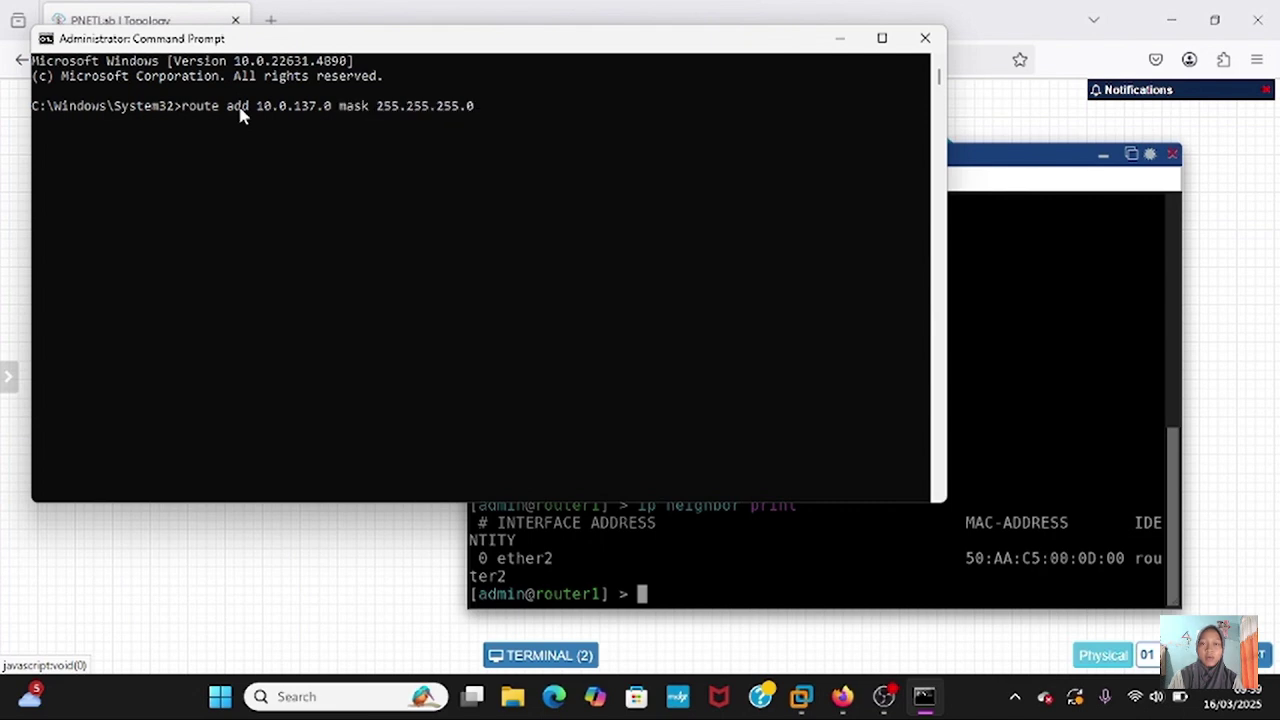
{"action": "left_click_drag", "start_coordinate": [380, 45], "coordinate": [388, 134]}
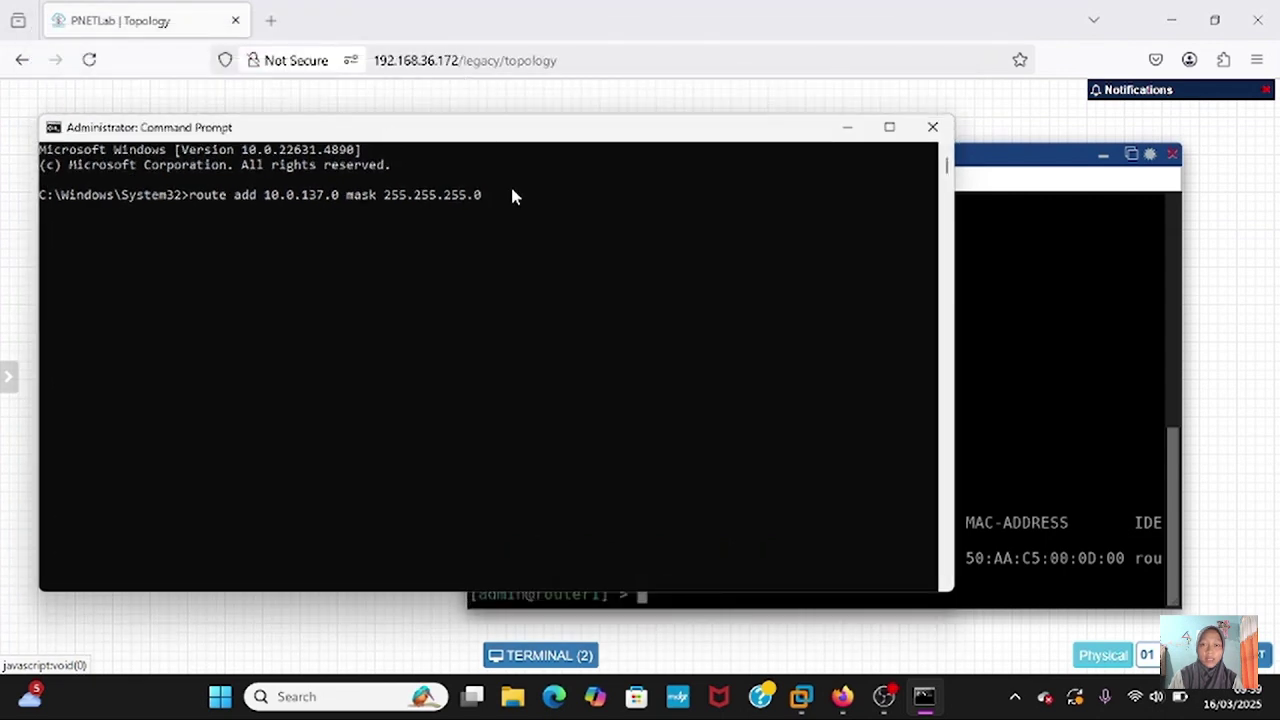
{"action": "type", "text": "192.168.36.172"}
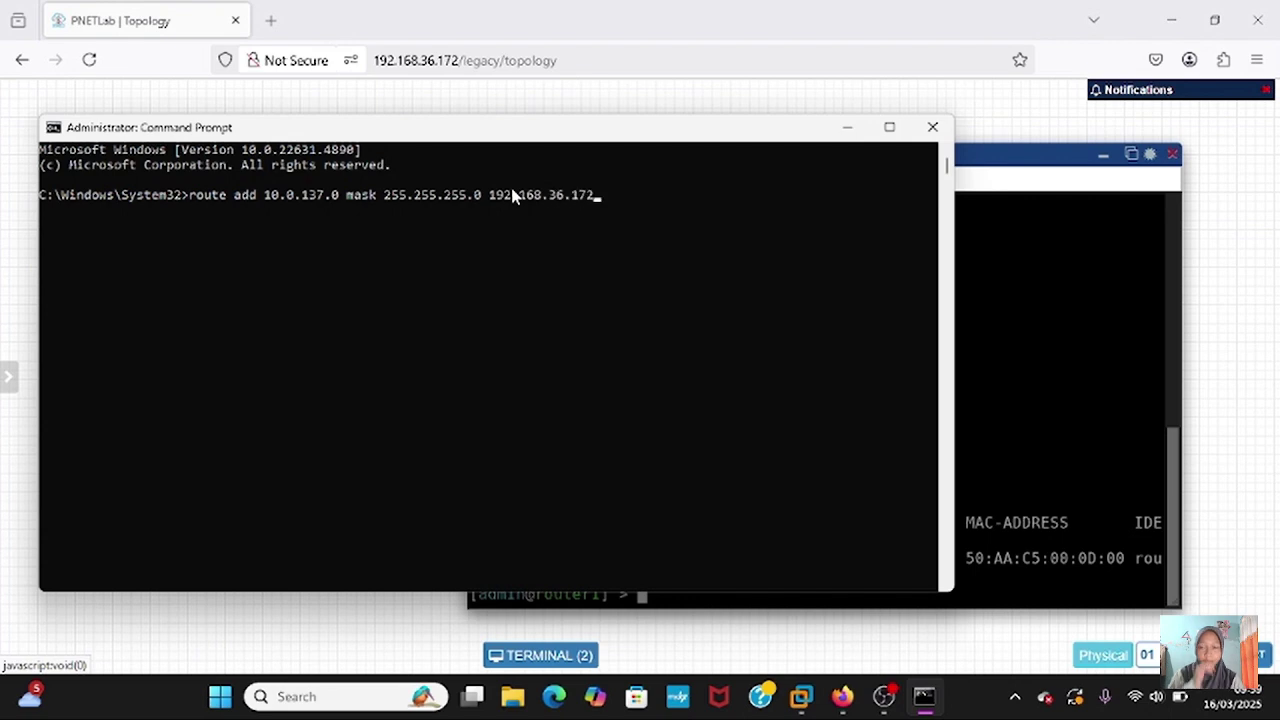
{"action": "key", "text": "Return"}
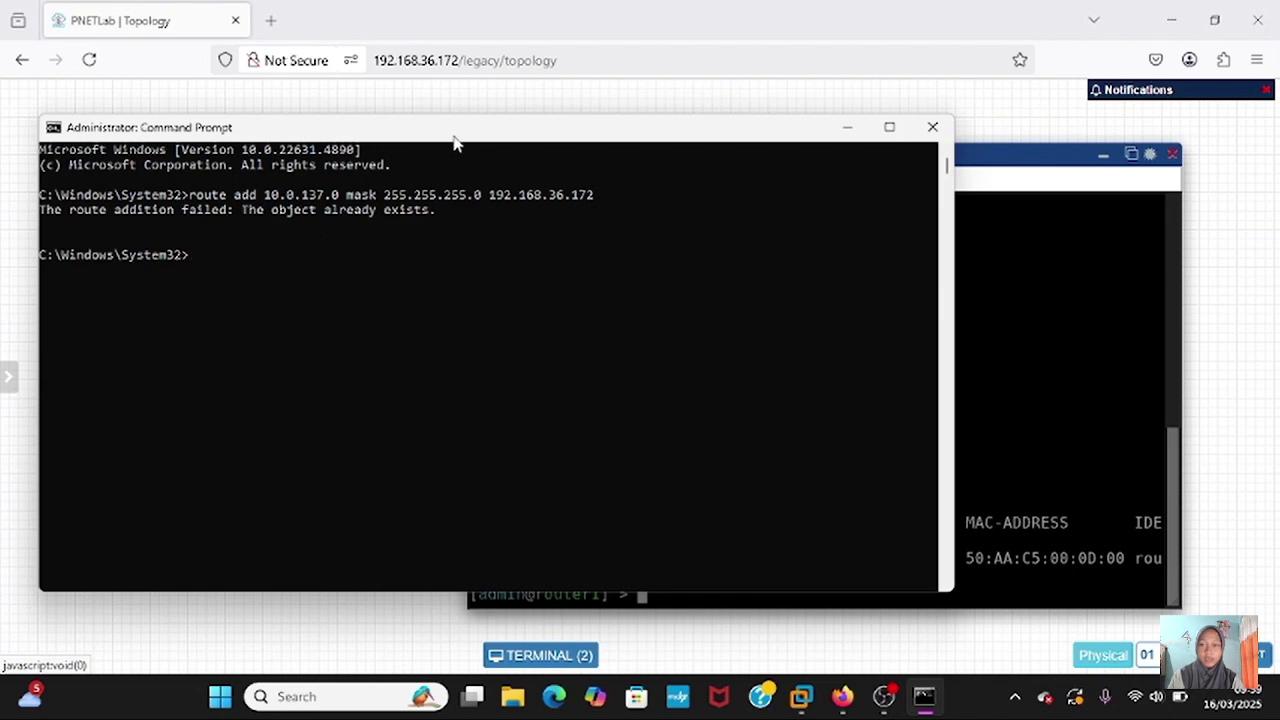
- Ping 10.0.137.134 to confirm it replies
{"action": "left_click_drag", "start_coordinate": [500, 130], "coordinate": [500, 36]}
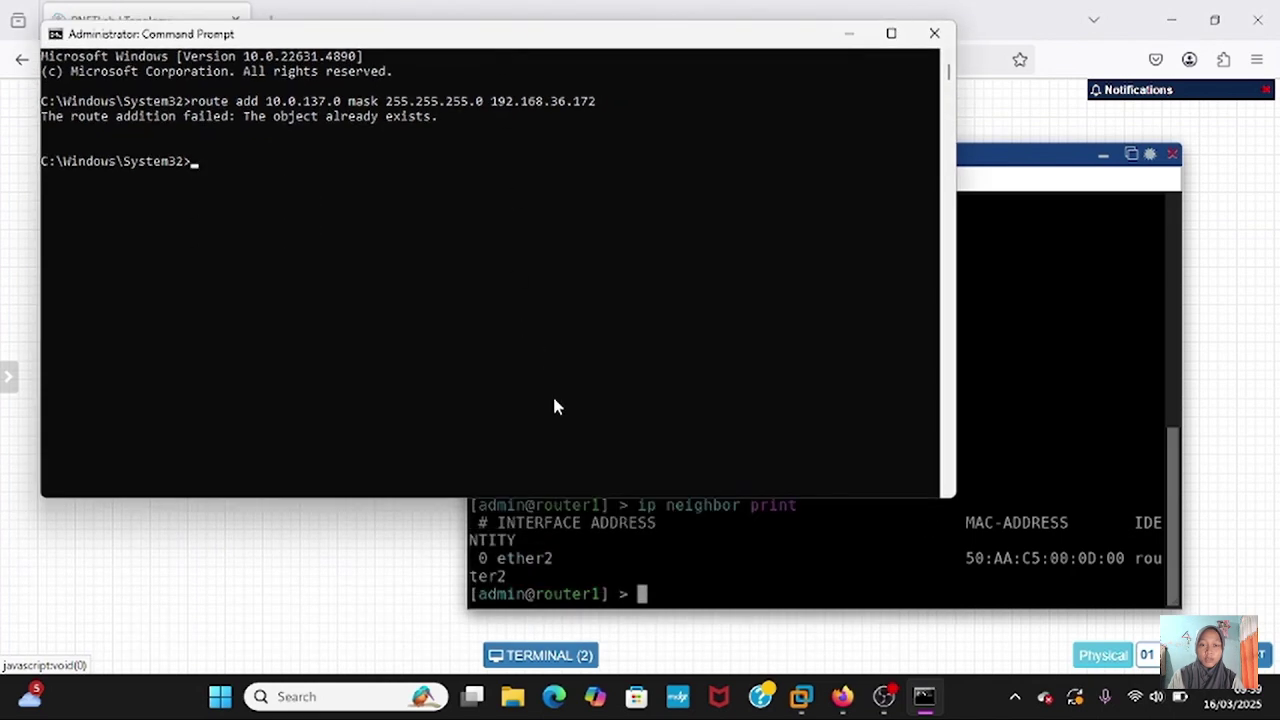
{"action": "type", "text": "ping 10.0.1"}
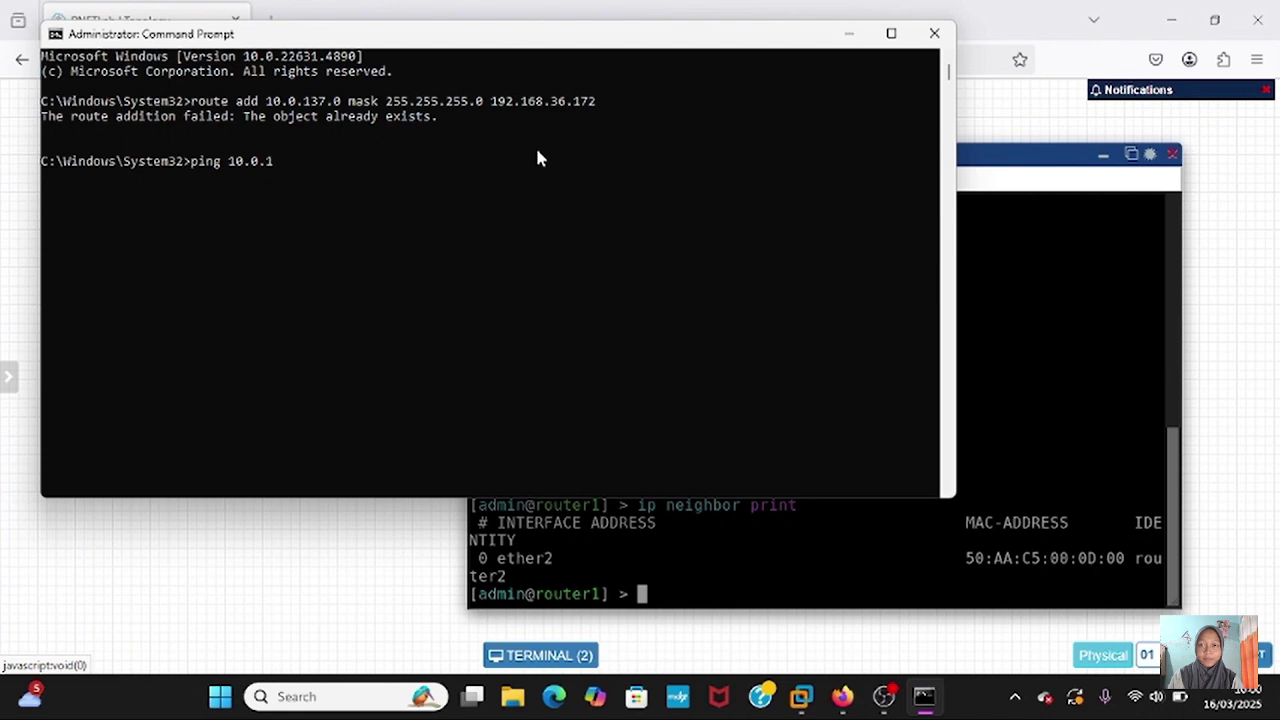
{"action": "type", "text": "37.134"}
{"action": "key", "text": "Return"}
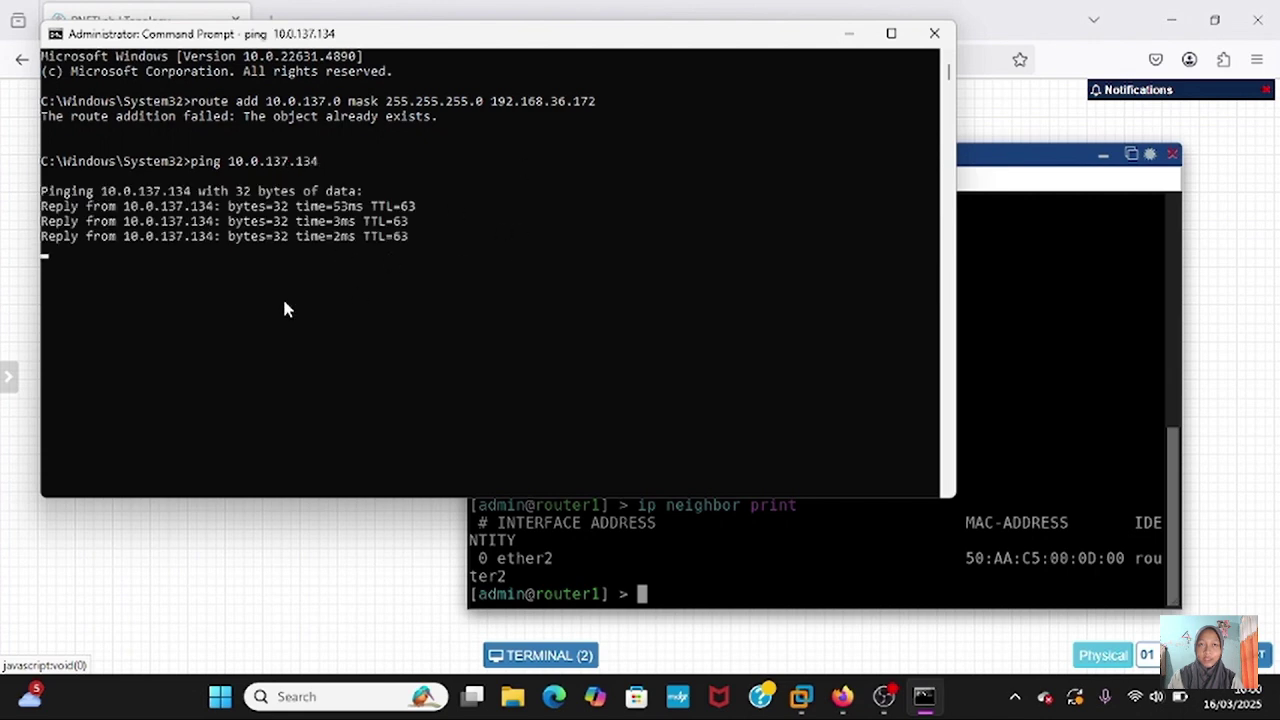
{"action": "key", "text": "super"}
- Launch WinBox and log in to router1 at 10.0.137.134, skipping the password-change prompt
{"action": "type", "text": "win"}
{"action": "left_click", "coordinate": [755, 312]}
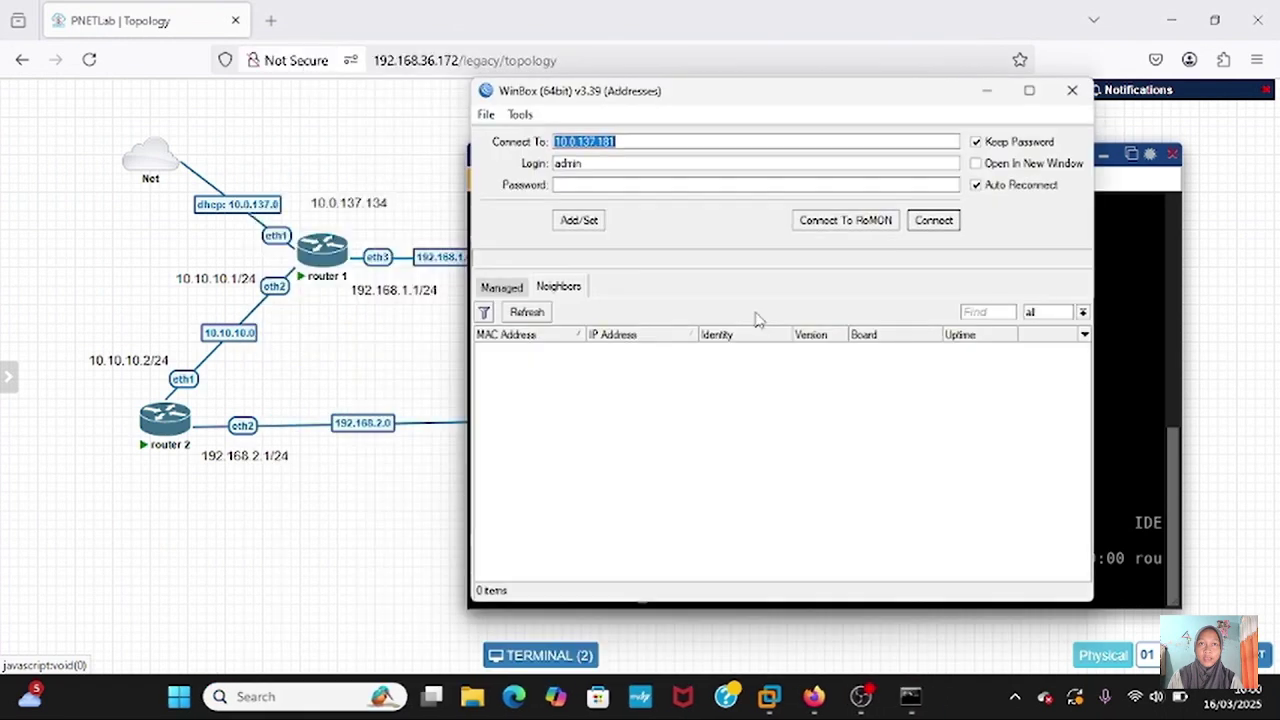
{"action": "key", "text": "BackSpace"}
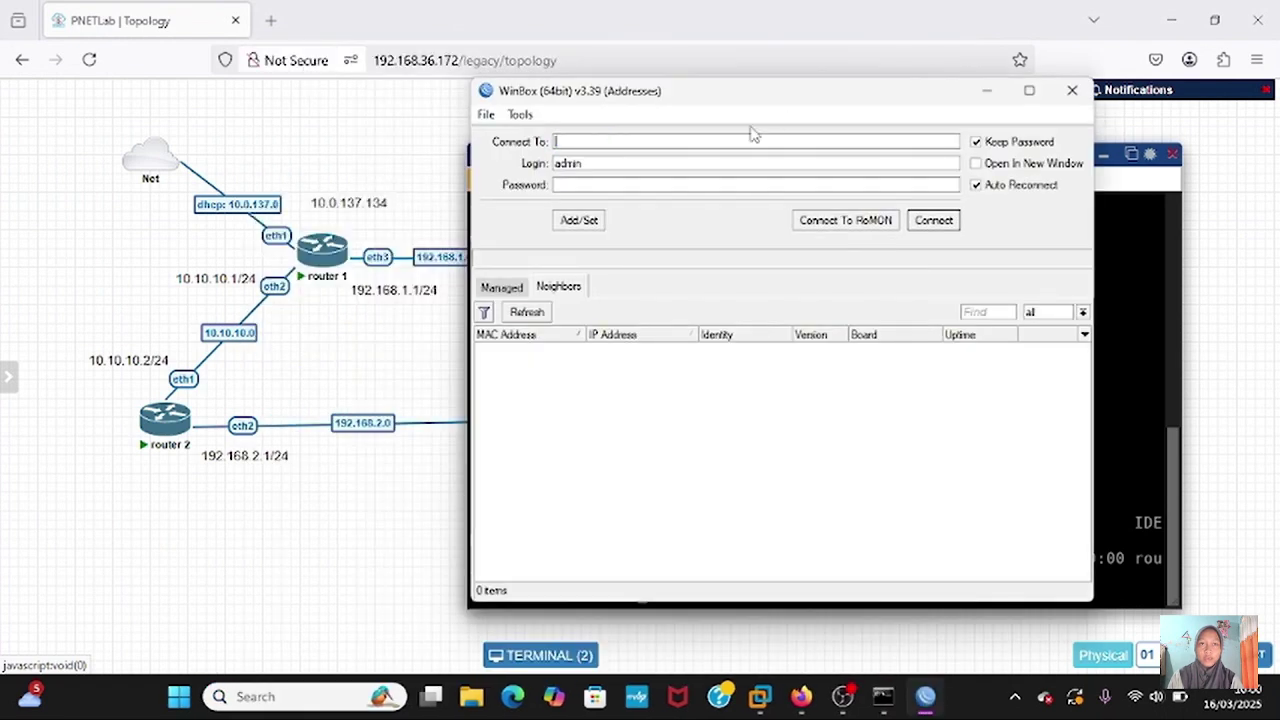
{"action": "type", "text": "10.0.137.18"}
{"action": "key", "text": "BackSpace"}
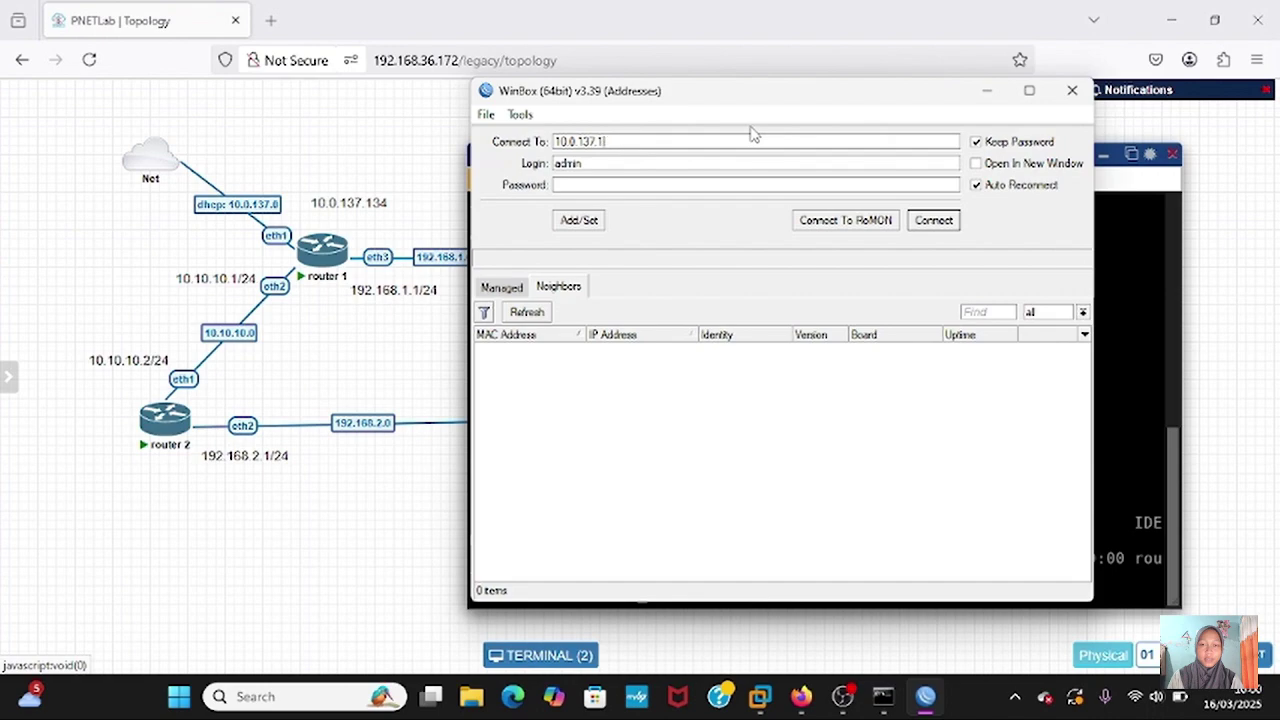
{"action": "left_click", "coordinate": [927, 222]}
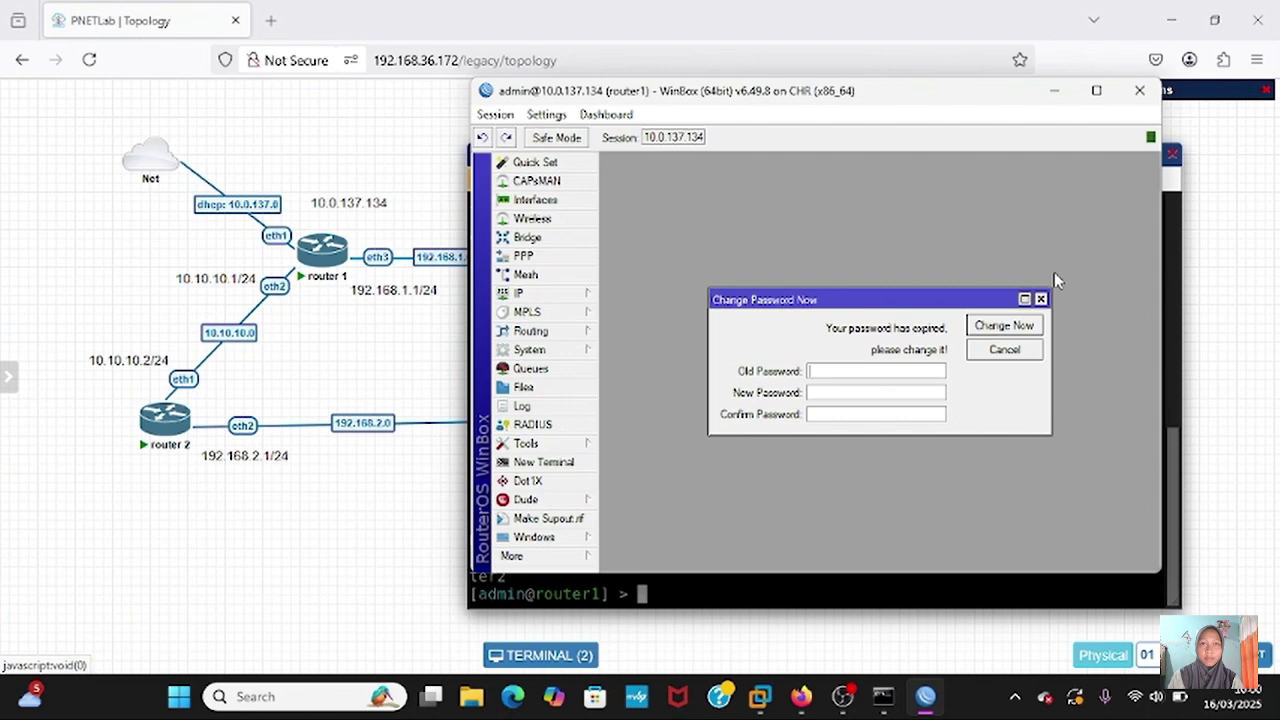
{"action": "left_click", "coordinate": [1041, 298]}
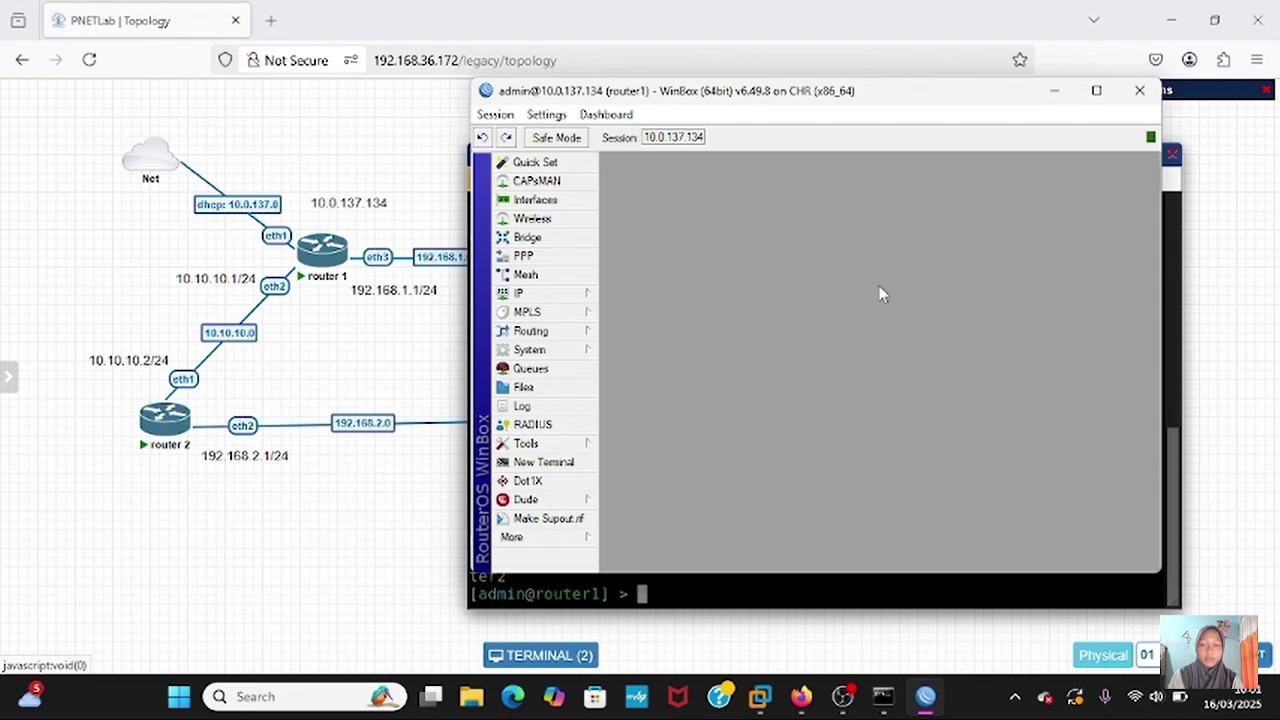
- Enable RoMON on router1 in Tools > RoMON and apply it
{"action": "left_click", "coordinate": [585, 443]}
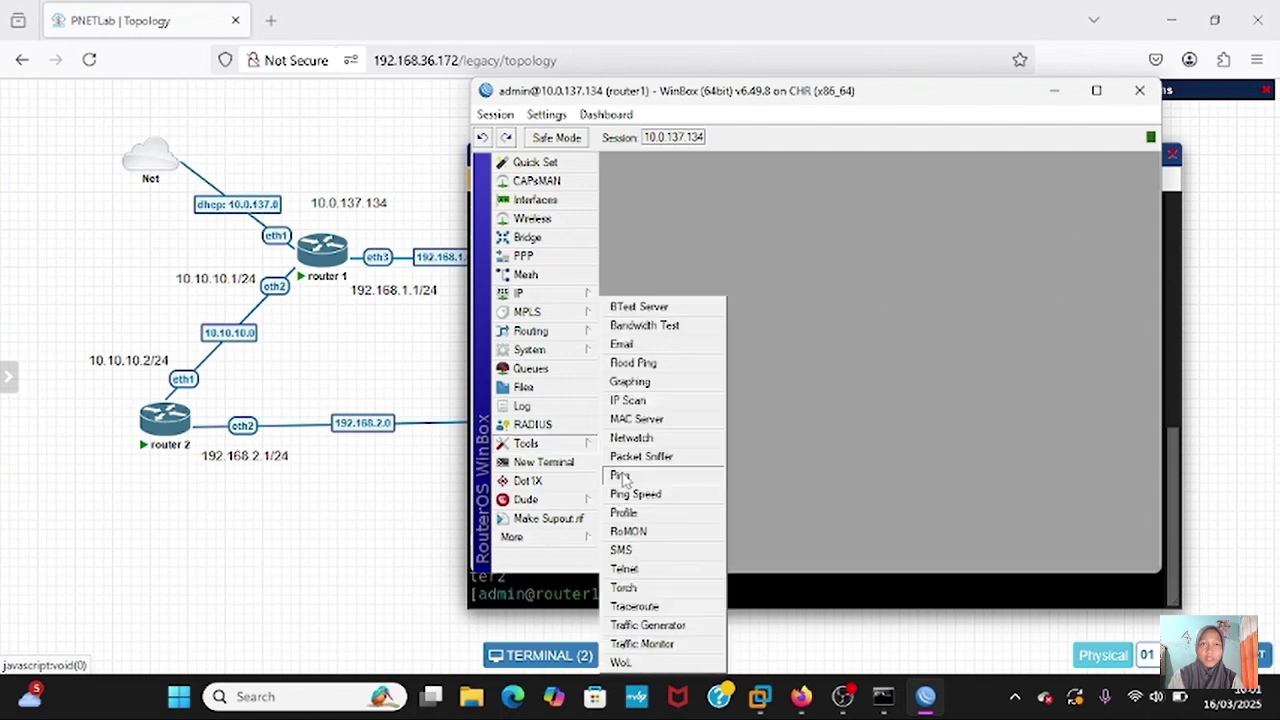
{"action": "left_click", "coordinate": [643, 531]}
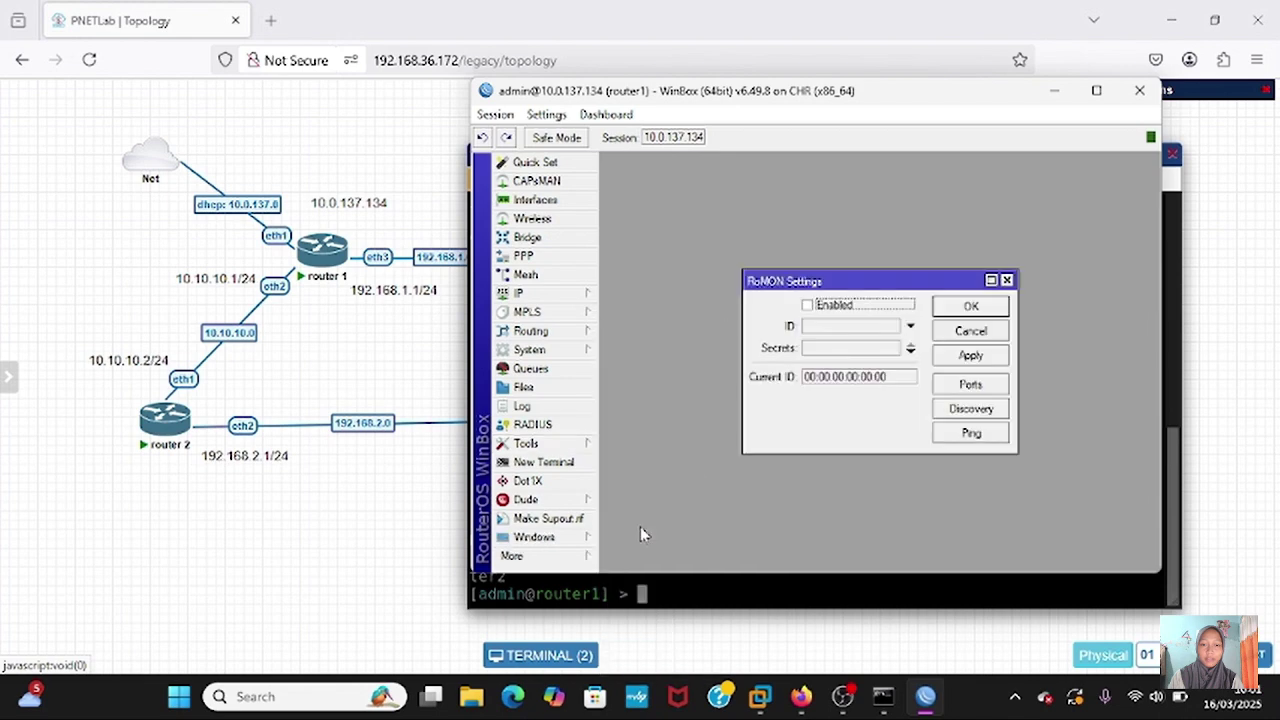
{"action": "left_click", "coordinate": [810, 310]}
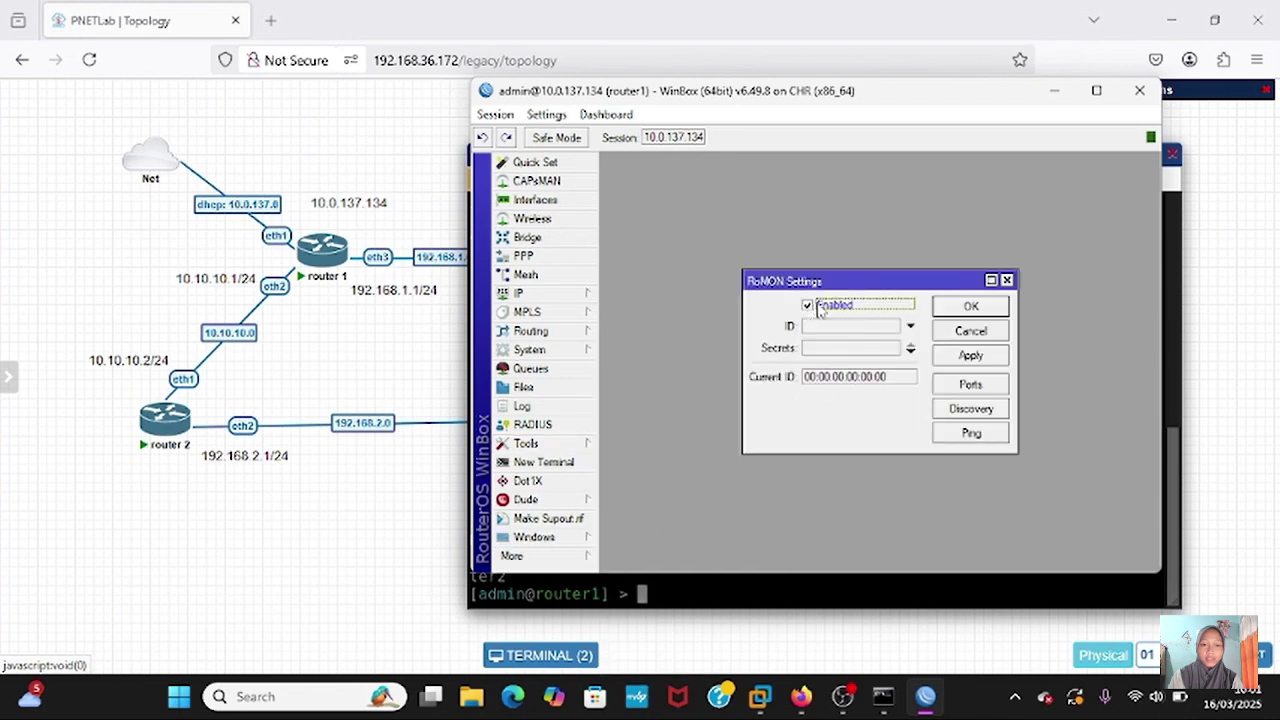
{"action": "left_click", "coordinate": [970, 355]}
{"action": "left_click", "coordinate": [978, 307]}
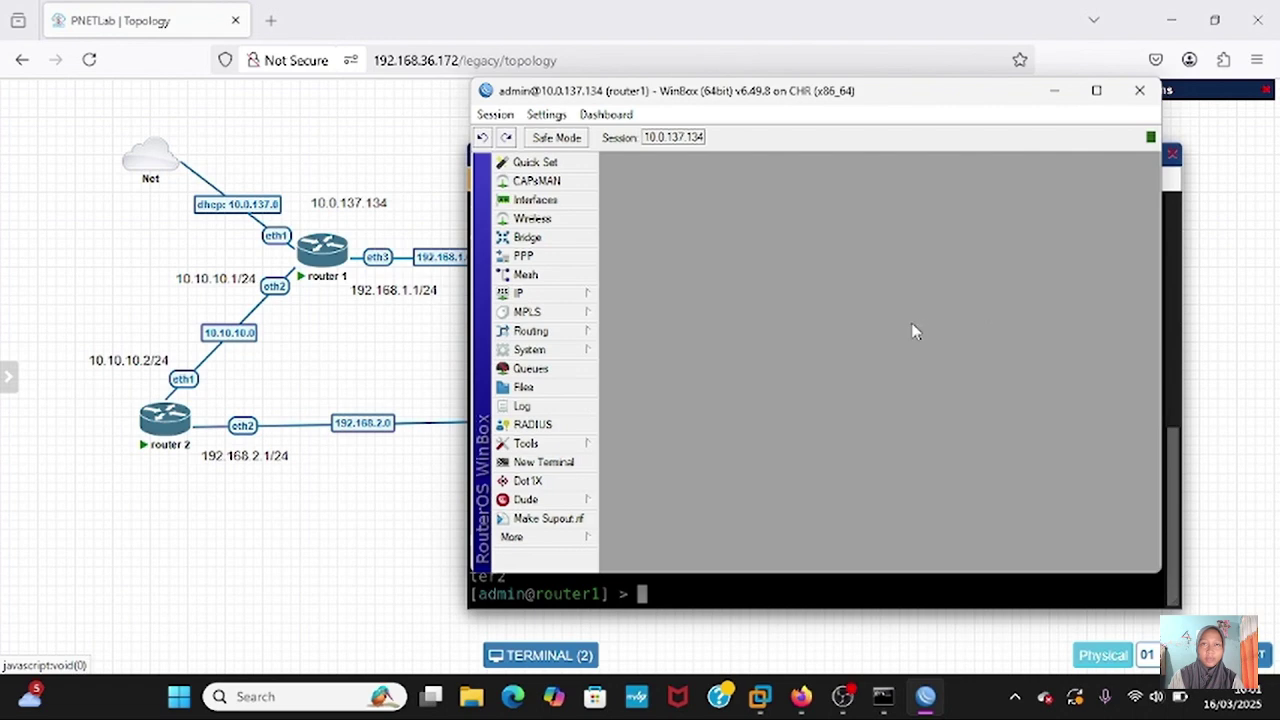
- On router2's console, run tool romon set enabled=yes and print to confirm enabled: yes
{"action": "key", "text": "alt+Tab"}
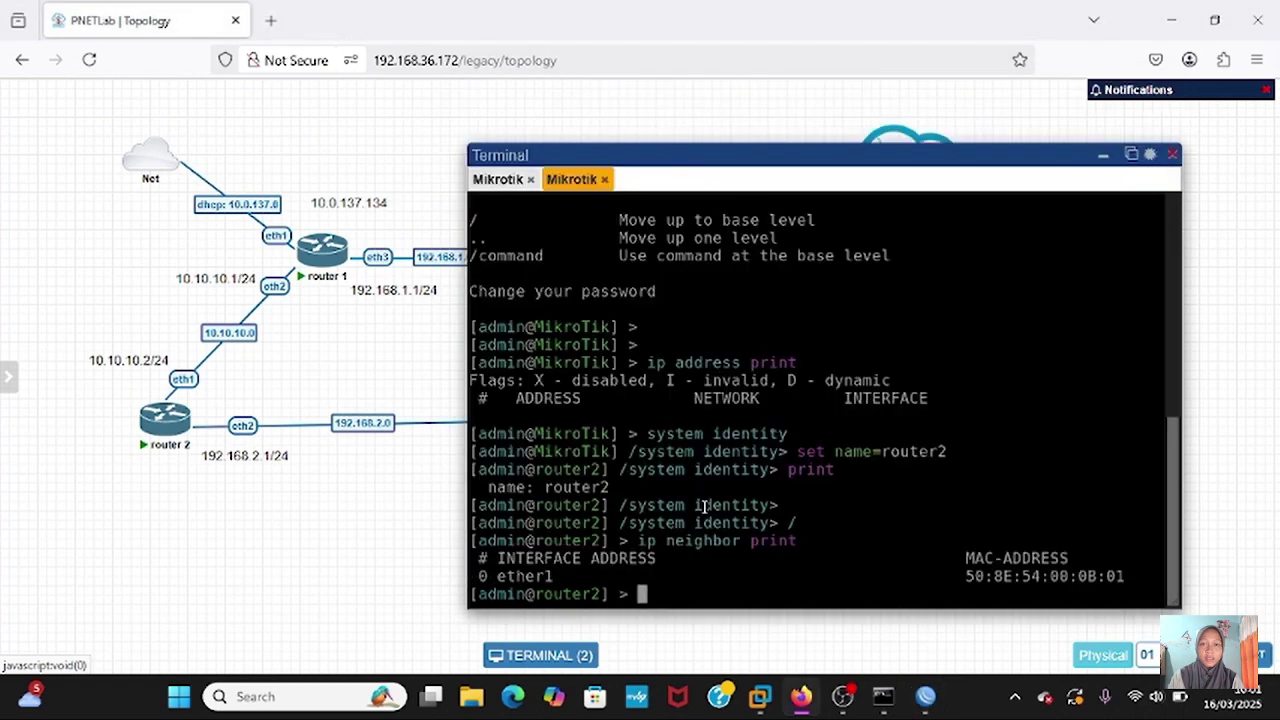
{"action": "type", "text": "tool"}
{"action": "key", "text": "Return"}
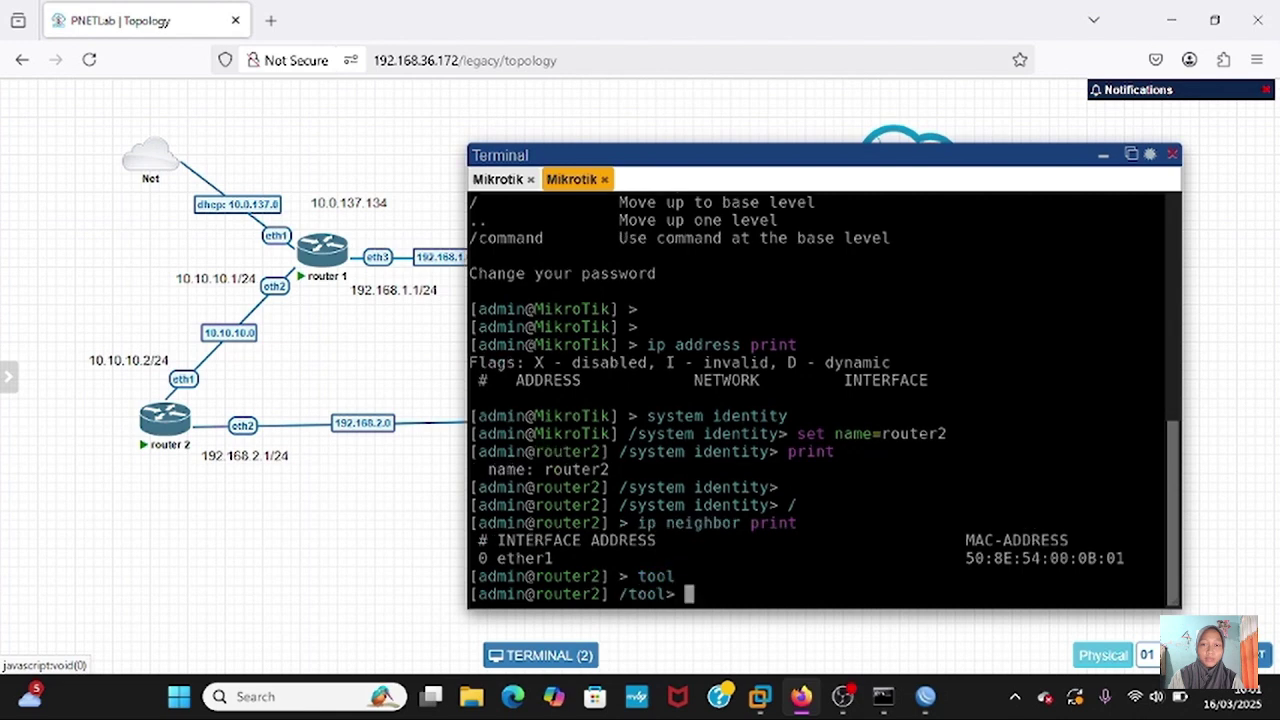
{"action": "type", "text": "rom"}
{"action": "type", "text": "om"}
{"action": "key", "text": "BackSpace"}
{"action": "type", "text": "n"}
{"action": "key", "text": "Return"}
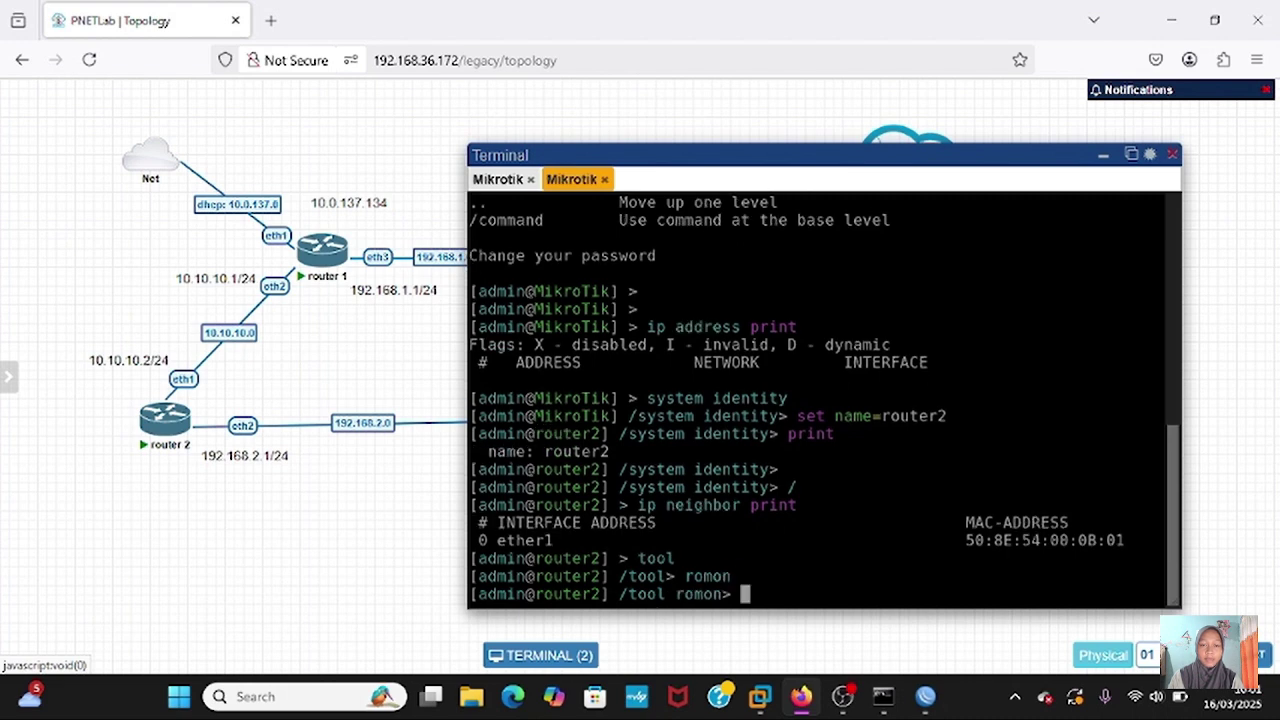
{"action": "type", "text": "set em"}
{"action": "key", "text": "Right"}
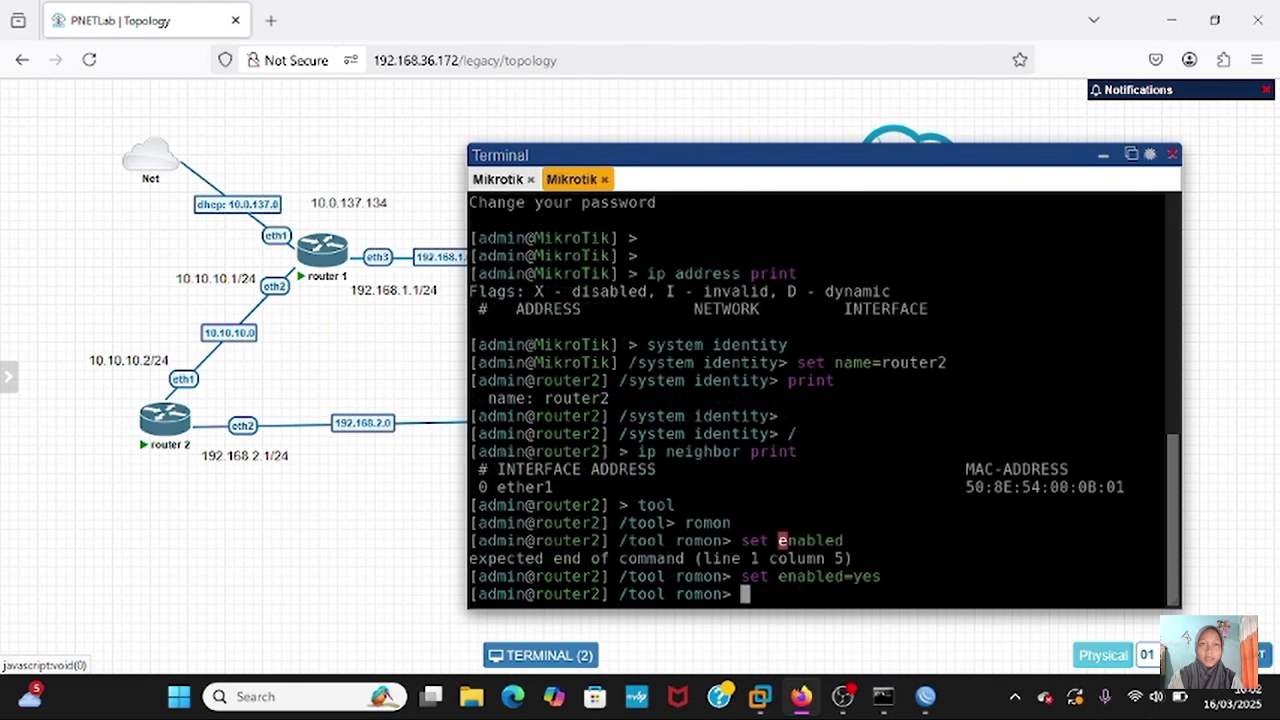
{"action": "type", "text": "print"}
{"action": "key", "text": "Return"}
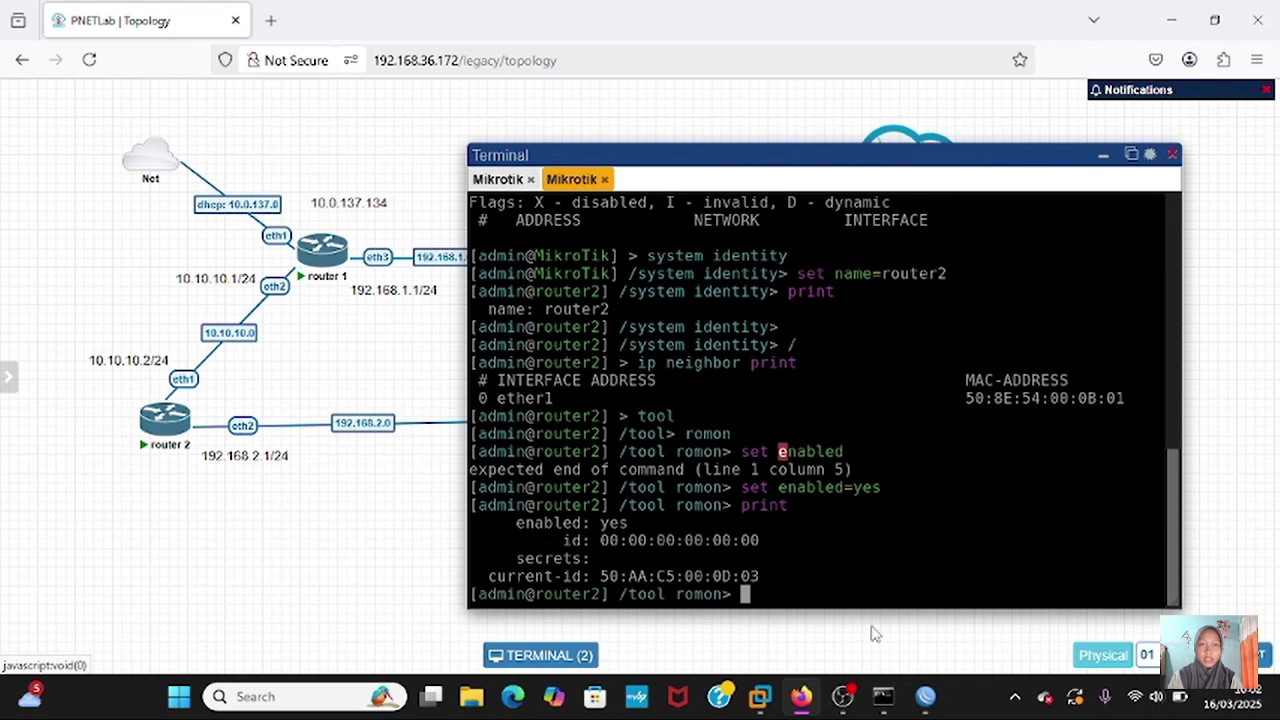
{"action": "left_click", "coordinate": [926, 696]}
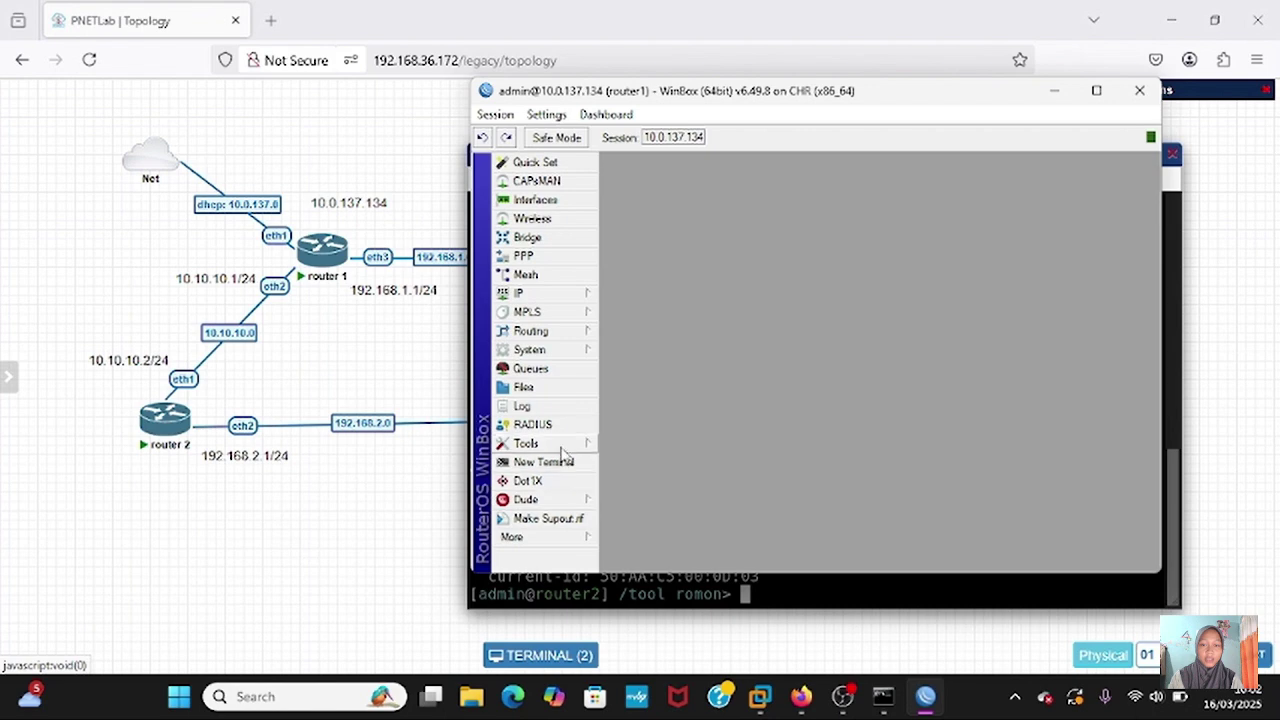
- Open a maximized WinBox session to router2 (50:AA:C5:00:0D:03) over RoMON through router1 at 10.0.137.1
{"action": "left_click", "coordinate": [570, 537]}
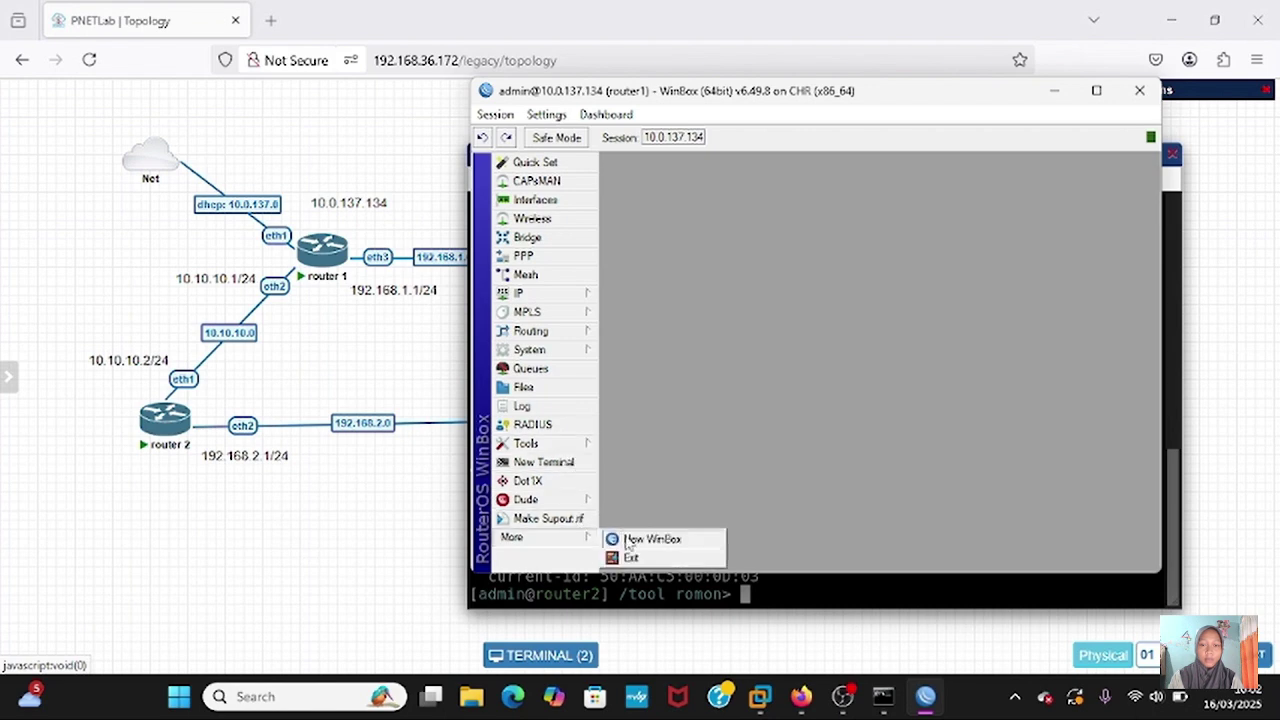
{"action": "left_click", "coordinate": [625, 539]}
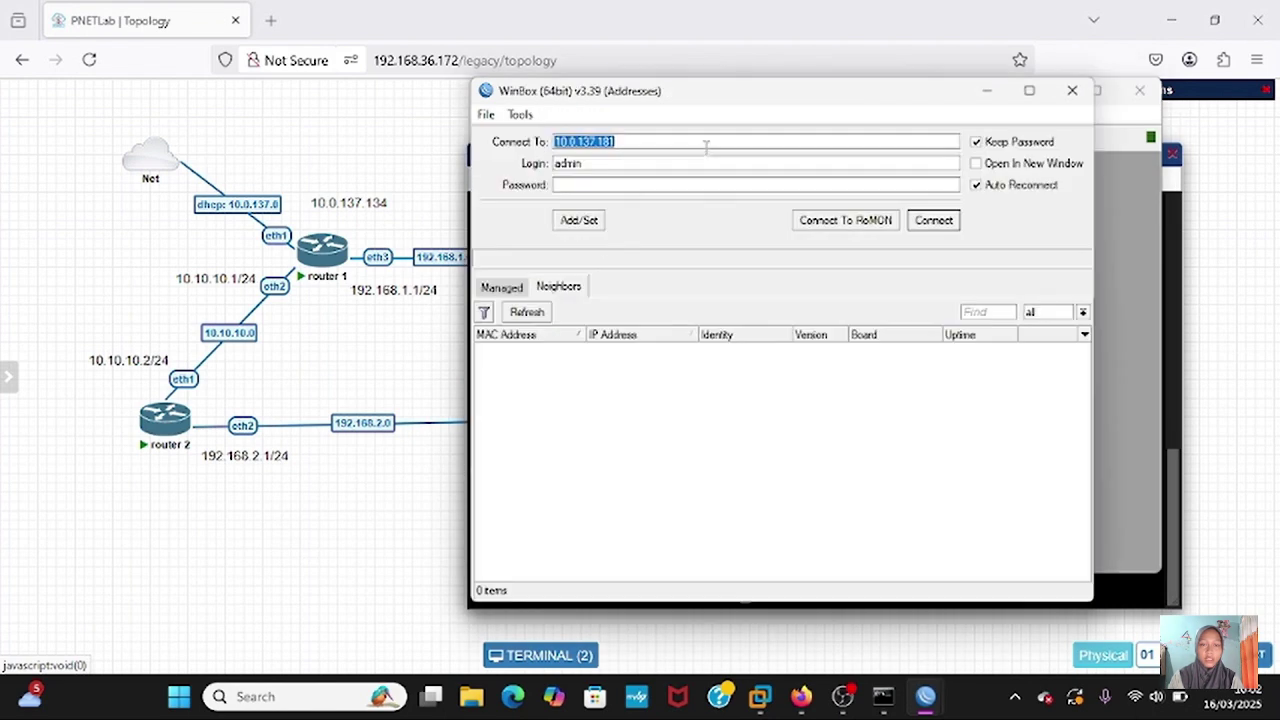
{"action": "left_click", "coordinate": [726, 147]}
{"action": "key", "text": "BackSpace"}
{"action": "key", "text": "BackSpace"}
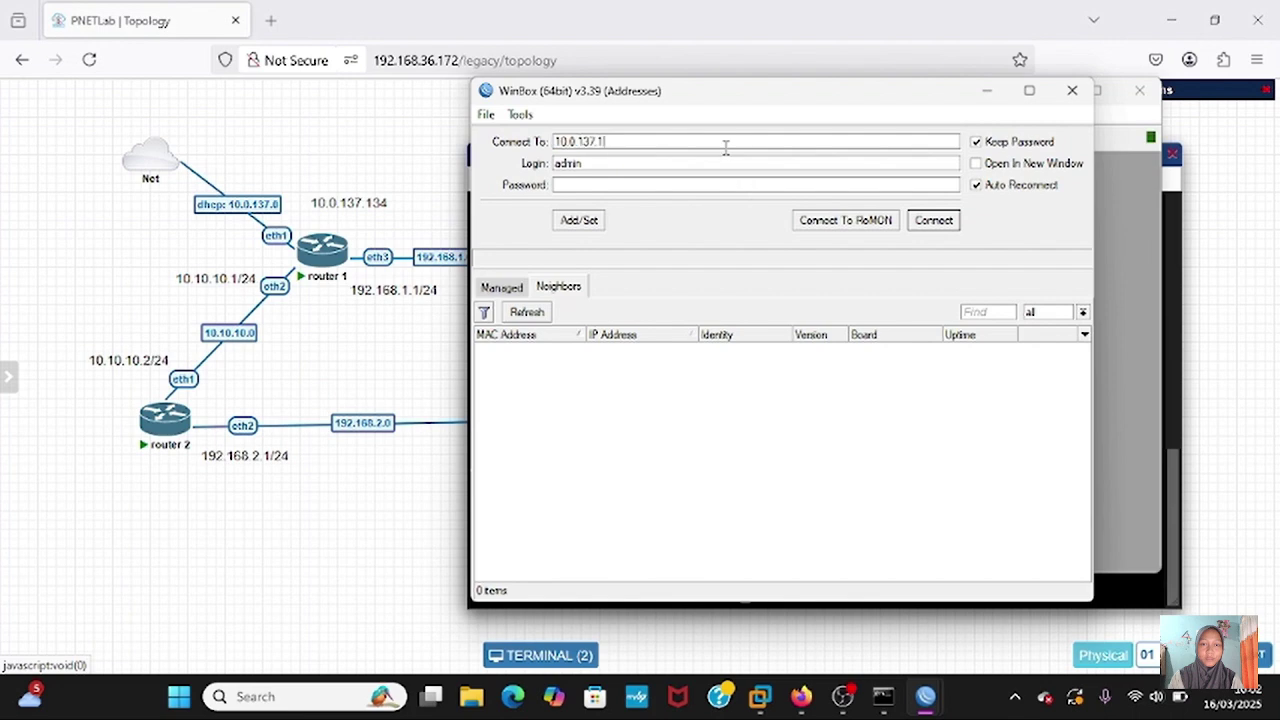
{"action": "left_click", "coordinate": [826, 222]}
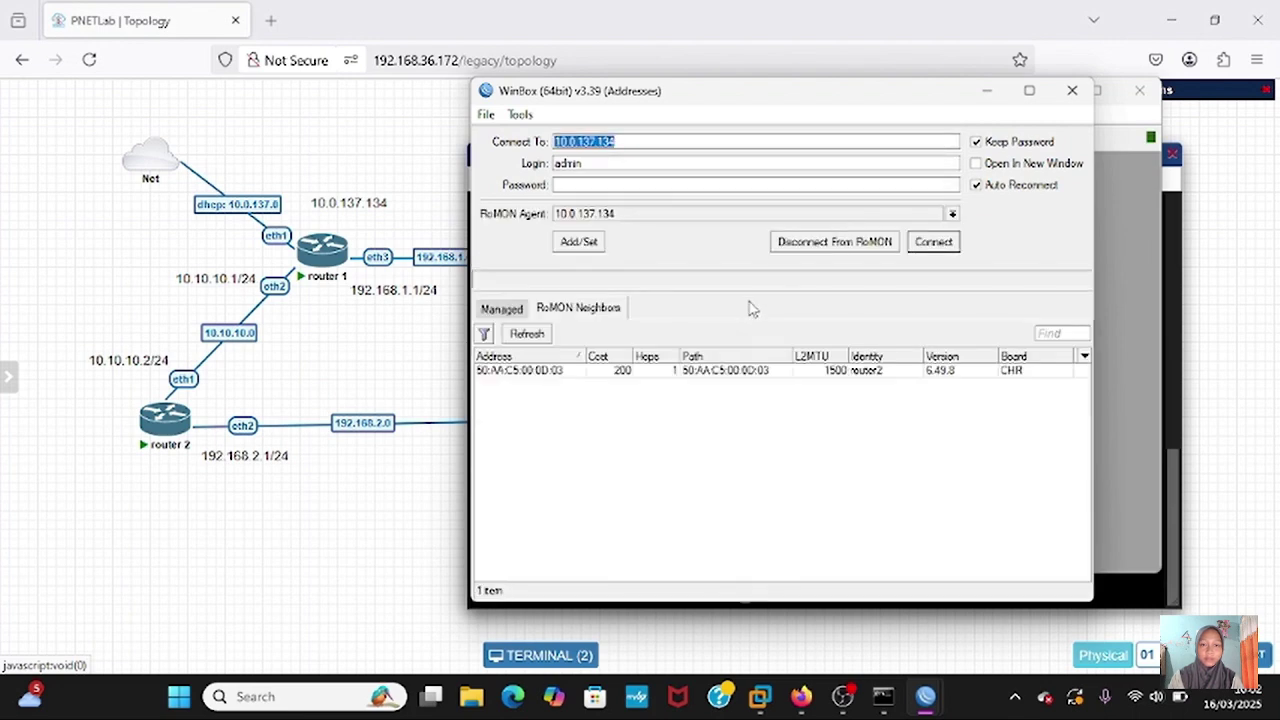
{"action": "left_click", "coordinate": [728, 371]}
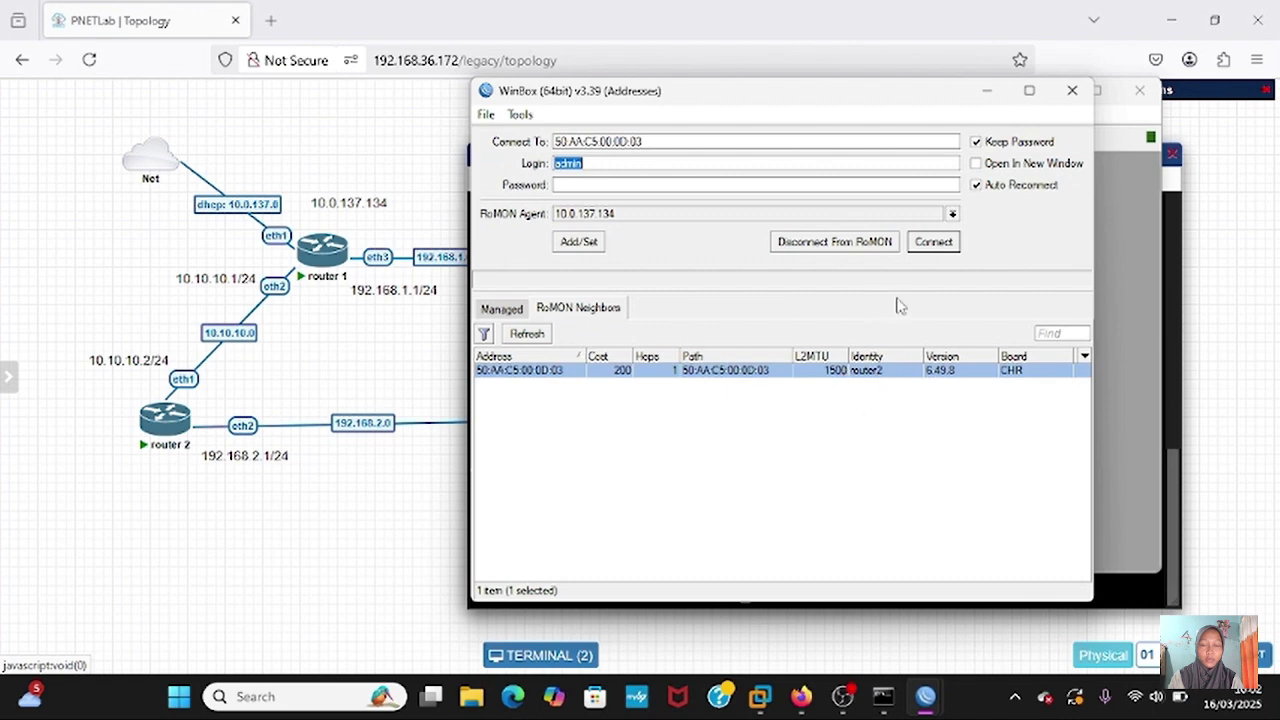
{"action": "left_click", "coordinate": [932, 246]}
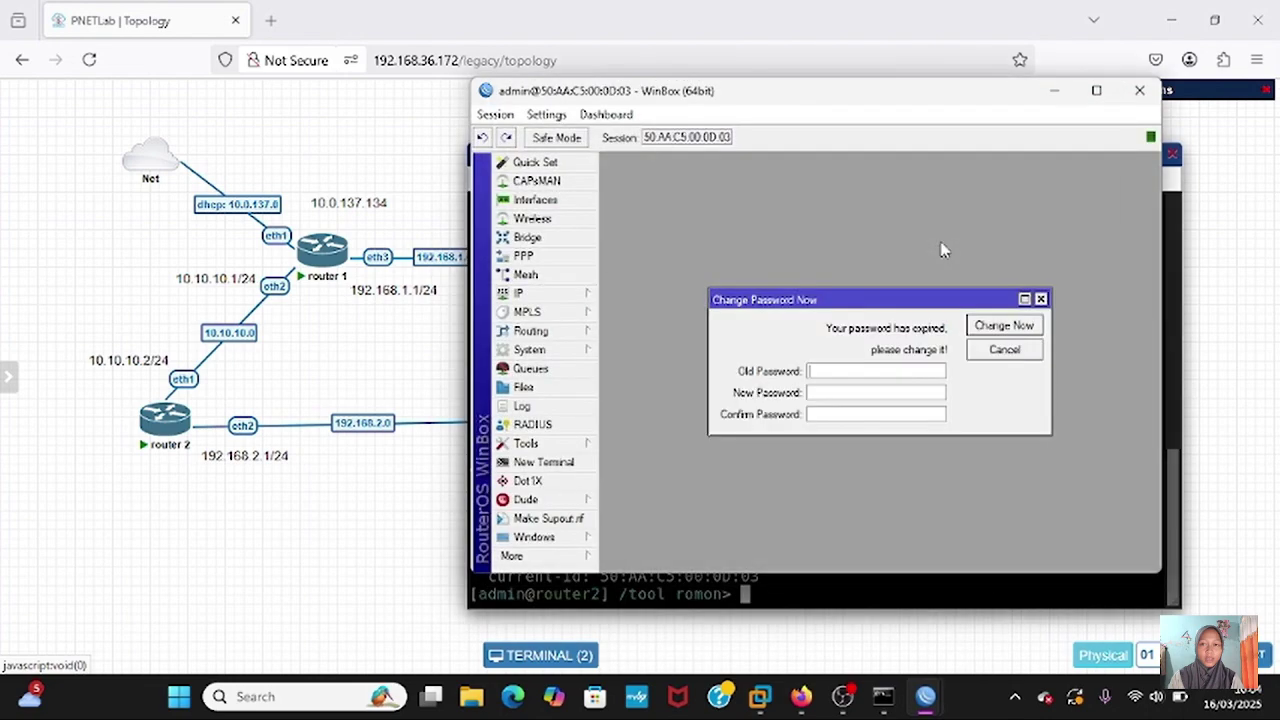
{"action": "left_click", "coordinate": [1040, 298]}
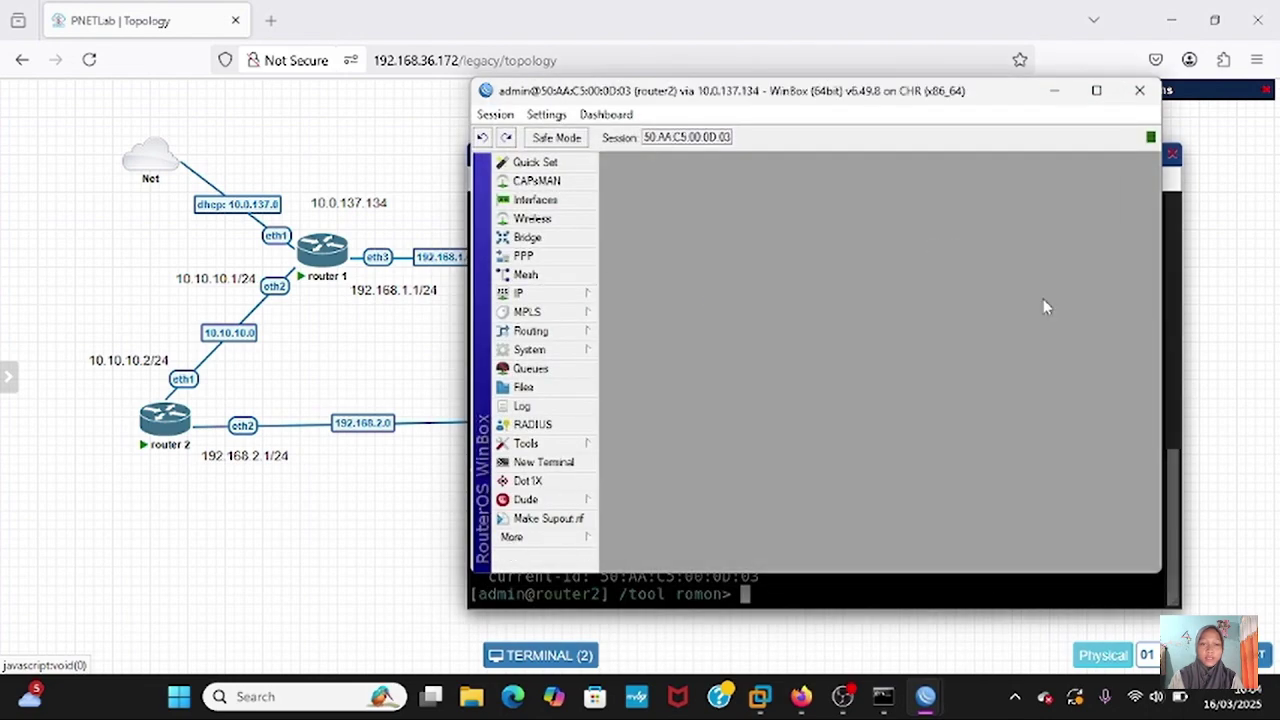
{"action": "left_click", "coordinate": [1096, 90]}
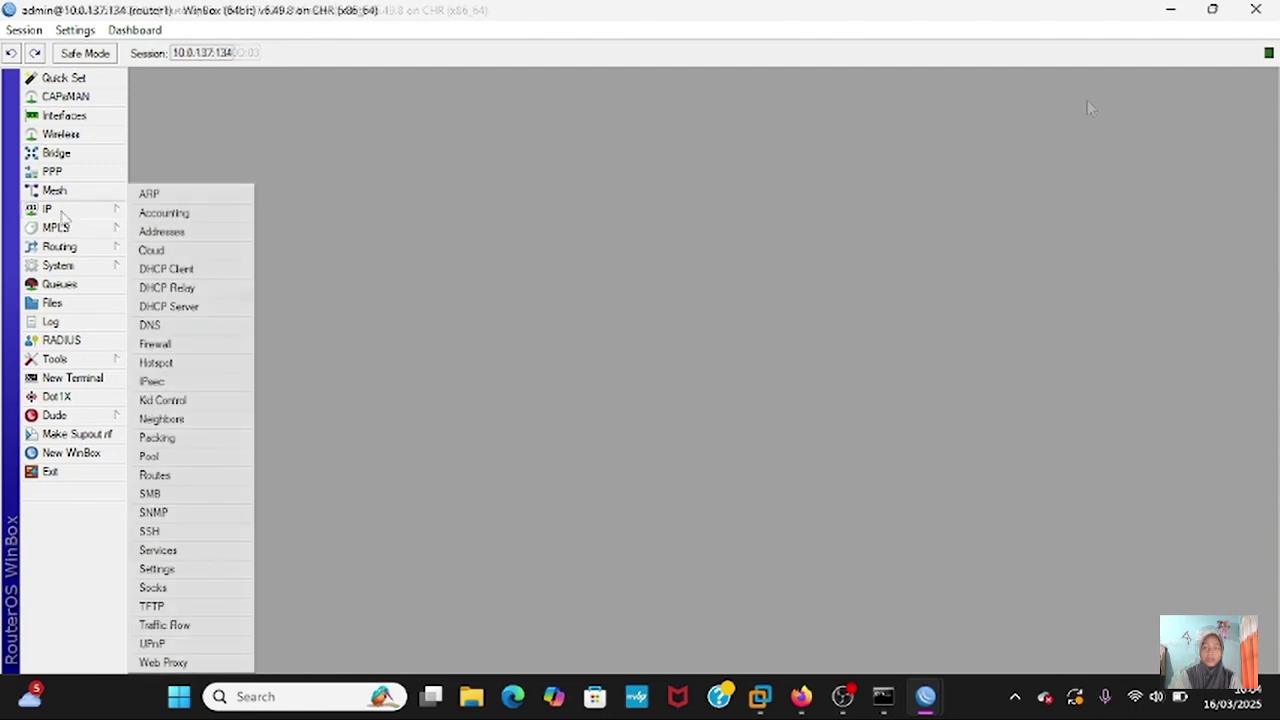
- On router1, add IP address 192.168.1.1/24 on ether3
{"action": "left_click", "coordinate": [161, 232]}
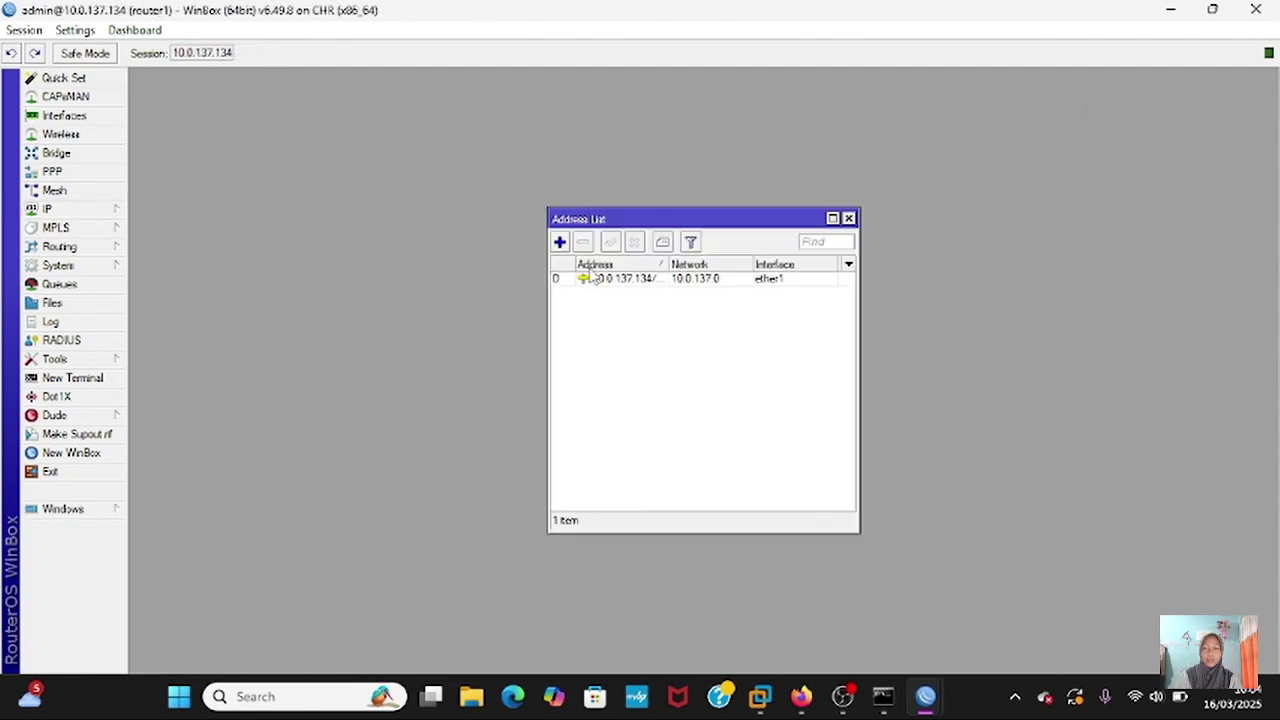
{"action": "left_click", "coordinate": [560, 242]}
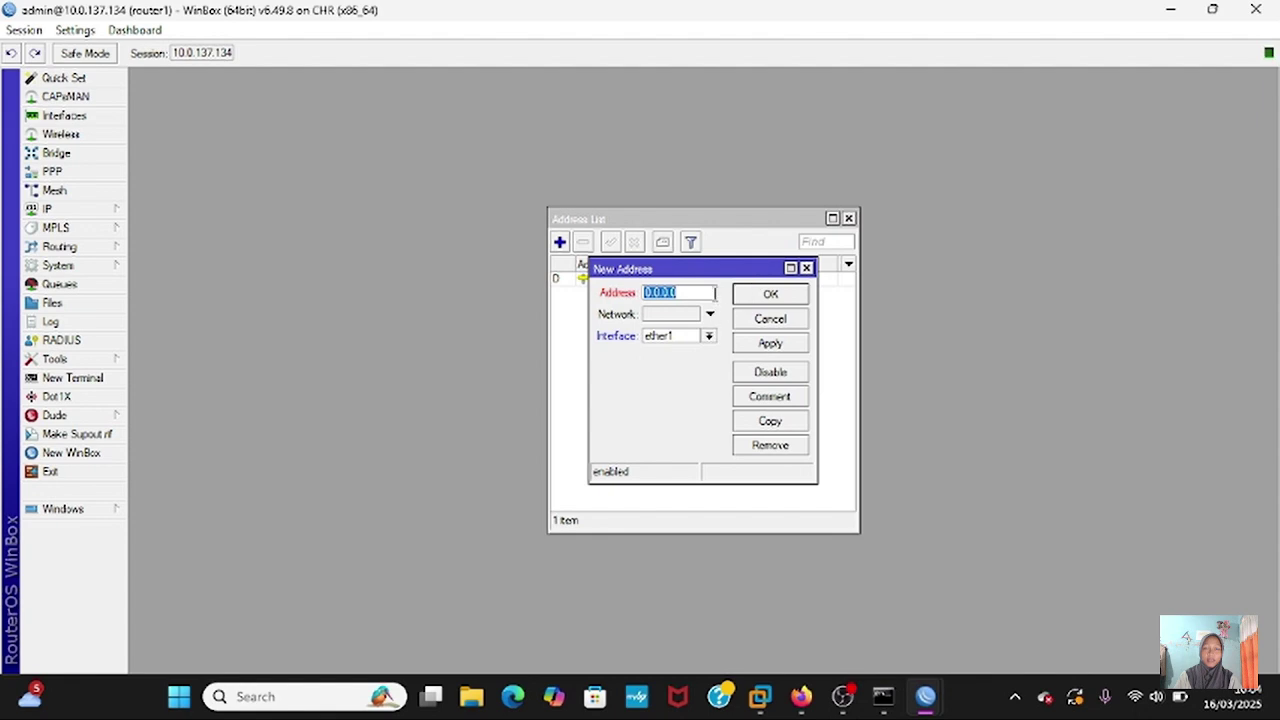
{"action": "left_click", "coordinate": [714, 292]}
{"action": "key", "text": "BackSpace"}
{"action": "key", "text": "BackSpace"}
{"action": "key", "text": "BackSpace"}
{"action": "key", "text": "BackSpace"}
{"action": "key", "text": "BackSpace"}
{"action": "key", "text": "BackSpace"}
{"action": "key", "text": "BackSpace"}
{"action": "type", "text": "192.168.1"}
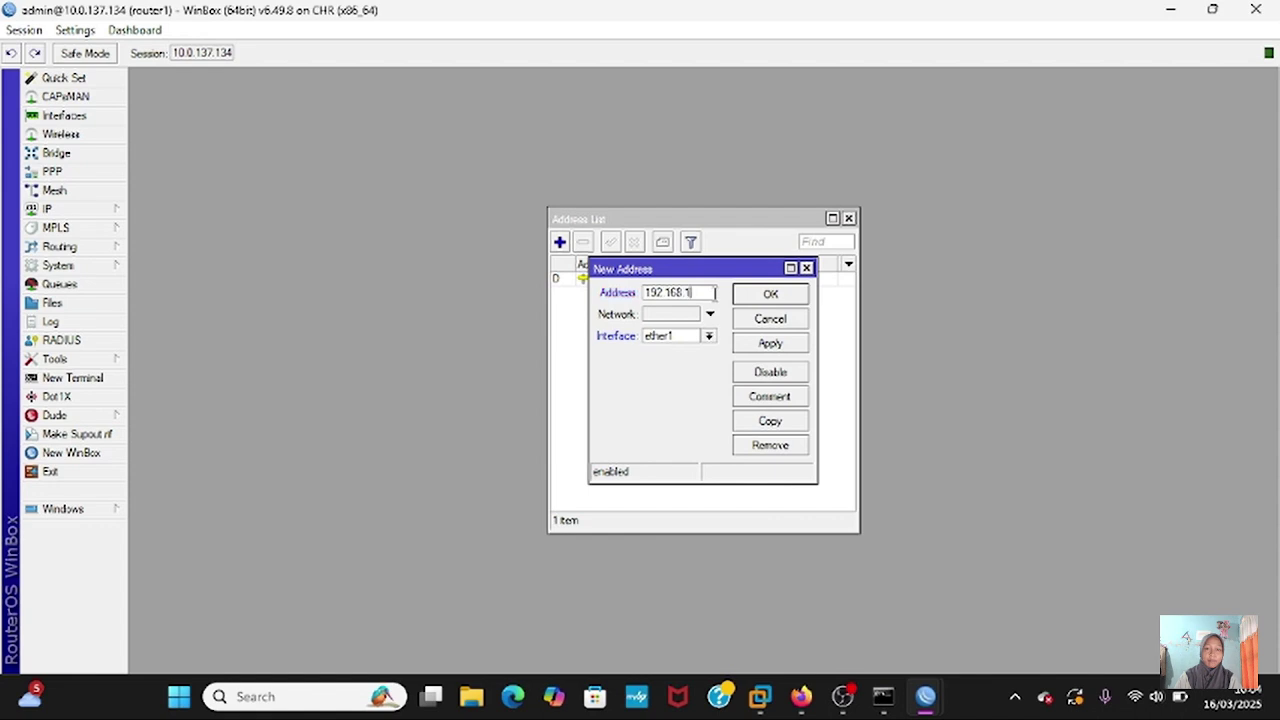
{"action": "type", "text": ".1/24"}
{"action": "left_click", "coordinate": [708, 336]}
{"action": "left_click", "coordinate": [693, 376]}
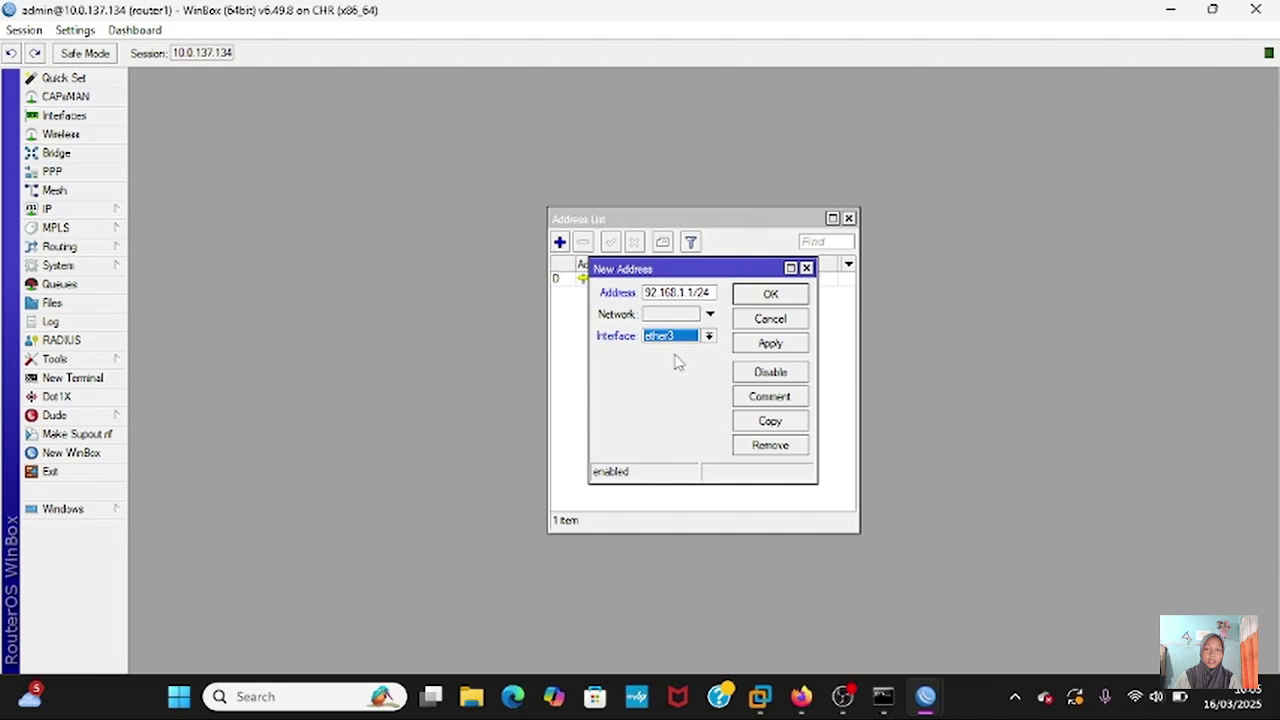
{"action": "left_click", "coordinate": [768, 343]}
{"action": "left_click", "coordinate": [806, 296]}
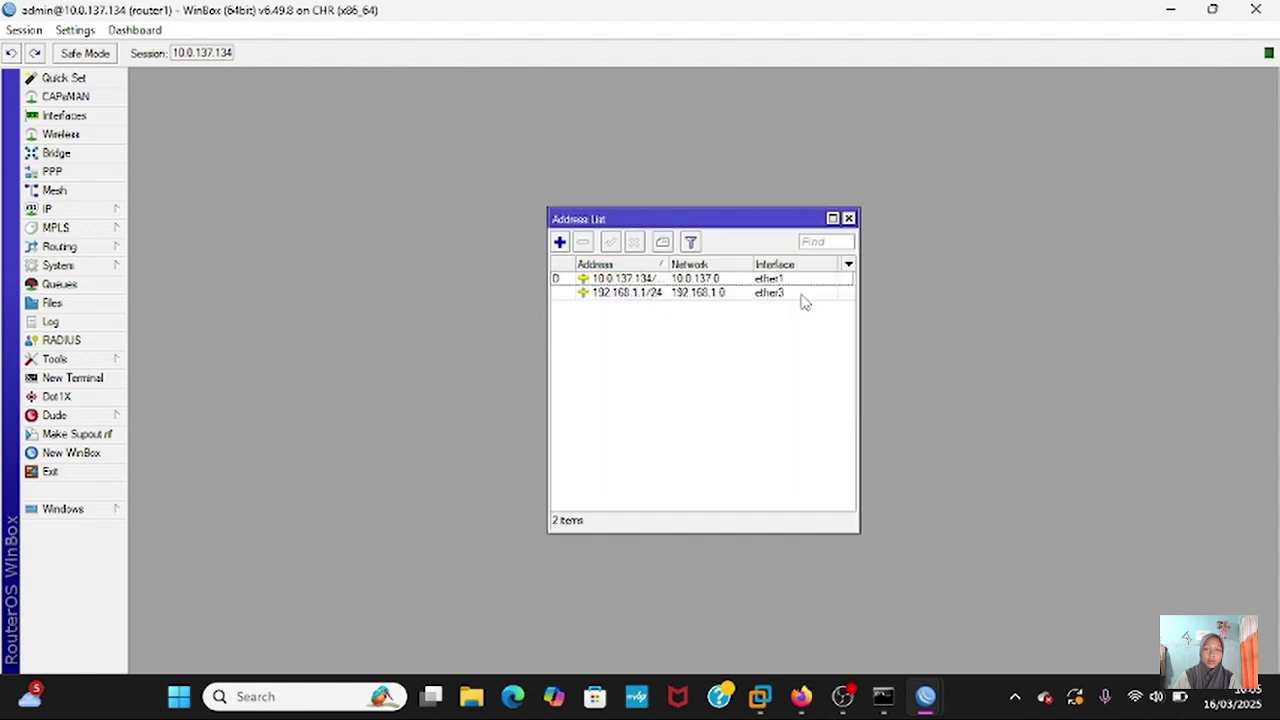
- Add 10.10.10.1/24 on ether2 to router1, then bring the router2 session to the front
{"action": "left_click", "coordinate": [561, 244]}
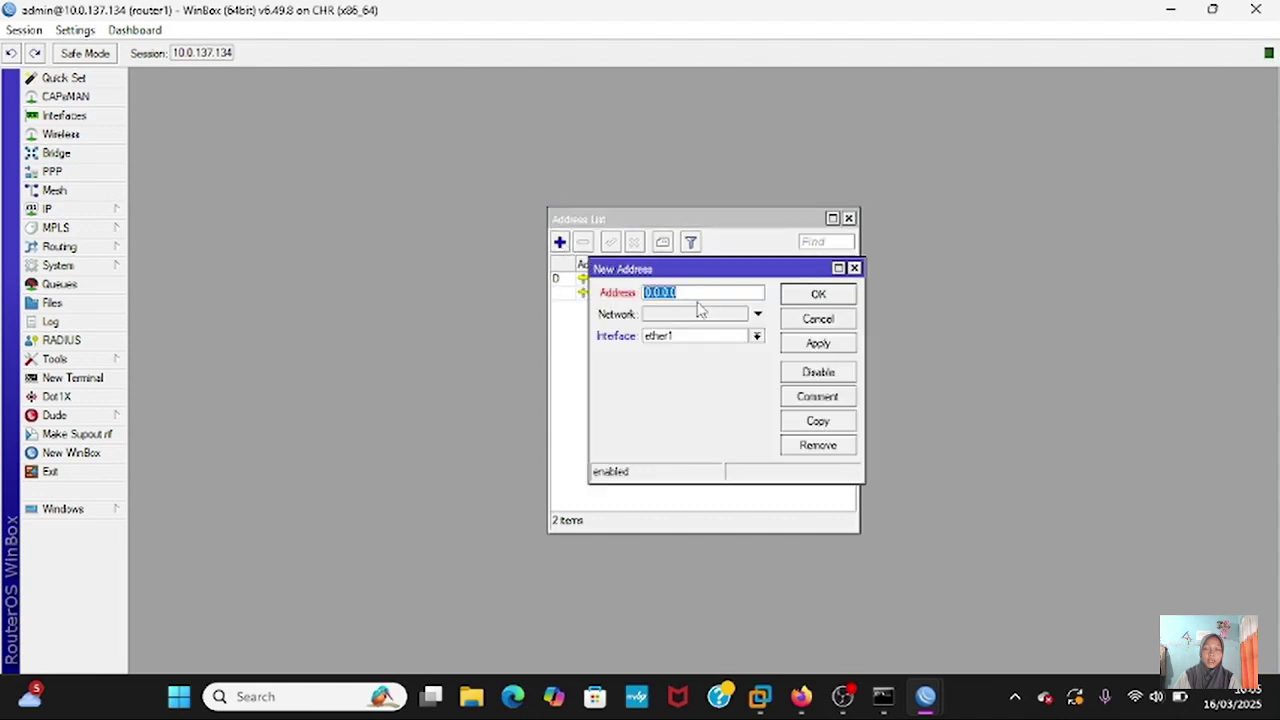
{"action": "type", "text": "10.10"}
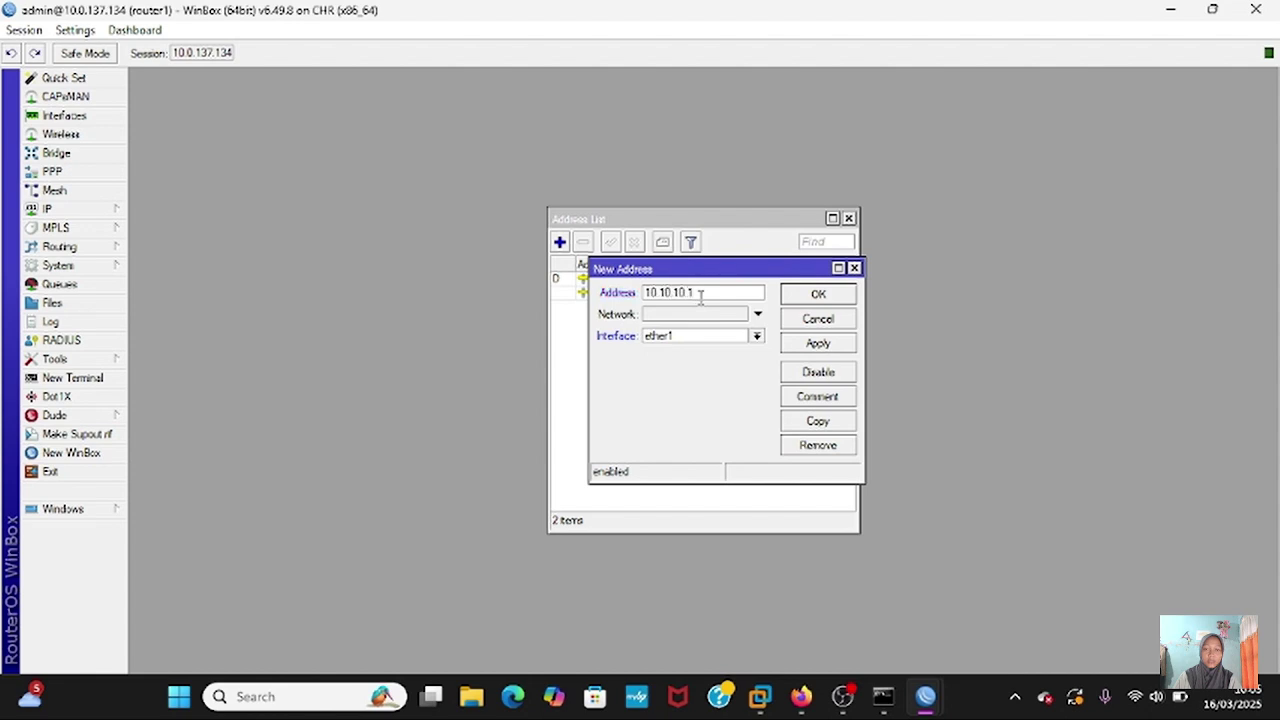
{"action": "left_click", "coordinate": [757, 336]}
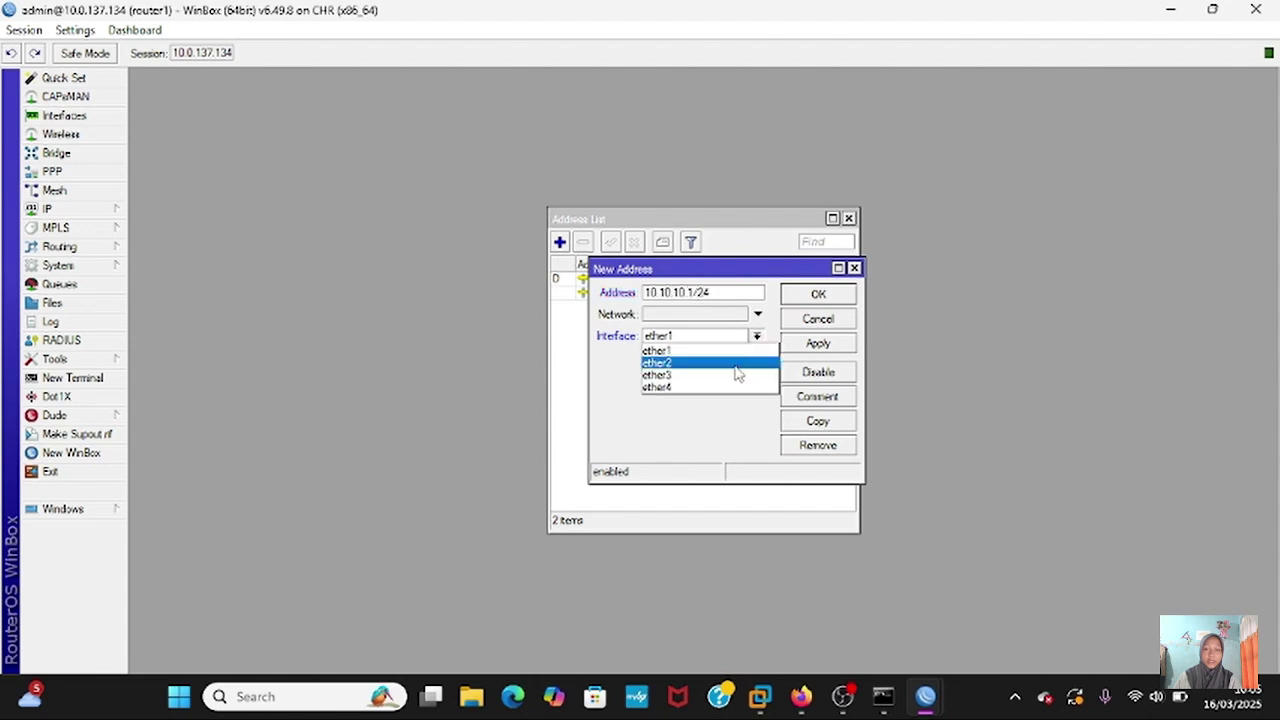
{"action": "left_click", "coordinate": [730, 369]}
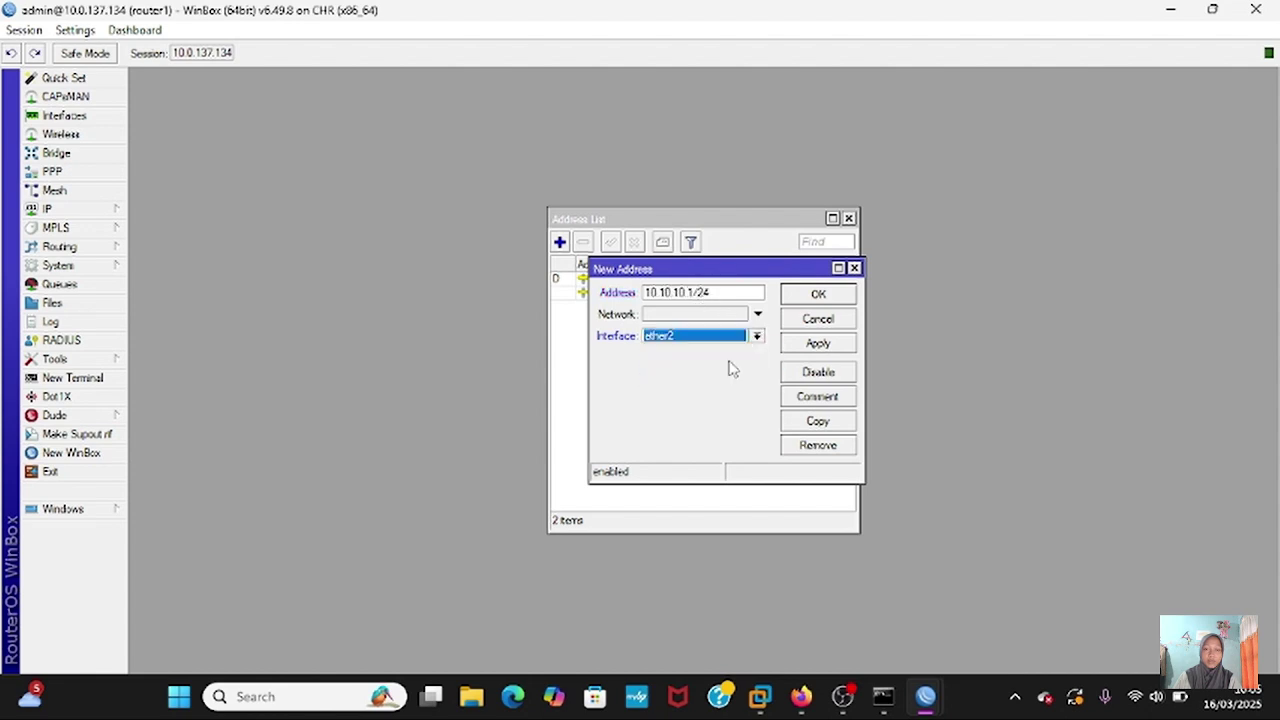
{"action": "left_click", "coordinate": [812, 346]}
{"action": "left_click", "coordinate": [817, 294]}
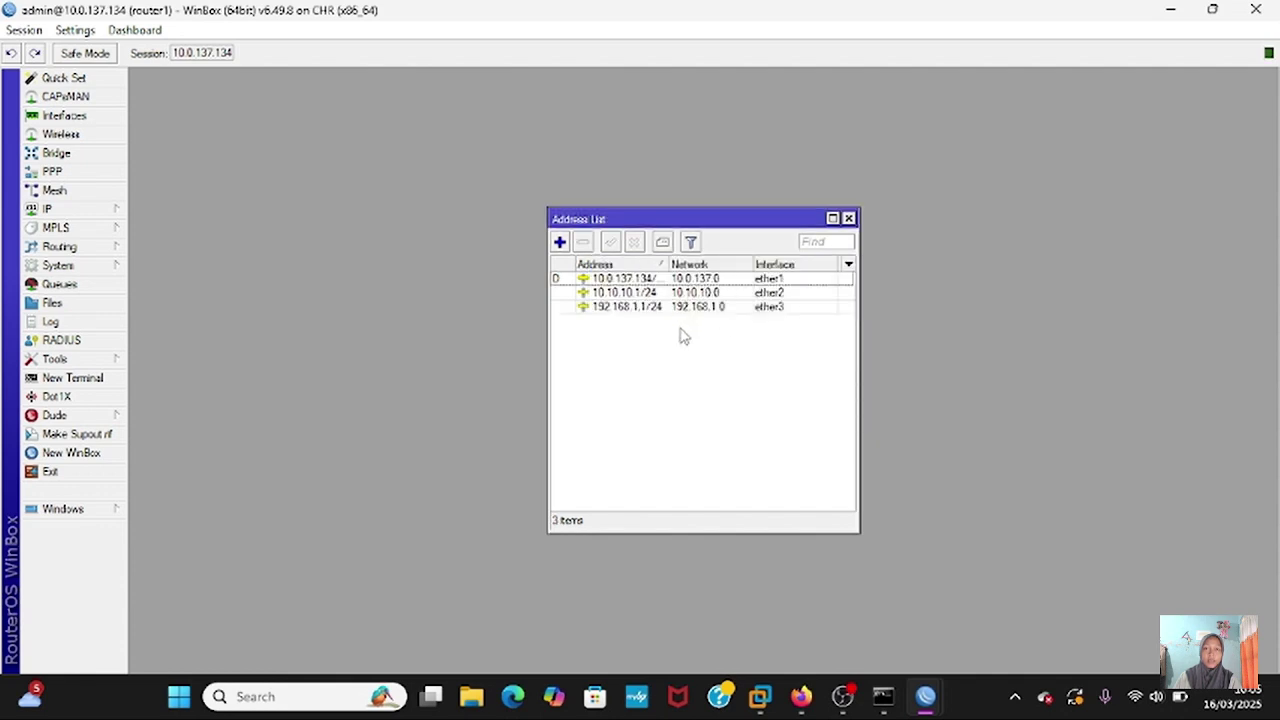
{"action": "mouse_move", "coordinate": [925, 690]}
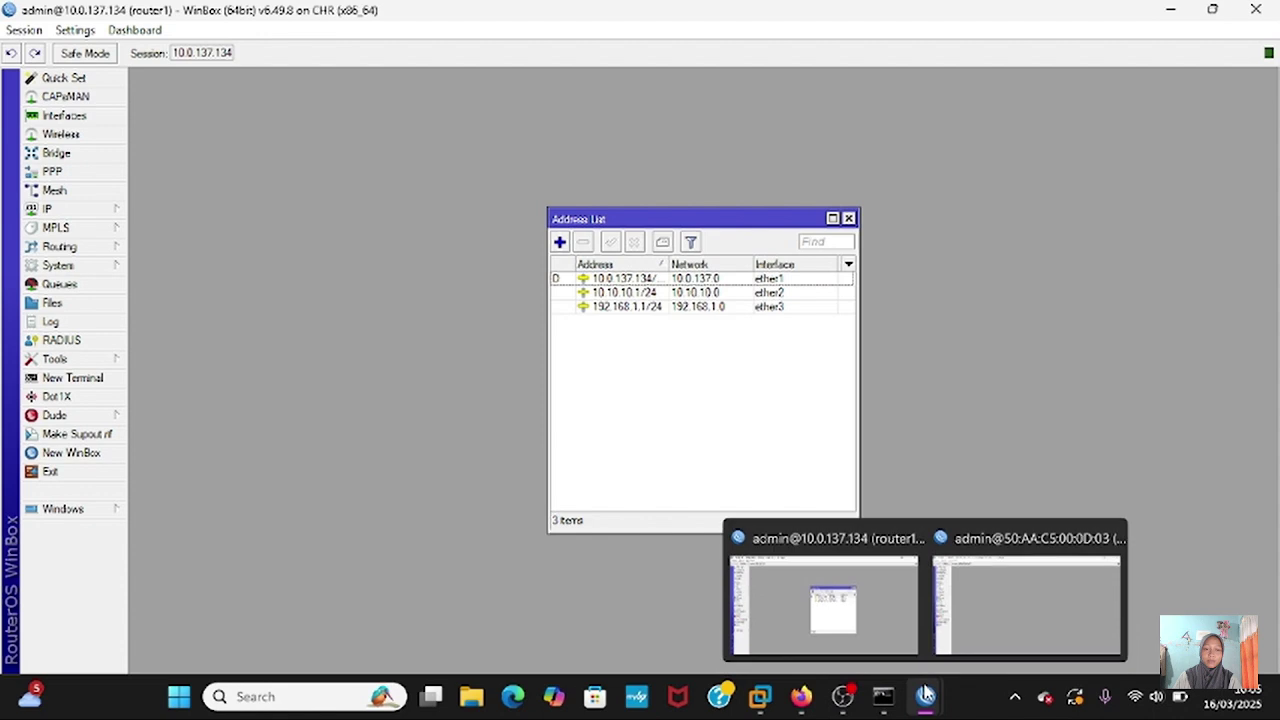
{"action": "left_click", "coordinate": [986, 615]}
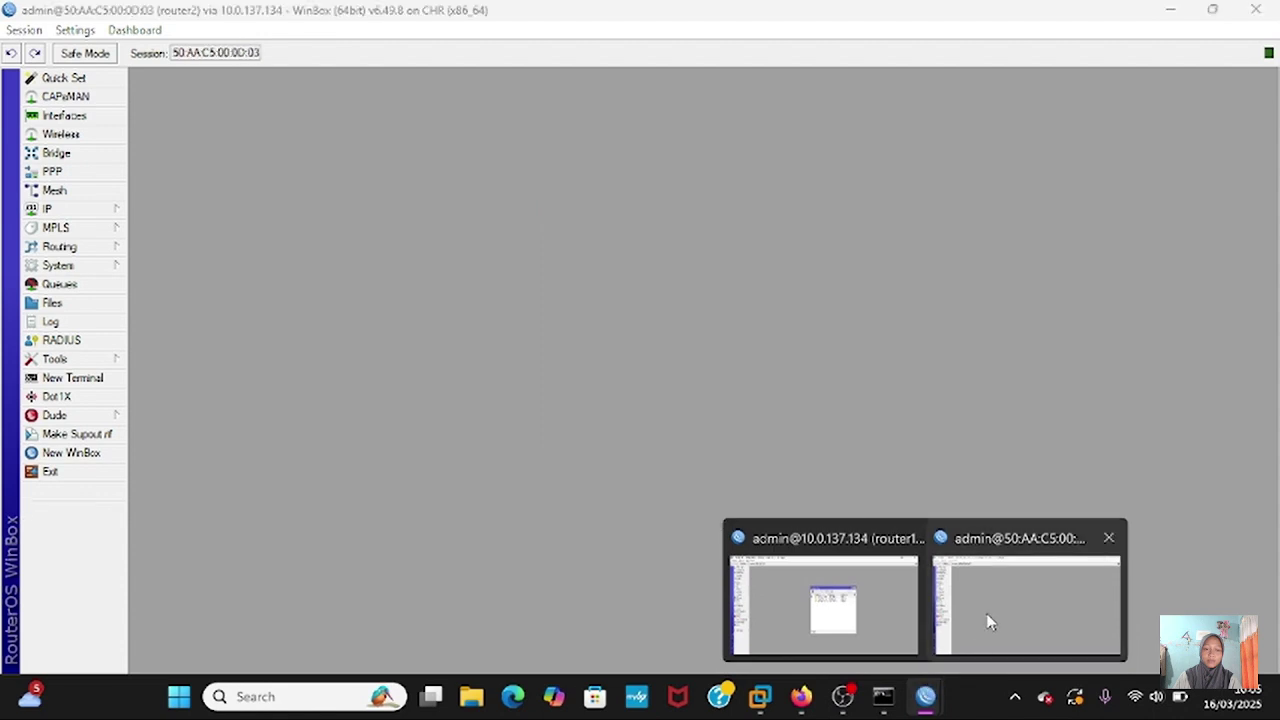
- On router2, add IP address 10.10.10.2/24 on ether1
{"action": "left_click", "coordinate": [85, 212]}
{"action": "left_click", "coordinate": [160, 234]}
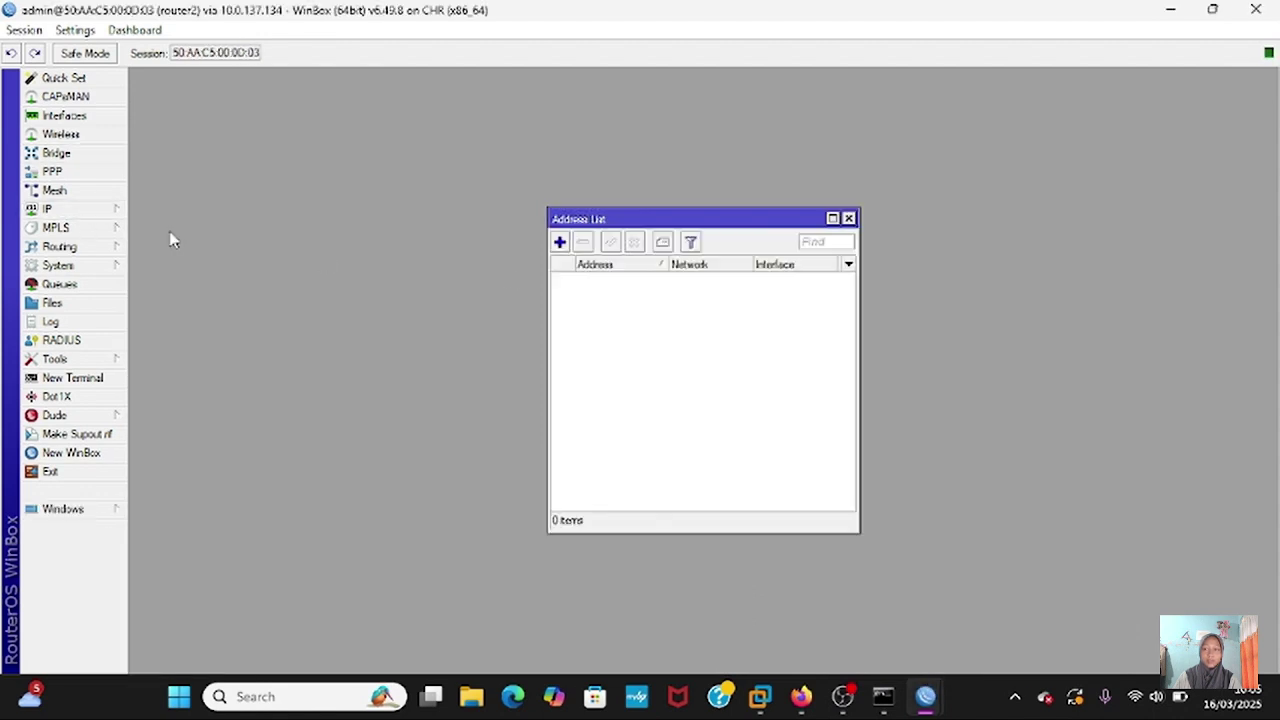
{"action": "left_click", "coordinate": [559, 243]}
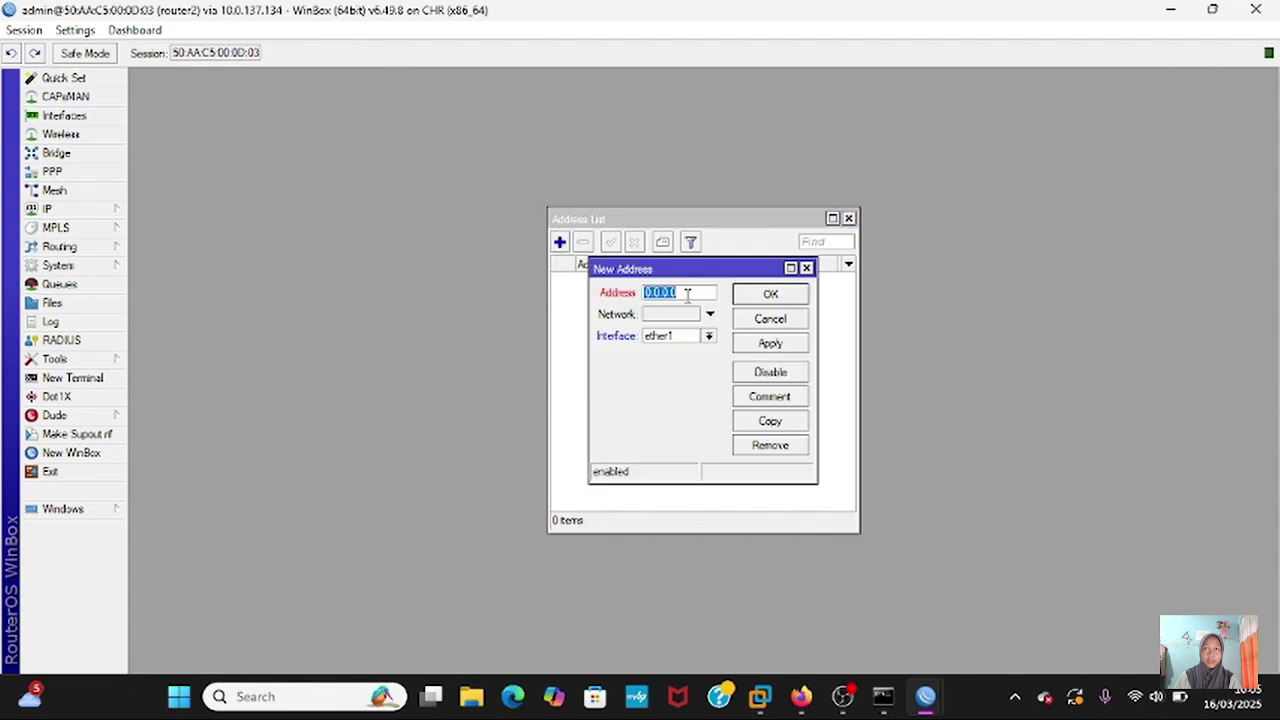
{"action": "key", "text": "BackSpace"}
{"action": "type", "text": "10.10"}
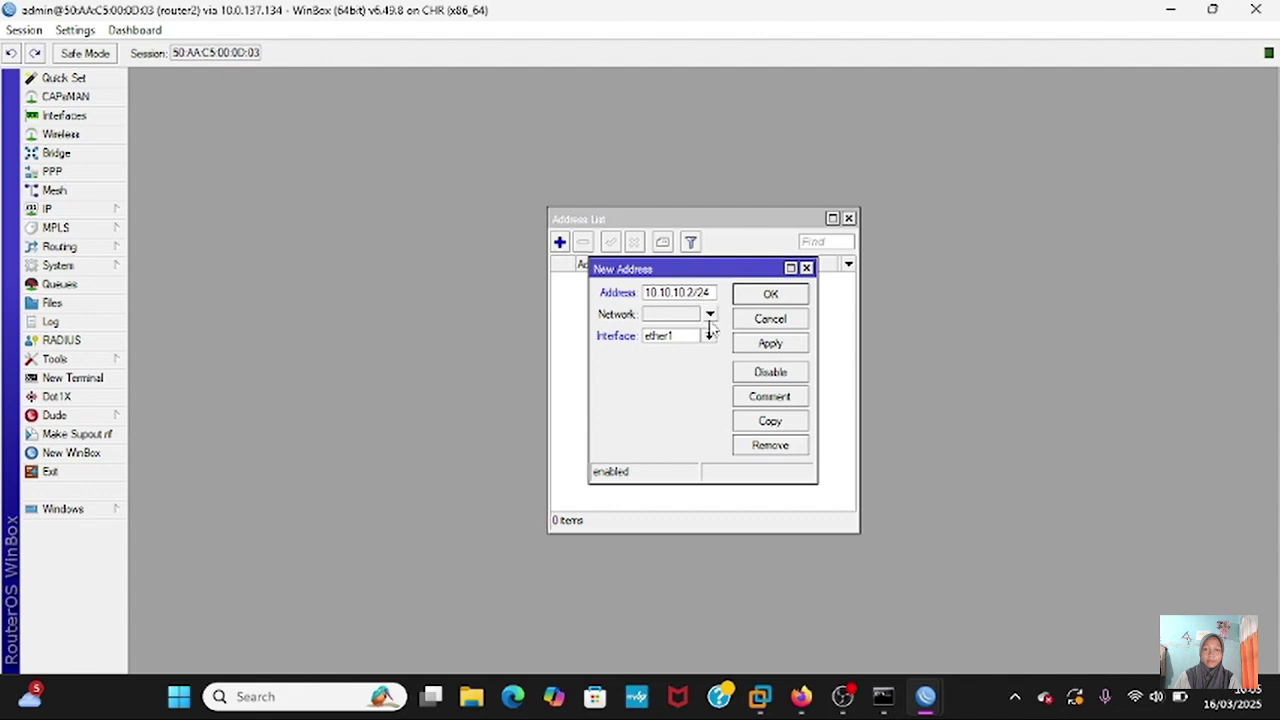
{"action": "left_click", "coordinate": [766, 344]}
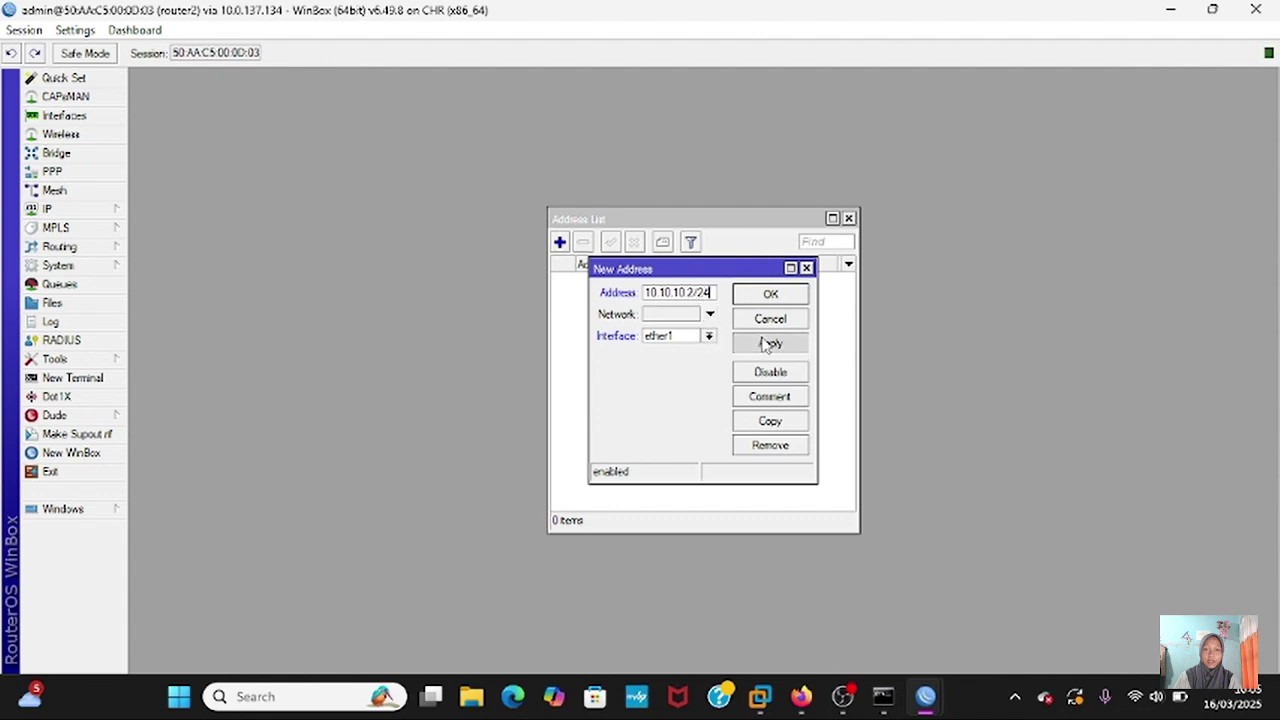
{"action": "left_click", "coordinate": [795, 296]}
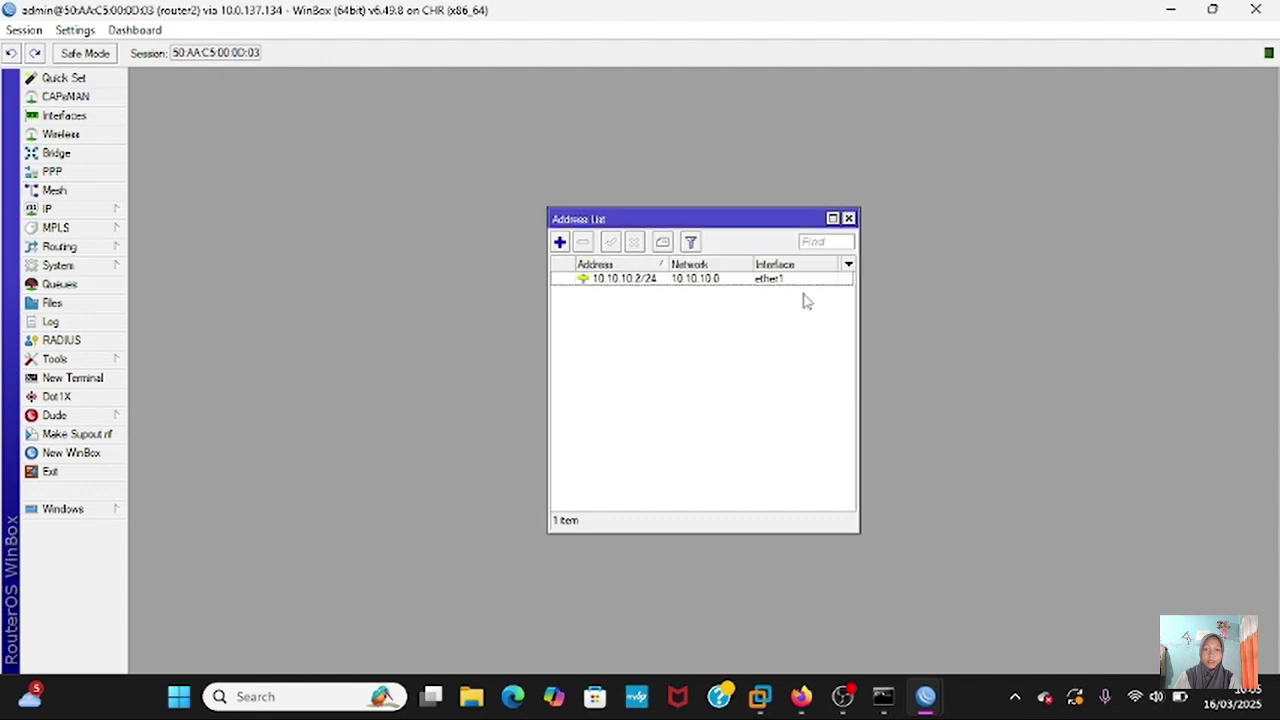
- Add 192.168.2.1/24 on ether2 to router2 and close its address list
{"action": "left_click", "coordinate": [561, 243]}
{"action": "key", "text": "BackSpace"}
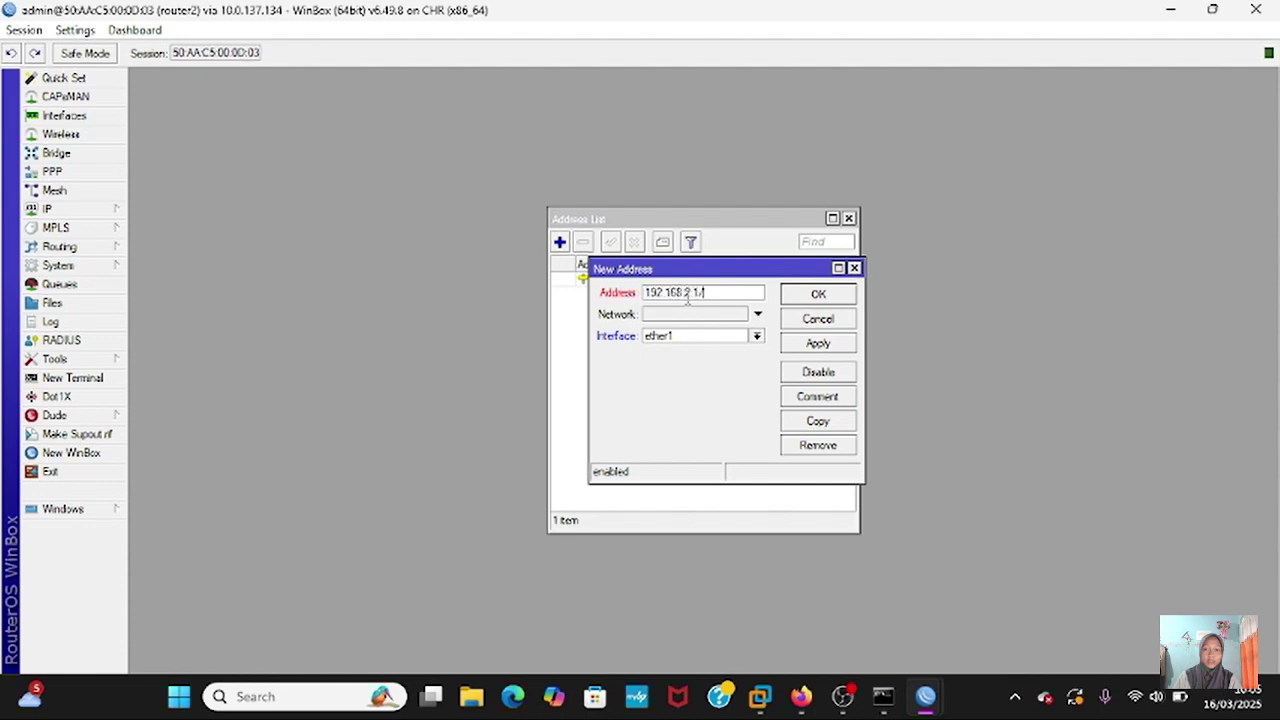
{"action": "left_click", "coordinate": [757, 336]}
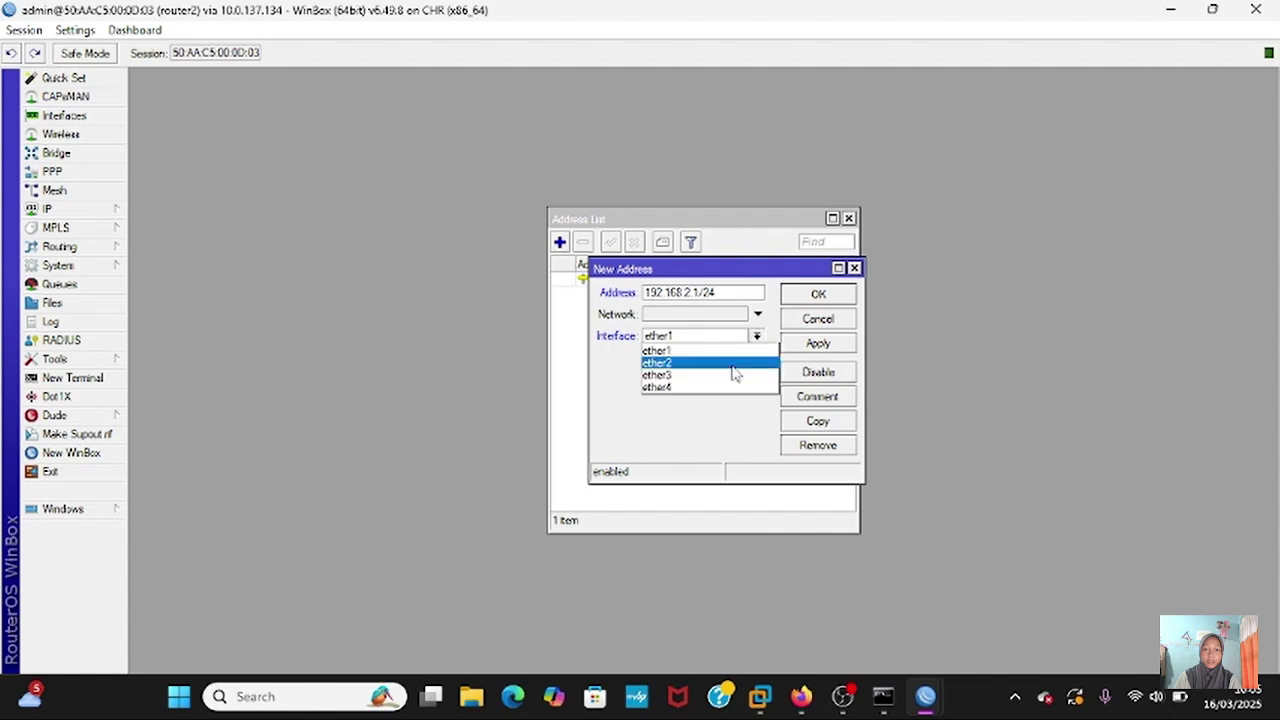
{"action": "left_click", "coordinate": [727, 368]}
{"action": "left_click", "coordinate": [800, 347]}
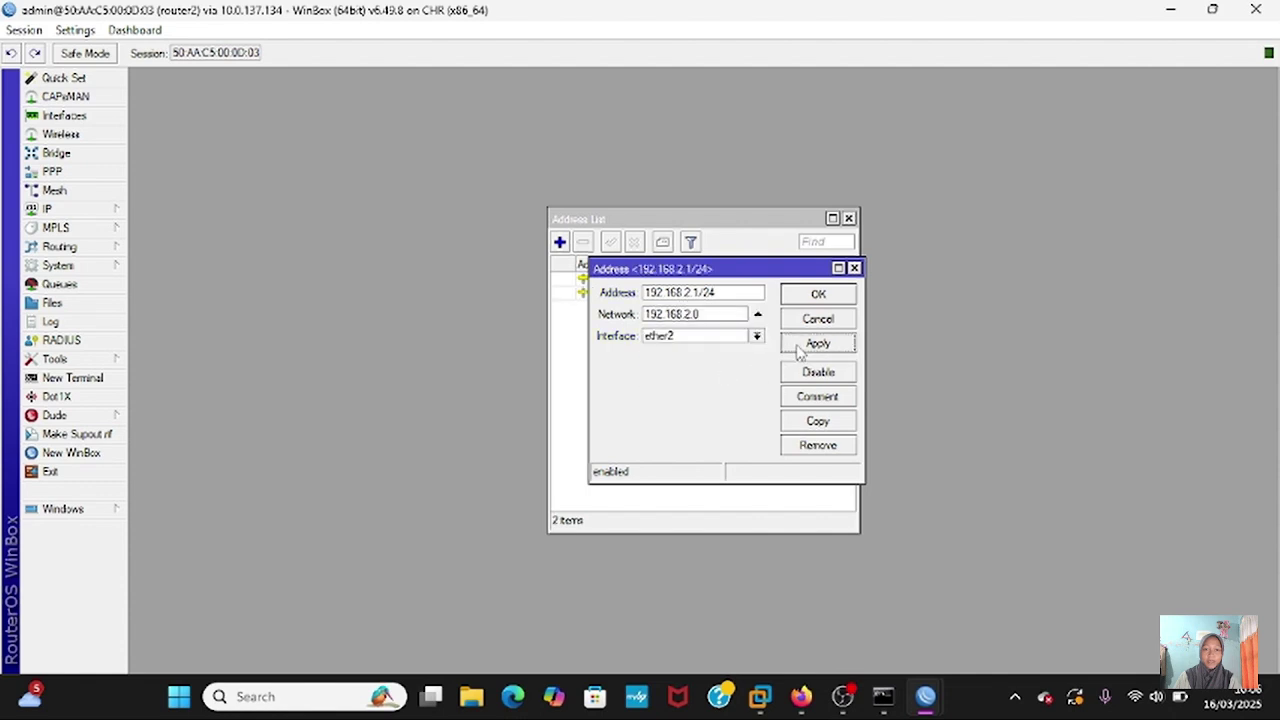
{"action": "left_click", "coordinate": [837, 299]}
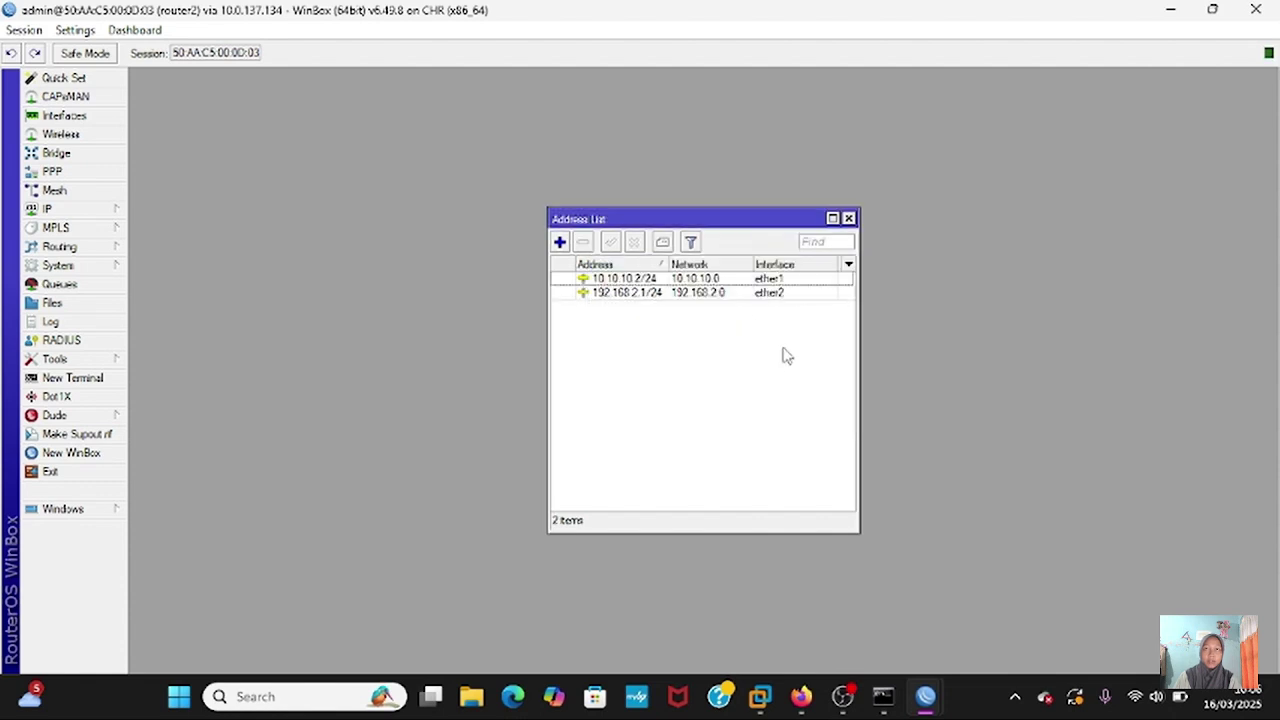
{"action": "left_click", "coordinate": [848, 218]}
- On router1, add a static route to 192.168.2.0/24 via gateway 10.10.10.2
{"action": "mouse_move", "coordinate": [922, 692]}
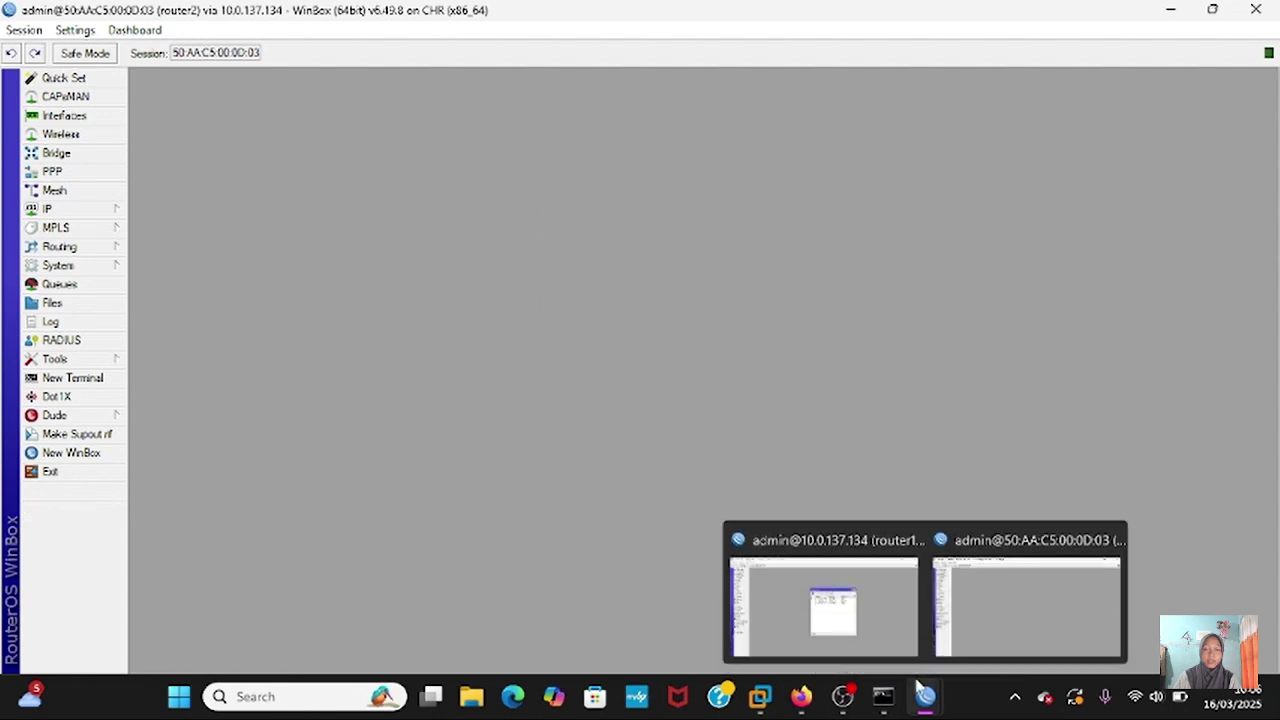
{"action": "left_click", "coordinate": [896, 616]}
{"action": "left_click", "coordinate": [47, 208]}
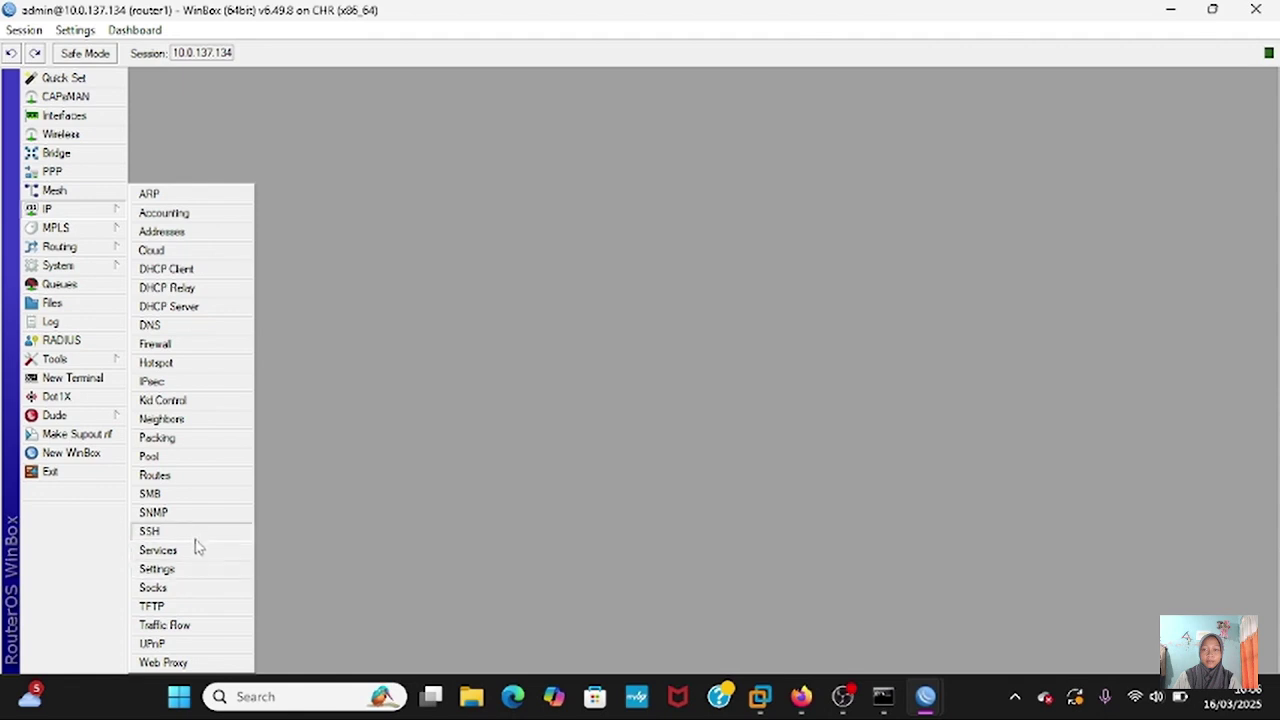
{"action": "left_click", "coordinate": [160, 476]}
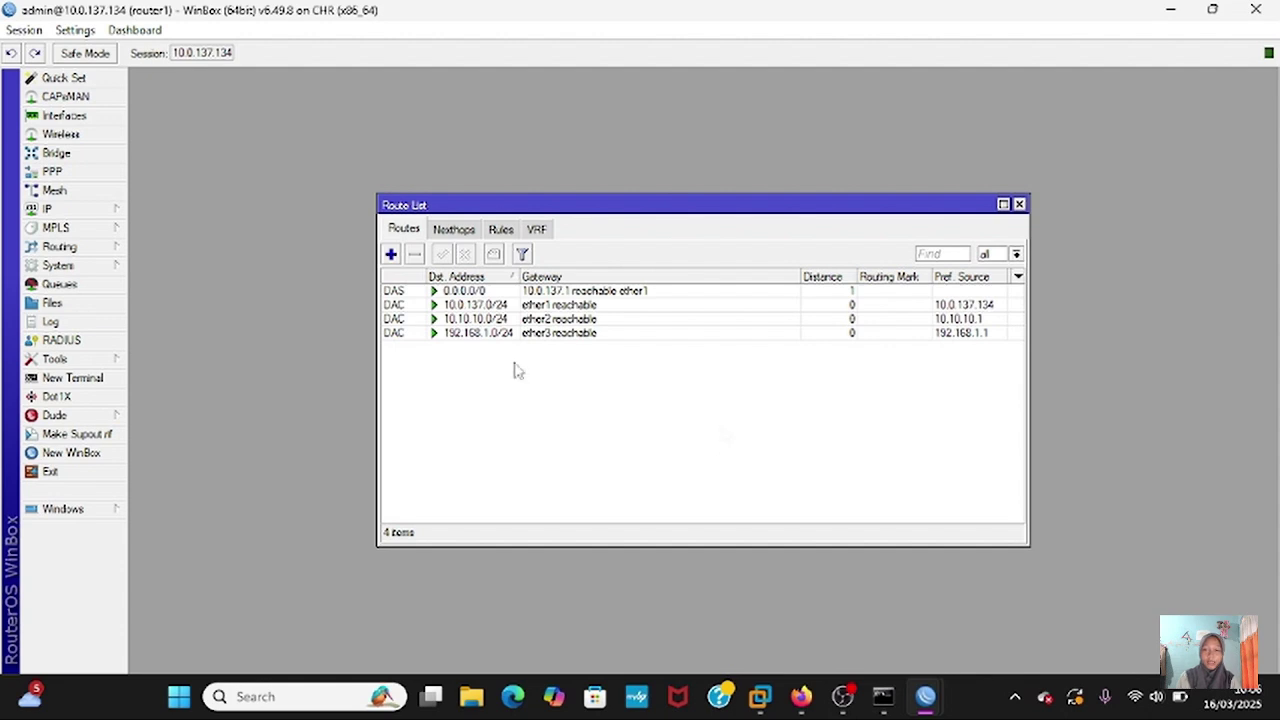
{"action": "left_click", "coordinate": [391, 254]}
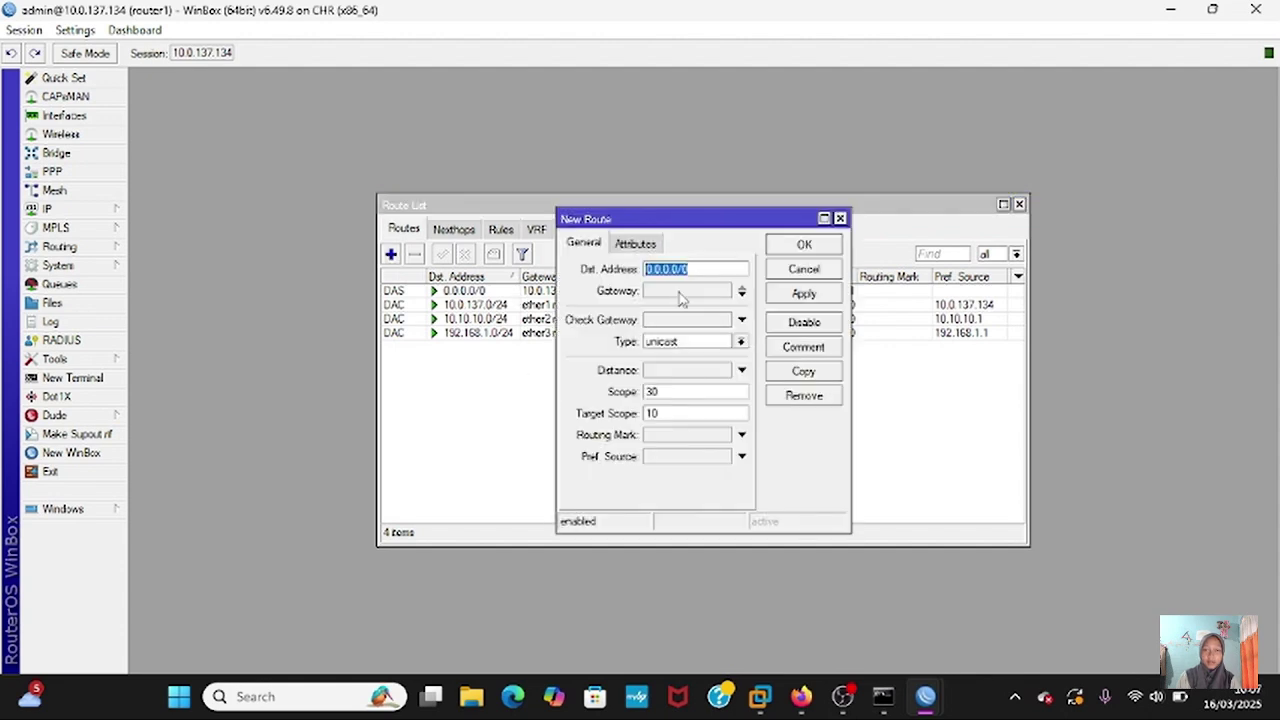
{"action": "key", "text": "BackSpace"}
{"action": "type", "text": "192"}
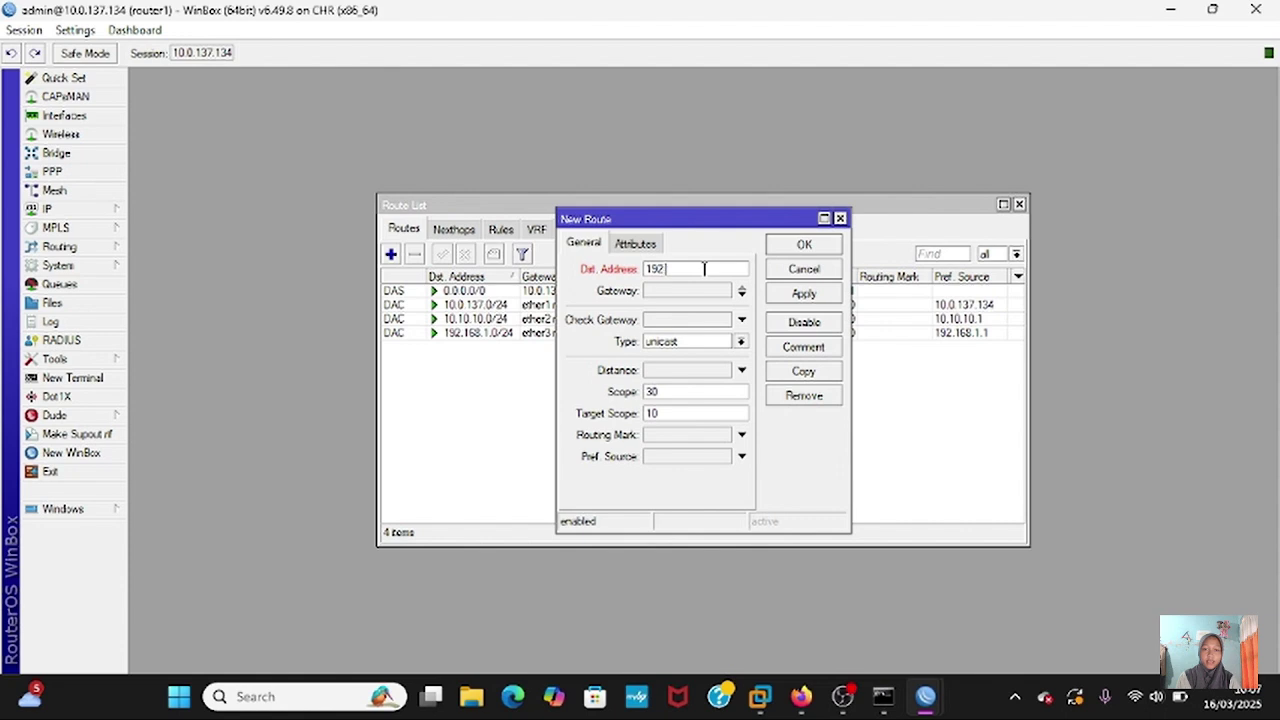
{"action": "type", "text": ".168.2.0/"}
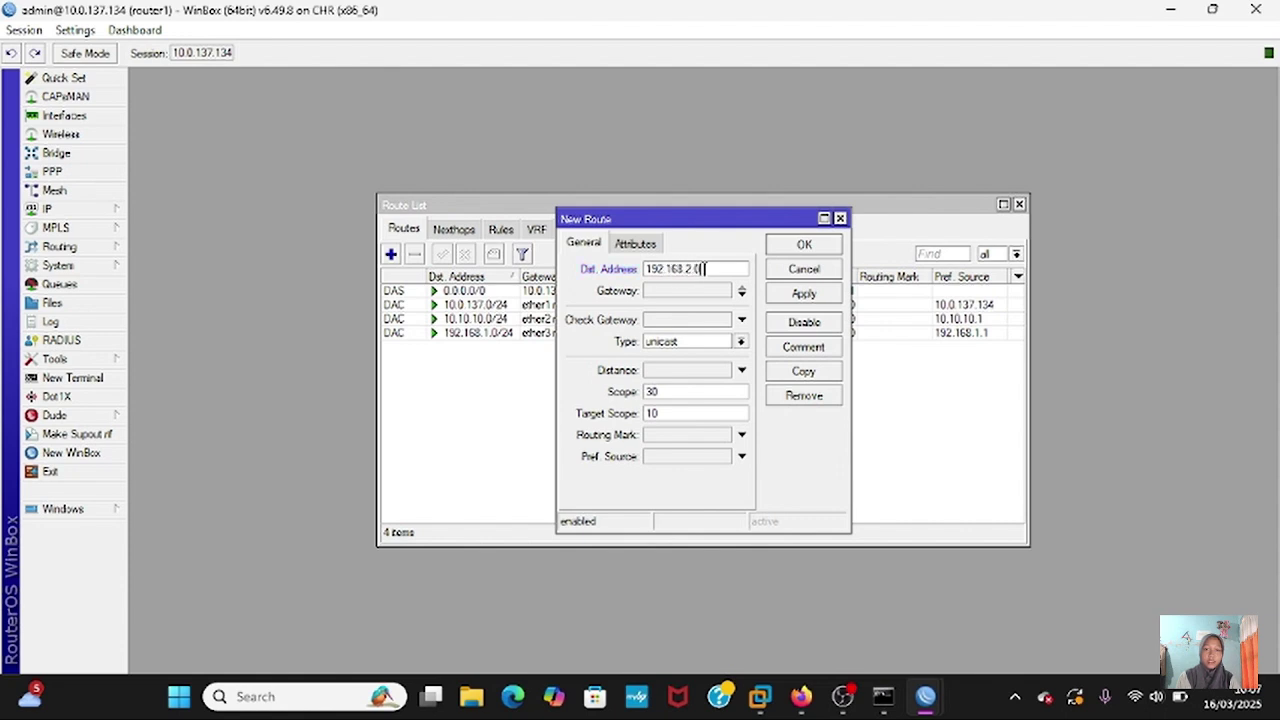
{"action": "type", "text": "24"}
{"action": "left_click", "coordinate": [699, 291]}
{"action": "type", "text": "10."}
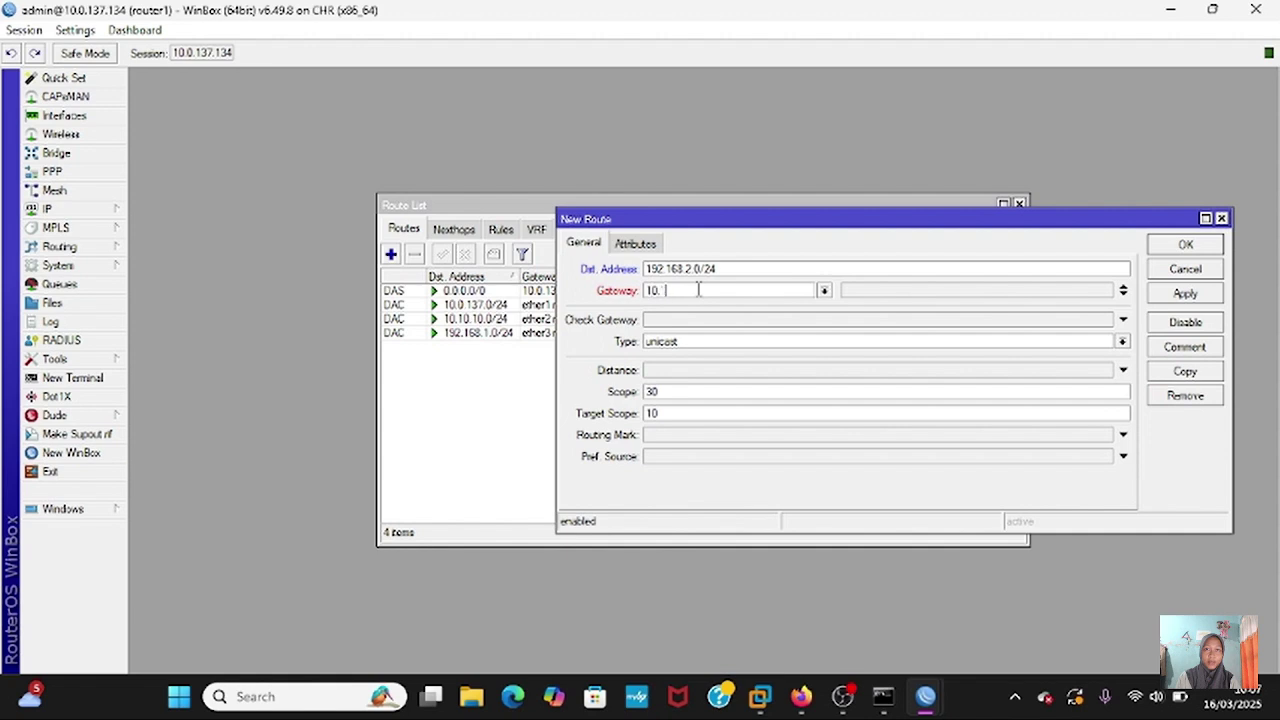
{"action": "type", "text": "10.10.2"}
{"action": "left_click", "coordinate": [1186, 293]}
{"action": "left_click", "coordinate": [1189, 248]}
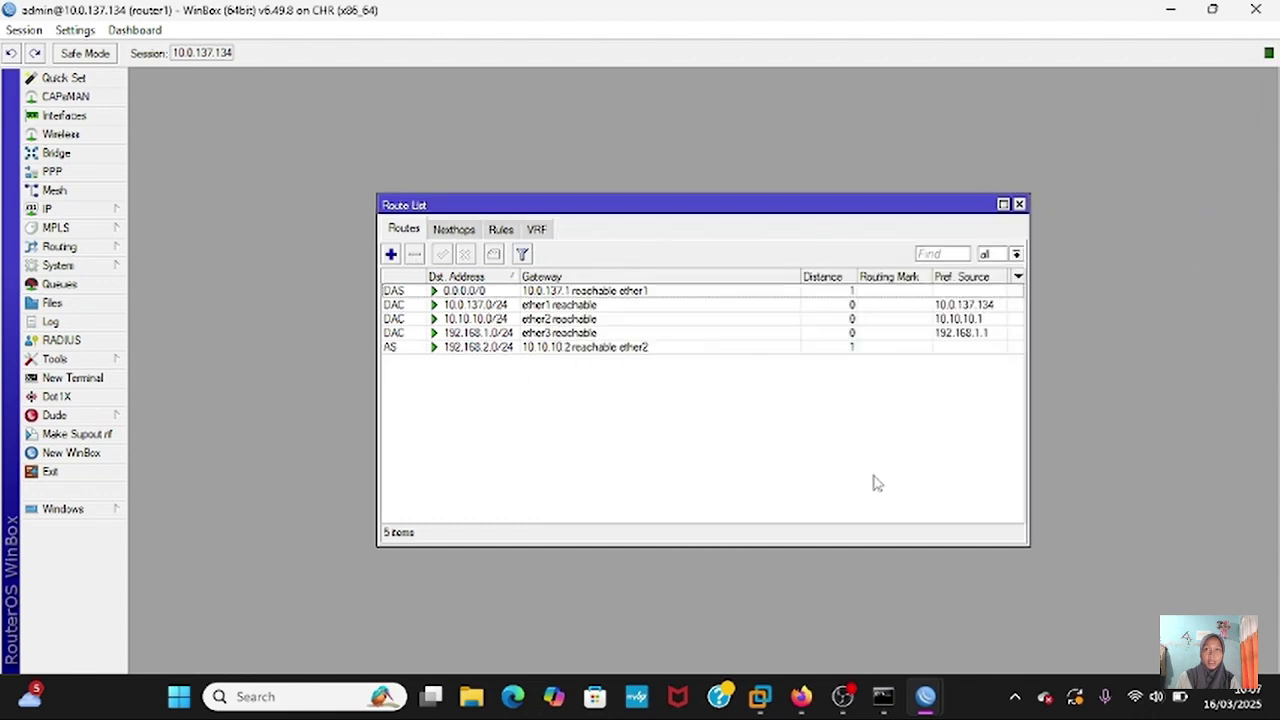
- On router2, add a static route to 192.168.1.0/24 via gateway 10.10.10.1
{"action": "mouse_move", "coordinate": [928, 690]}
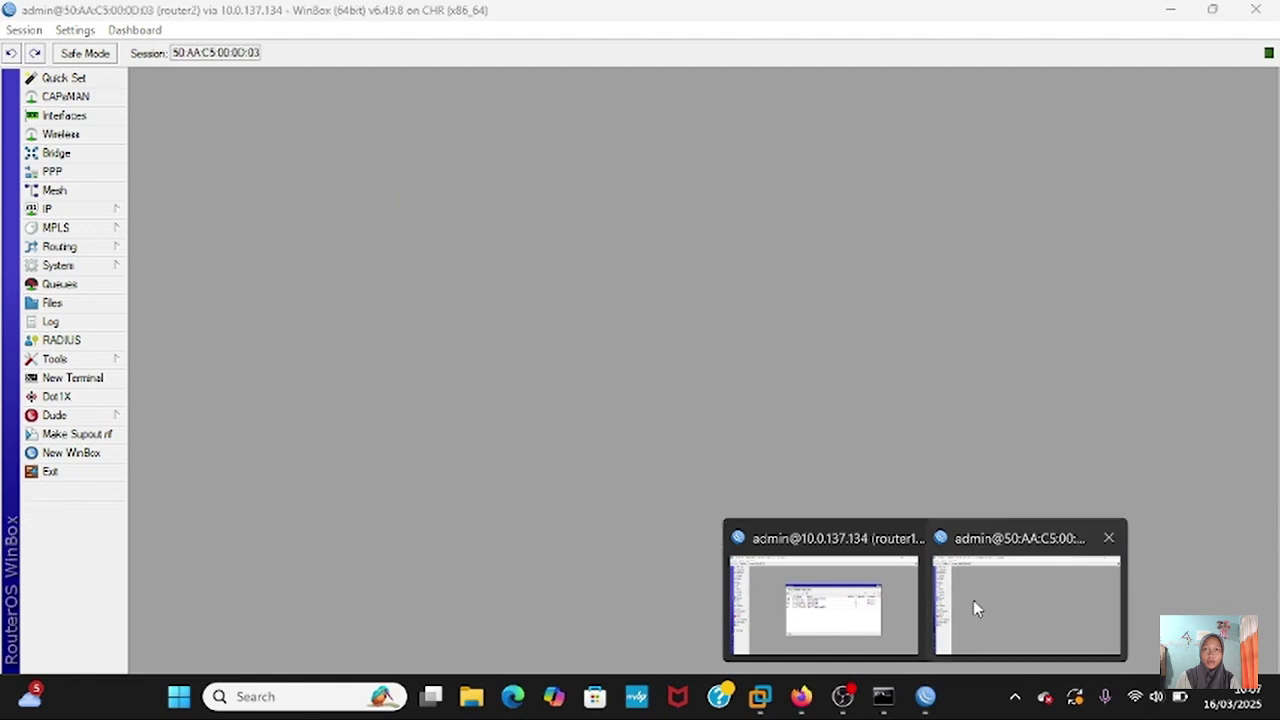
{"action": "left_click", "coordinate": [973, 600]}
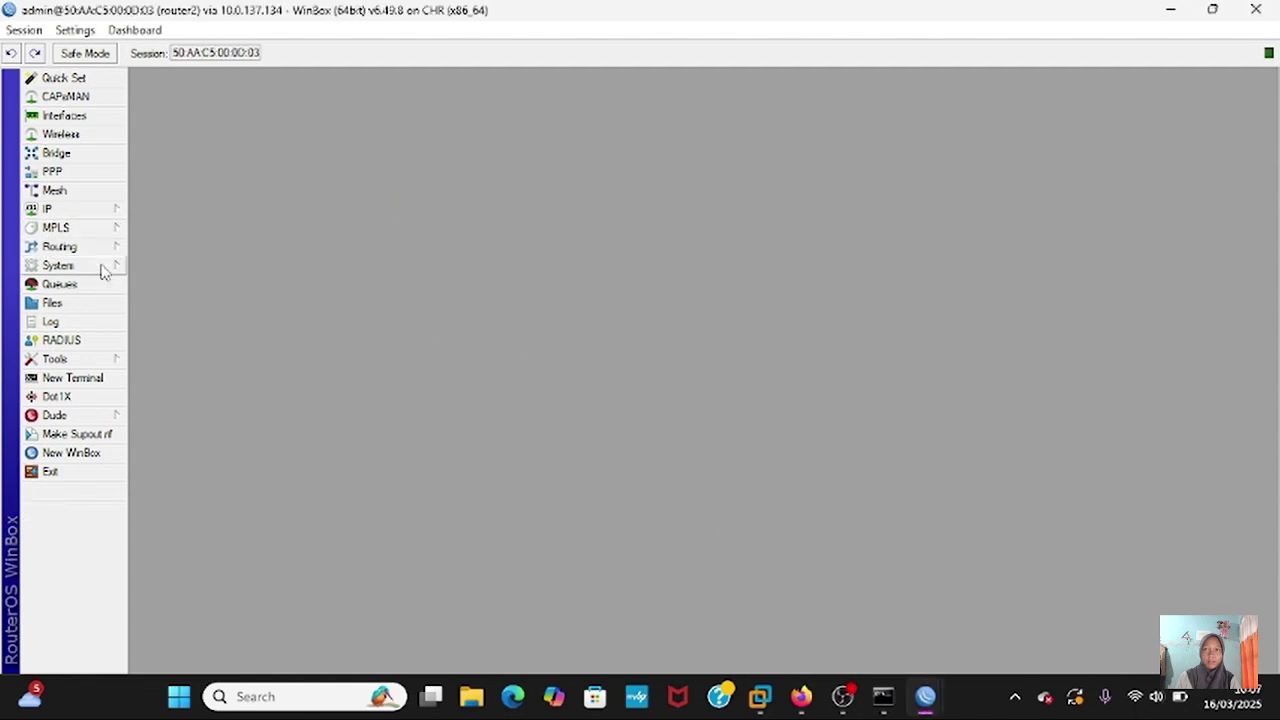
{"action": "left_click", "coordinate": [100, 220]}
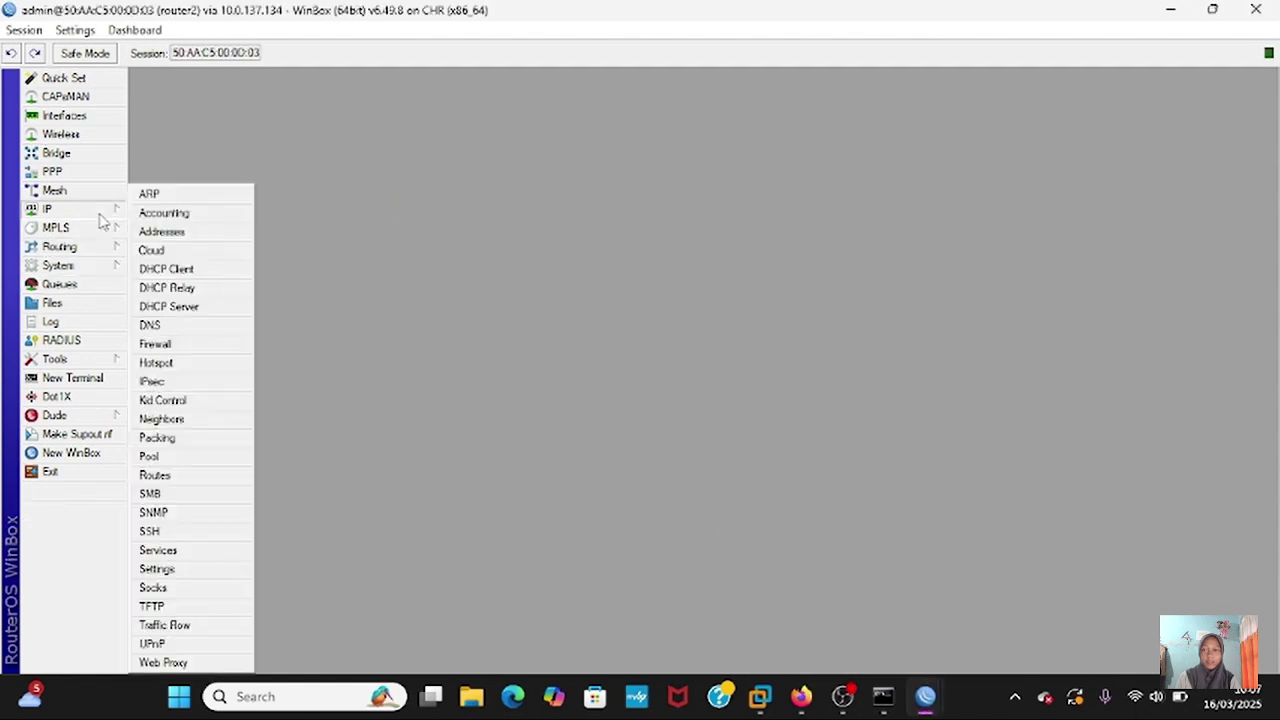
{"action": "left_click", "coordinate": [155, 476]}
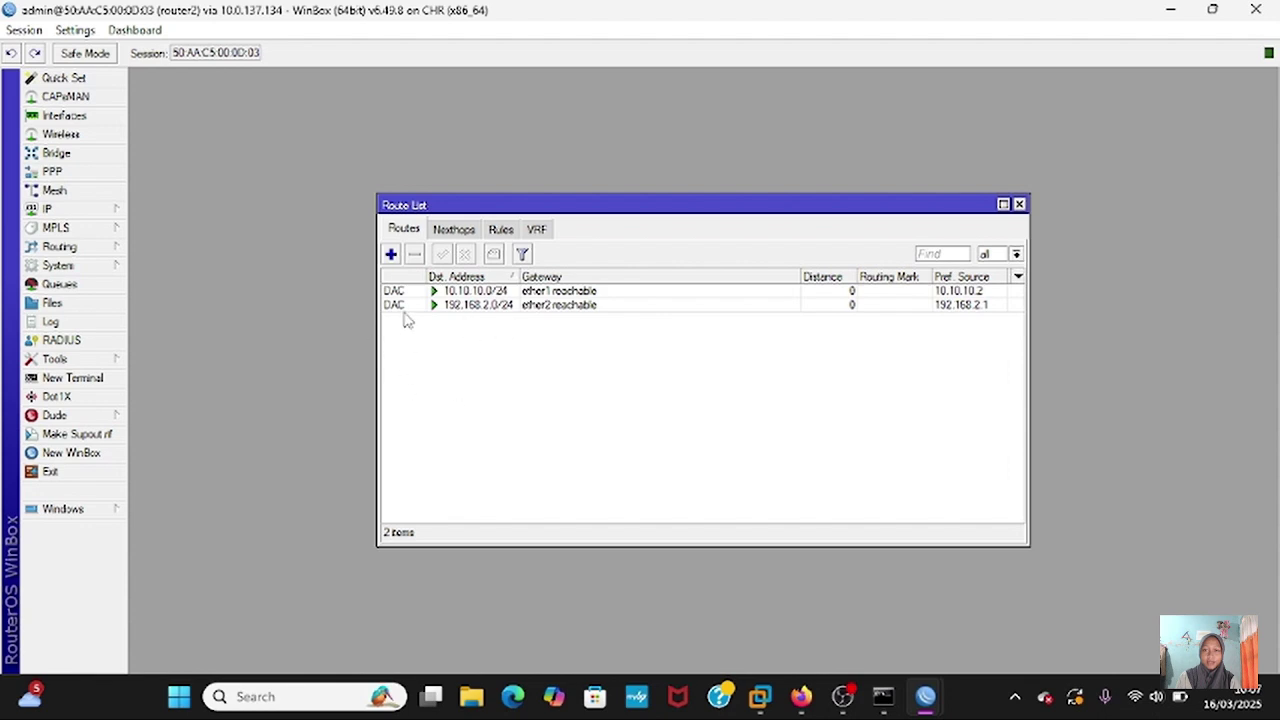
{"action": "left_click", "coordinate": [390, 254]}
{"action": "left_click", "coordinate": [693, 268]}
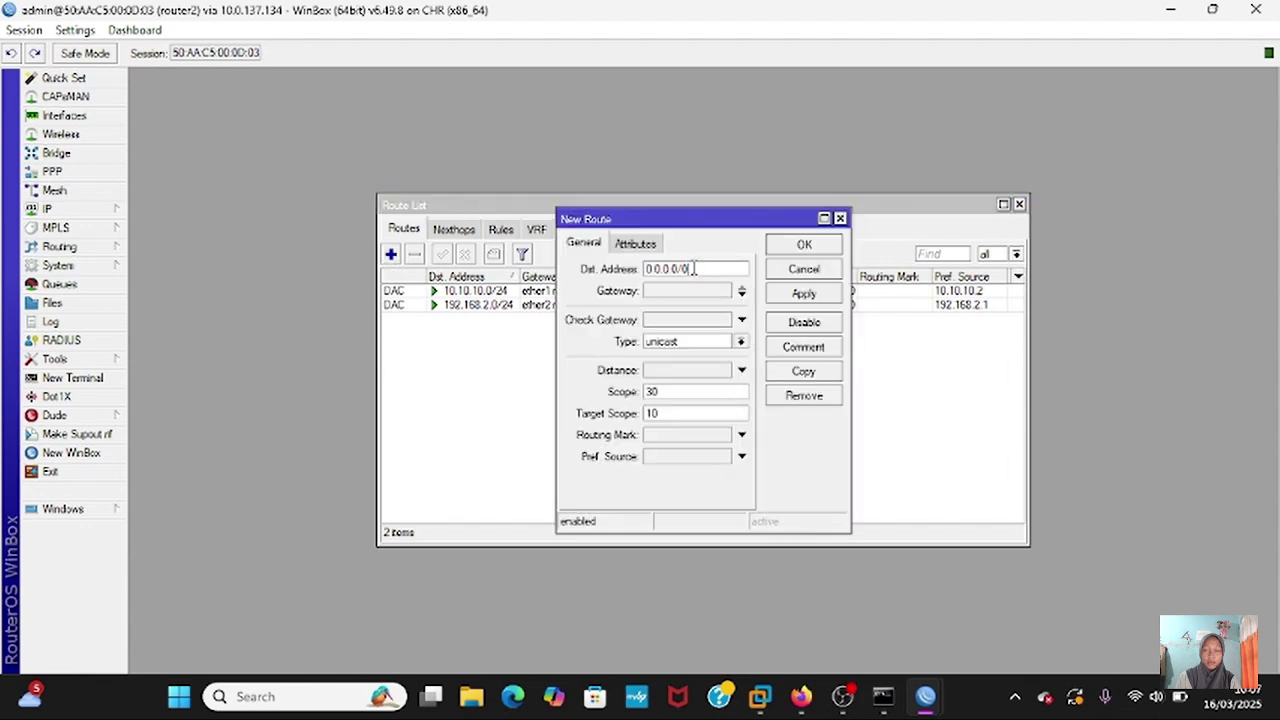
{"action": "key", "text": "BackSpace"}
{"action": "key", "text": "BackSpace"}
{"action": "key", "text": "BackSpace"}
{"action": "key", "text": "BackSpace"}
{"action": "key", "text": "BackSpace"}
{"action": "key", "text": "BackSpace"}
{"action": "type", "text": "192.168.1.0/24"}
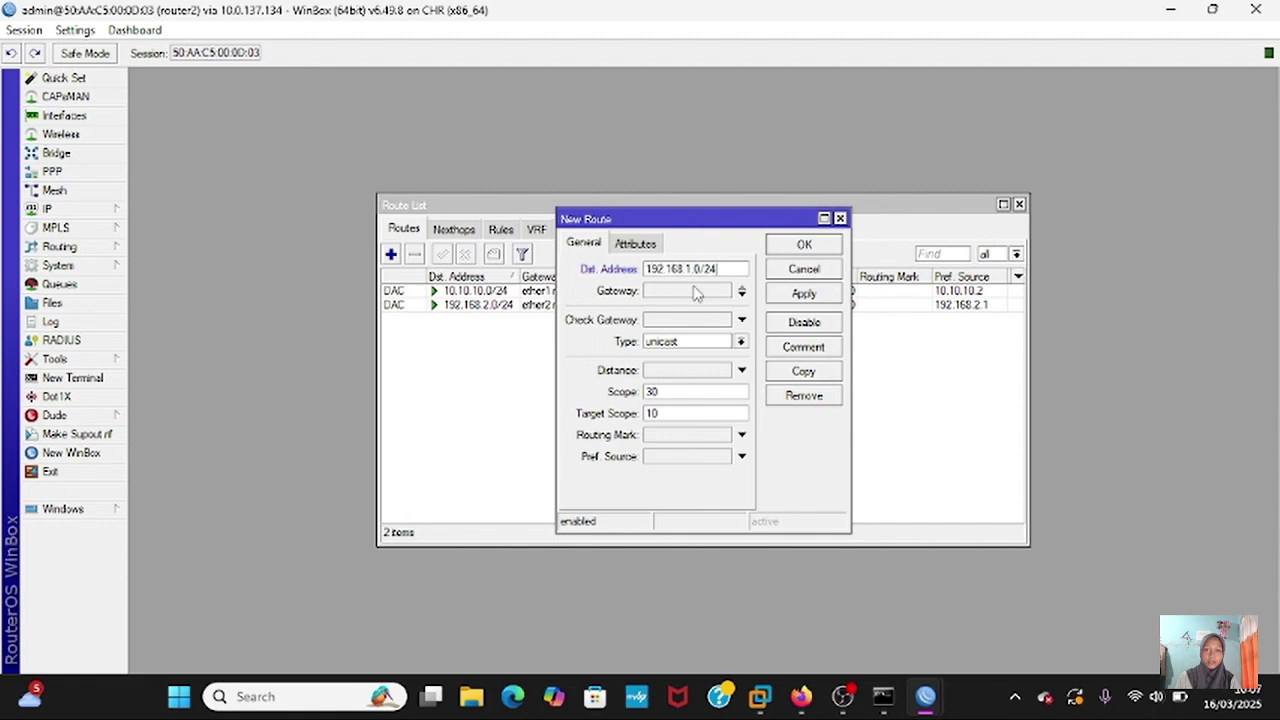
{"action": "left_click", "coordinate": [695, 290]}
{"action": "key", "text": "BackSpace"}
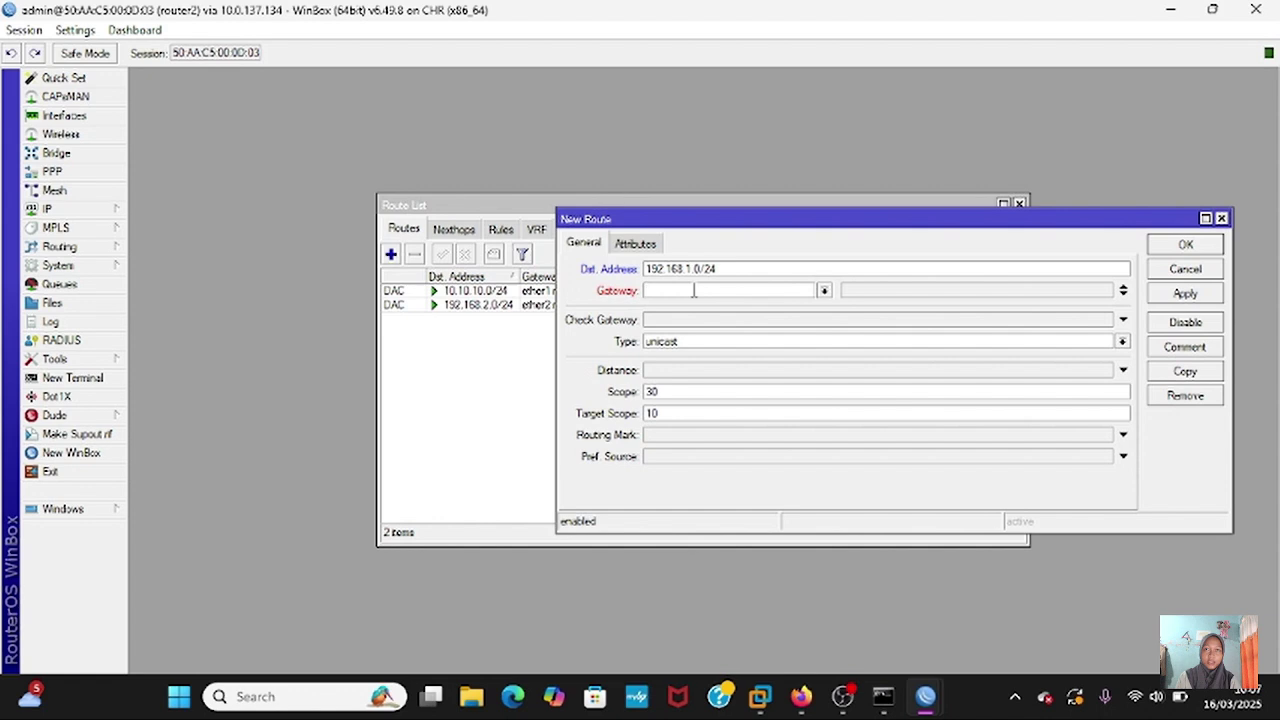
{"action": "type", "text": "10.10.10.1"}
{"action": "left_click", "coordinate": [1185, 293]}
{"action": "left_click", "coordinate": [1186, 246]}
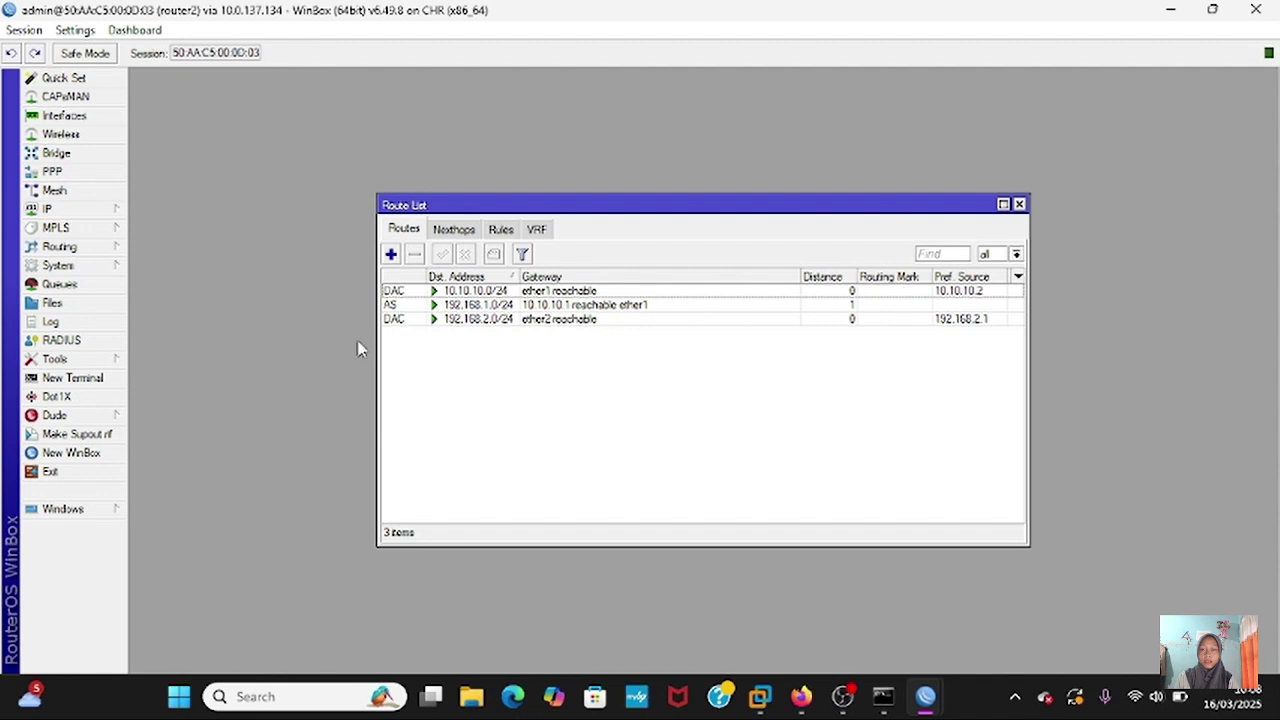
- From a router2 terminal, ping 192.168.1.1 and get 3 of 3 replies
{"action": "left_click", "coordinate": [90, 378]}
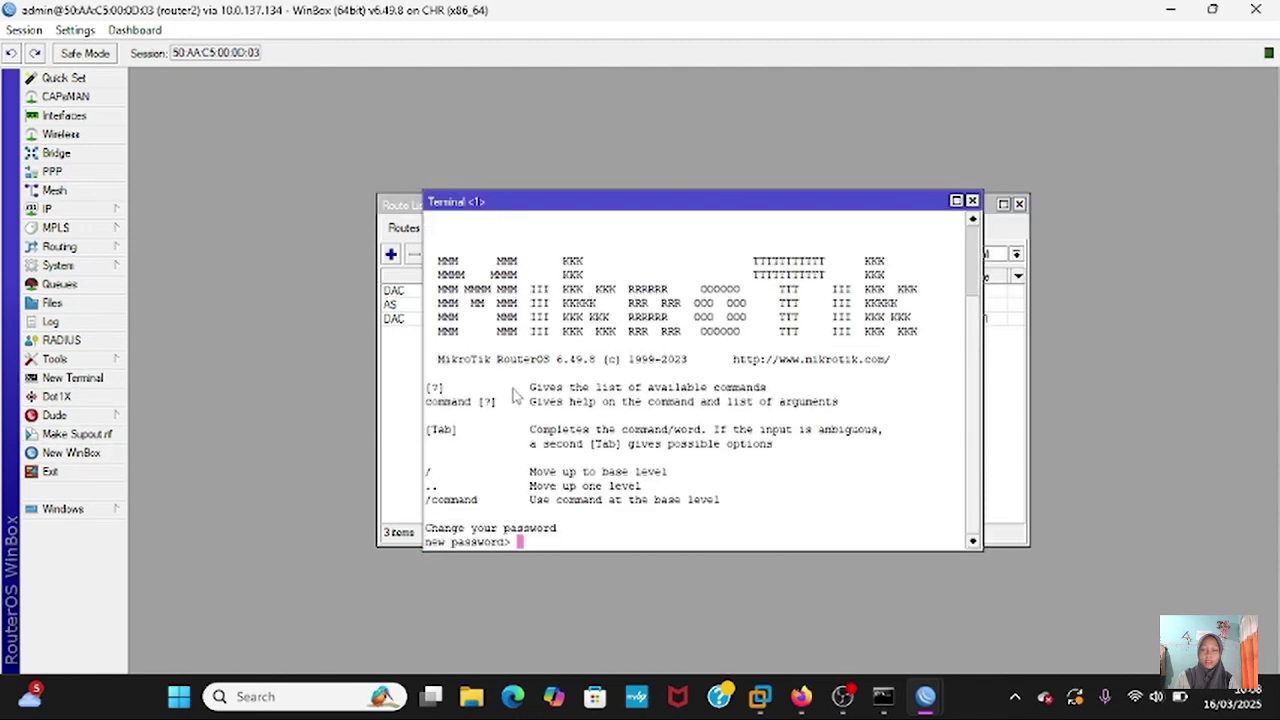
{"action": "key", "text": "Return"}
{"action": "key", "text": "Return"}
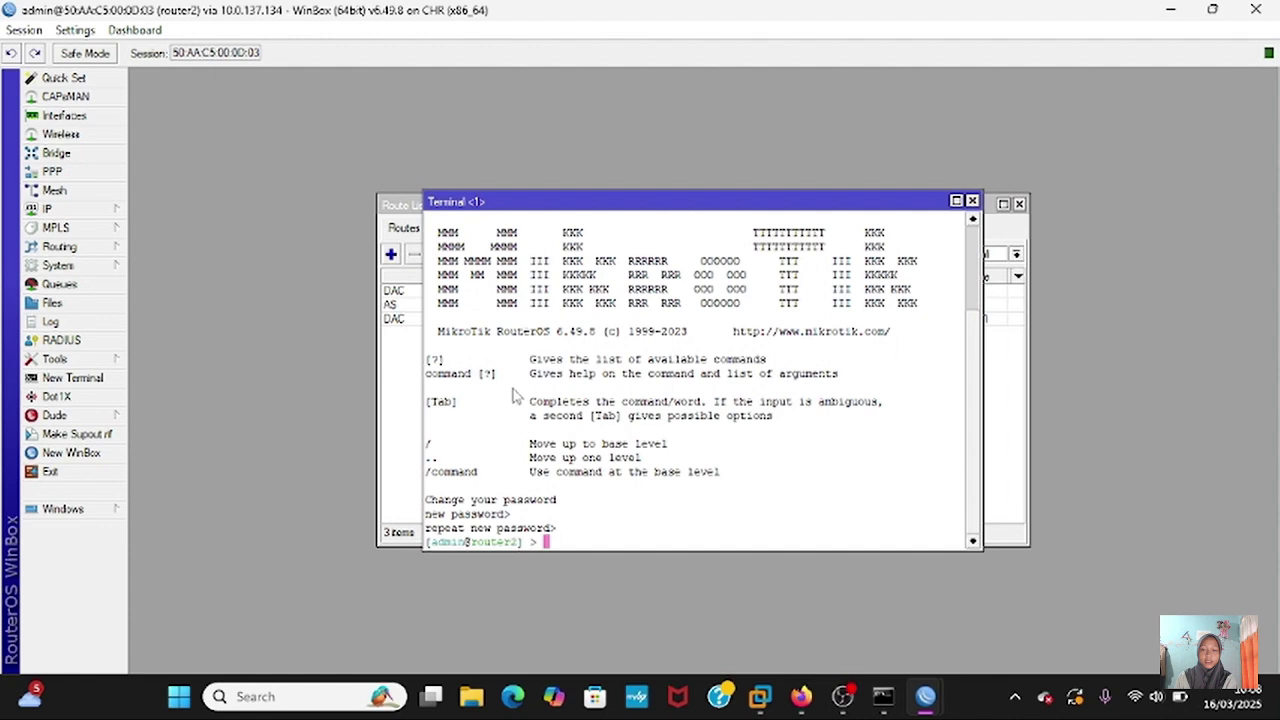
{"action": "type", "text": "ping"}
{"action": "type", "text": "192.168.1.1"}
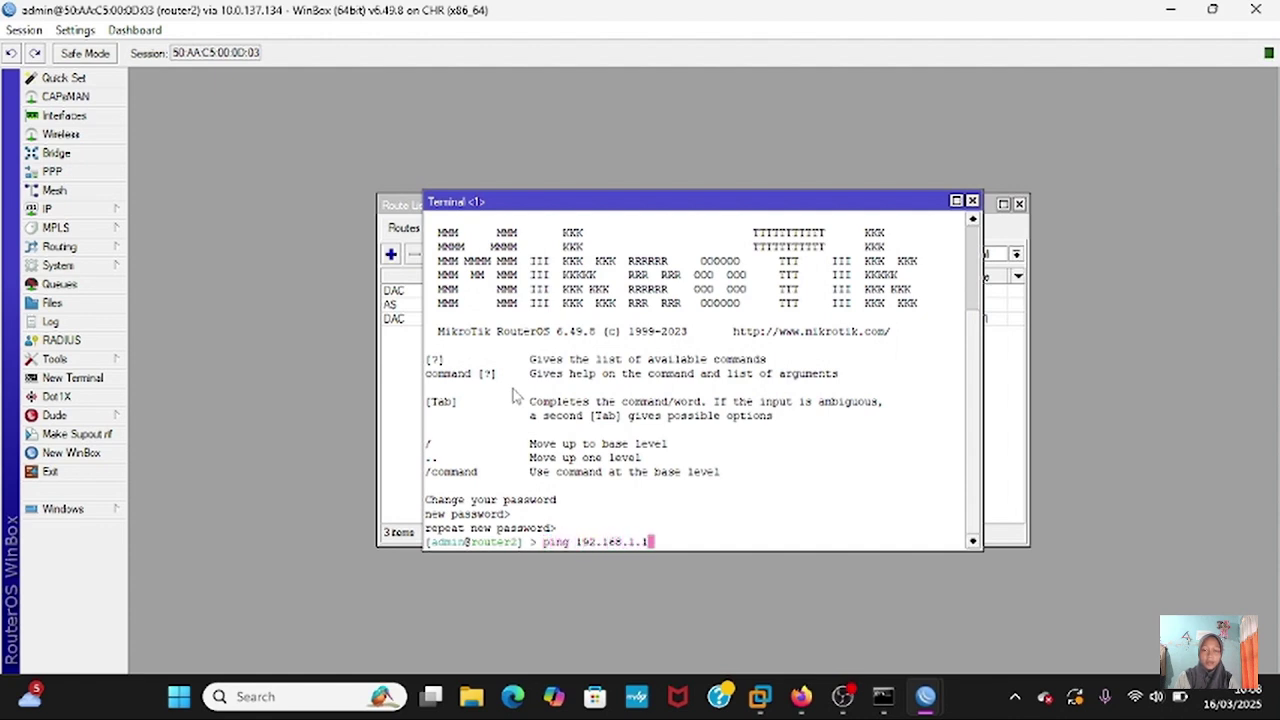
{"action": "key", "text": "Return"}
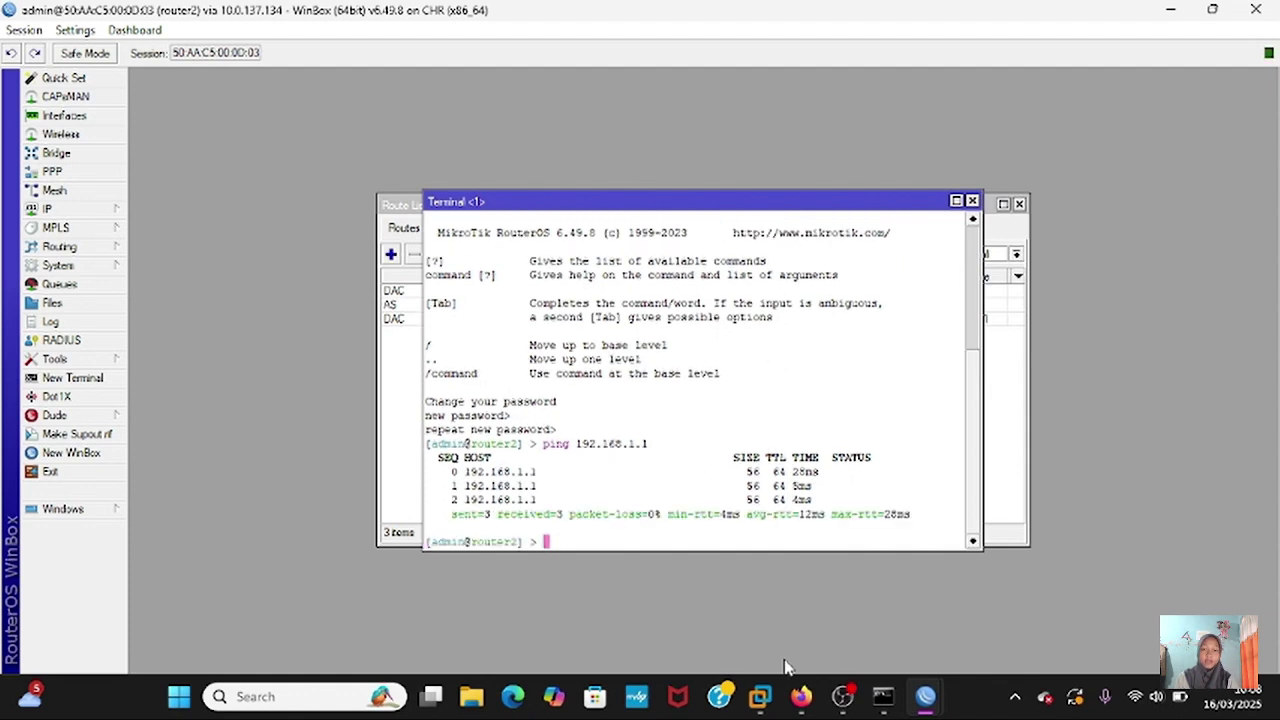
- In VPC2's console, set IP 192.168.2.2/24 with gateway 192.168.2.1 and confirm with show ip
{"action": "left_click", "coordinate": [796, 697]}
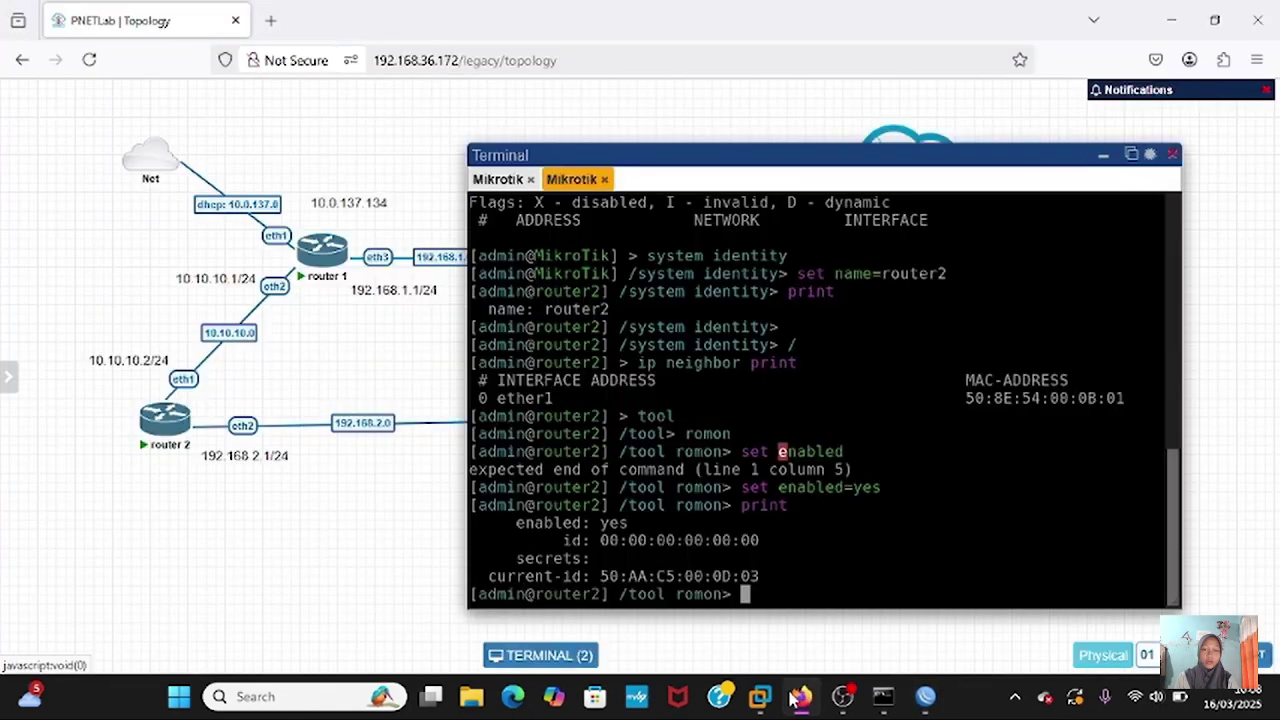
{"action": "left_click", "coordinate": [1104, 157]}
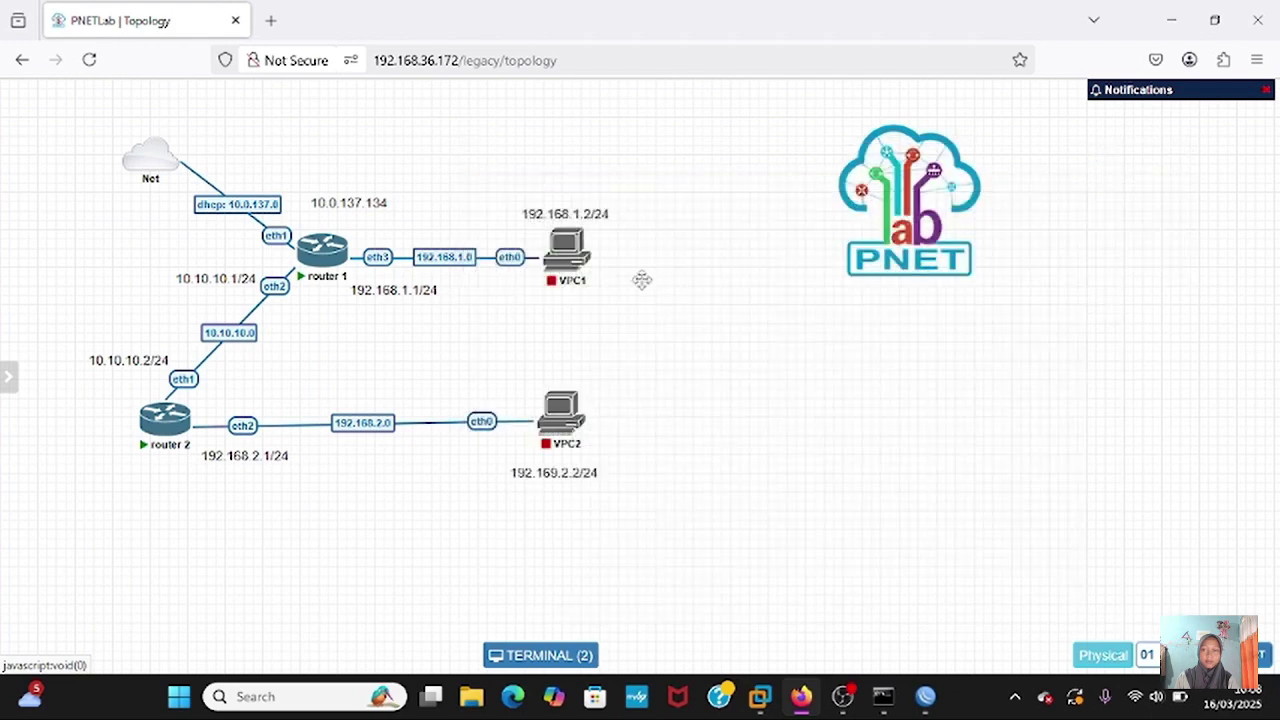
{"action": "left_click", "coordinate": [565, 405]}
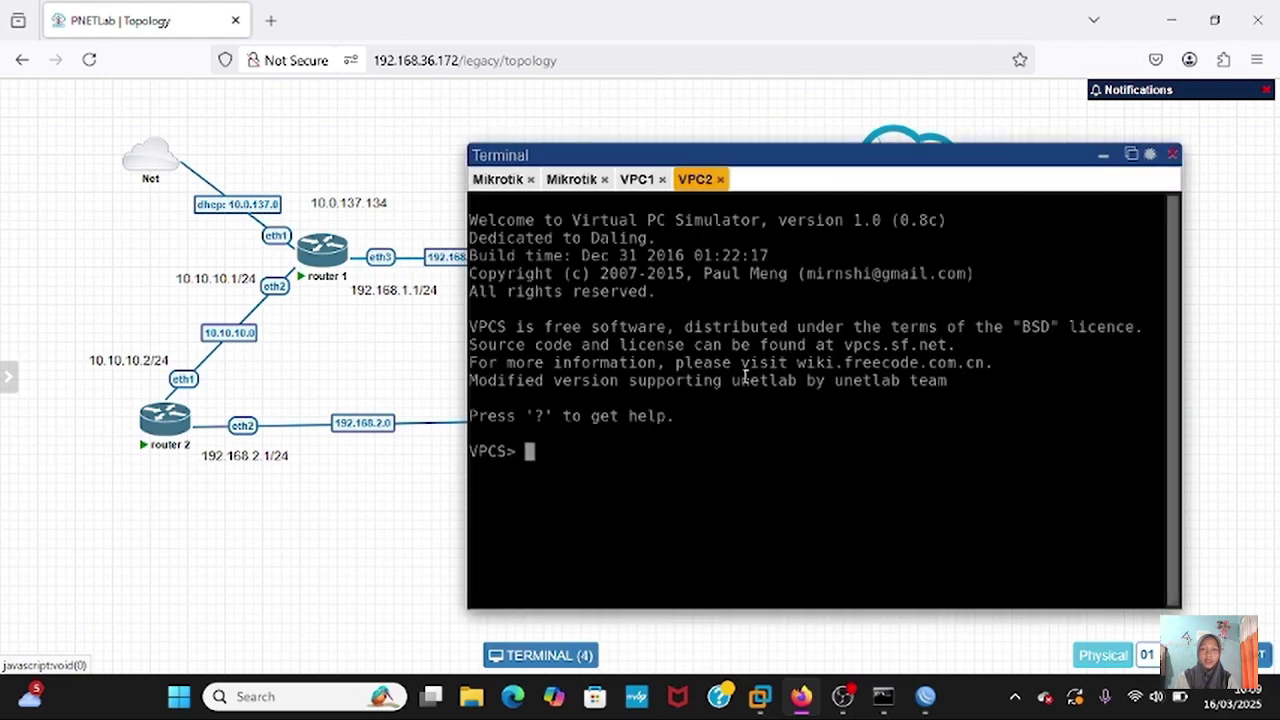
{"action": "type", "text": "show ip"}
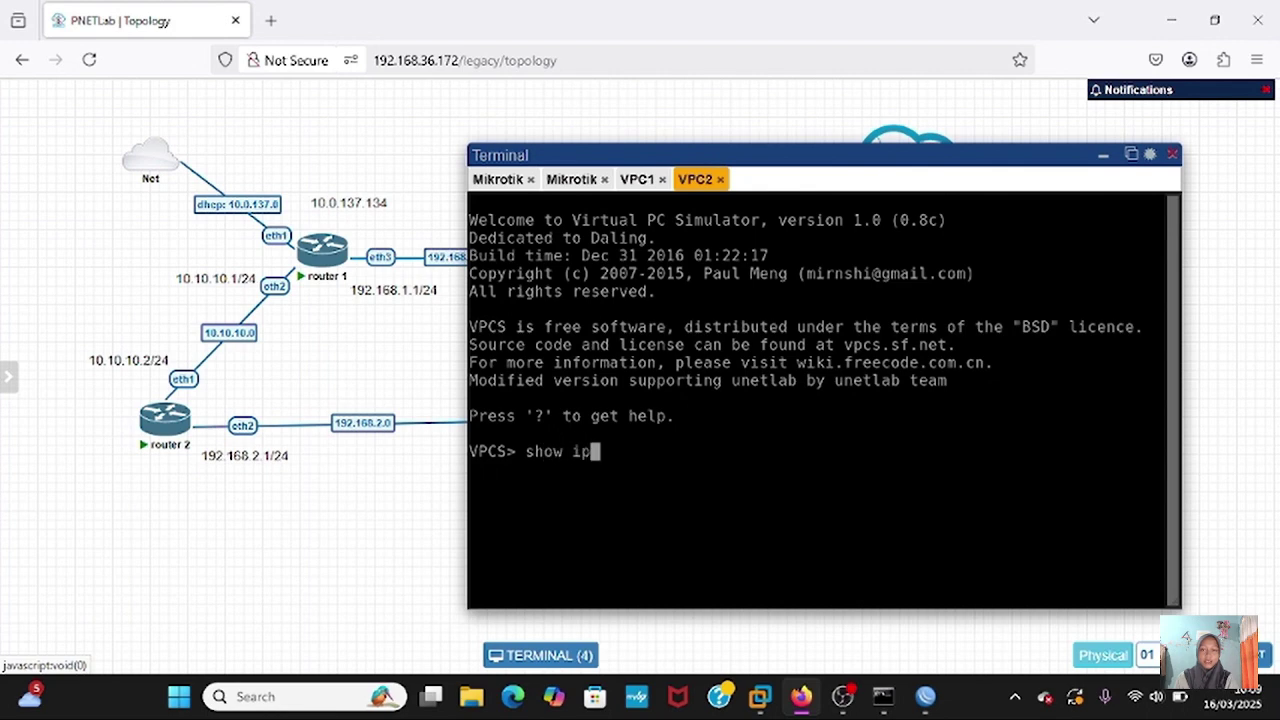
{"action": "key", "text": "Return"}
{"action": "type", "text": "ip"}
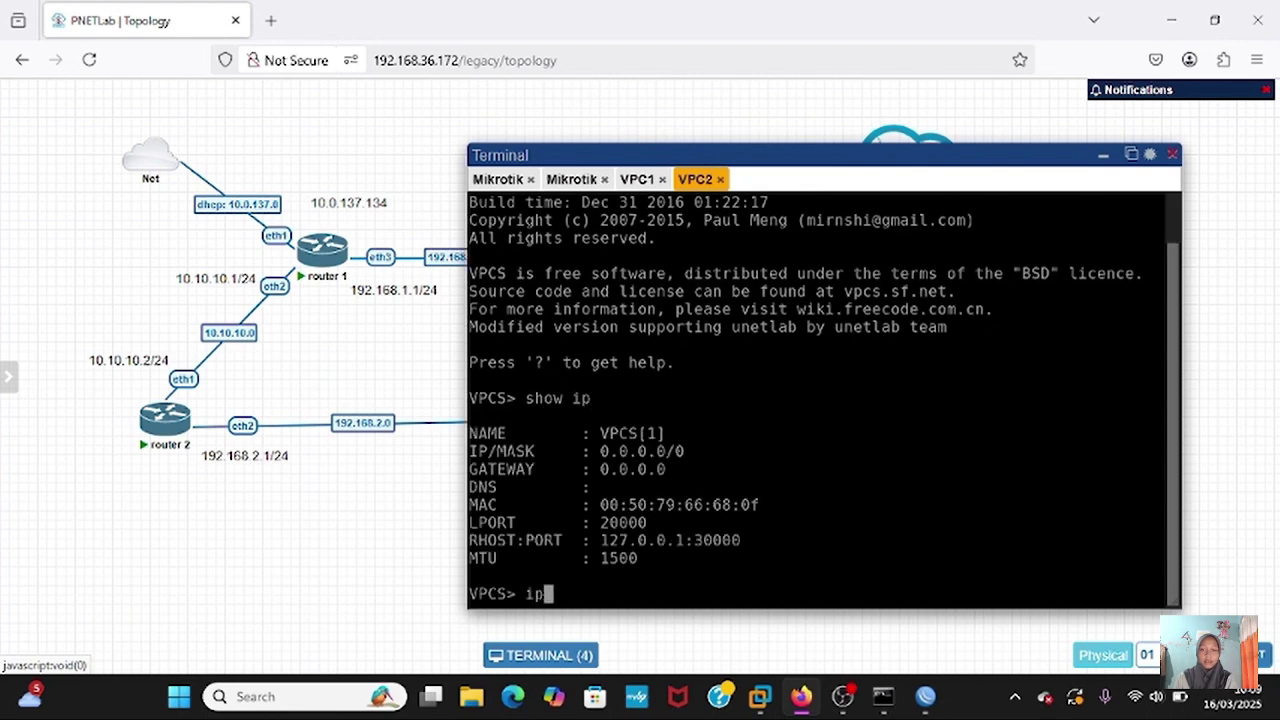
{"action": "type", "text": " 192.168.2.2/2"}
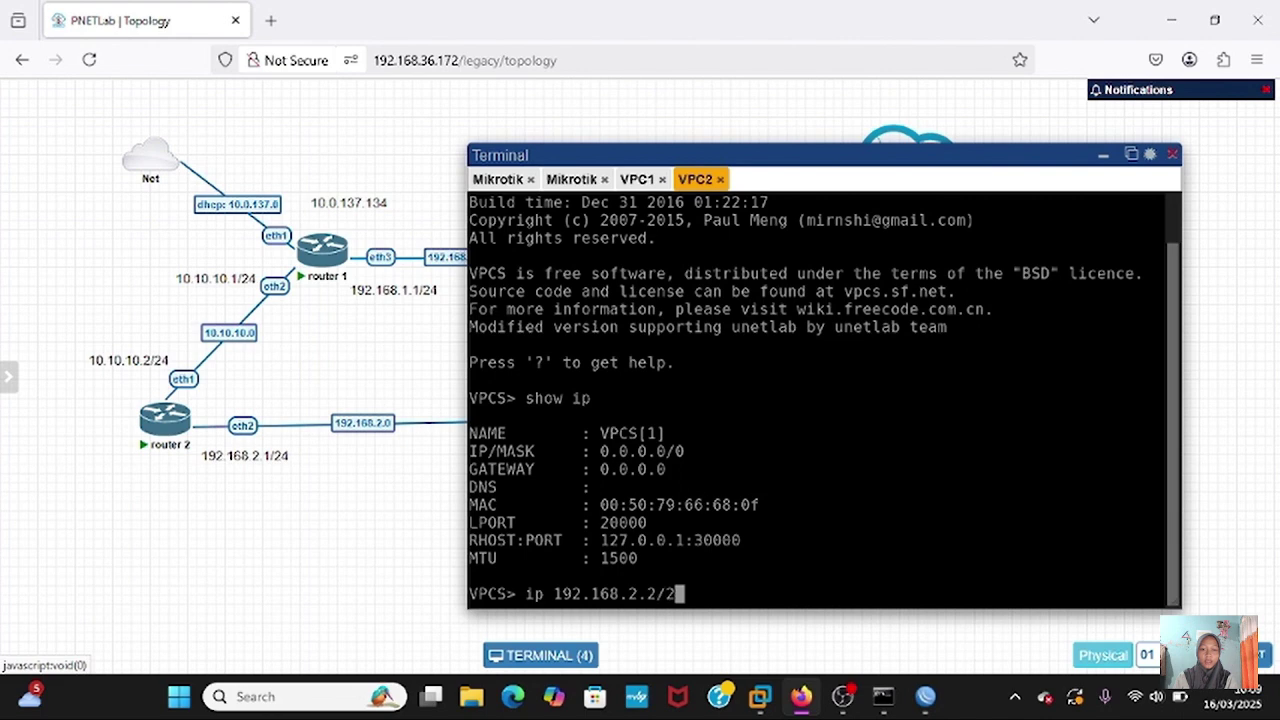
{"action": "type", "text": "4 192"}
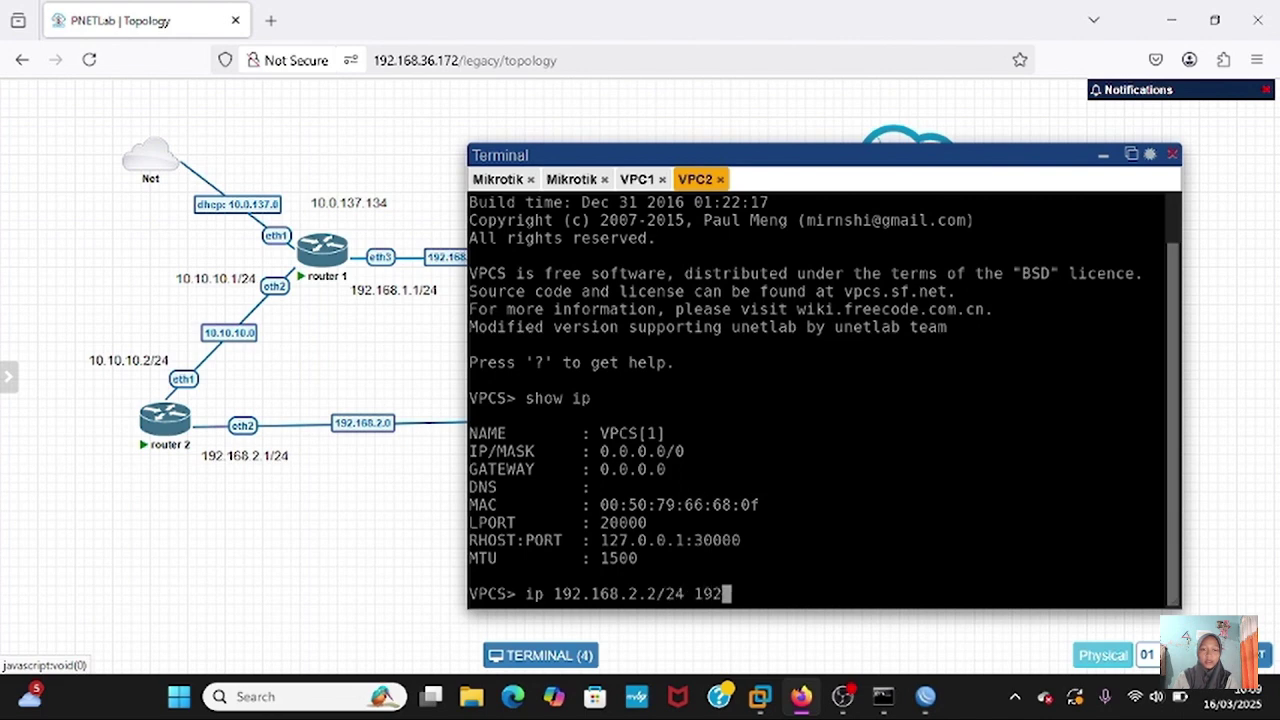
{"action": "type", "text": ".168.2.1/24"}
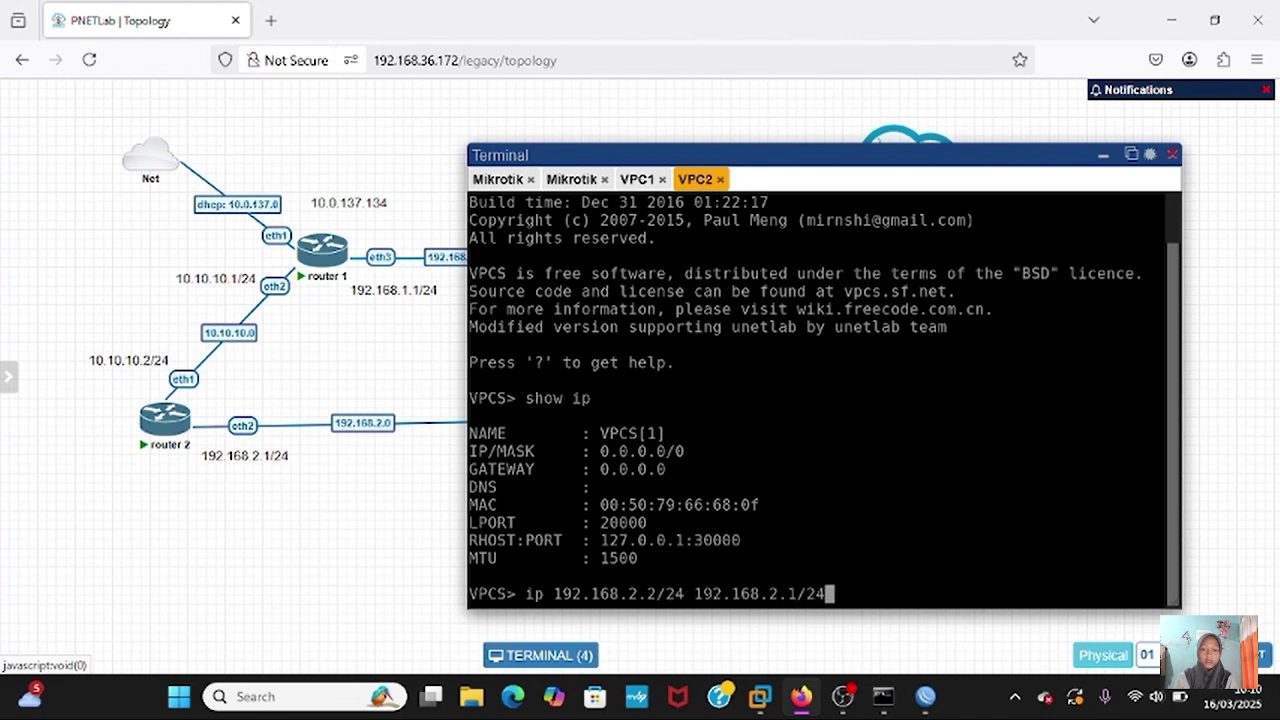
{"action": "key", "text": "Return"}
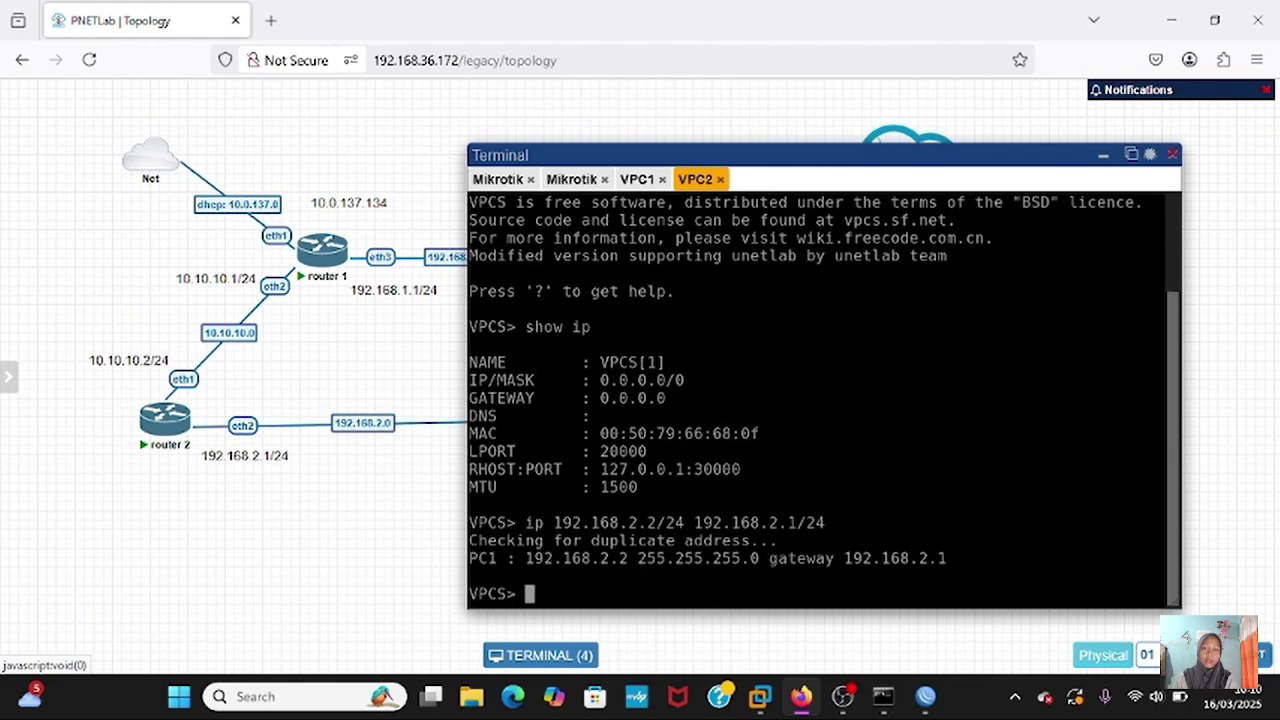
{"action": "type", "text": "show ip"}
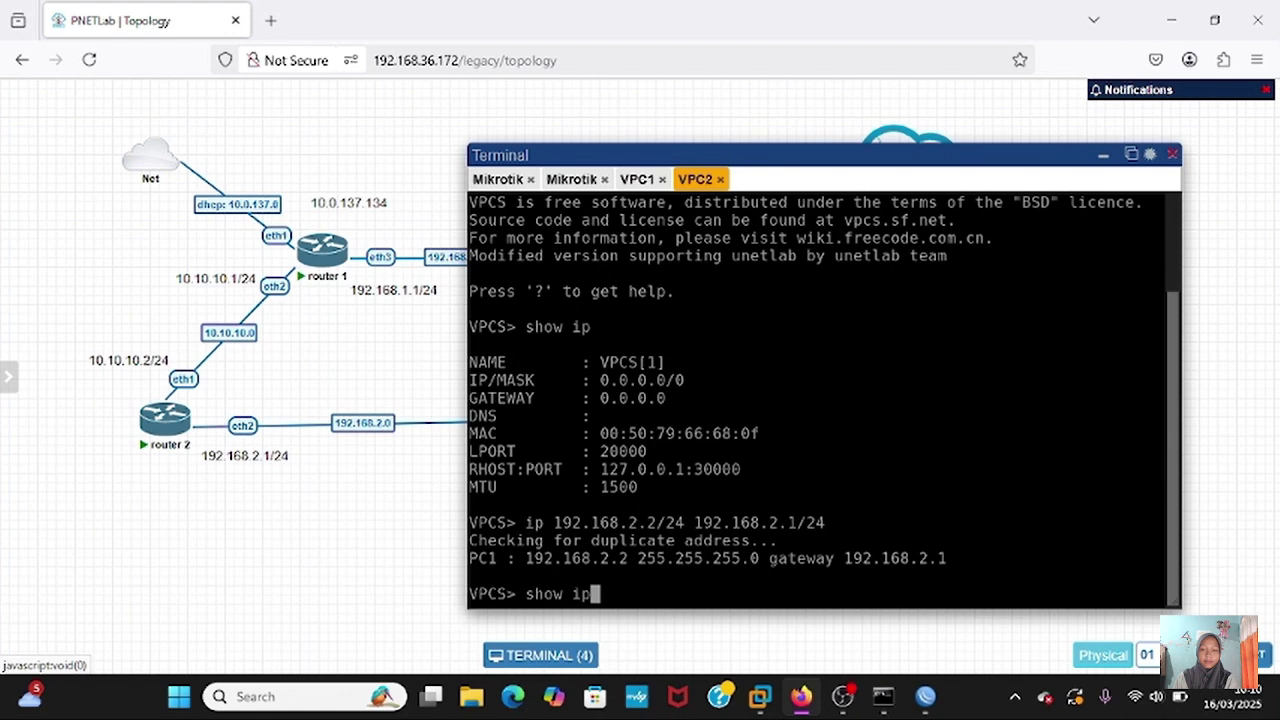
{"action": "key", "text": "Return"}
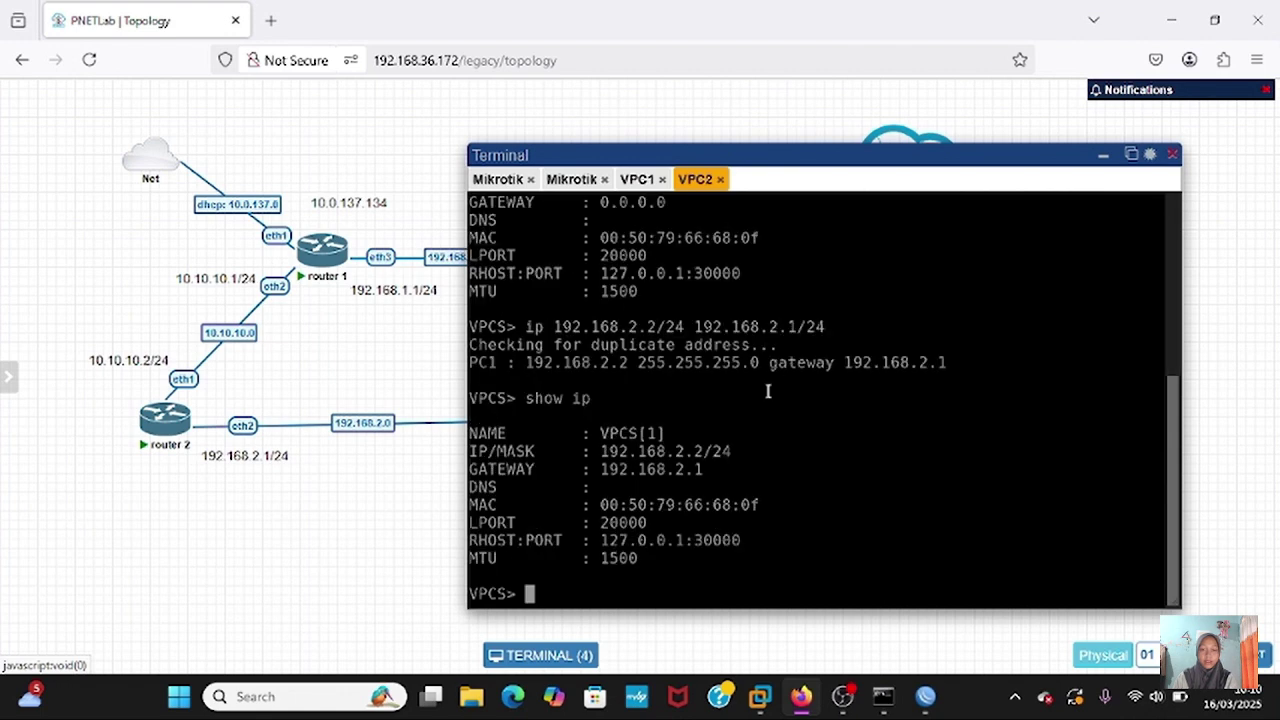
- From VPC1's console, ping 192.168.2.2 and stop it after three replies
{"action": "left_click", "coordinate": [639, 182]}
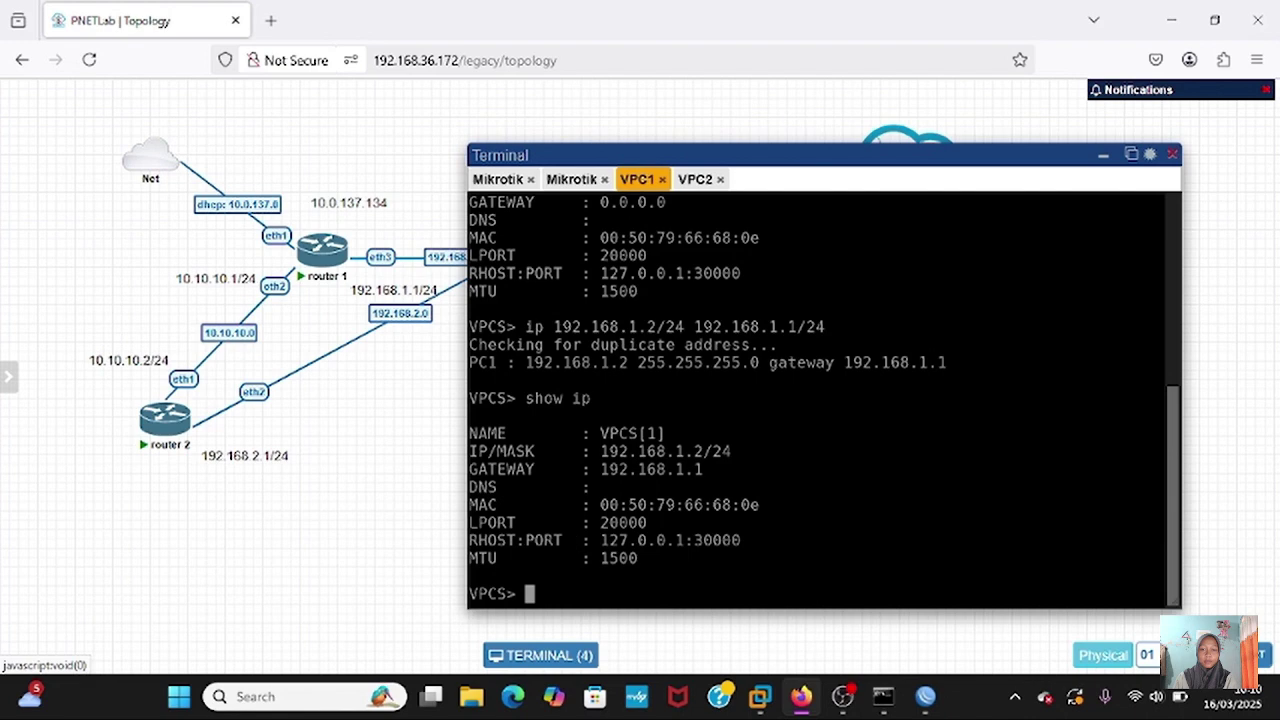
{"action": "type", "text": "ping 192.1"}
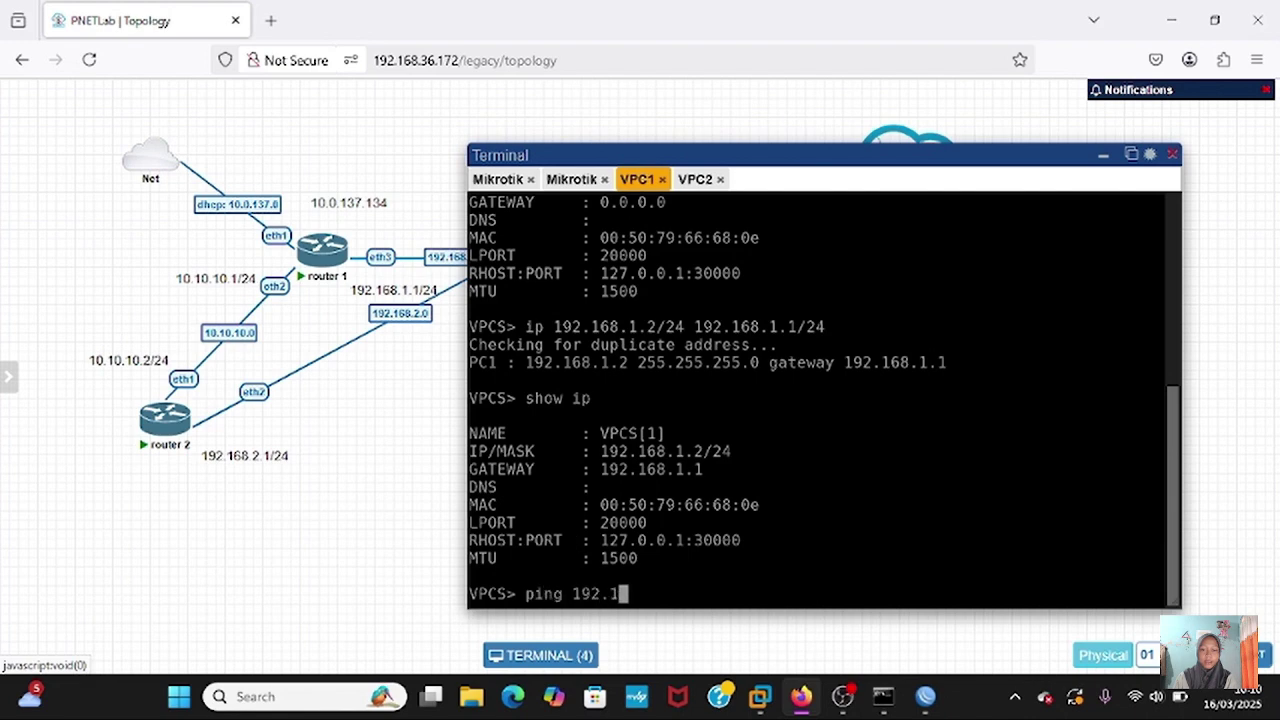
{"action": "type", "text": "68.2.2"}
{"action": "key", "text": "Return"}
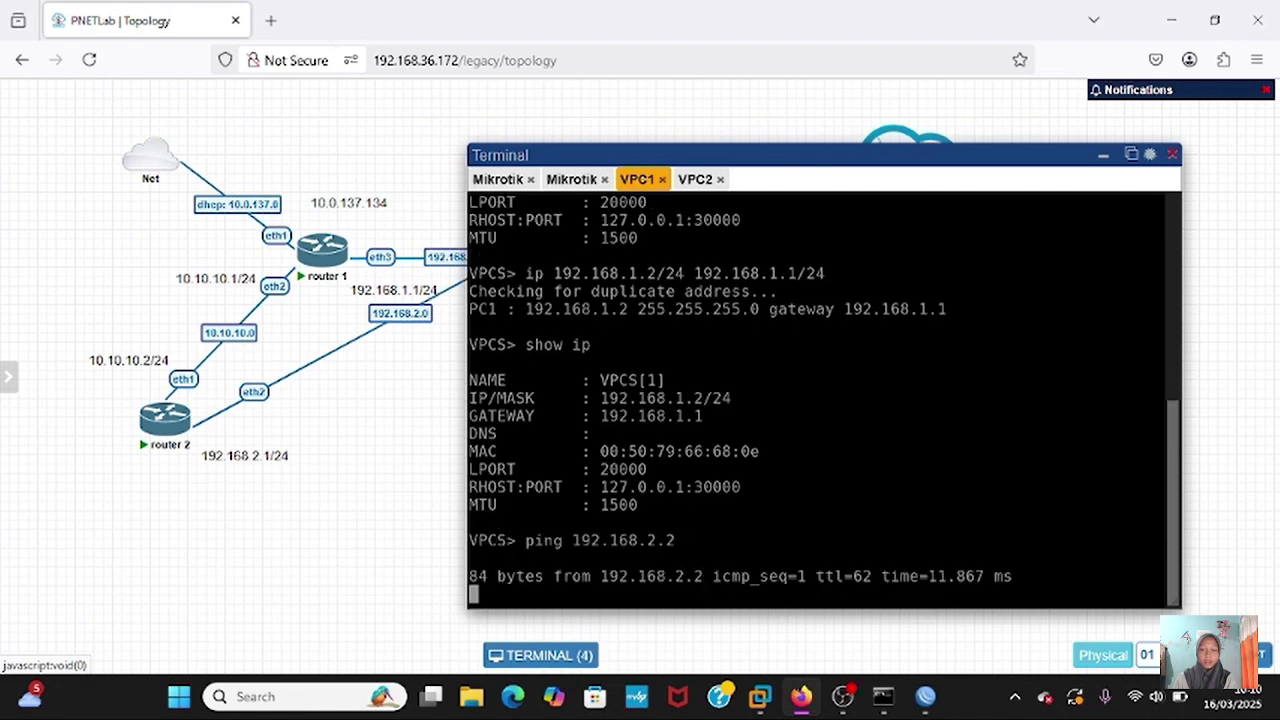
{"action": "key", "text": "ctrl+c"}
{"action": "key", "text": "Return"}
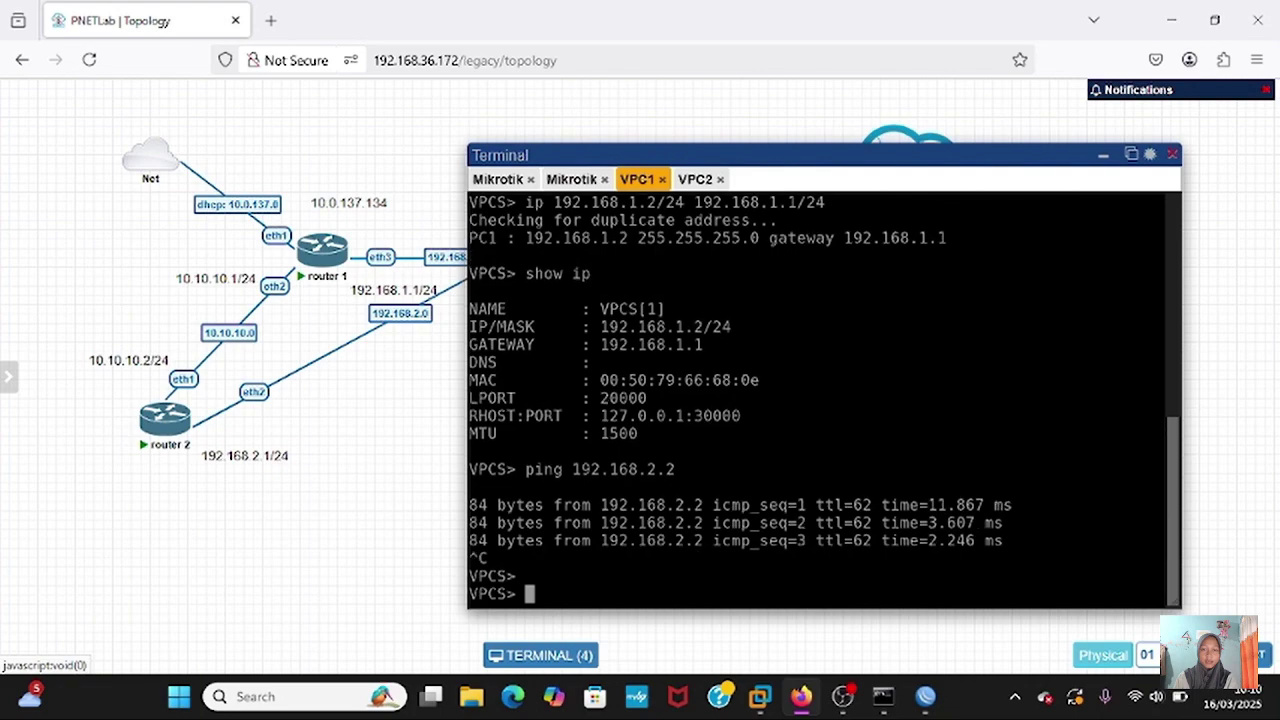
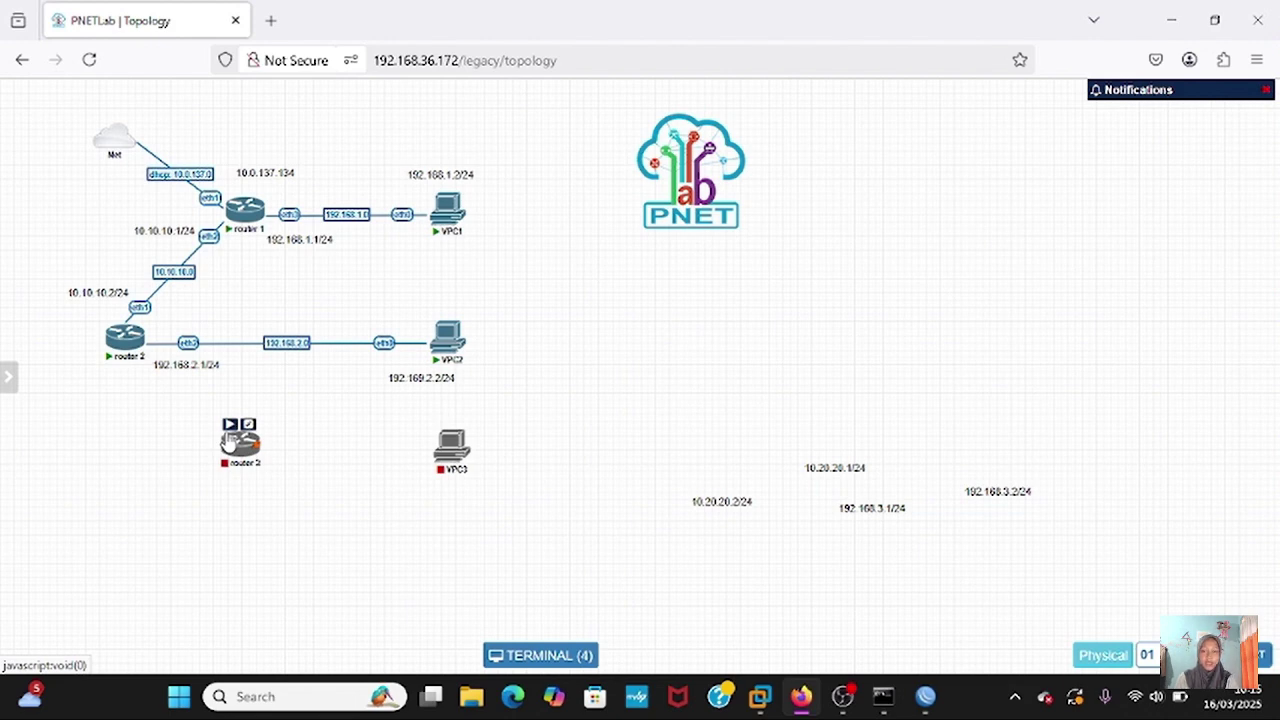
- Link router 3 eth1 to router 2 eth3 and router 3 eth2 to VPC3 eth0, then nudge VPC2 up
{"action": "left_click_drag", "start_coordinate": [232, 445], "coordinate": [122, 360]}
{"action": "left_click", "coordinate": [680, 579]}
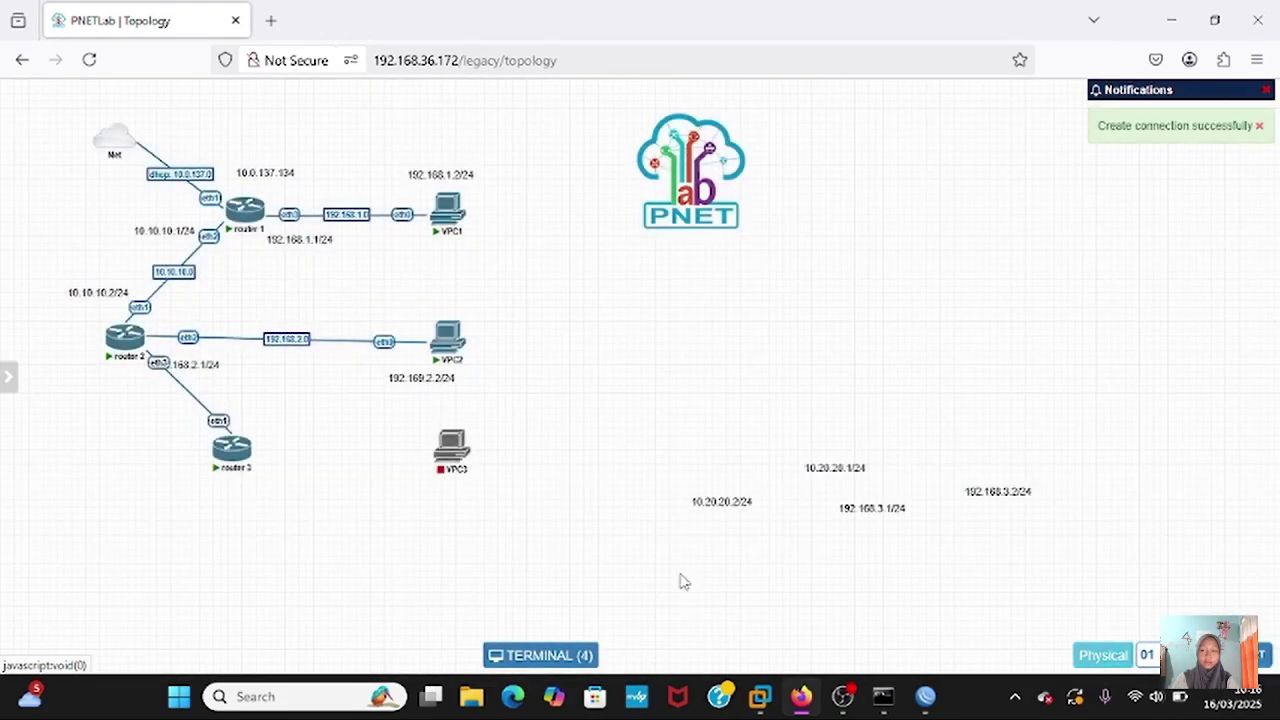
{"action": "mouse_move", "coordinate": [262, 462]}
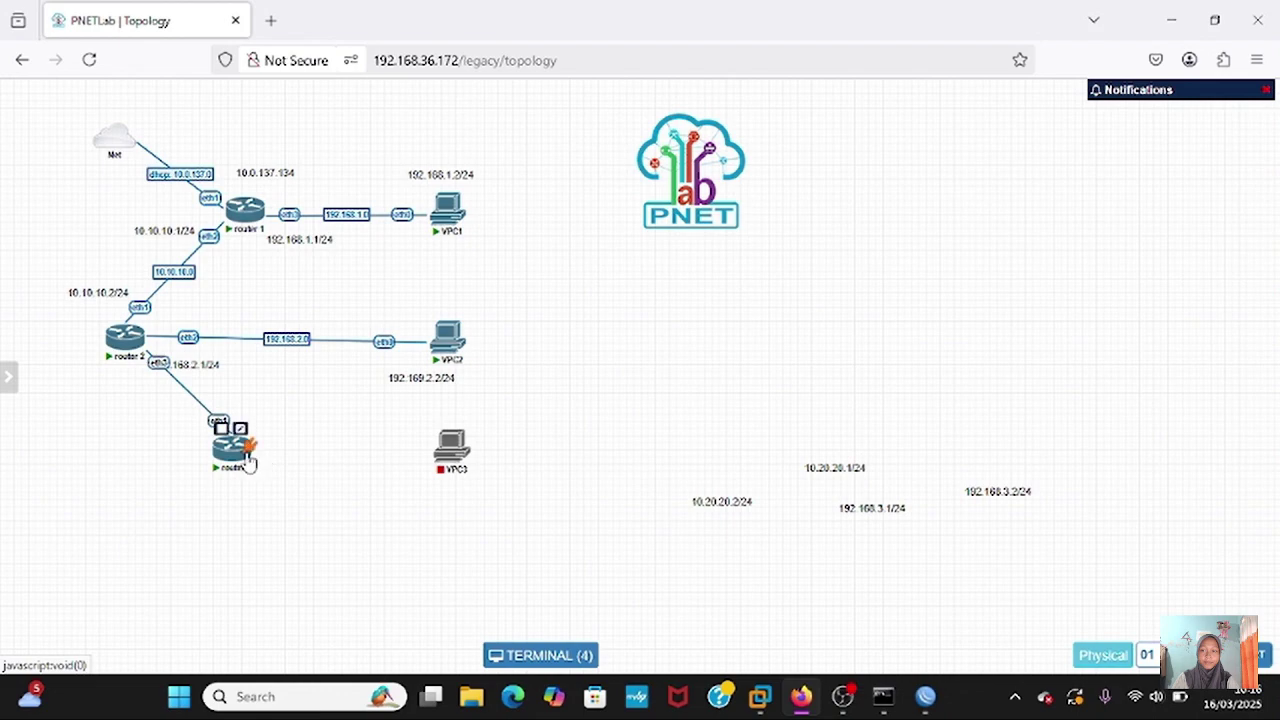
{"action": "left_click_drag", "start_coordinate": [247, 448], "coordinate": [447, 455]}
{"action": "left_click", "coordinate": [680, 576]}
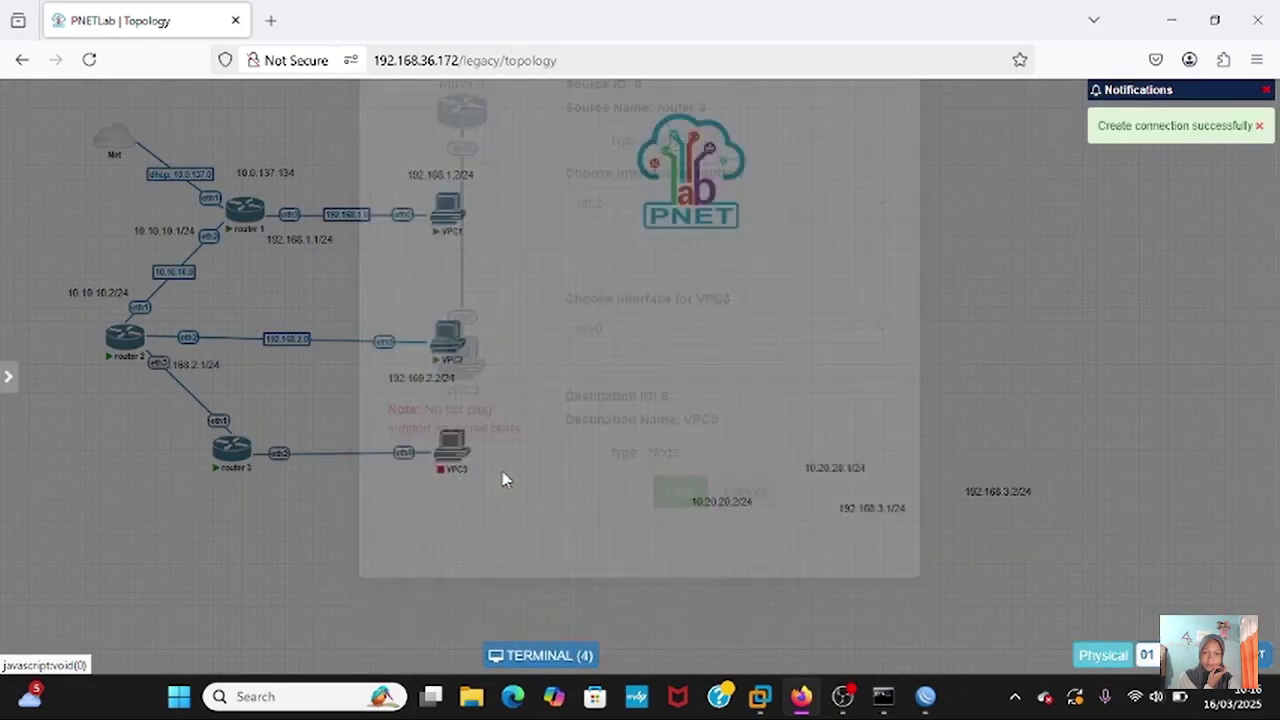
{"action": "mouse_move", "coordinate": [458, 465]}
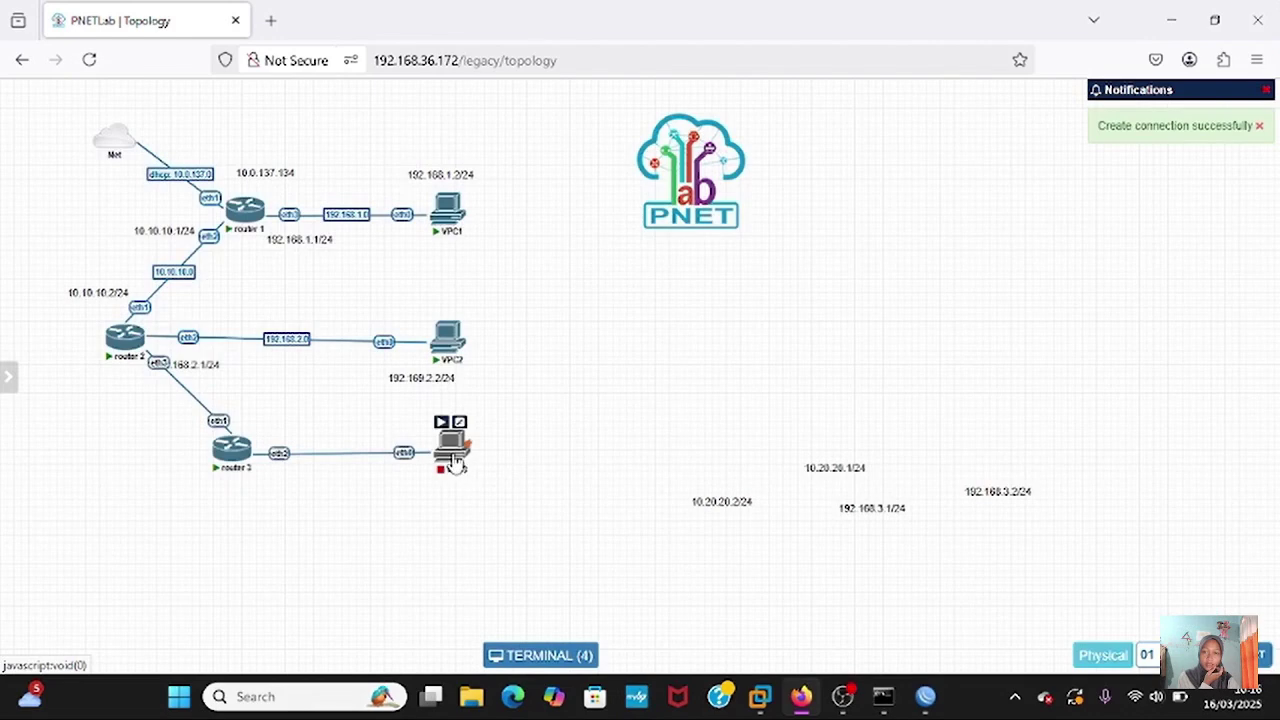
{"action": "left_click_drag", "start_coordinate": [452, 356], "coordinate": [452, 345]}
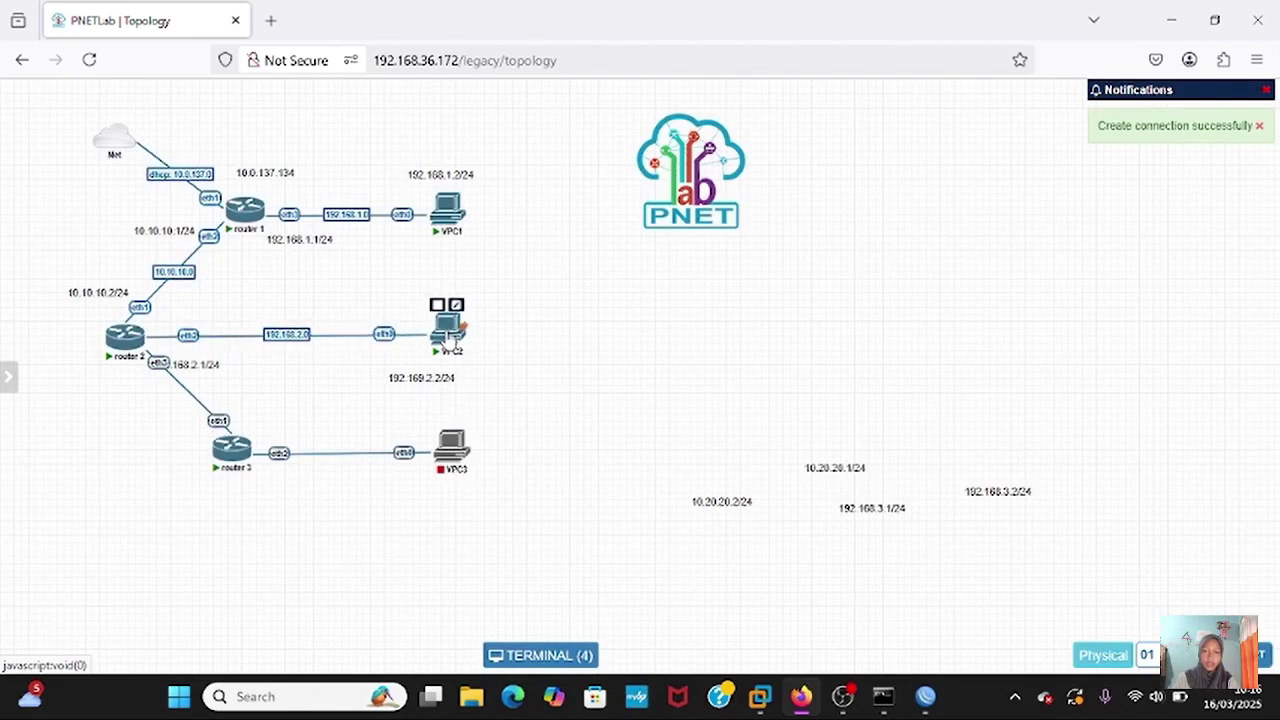
- Log in to router 3's console and list its neighbors with 'ip neighbor print'
{"action": "left_click", "coordinate": [232, 452]}
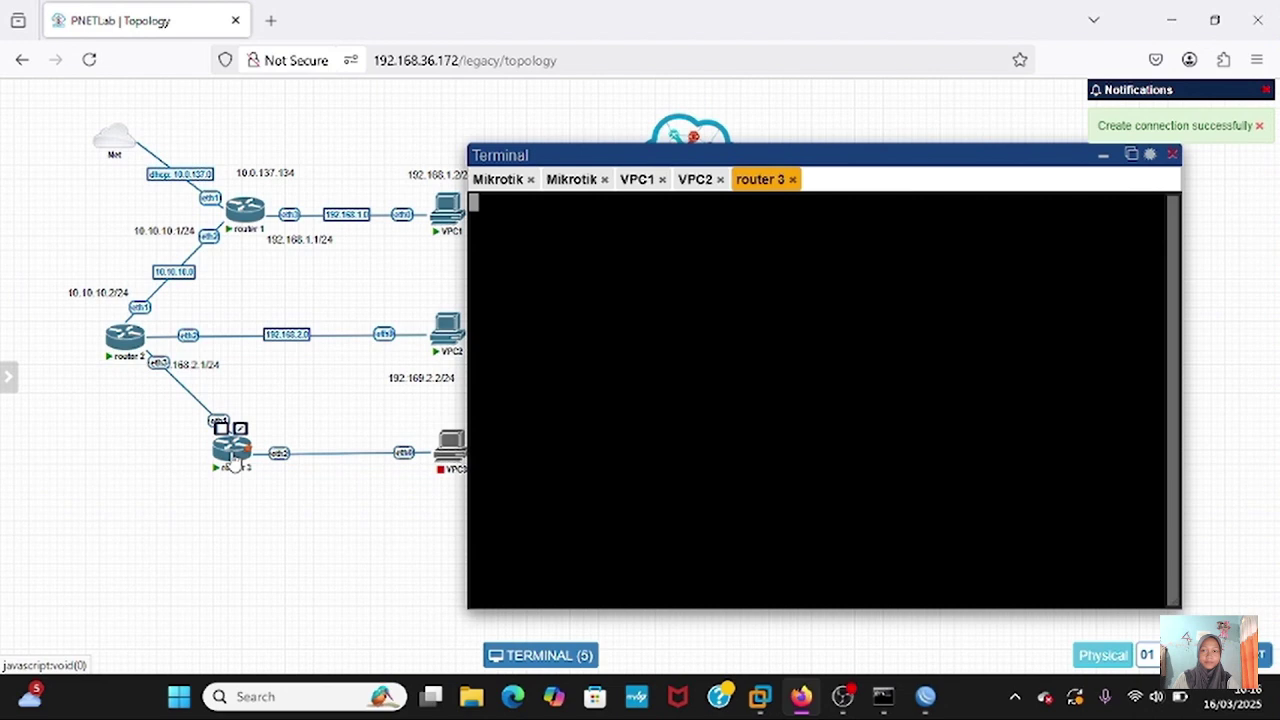
{"action": "key", "text": "ctrl+c"}
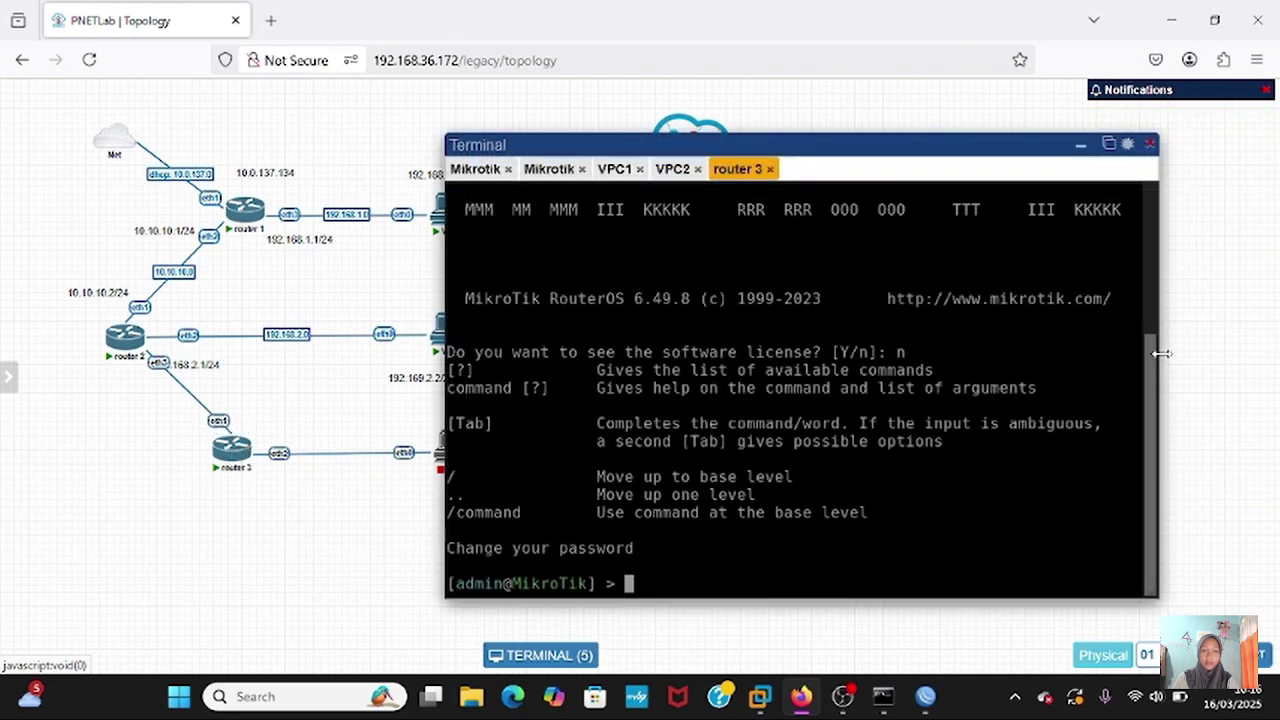
{"action": "left_click_drag", "start_coordinate": [1156, 357], "coordinate": [1180, 357]}
{"action": "key", "text": "Return"}
{"action": "type", "text": "i"}
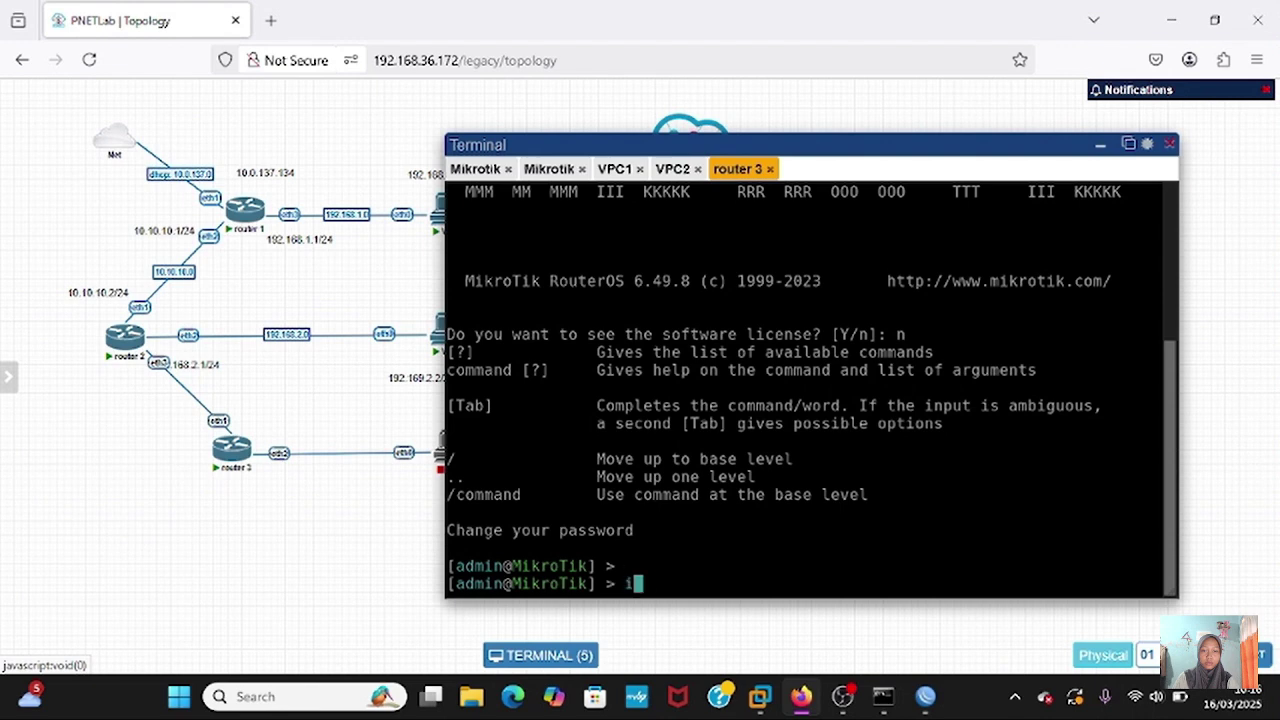
{"action": "type", "text": "p neighbor print"}
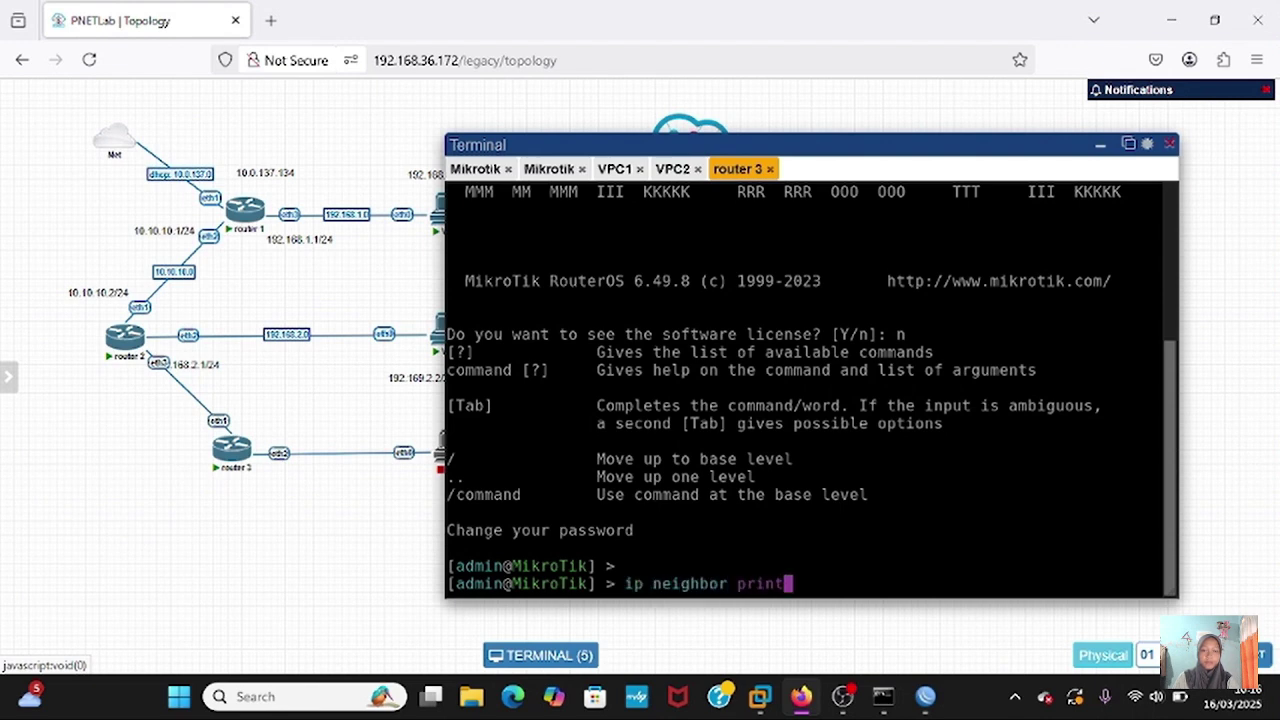
{"action": "key", "text": "Return"}
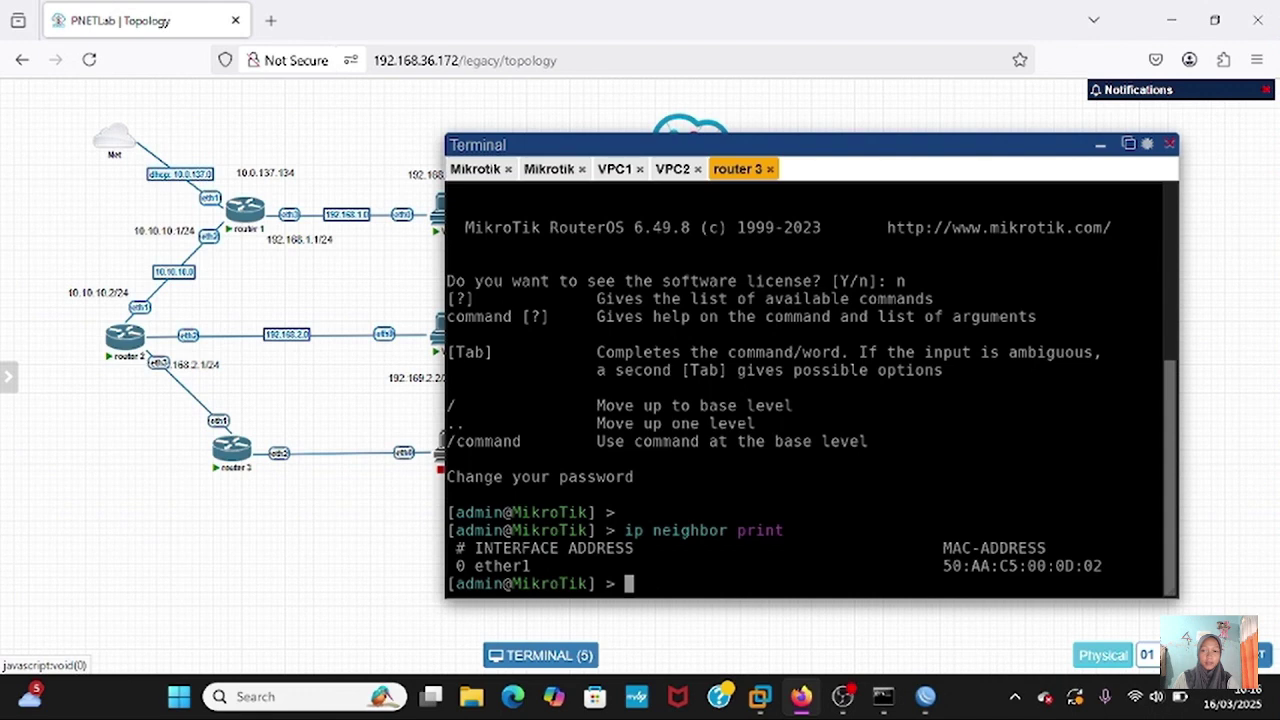
- Under system identity, set router 3's name to 'router 3'
{"action": "left_click", "coordinate": [1100, 145]}
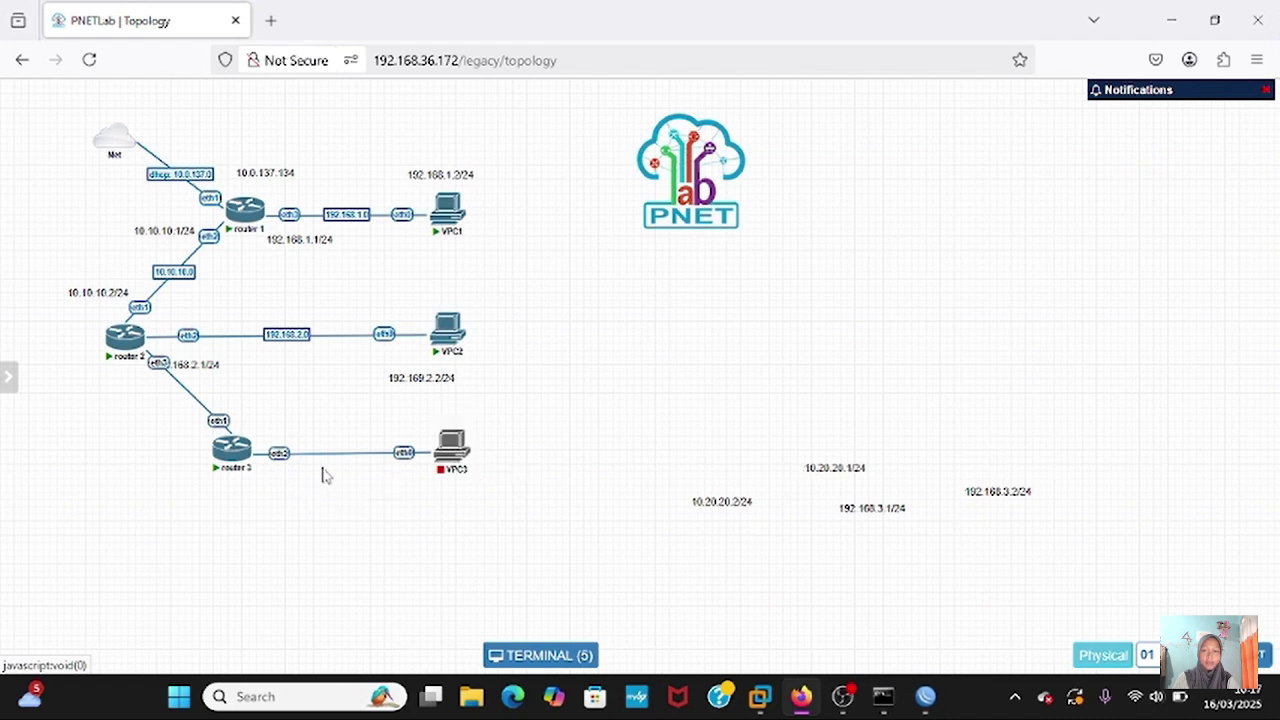
{"action": "left_click", "coordinate": [230, 466]}
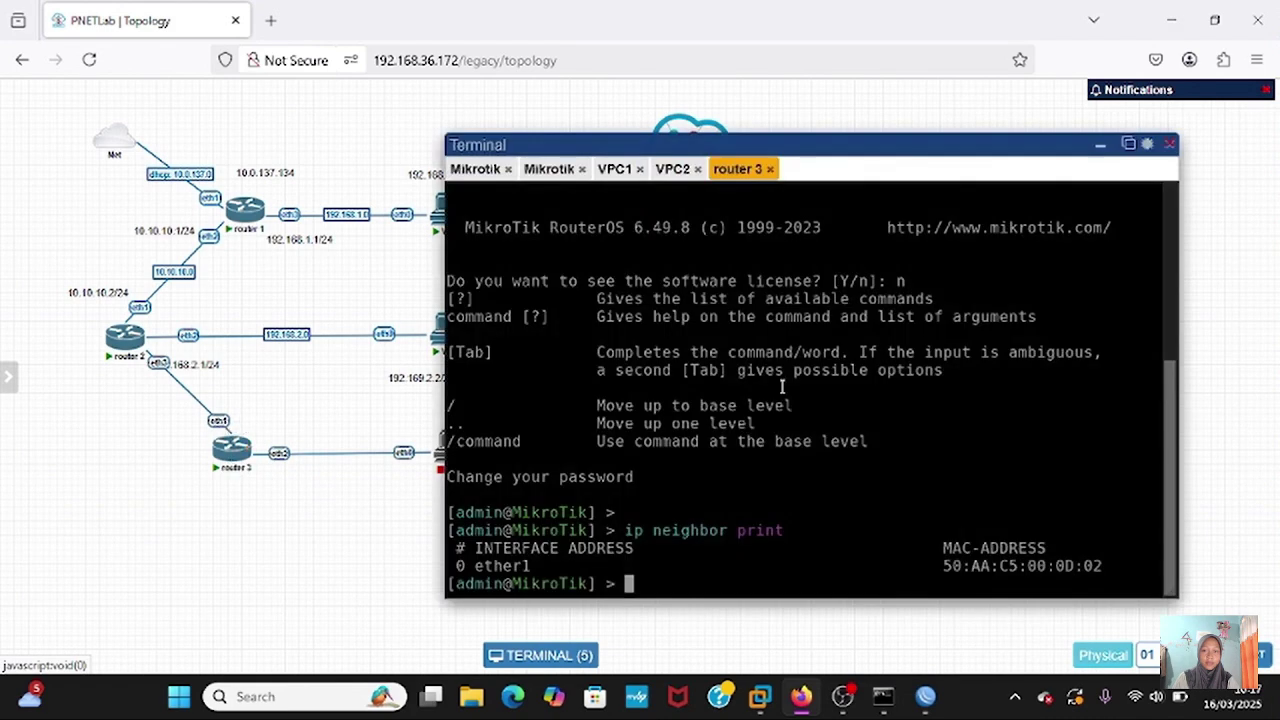
{"action": "key", "text": "Return"}
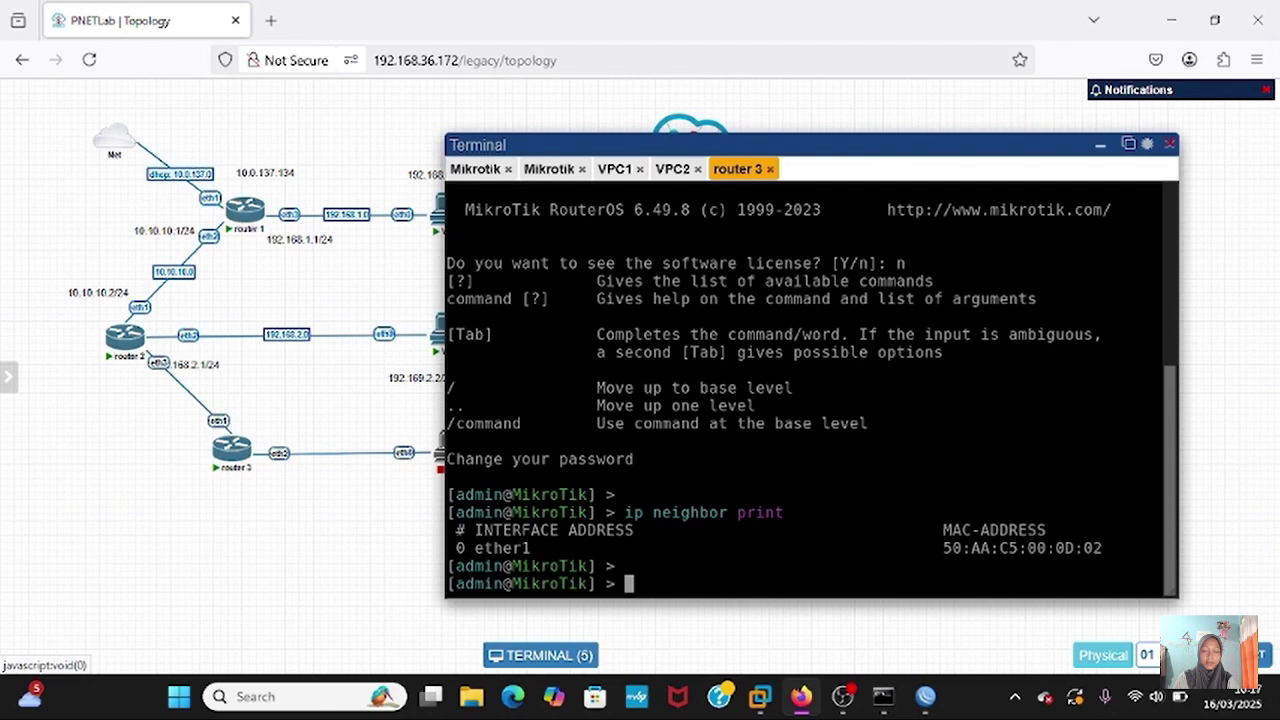
{"action": "type", "text": "syste"}
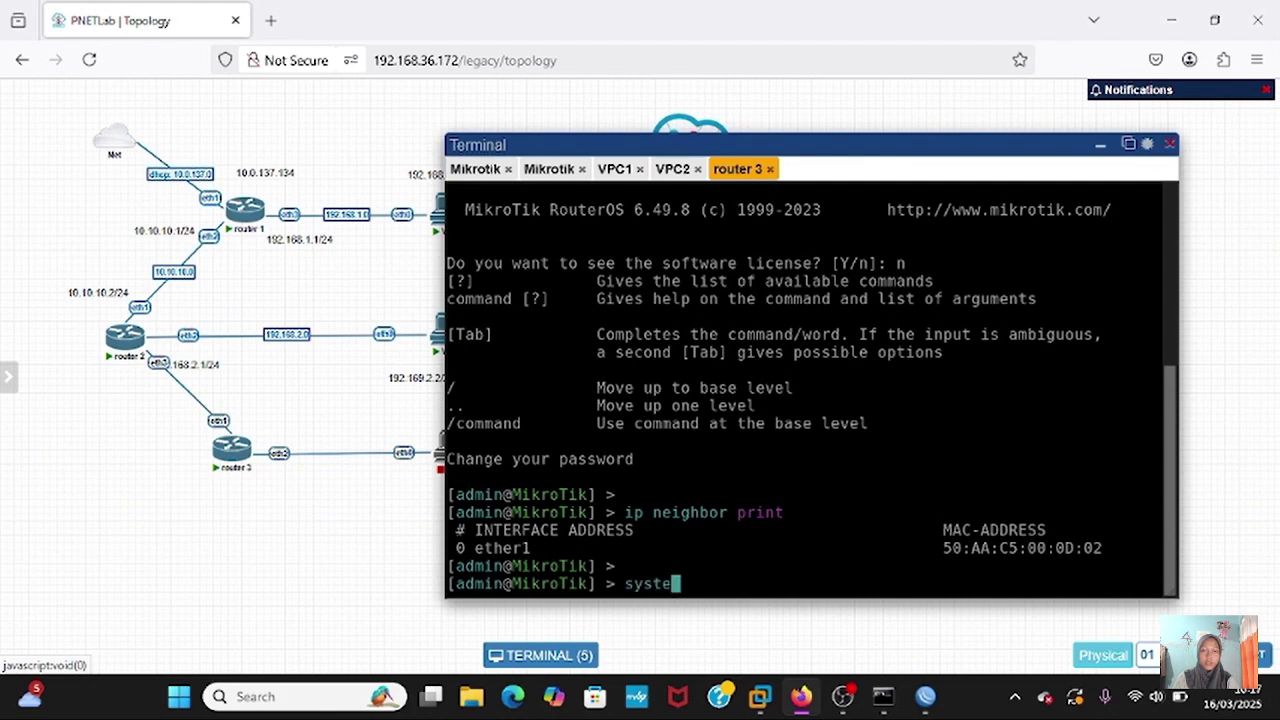
{"action": "type", "text": "m identity"}
{"action": "key", "text": "Return"}
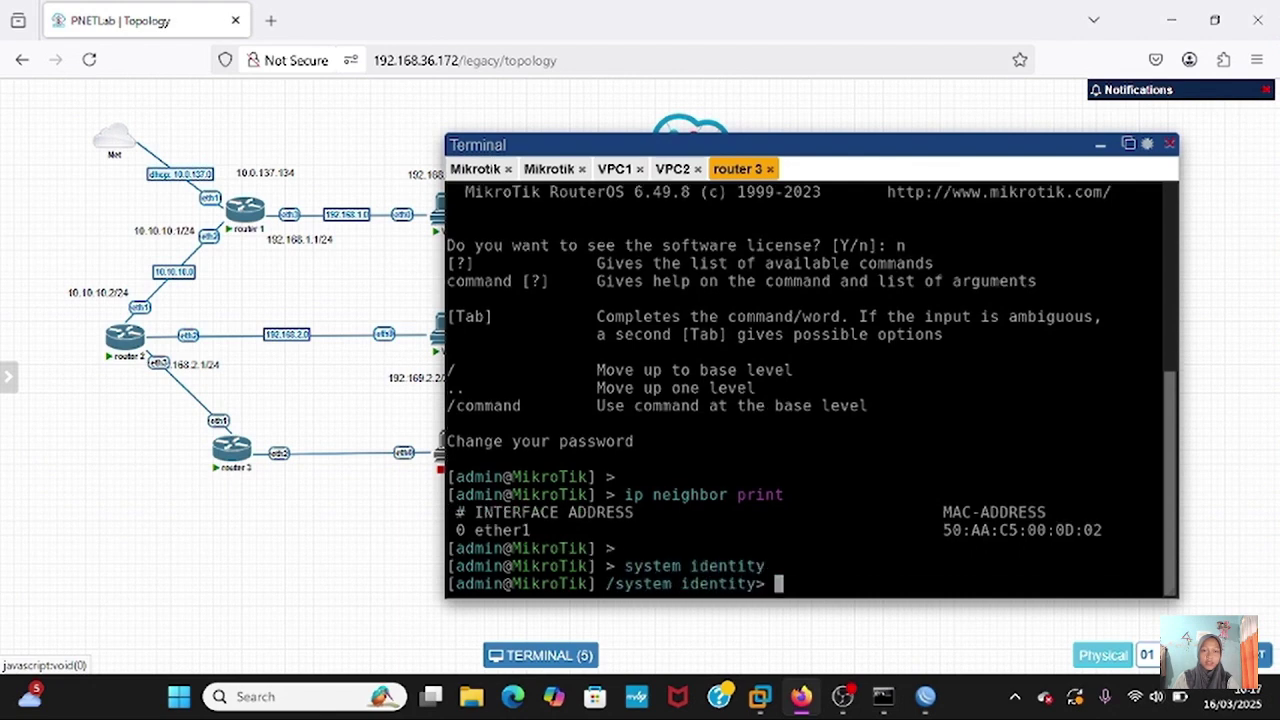
{"action": "type", "text": "set name="}
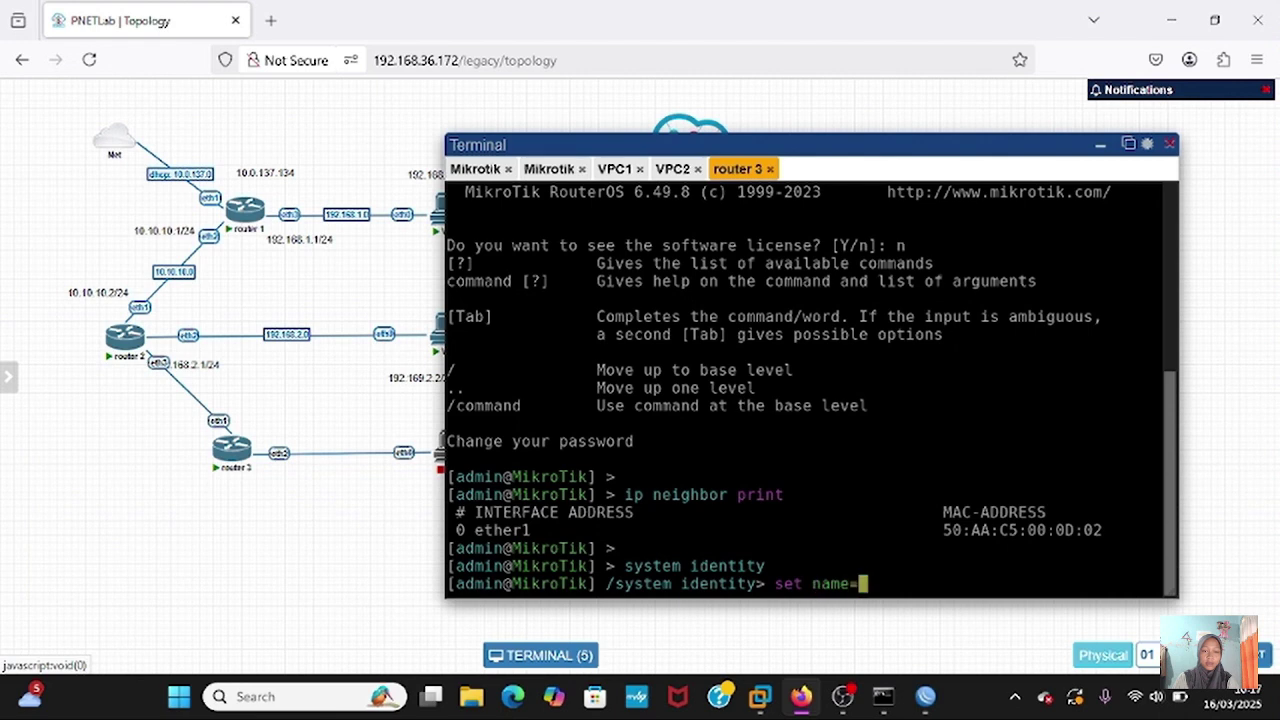
{"action": "type", "text": "router 3"}
{"action": "key", "text": "Return"}
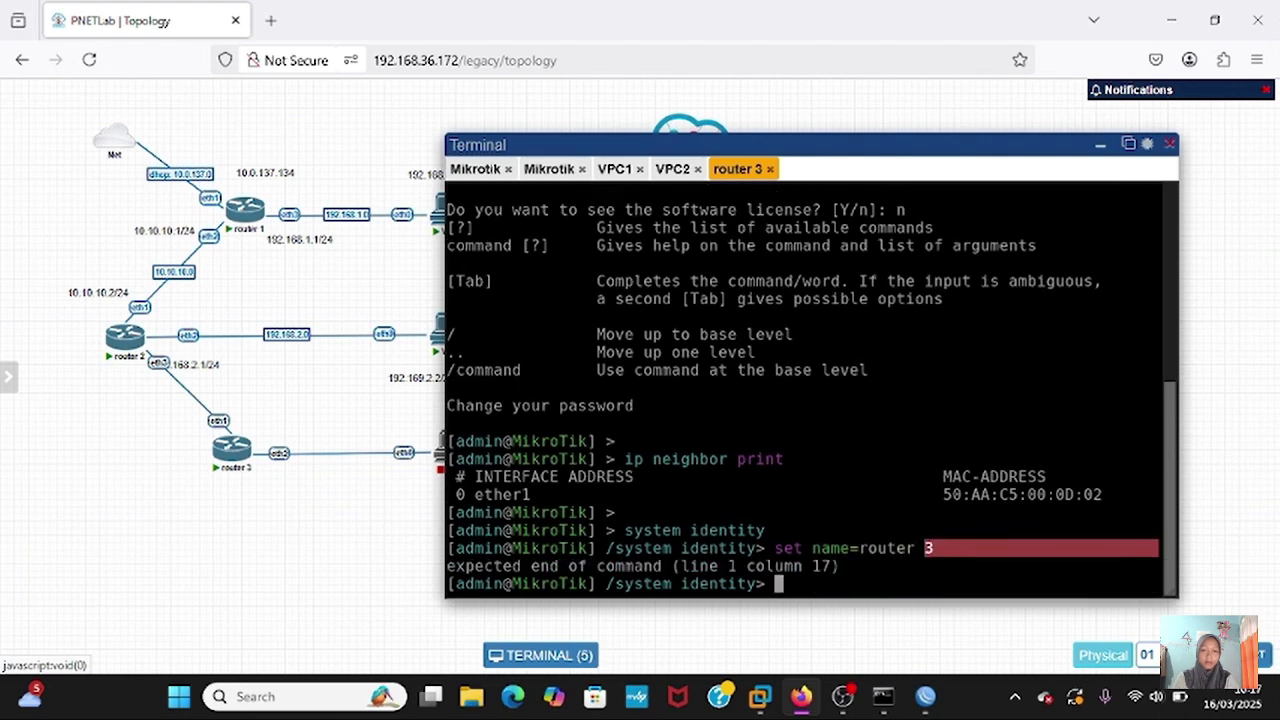
- Correct the identity name to 'router3' and confirm it with print
{"action": "key", "text": "Up"}
{"action": "key", "text": "Left"}
{"action": "key", "text": "BackSpace"}
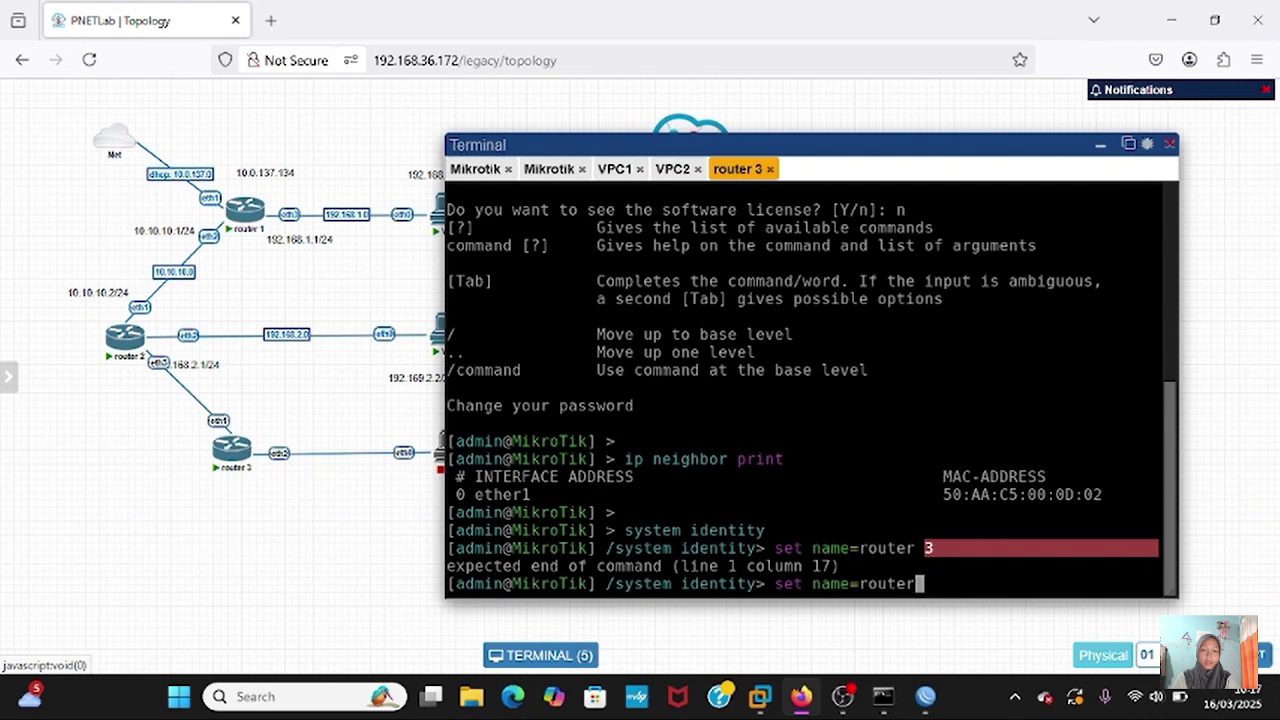
{"action": "key", "text": "Return"}
{"action": "type", "text": "print"}
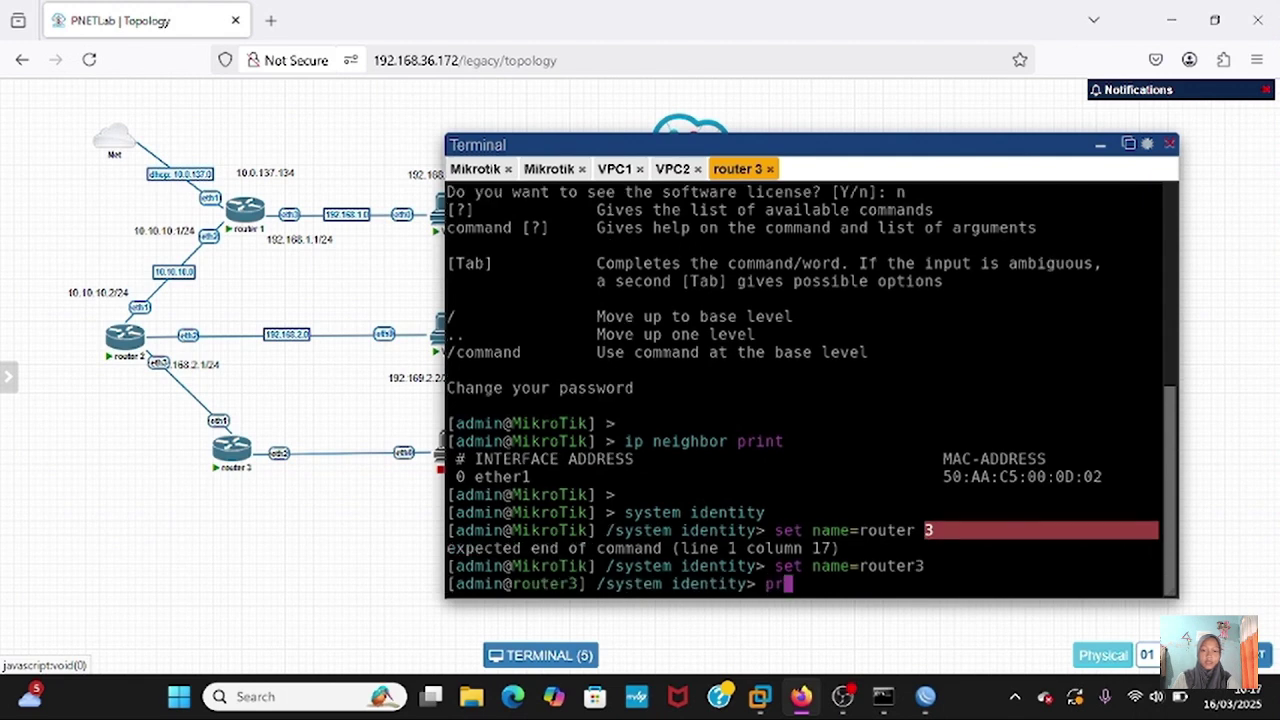
{"action": "key", "text": "Return"}
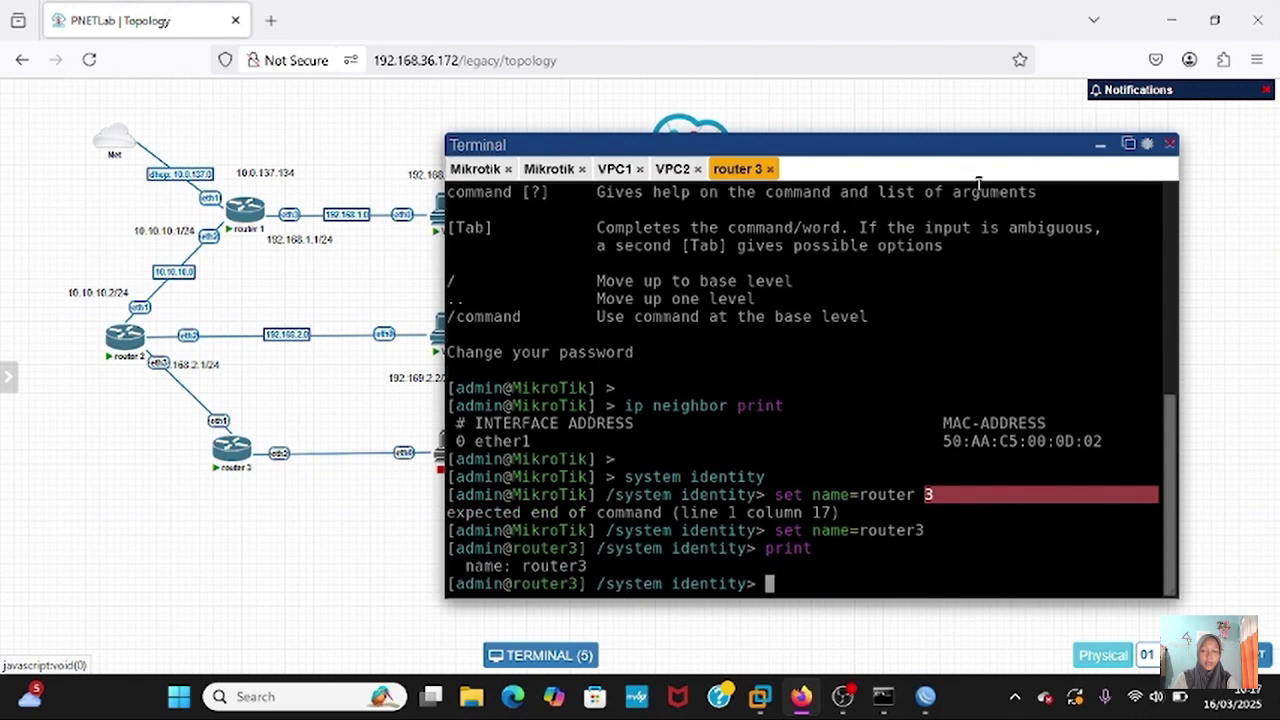
- Hide the terminal and place the 10.20.20.x, 192.168.2.1, 192.168.3.1 and 192.168.3.2 labels by their devices
{"action": "left_click", "coordinate": [1100, 150]}
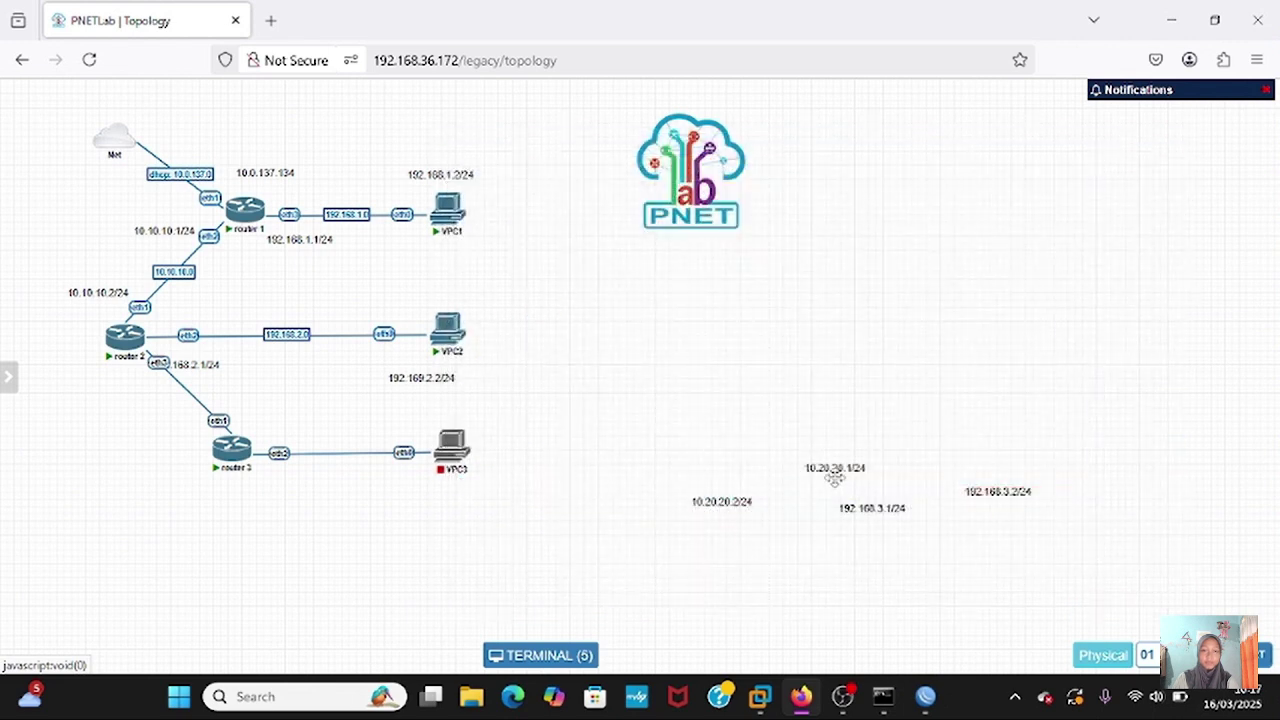
{"action": "left_click_drag", "start_coordinate": [816, 468], "coordinate": [112, 381]}
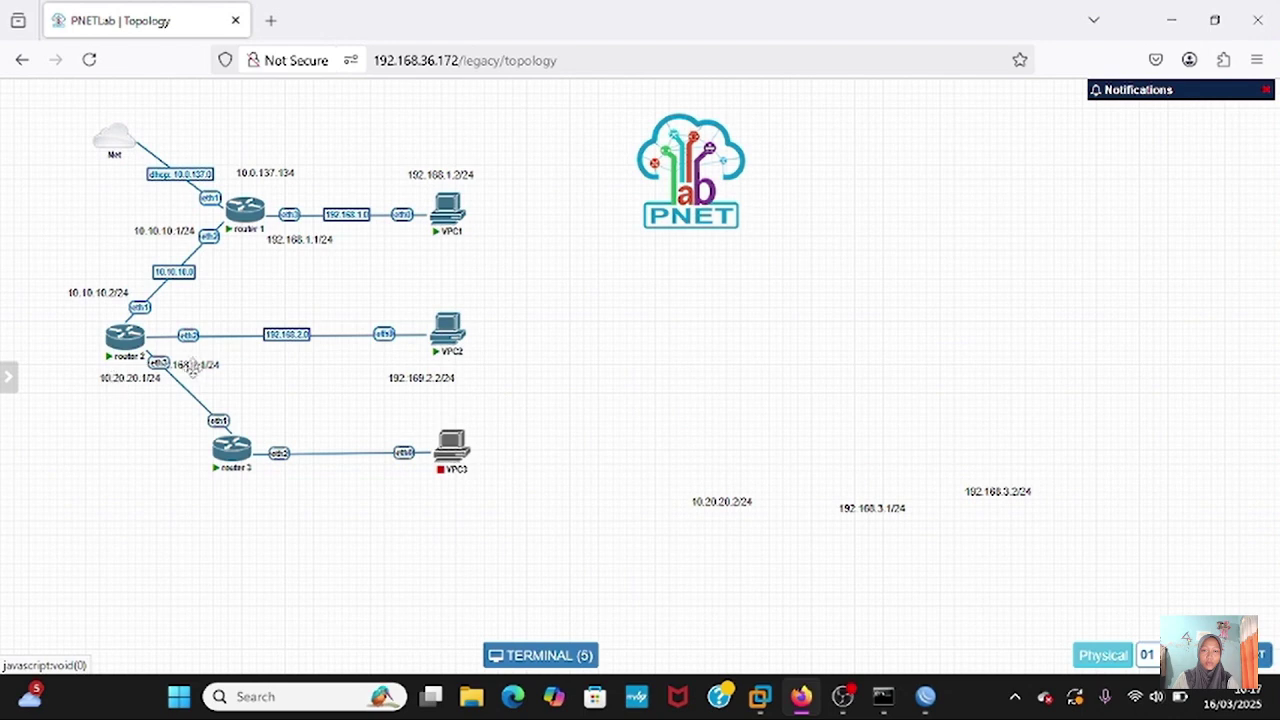
{"action": "left_click_drag", "start_coordinate": [195, 365], "coordinate": [208, 320]}
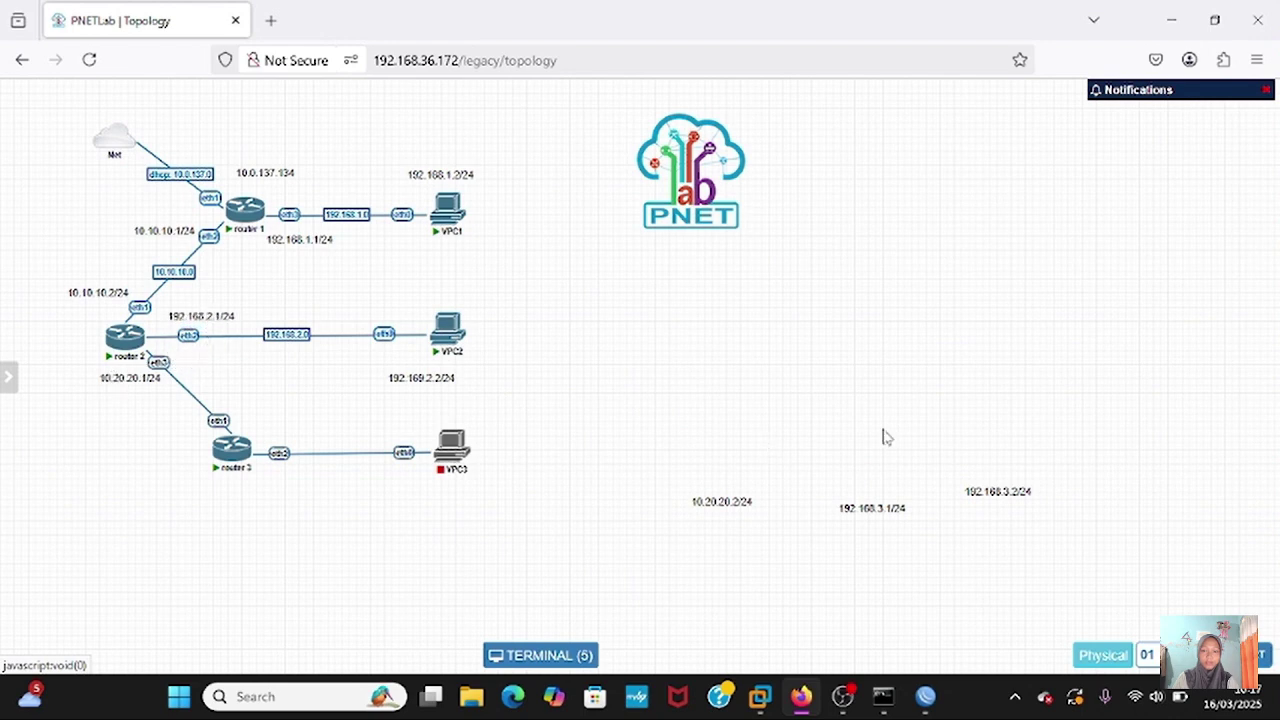
{"action": "left_click_drag", "start_coordinate": [723, 499], "coordinate": [170, 436]}
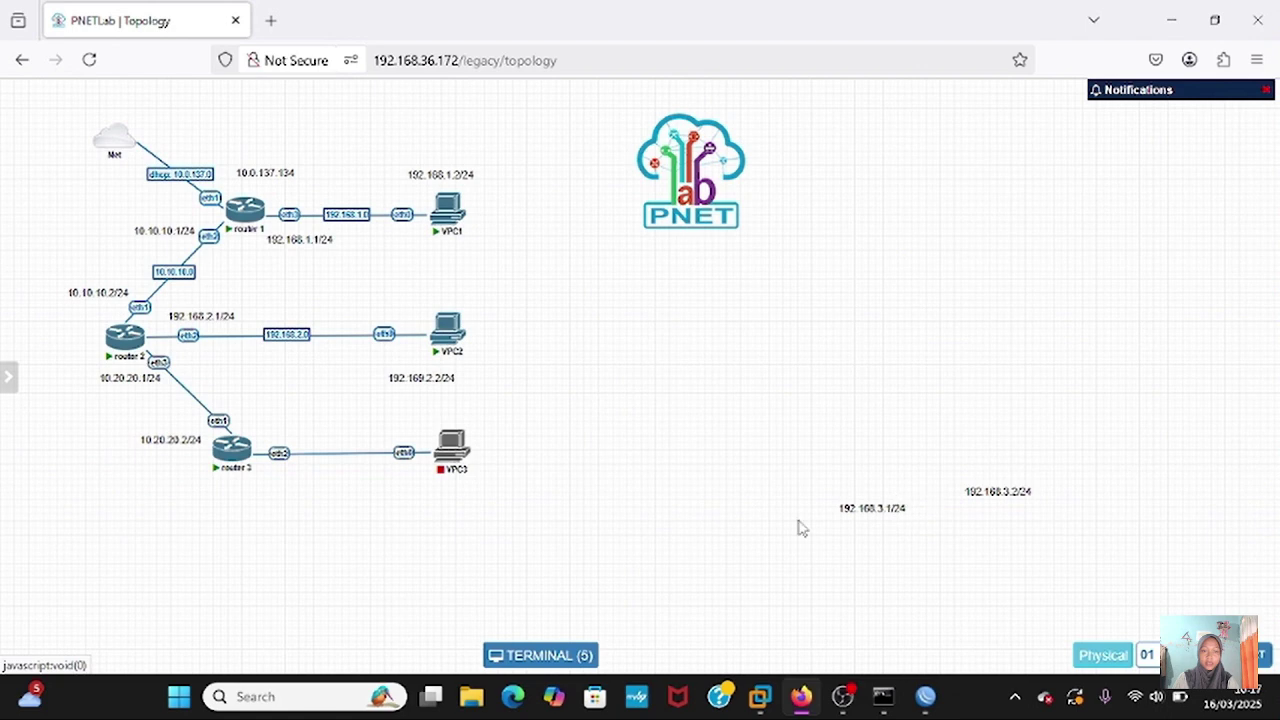
{"action": "left_click_drag", "start_coordinate": [855, 506], "coordinate": [310, 442]}
{"action": "left_click", "coordinate": [345, 508]}
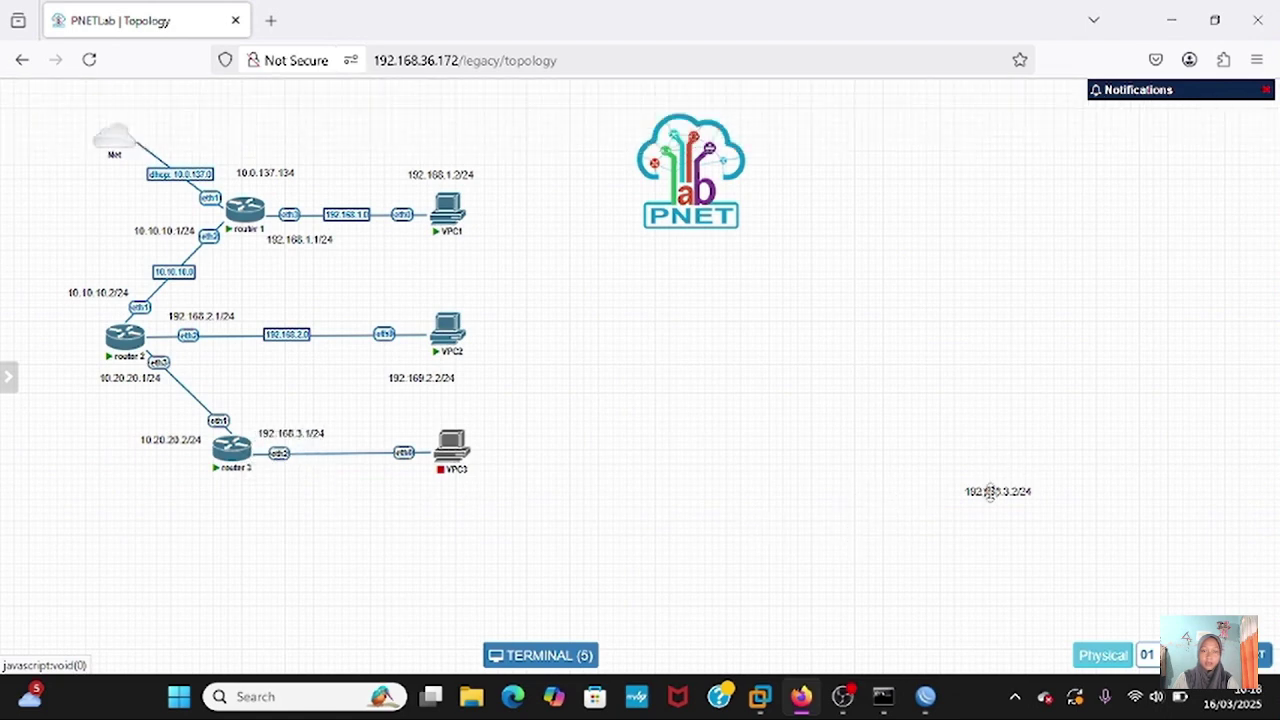
{"action": "left_click_drag", "start_coordinate": [990, 493], "coordinate": [448, 492]}
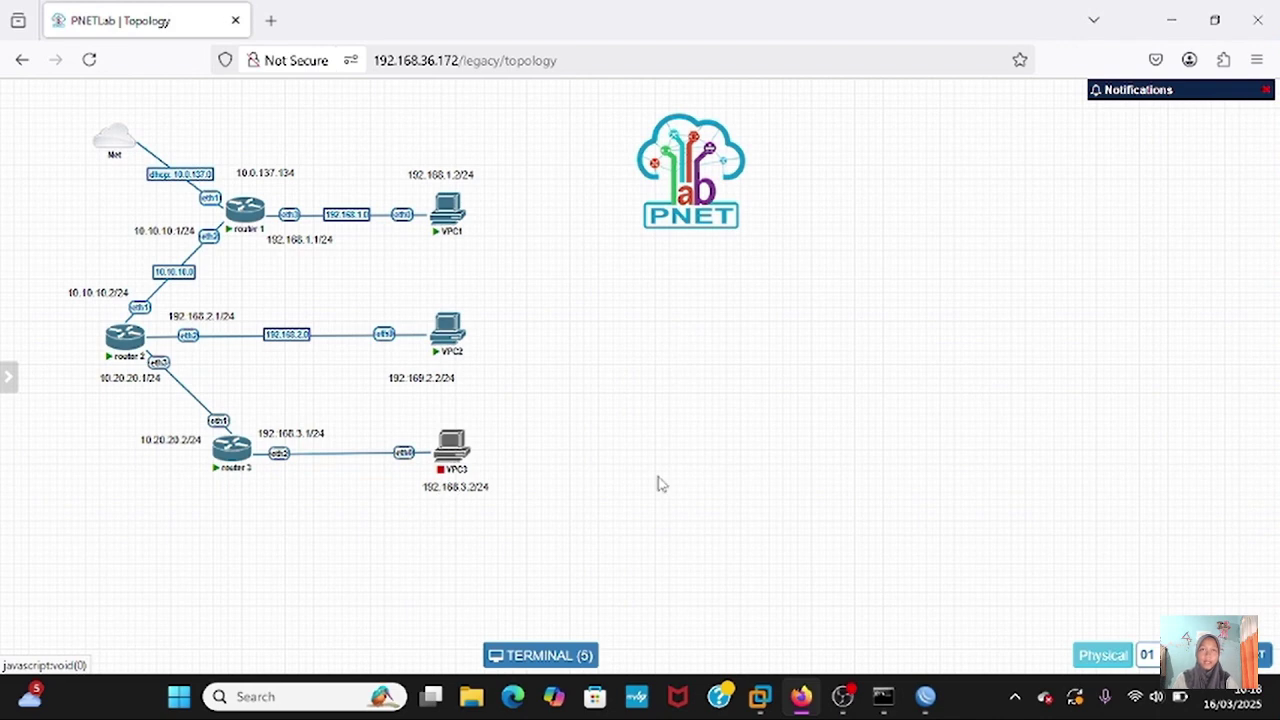
- Reopen router3's console and enter the tool menu from the base level
{"action": "left_click", "coordinate": [230, 458]}
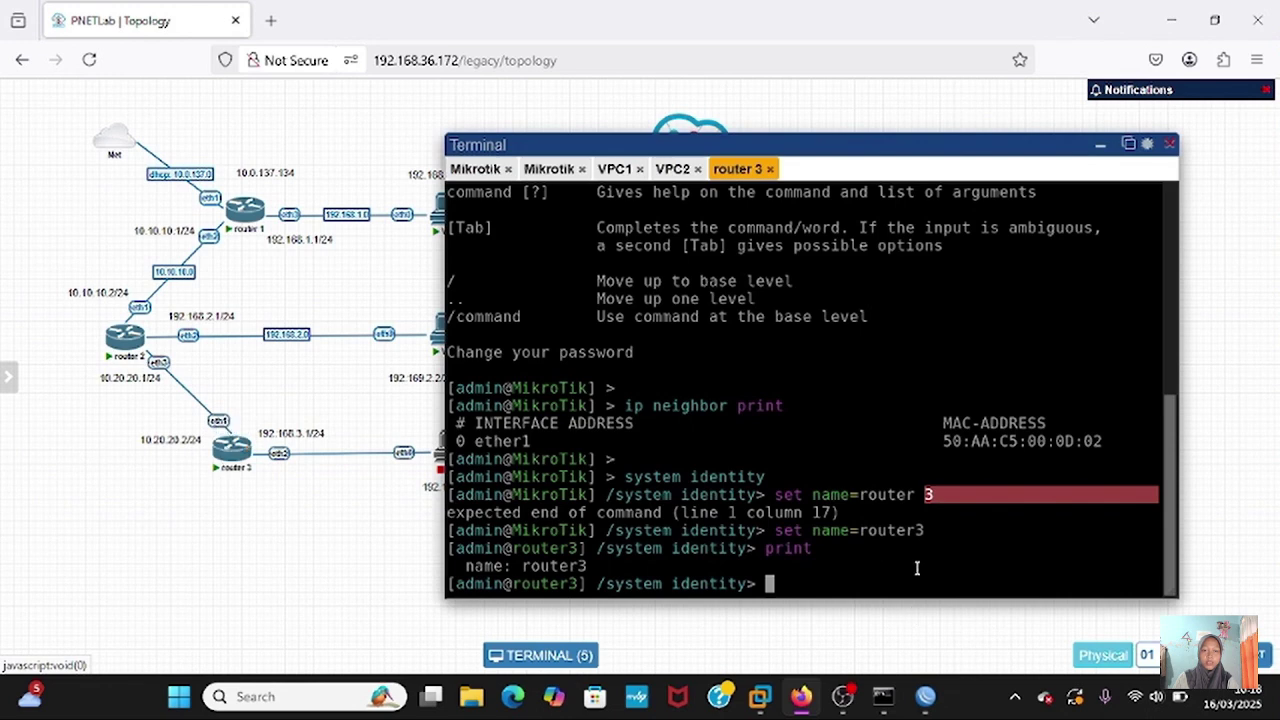
{"action": "key", "text": "Return"}
{"action": "type", "text": "/"}
{"action": "key", "text": "Return"}
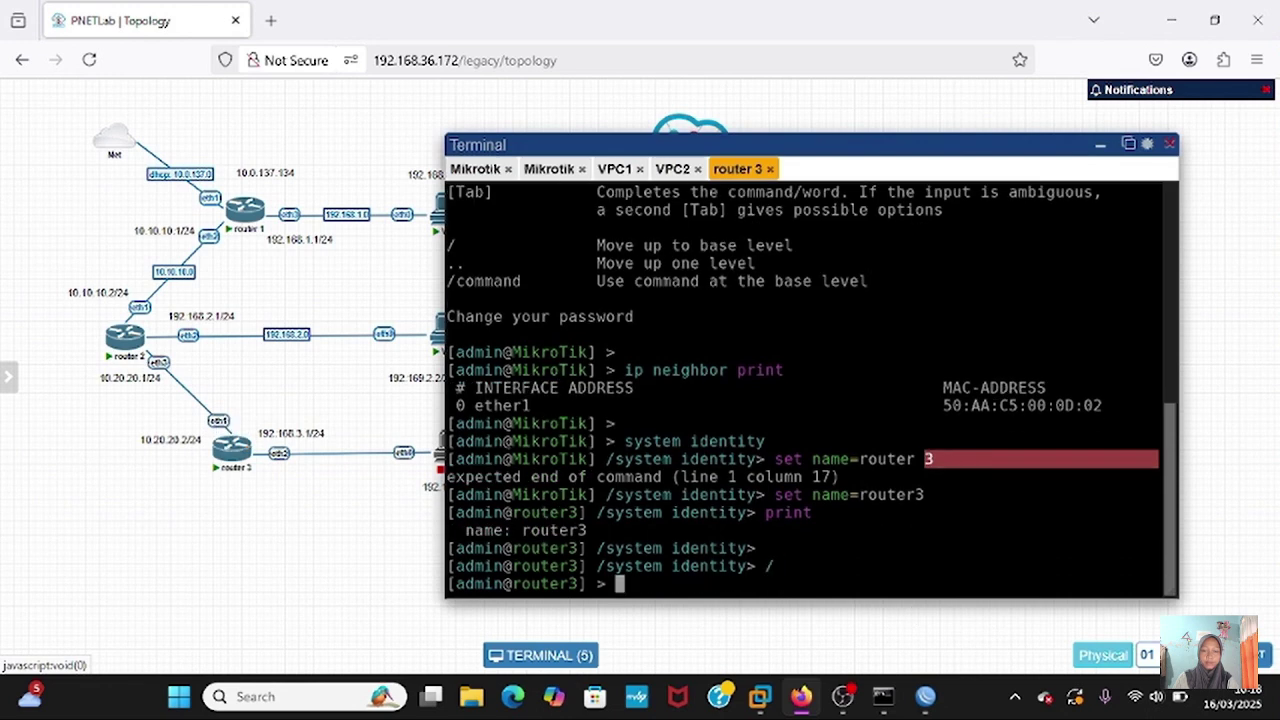
{"action": "type", "text": "tool"}
{"action": "key", "text": "Return"}
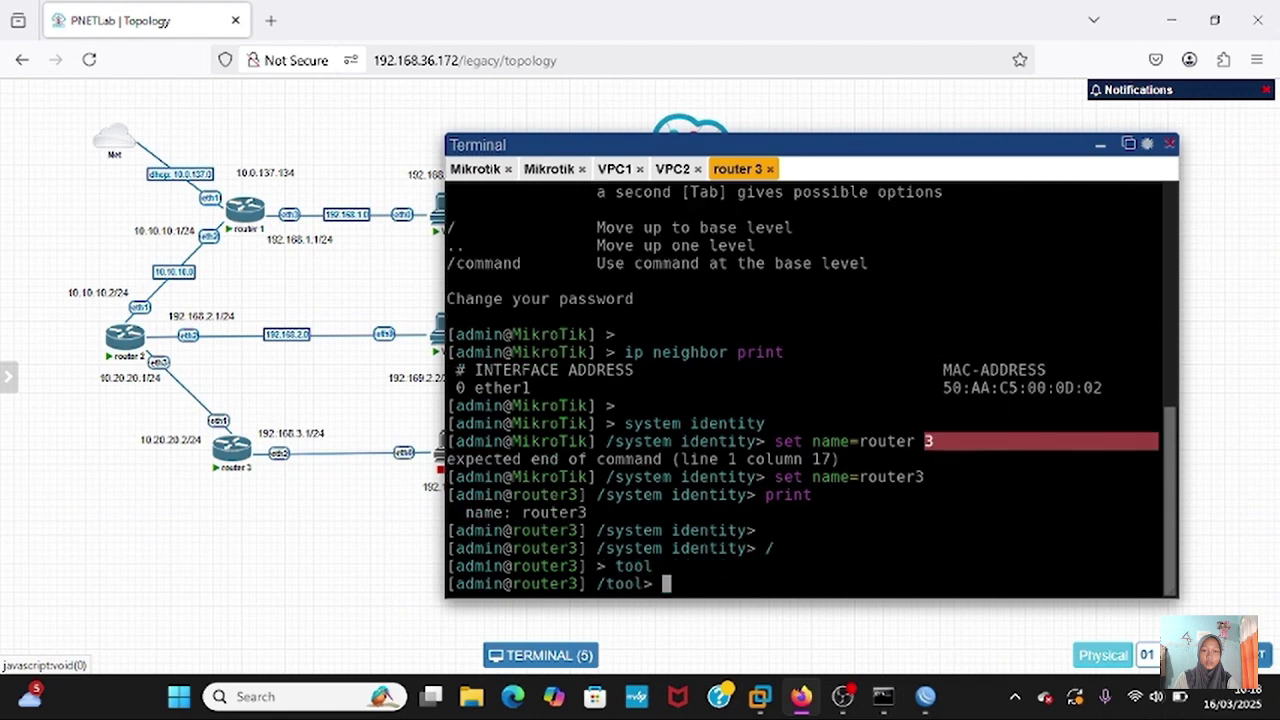
- Enable RoMON with 'set enabled=yes', confirm with print, and hide the console
{"action": "type", "text": "romon"}
{"action": "key", "text": "Return"}
{"action": "type", "text": "set en"}
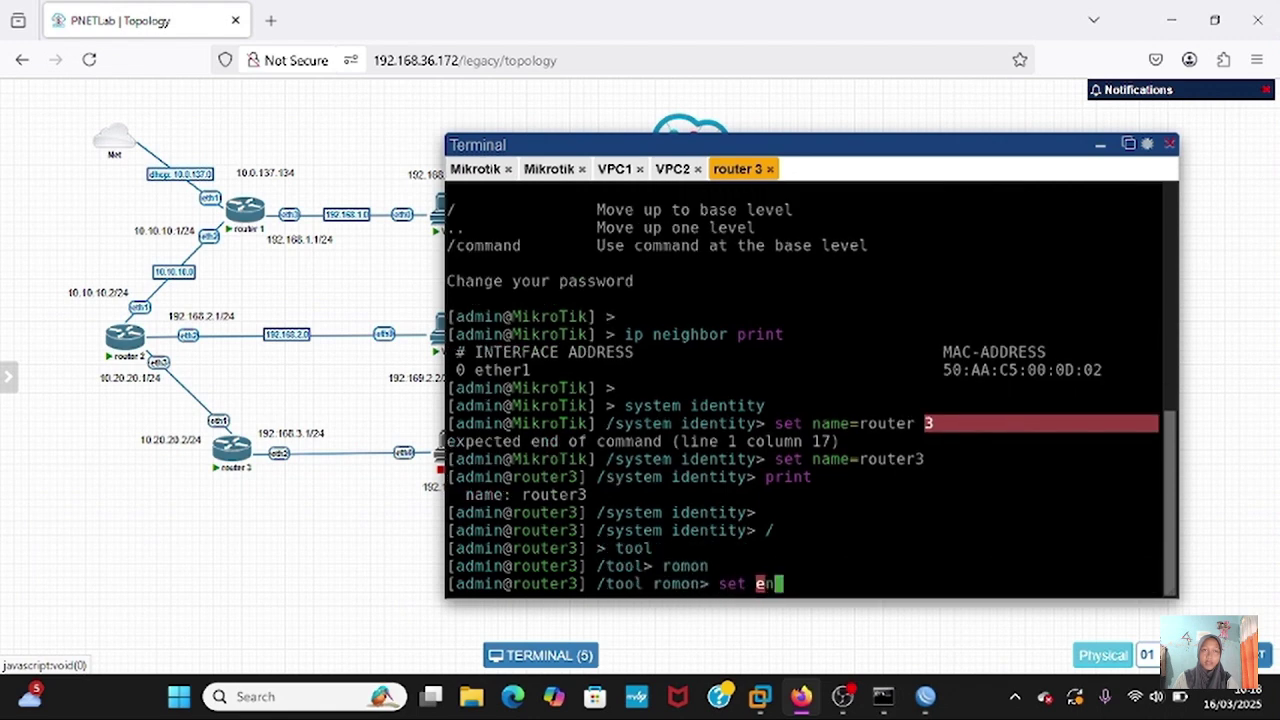
{"action": "type", "text": "abled=yes"}
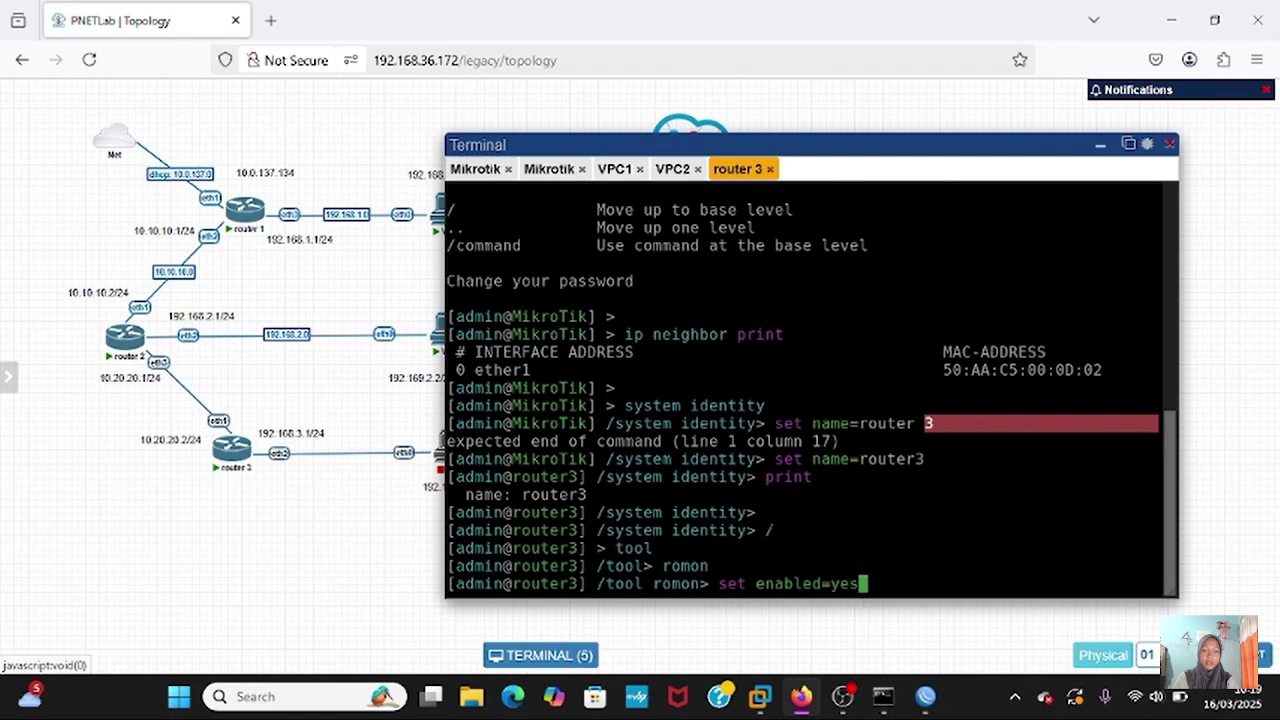
{"action": "key", "text": "Return"}
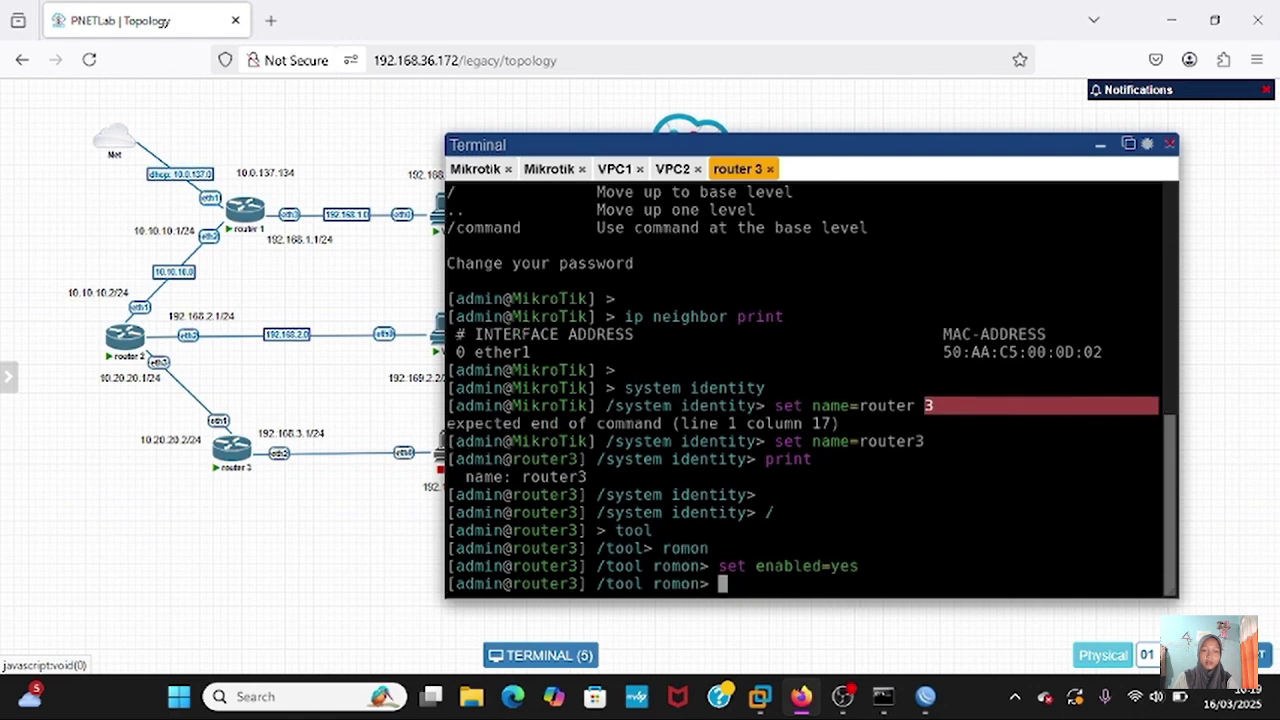
{"action": "type", "text": "print"}
{"action": "key", "text": "Return"}
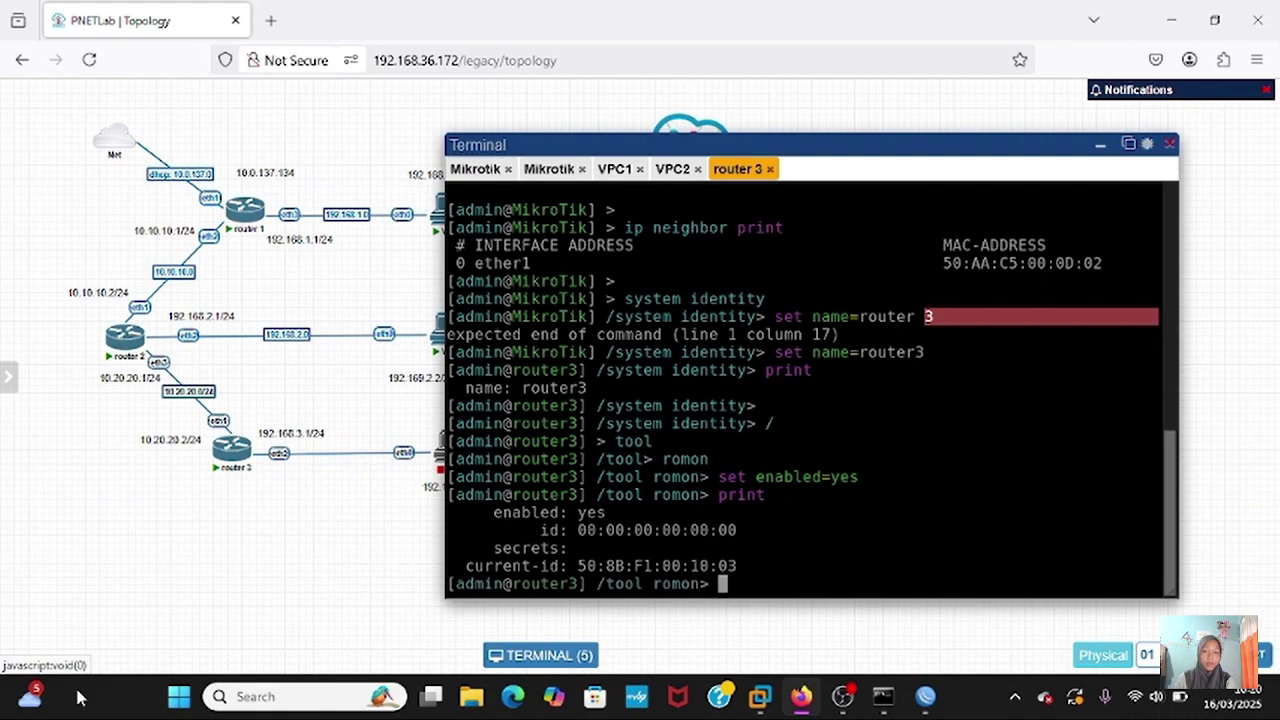
{"action": "left_click", "coordinate": [541, 655]}
{"action": "mouse_move", "coordinate": [908, 712]}
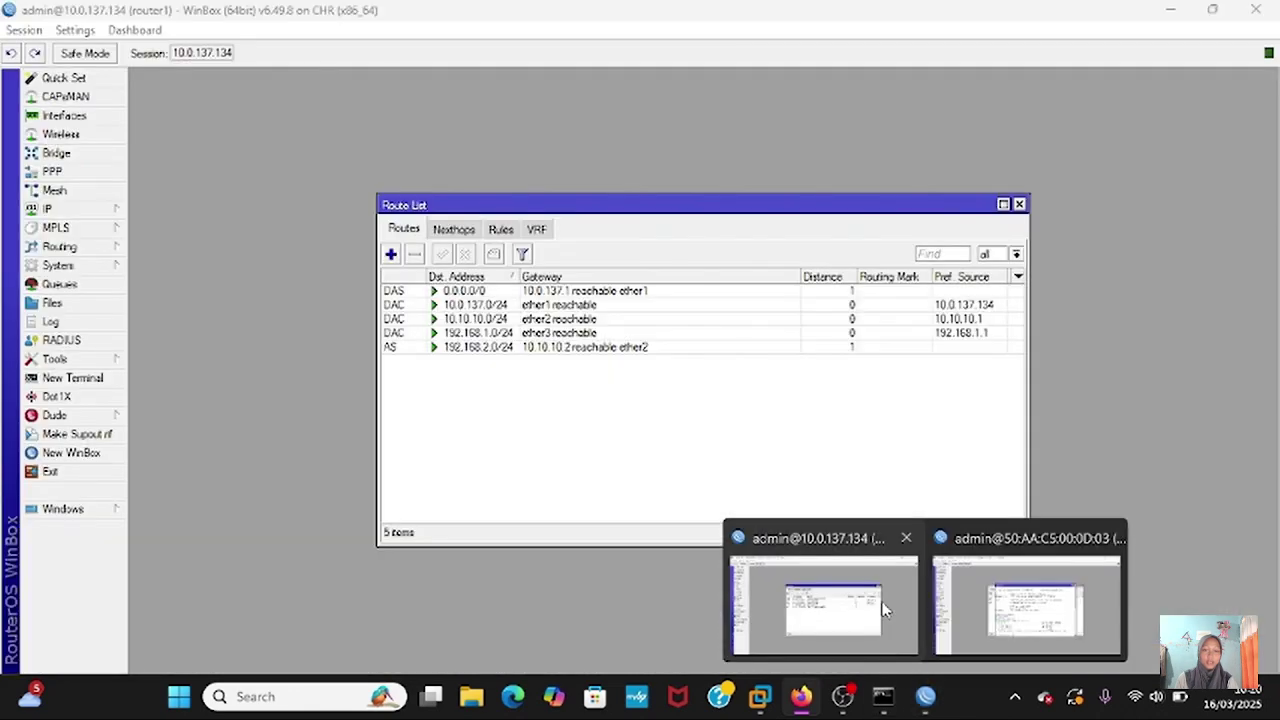
- Open a new WinBox session to router3 through RoMON, using router1 as the agent
{"action": "left_click", "coordinate": [884, 610]}
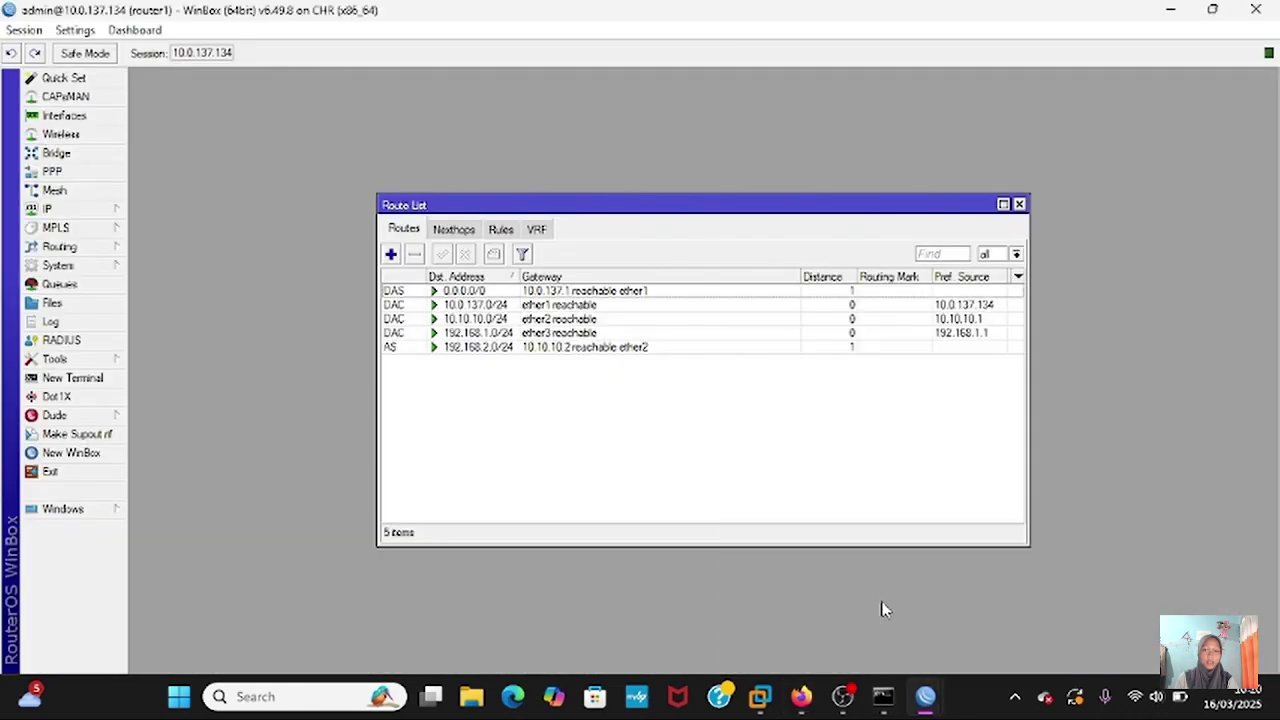
{"action": "left_click", "coordinate": [1019, 205]}
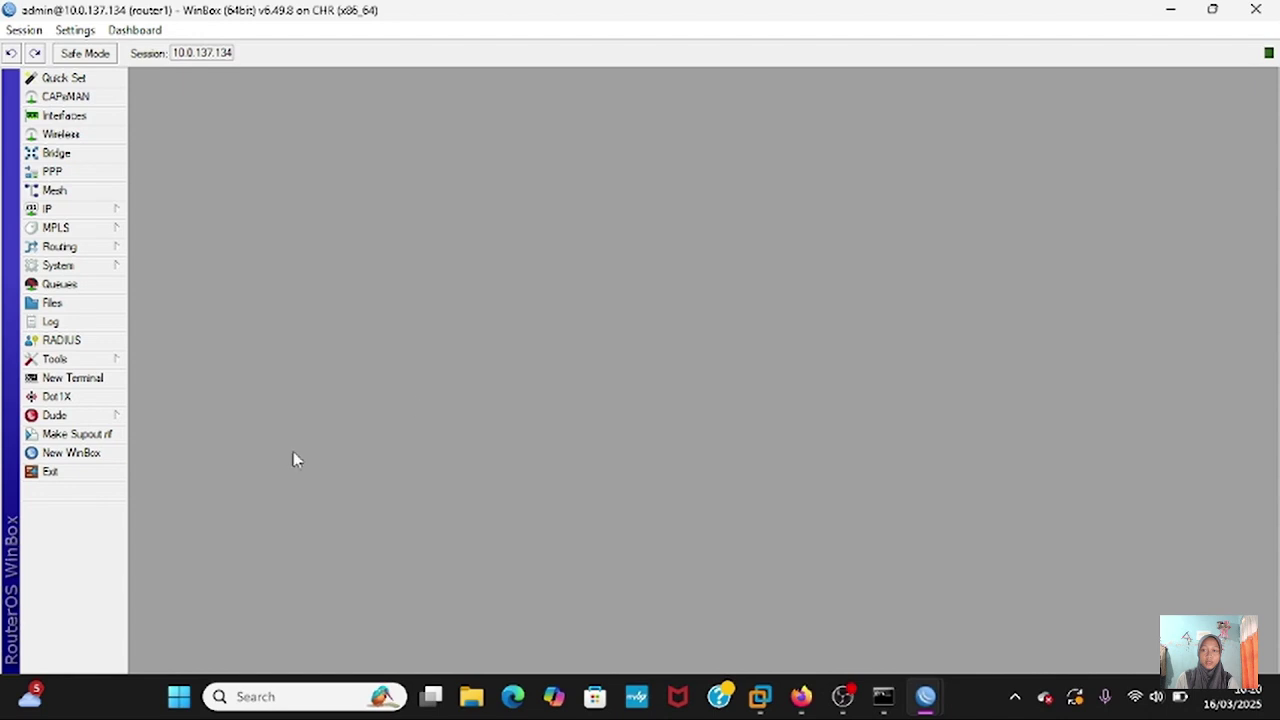
{"action": "left_click", "coordinate": [78, 454]}
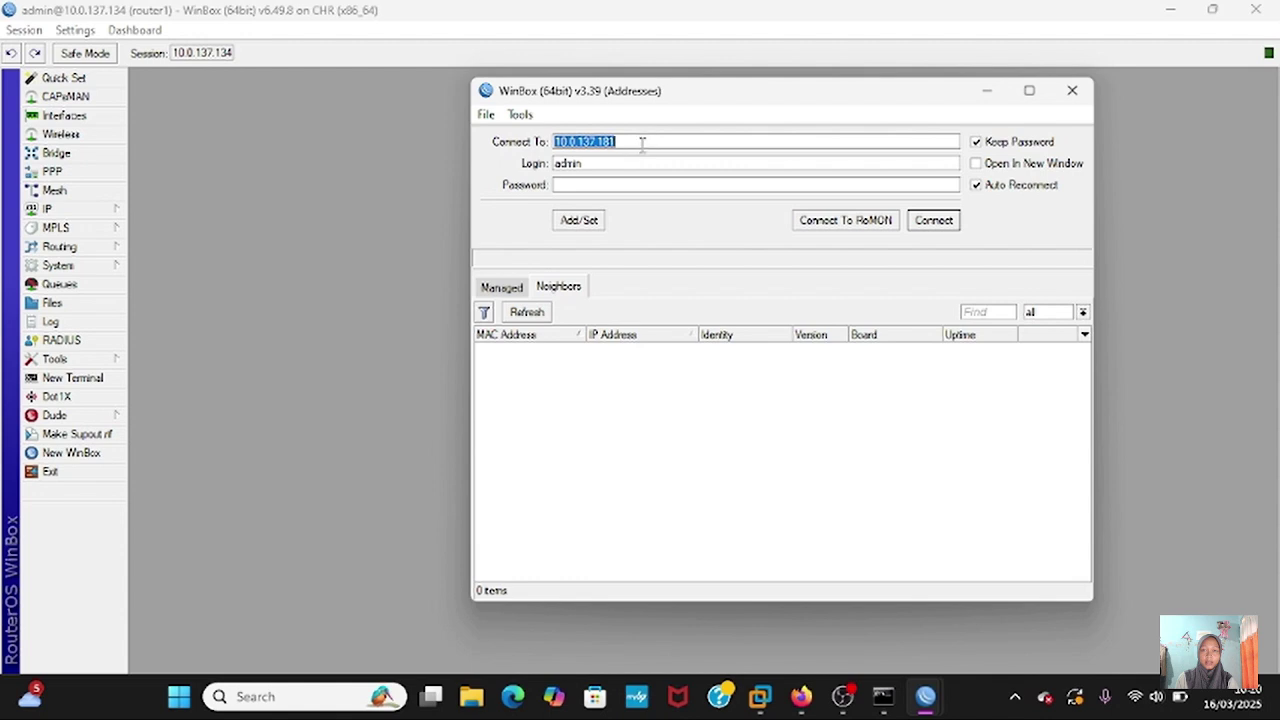
{"action": "left_click", "coordinate": [642, 143]}
{"action": "left_click", "coordinate": [838, 221]}
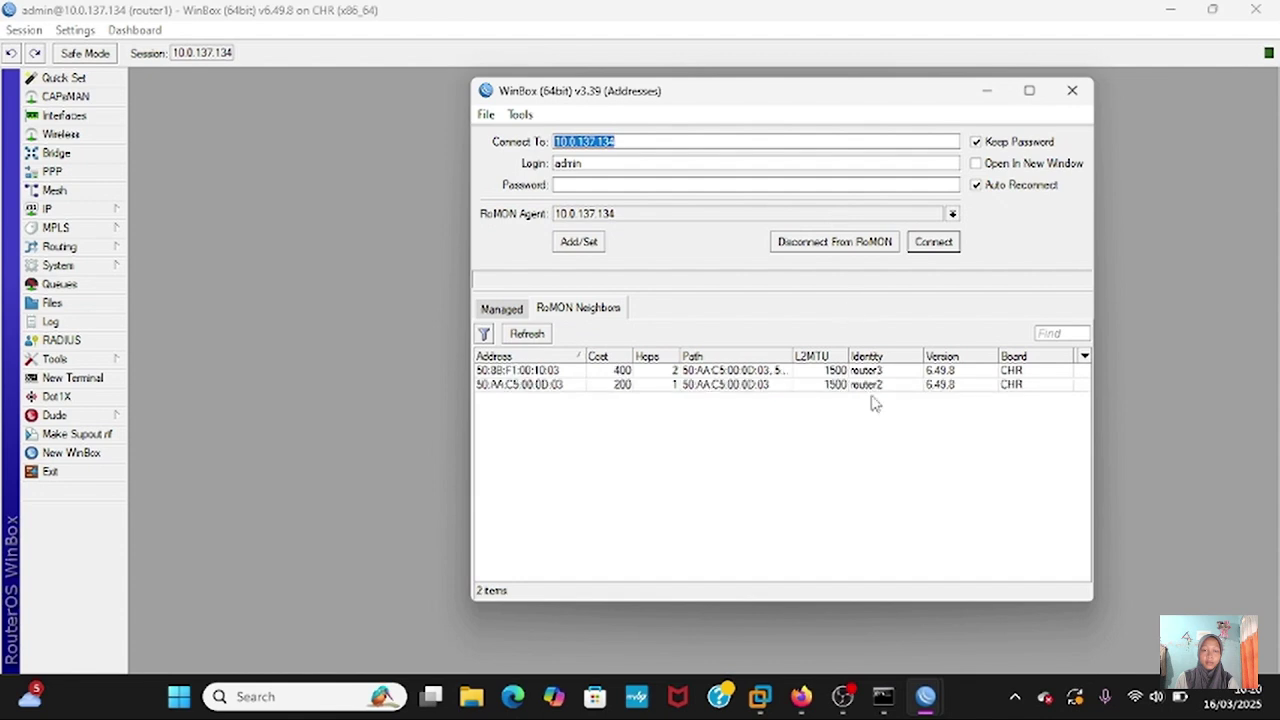
{"action": "left_click", "coordinate": [878, 372]}
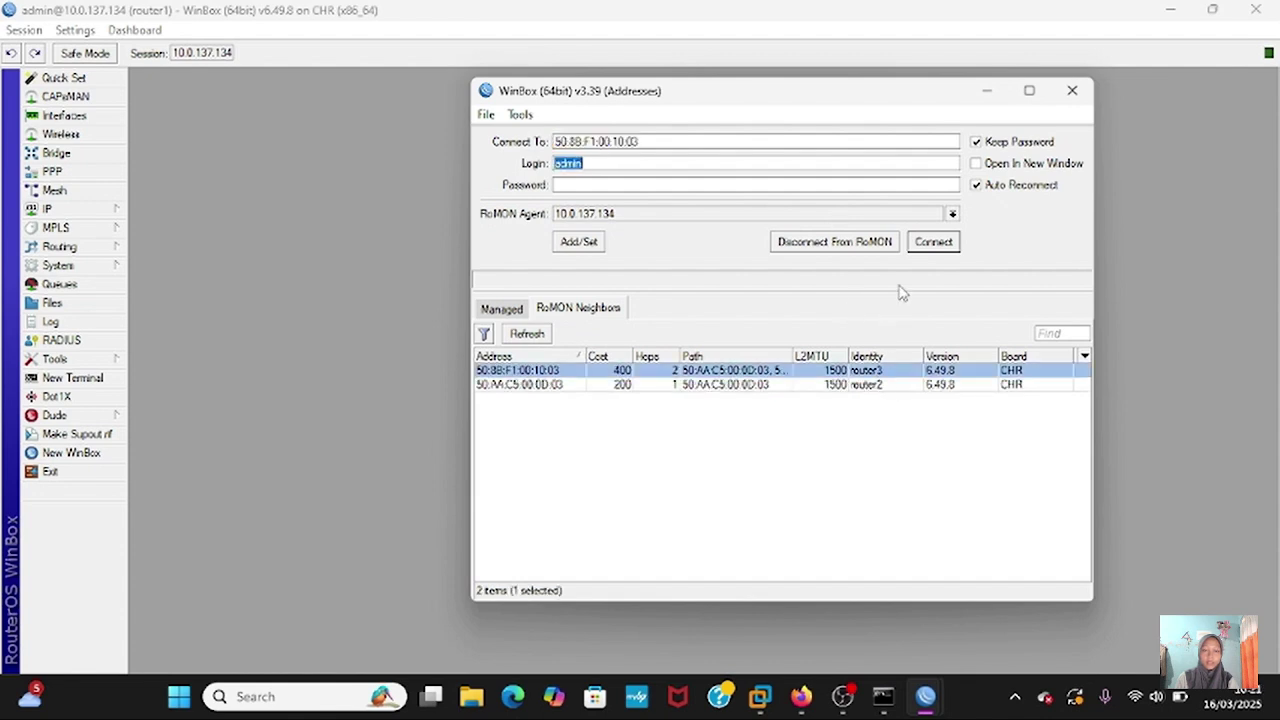
{"action": "left_click", "coordinate": [931, 244]}
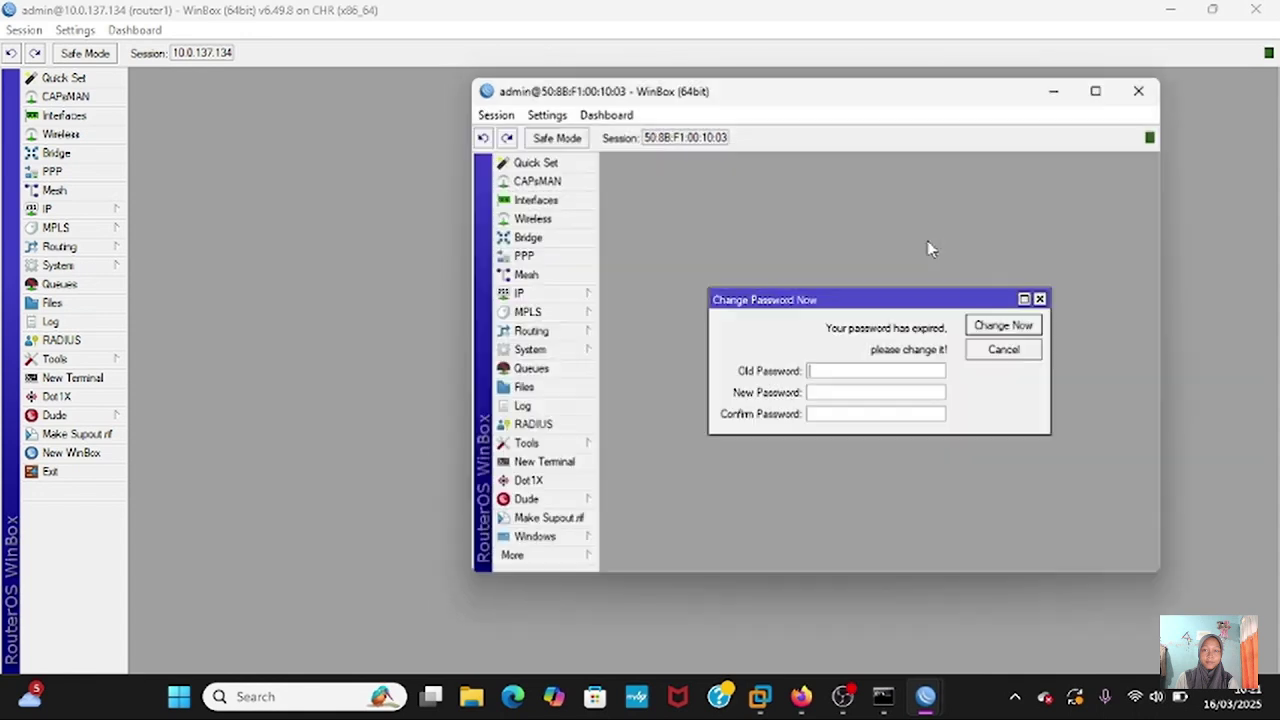
- In router3's IP Addresses, add 192.168.3.1/24 on ether2
{"action": "left_click", "coordinate": [1096, 92]}
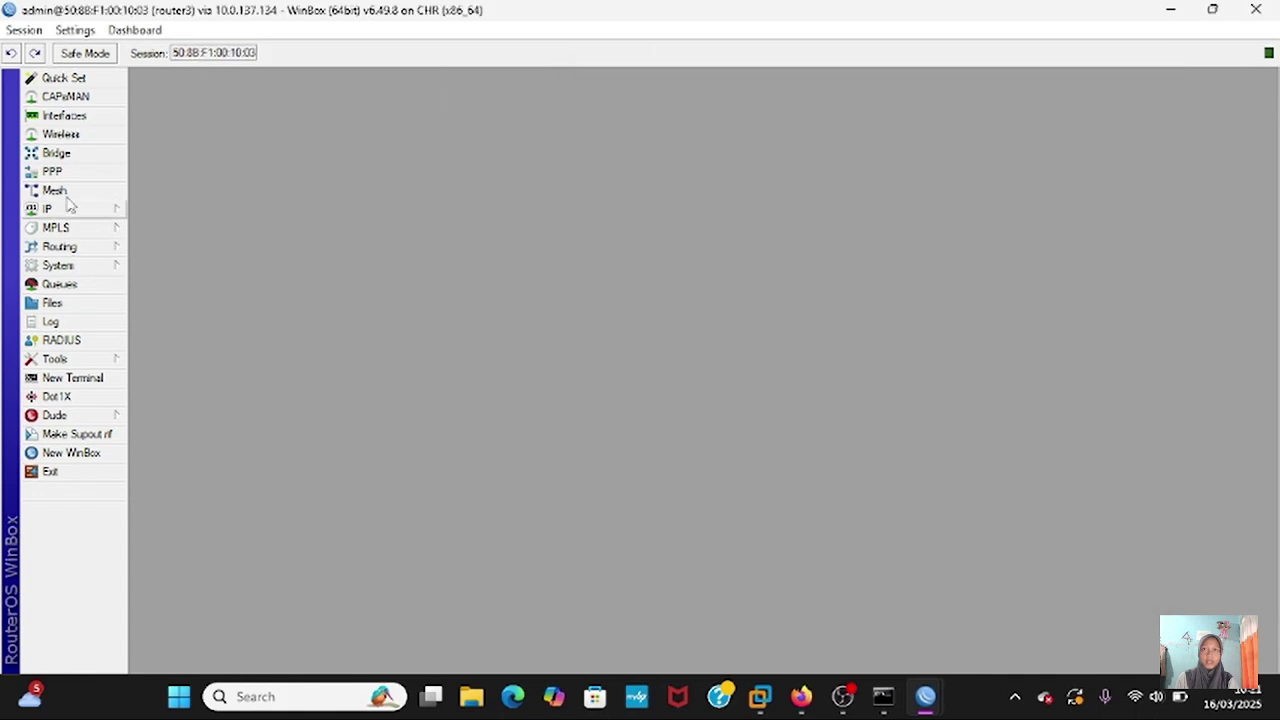
{"action": "left_click", "coordinate": [118, 212]}
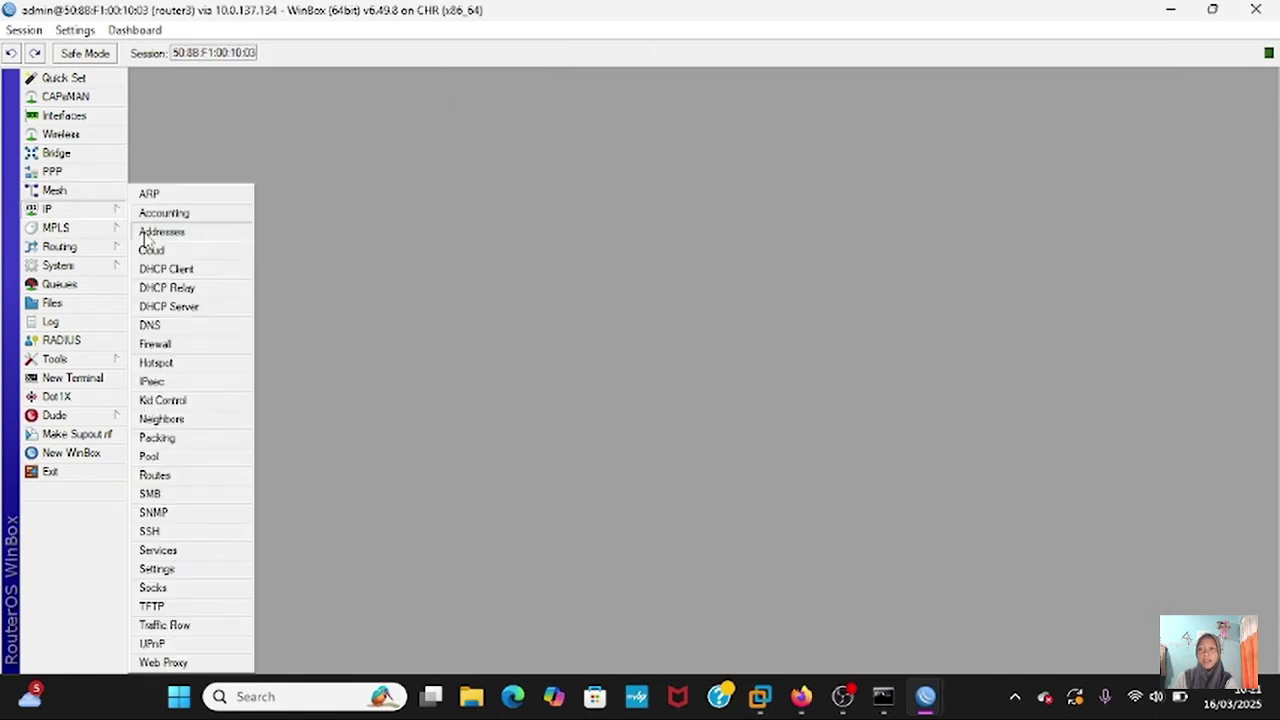
{"action": "left_click", "coordinate": [158, 231]}
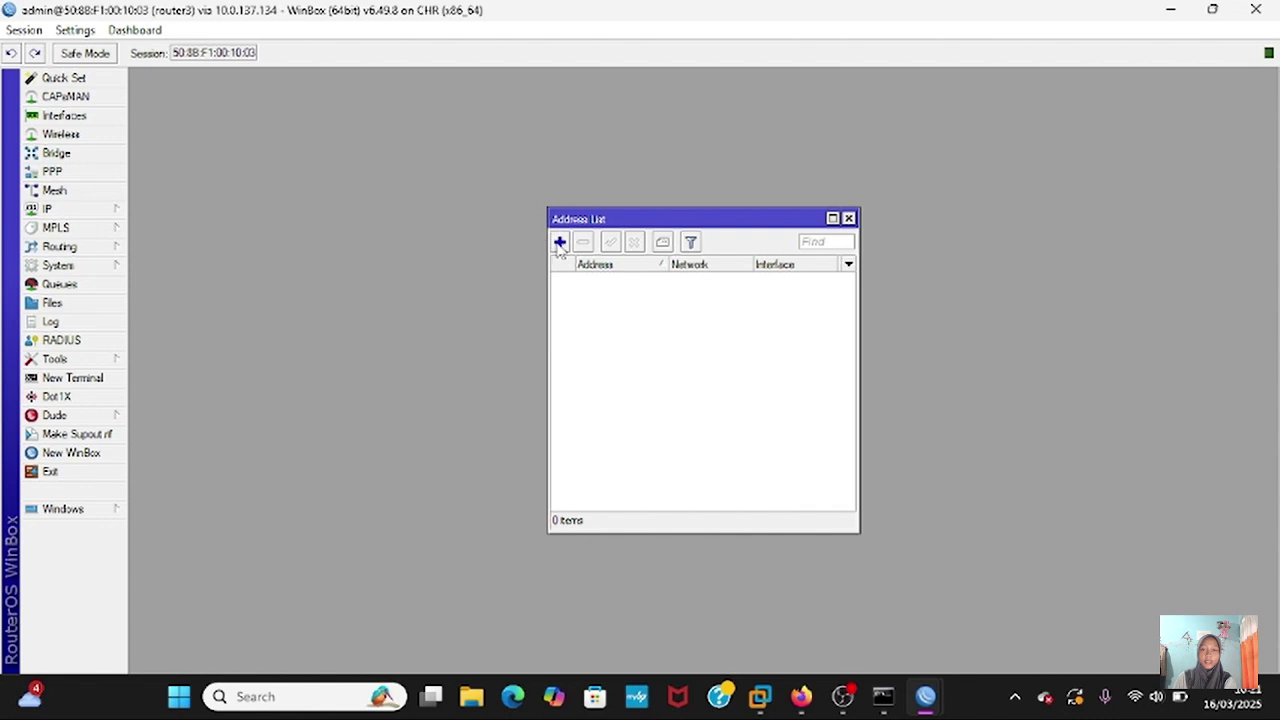
{"action": "left_click", "coordinate": [559, 242]}
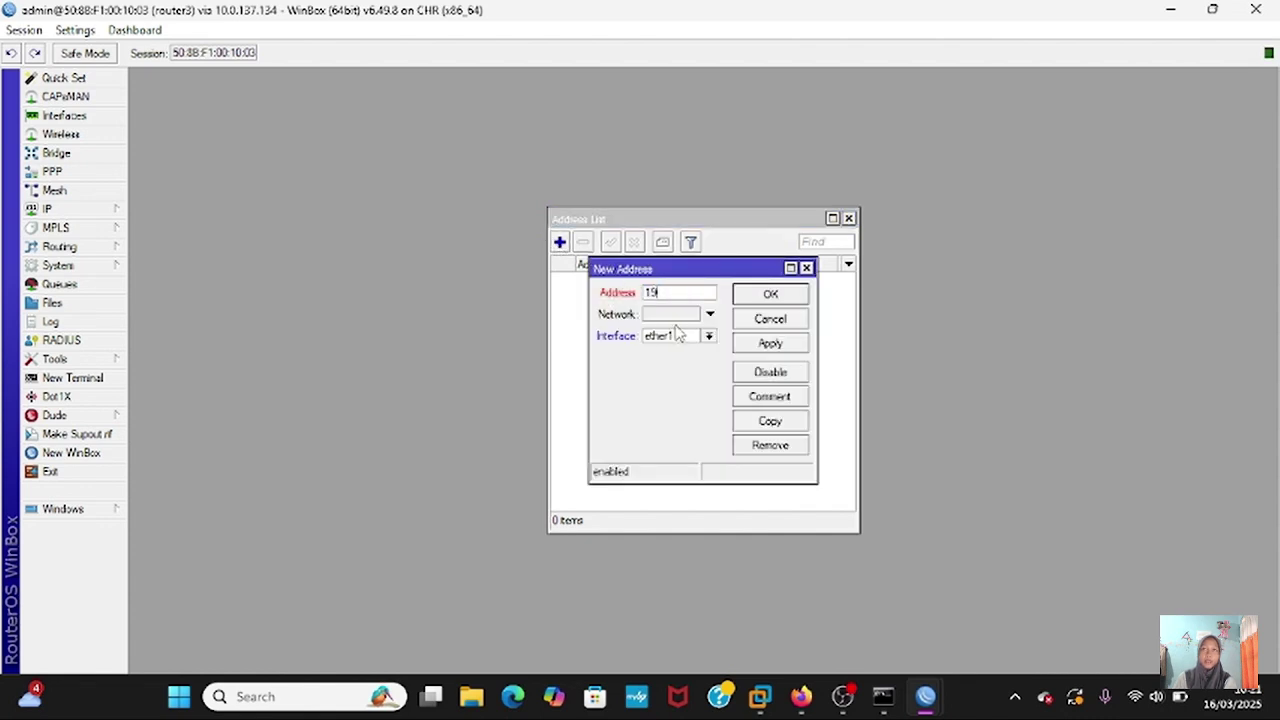
{"action": "type", "text": "192.168.2"}
{"action": "key", "text": "BackSpace"}
{"action": "type", "text": "3.1/24"}
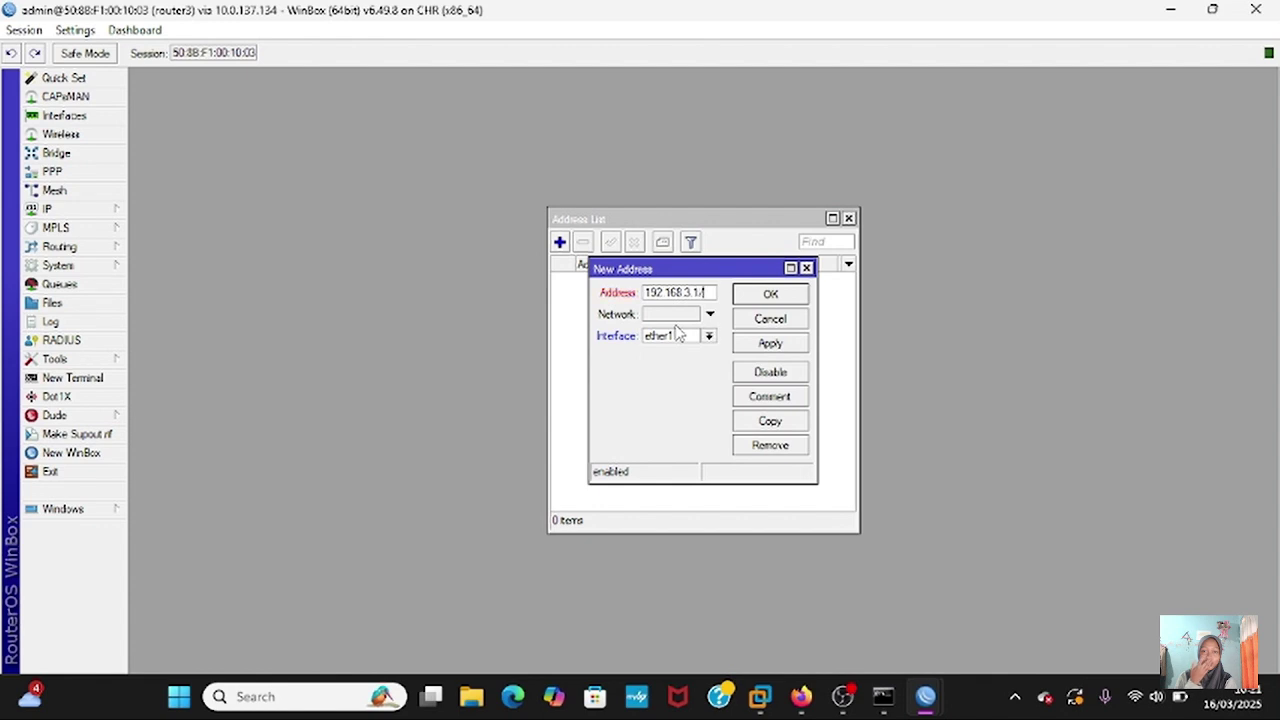
{"action": "left_click", "coordinate": [708, 336]}
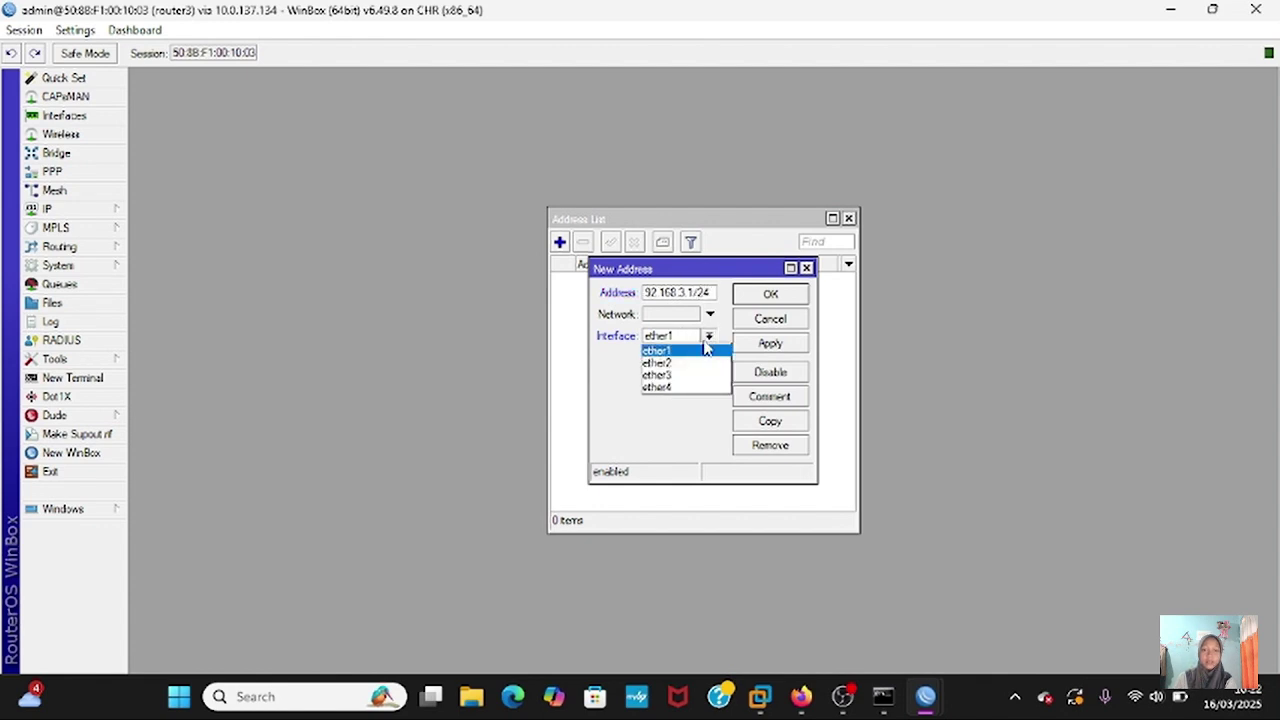
{"action": "left_click", "coordinate": [697, 363]}
{"action": "left_click", "coordinate": [770, 343]}
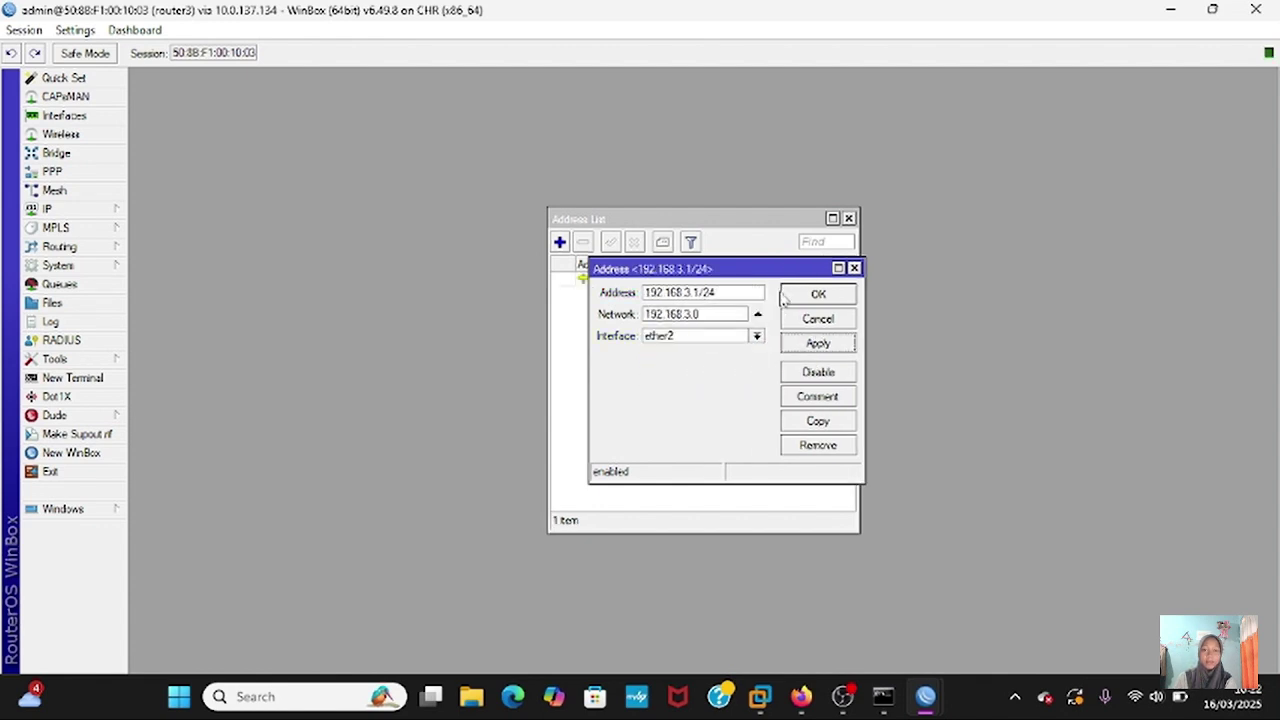
{"action": "left_click", "coordinate": [815, 297]}
- Add a second address, 10.20.20.2/24, on ether1
{"action": "left_click", "coordinate": [560, 242]}
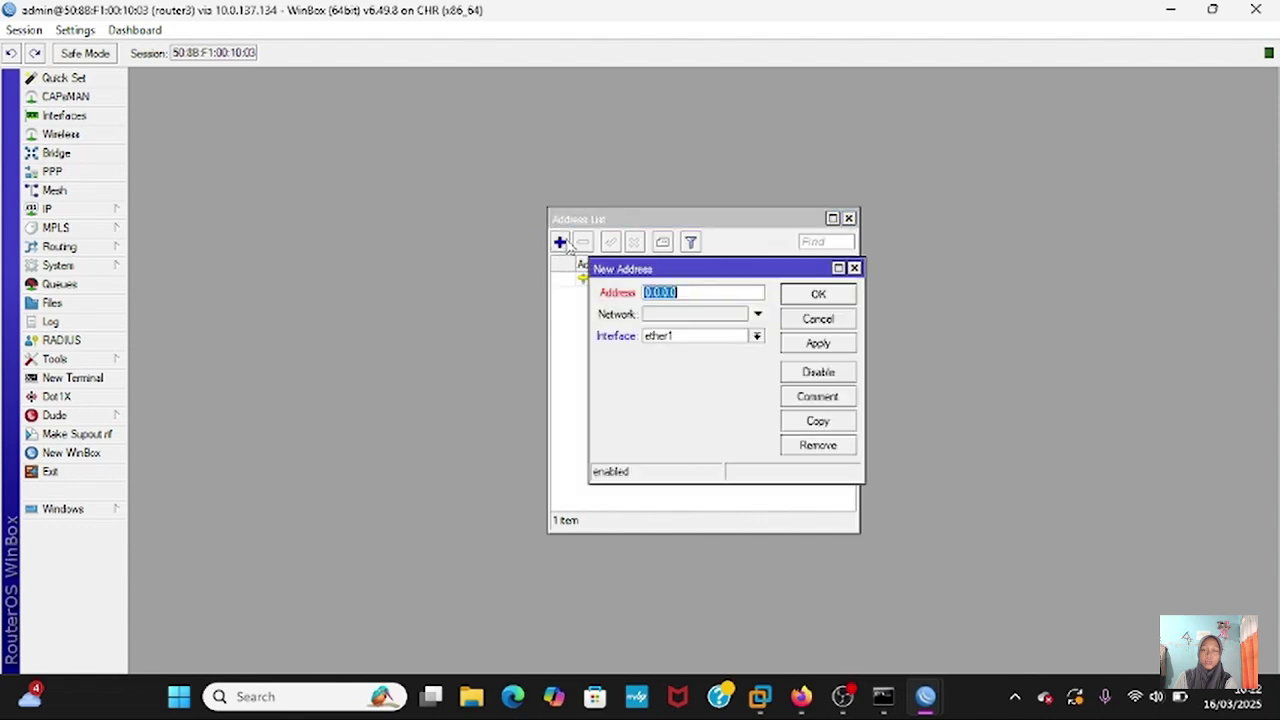
{"action": "type", "text": "192"}
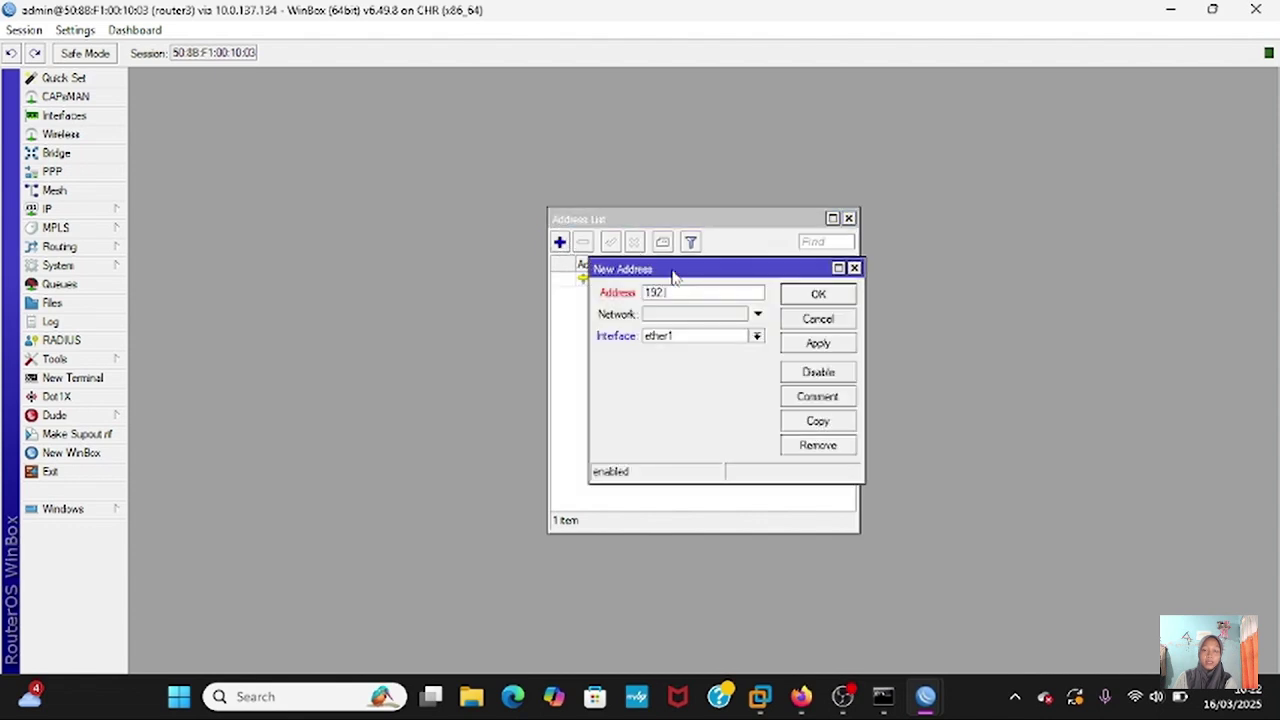
{"action": "type", "text": ".1"}
{"action": "key", "text": "BackSpace"}
{"action": "key", "text": "BackSpace"}
{"action": "type", "text": "0.10"}
{"action": "type", "text": ".20.20.2/24"}
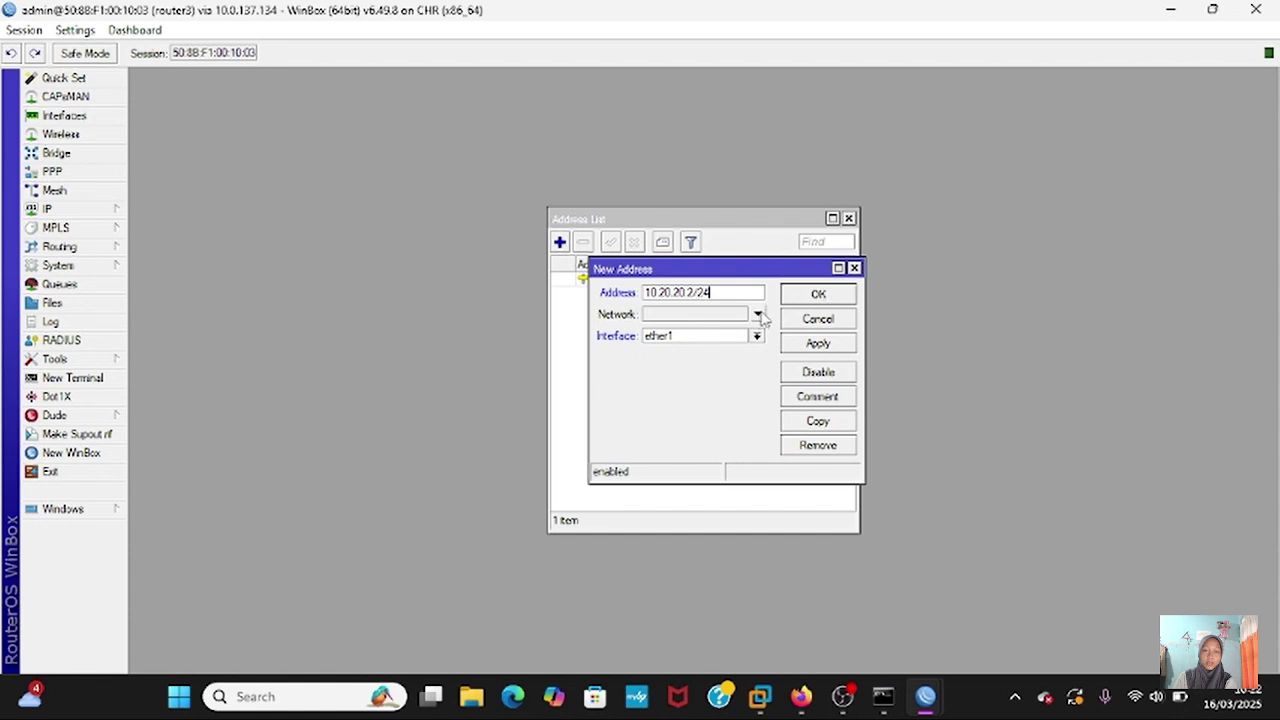
{"action": "left_click", "coordinate": [818, 343]}
{"action": "left_click", "coordinate": [819, 294]}
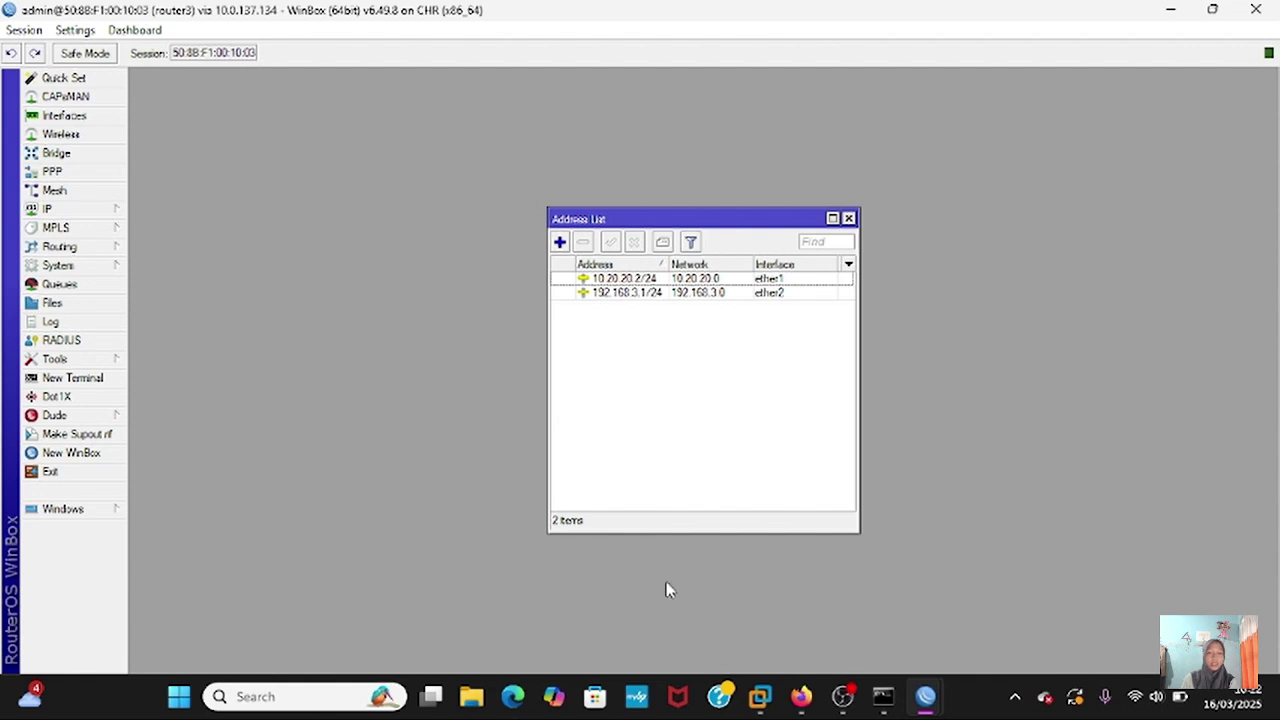
- Switch to router2's WinBox session, close its terminal and route list, and open IP Addresses
{"action": "mouse_move", "coordinate": [922, 702]}
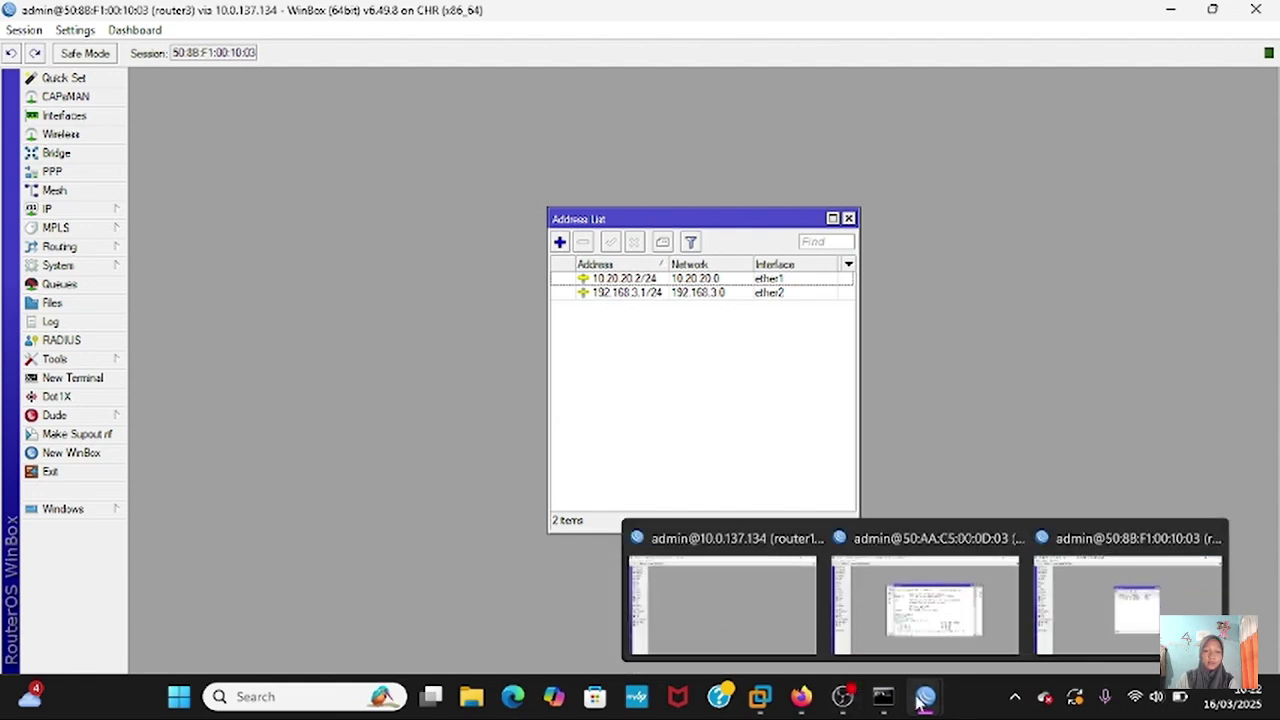
{"action": "left_click", "coordinate": [918, 583]}
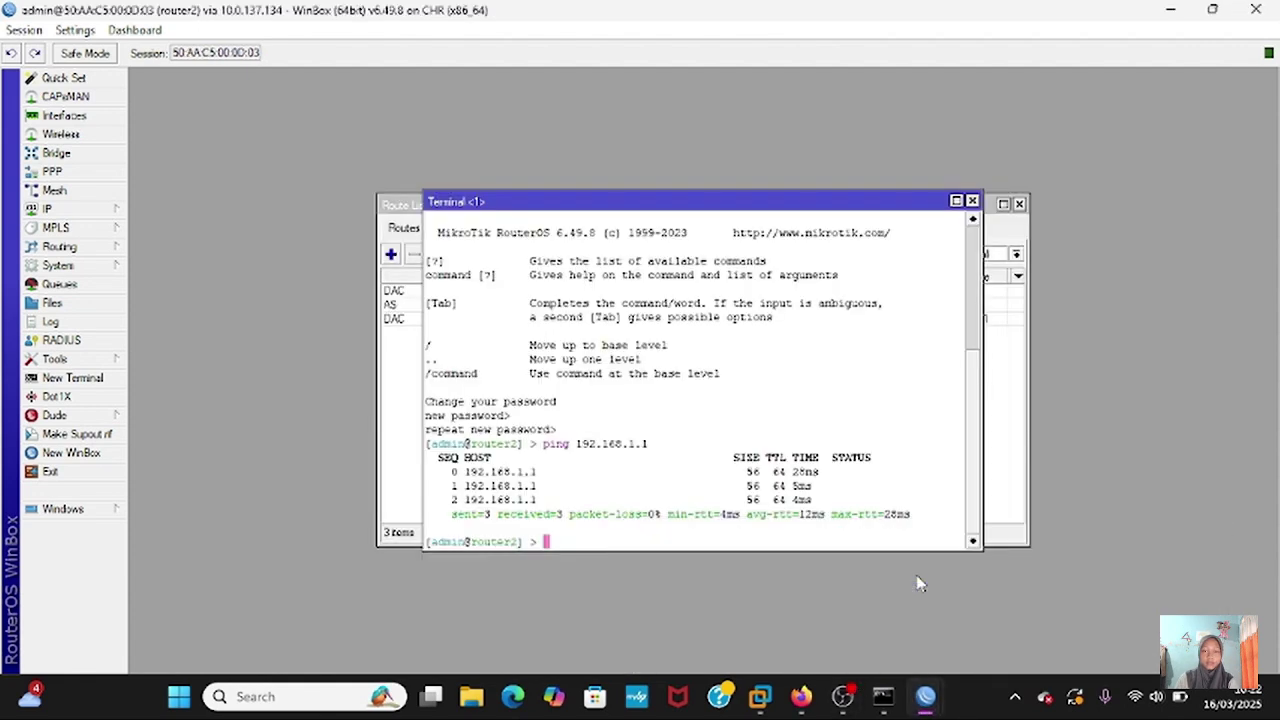
{"action": "left_click", "coordinate": [970, 202]}
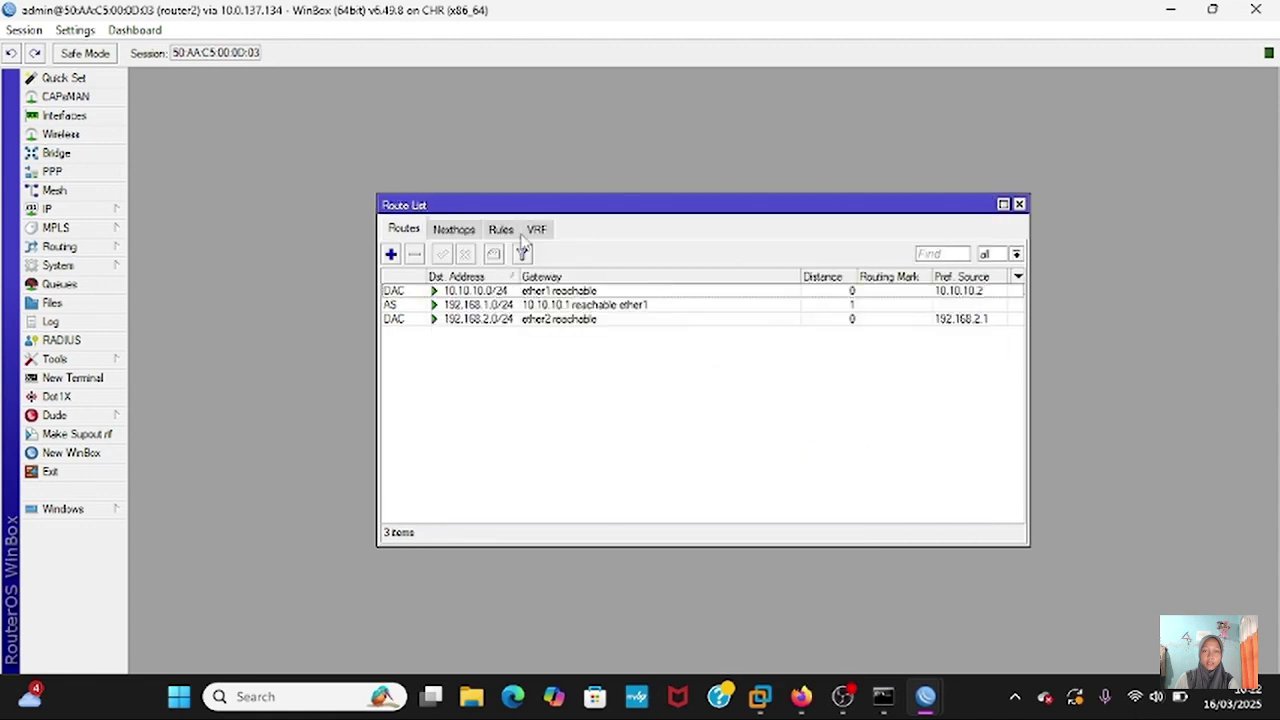
{"action": "left_click", "coordinate": [1019, 204]}
{"action": "left_click", "coordinate": [118, 210]}
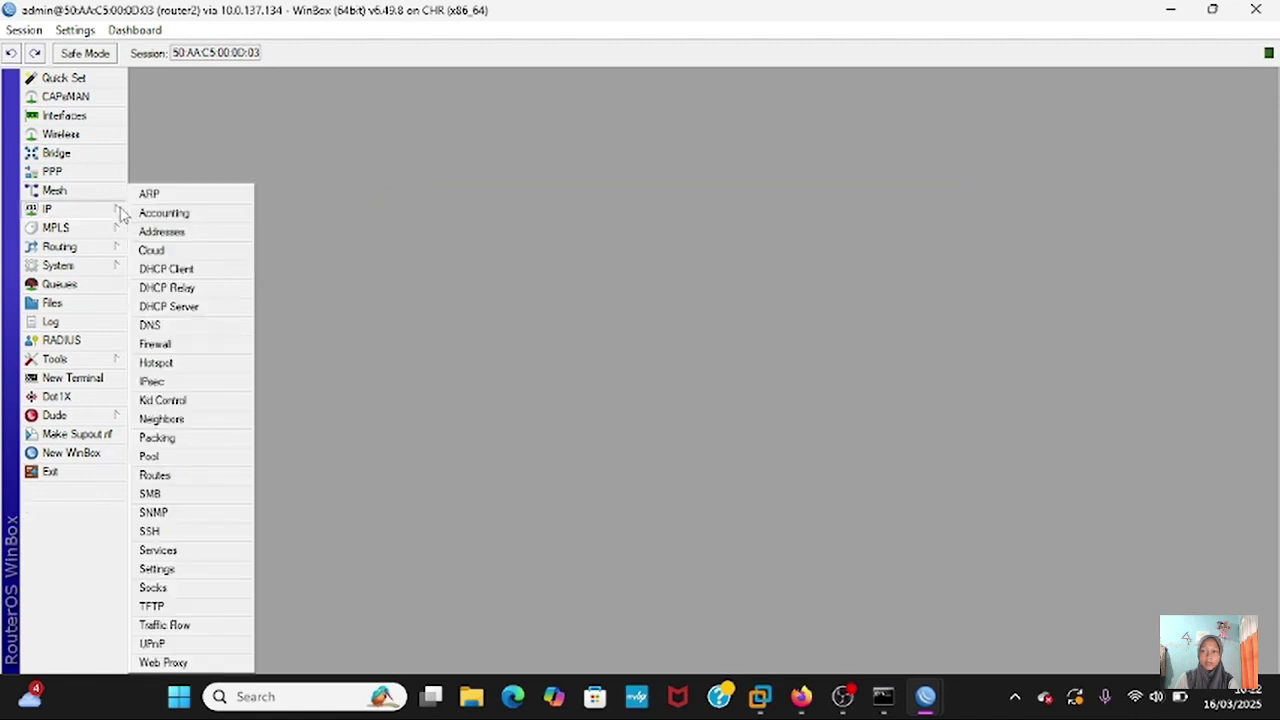
{"action": "left_click", "coordinate": [155, 231]}
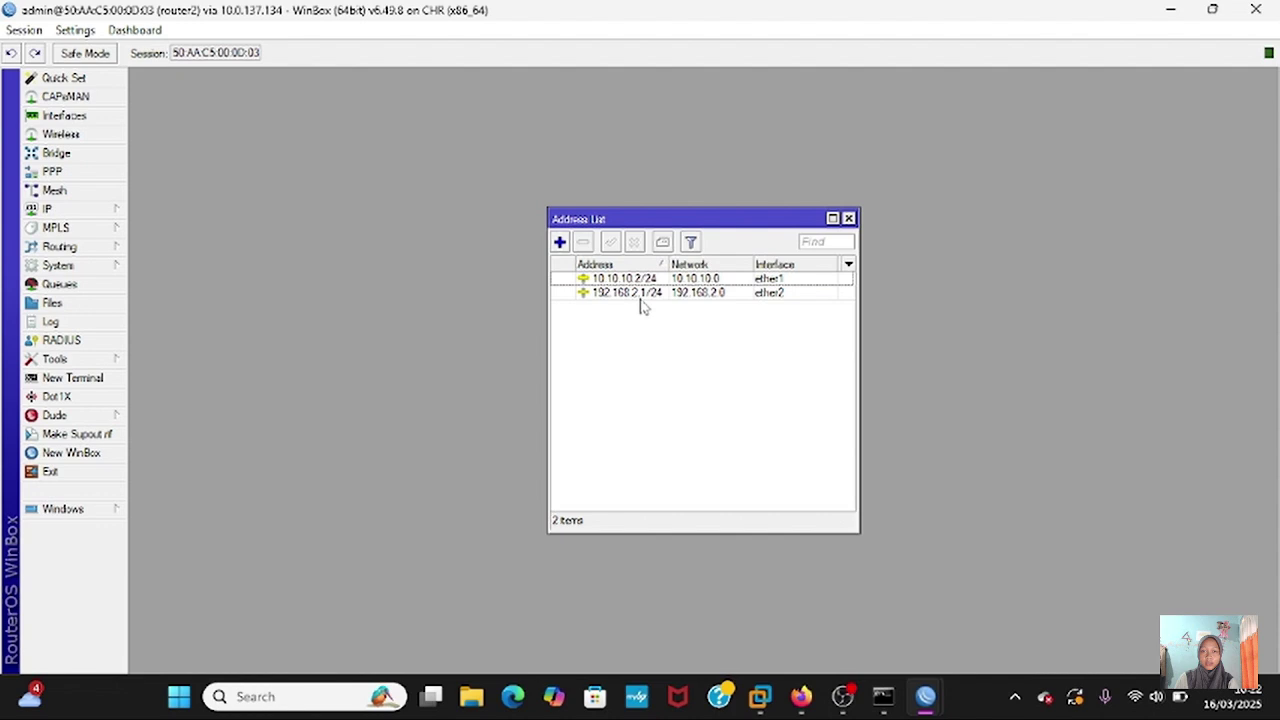
- Add 10.20.20.1/24 on ether3 to router2 and open a new terminal
{"action": "left_click", "coordinate": [560, 243]}
{"action": "type", "text": "10"}
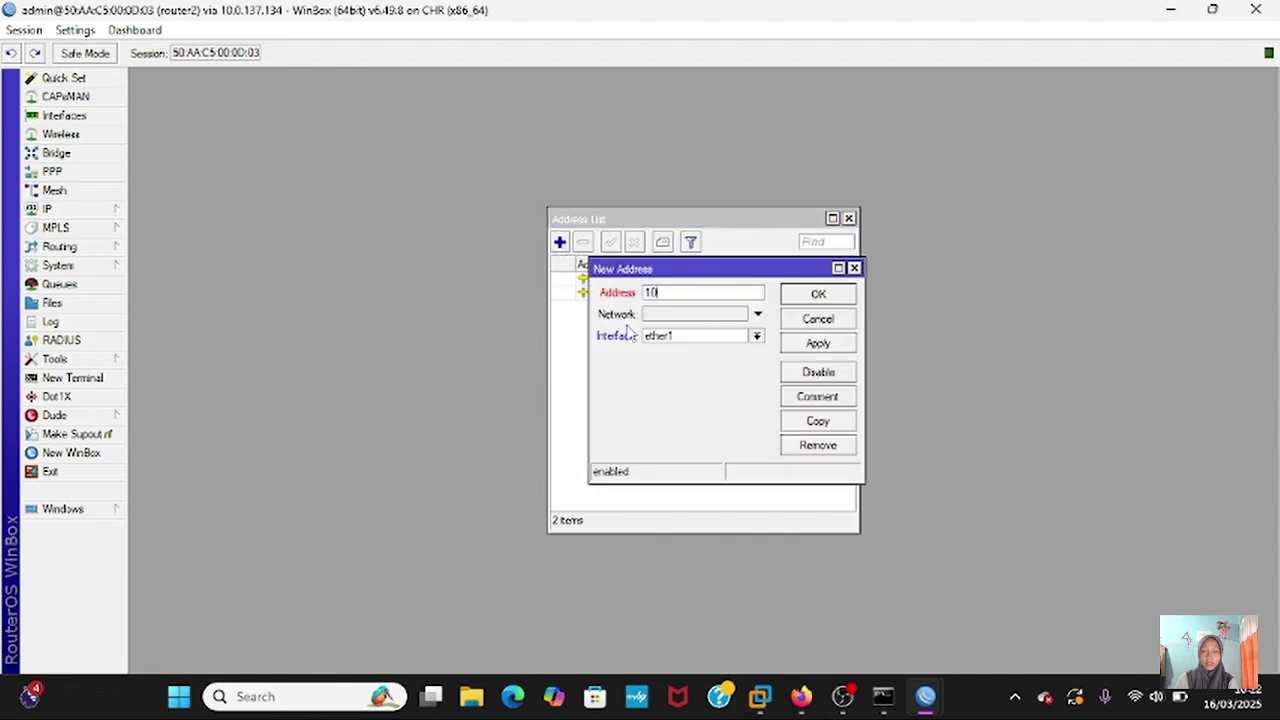
{"action": "type", "text": ".20.20.1/24"}
{"action": "left_click", "coordinate": [757, 336]}
{"action": "left_click", "coordinate": [744, 376]}
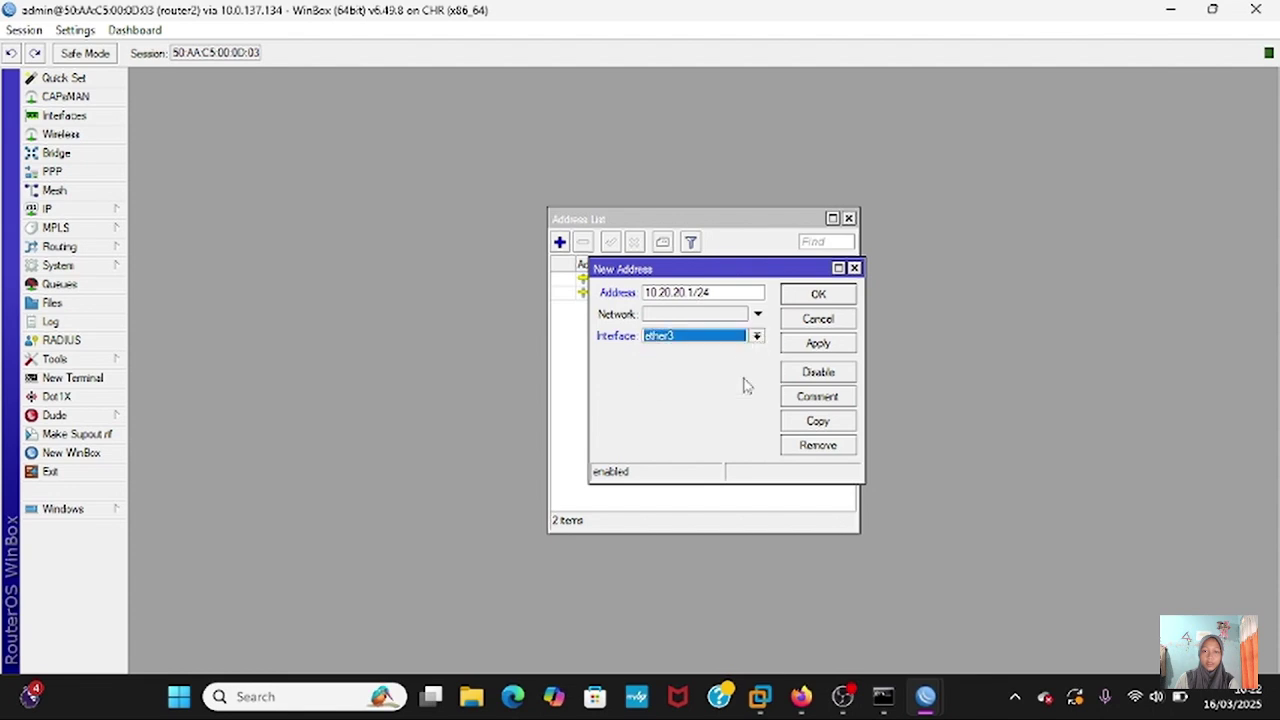
{"action": "left_click", "coordinate": [818, 343]}
{"action": "left_click", "coordinate": [828, 297]}
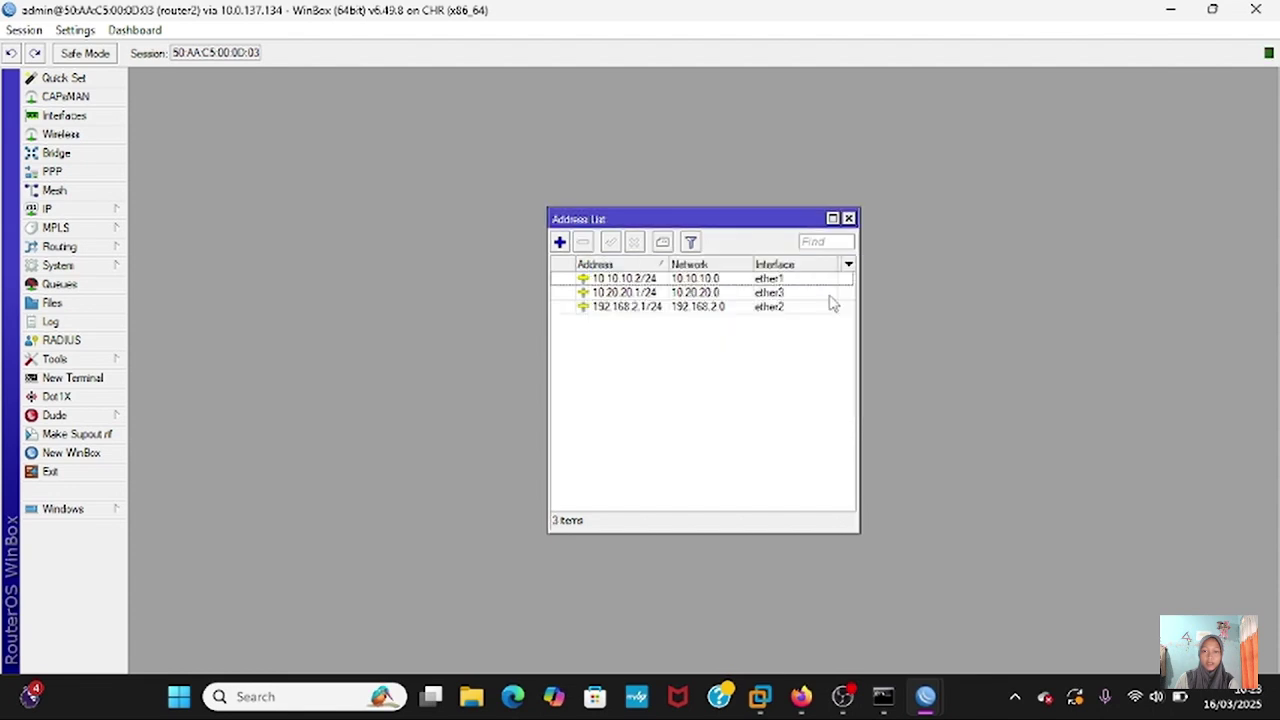
{"action": "left_click", "coordinate": [72, 377]}
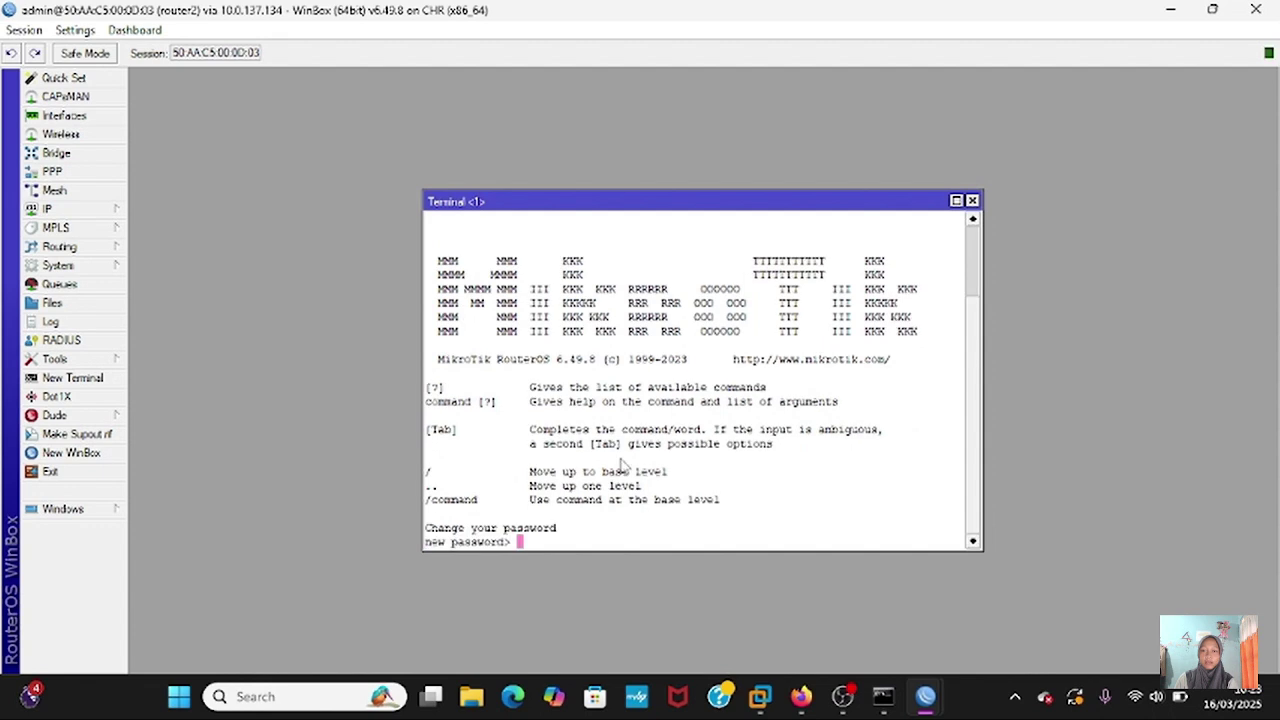
- Ping 10.20.20.2 from router2, get 3 of 3 replies, then close the terminal
{"action": "key", "text": "ctrl+c"}
{"action": "type", "text": "ping"}
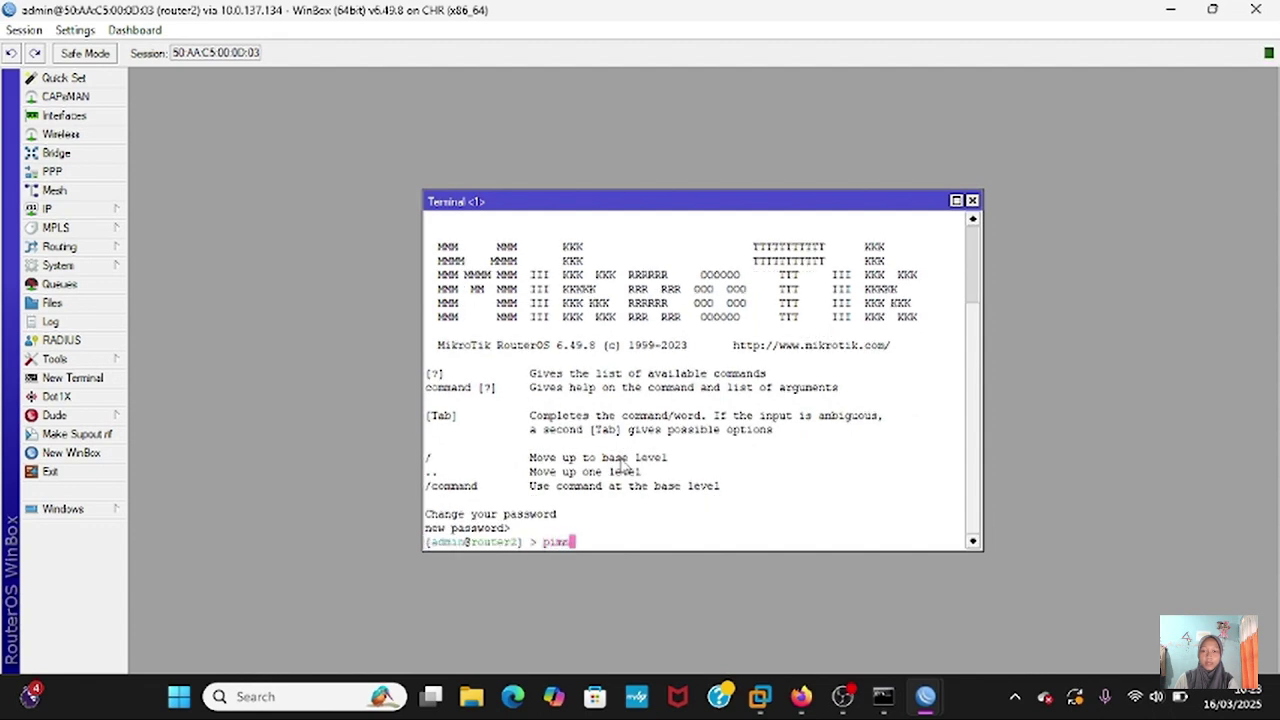
{"action": "key", "text": "BackSpace"}
{"action": "type", "text": "g 10.20.20.2"}
{"action": "key", "text": "Return"}
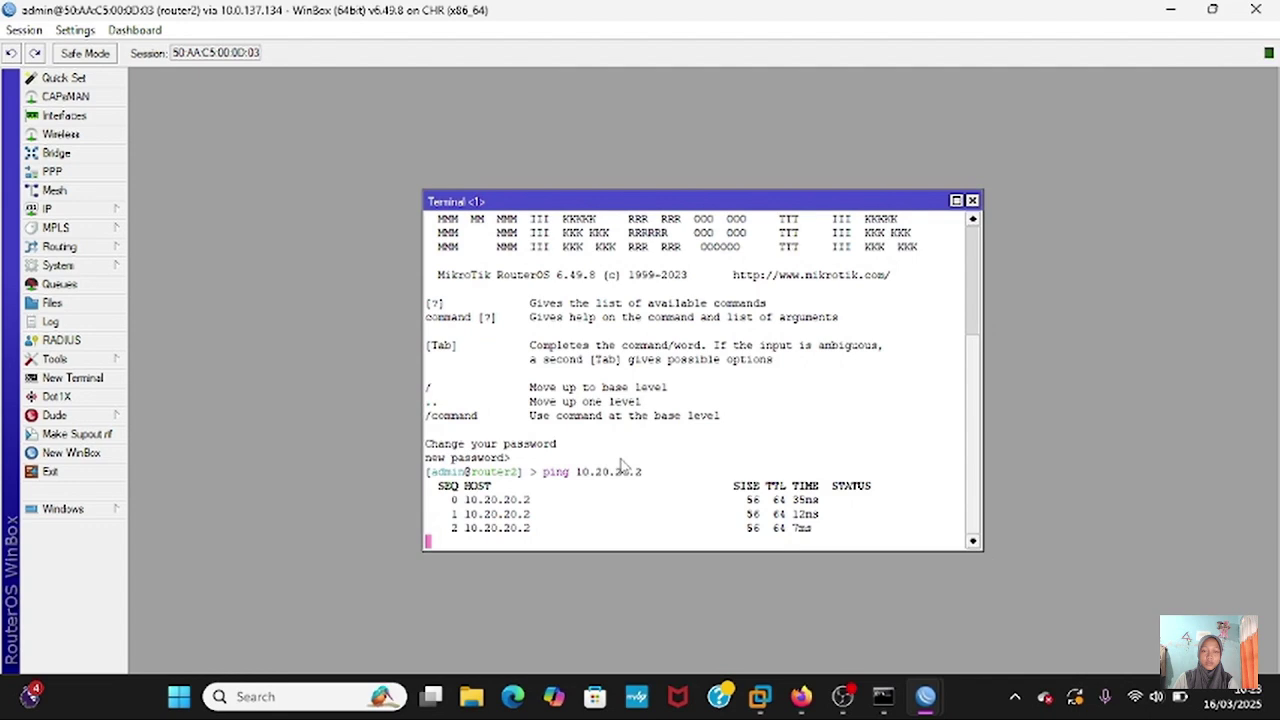
{"action": "key", "text": "ctrl+c"}
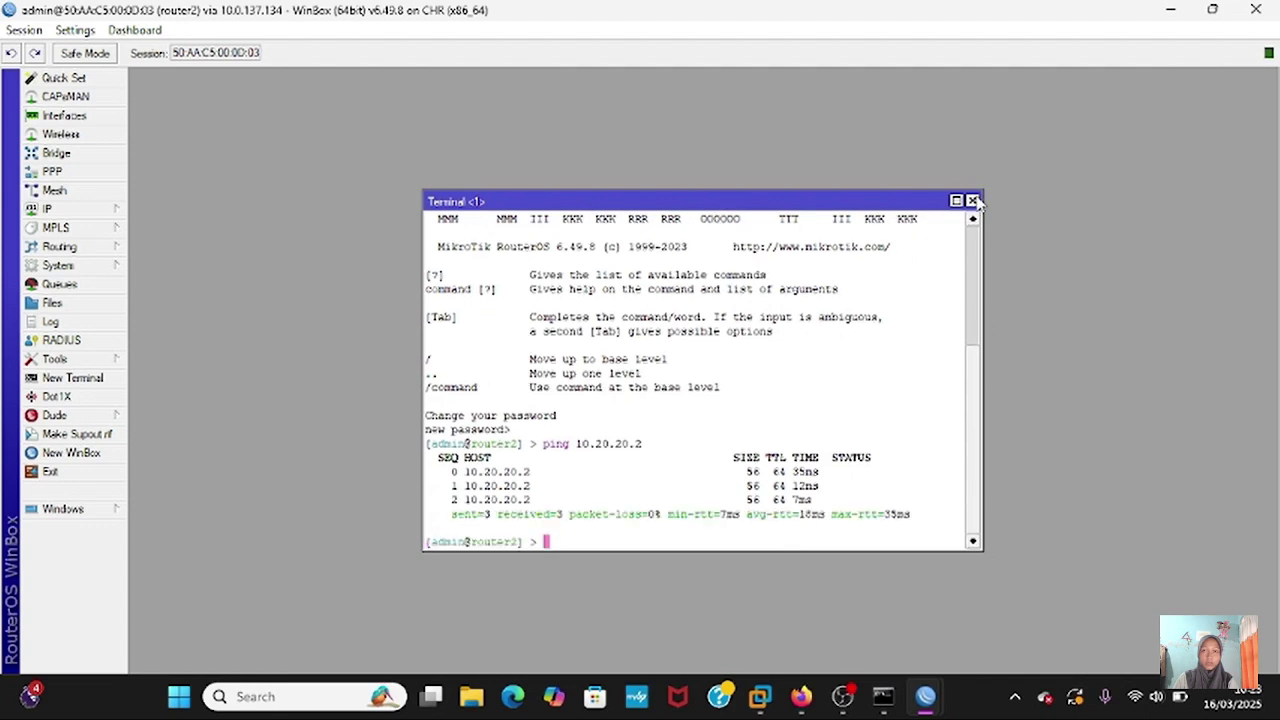
{"action": "left_click", "coordinate": [972, 201]}
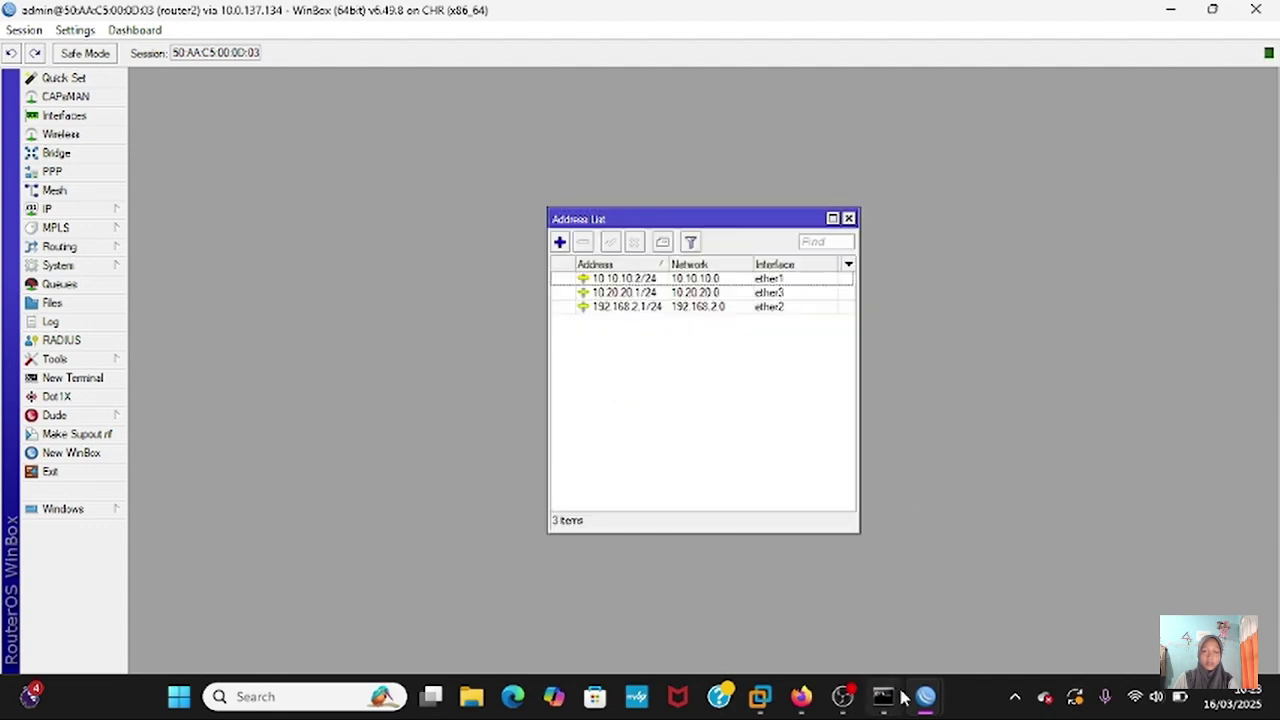
- Switch to router3's session, close its address list and open IP Routes
{"action": "mouse_move", "coordinate": [925, 697]}
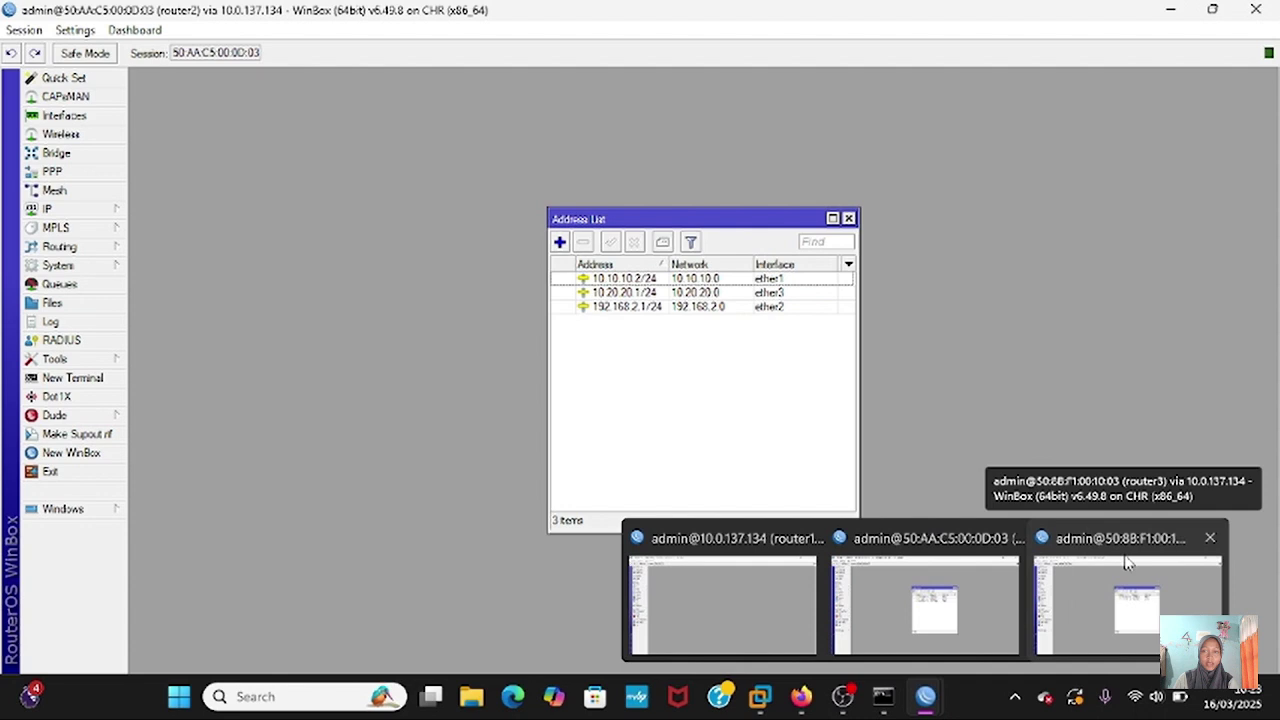
{"action": "left_click", "coordinate": [1127, 563]}
{"action": "left_click", "coordinate": [848, 218]}
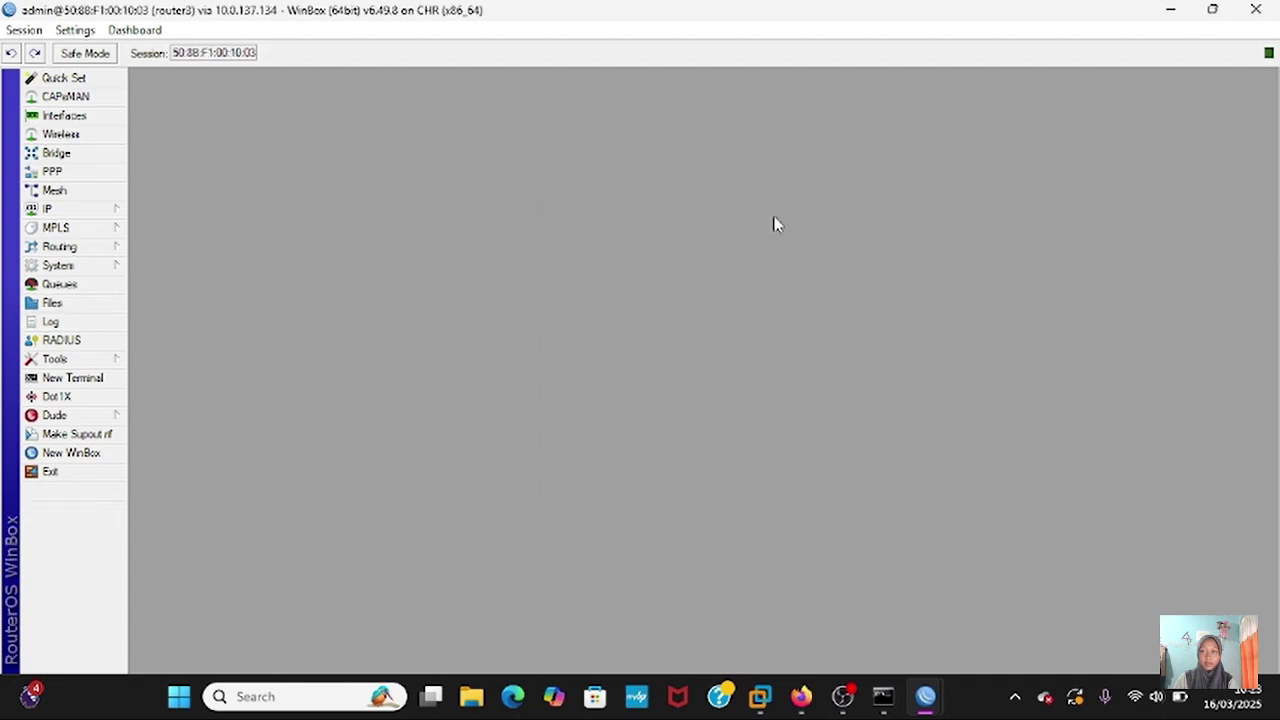
{"action": "left_click", "coordinate": [92, 212]}
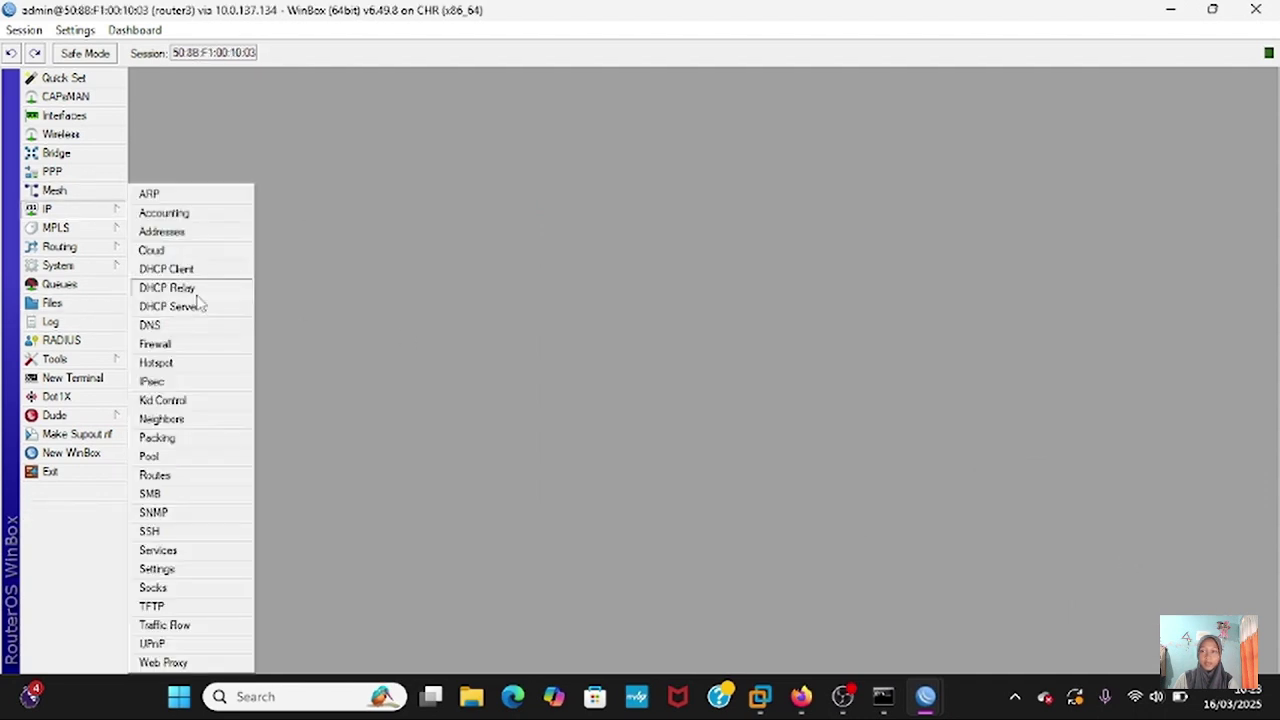
{"action": "left_click", "coordinate": [186, 475]}
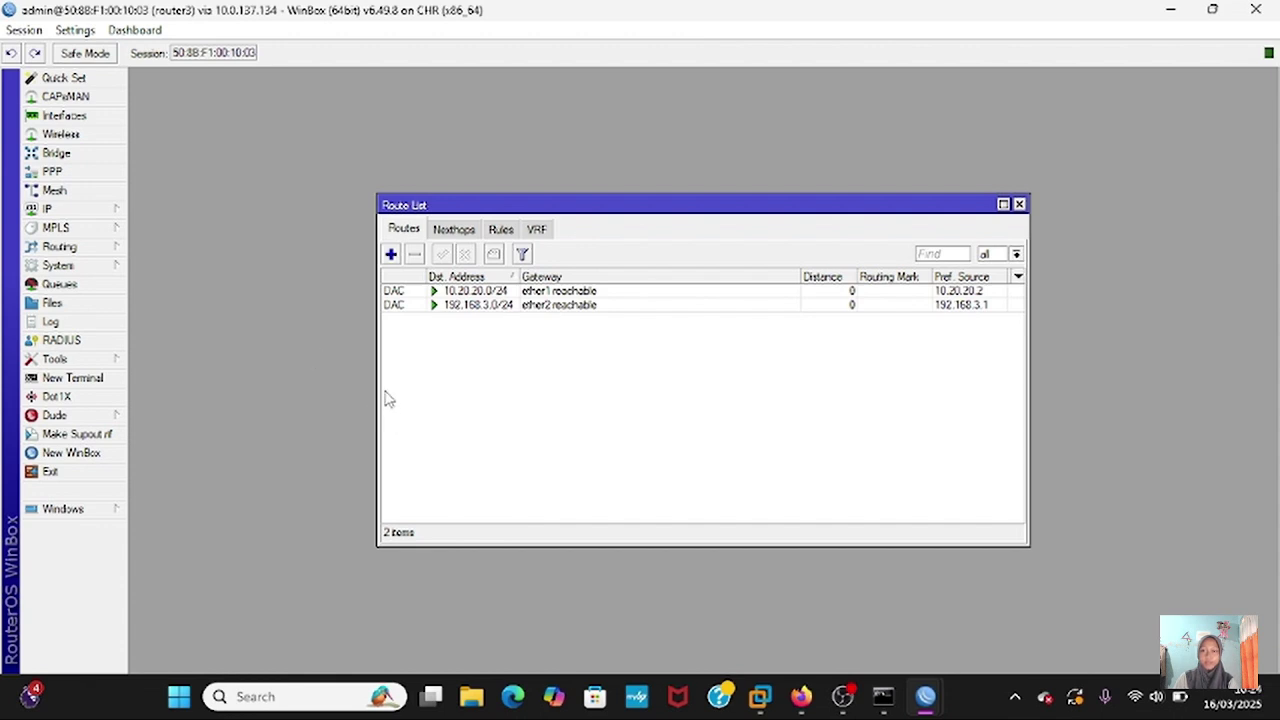
- Add a static route to 192.168.2.0/24 via gateway 10.20.20.1
{"action": "left_click", "coordinate": [391, 254]}
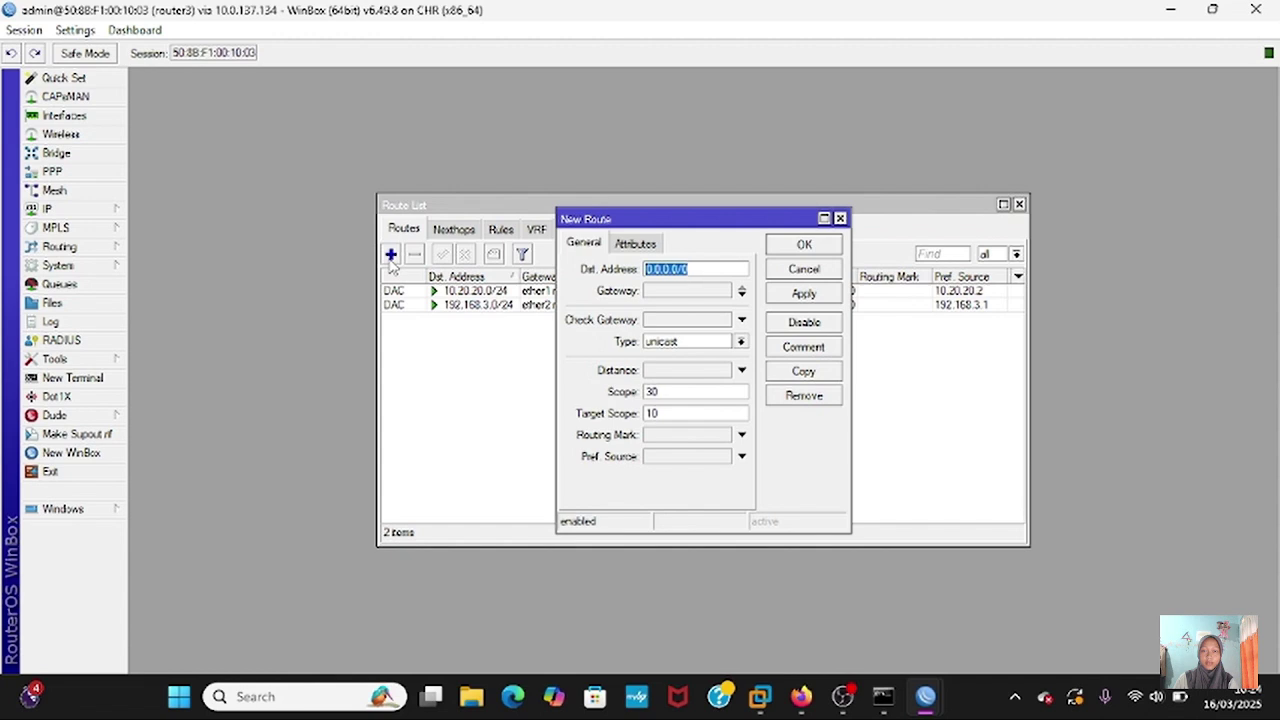
{"action": "type", "text": "192.168.2"}
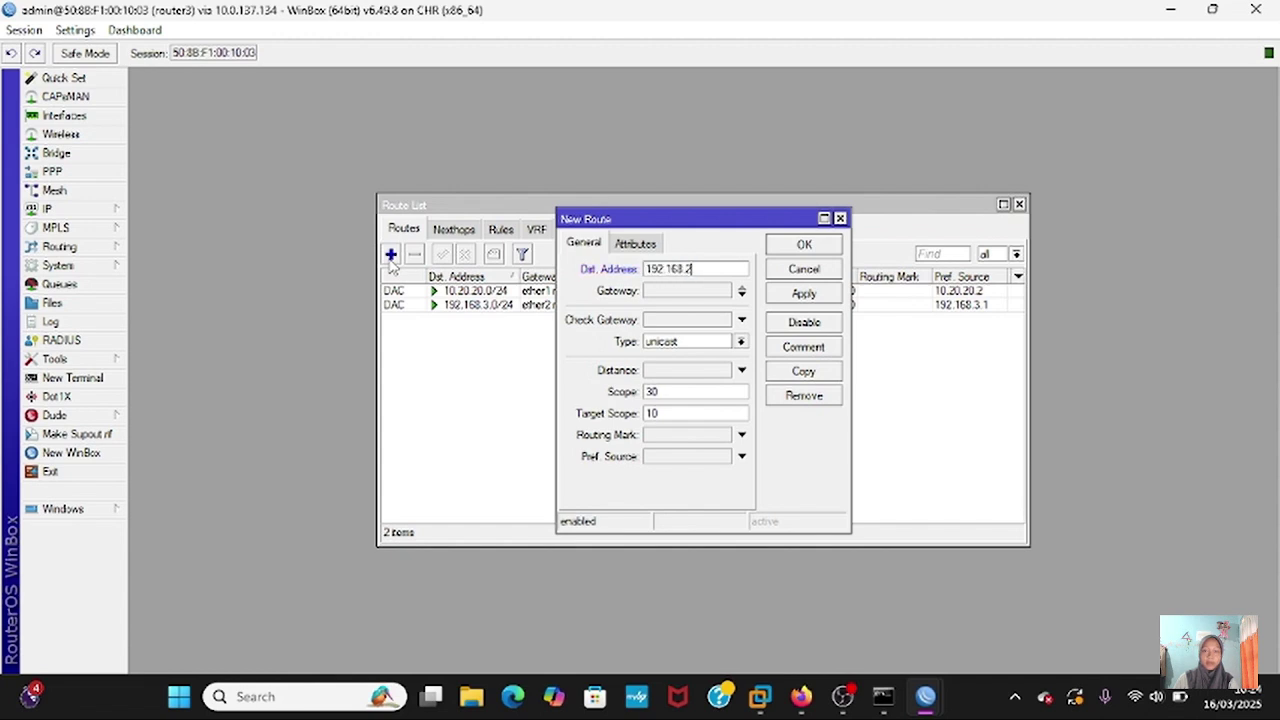
{"action": "type", "text": ".0/24"}
{"action": "left_click", "coordinate": [716, 290]}
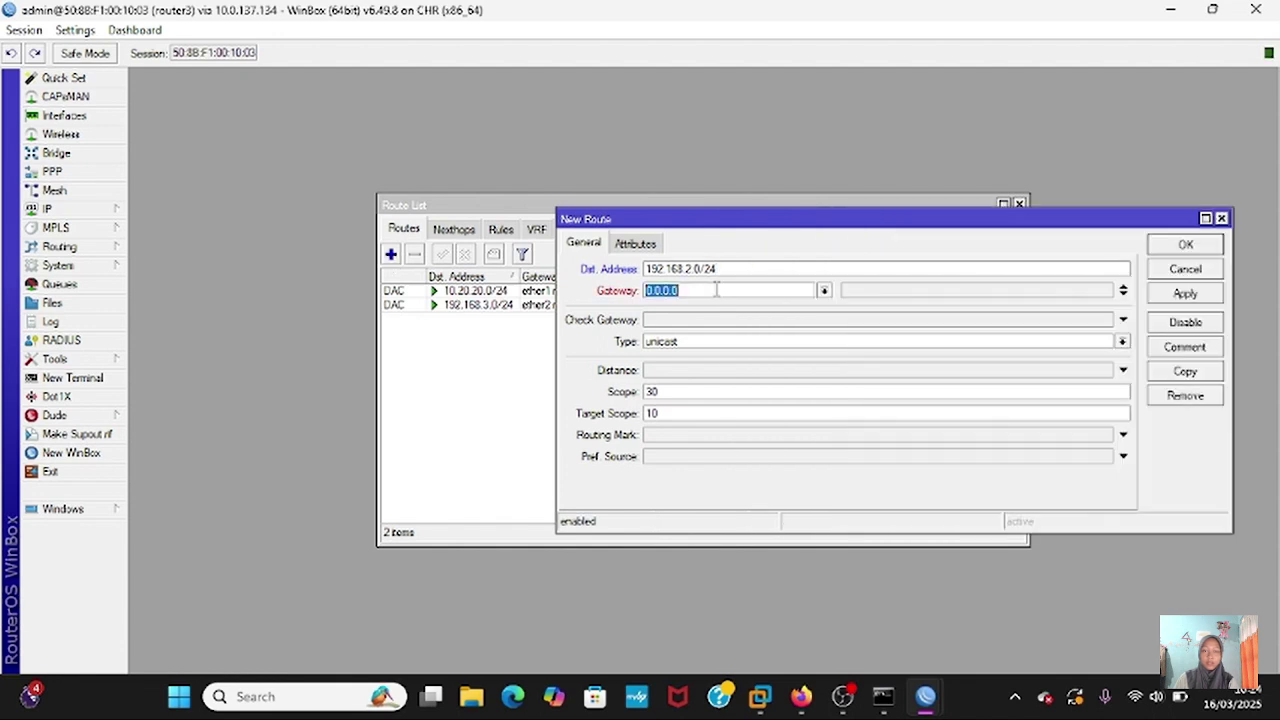
{"action": "key", "text": "BackSpace"}
{"action": "type", "text": "10"}
{"action": "key", "text": "BackSpace"}
{"action": "key", "text": "BackSpace"}
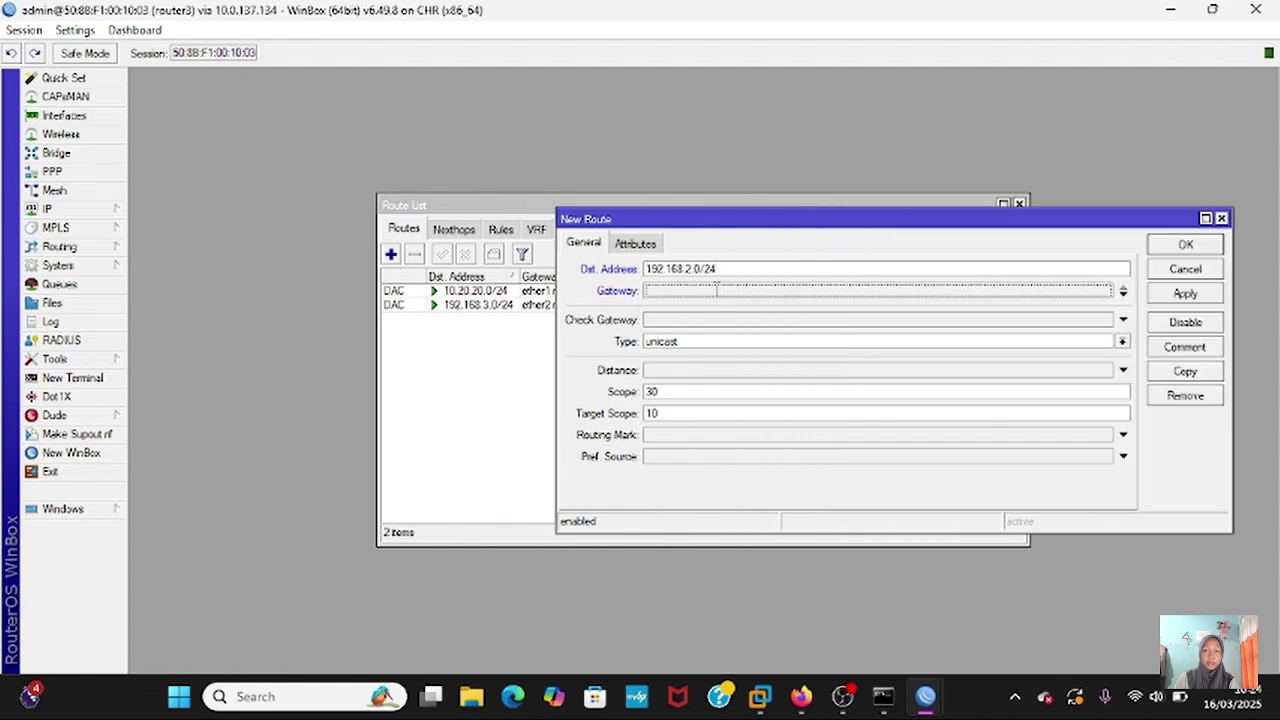
{"action": "type", "text": "20.20."}
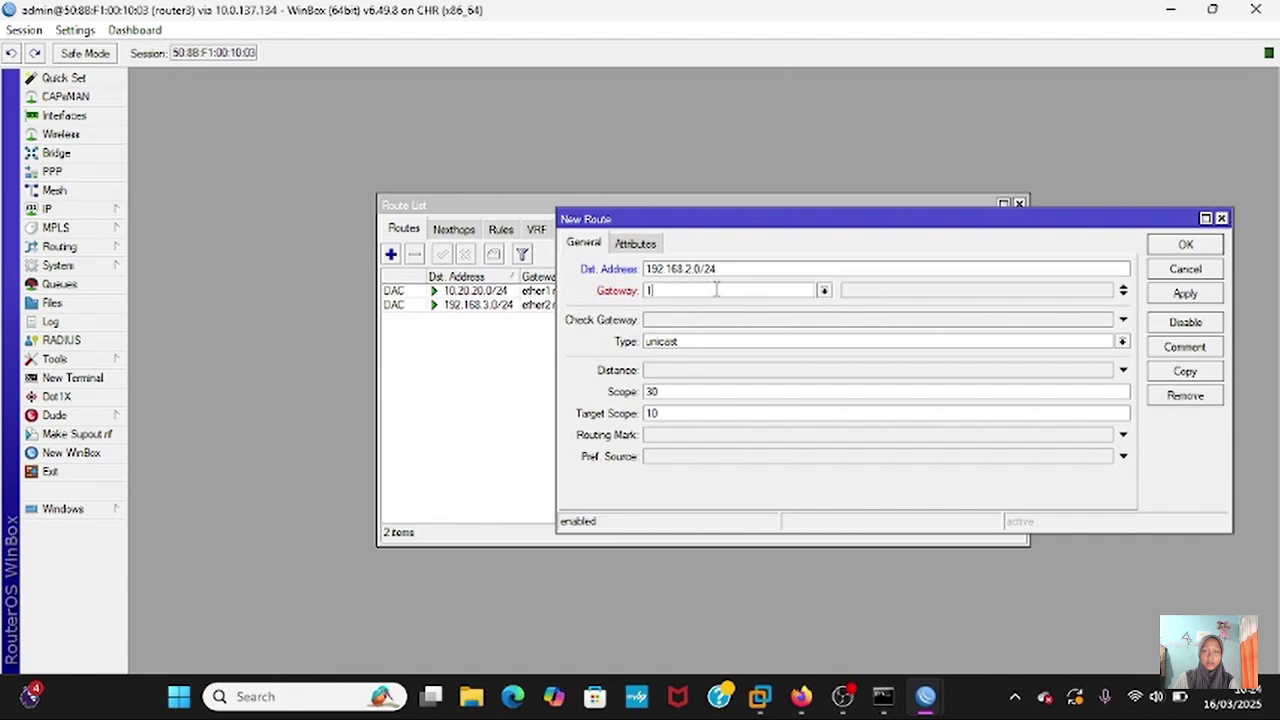
{"action": "key", "text": "BackSpace"}
{"action": "key", "text": "BackSpace"}
{"action": "key", "text": "BackSpace"}
{"action": "key", "text": "BackSpace"}
{"action": "key", "text": "BackSpace"}
{"action": "key", "text": "BackSpace"}
{"action": "type", "text": "10.20.20.1"}
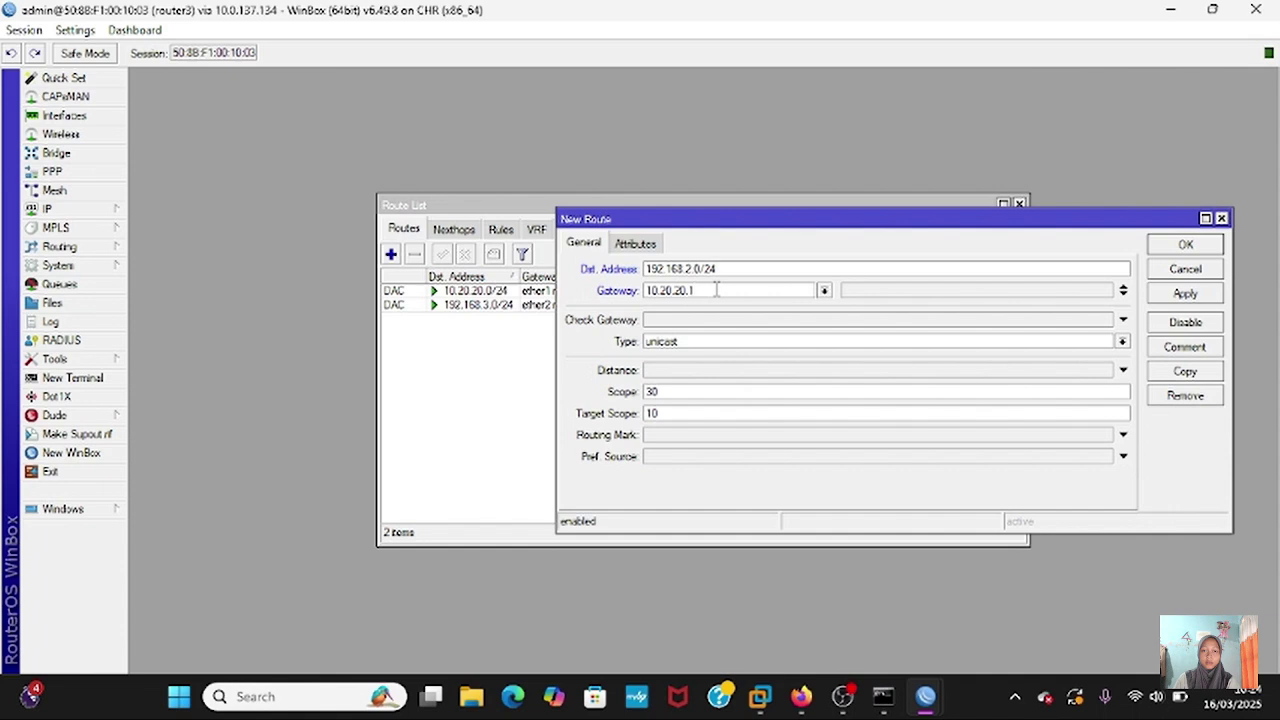
{"action": "left_click", "coordinate": [1185, 293]}
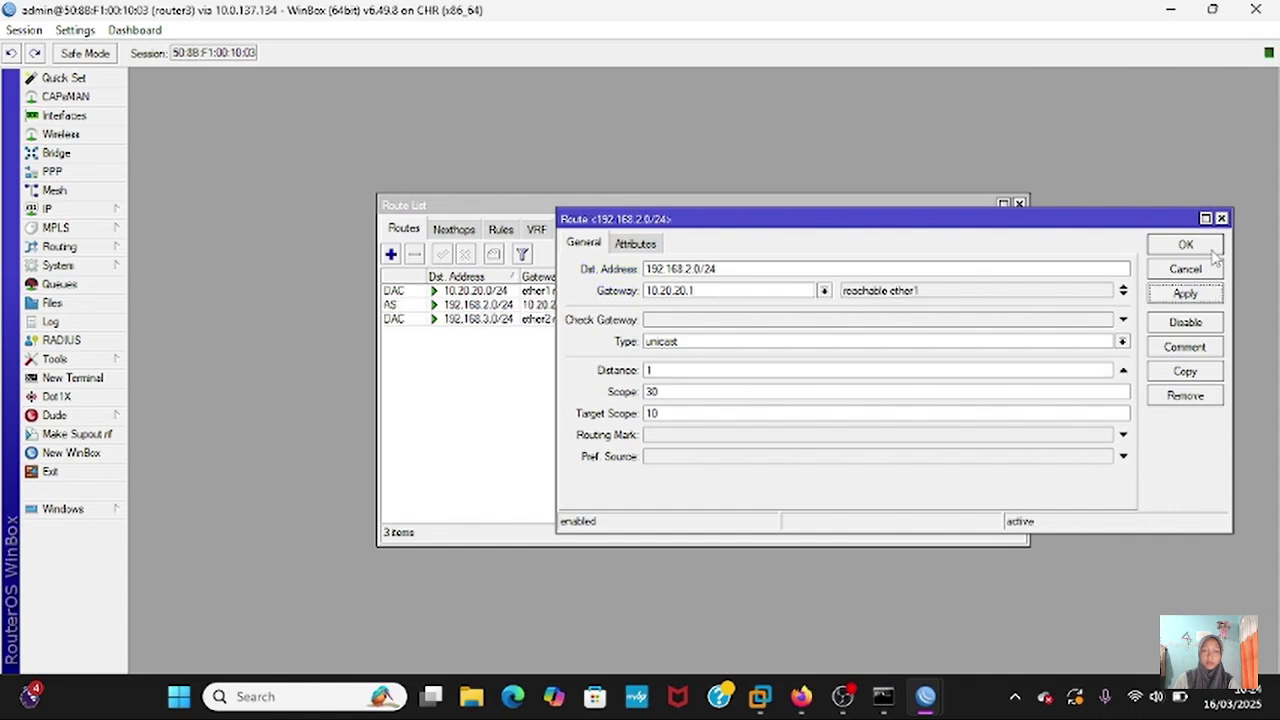
{"action": "left_click", "coordinate": [1185, 248]}
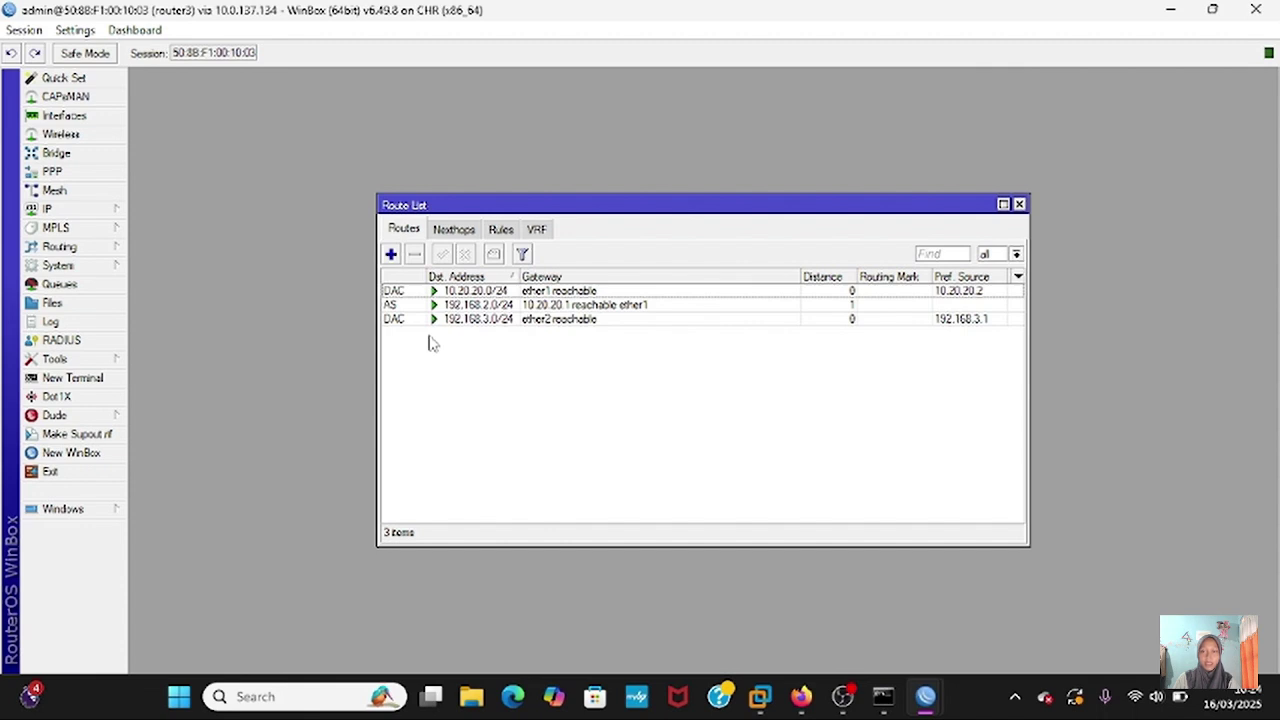
- Add a static route to 10.10.10.0/24 via gateway 10.20.20.1
{"action": "left_click", "coordinate": [391, 256]}
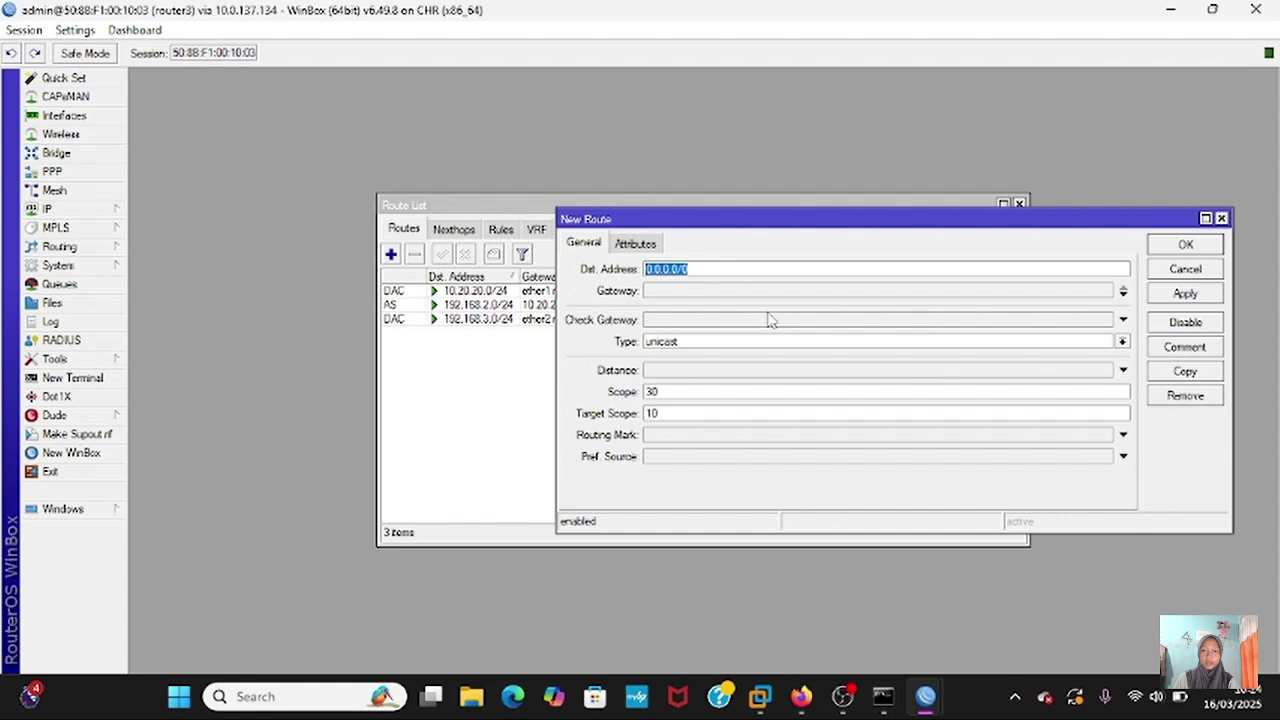
{"action": "key", "text": "BackSpace"}
{"action": "type", "text": "192.168"}
{"action": "key", "text": "BackSpace"}
{"action": "key", "text": "BackSpace"}
{"action": "key", "text": "BackSpace"}
{"action": "key", "text": "BackSpace"}
{"action": "key", "text": "BackSpace"}
{"action": "key", "text": "BackSpace"}
{"action": "type", "text": "10.10.10."}
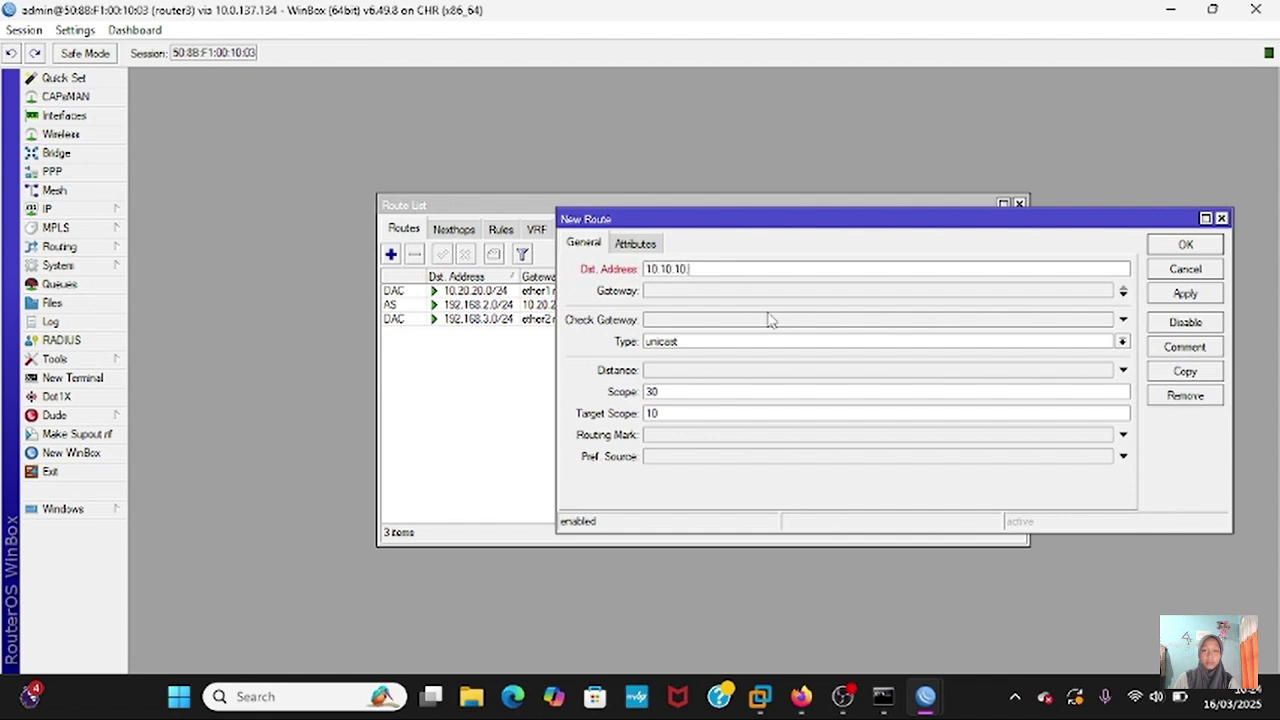
{"action": "type", "text": "0/24"}
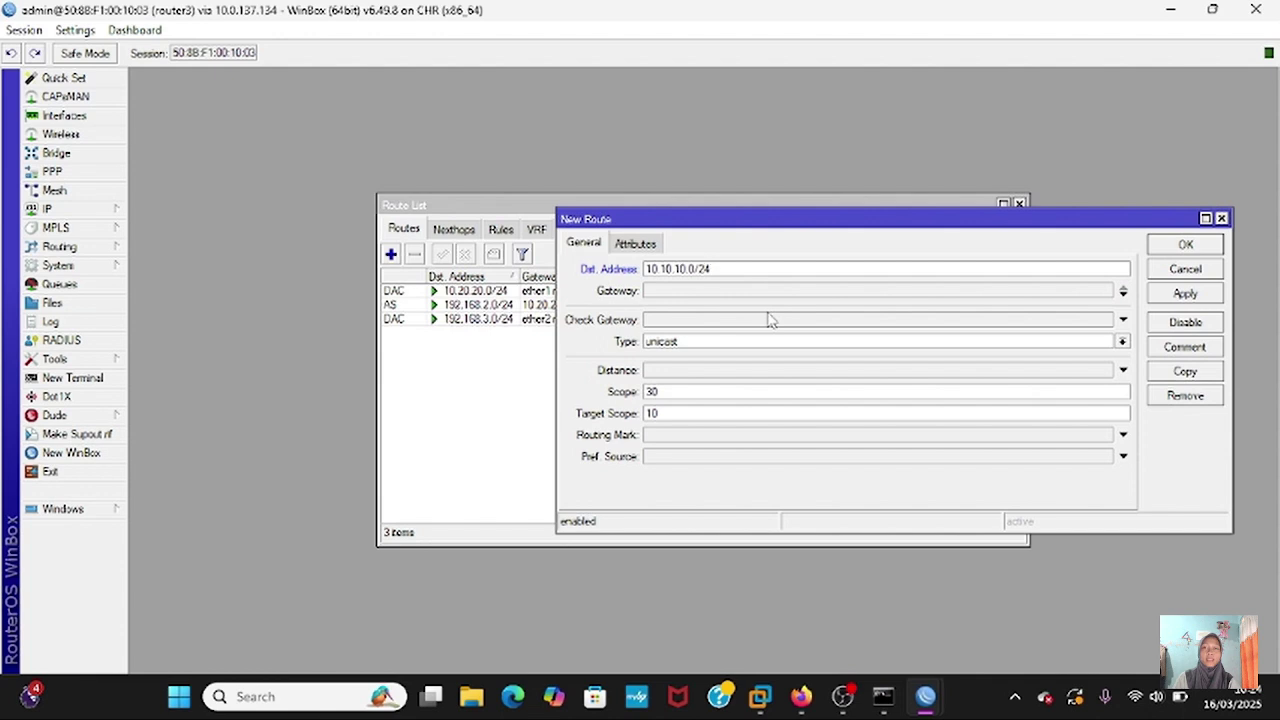
{"action": "left_click", "coordinate": [777, 291]}
{"action": "type", "text": "10"}
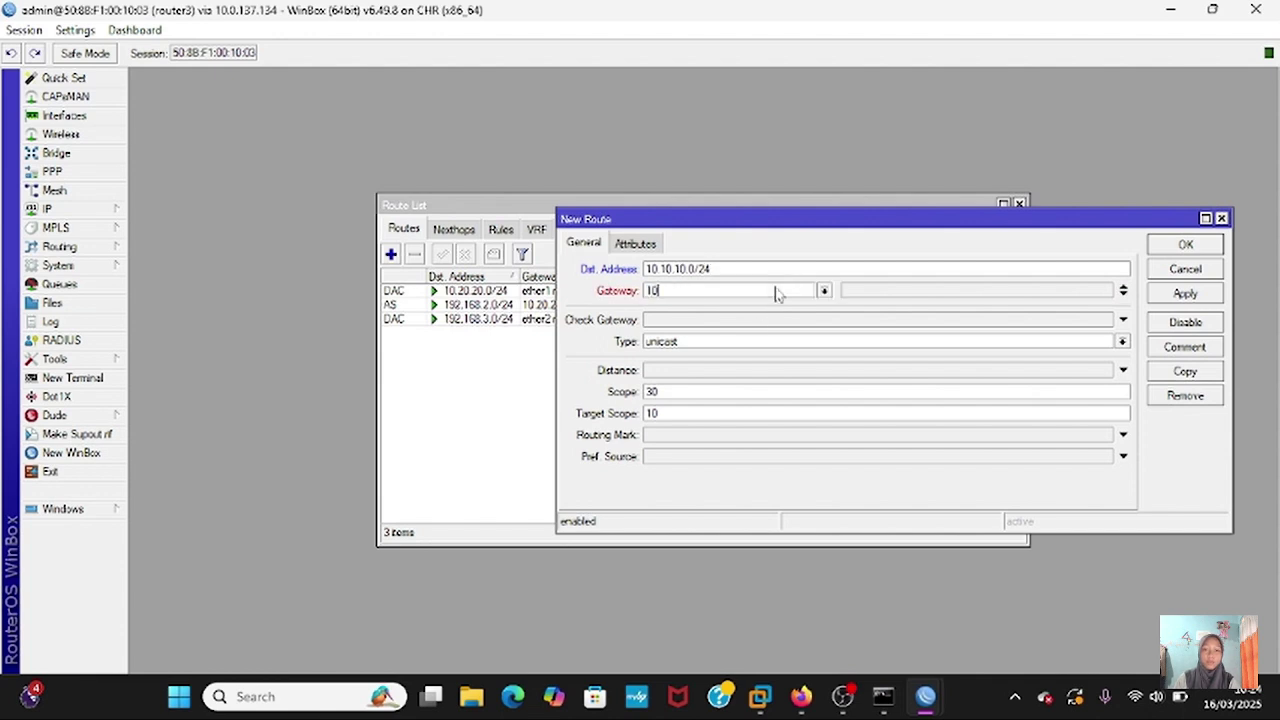
{"action": "type", "text": ".10."}
{"action": "type", "text": "20.20."}
{"action": "type", "text": "1"}
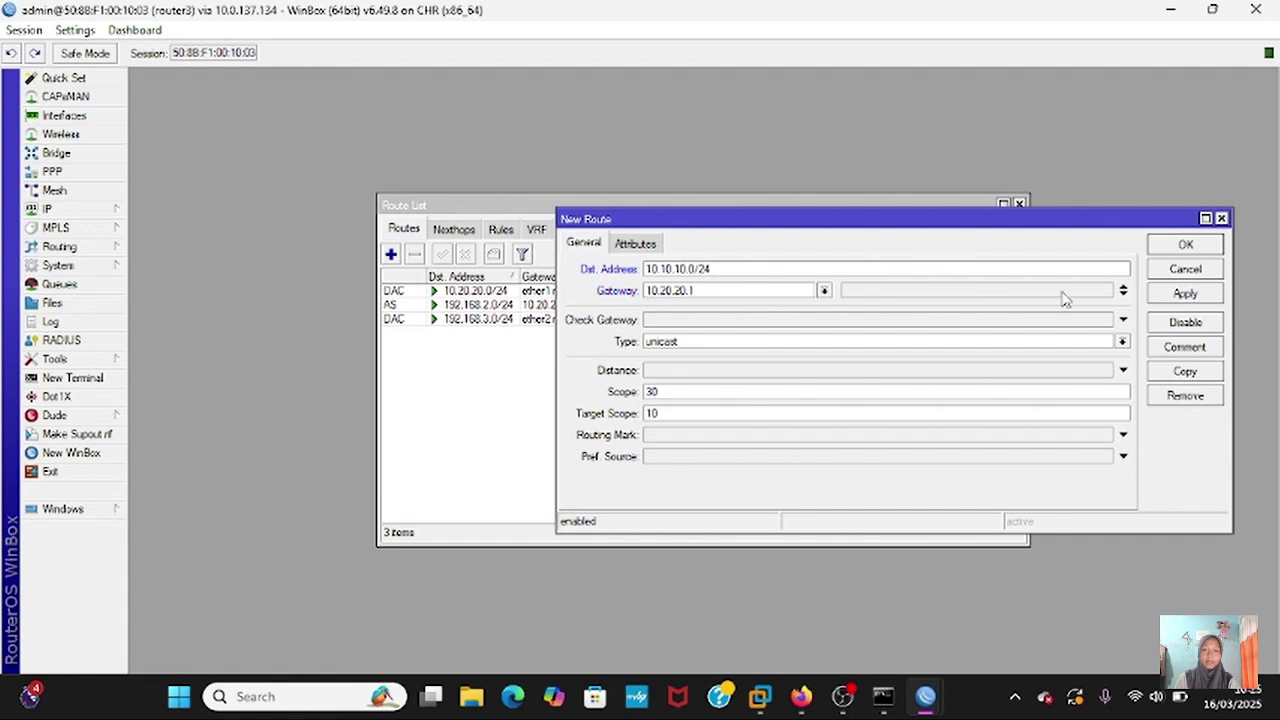
{"action": "left_click", "coordinate": [1185, 293]}
{"action": "left_click", "coordinate": [1185, 250]}
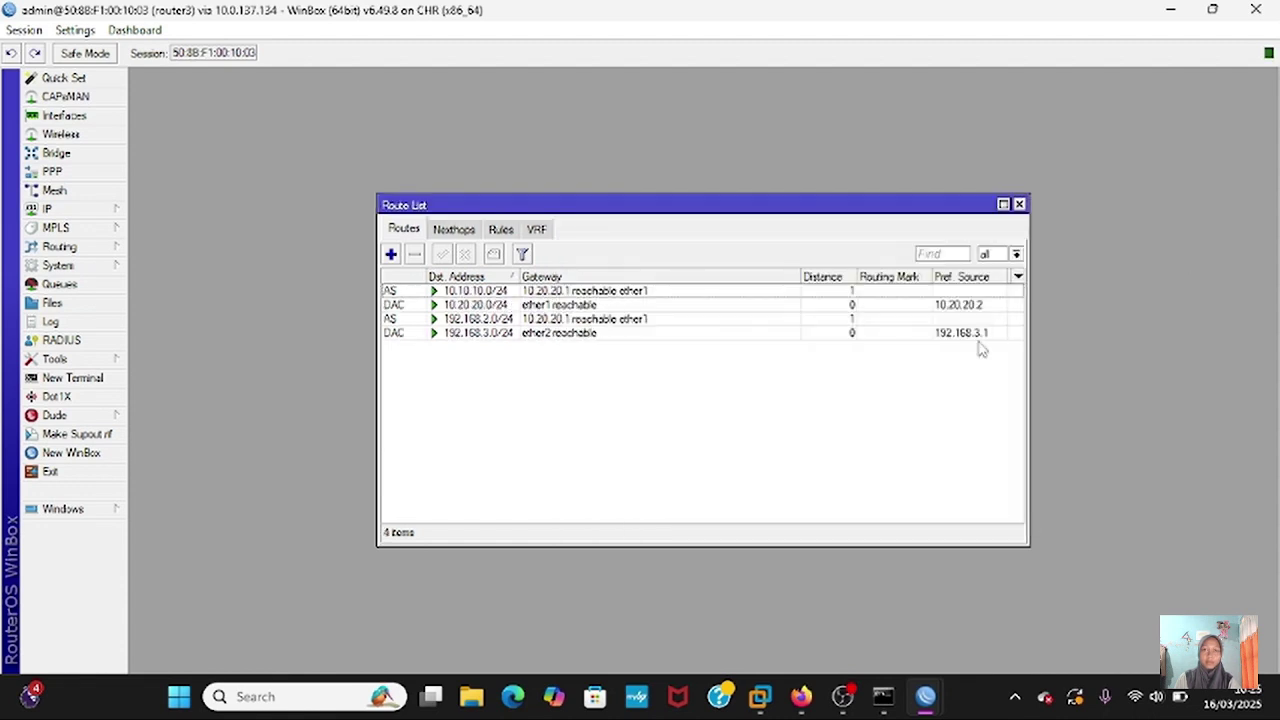
- Add a static route to 192.168.1.0/24 via gateway 10.20.20.1
{"action": "left_click", "coordinate": [391, 254]}
{"action": "key", "text": "BackSpace"}
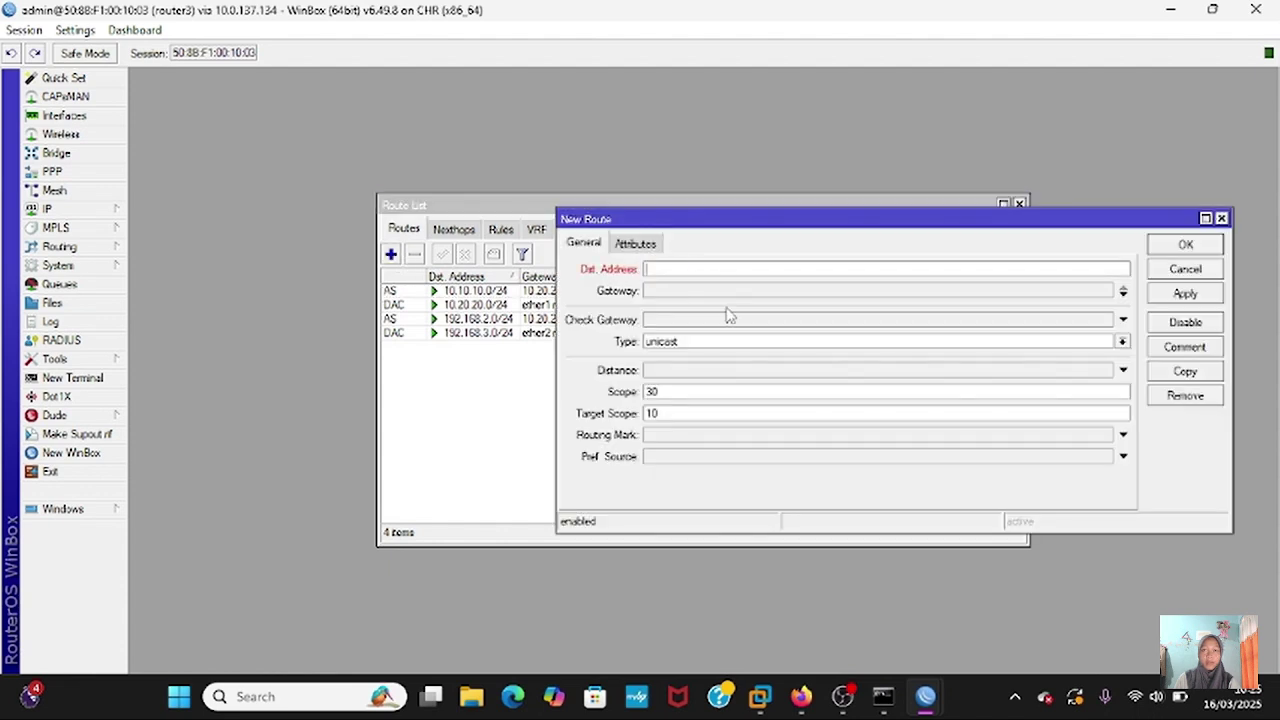
{"action": "type", "text": "192.168.1.0"}
{"action": "type", "text": "/24"}
{"action": "left_click", "coordinate": [745, 292]}
{"action": "type", "text": "10"}
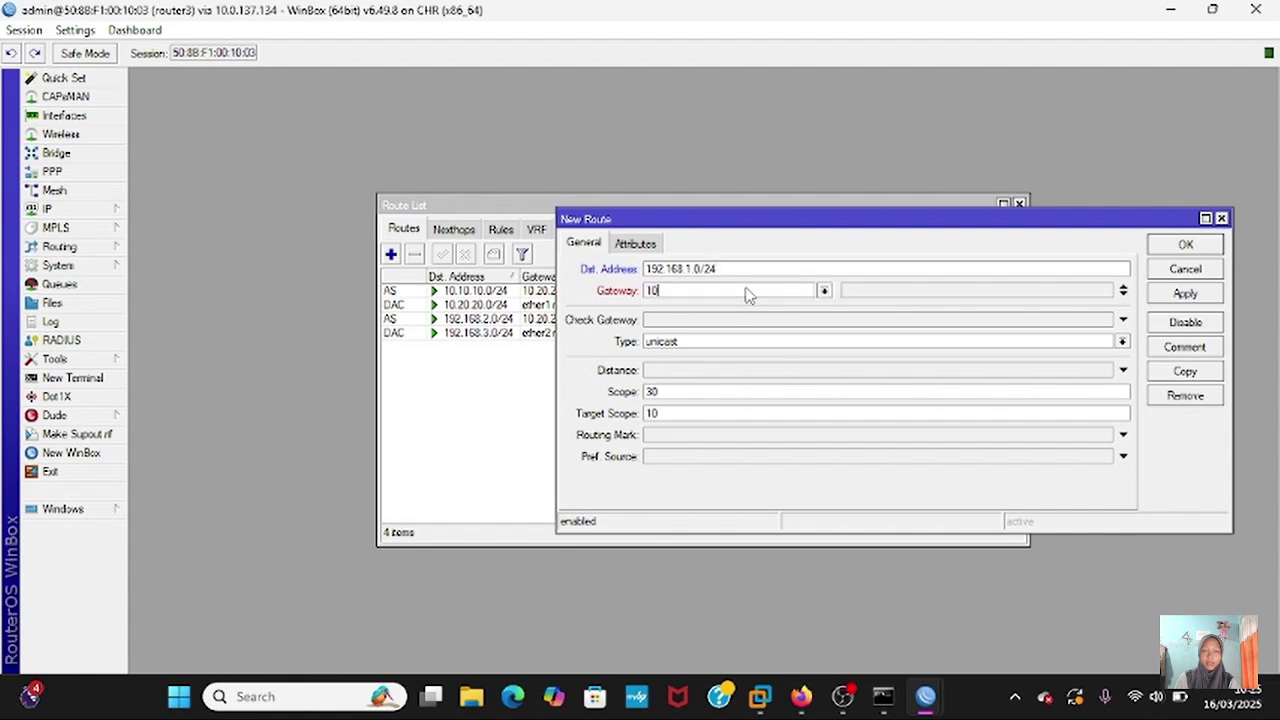
{"action": "type", "text": ".20.20.1"}
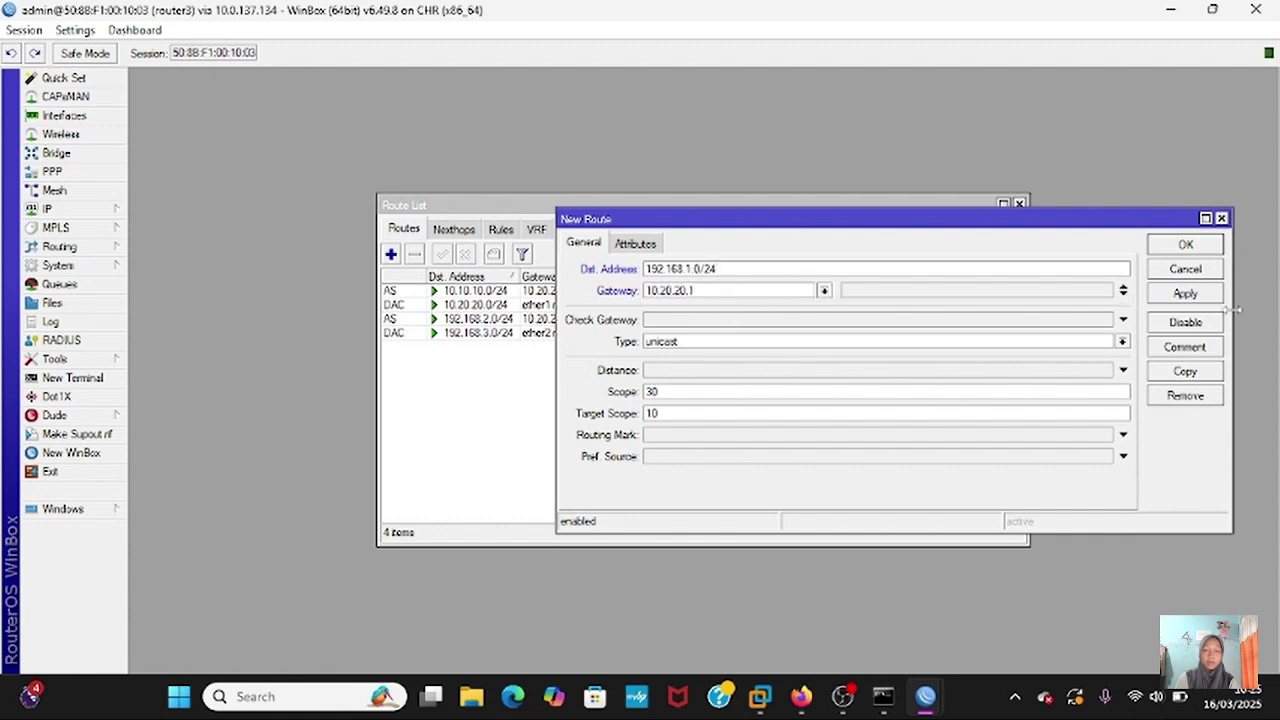
{"action": "left_click", "coordinate": [1205, 294]}
{"action": "left_click", "coordinate": [1203, 247]}
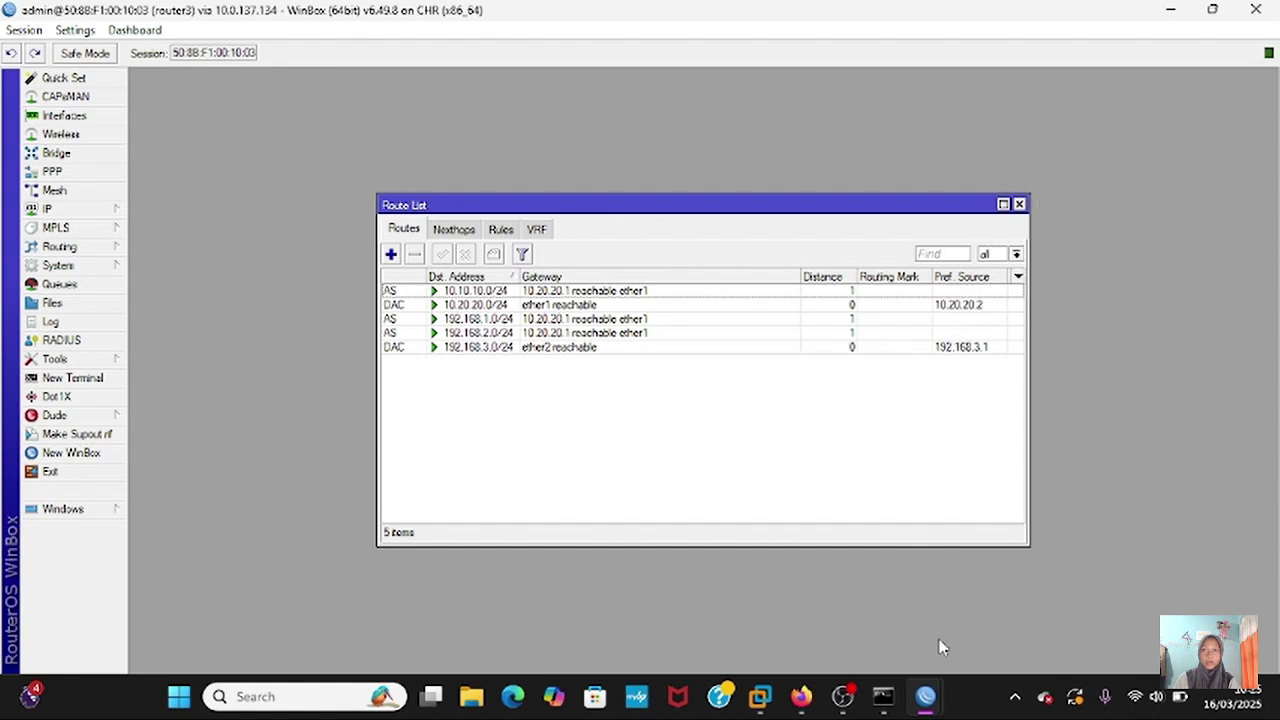
- On router1, add a static route to 10.20.20.0/24 via gateway 10.10.10.2
{"action": "mouse_move", "coordinate": [925, 696]}
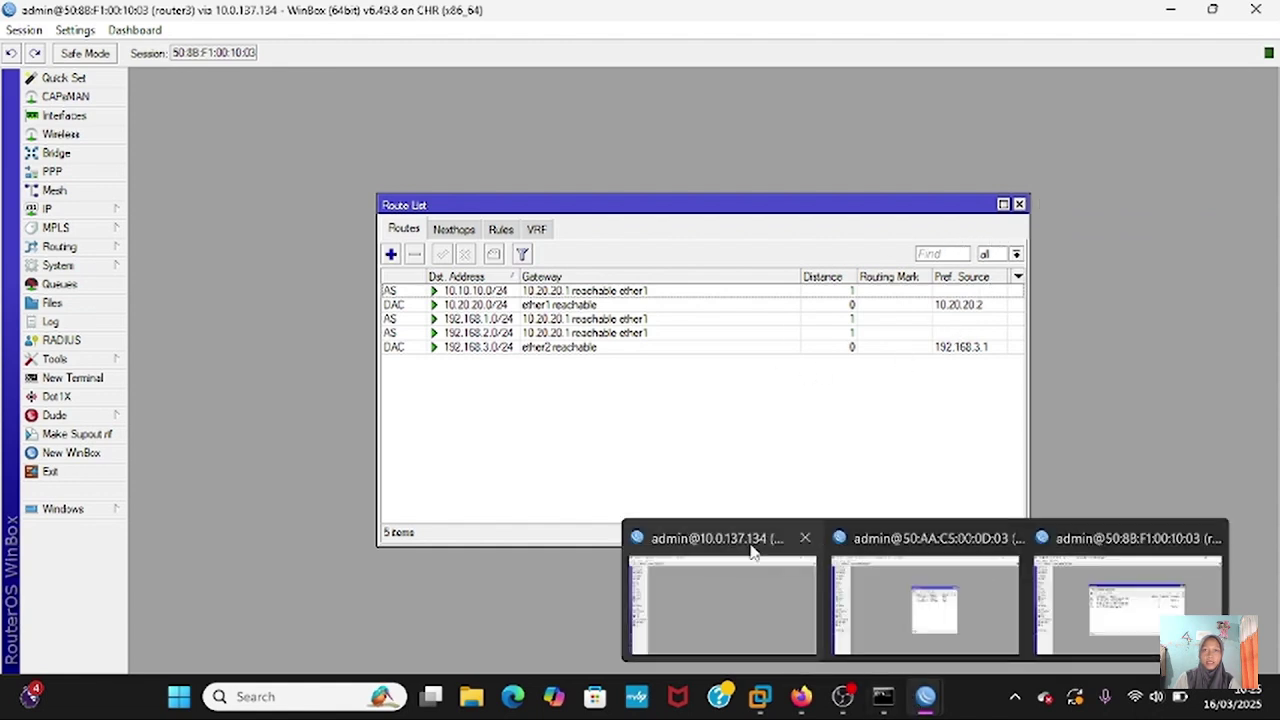
{"action": "left_click", "coordinate": [715, 588]}
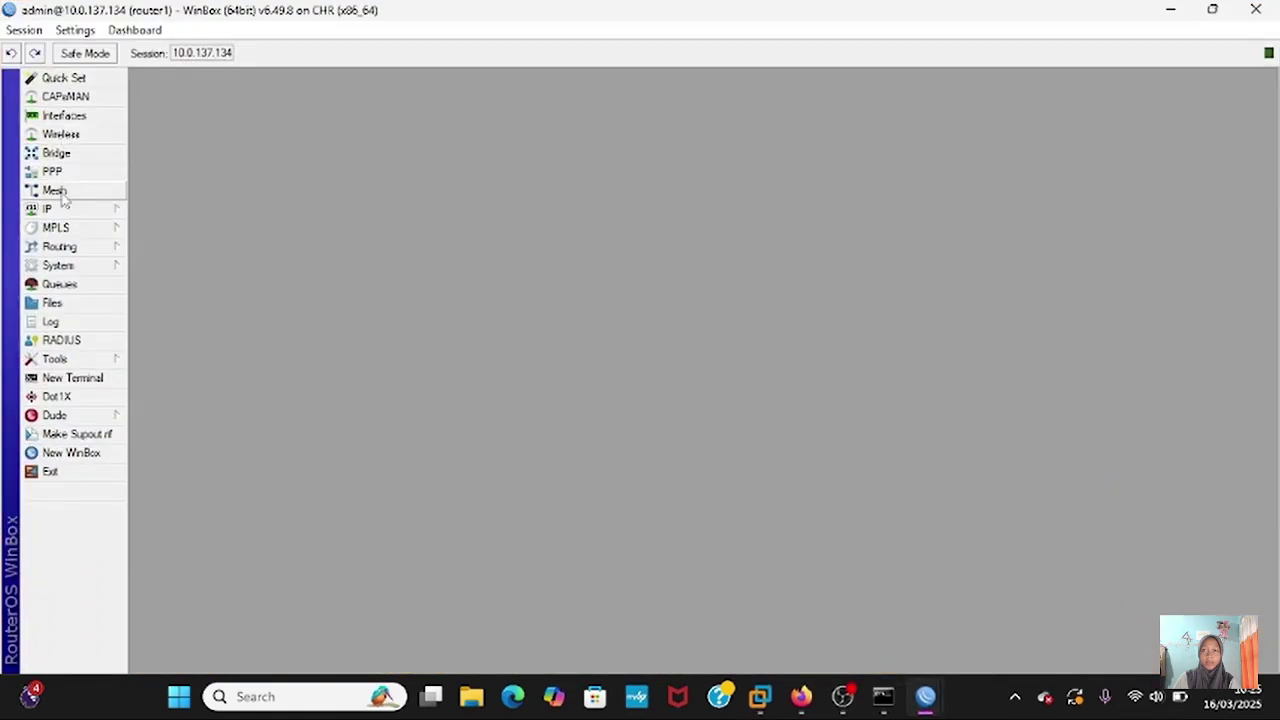
{"action": "left_click", "coordinate": [67, 210]}
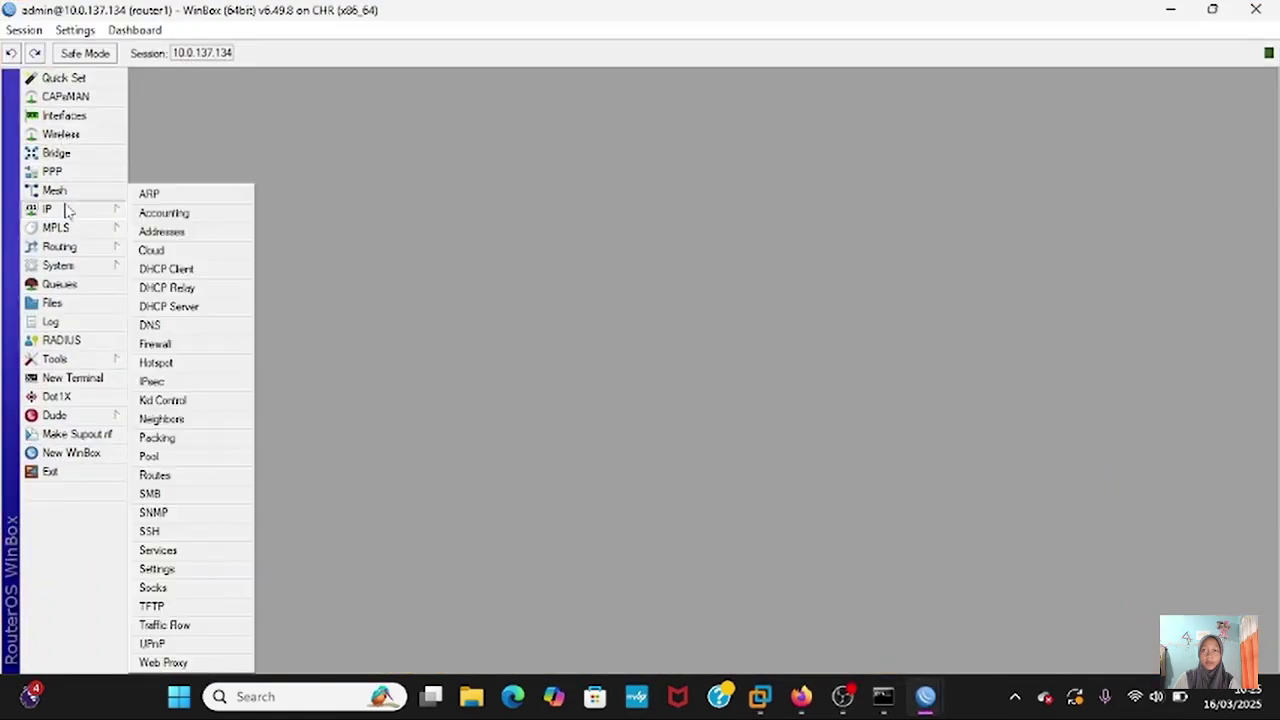
{"action": "left_click", "coordinate": [166, 478]}
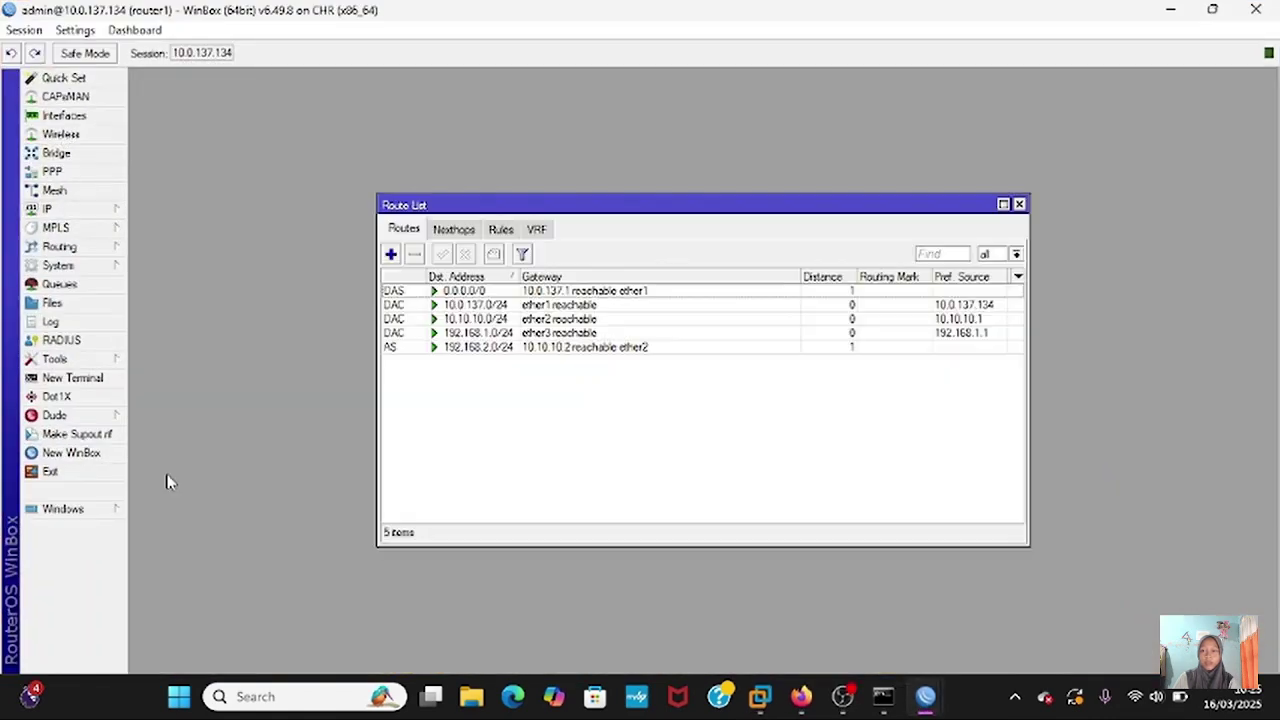
{"action": "left_click", "coordinate": [391, 254]}
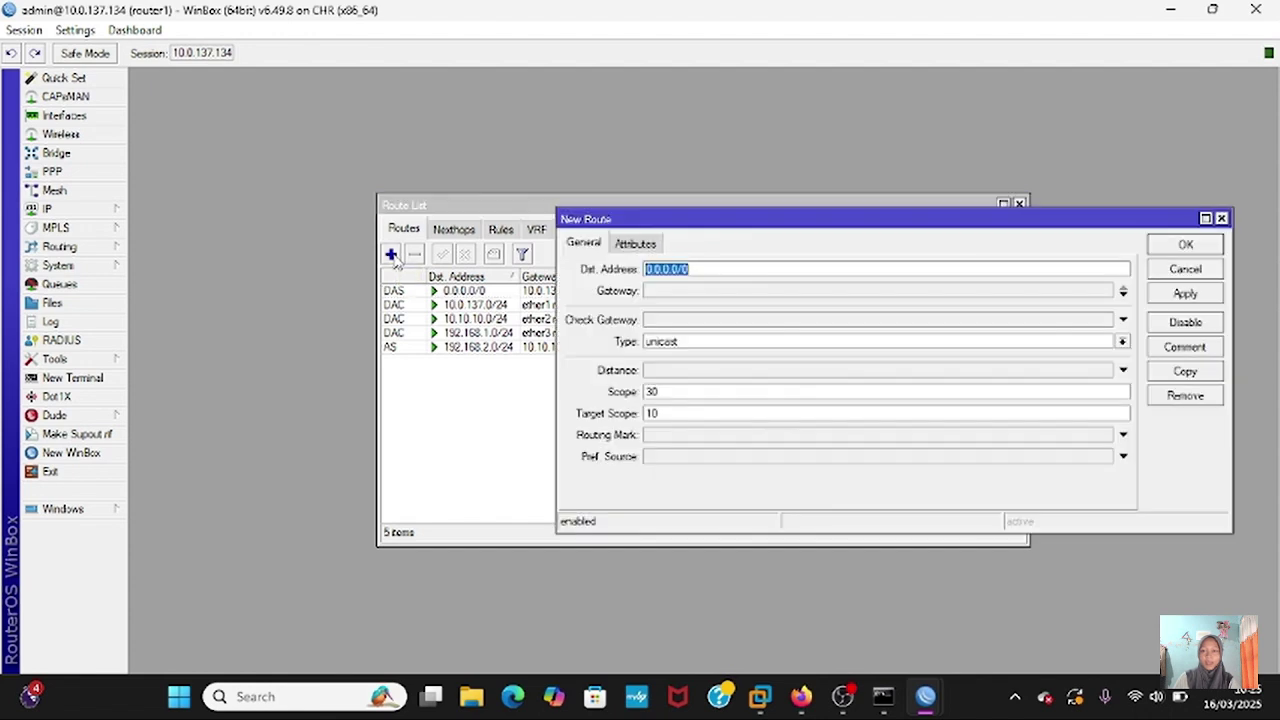
{"action": "type", "text": "10.20.20."}
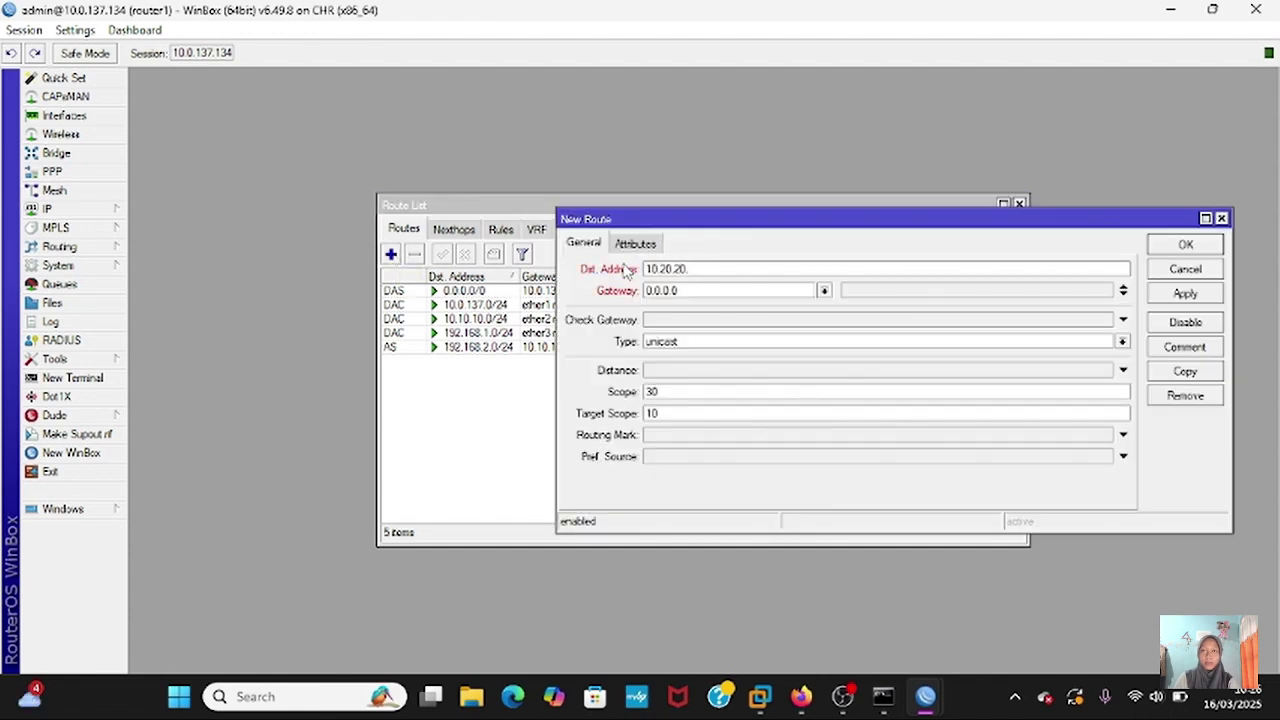
{"action": "type", "text": "0/24"}
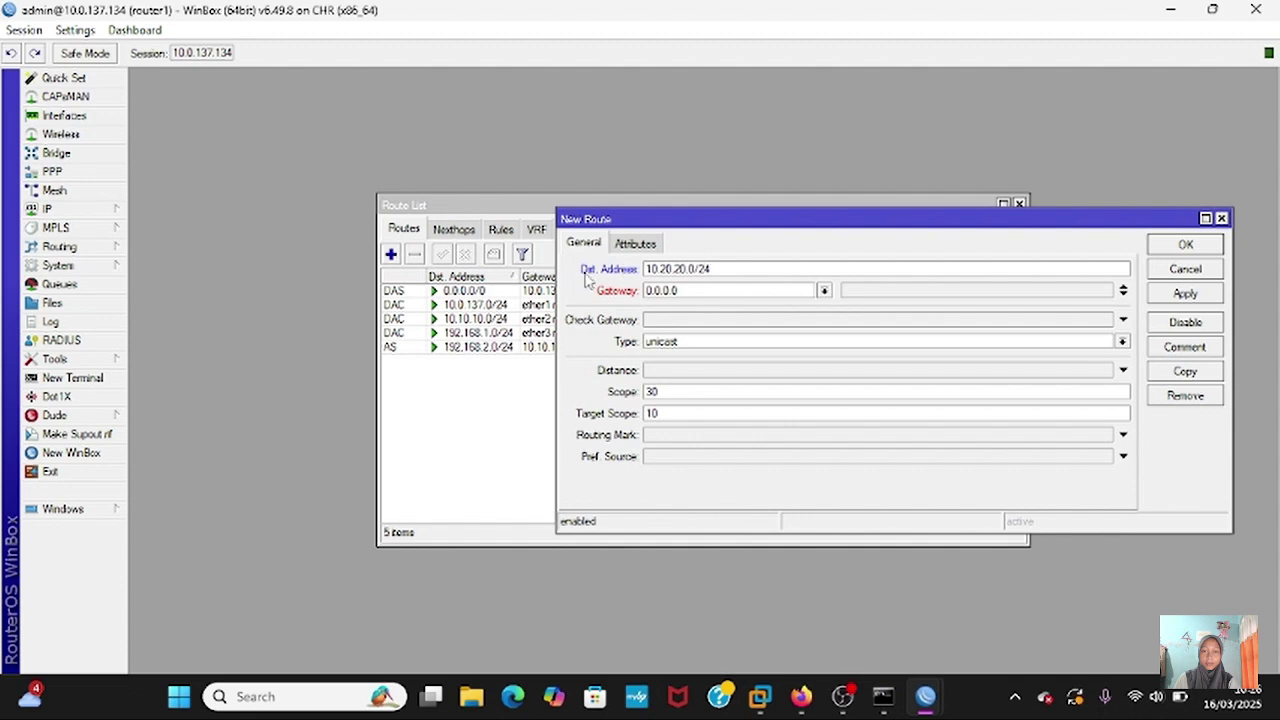
{"action": "double_click", "coordinate": [680, 291]}
{"action": "key", "text": "BackSpace"}
{"action": "type", "text": "10.10"}
{"action": "key", "text": "BackSpace"}
{"action": "key", "text": "BackSpace"}
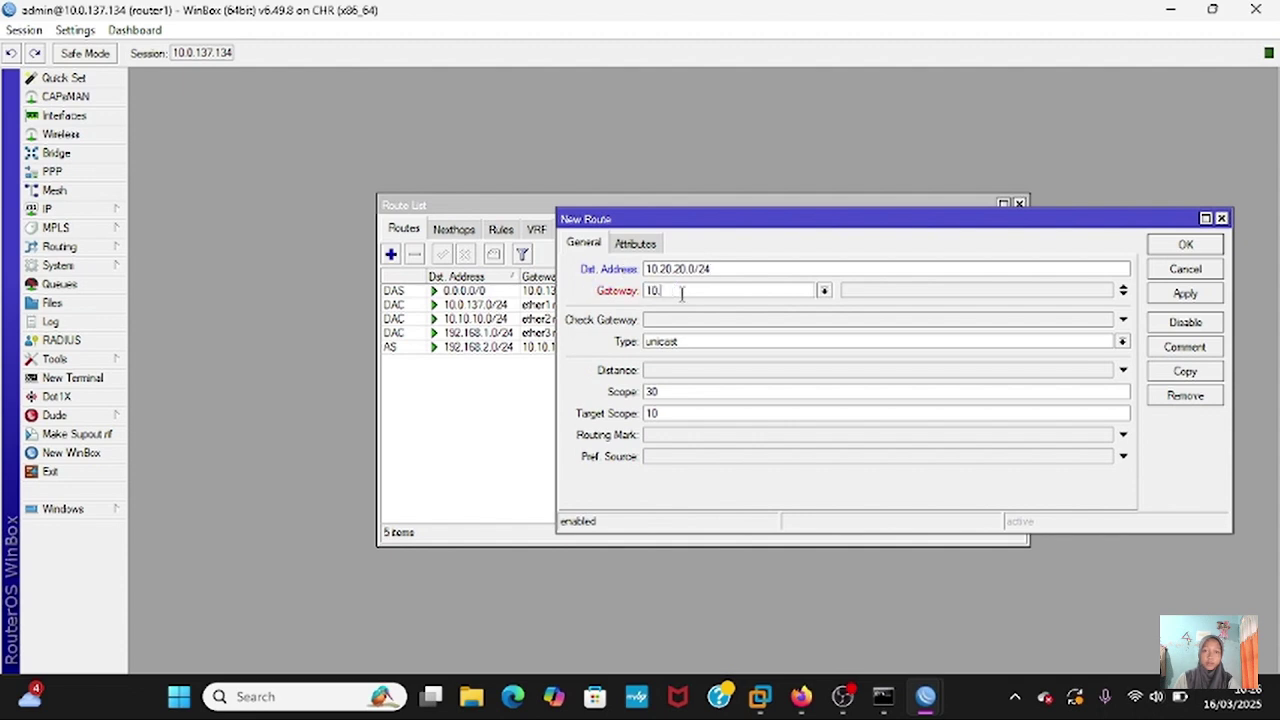
{"action": "type", "text": "10.10.2"}
{"action": "left_click", "coordinate": [1187, 296]}
{"action": "left_click", "coordinate": [1192, 248]}
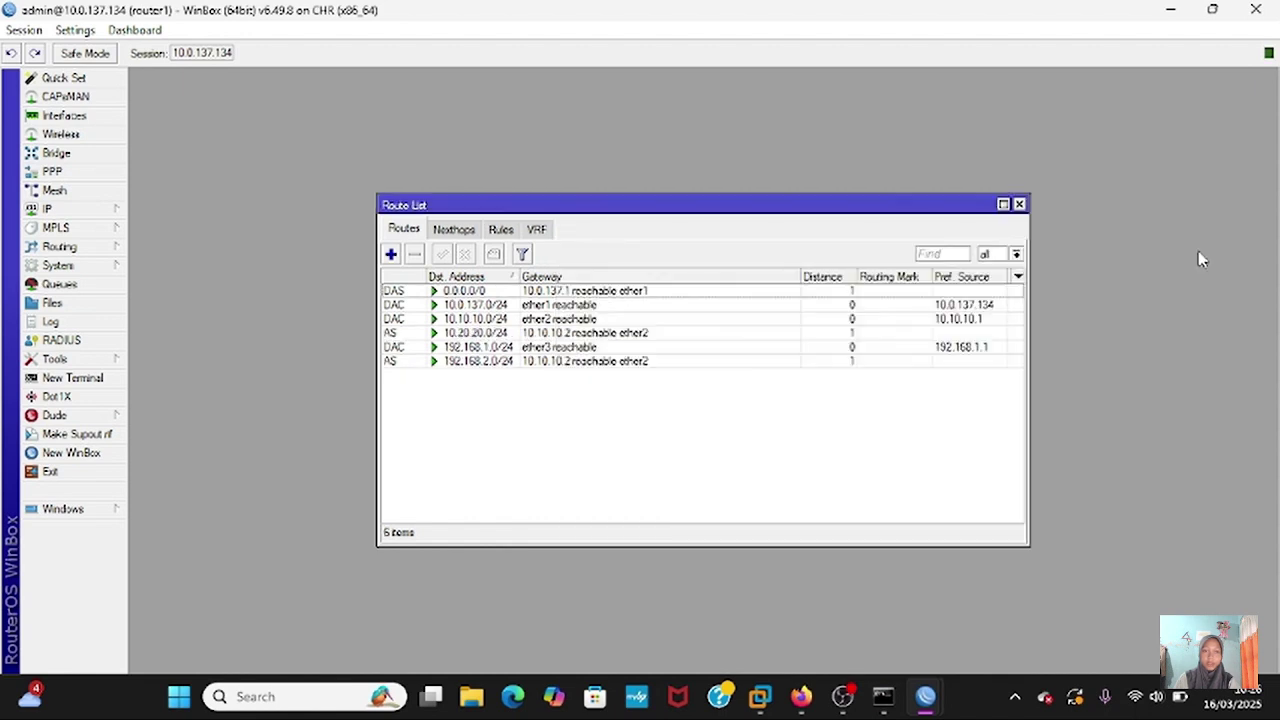
- Add a second static route to 192.168.3.0/24, also via gateway 10.10.10.2
{"action": "left_click", "coordinate": [391, 254]}
{"action": "key", "text": "Tab"}
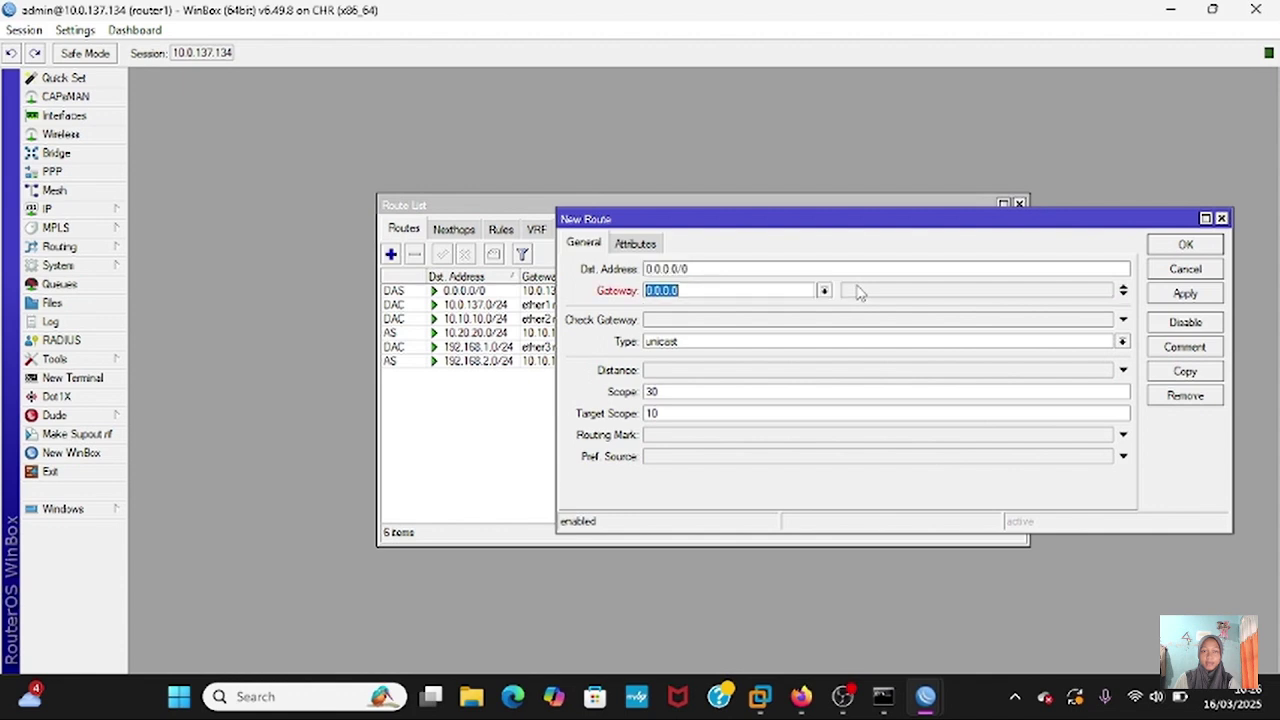
{"action": "key", "text": "BackSpace"}
{"action": "double_click", "coordinate": [853, 269]}
{"action": "key", "text": "BackSpace"}
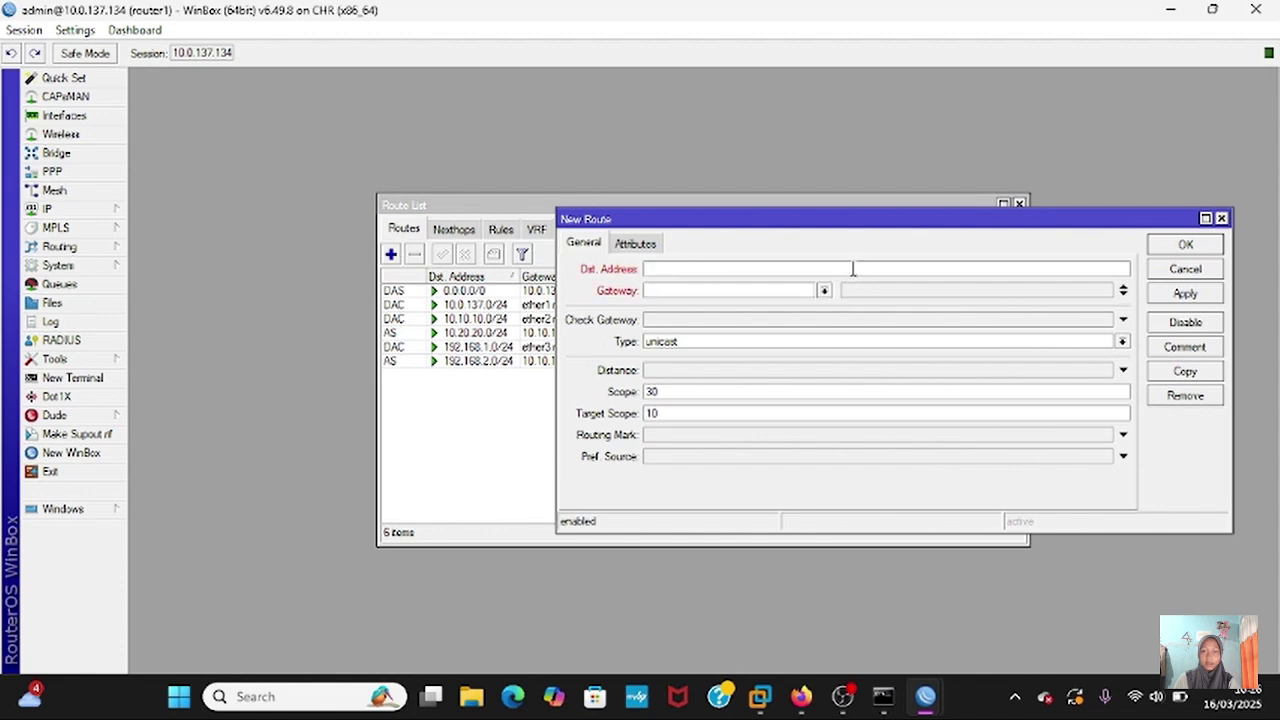
{"action": "type", "text": "192.168.3.0/24"}
{"action": "left_click", "coordinate": [799, 291]}
{"action": "type", "text": "10.10.10."}
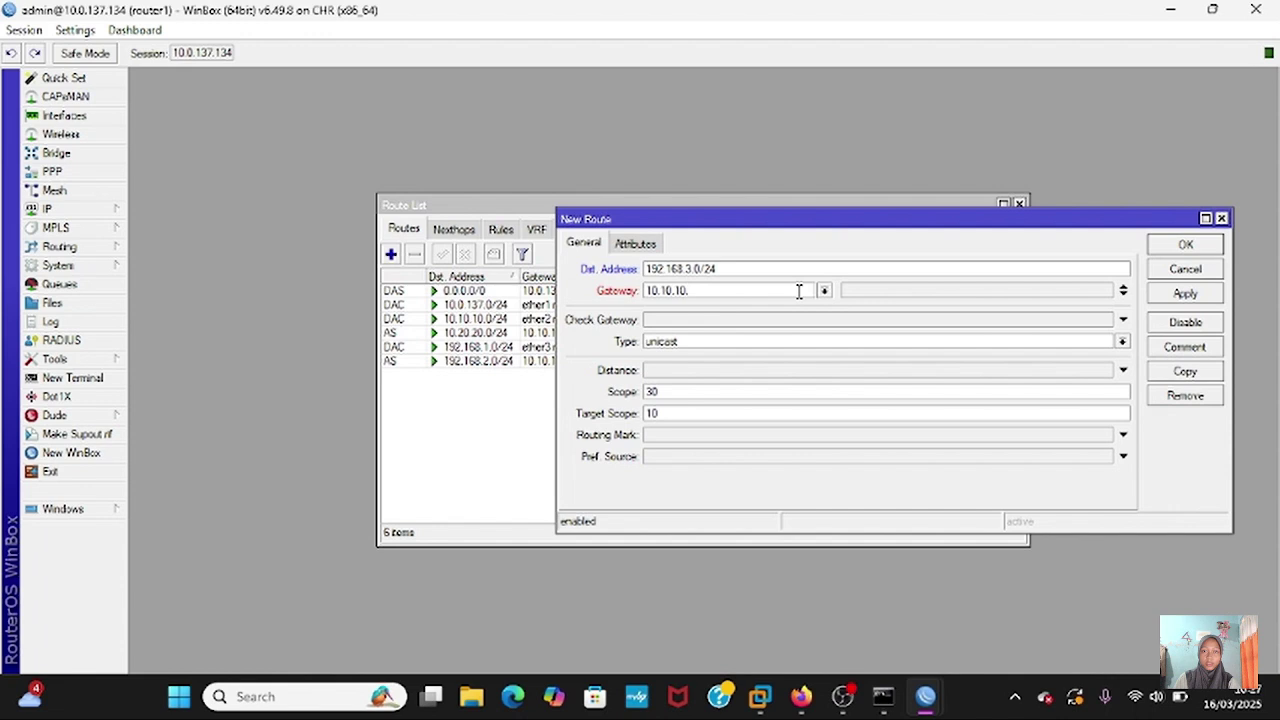
{"action": "type", "text": "2"}
{"action": "left_click", "coordinate": [1185, 293]}
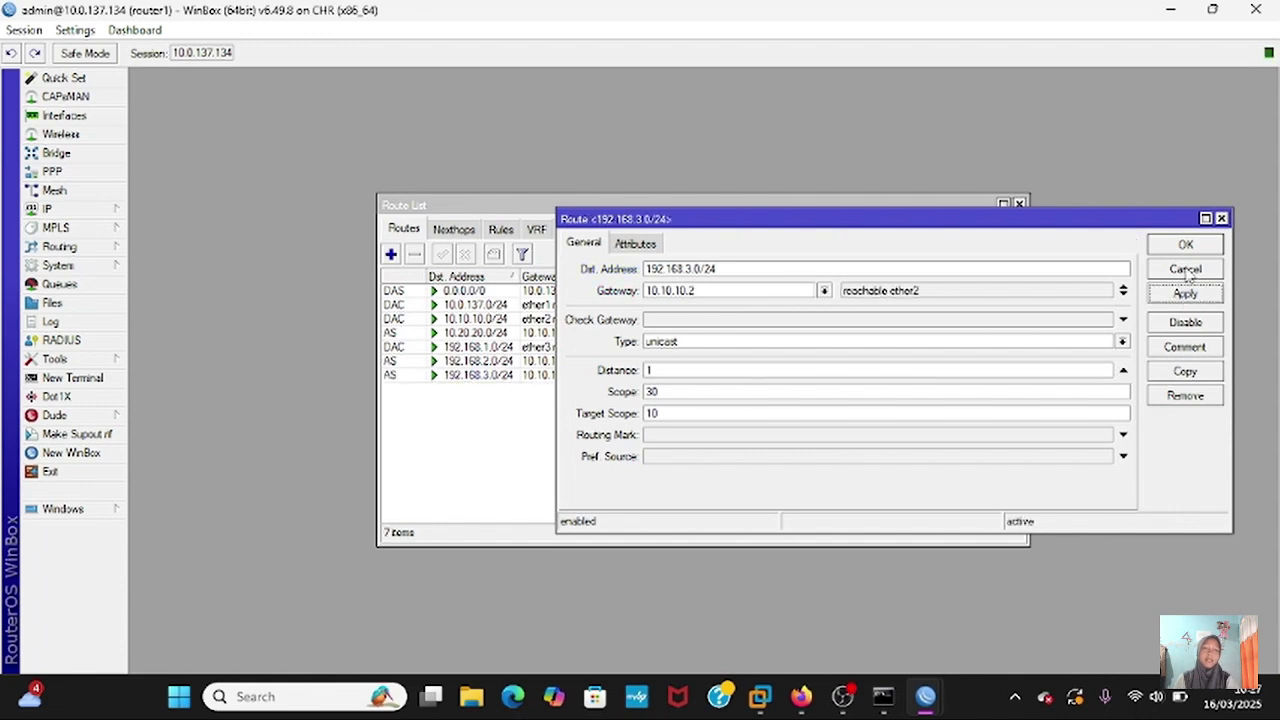
{"action": "left_click", "coordinate": [1186, 245]}
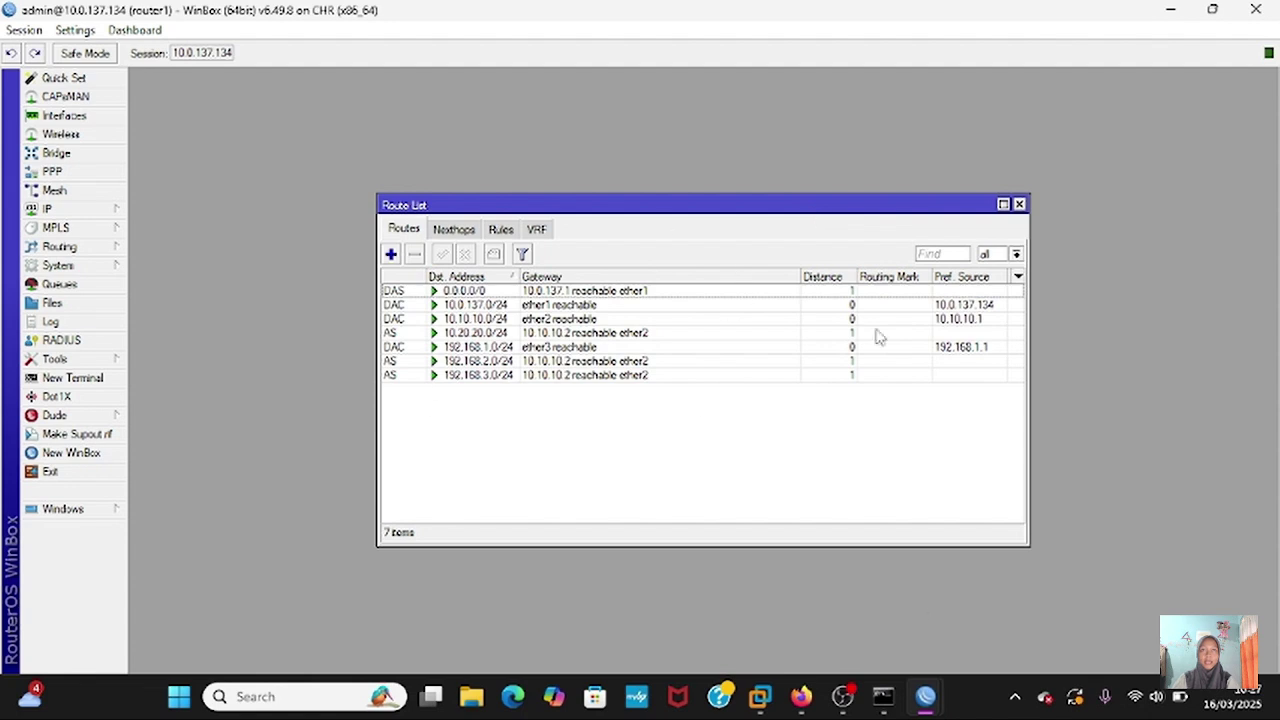
- On router2, close the address list and add route 192.168.3.0/24 via gateway 10.20.20.2
{"action": "mouse_move", "coordinate": [920, 708]}
{"action": "left_click", "coordinate": [869, 565]}
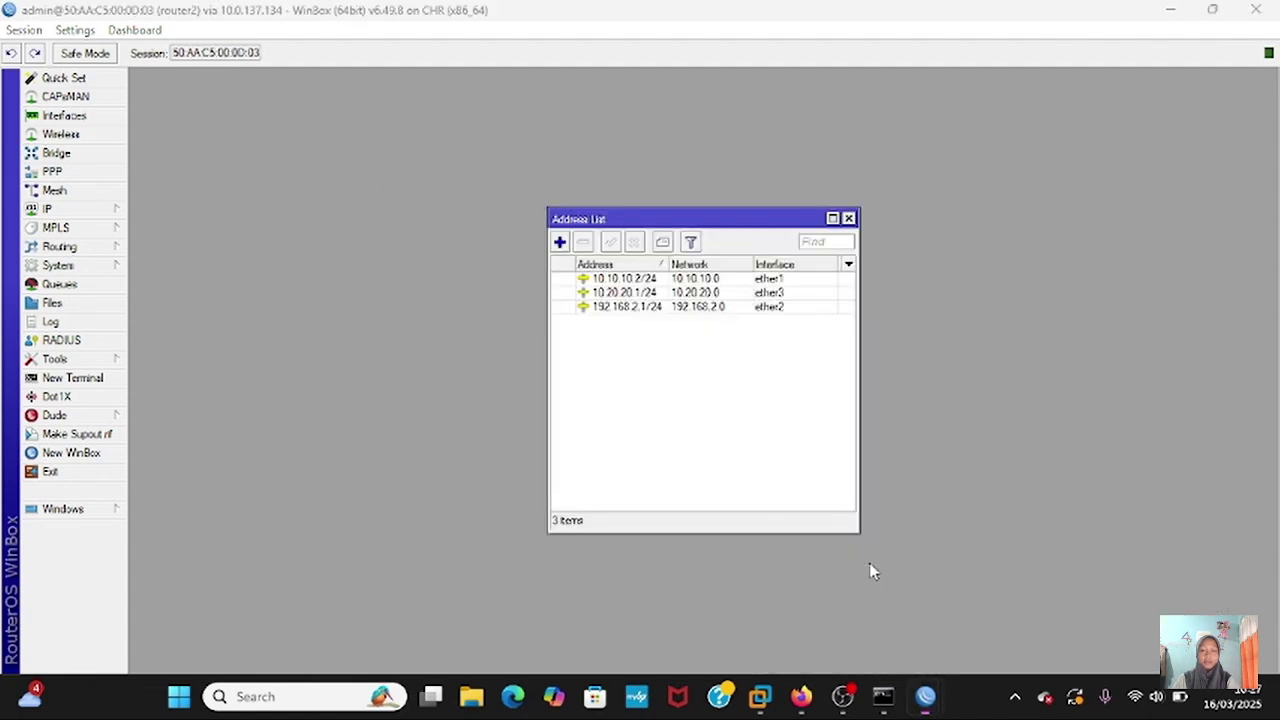
{"action": "left_click", "coordinate": [848, 218]}
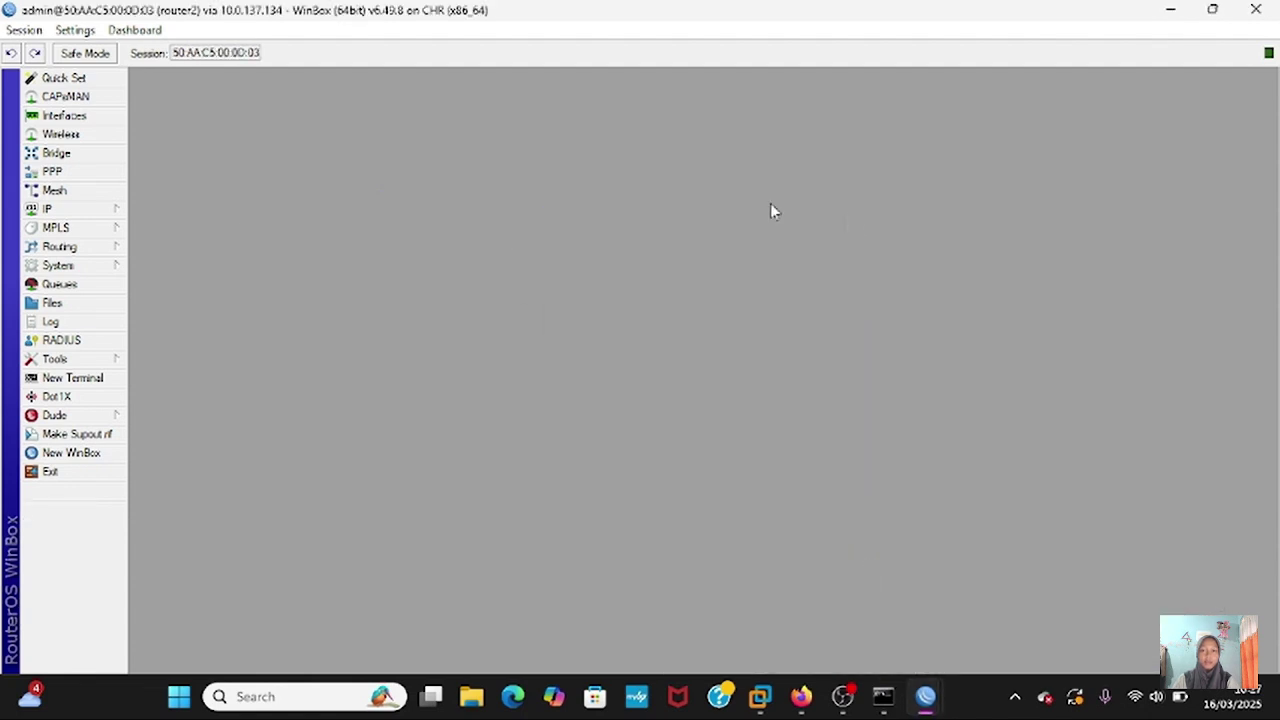
{"action": "left_click", "coordinate": [92, 210]}
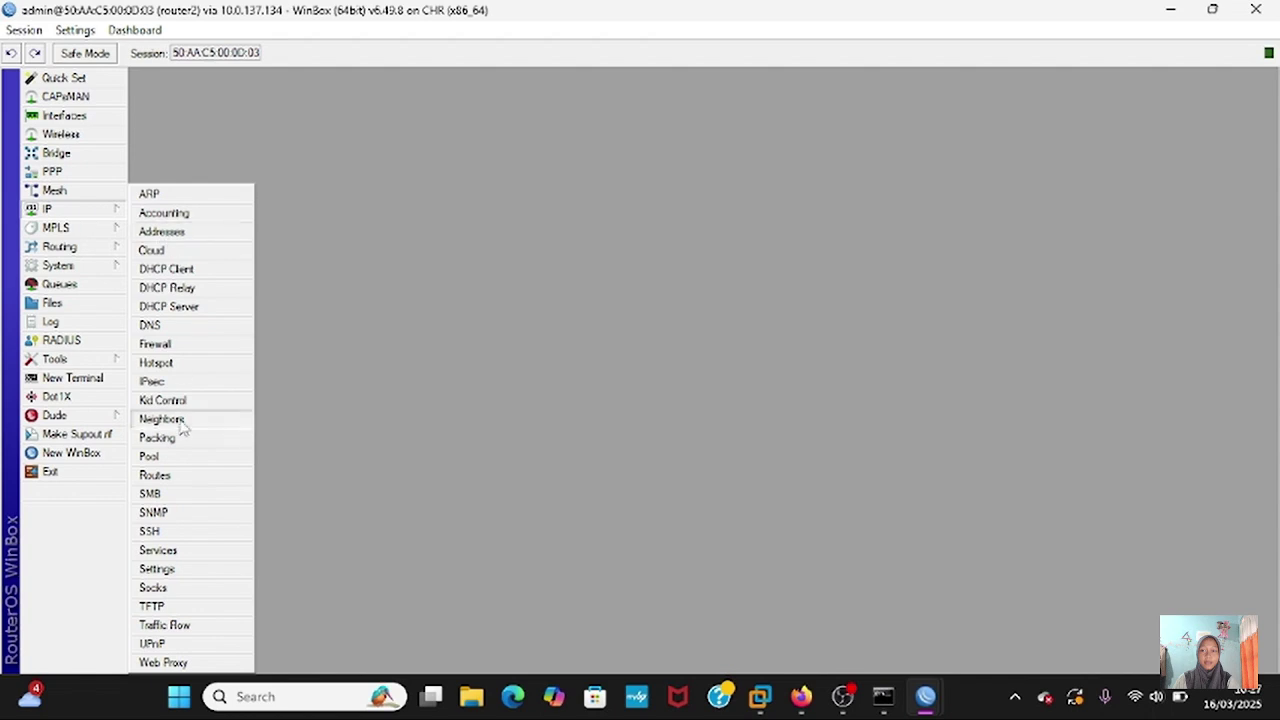
{"action": "left_click", "coordinate": [155, 476]}
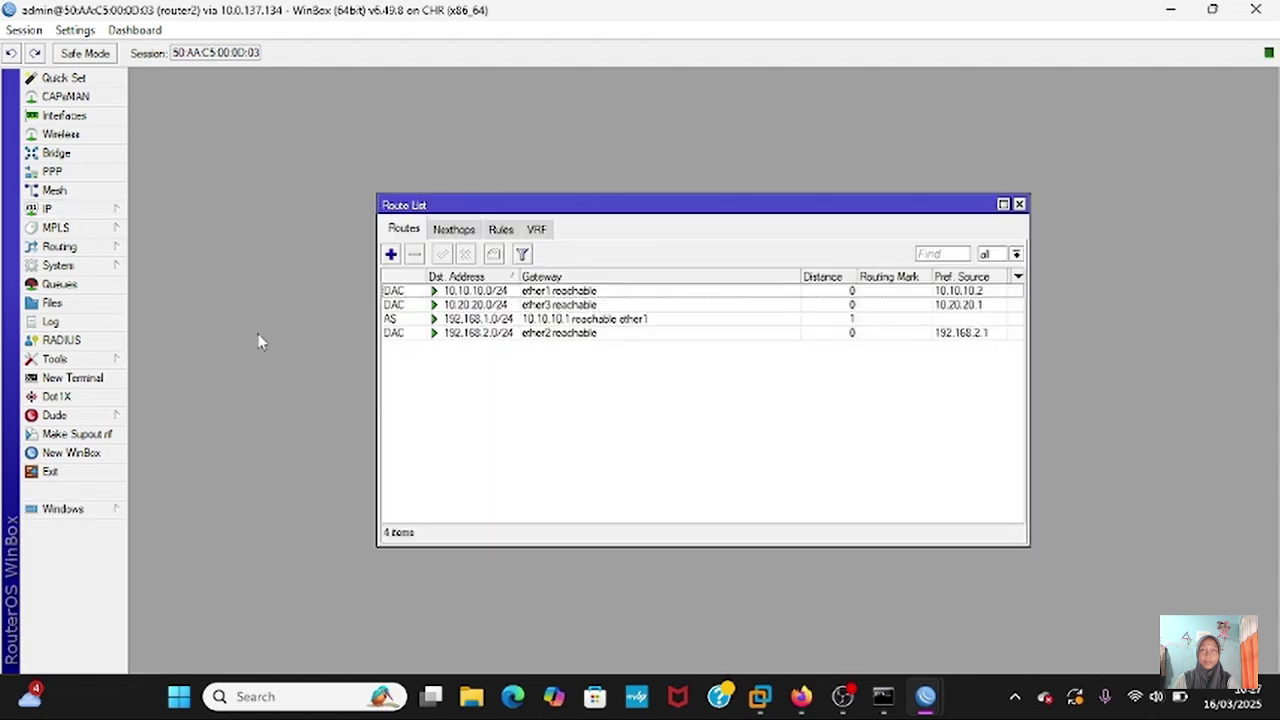
{"action": "left_click", "coordinate": [391, 256]}
{"action": "key", "text": "BackSpace"}
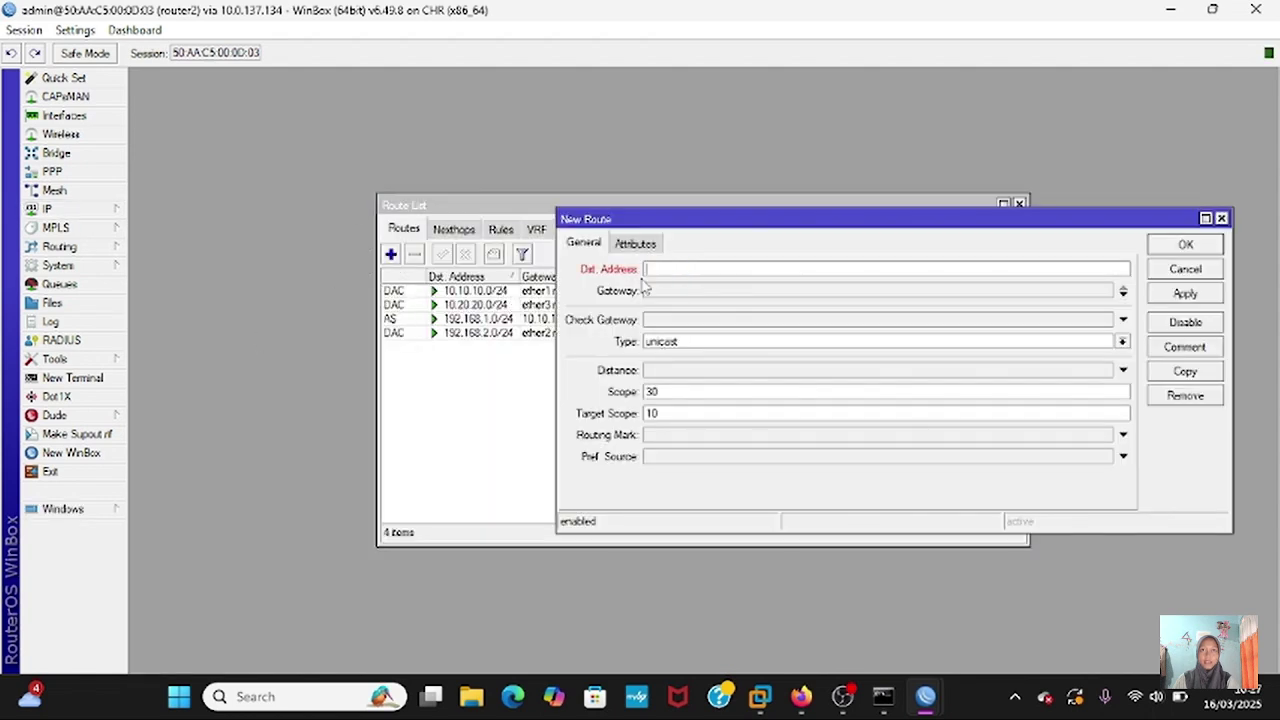
{"action": "type", "text": "192.168.3.0/24"}
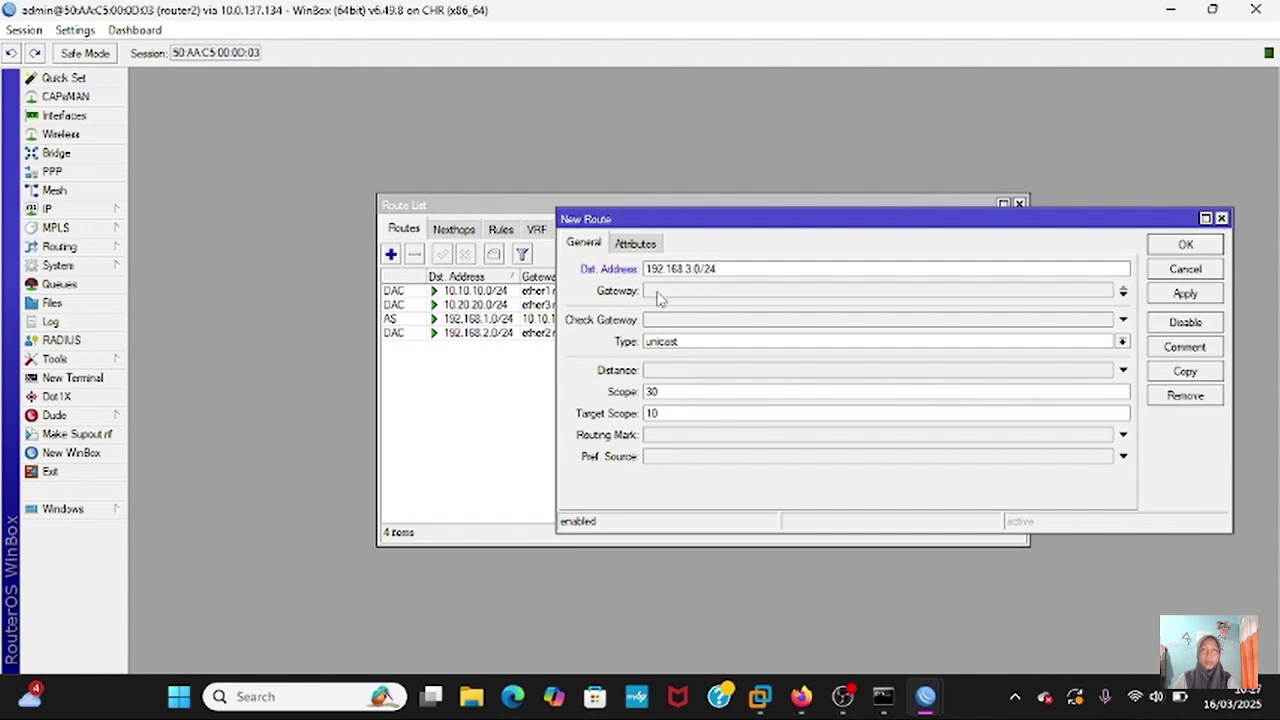
{"action": "left_click", "coordinate": [658, 296]}
{"action": "type", "text": "20."}
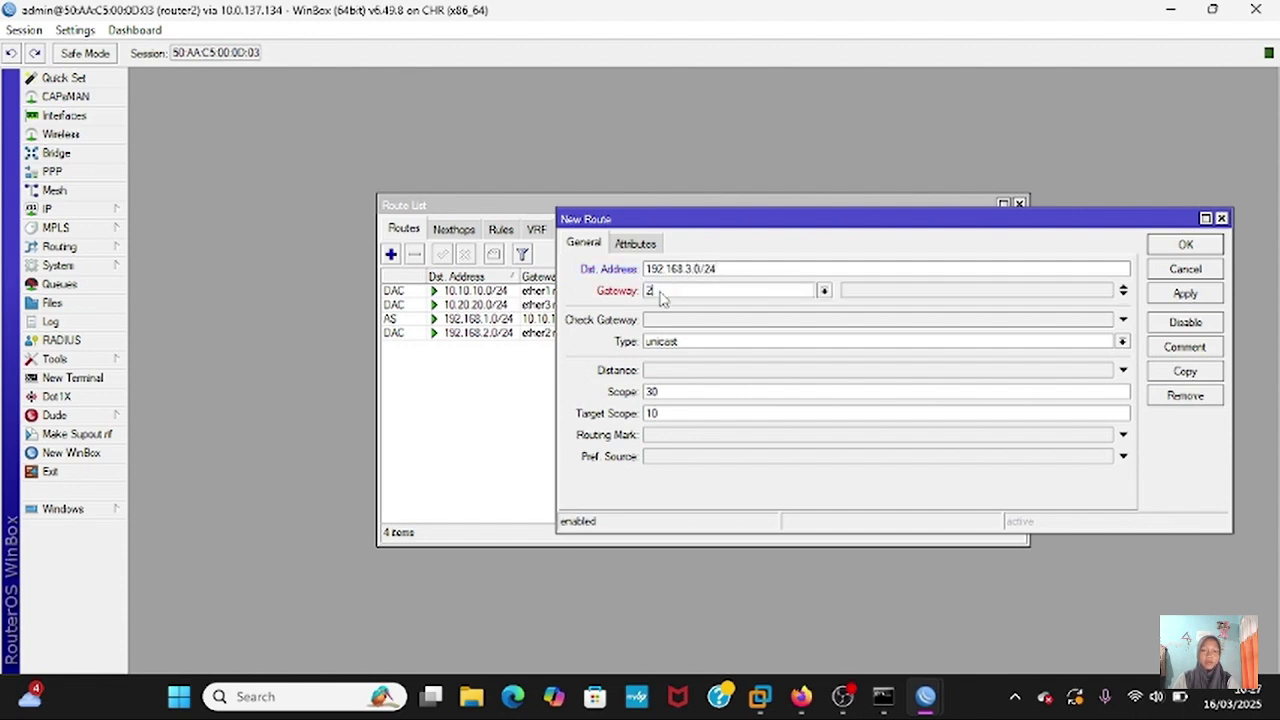
{"action": "key", "text": "BackSpace"}
{"action": "type", "text": "10.20.20.2"}
{"action": "left_click", "coordinate": [1188, 293]}
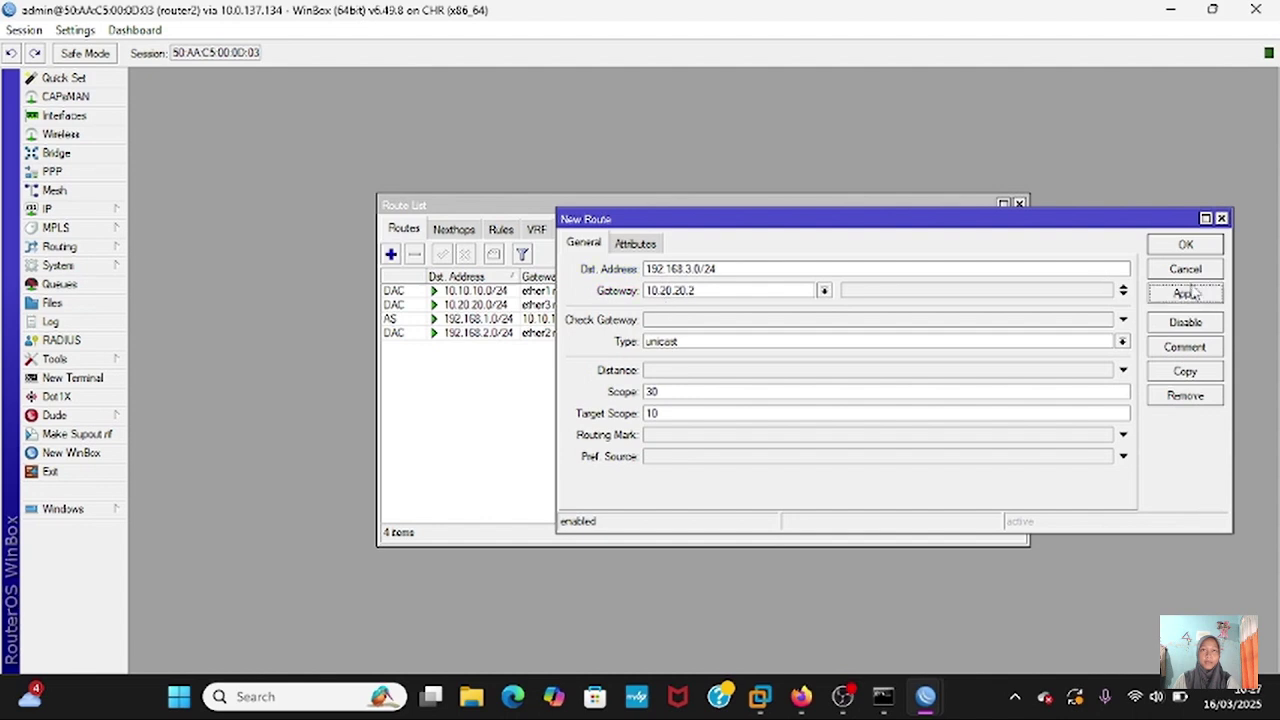
{"action": "left_click", "coordinate": [1186, 246]}
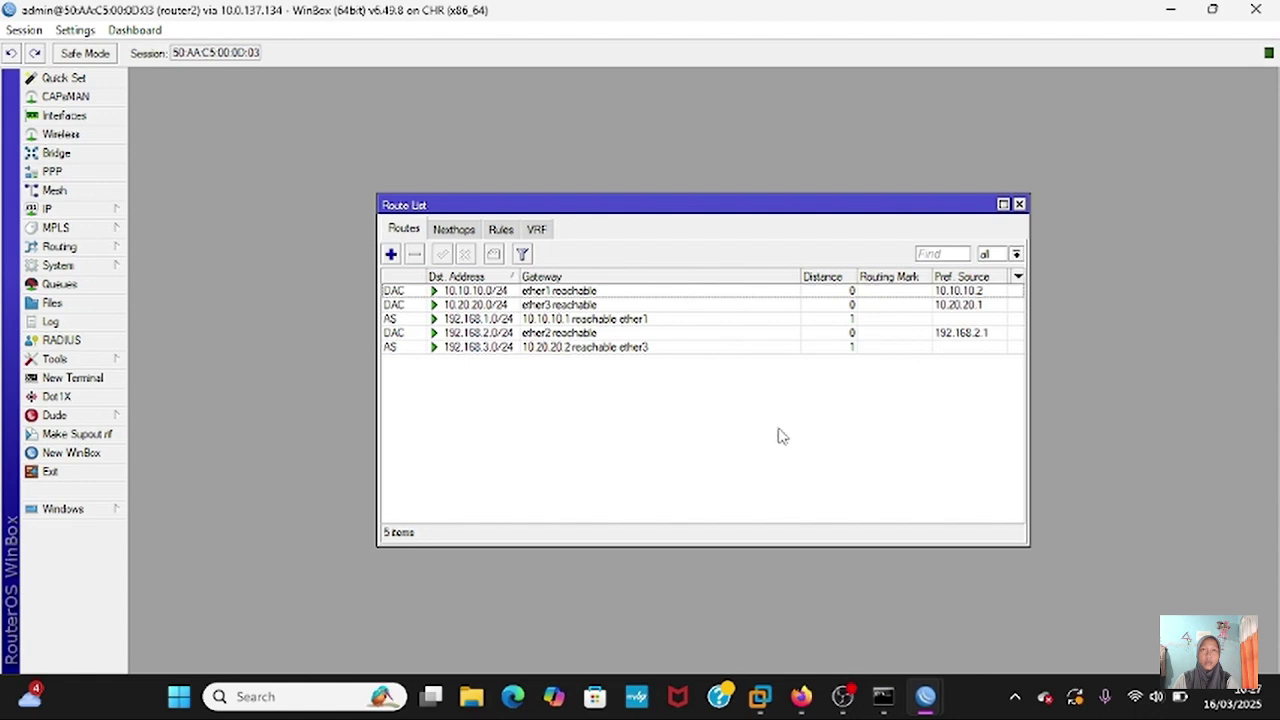
- Start VPC3, open its console and check its current IP settings
{"action": "left_click", "coordinate": [803, 705]}
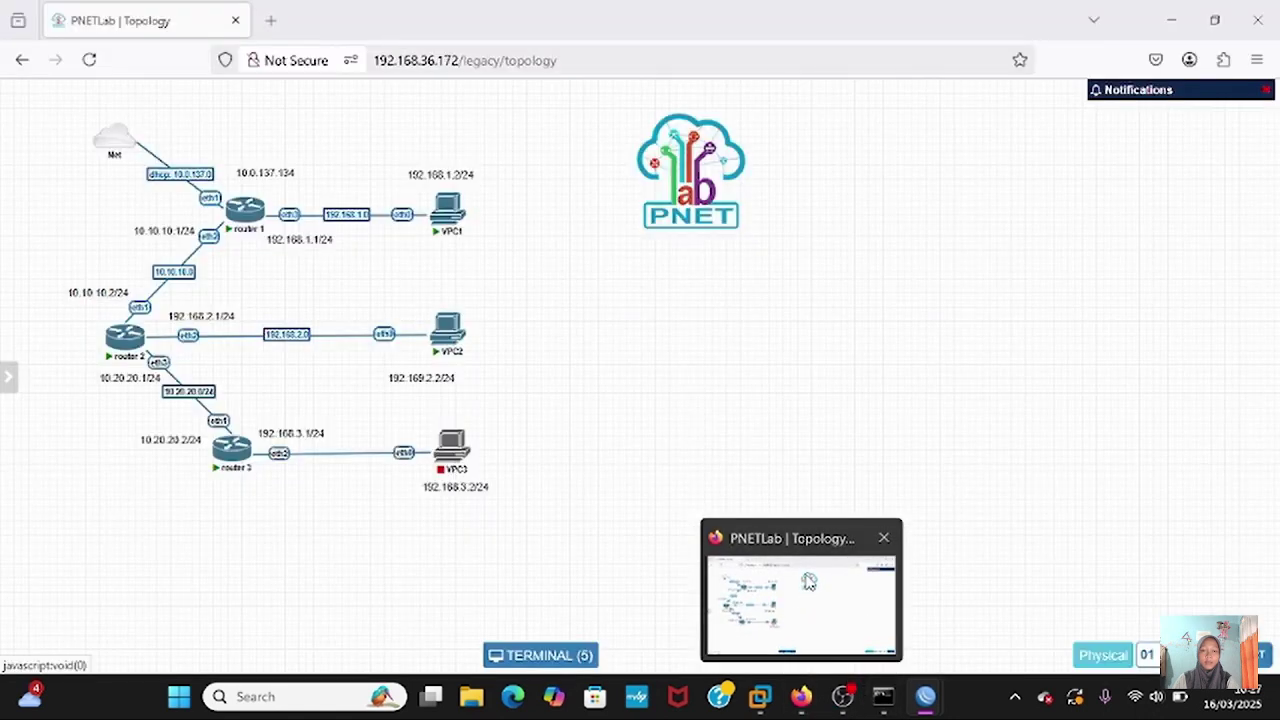
{"action": "left_click", "coordinate": [441, 423]}
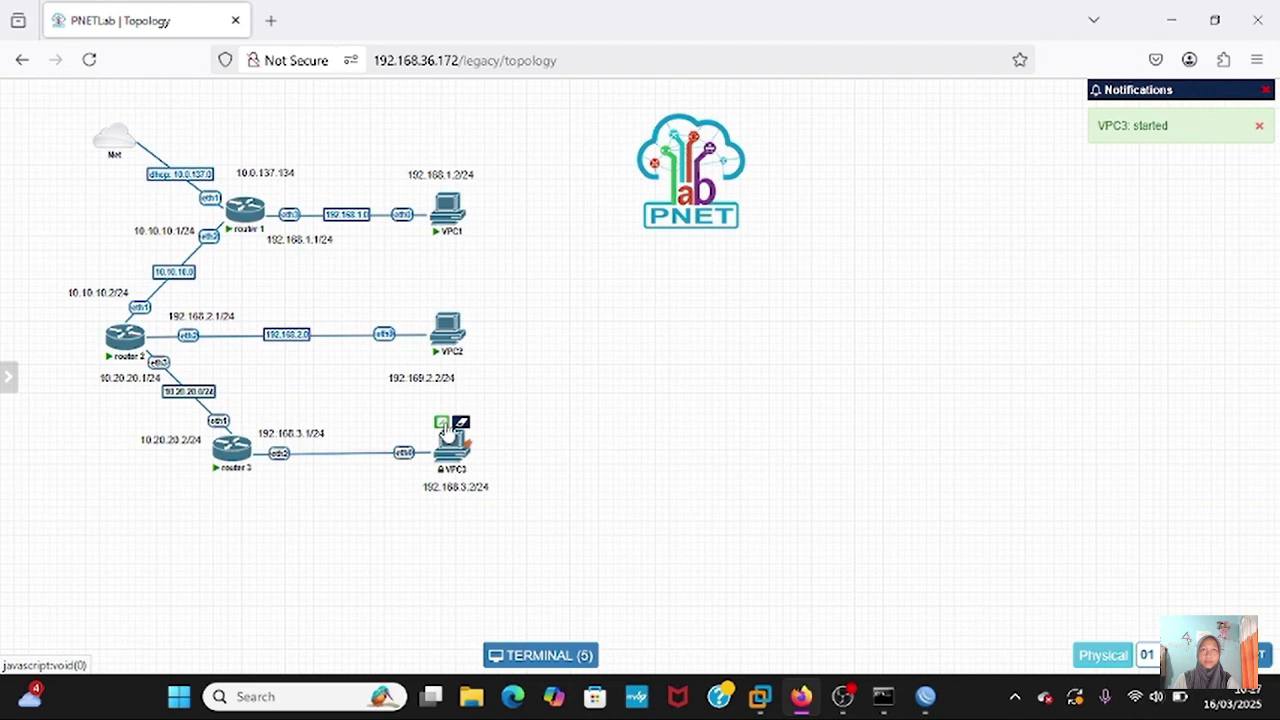
{"action": "left_click", "coordinate": [450, 438]}
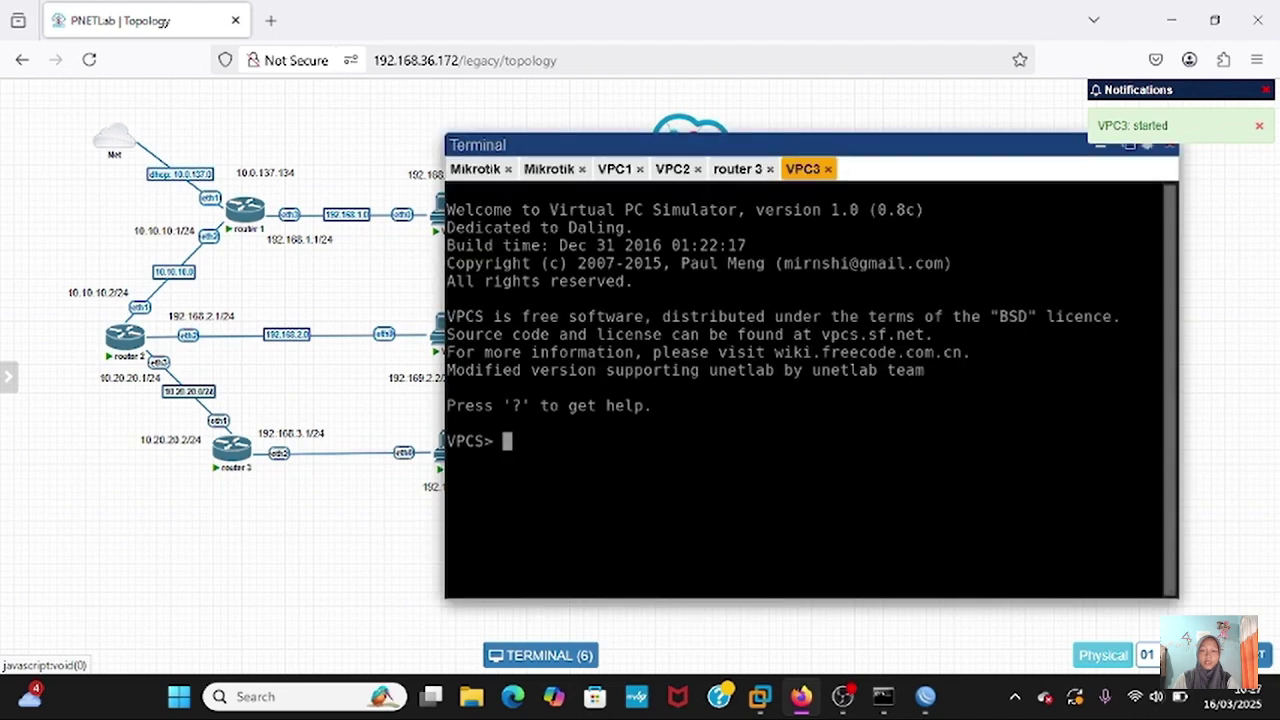
{"action": "type", "text": "show ip"}
{"action": "key", "text": "Return"}
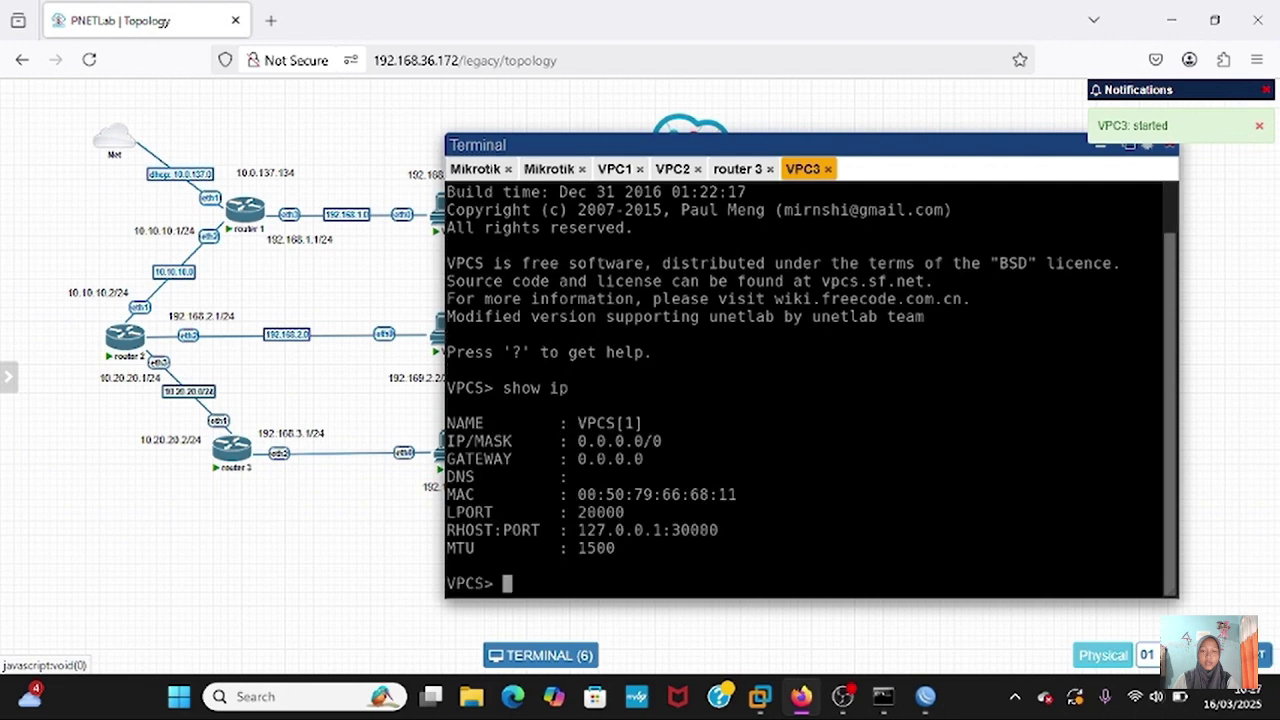
- Assign VPC3 192.168.3.2/24 with gateway 192.168.3.1 and verify with show ip
{"action": "type", "text": "ip"}
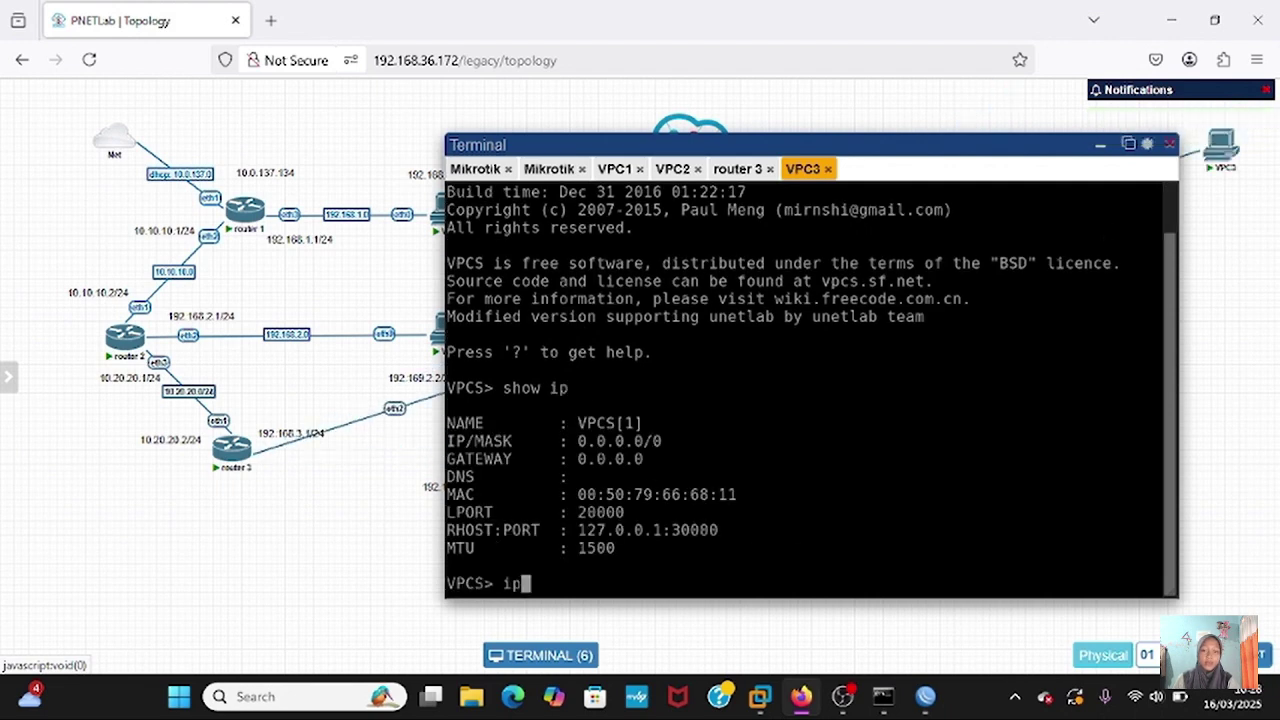
{"action": "type", "text": " 192.1"}
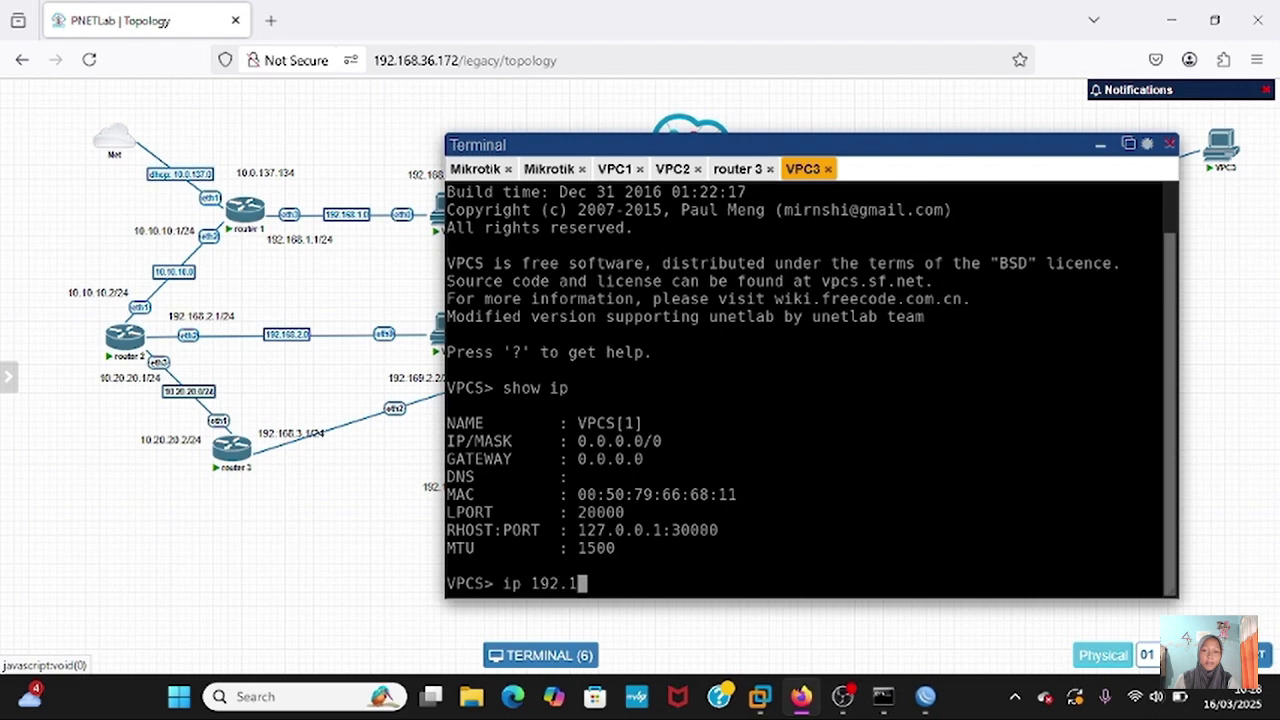
{"action": "type", "text": "68.3.2/24 19"}
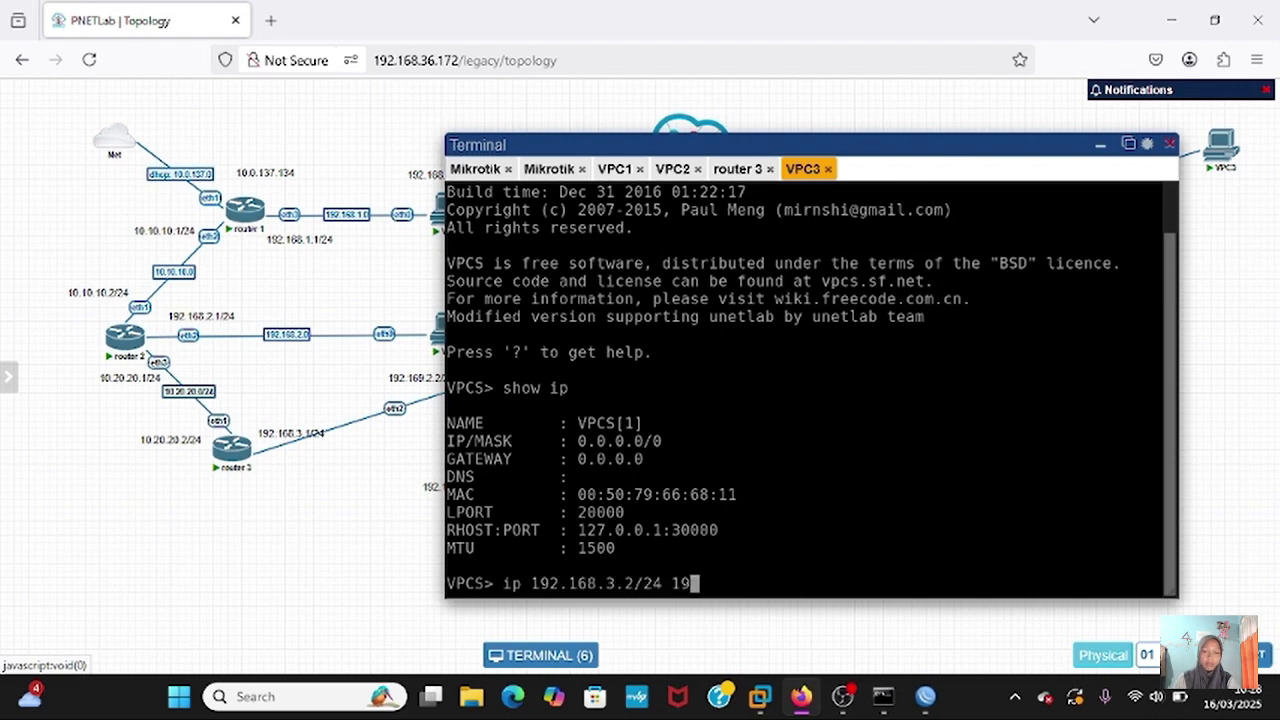
{"action": "type", "text": "2.168.2.1"}
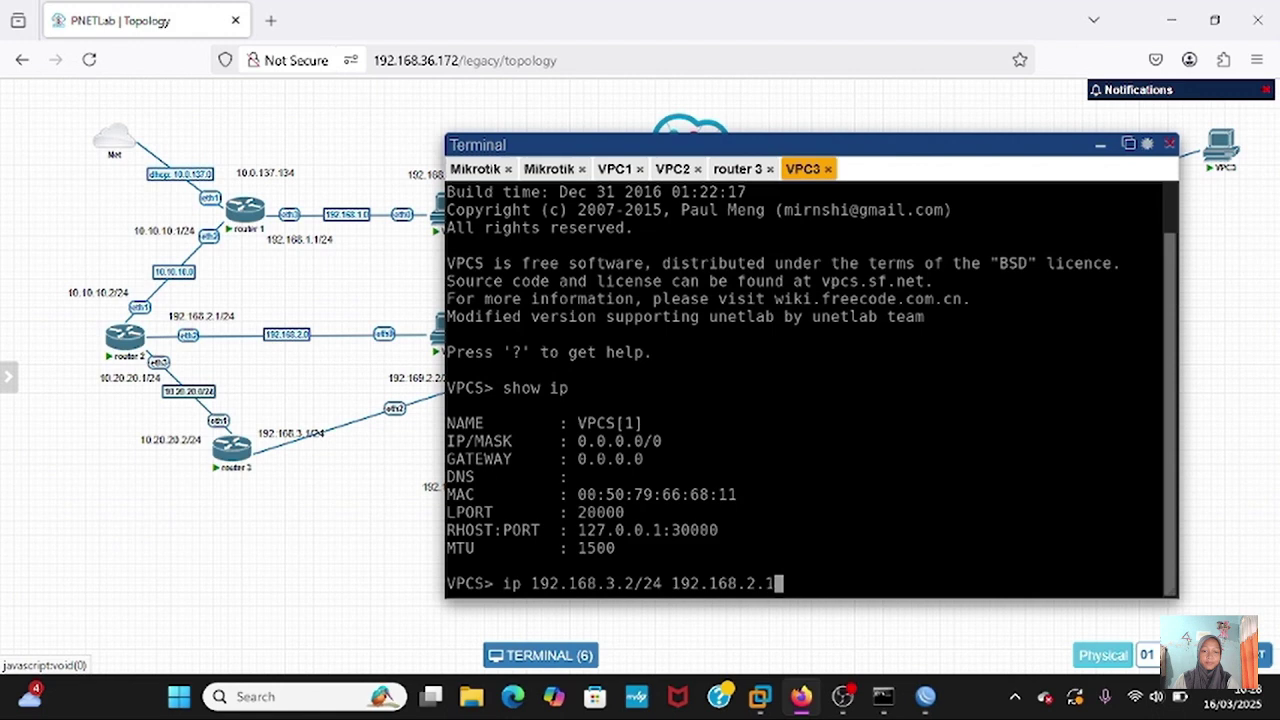
{"action": "key", "text": "BackSpace"}
{"action": "key", "text": "BackSpace"}
{"action": "key", "text": "BackSpace"}
{"action": "type", "text": "3.1/24"}
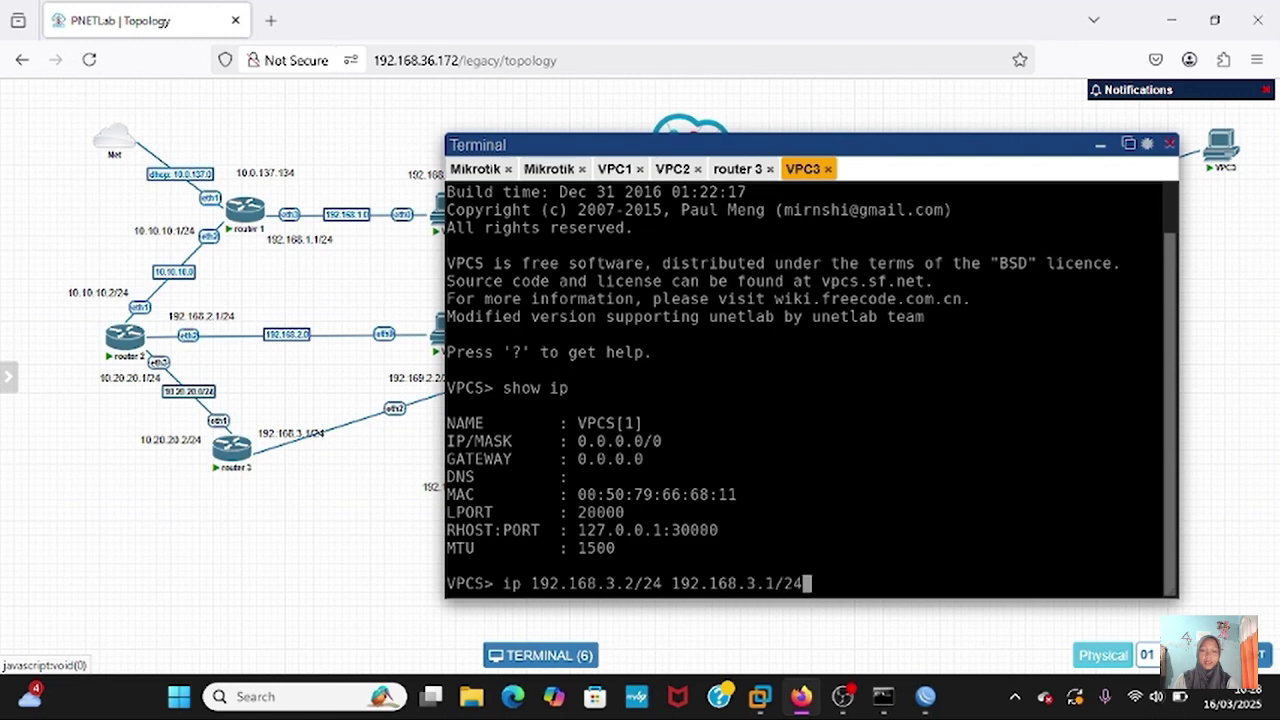
{"action": "key", "text": "Return"}
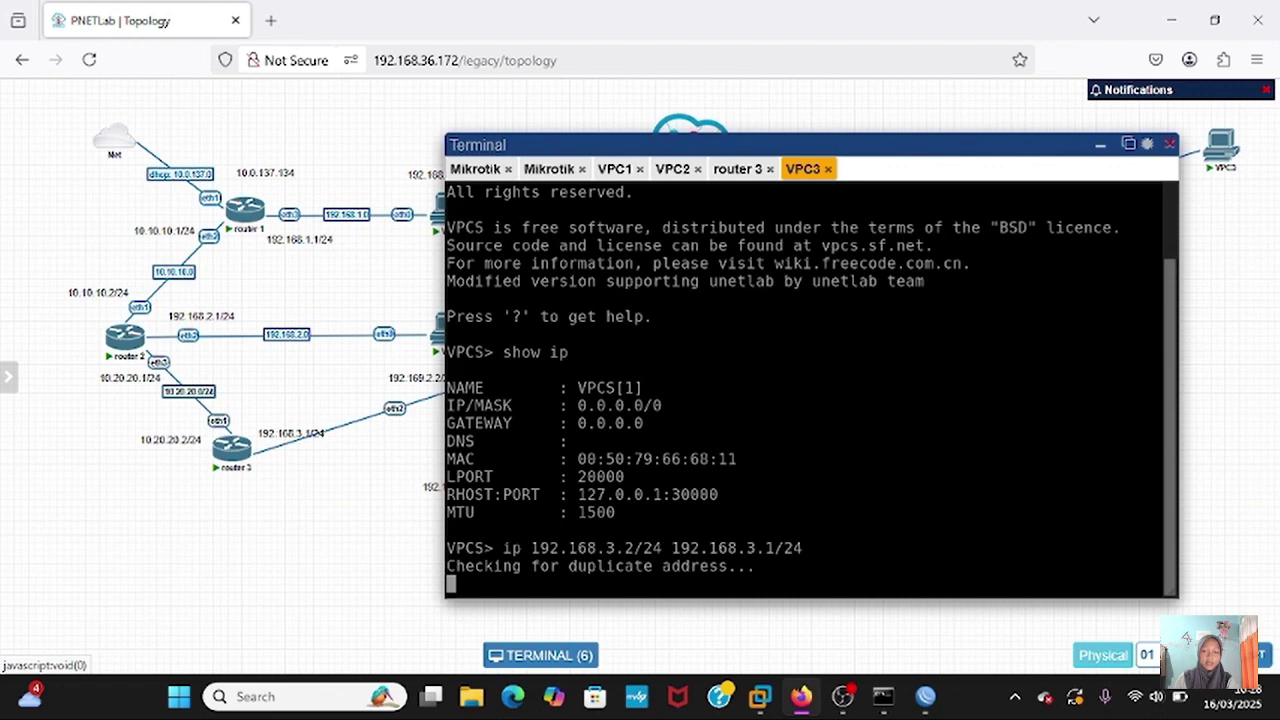
{"action": "key", "text": "Up"}
{"action": "key", "text": "Up"}
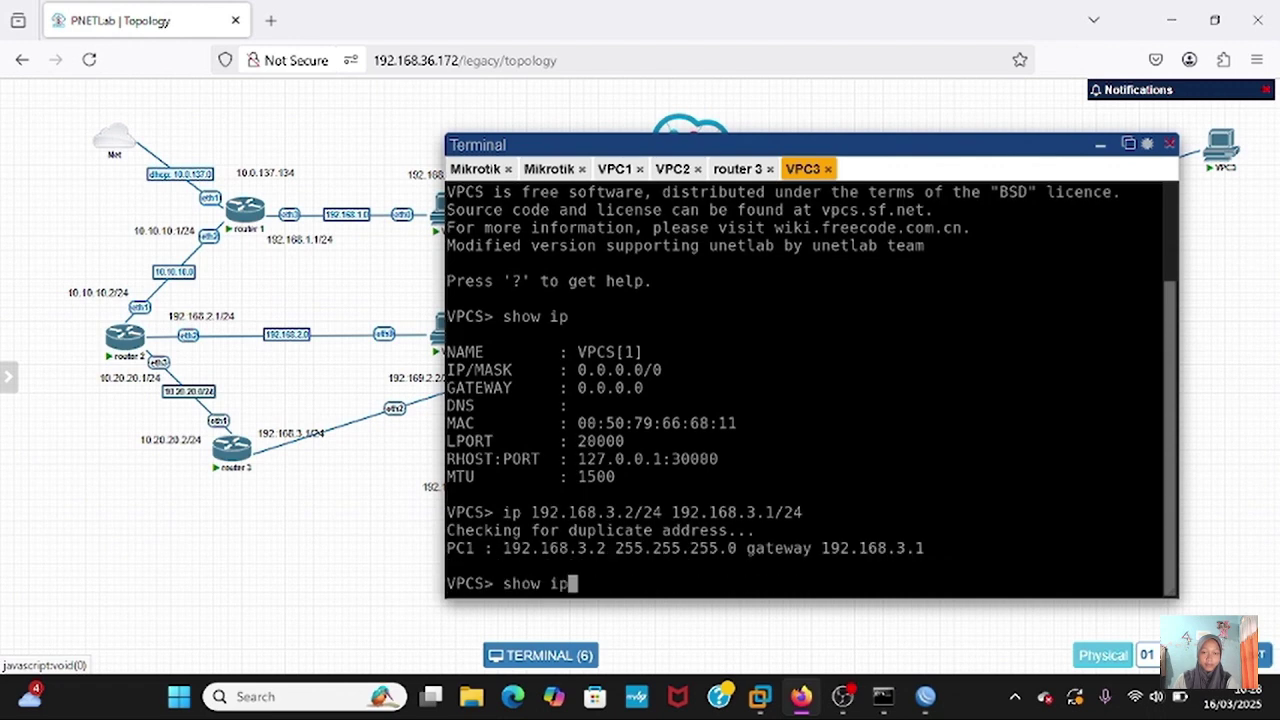
{"action": "key", "text": "Return"}
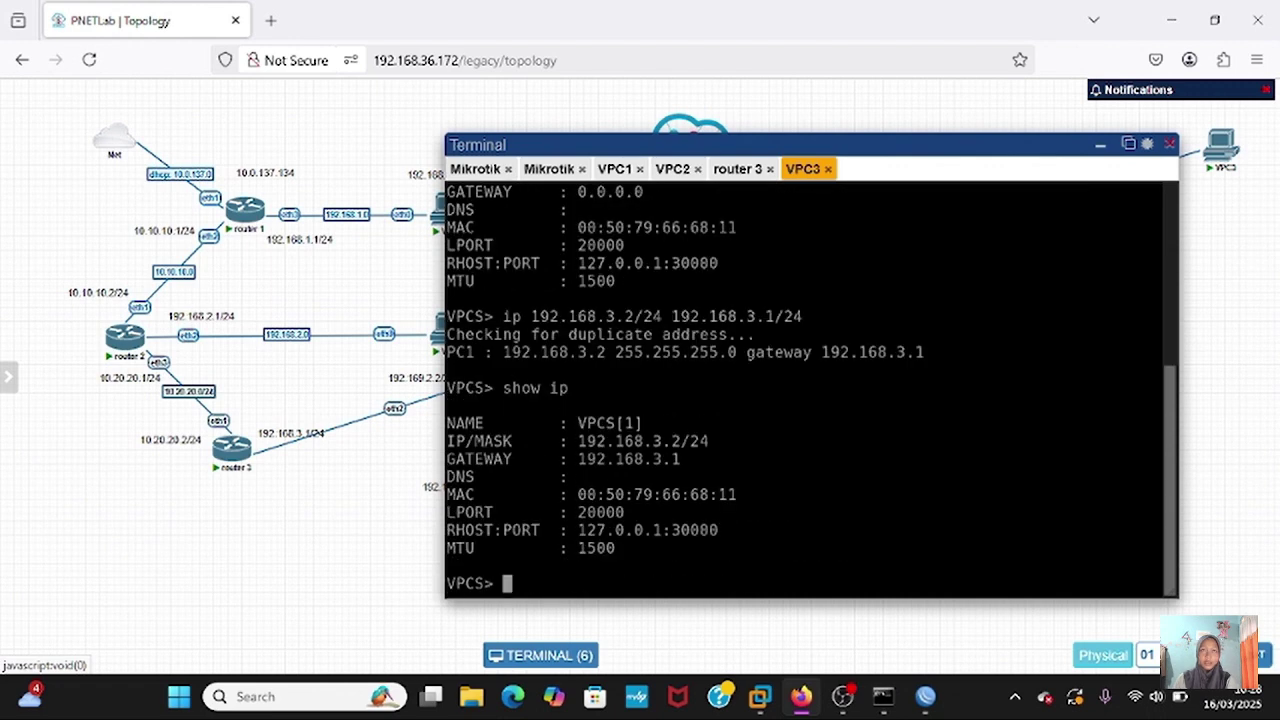
- Ping the gateway 192.168.3.1 from VPC3, then stop the ping
{"action": "type", "text": "ping `9"}
{"action": "key", "text": "BackSpace"}
{"action": "key", "text": "BackSpace"}
{"action": "type", "text": "`1"}
{"action": "key", "text": "BackSpace"}
{"action": "key", "text": "BackSpace"}
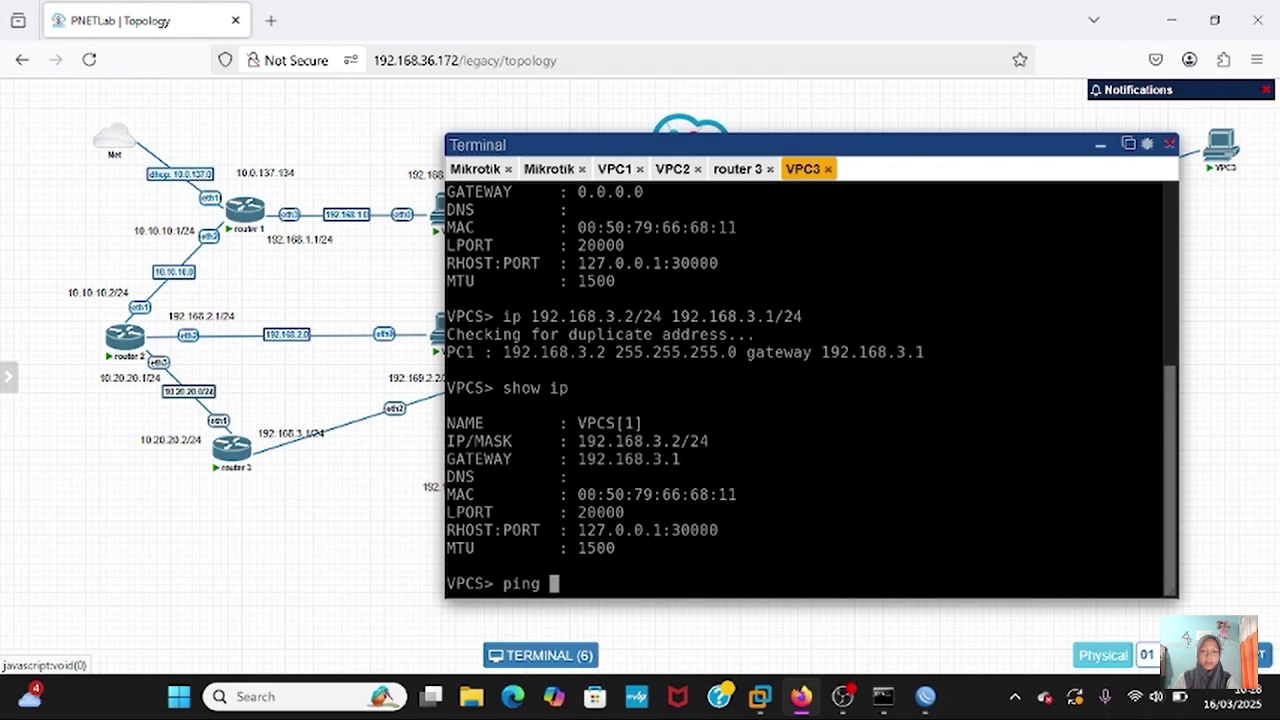
{"action": "type", "text": "192.168"}
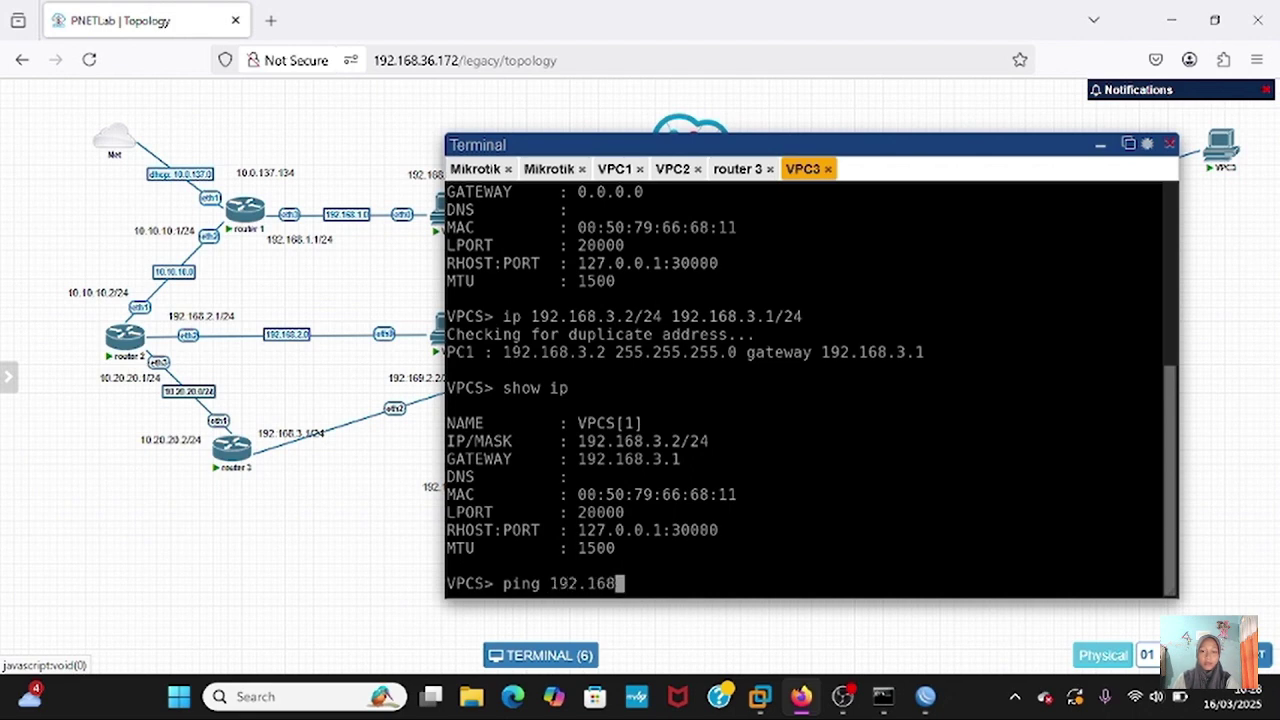
{"action": "type", "text": ".3.1"}
{"action": "key", "text": "Return"}
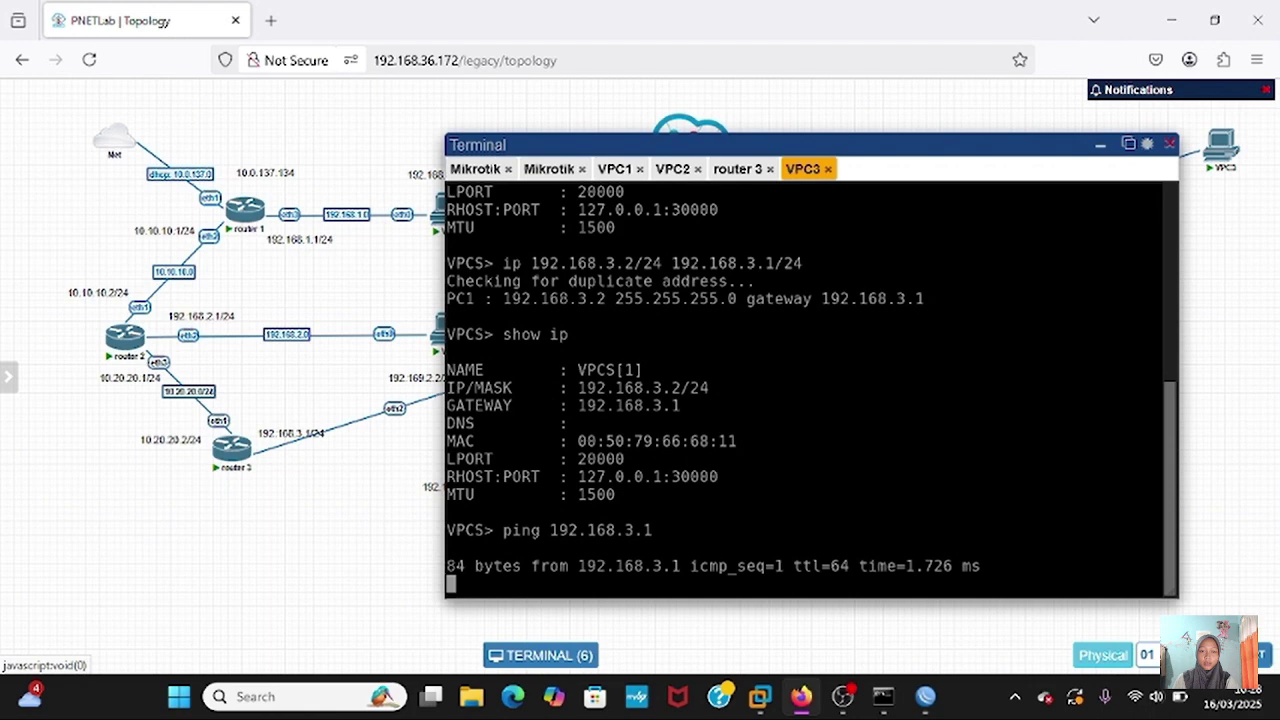
{"action": "key", "text": "ctrl+c"}
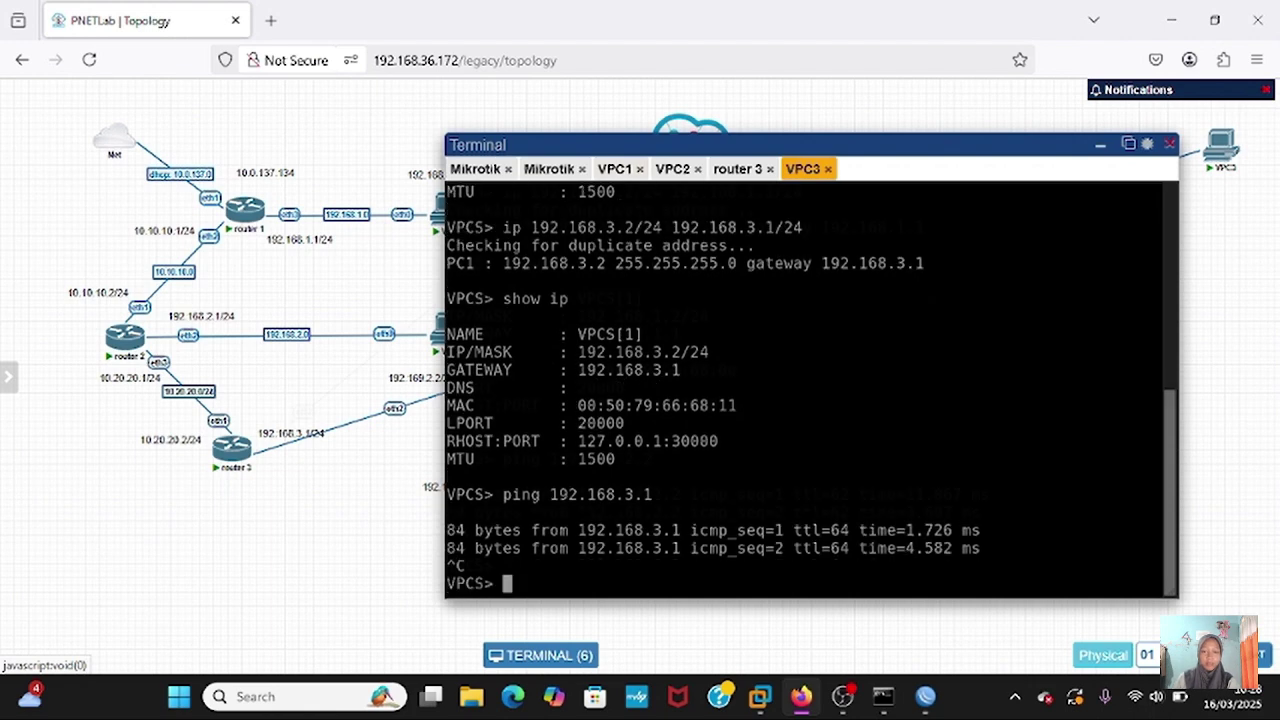
- Check the VPC1 console, then run a trace from VPC3 to 192.168.2.2
{"action": "left_click", "coordinate": [616, 169]}
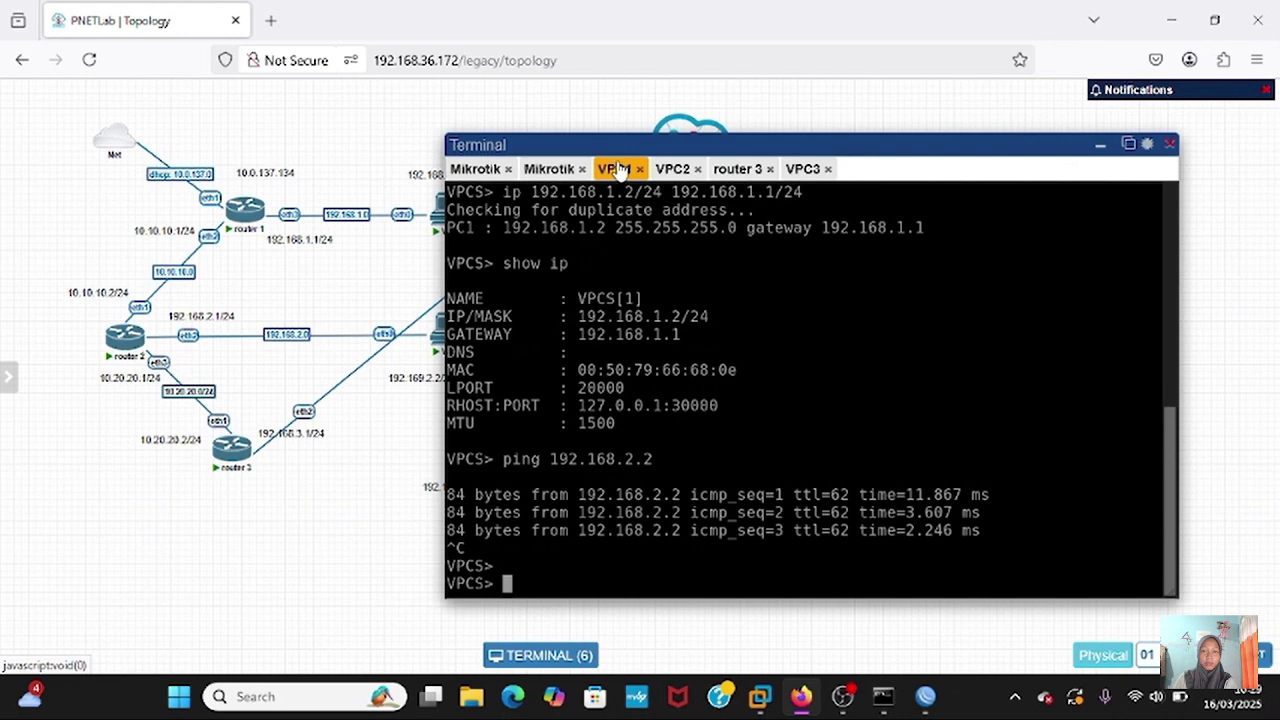
{"action": "left_click", "coordinate": [802, 169]}
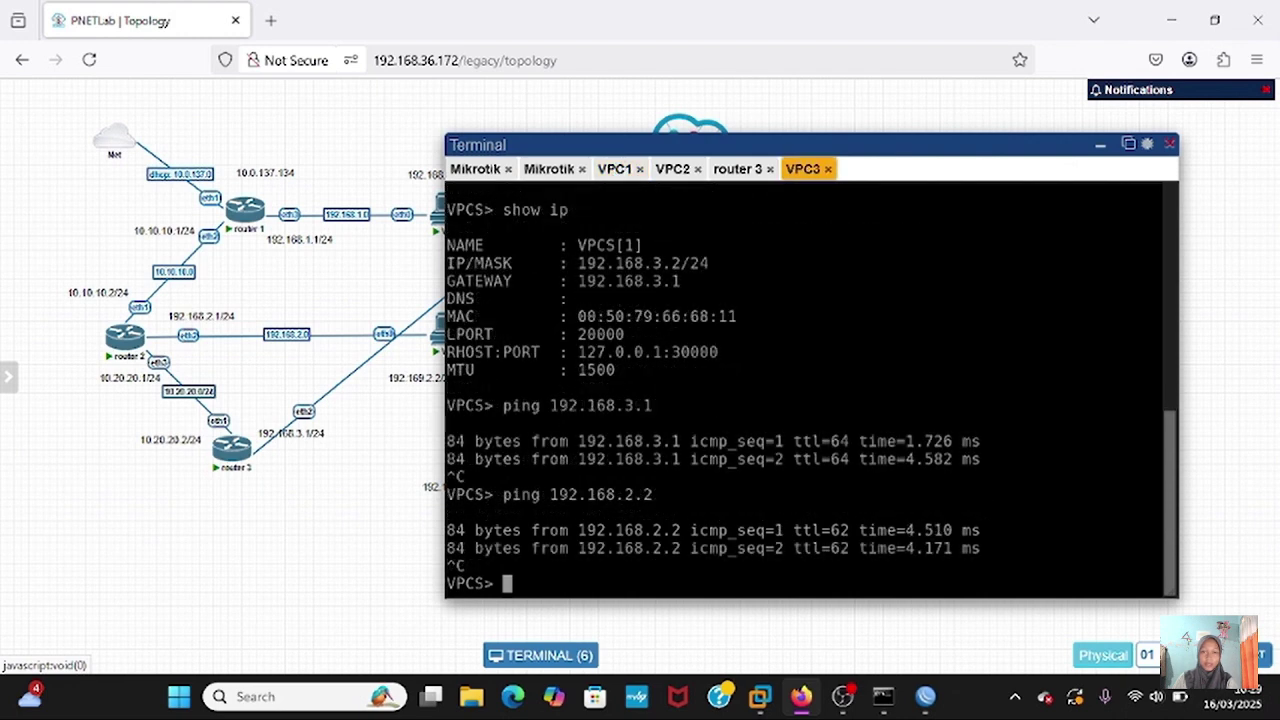
{"action": "type", "text": "tracer"}
{"action": "key", "text": "BackSpace"}
{"action": "key", "text": "BackSpace"}
{"action": "type", "text": "e"}
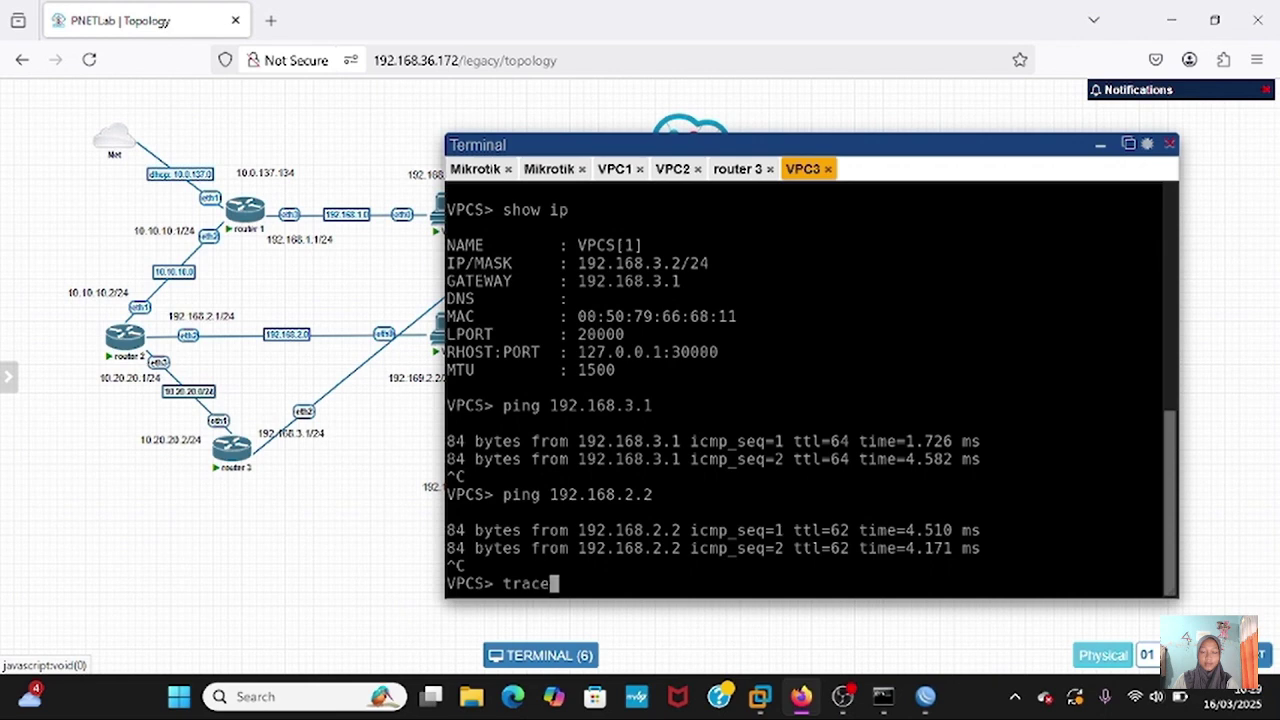
{"action": "type", "text": " 192.168.2.2"}
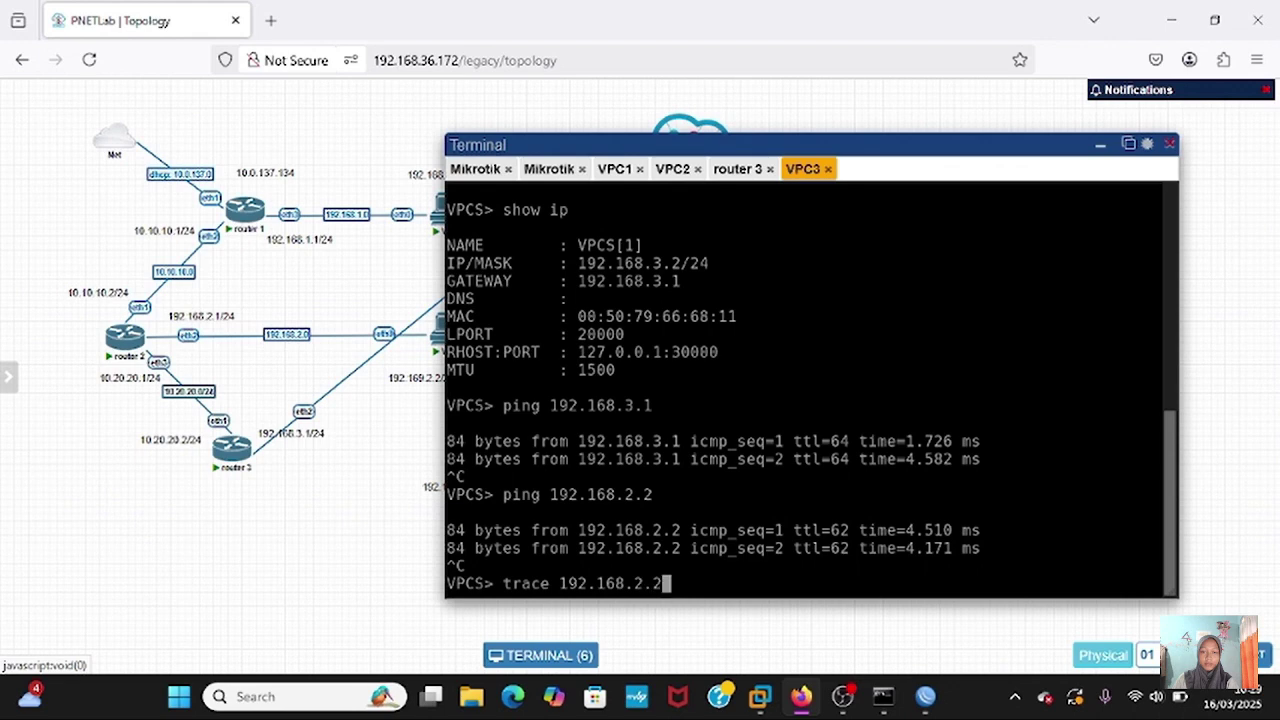
{"action": "key", "text": "Return"}
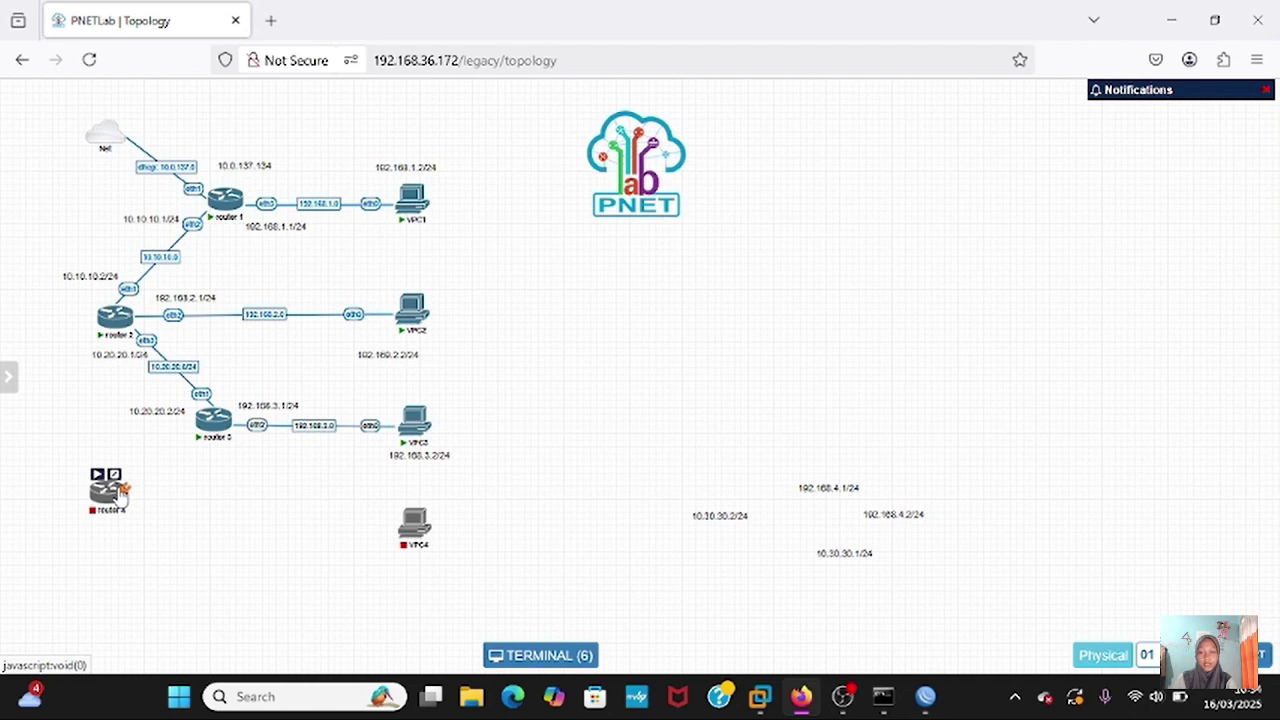
- Link router 4 eth1 to router 3 eth3, start router 4, and log in as admin
{"action": "left_click_drag", "start_coordinate": [118, 490], "coordinate": [212, 425]}
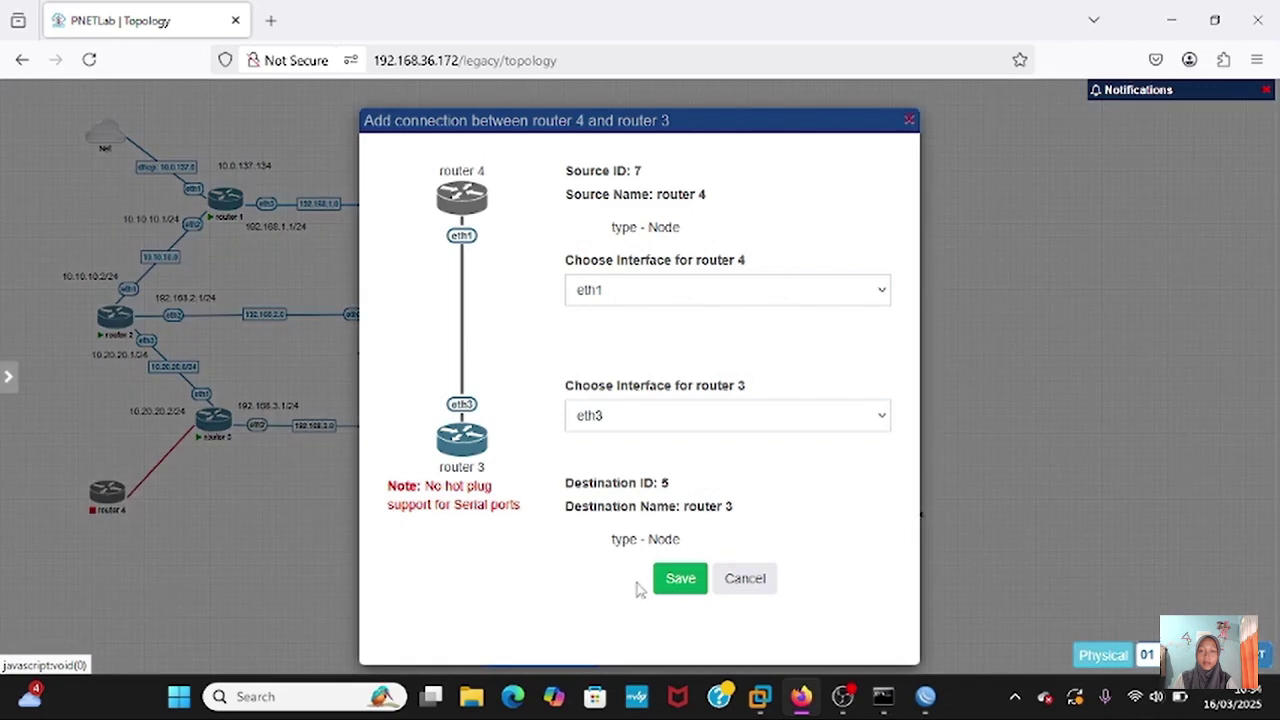
{"action": "left_click", "coordinate": [679, 580]}
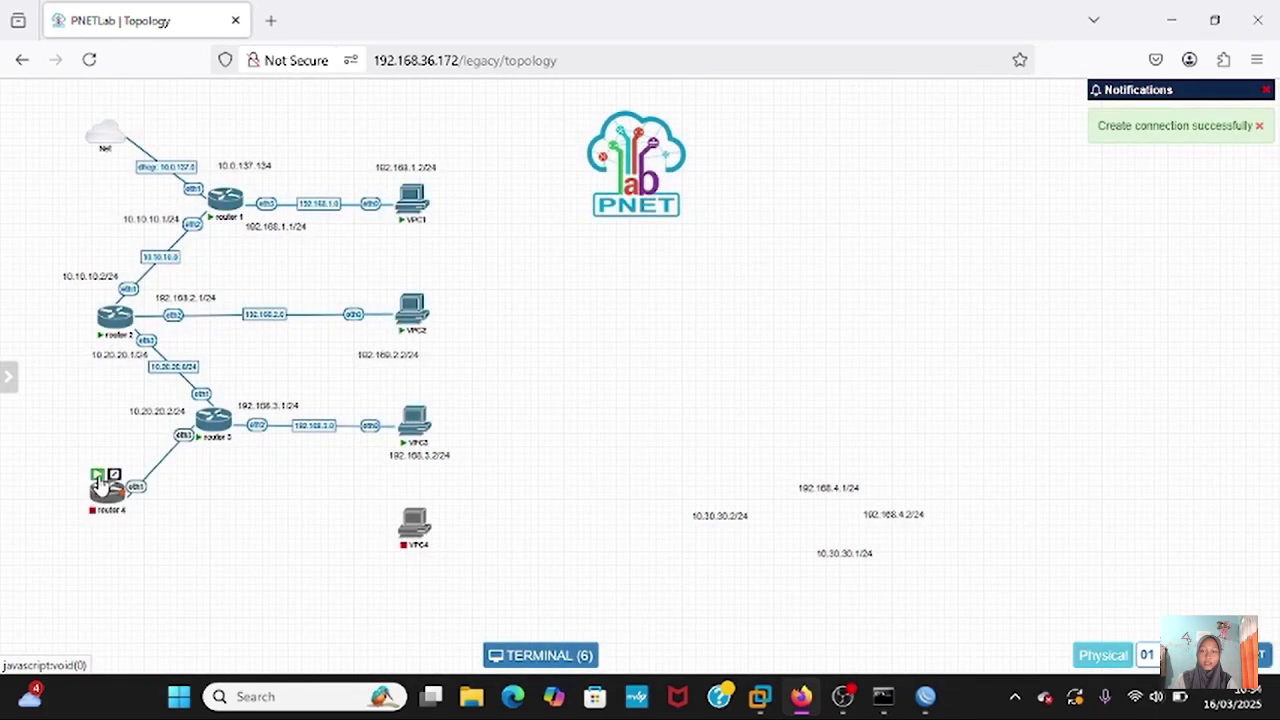
{"action": "left_click", "coordinate": [98, 476]}
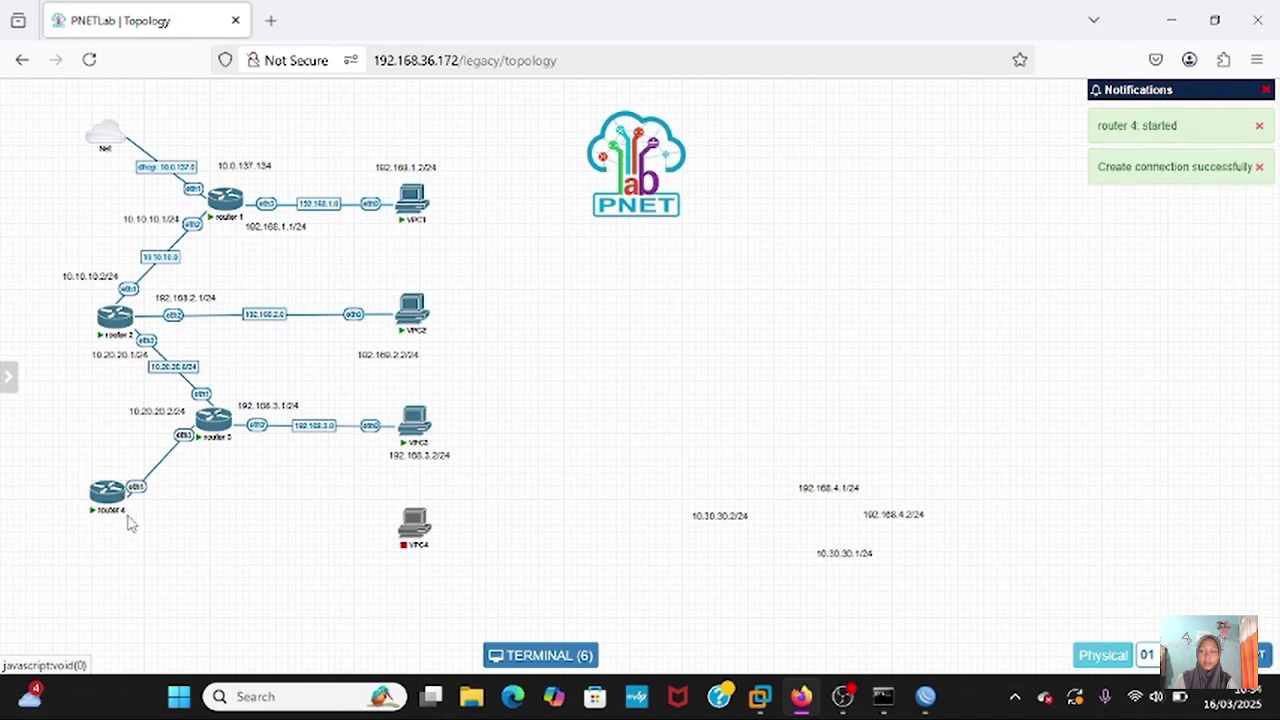
{"action": "left_click", "coordinate": [103, 500]}
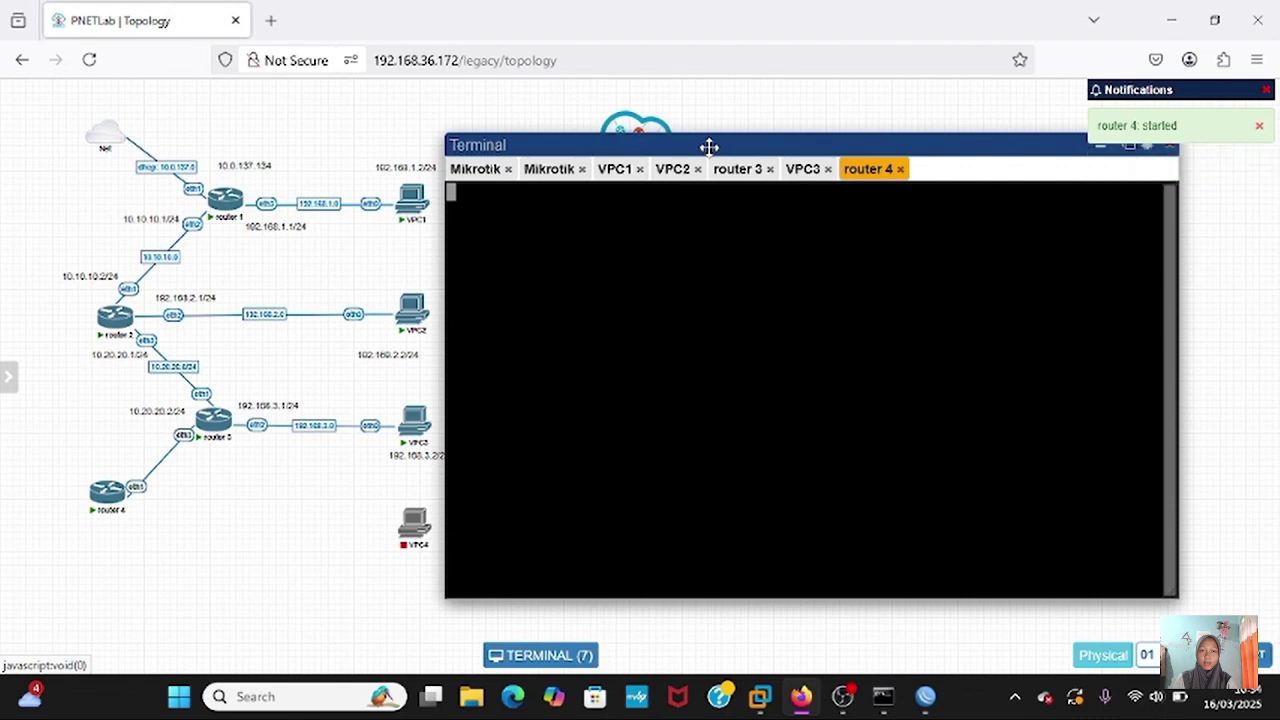
{"action": "left_click_drag", "start_coordinate": [709, 150], "coordinate": [544, 163]}
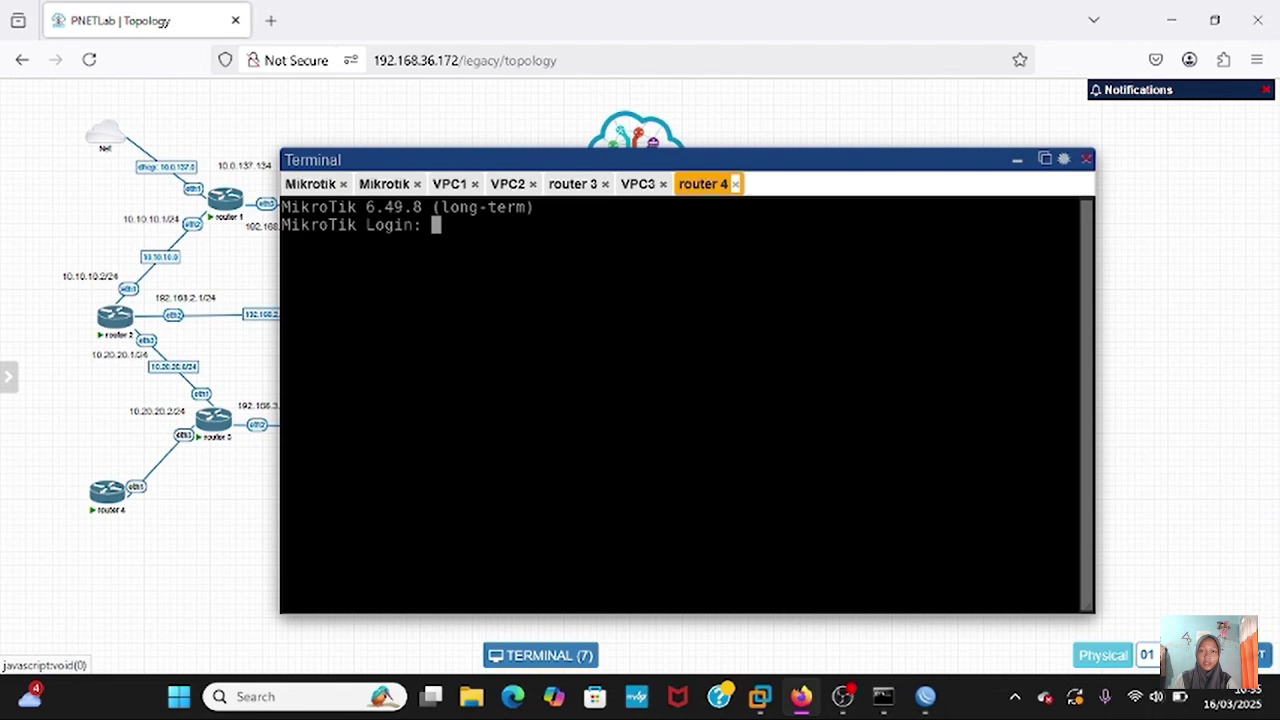
{"action": "type", "text": "admin"}
{"action": "key", "text": "Return"}
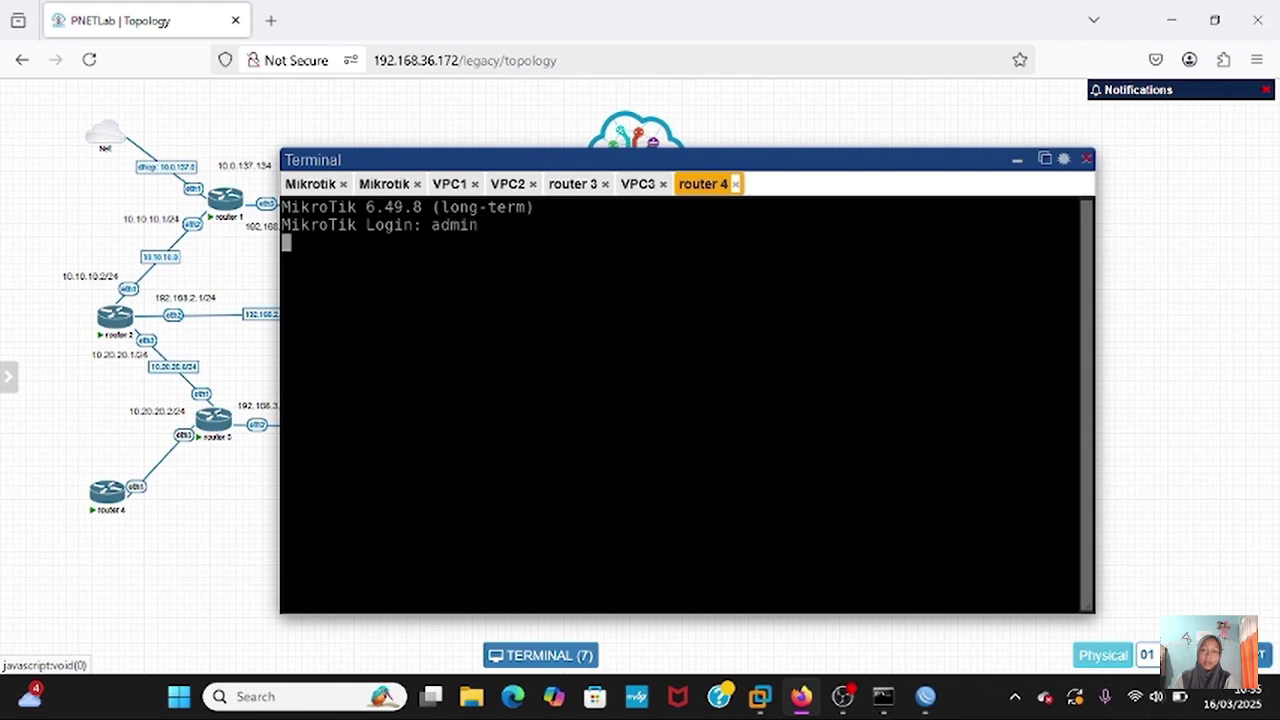
- Finish router 4's login without a new password and list its neighbours with ip neighbor print
{"action": "key", "text": "Return"}
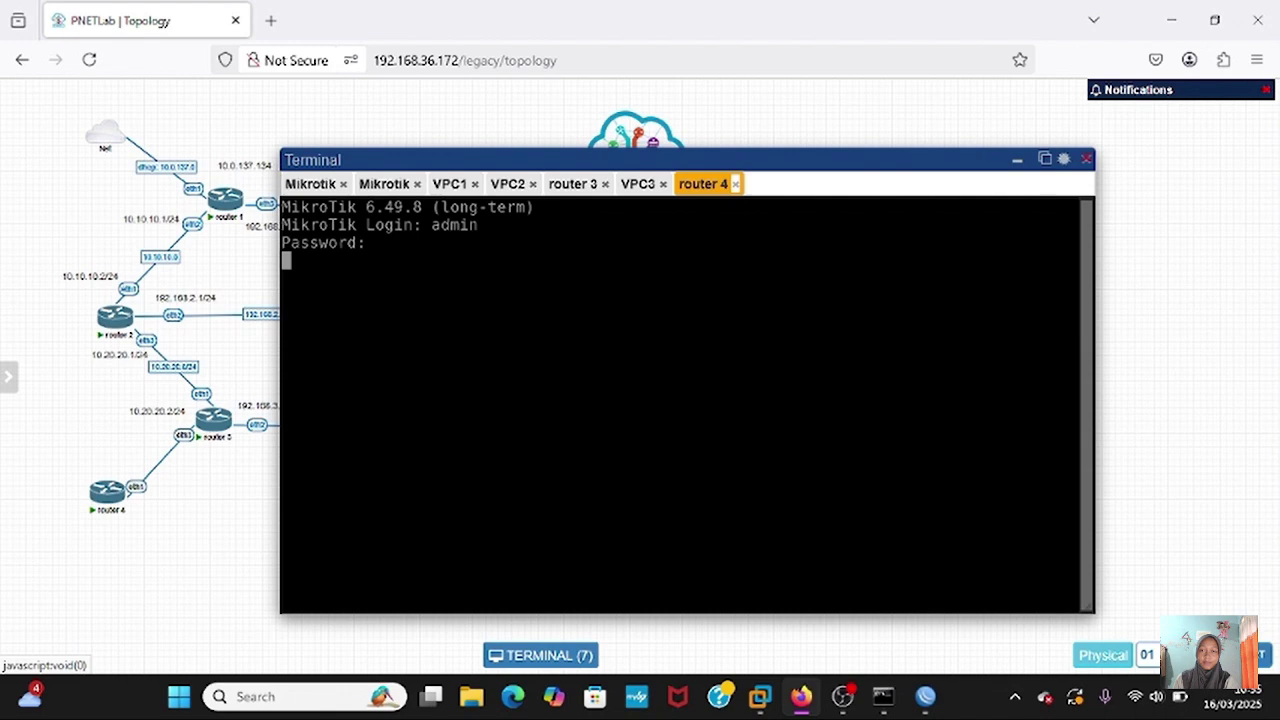
{"action": "type", "text": "n"}
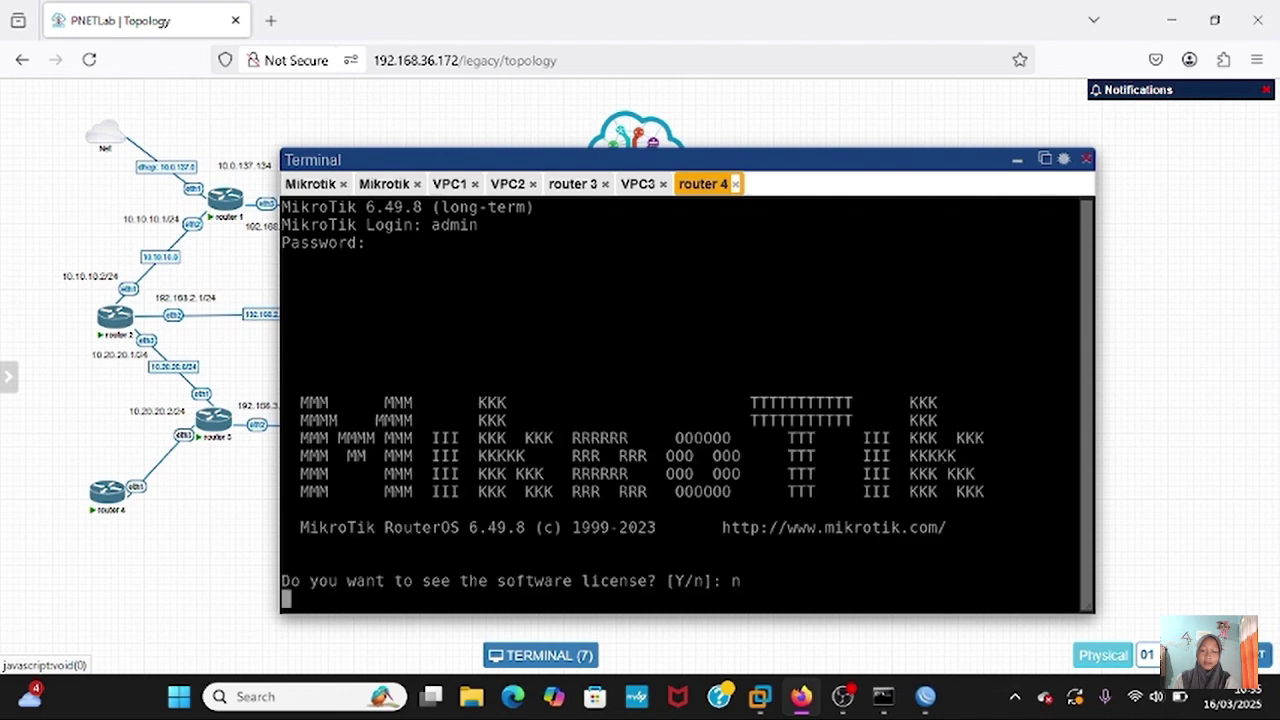
{"action": "key", "text": "ctrl+c"}
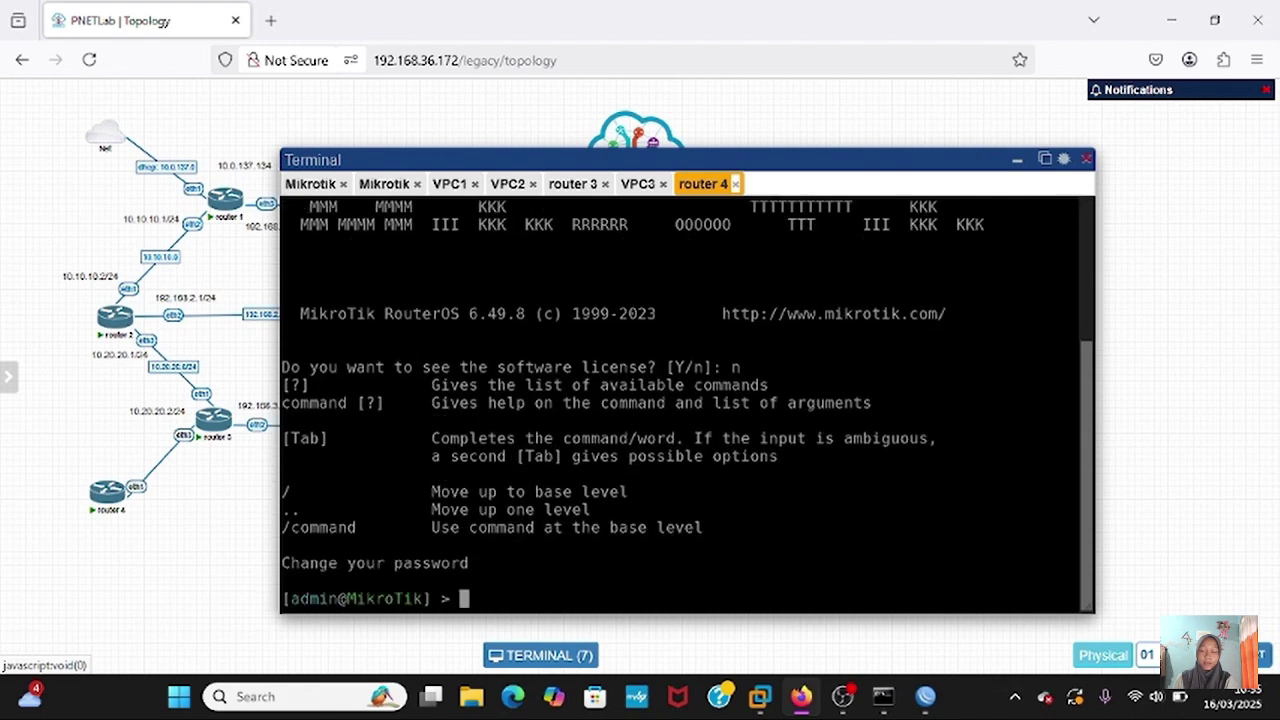
{"action": "key", "text": "Return"}
{"action": "key", "text": "Return"}
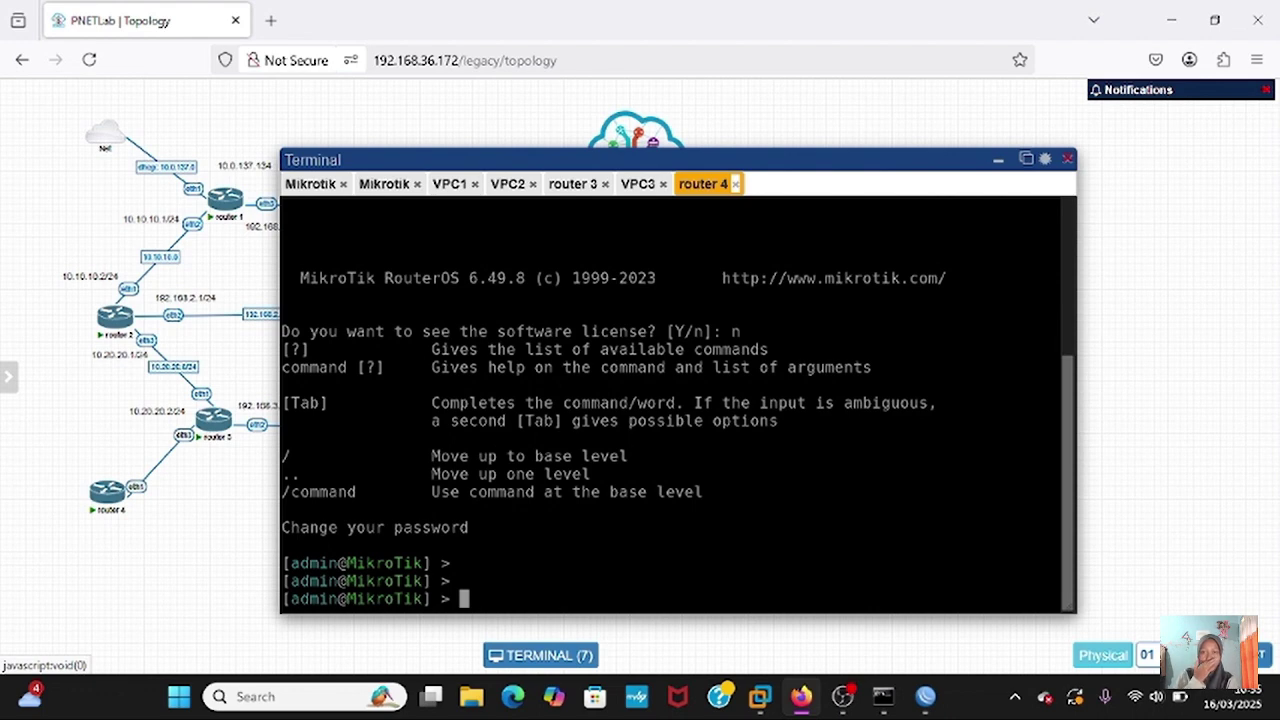
{"action": "type", "text": "ip n"}
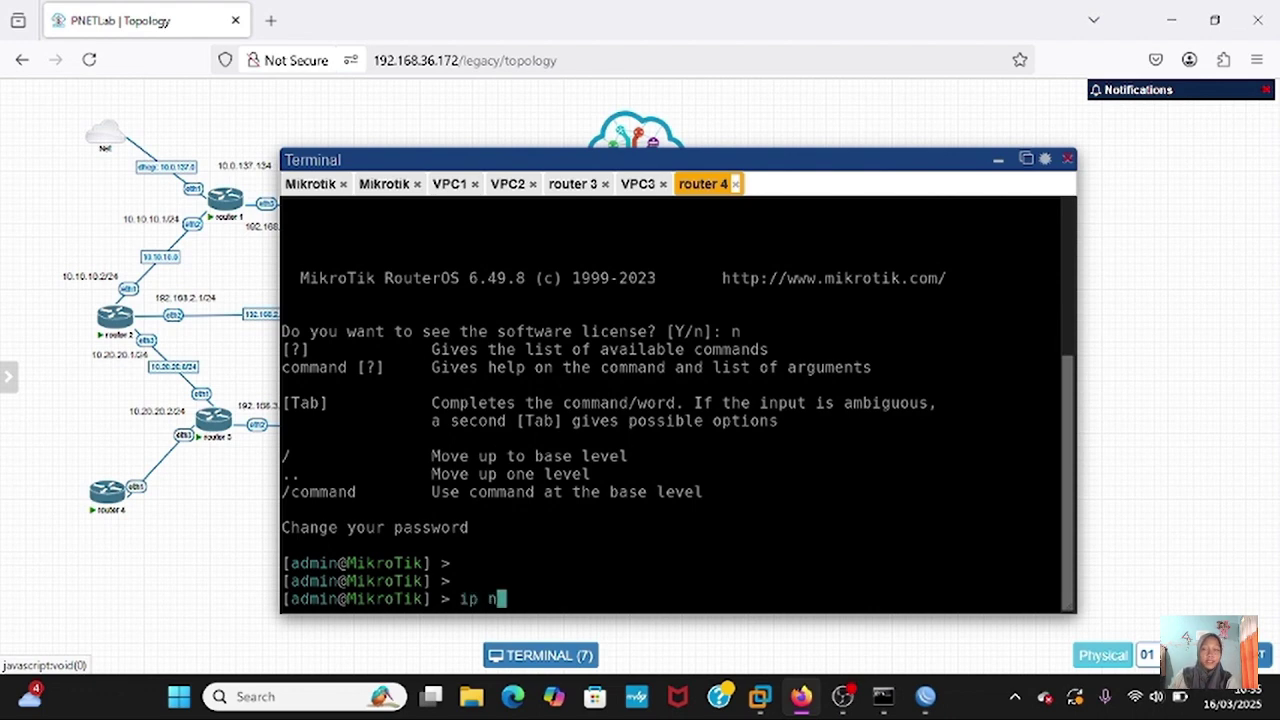
{"action": "type", "text": "eighbor"}
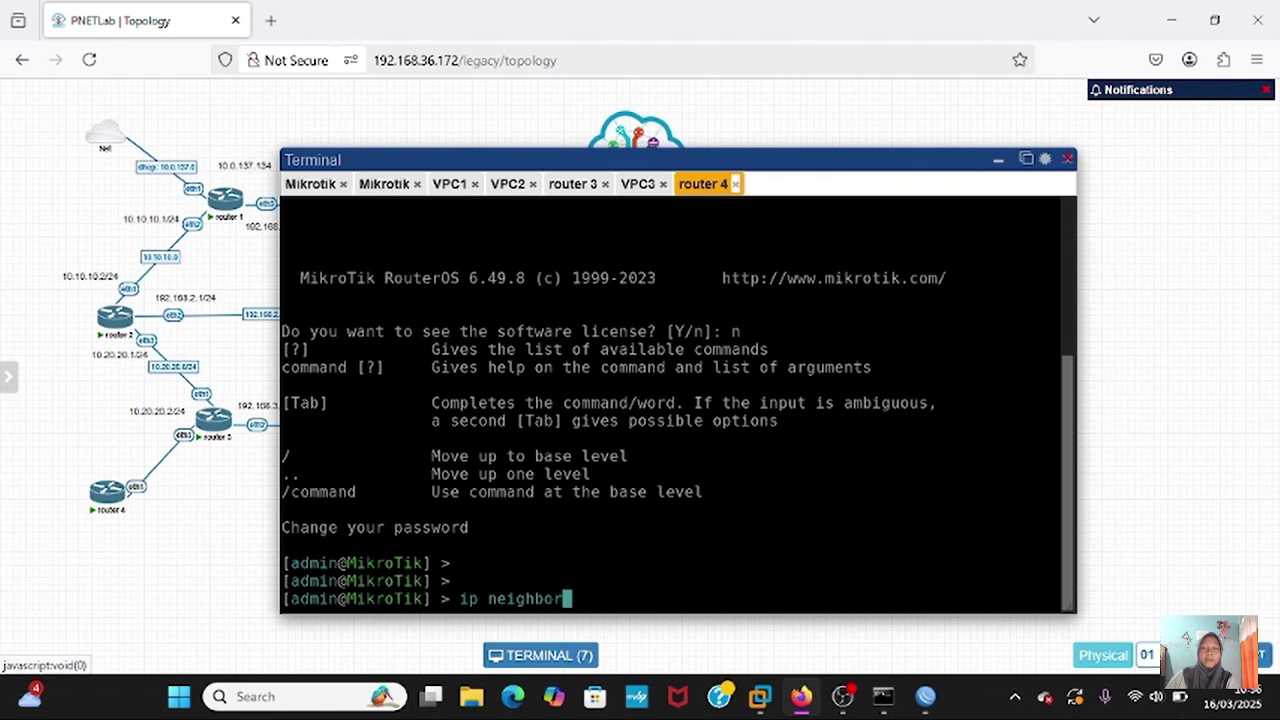
{"action": "type", "text": " print"}
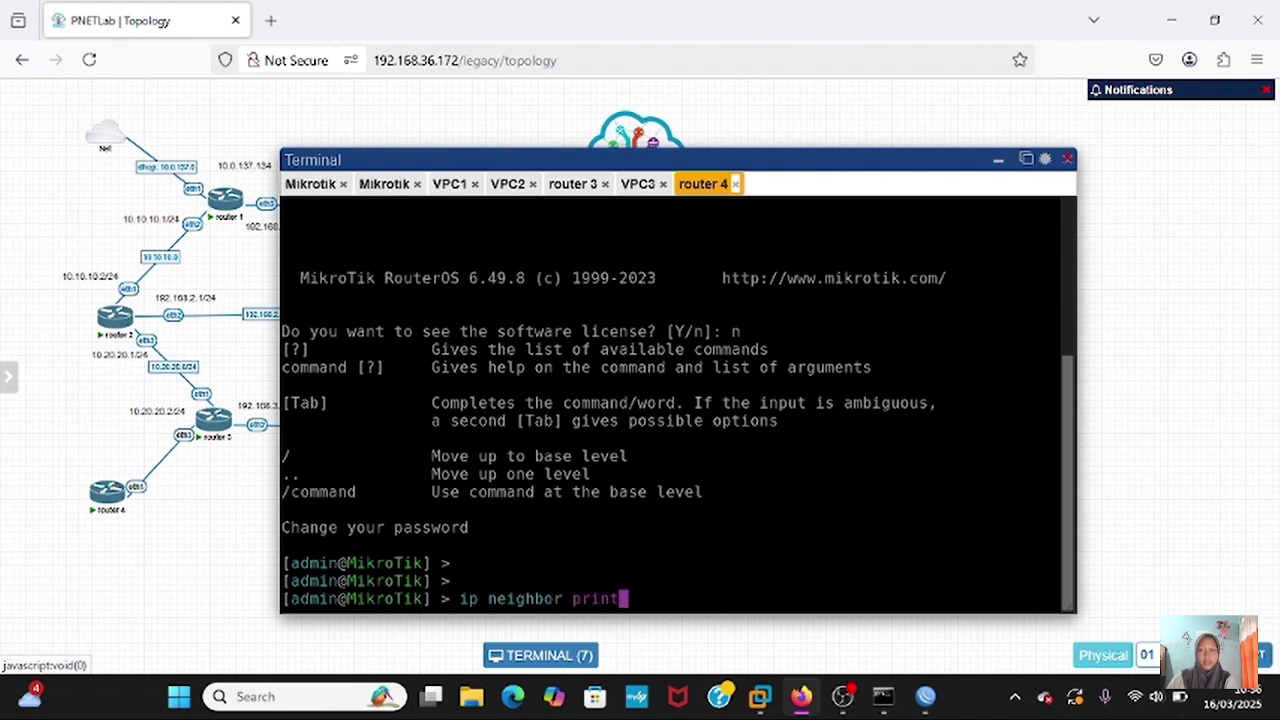
{"action": "key", "text": "Return"}
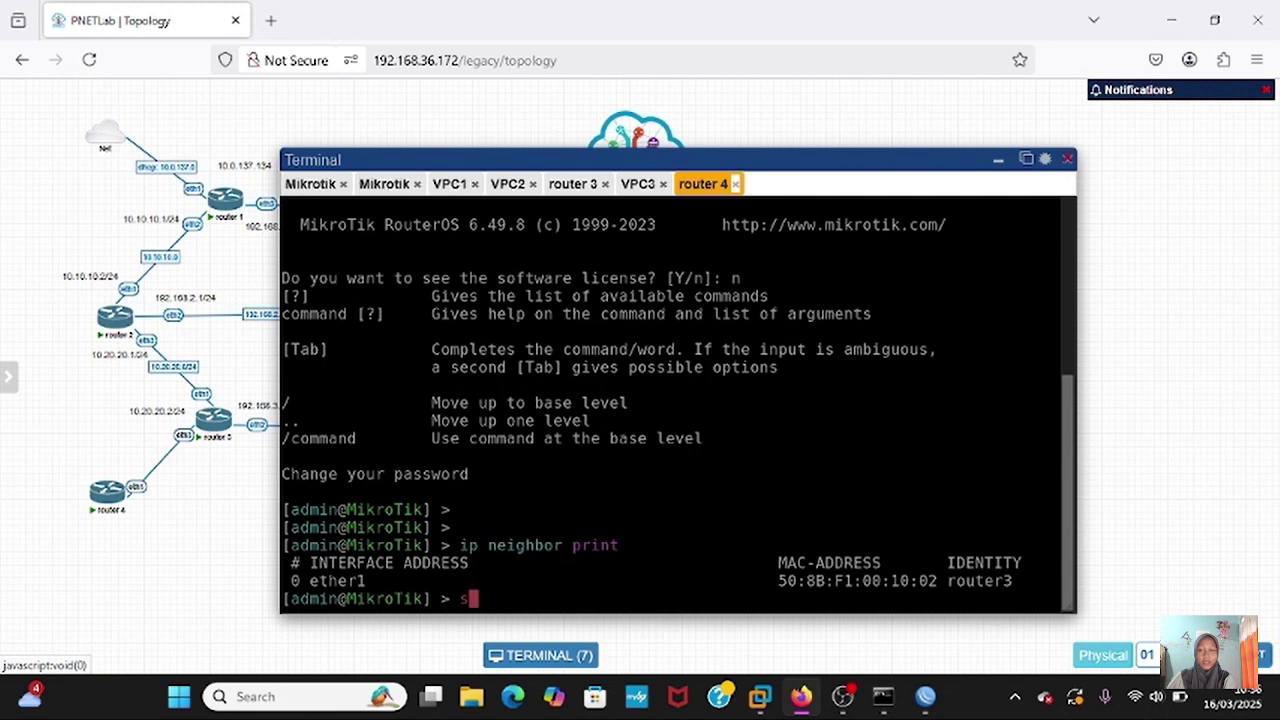
- Set router 4's system identity to name=router4 and print it to confirm
{"action": "type", "text": "system i"}
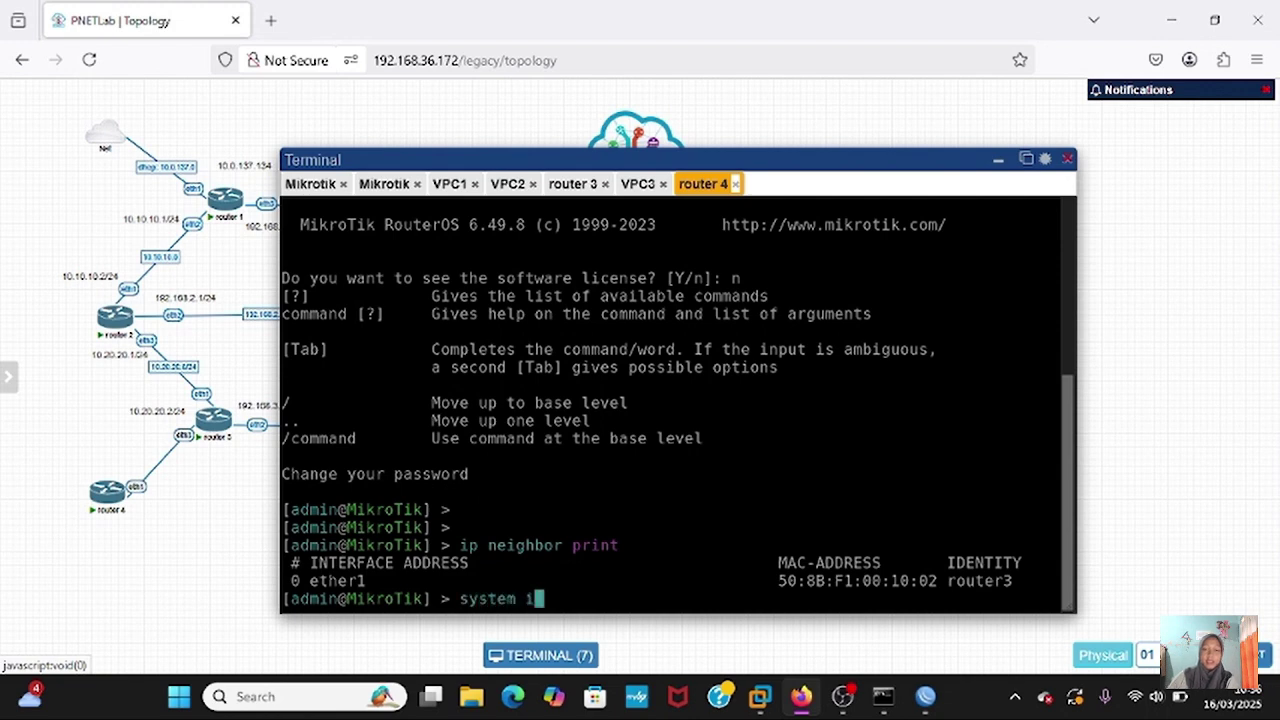
{"action": "type", "text": "dentity"}
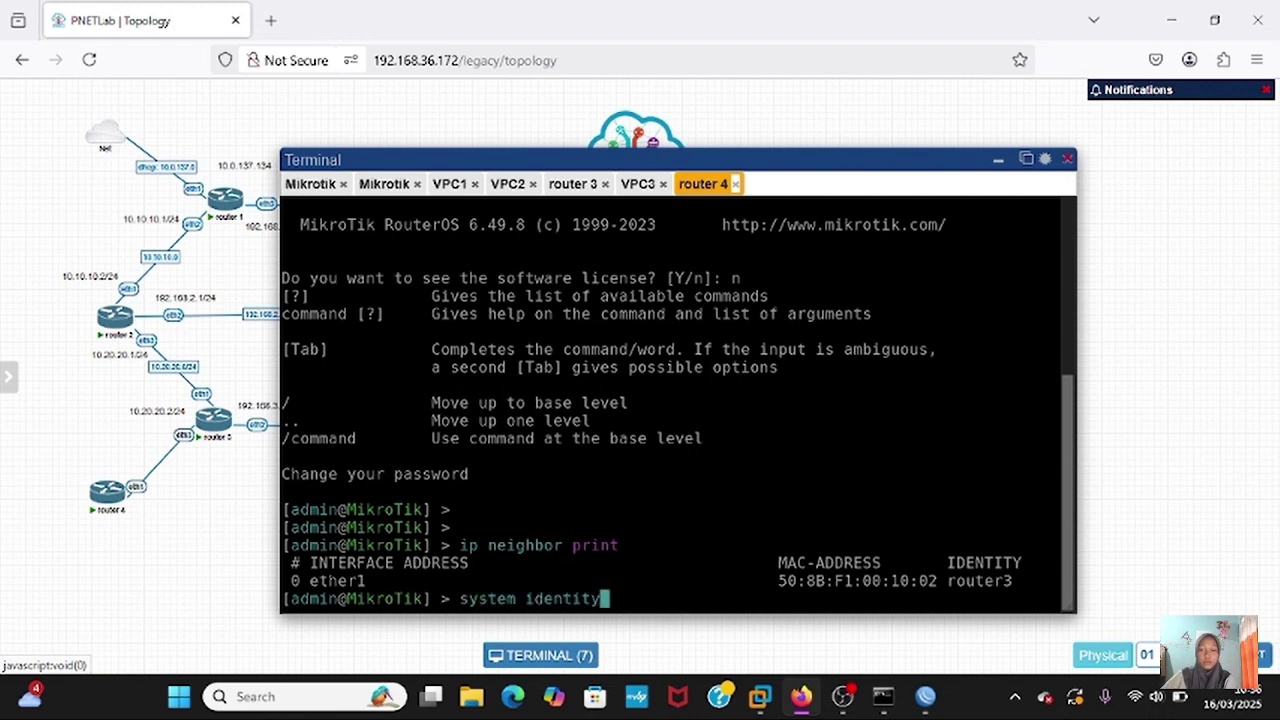
{"action": "key", "text": "Return"}
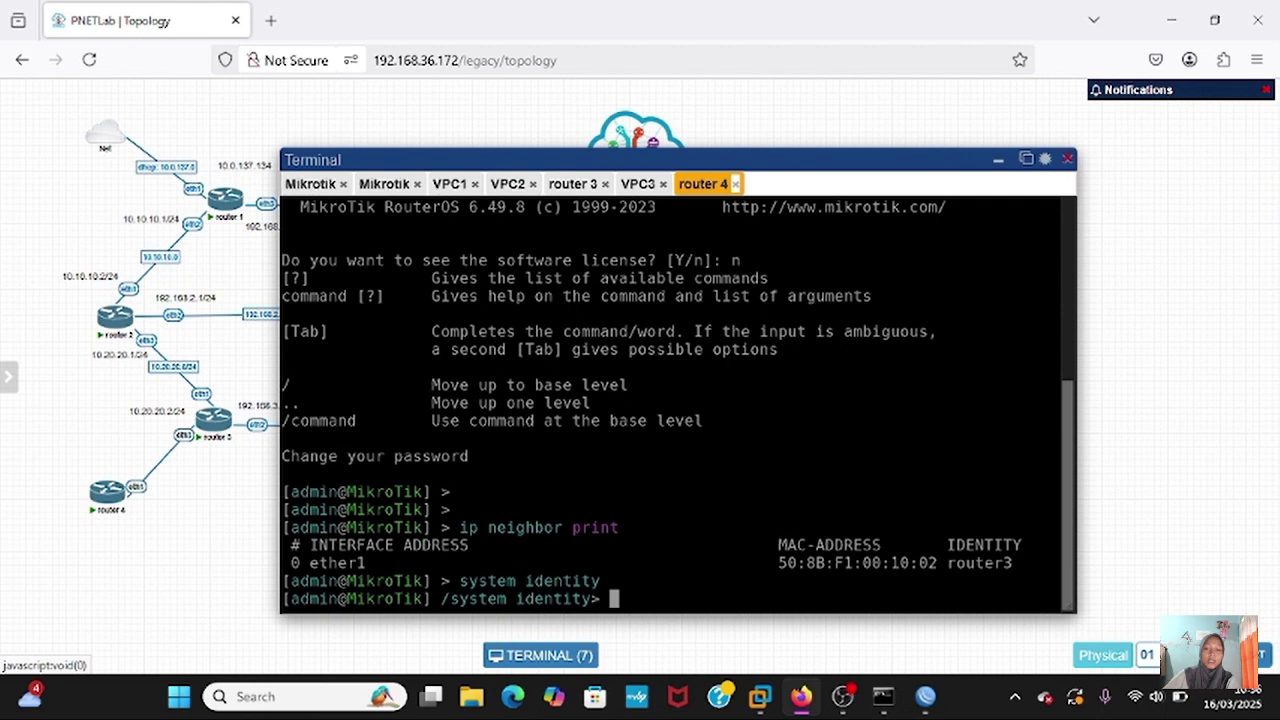
{"action": "type", "text": "set na"}
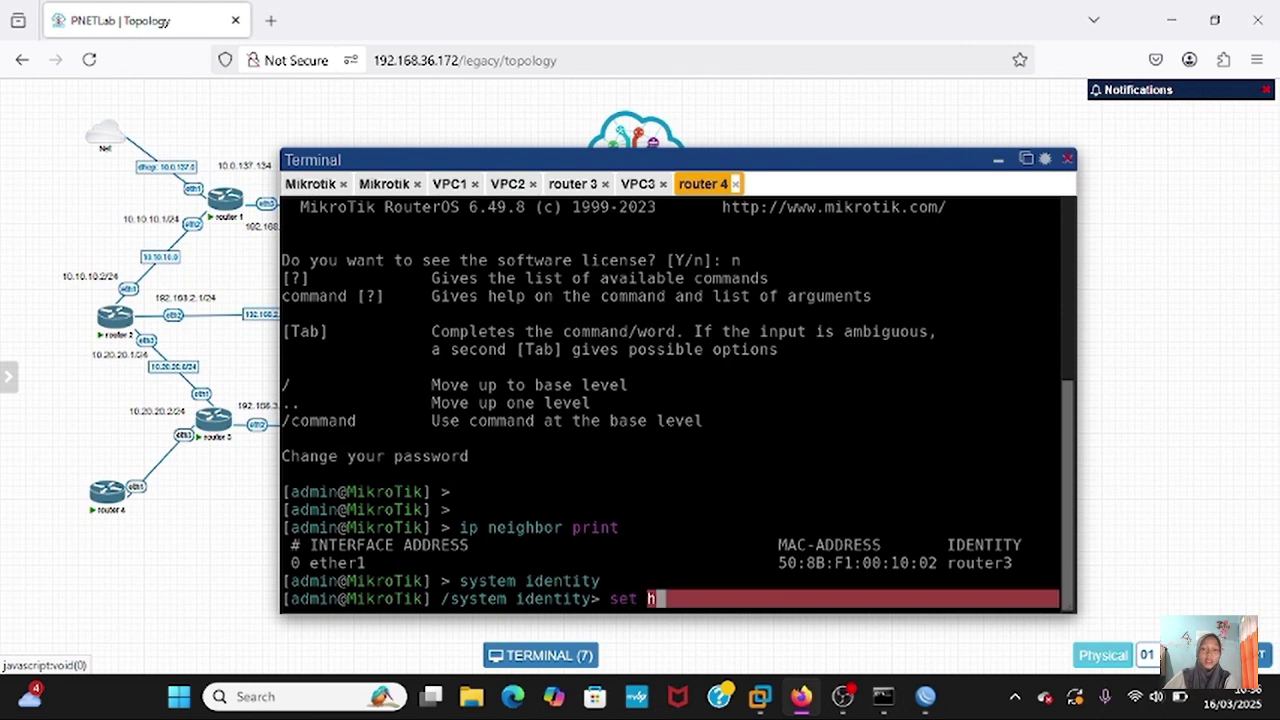
{"action": "key", "text": "BackSpace"}
{"action": "key", "text": "BackSpace"}
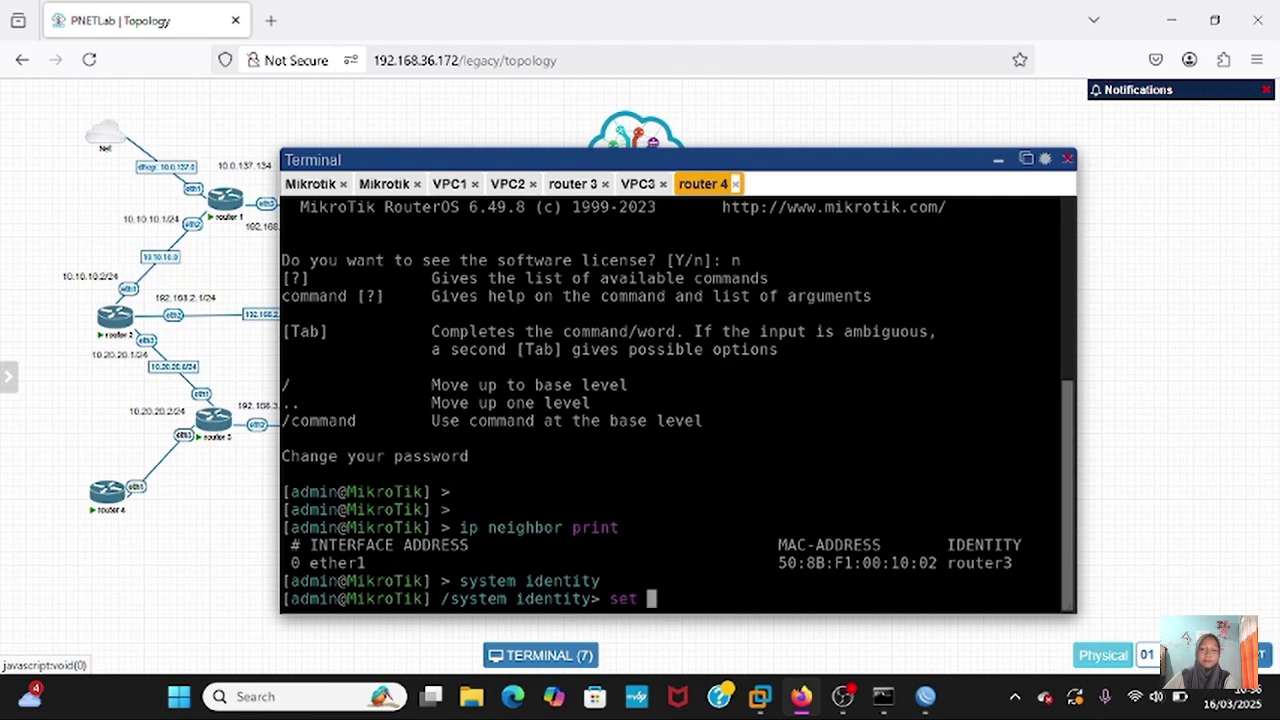
{"action": "type", "text": "name="}
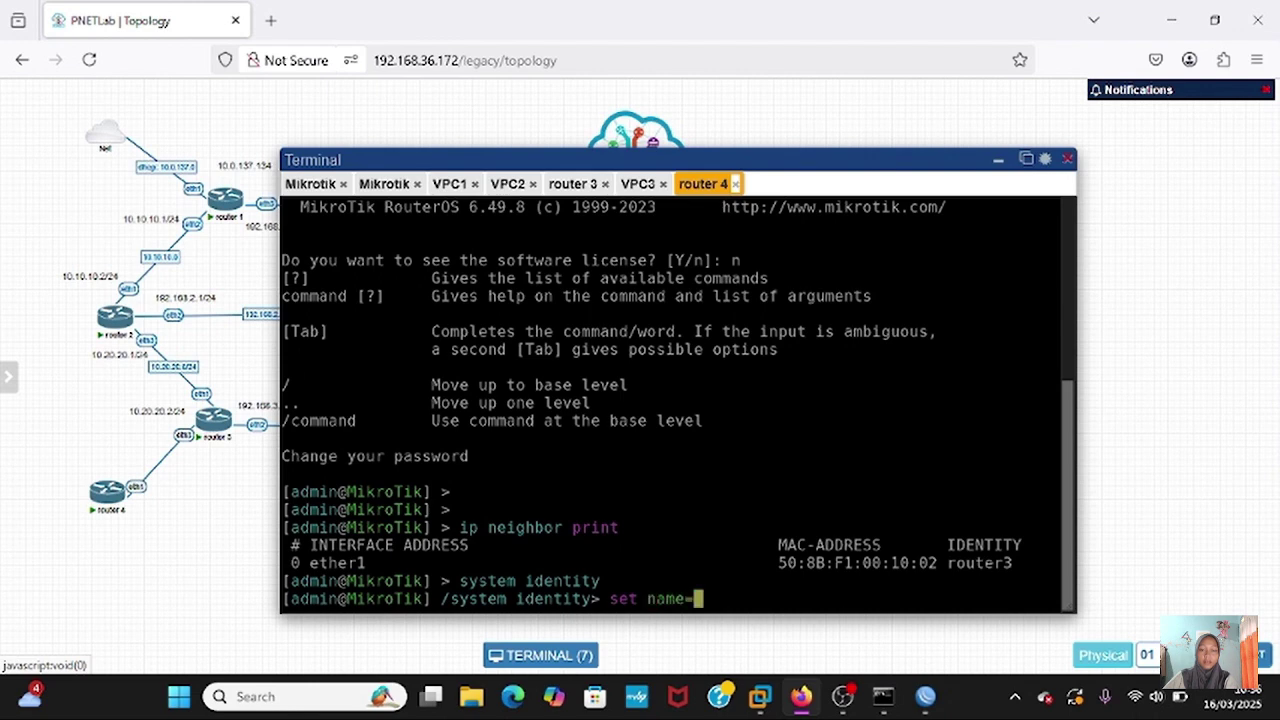
{"action": "type", "text": "router4"}
{"action": "key", "text": "Return"}
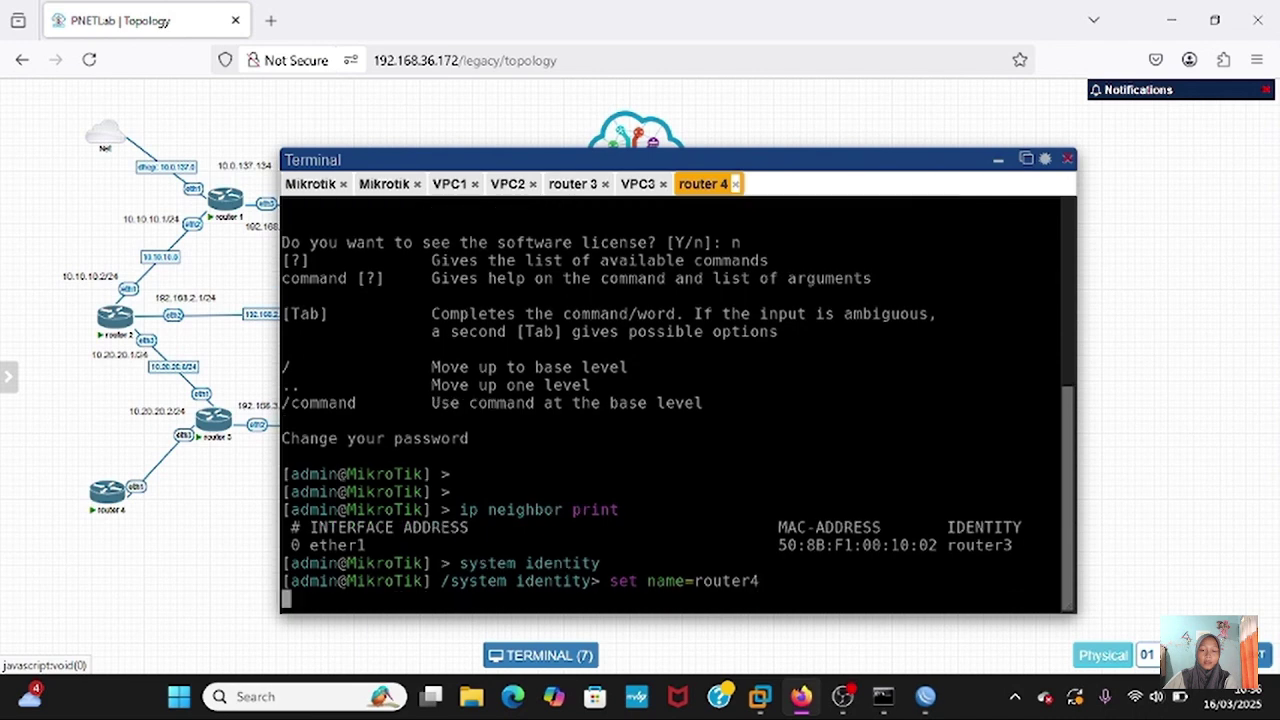
{"action": "type", "text": "print"}
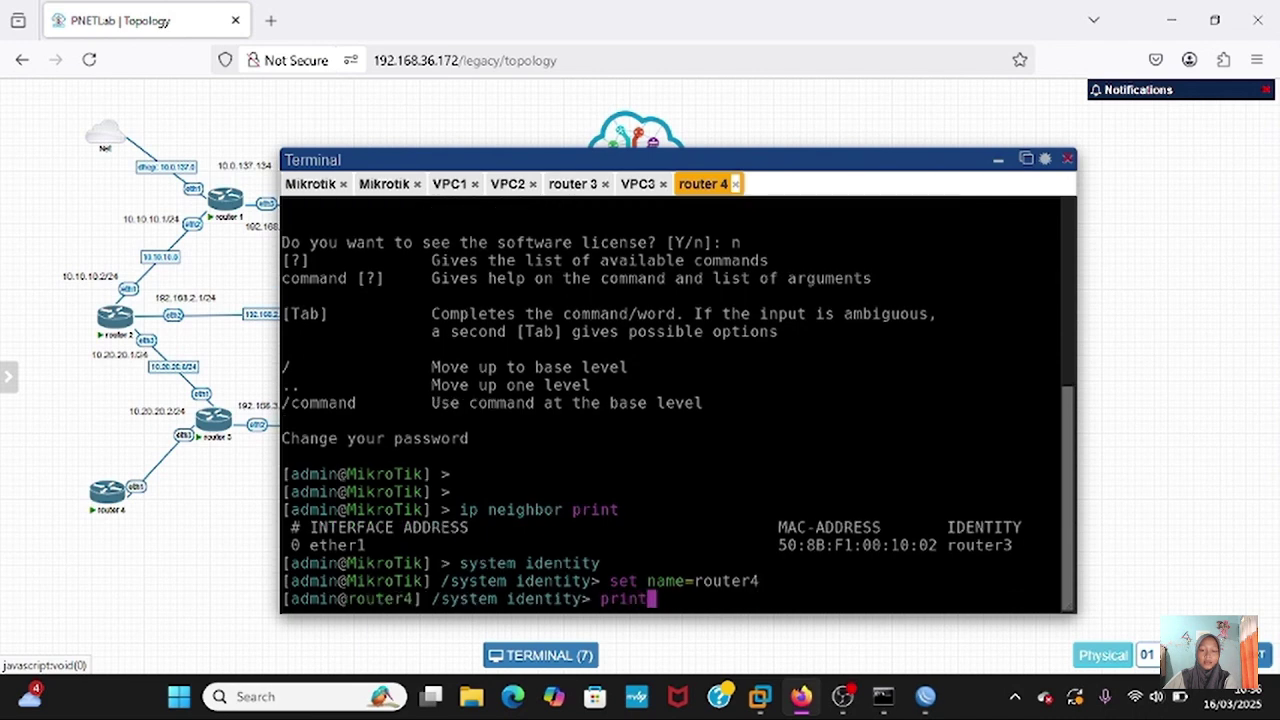
{"action": "key", "text": "Return"}
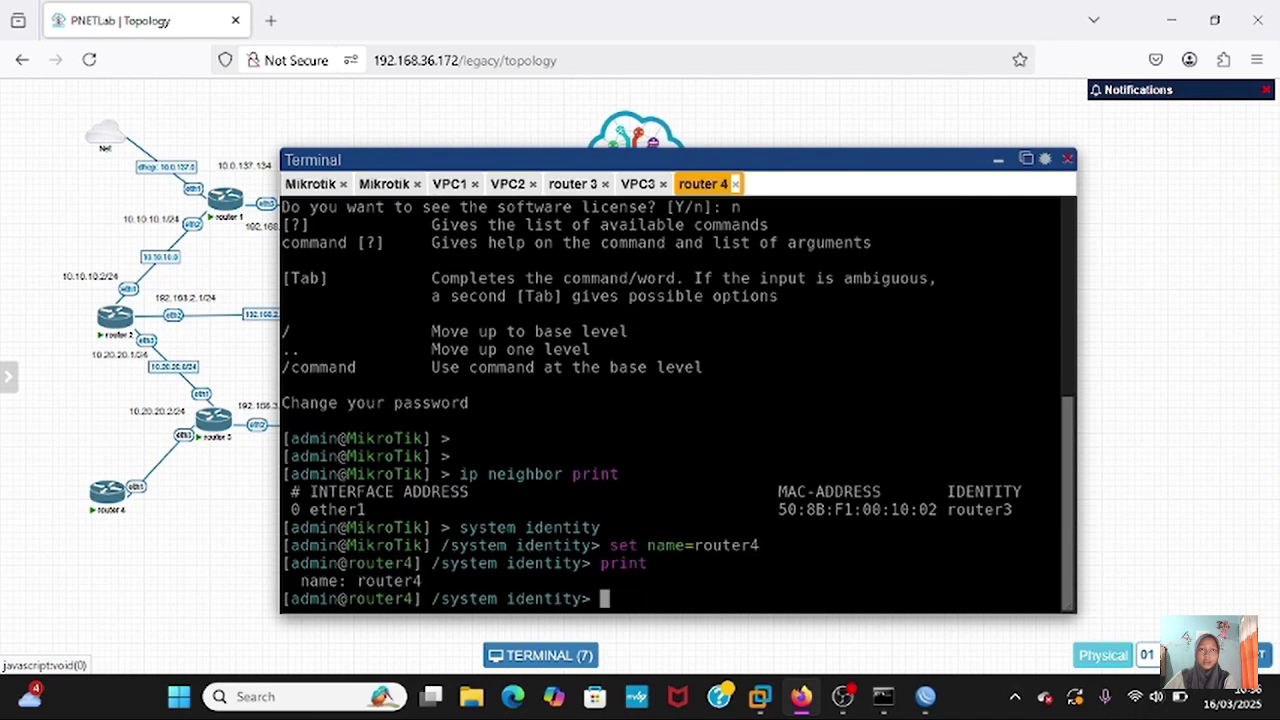
- Hide the console, link router 4 eth2 to VPC4 eth0, and move router 4 lower
{"action": "left_click", "coordinate": [998, 160]}
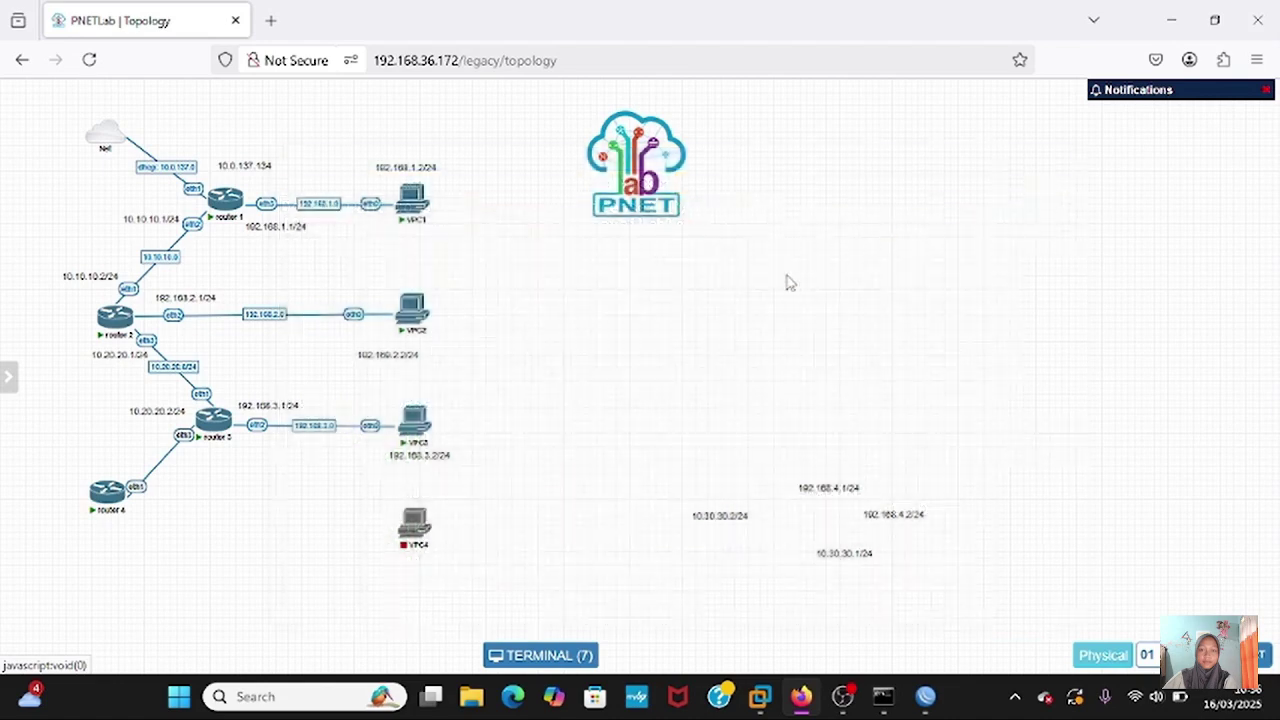
{"action": "mouse_move", "coordinate": [108, 490]}
{"action": "left_click_drag", "start_coordinate": [120, 493], "coordinate": [410, 524]}
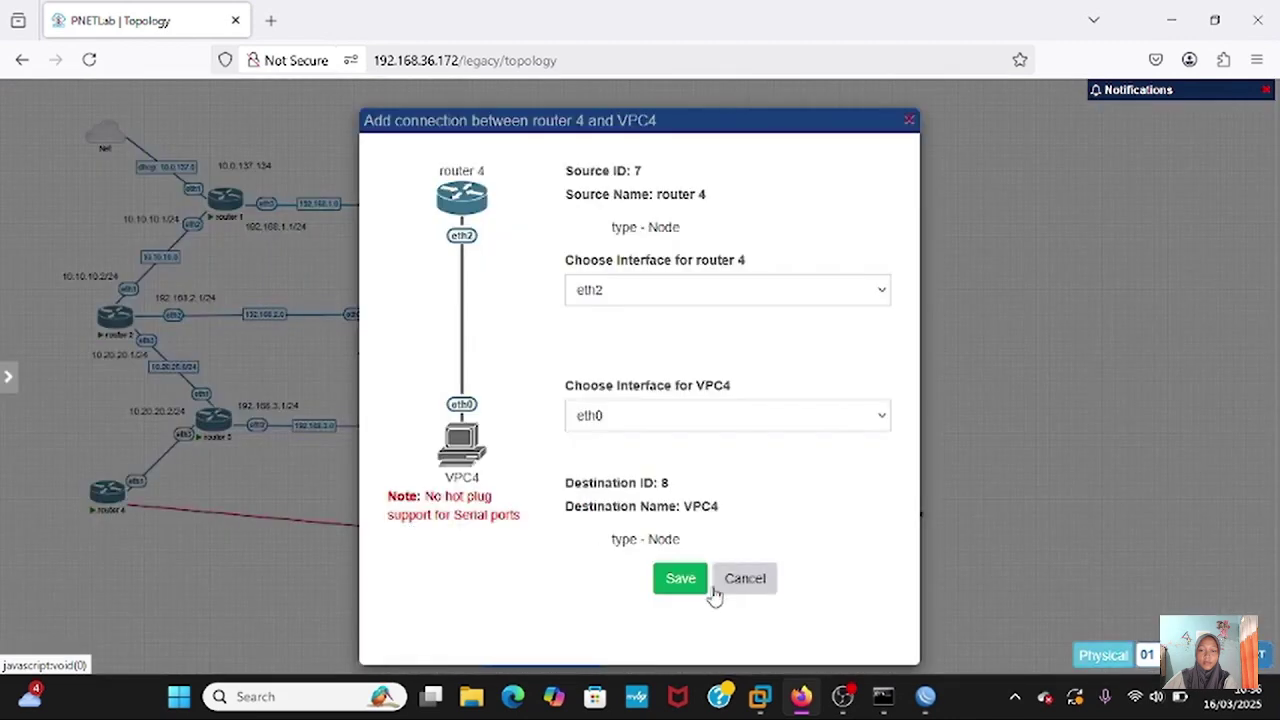
{"action": "left_click", "coordinate": [680, 579]}
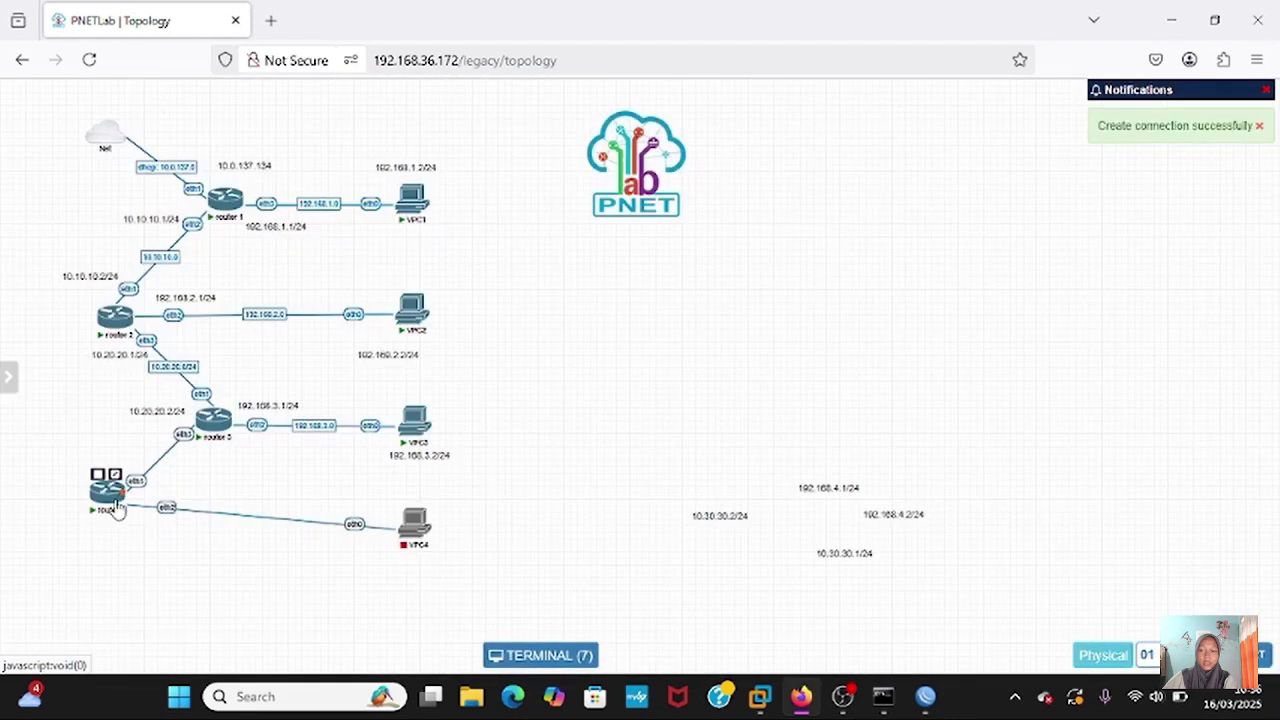
{"action": "left_click_drag", "start_coordinate": [117, 510], "coordinate": [118, 540]}
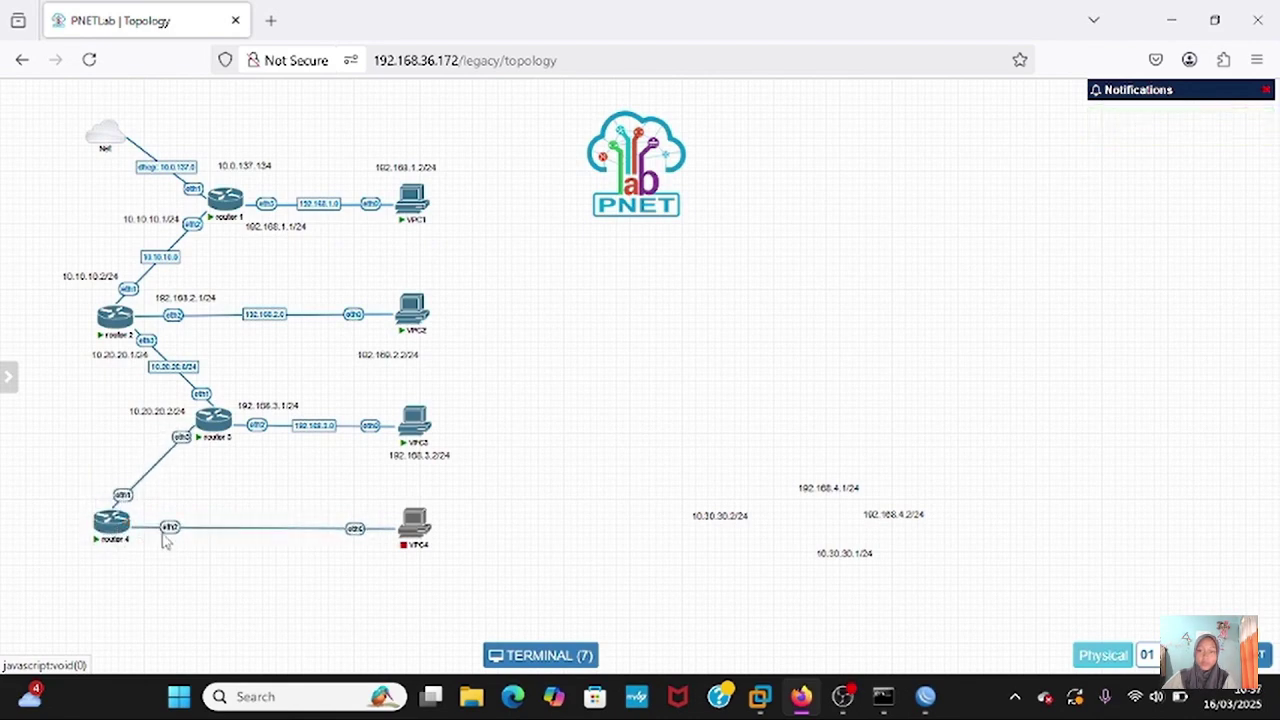
- Label the router 3–router 4 link 10.30.30.0/24
{"action": "right_click", "coordinate": [182, 443]}
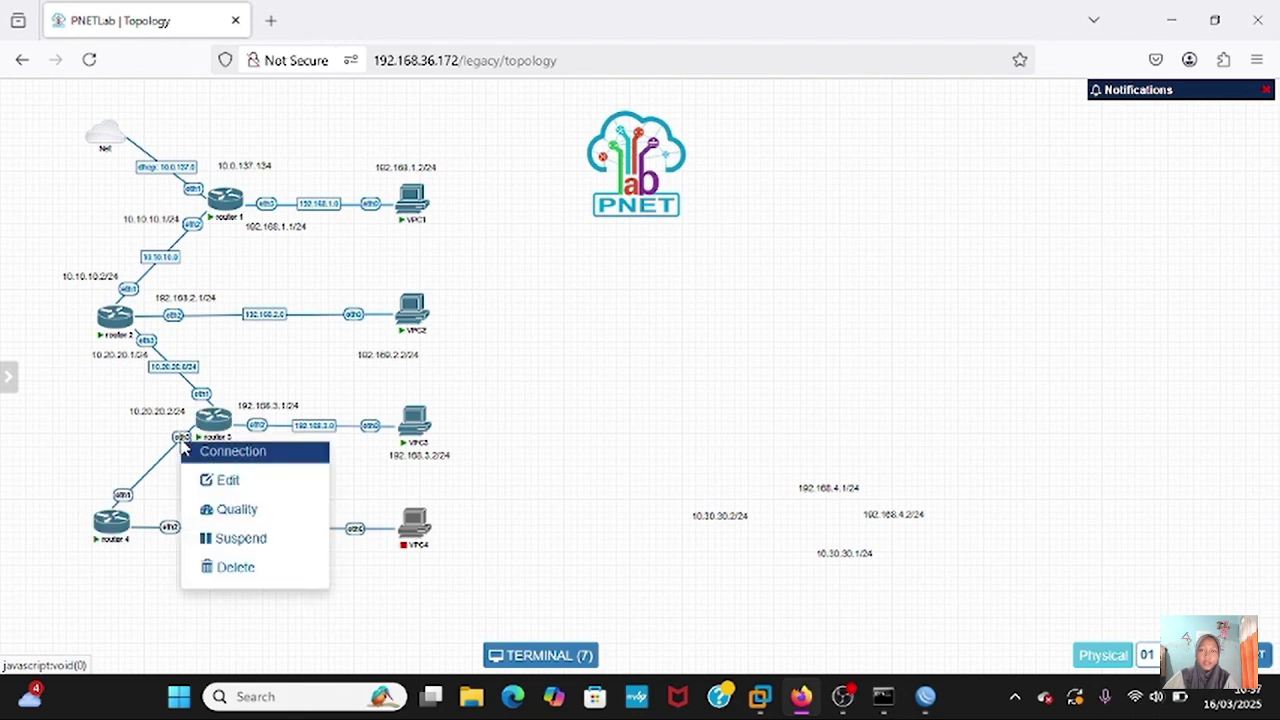
{"action": "left_click", "coordinate": [228, 480]}
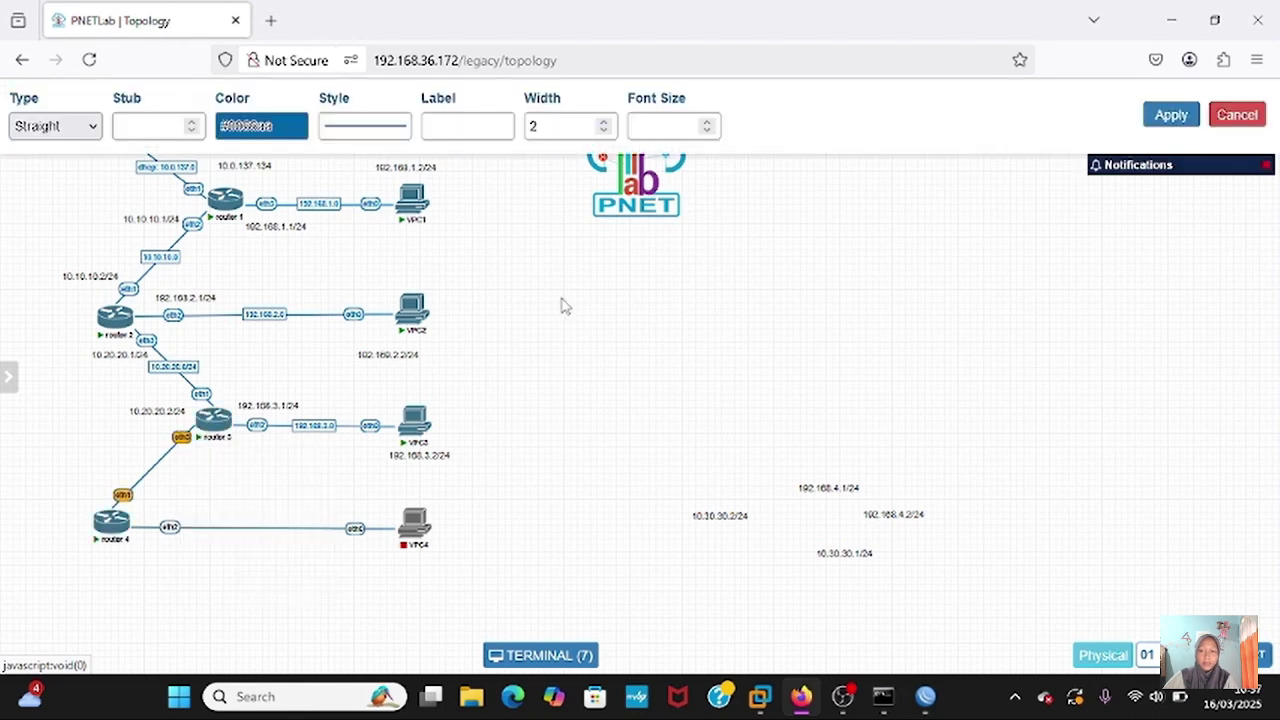
{"action": "left_click", "coordinate": [446, 118]}
{"action": "type", "text": "10.30.30.0"}
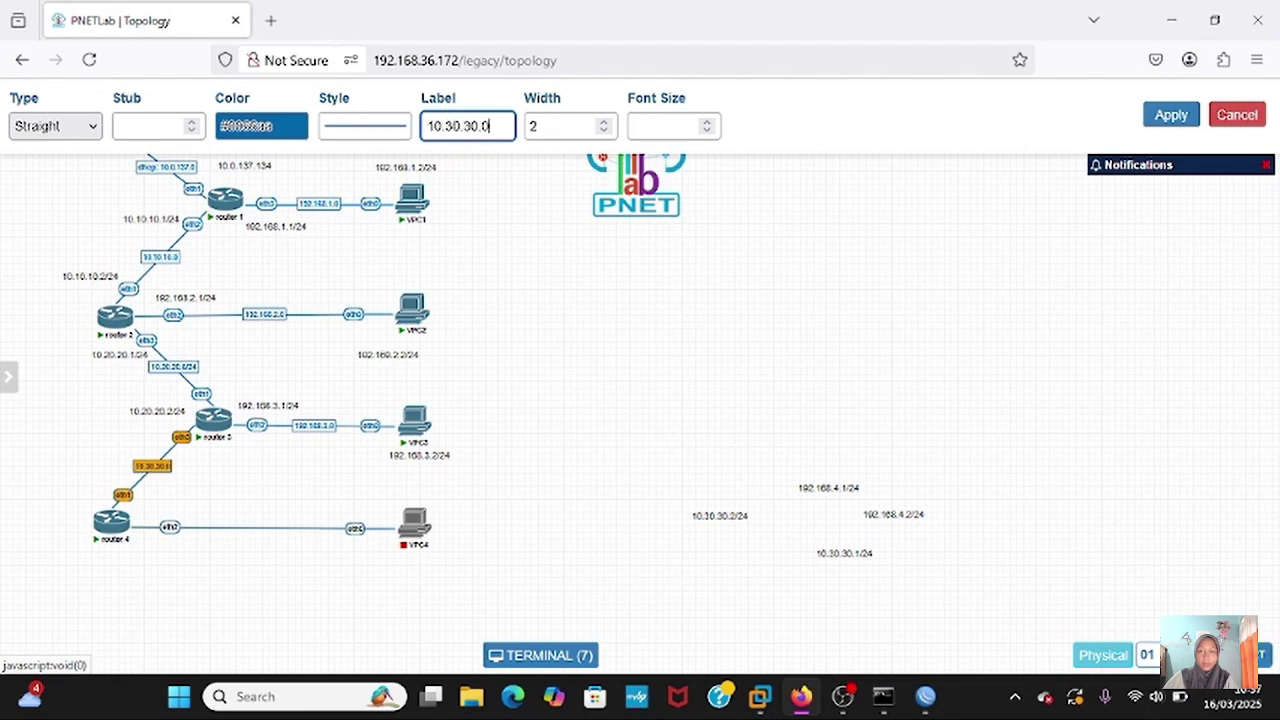
{"action": "type", "text": "/24"}
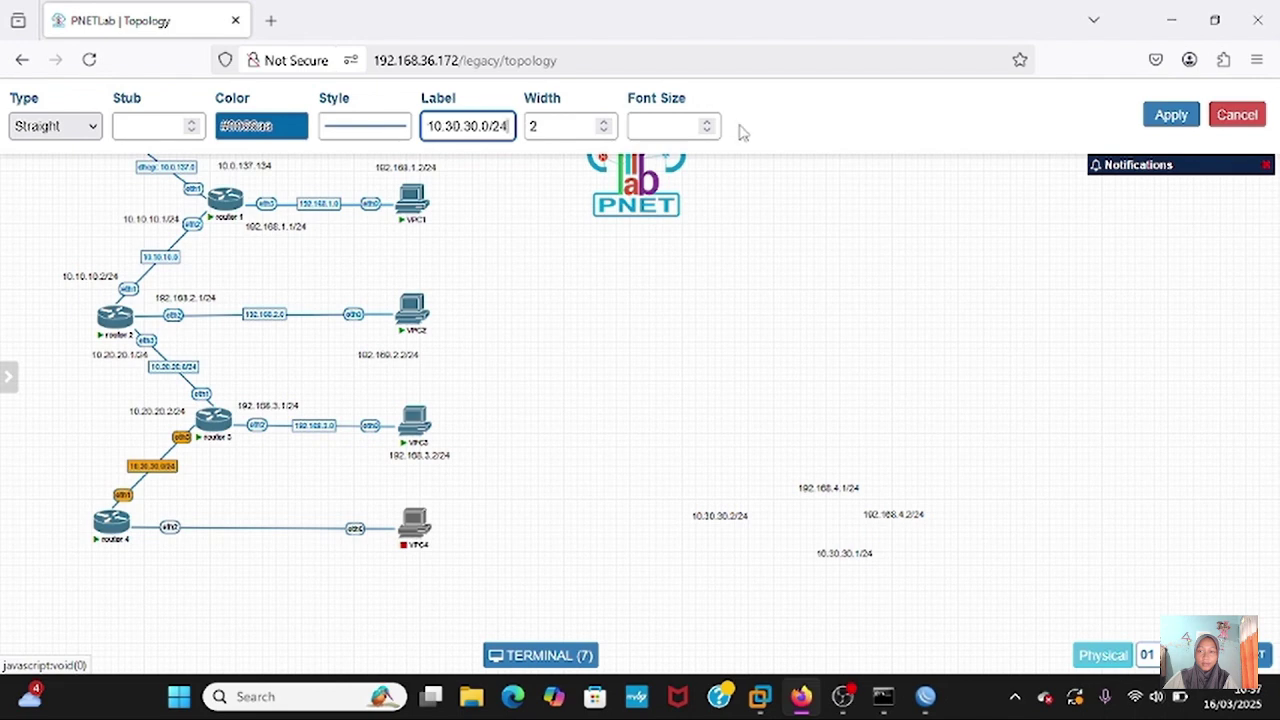
{"action": "left_click", "coordinate": [1171, 115]}
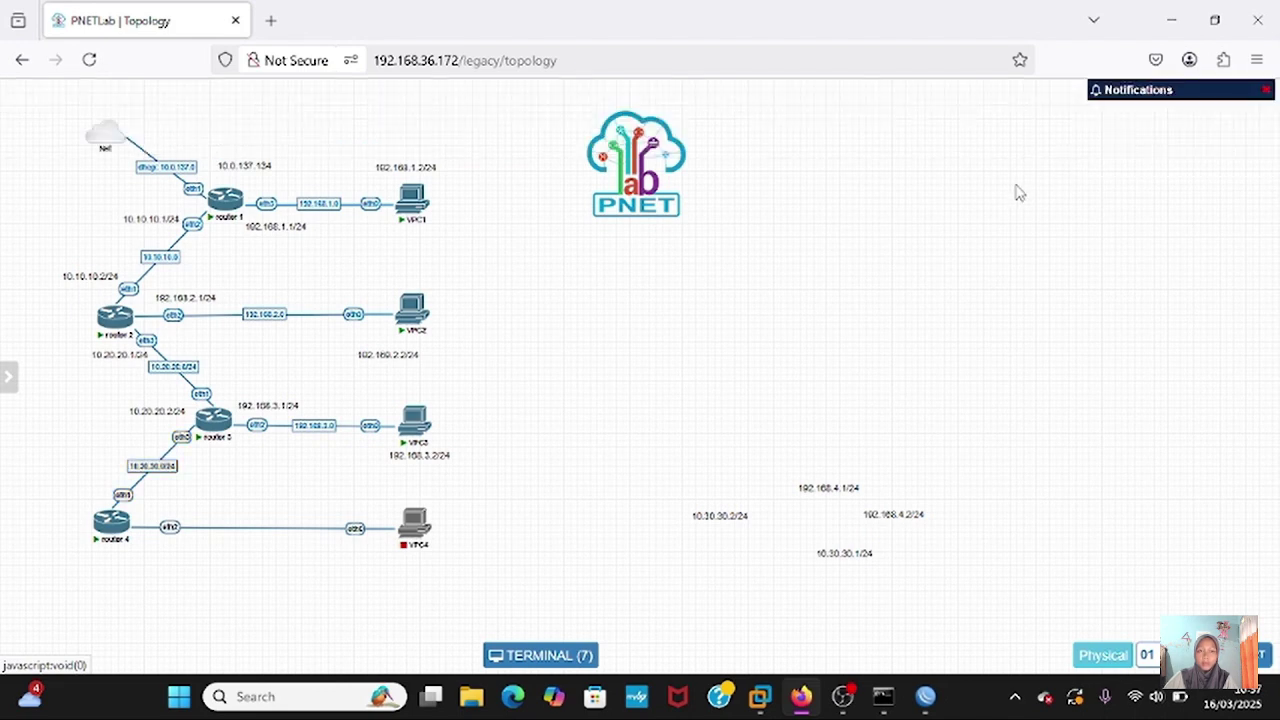
- Place the 10.30.30.1/24, 10.30.30.2/24, 192.168.4.1/24 and 192.168.4.2/24 labels beside their ports
{"action": "mouse_move", "coordinate": [697, 513]}
{"action": "left_mouse_down"}
{"action": "mouse_move", "coordinate": [665, 536]}
{"action": "mouse_move", "coordinate": [541, 560]}
{"action": "mouse_move", "coordinate": [510, 562]}
{"action": "mouse_move", "coordinate": [548, 548]}
{"action": "mouse_move", "coordinate": [457, 554]}
{"action": "mouse_move", "coordinate": [447, 573]}
{"action": "mouse_move", "coordinate": [351, 568]}
{"action": "mouse_move", "coordinate": [676, 500]}
{"action": "left_mouse_up"}
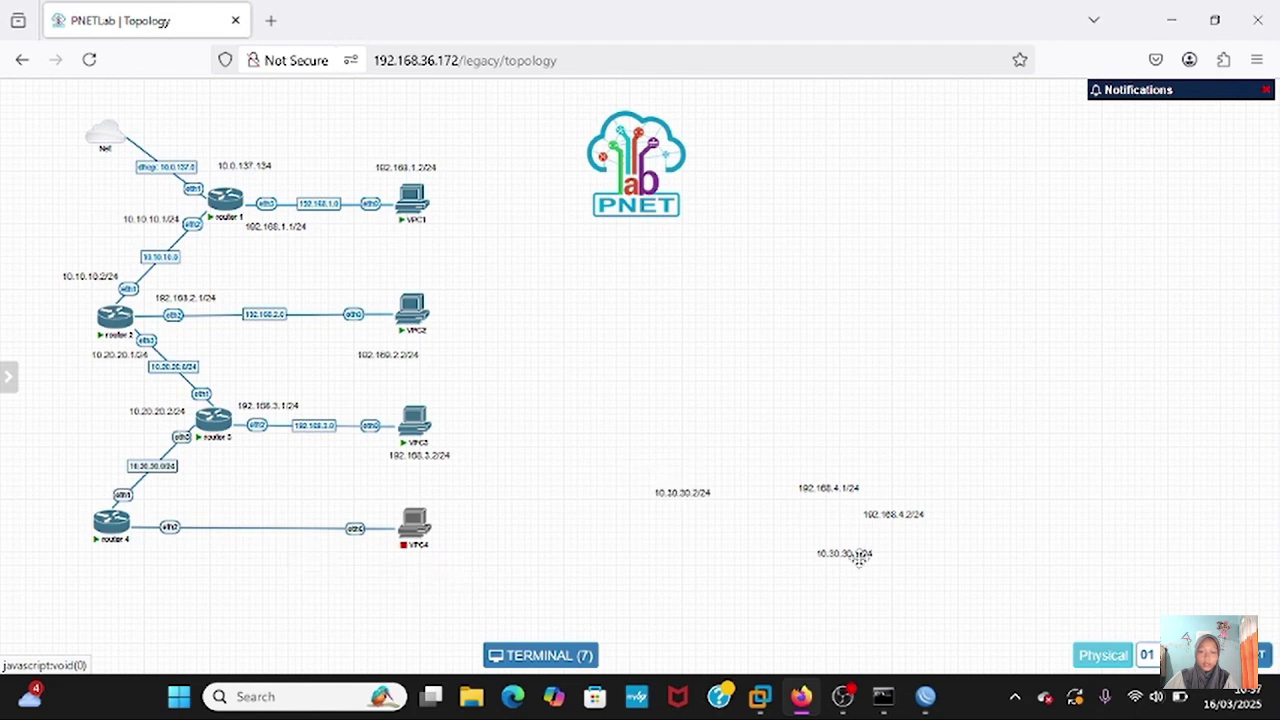
{"action": "left_click_drag", "start_coordinate": [858, 558], "coordinate": [218, 462]}
{"action": "left_click_drag", "start_coordinate": [697, 493], "coordinate": [93, 501]}
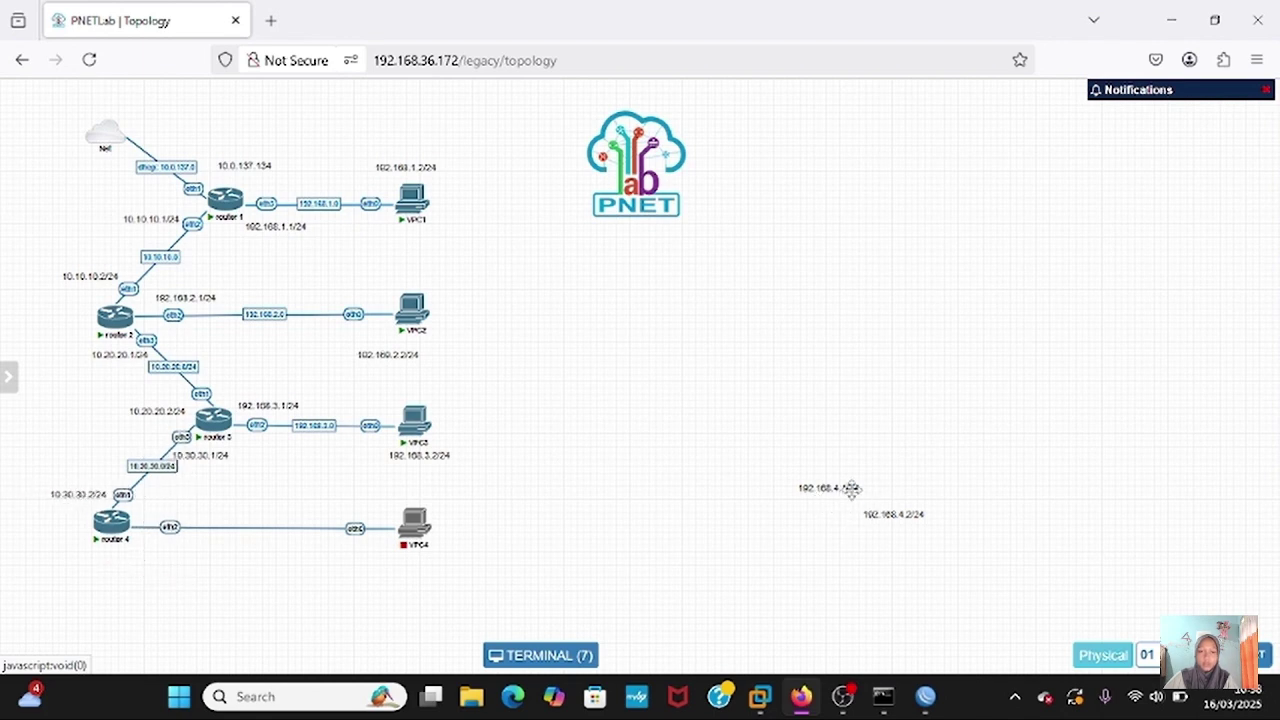
{"action": "left_click_drag", "start_coordinate": [850, 490], "coordinate": [199, 548]}
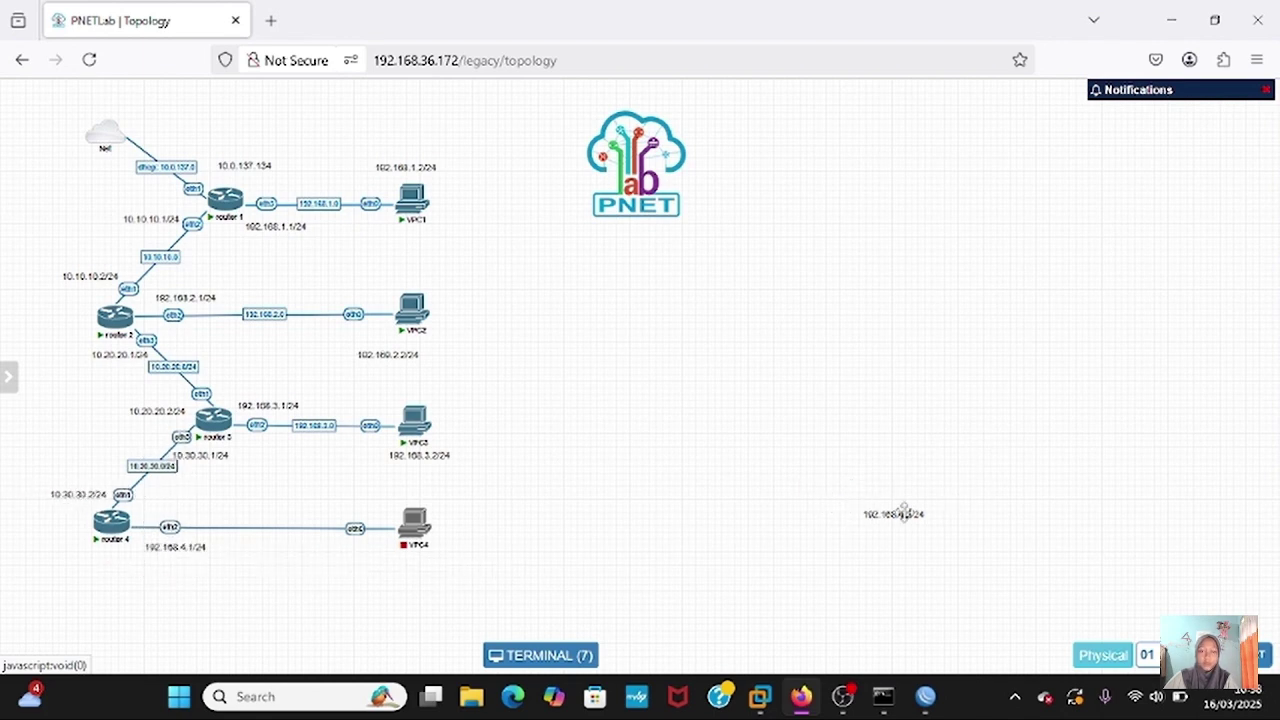
{"action": "left_click_drag", "start_coordinate": [893, 514], "coordinate": [362, 545]}
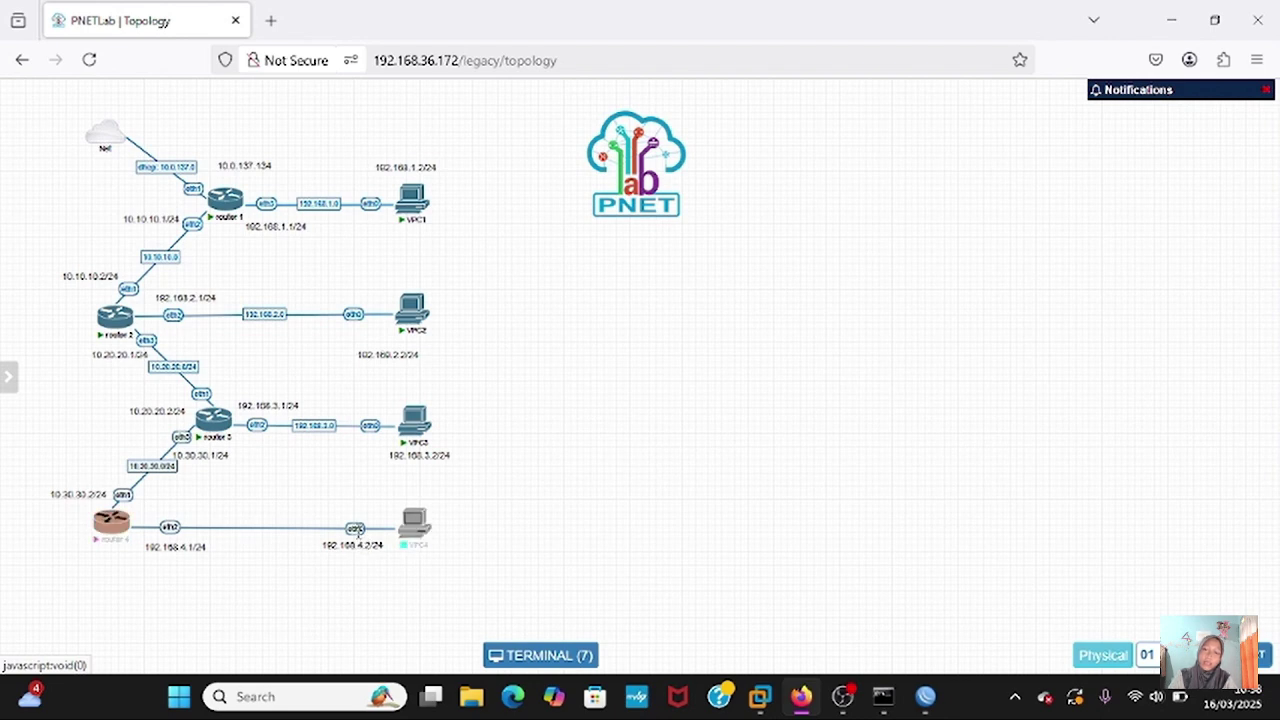
- Label the router 4–VPC4 link 192.168.4.0/24 and bring router 4's console back
{"action": "right_click", "coordinate": [358, 530]}
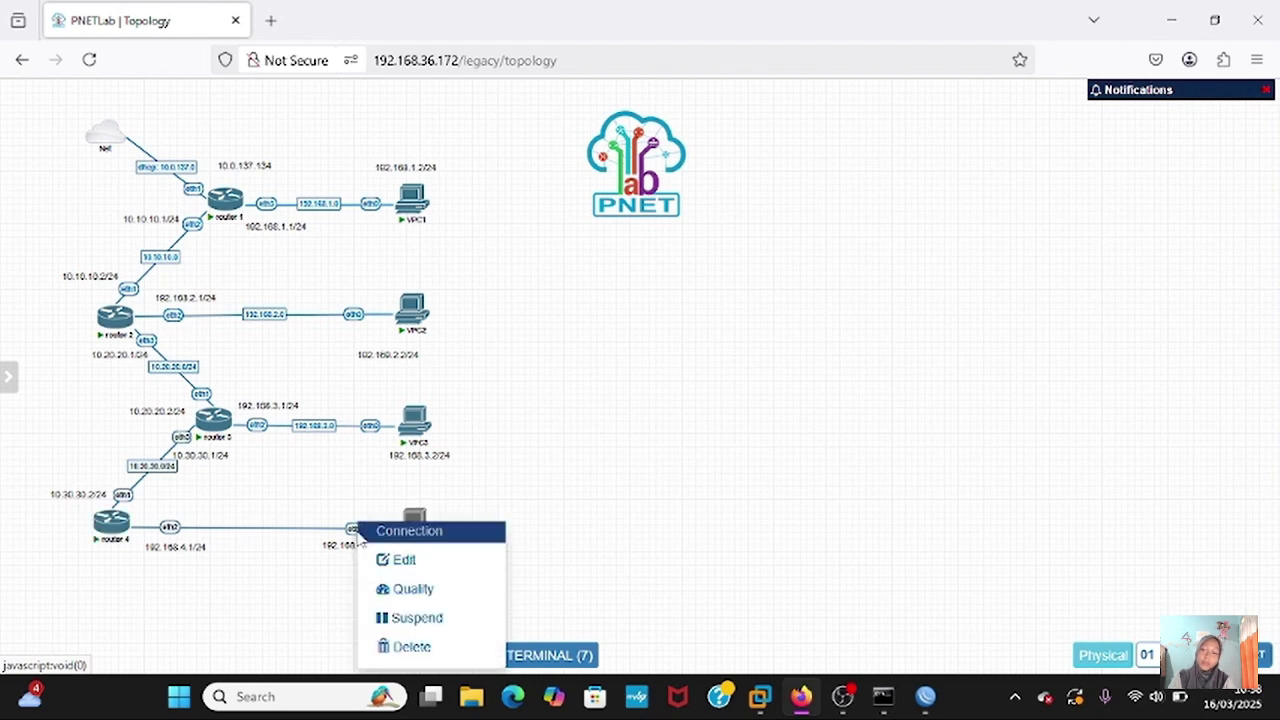
{"action": "left_click", "coordinate": [402, 559]}
{"action": "left_click", "coordinate": [463, 125]}
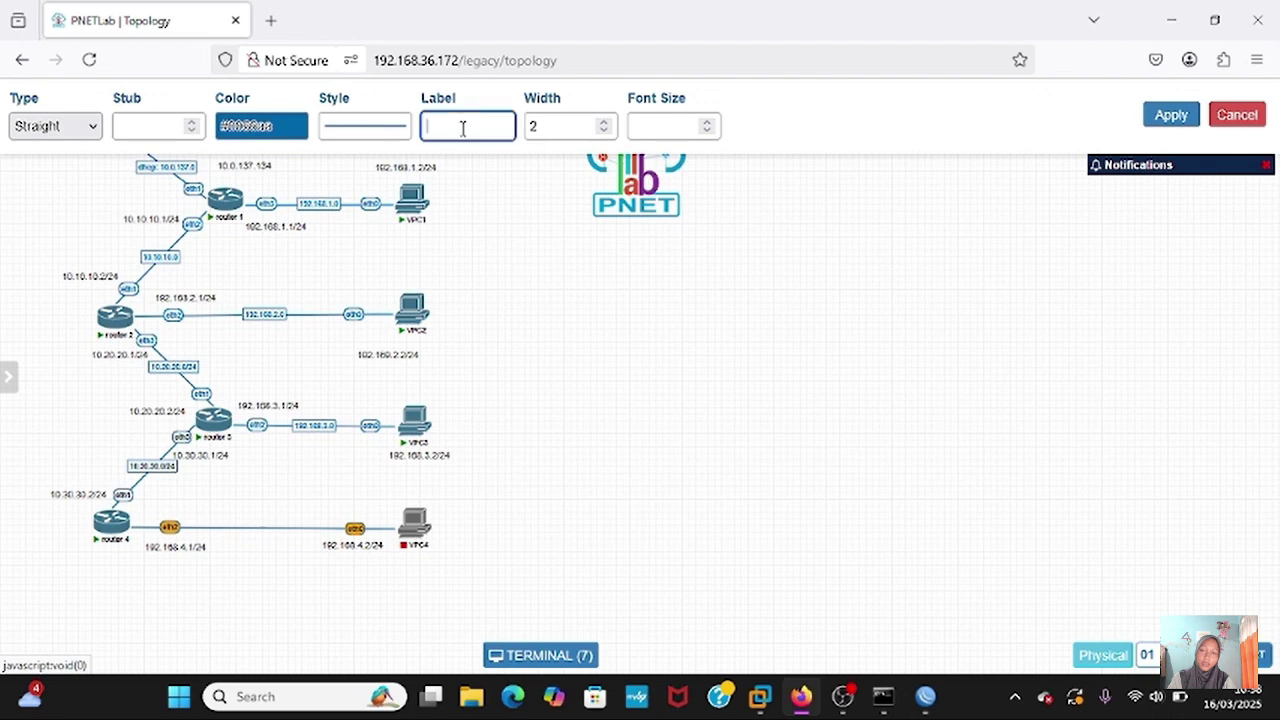
{"action": "type", "text": "192.168"}
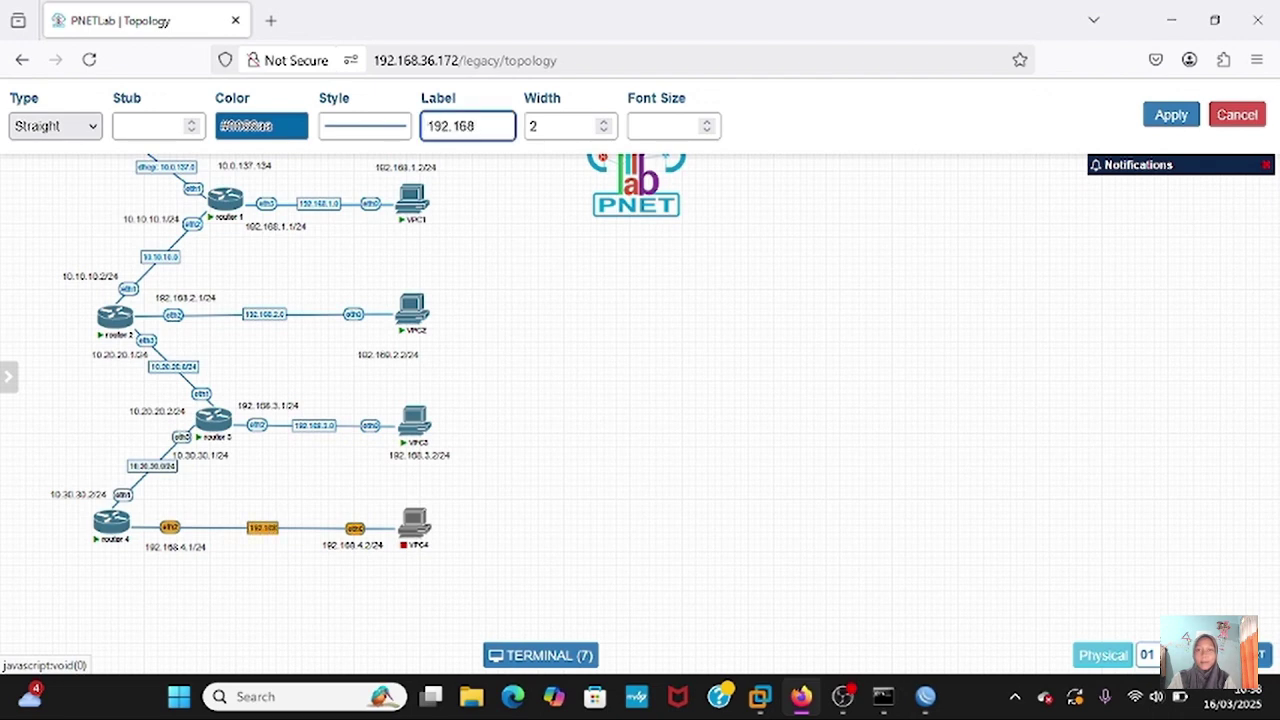
{"action": "type", "text": ".4.0/24"}
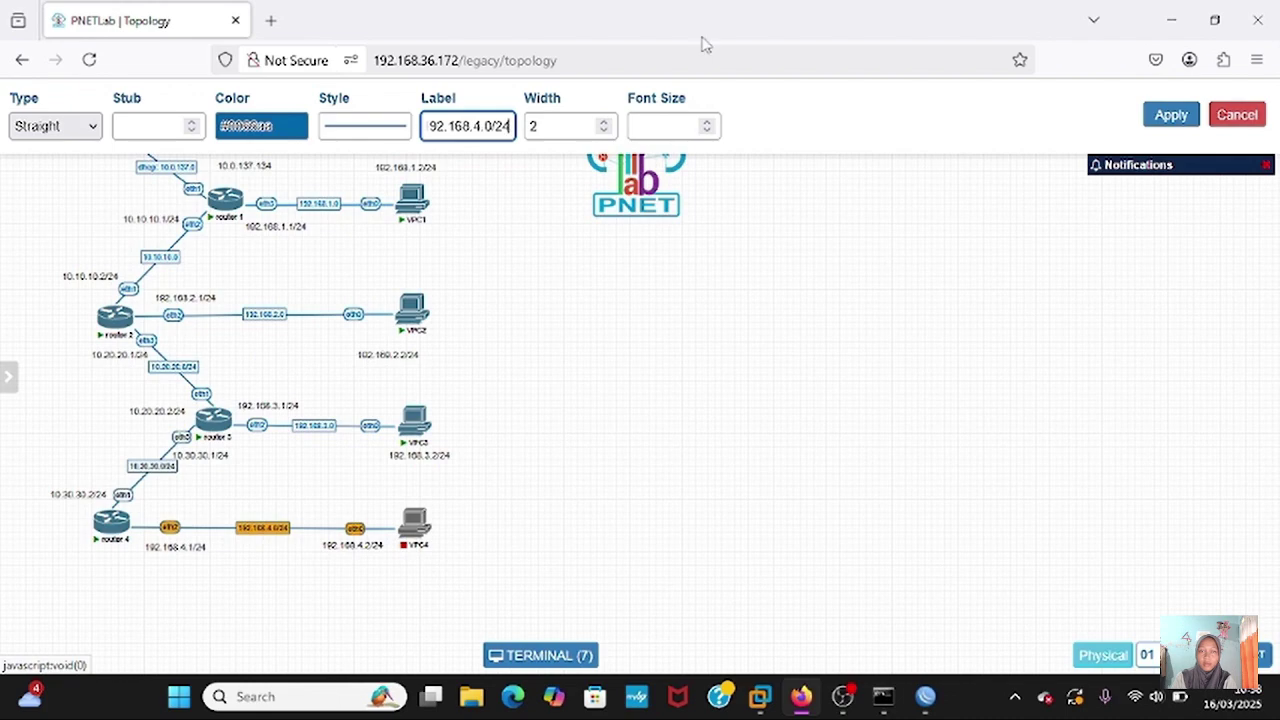
{"action": "left_click", "coordinate": [1168, 115]}
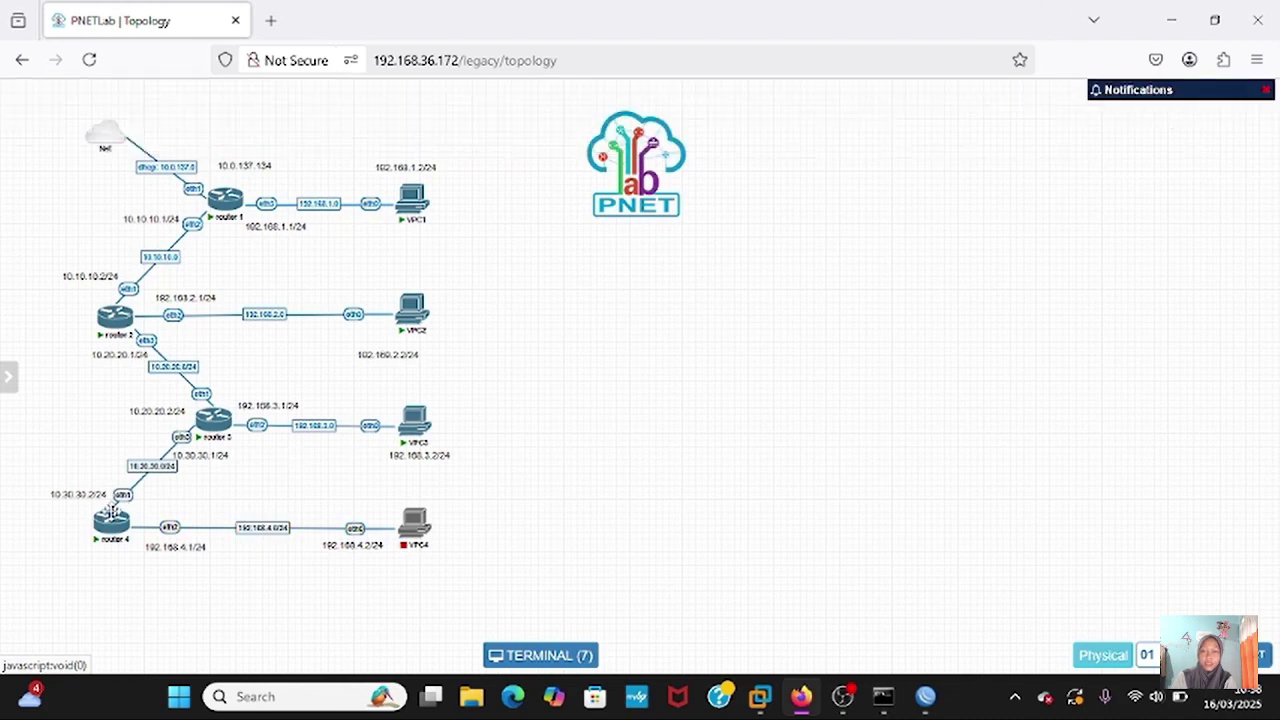
{"action": "left_click", "coordinate": [110, 532]}
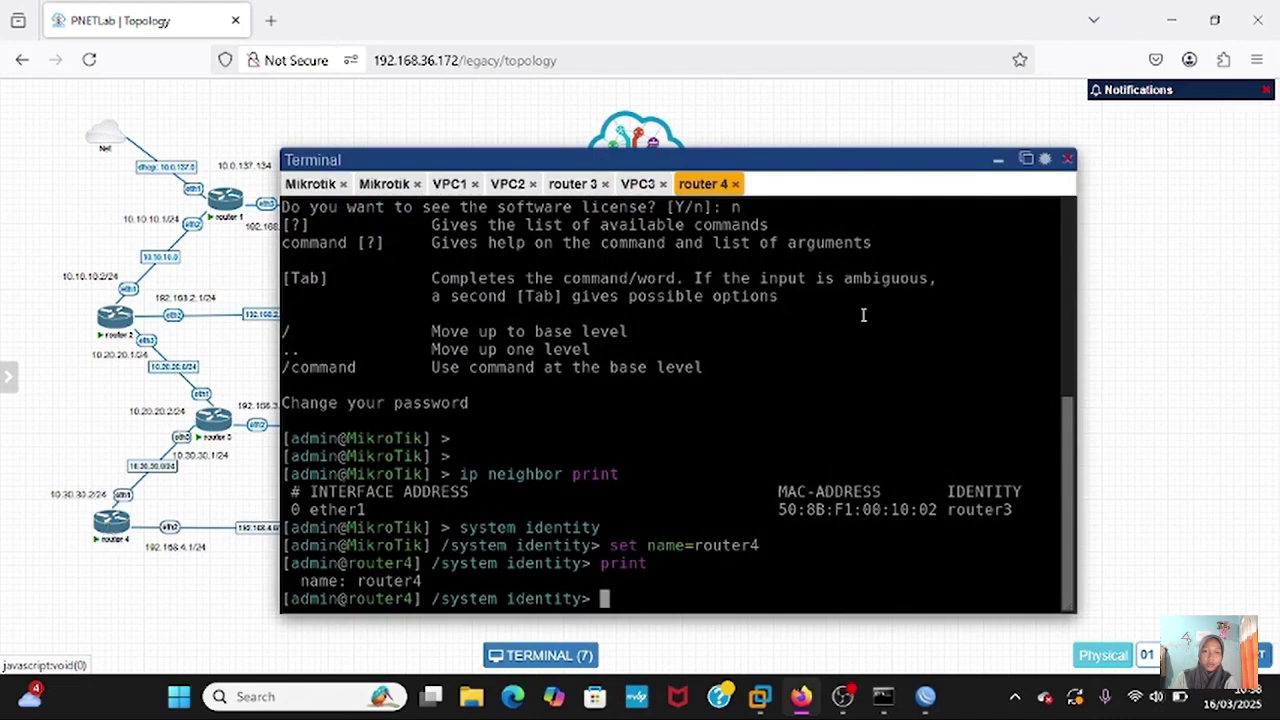
- Enable RoMON on router4 via /tool romon with set enabled=yes
{"action": "type", "text": "/"}
{"action": "key", "text": "Return"}
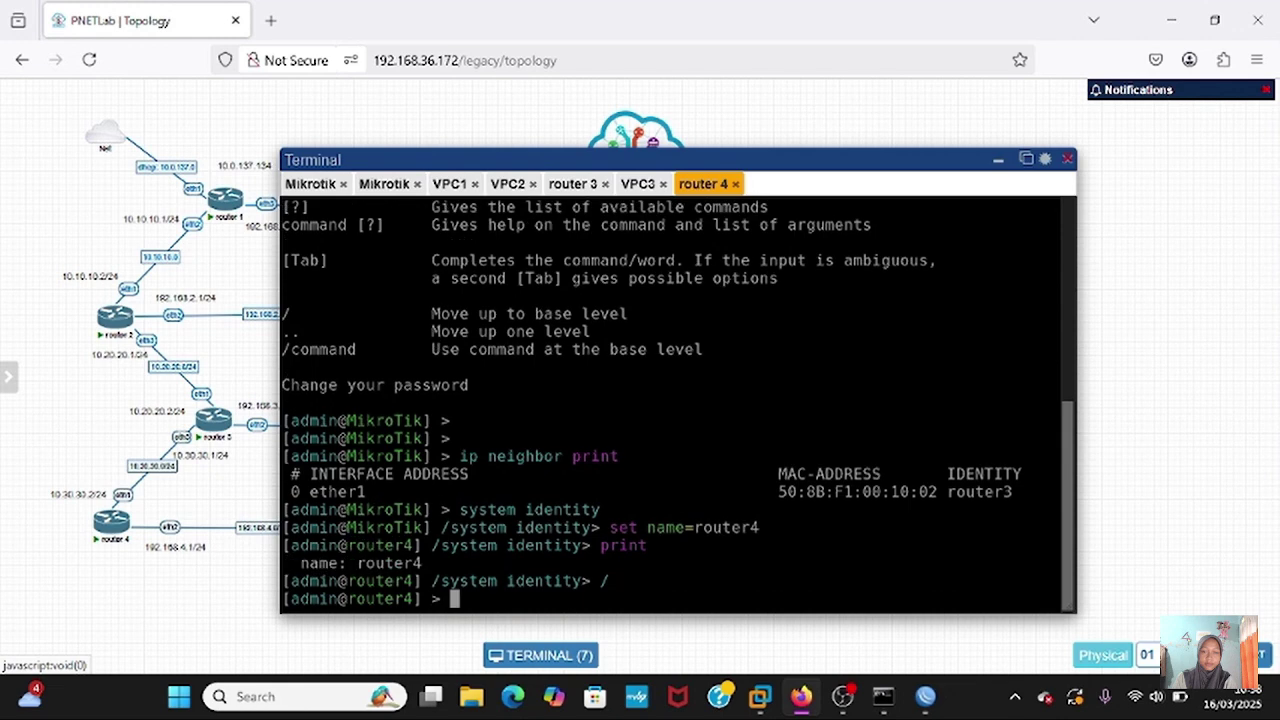
{"action": "type", "text": "tool"}
{"action": "key", "text": "Return"}
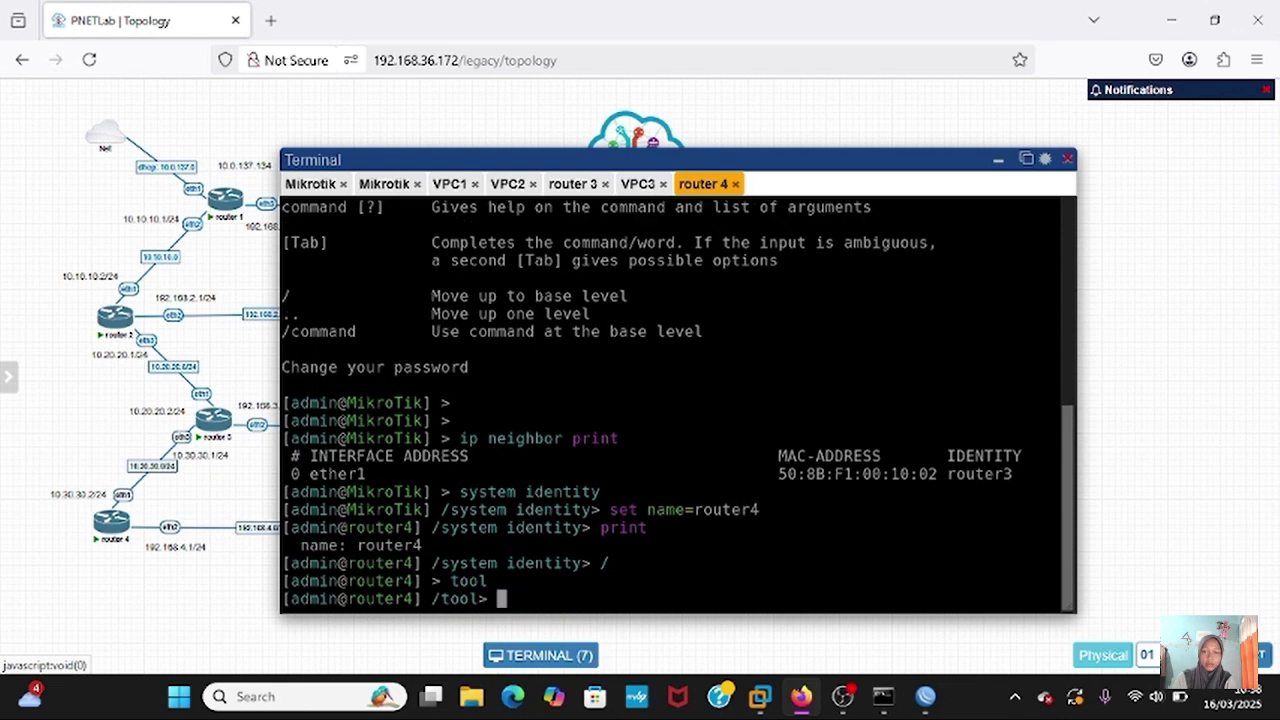
{"action": "type", "text": "romon"}
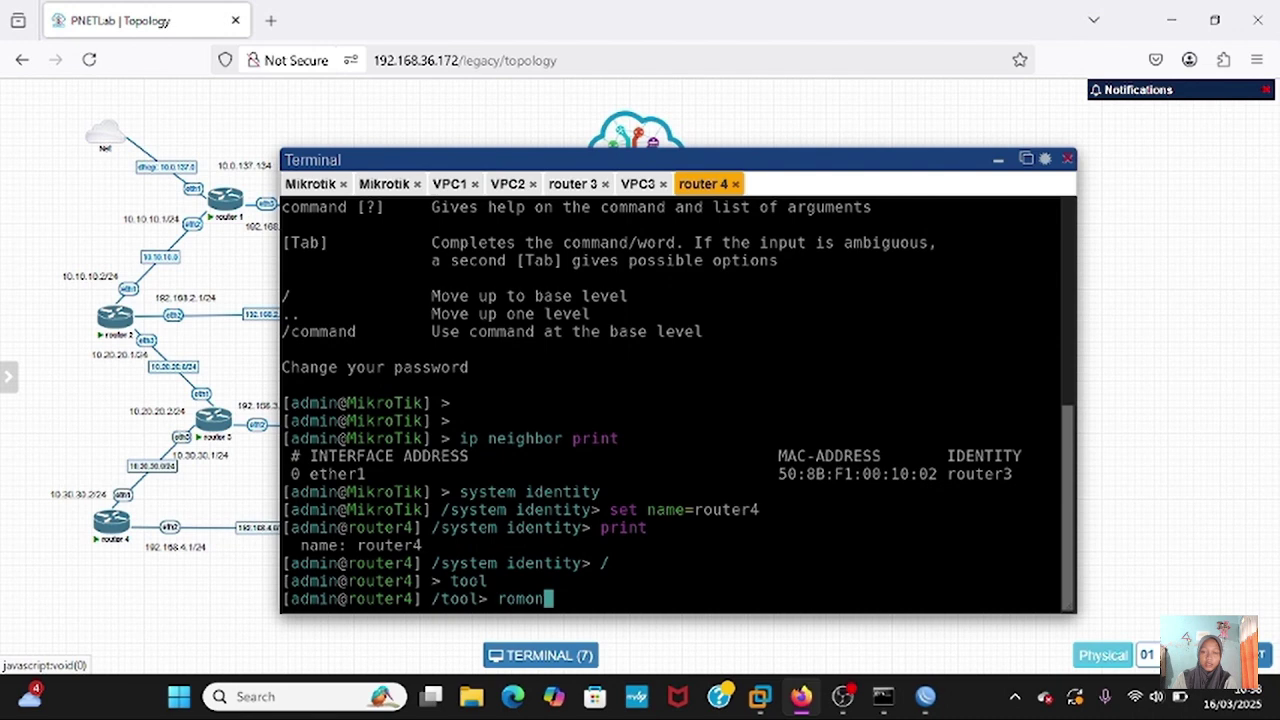
{"action": "key", "text": "Return"}
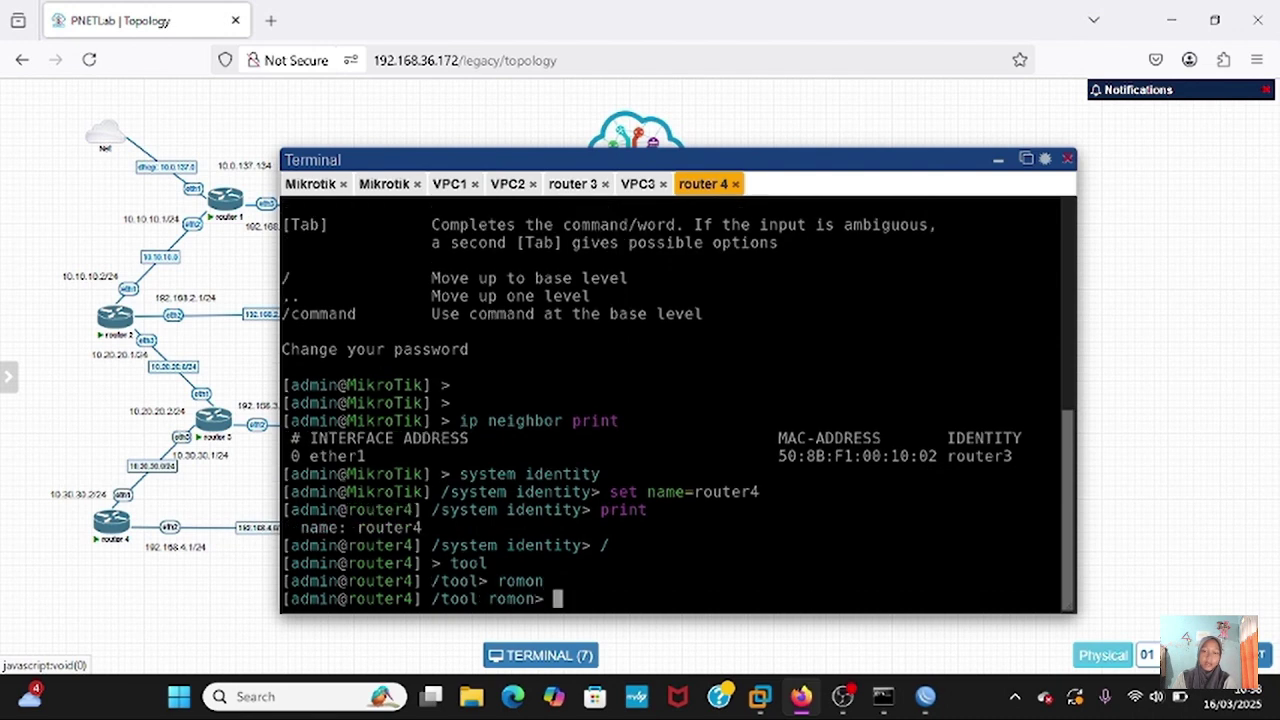
{"action": "type", "text": "set enabl"}
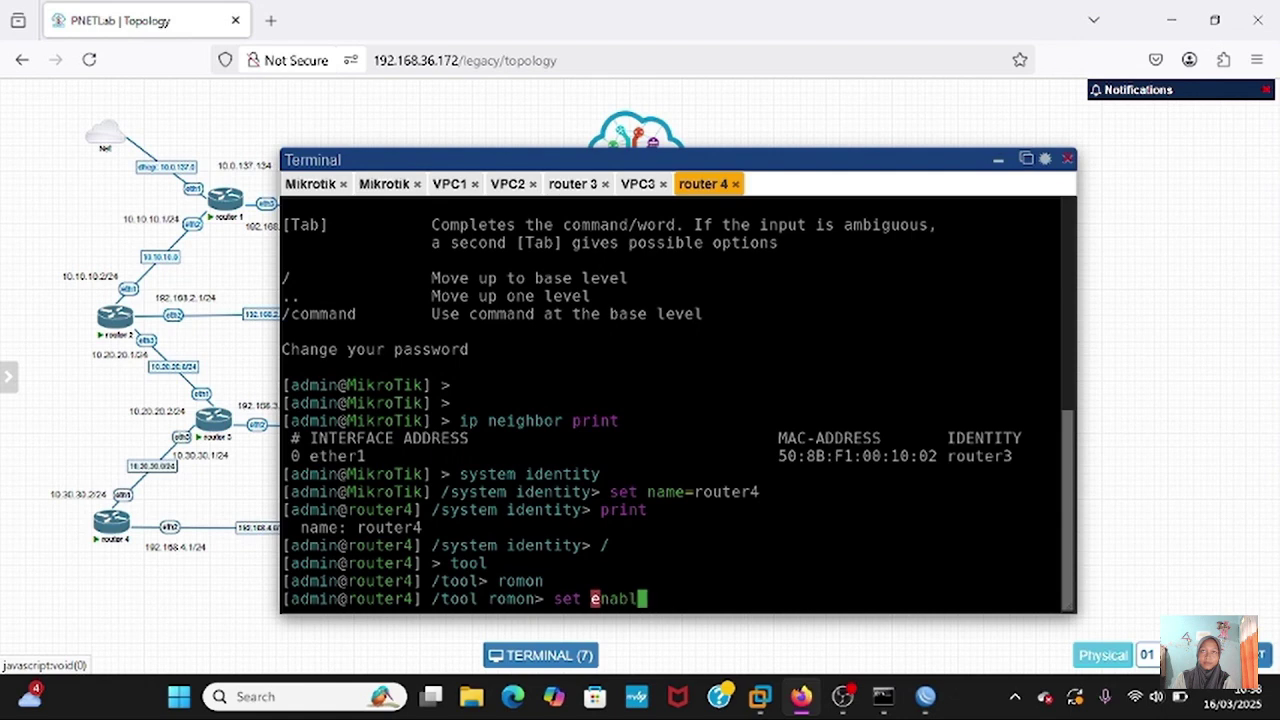
{"action": "type", "text": "ed=yes"}
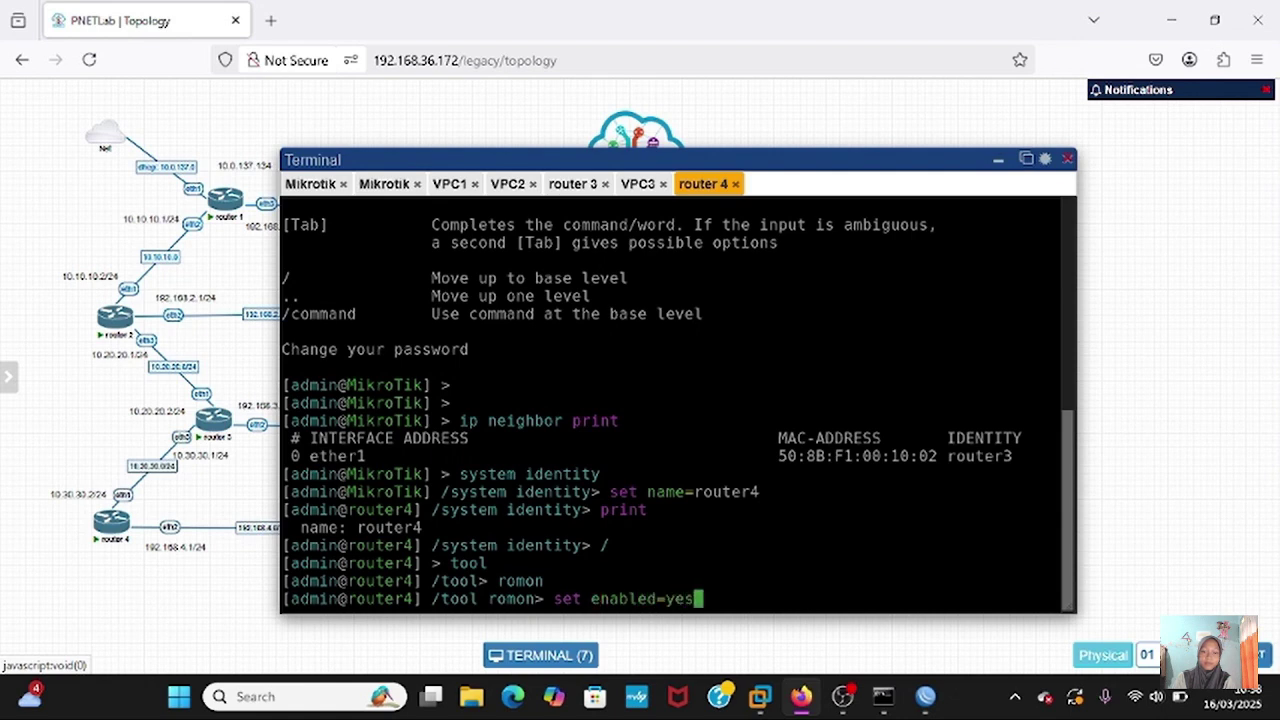
{"action": "key", "text": "Return"}
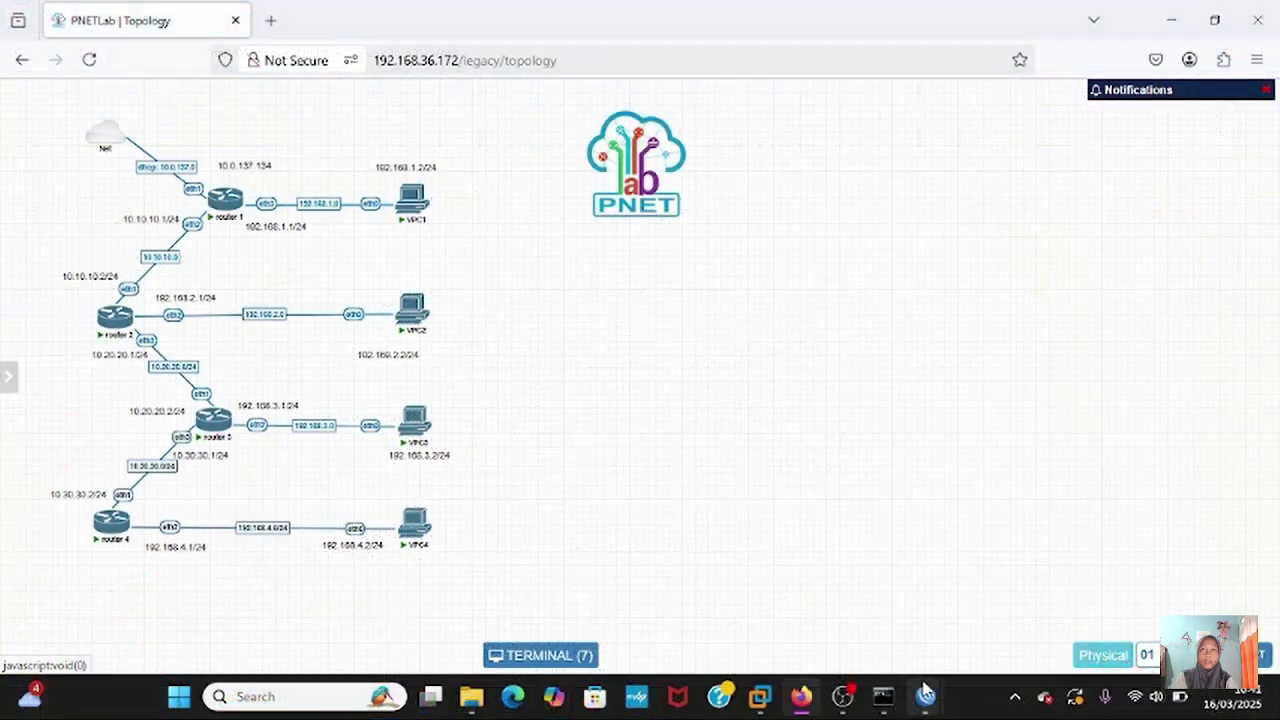
- Add 10.30.30.1/24 on ether3 to router3's IP addresses in WinBox, then close the address list
{"action": "mouse_move", "coordinate": [925, 692]}
{"action": "left_click", "coordinate": [1128, 600]}
{"action": "left_click", "coordinate": [78, 209]}
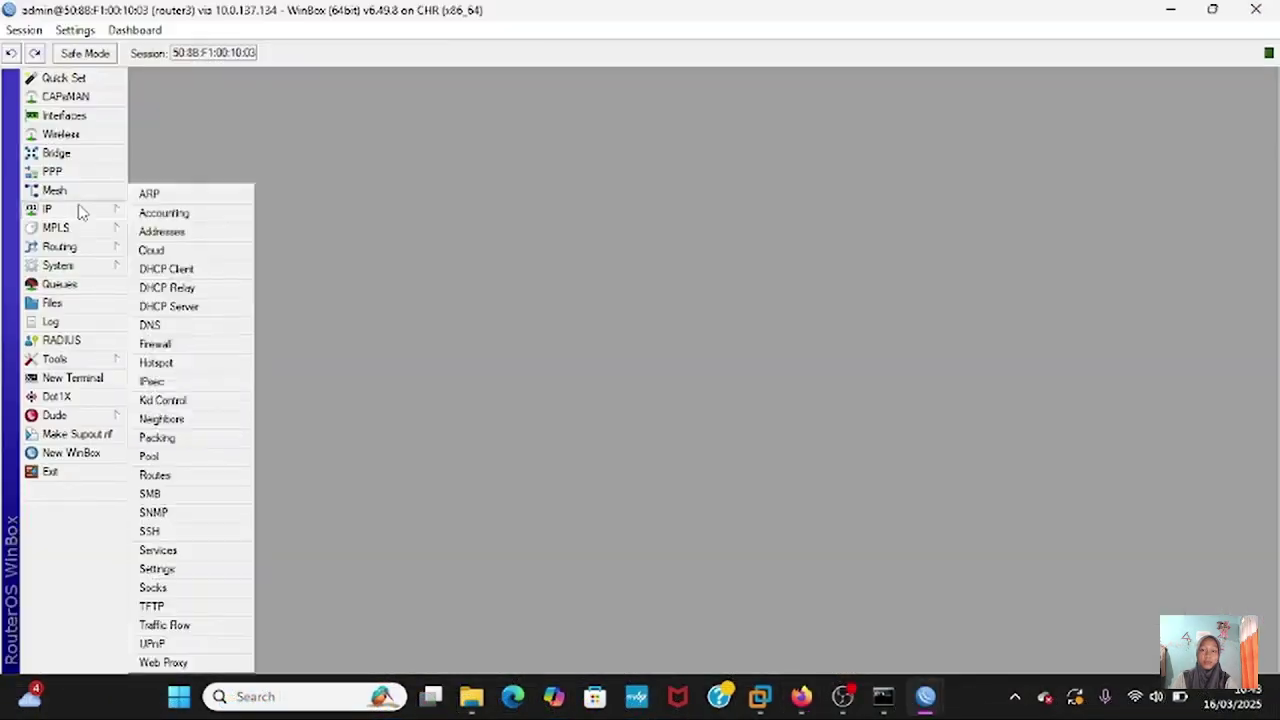
{"action": "left_click", "coordinate": [185, 232]}
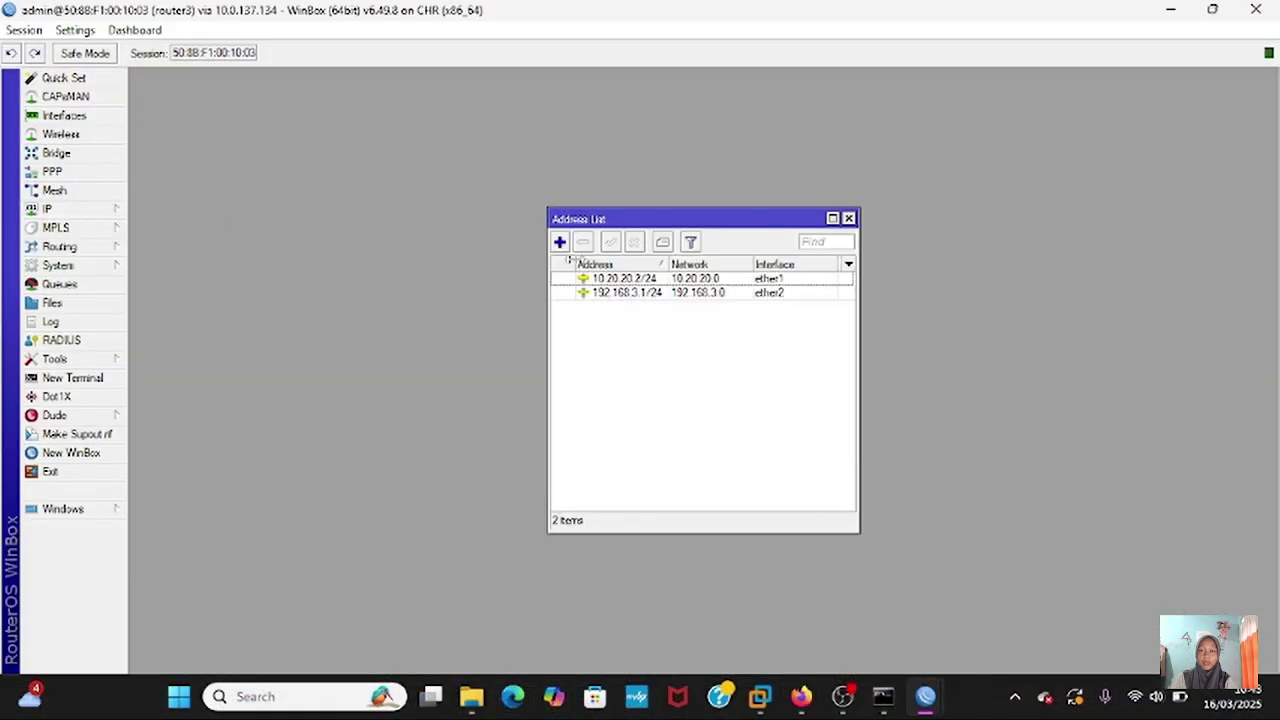
{"action": "left_click", "coordinate": [560, 243]}
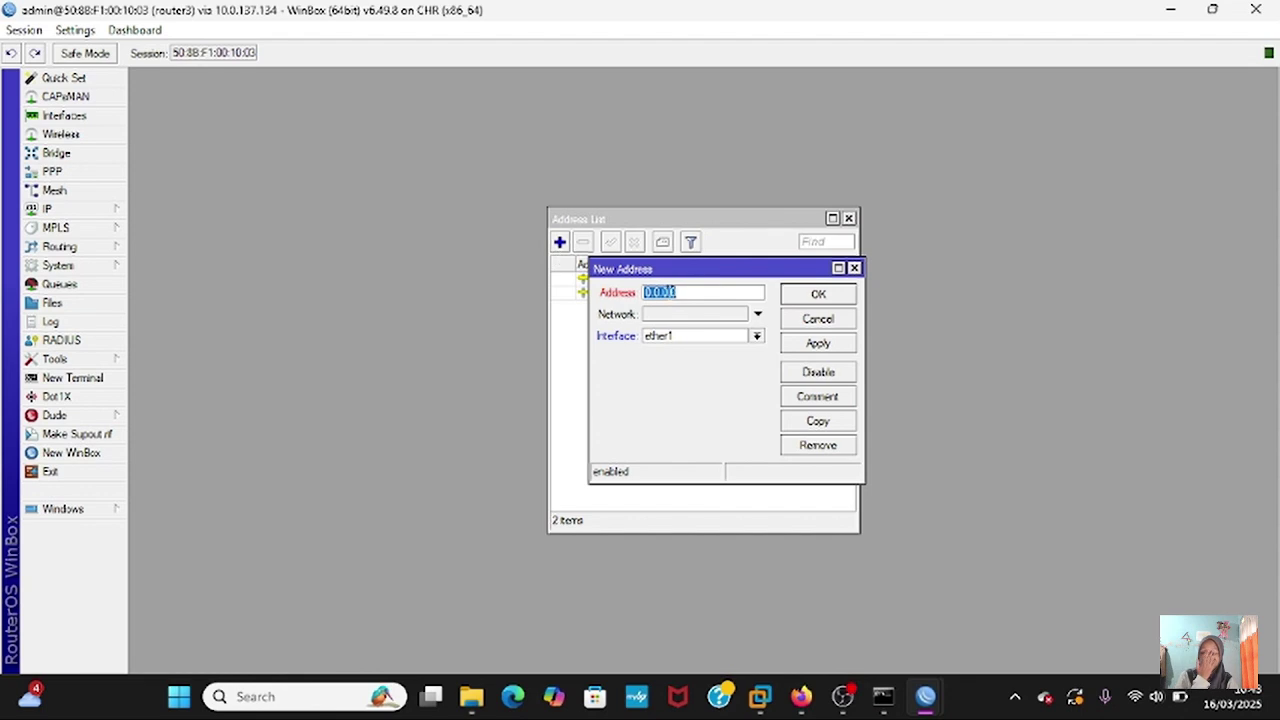
{"action": "key", "text": "BackSpace"}
{"action": "type", "text": "1"}
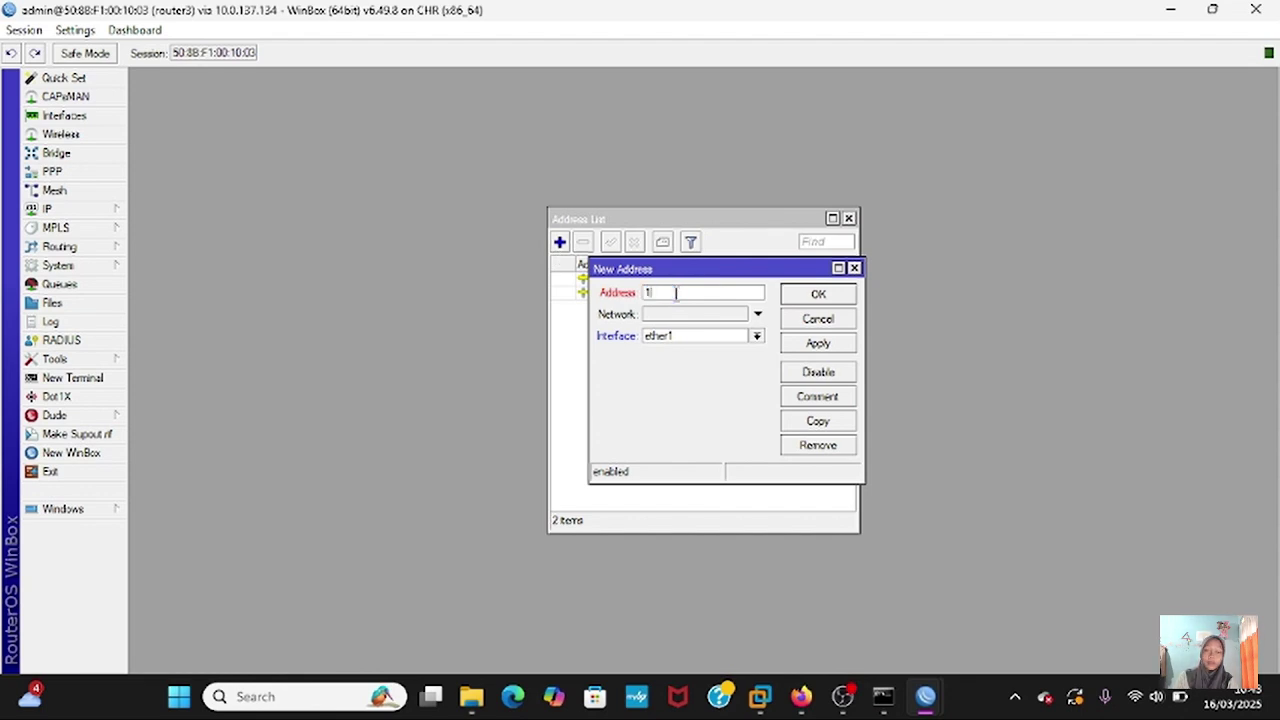
{"action": "type", "text": "0.30.30."}
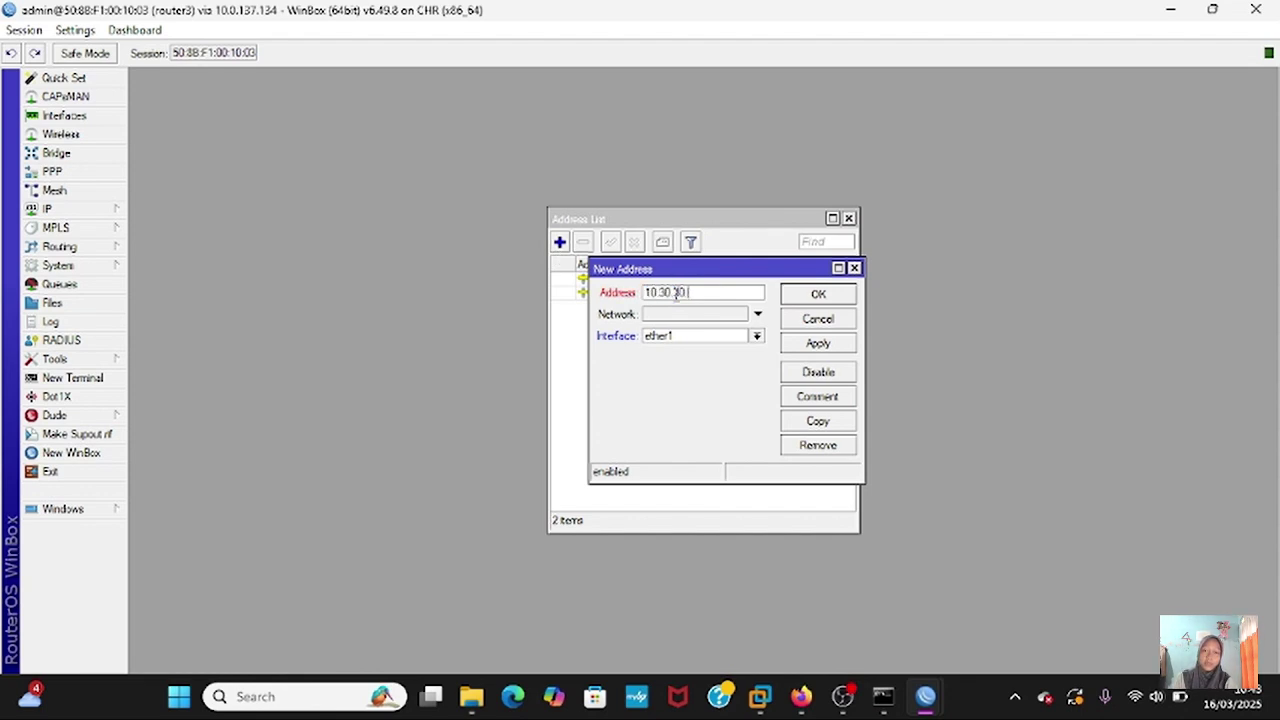
{"action": "type", "text": "1/24"}
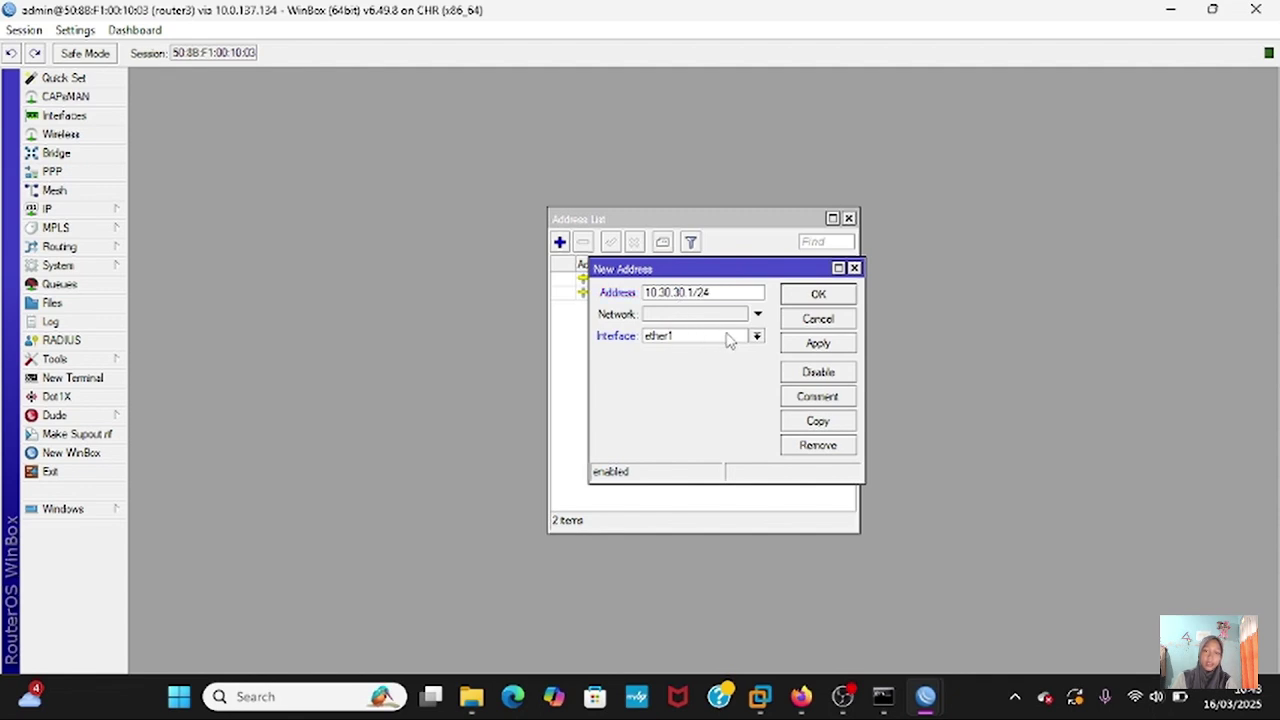
{"action": "left_click", "coordinate": [757, 336]}
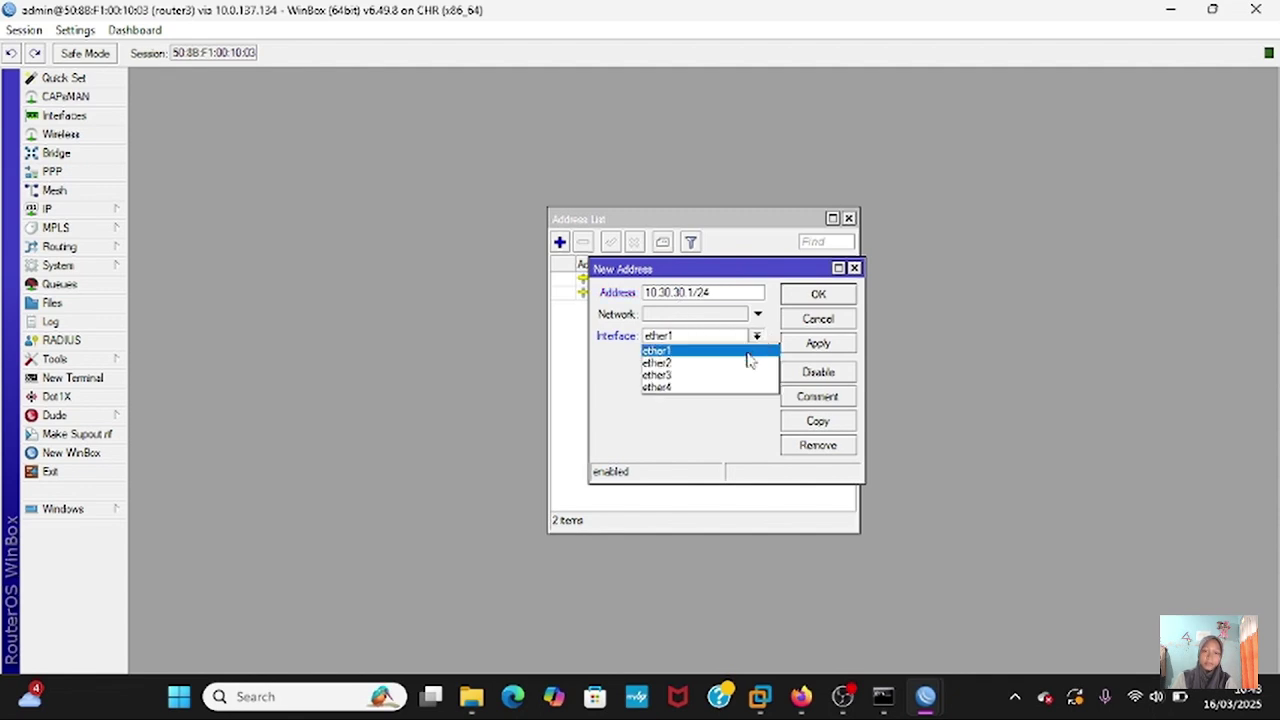
{"action": "left_click", "coordinate": [735, 375]}
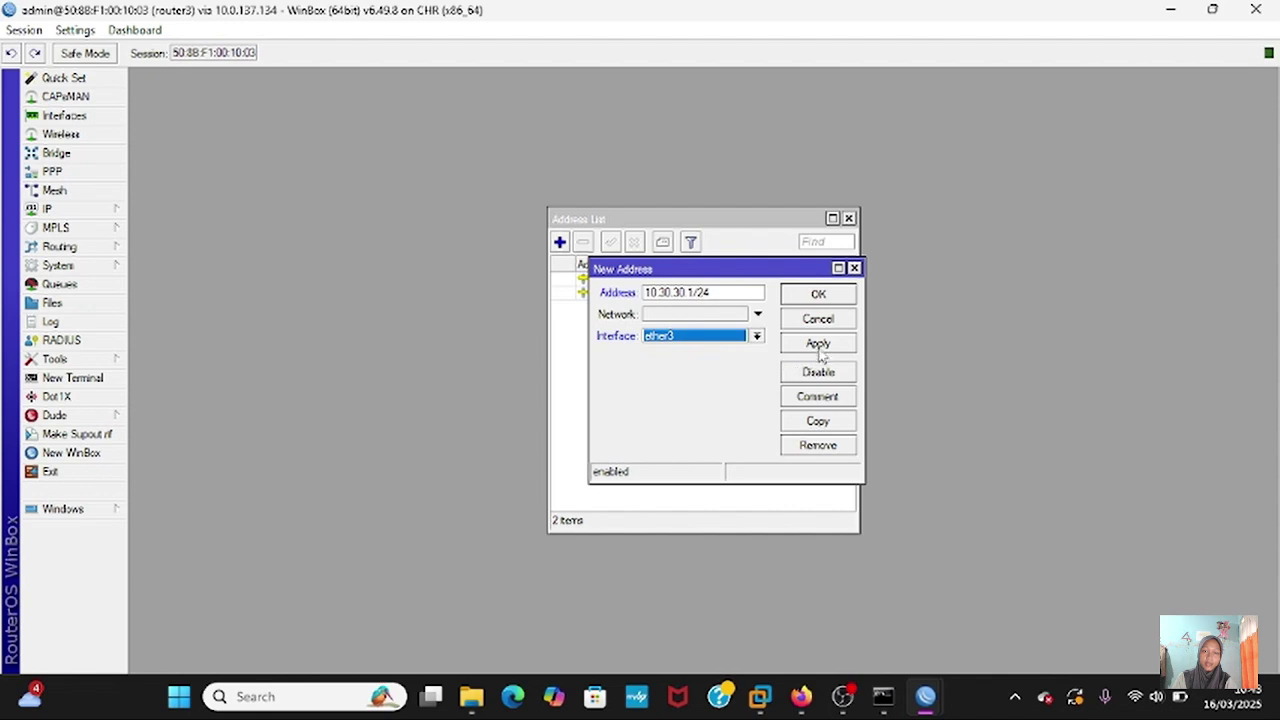
{"action": "left_click", "coordinate": [818, 344]}
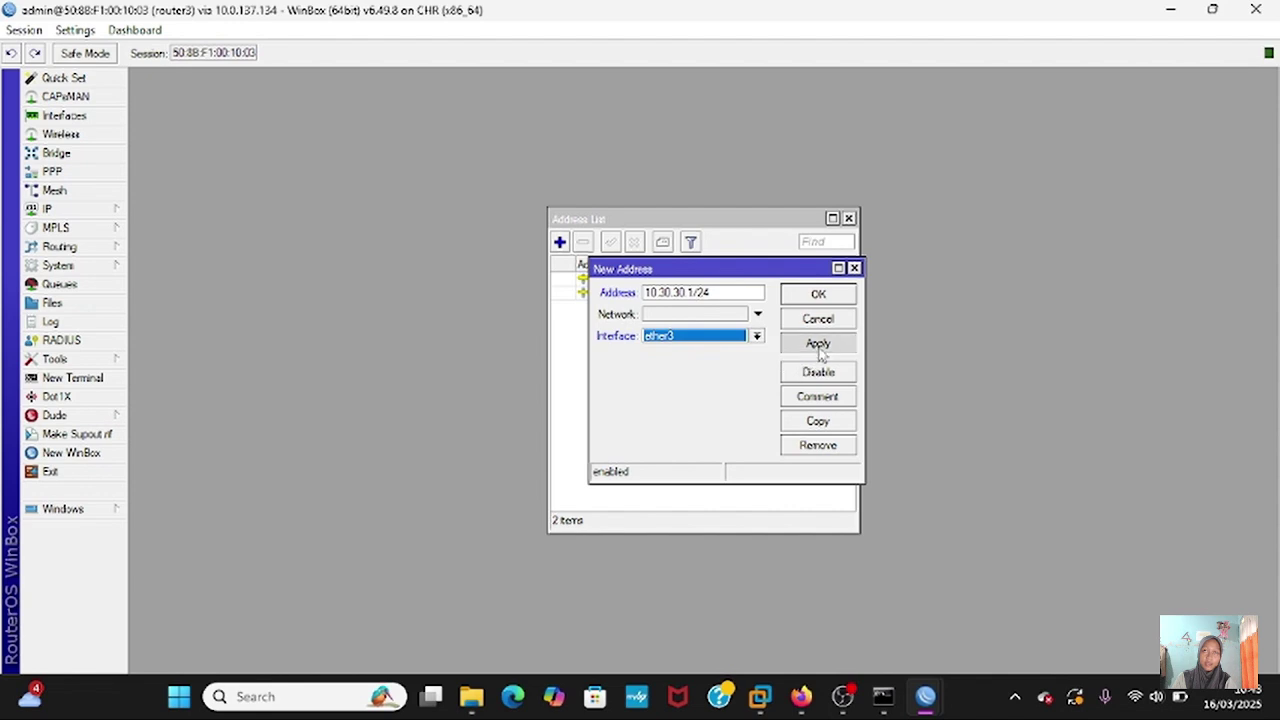
{"action": "left_click", "coordinate": [834, 298]}
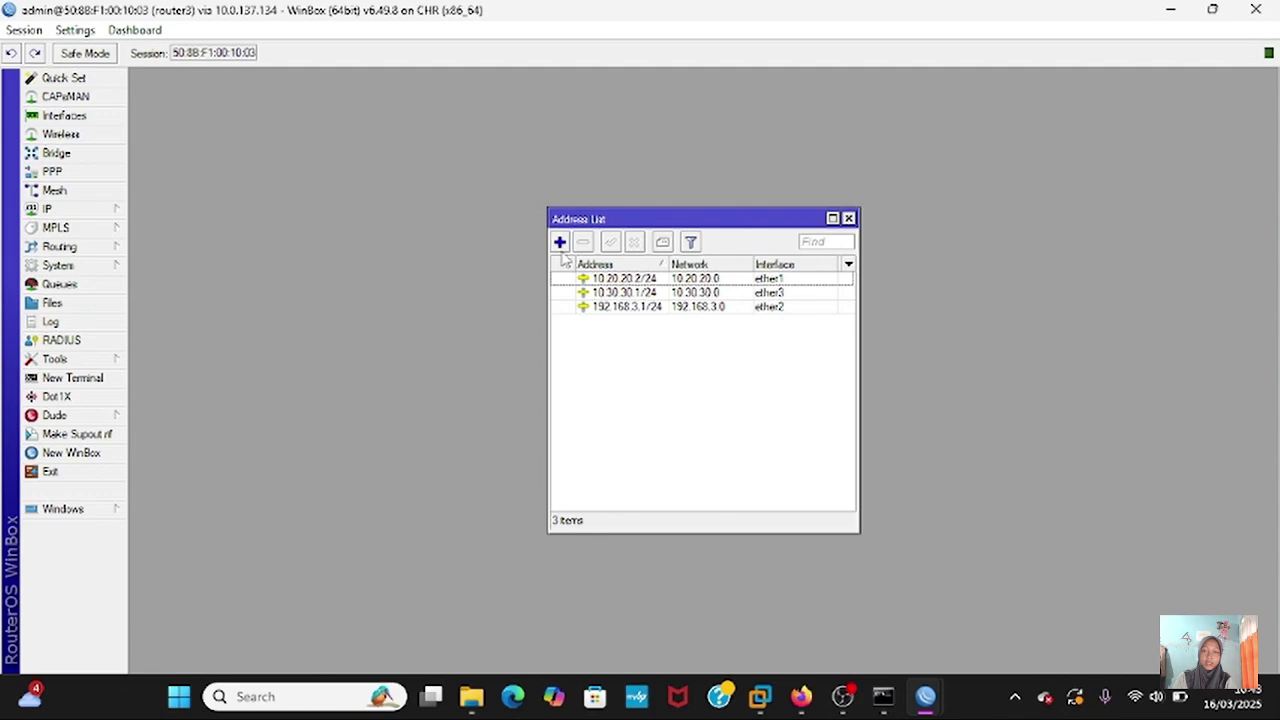
{"action": "left_click", "coordinate": [848, 218]}
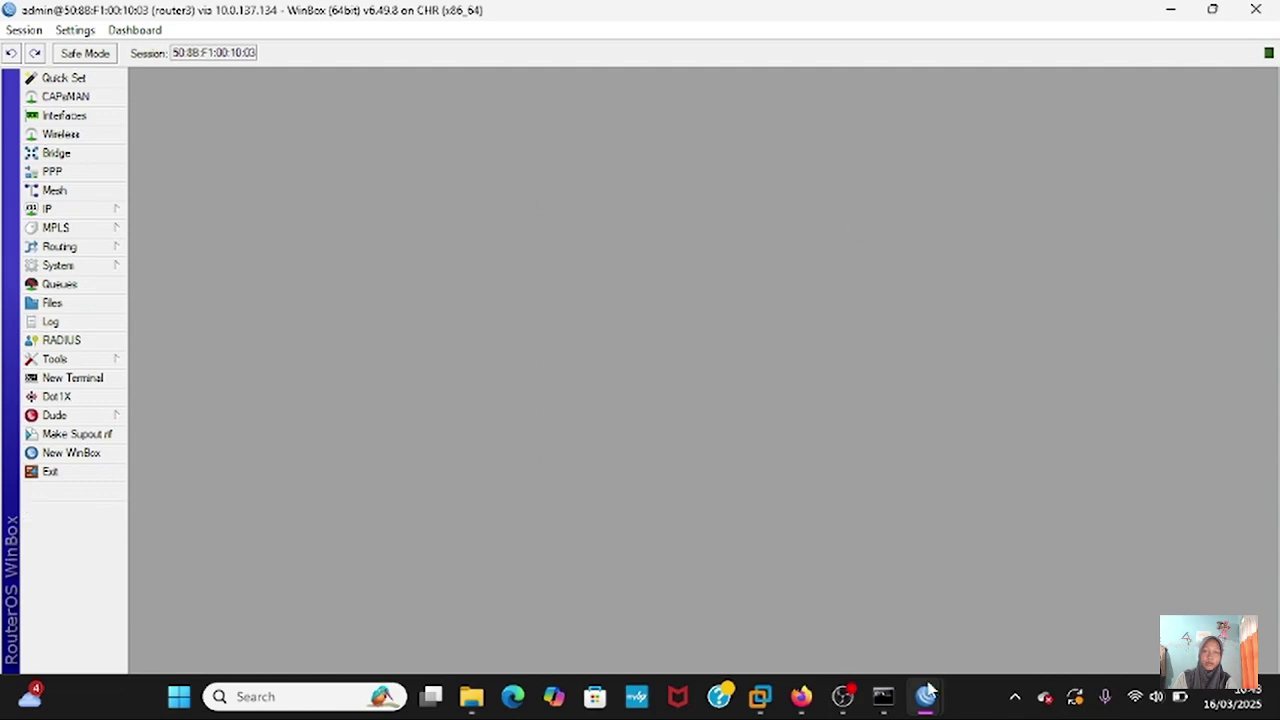
- Maximize router4's WinBox window and add 192.168.4.1/24 on ether2
{"action": "mouse_move", "coordinate": [928, 695]}
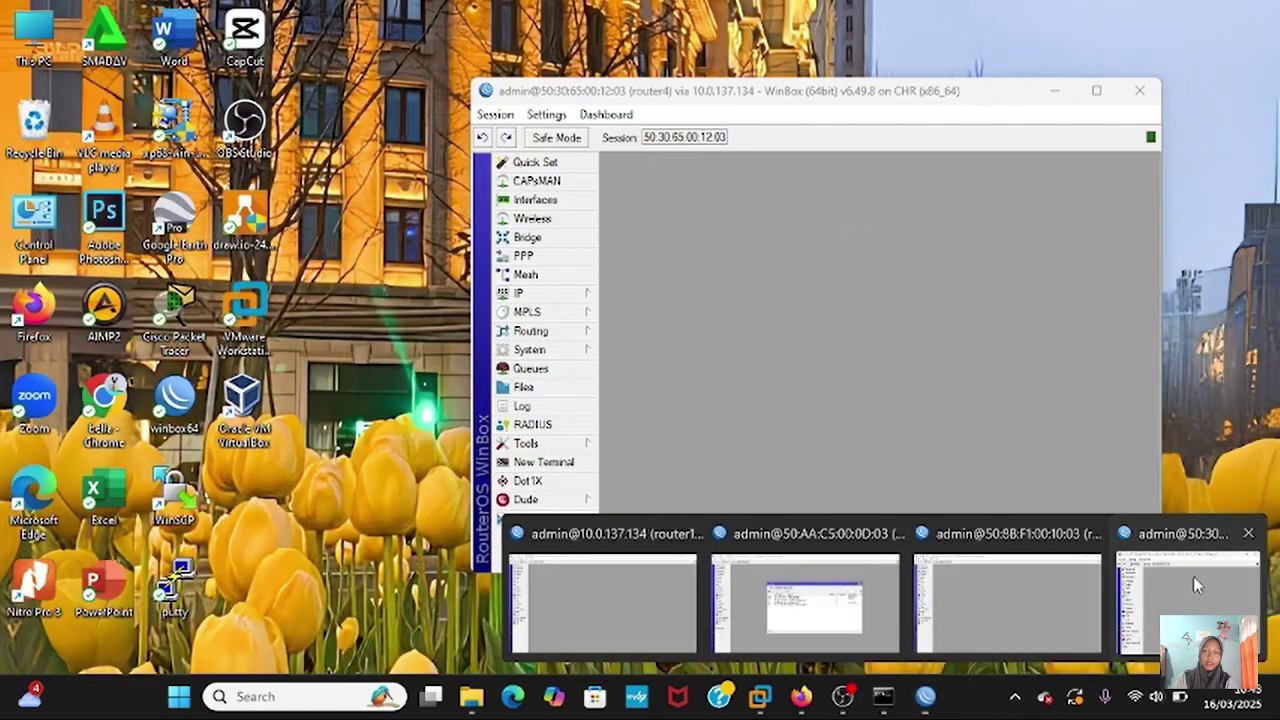
{"action": "left_click", "coordinate": [1193, 576]}
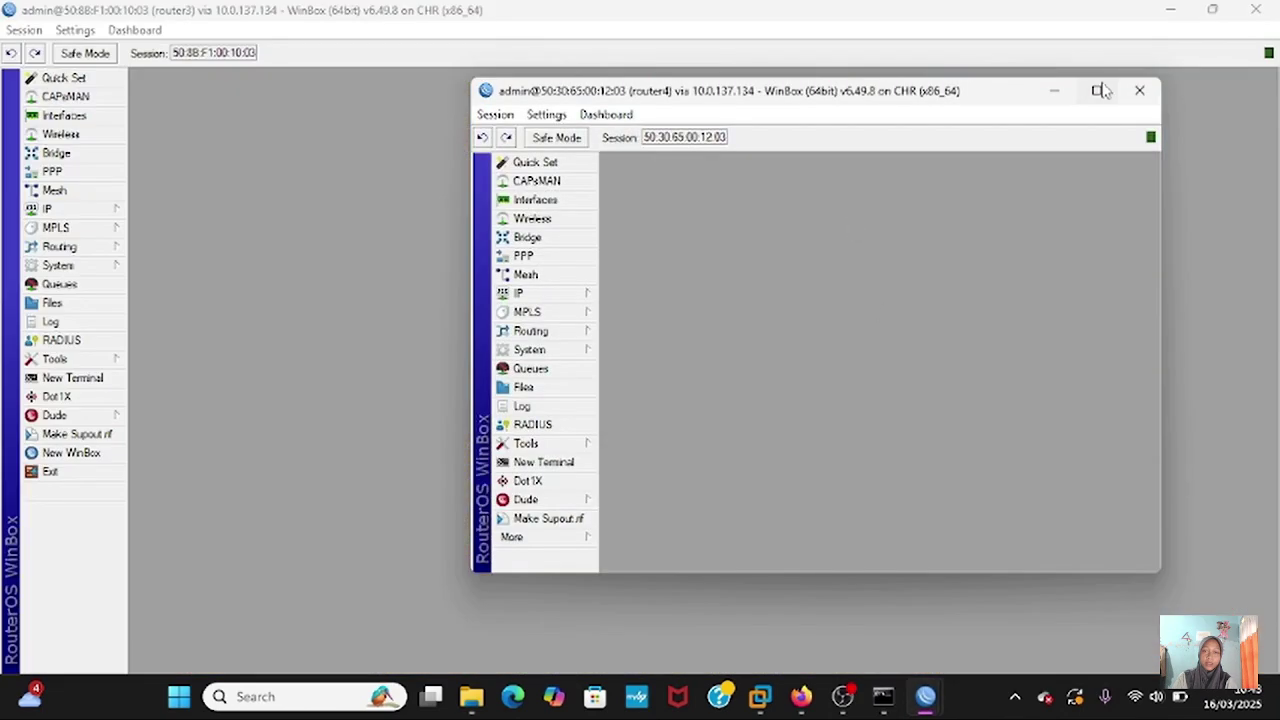
{"action": "left_click", "coordinate": [1100, 92]}
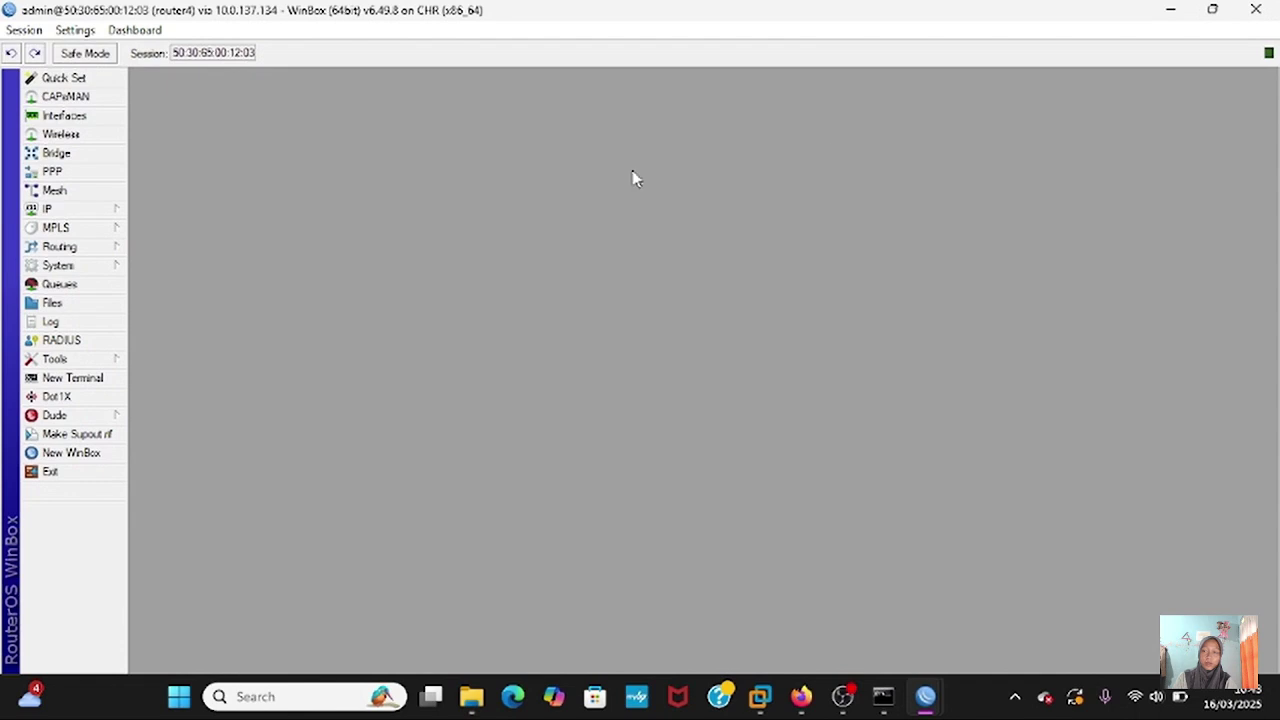
{"action": "left_click", "coordinate": [75, 215]}
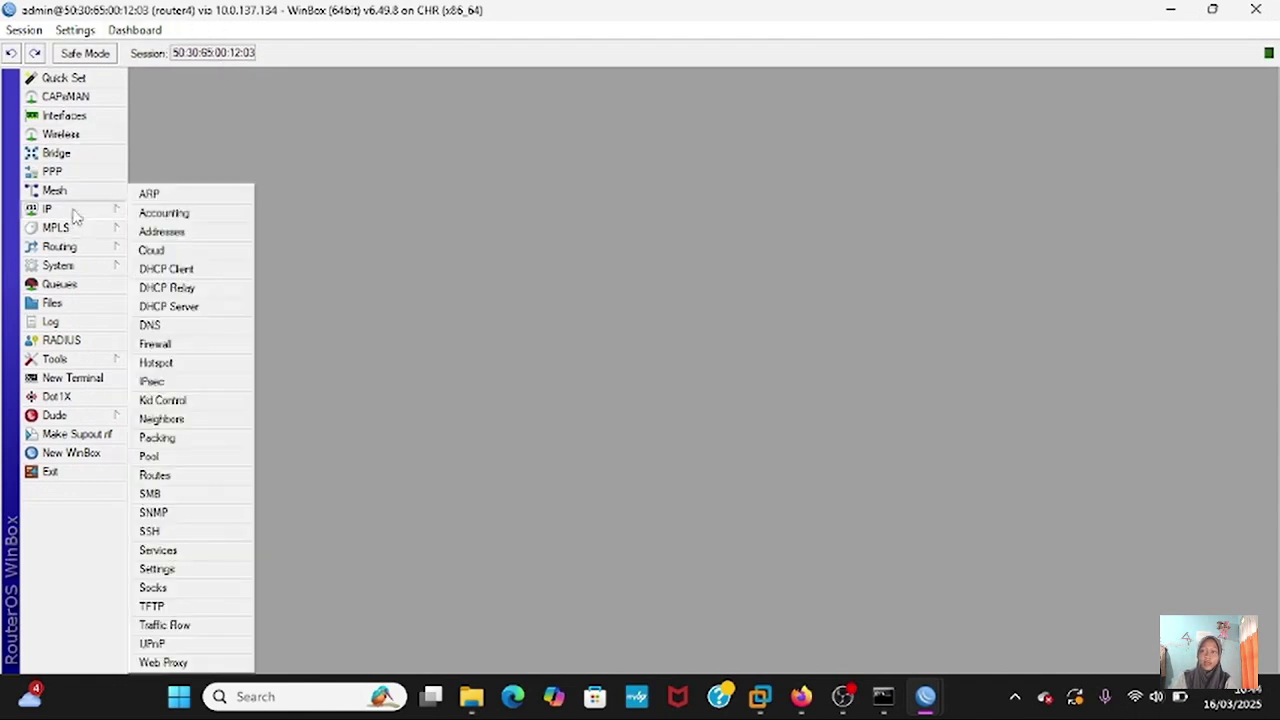
{"action": "left_click", "coordinate": [161, 231]}
{"action": "left_click", "coordinate": [560, 243]}
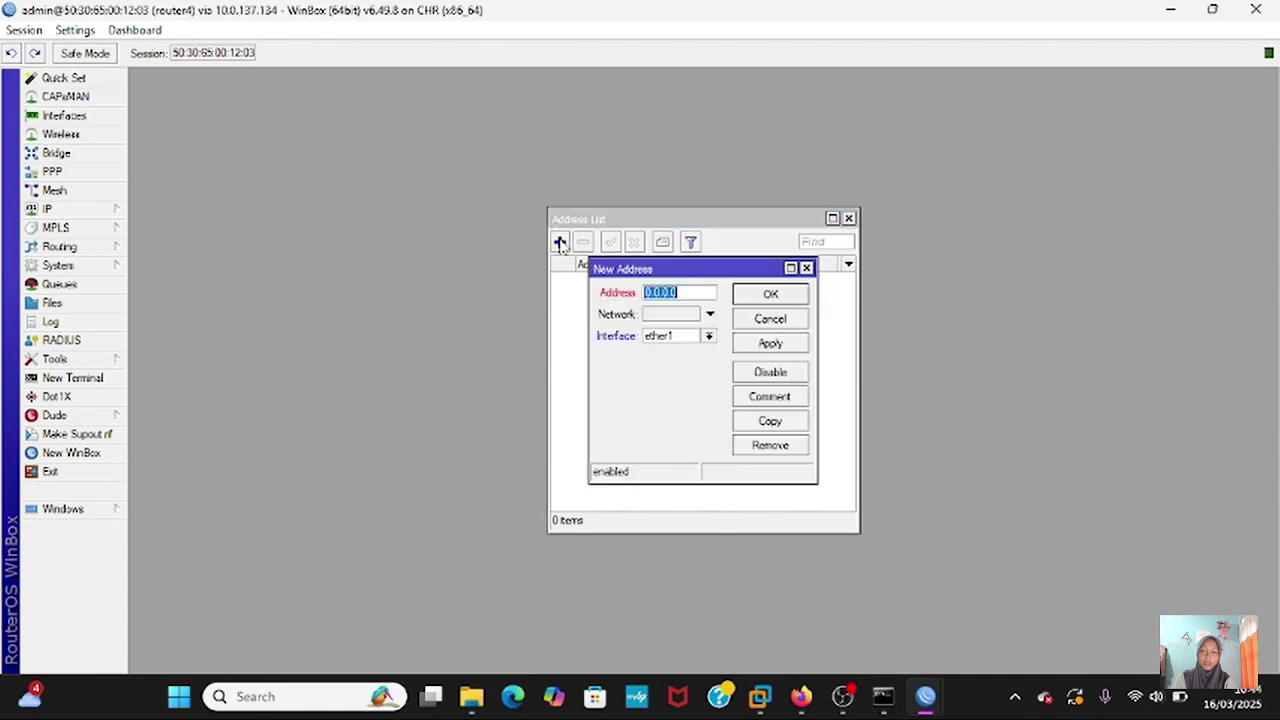
{"action": "key", "text": "BackSpace"}
{"action": "type", "text": "192.168.4.1/24"}
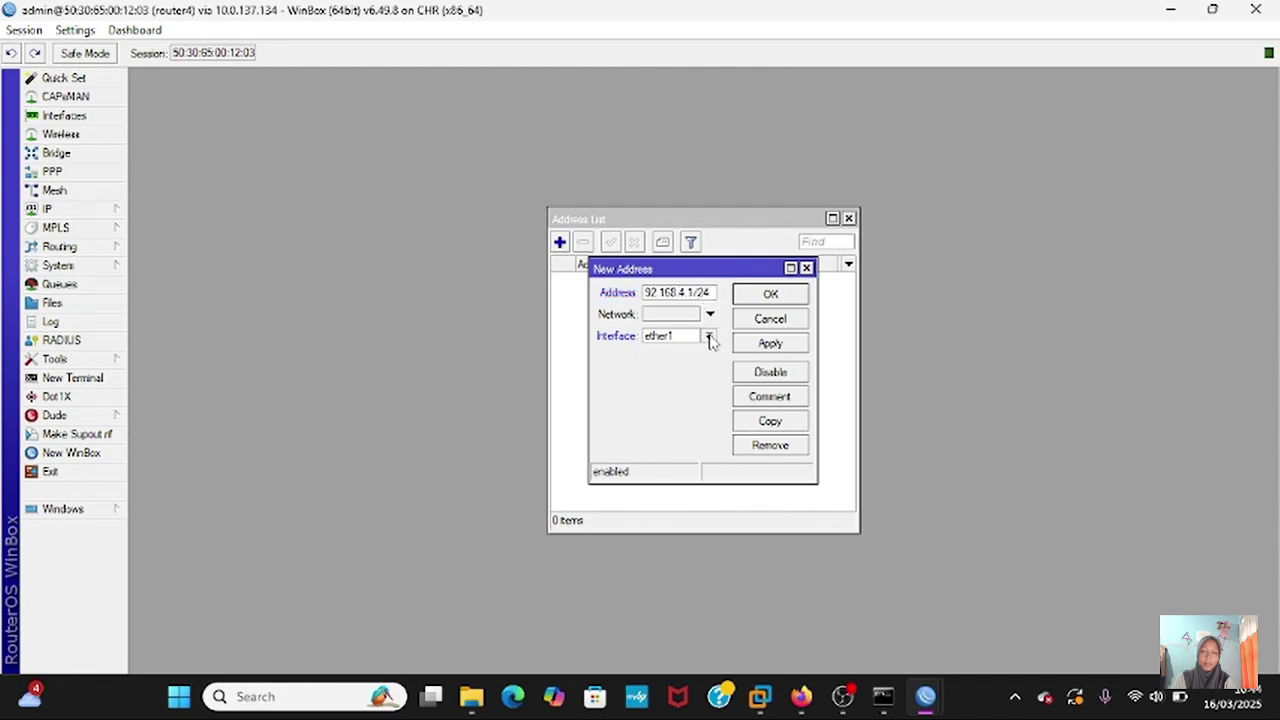
{"action": "left_click", "coordinate": [709, 336]}
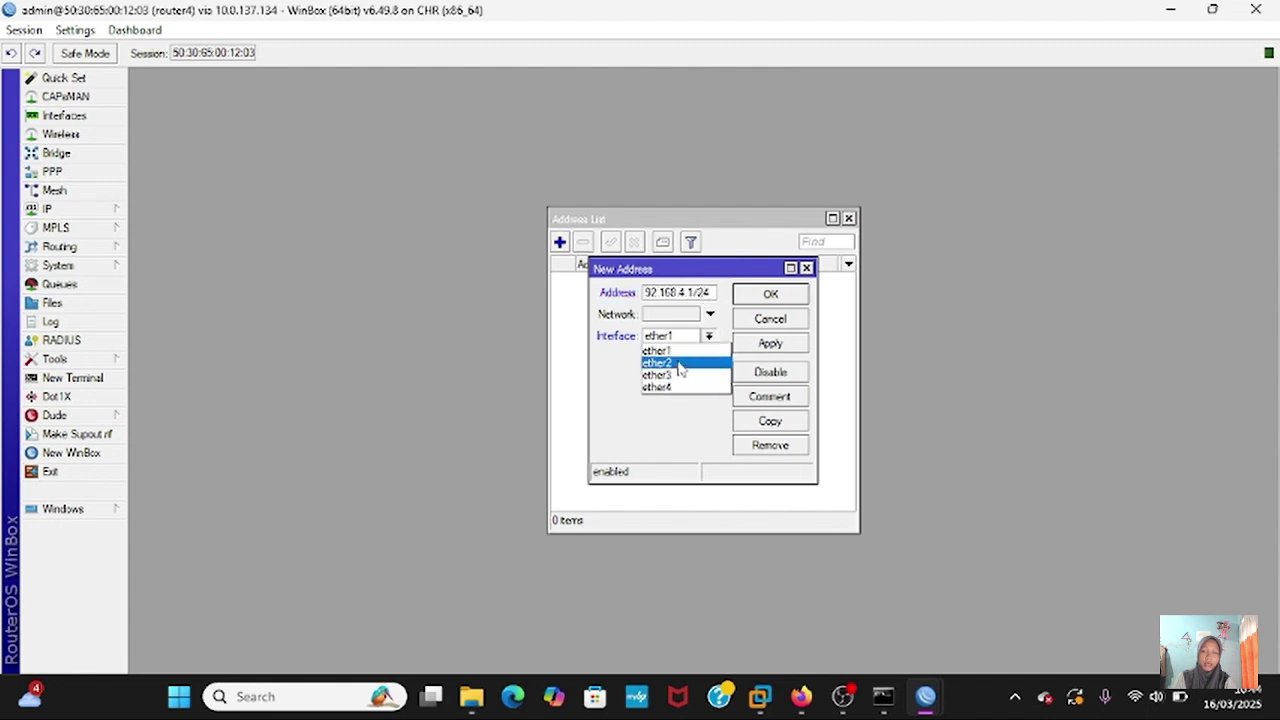
{"action": "left_click", "coordinate": [679, 366]}
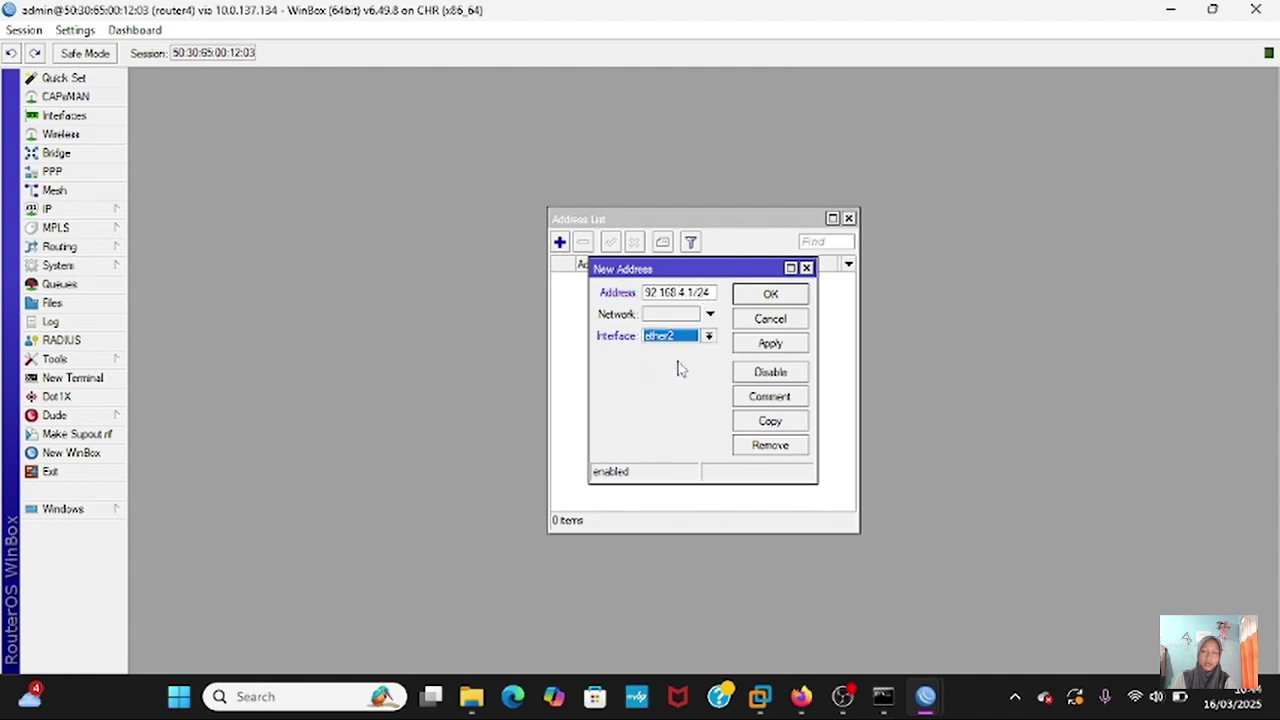
{"action": "left_click", "coordinate": [770, 344]}
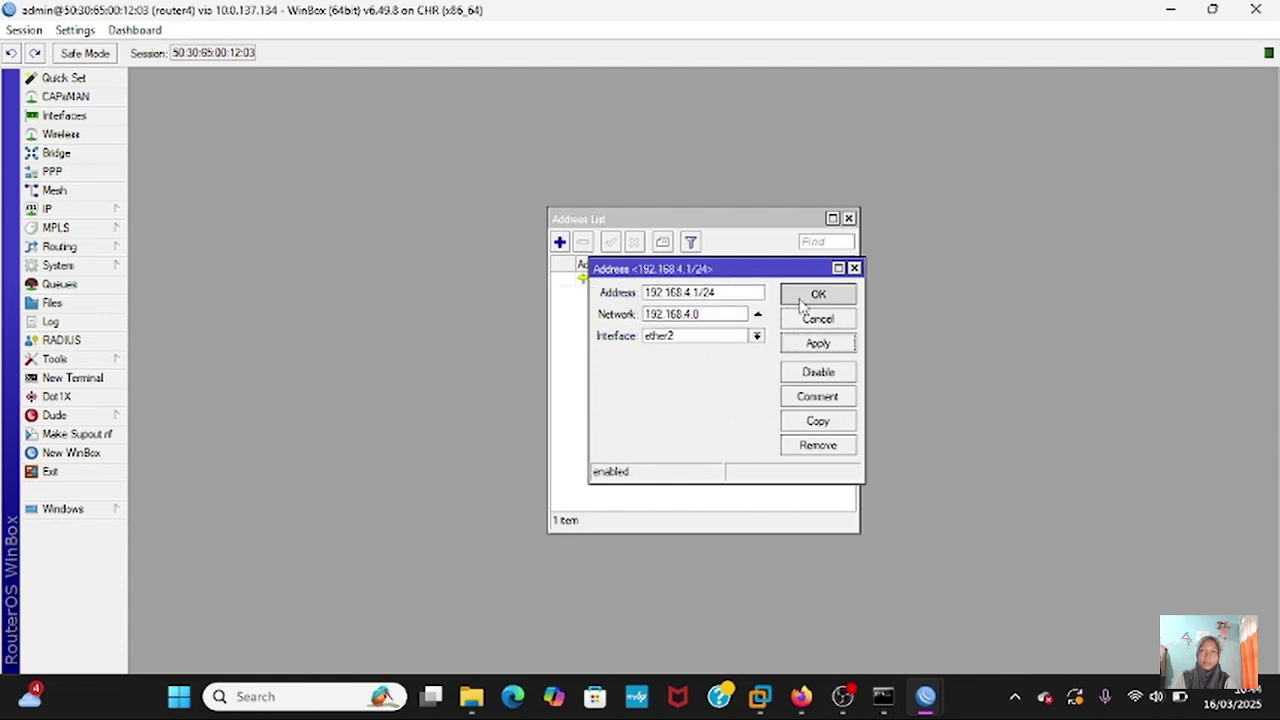
{"action": "left_click", "coordinate": [812, 296]}
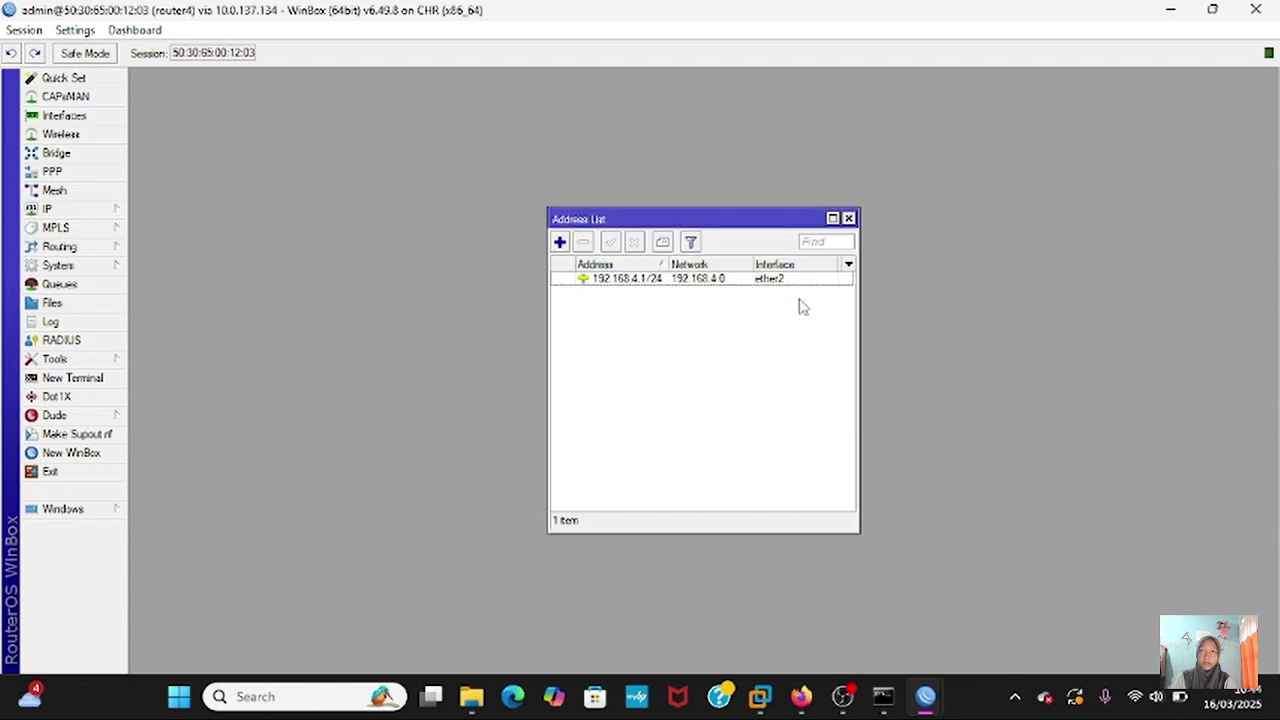
- Add a second router4 address, 10.30.30.2/24 on ether1
{"action": "left_click", "coordinate": [560, 243]}
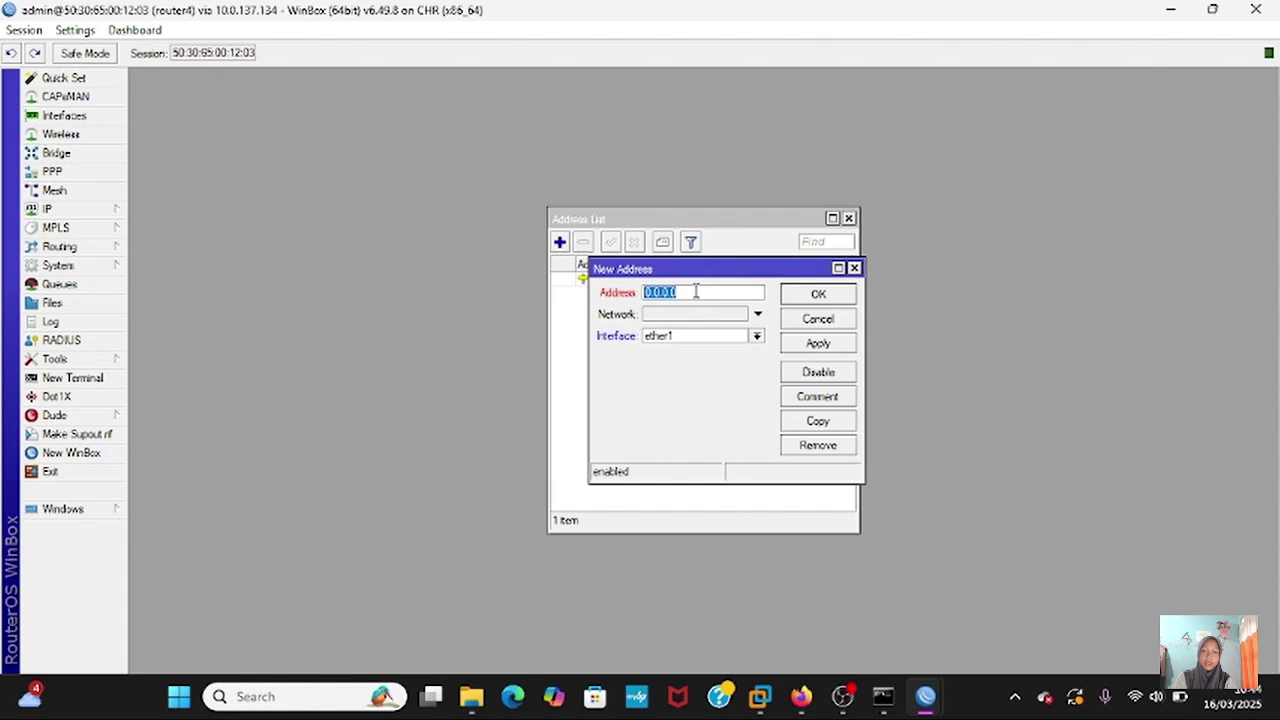
{"action": "type", "text": "10.30.30.2"}
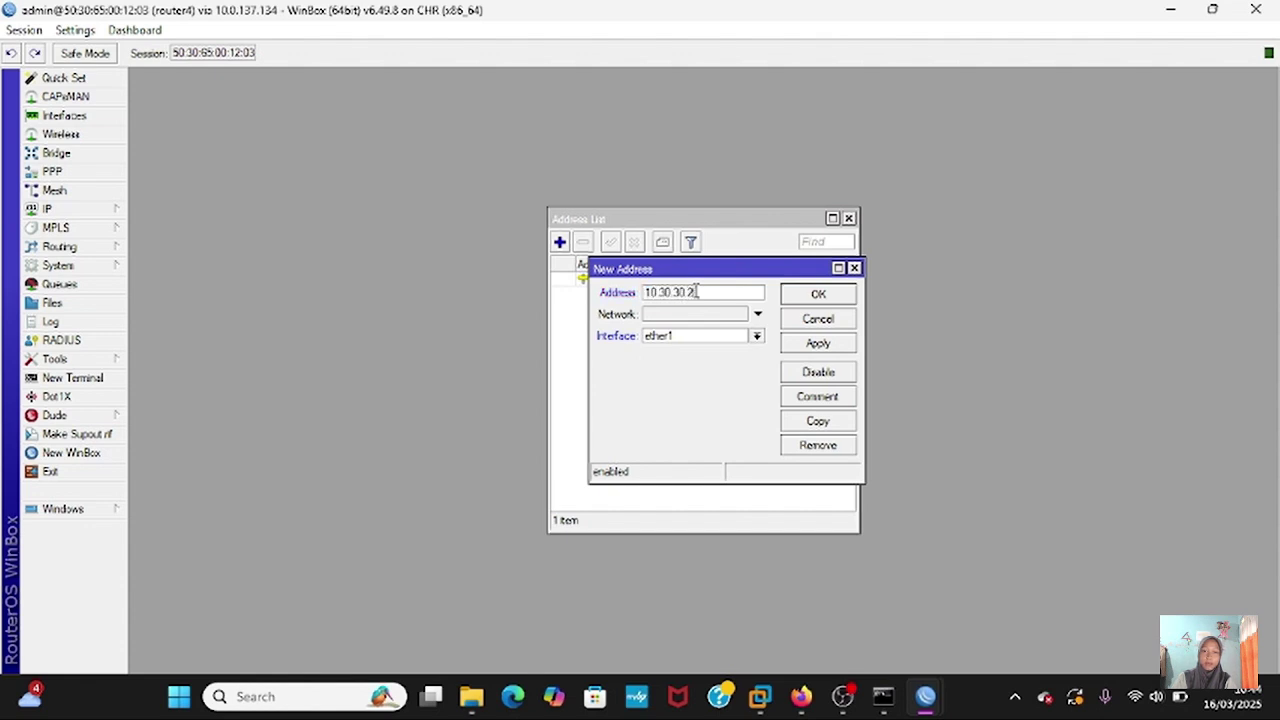
{"action": "type", "text": "/24"}
{"action": "left_click", "coordinate": [806, 346]}
{"action": "left_click", "coordinate": [845, 294]}
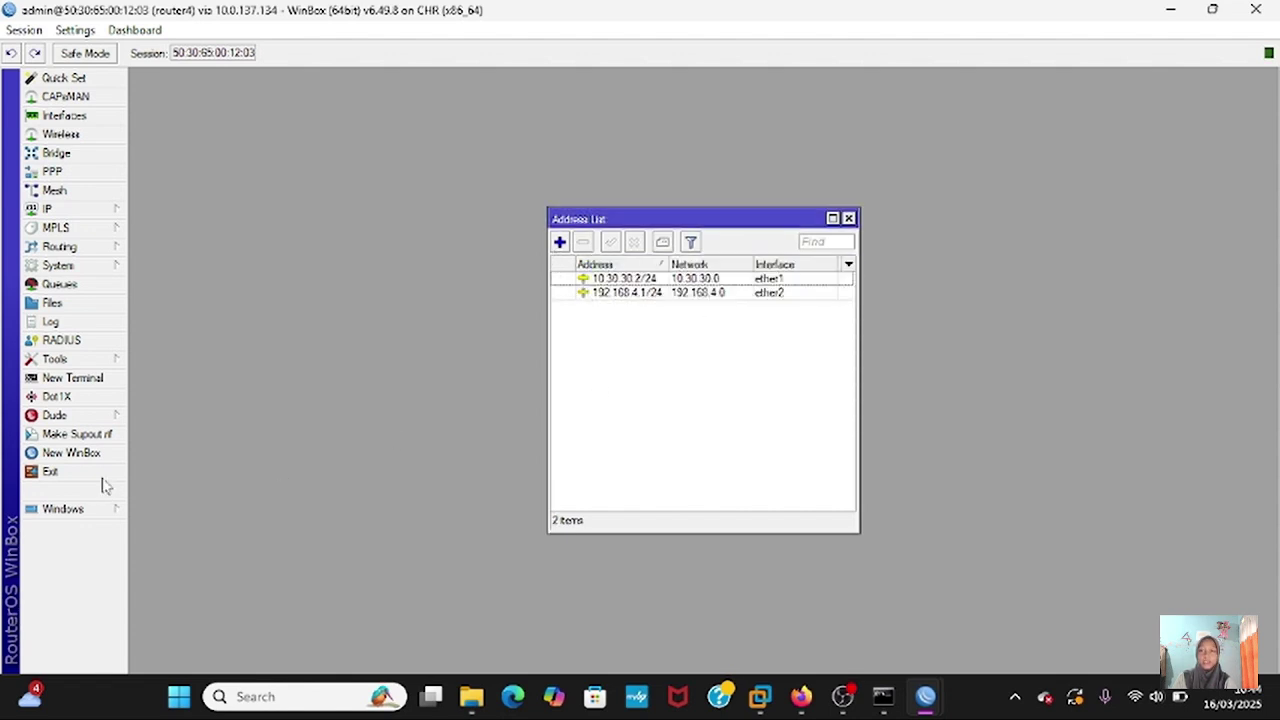
- Open a terminal on router4 and ping 10.30.30.1, getting three replies
{"action": "left_click", "coordinate": [95, 384]}
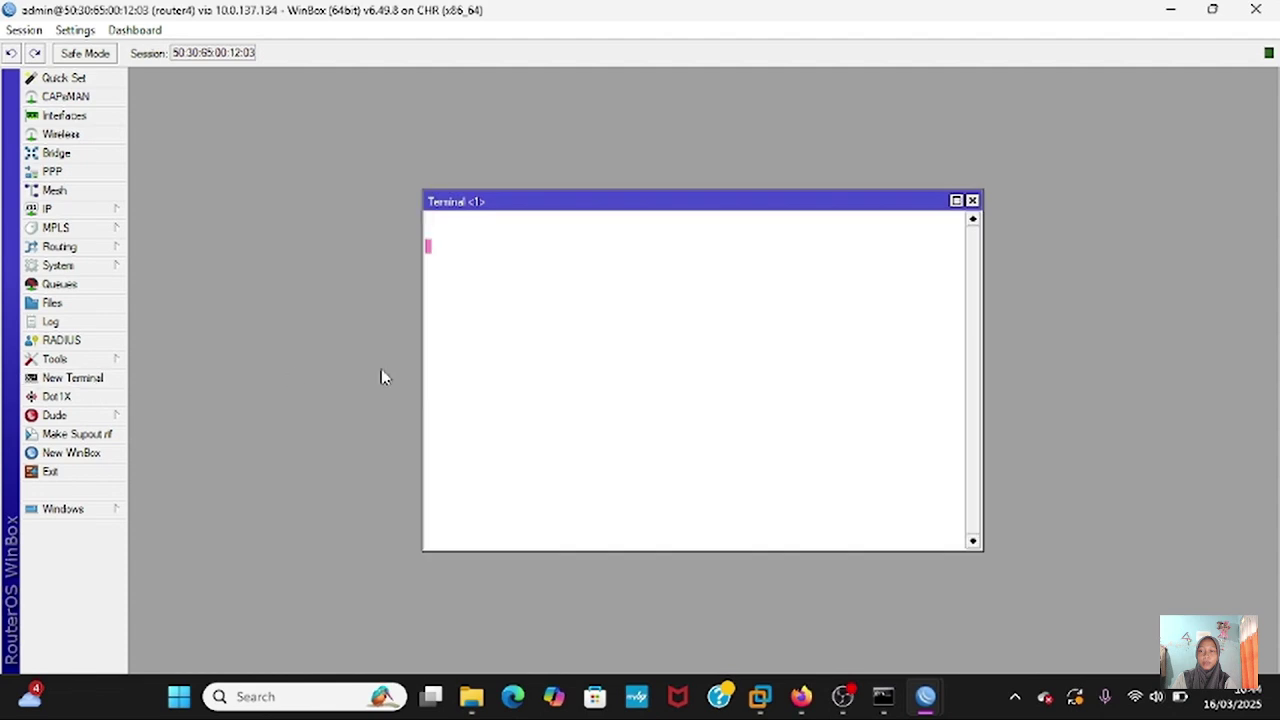
{"action": "key", "text": "Return"}
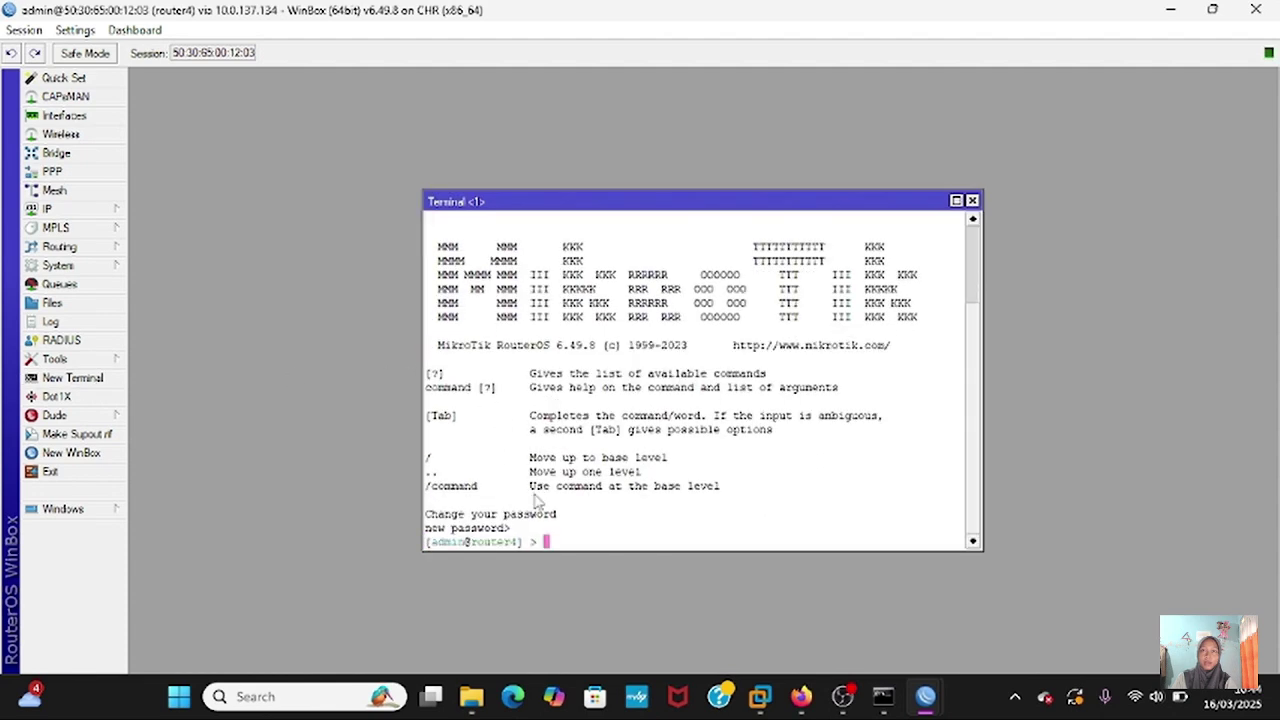
{"action": "type", "text": "ping 10.30.30.1"}
{"action": "key", "text": "Return"}
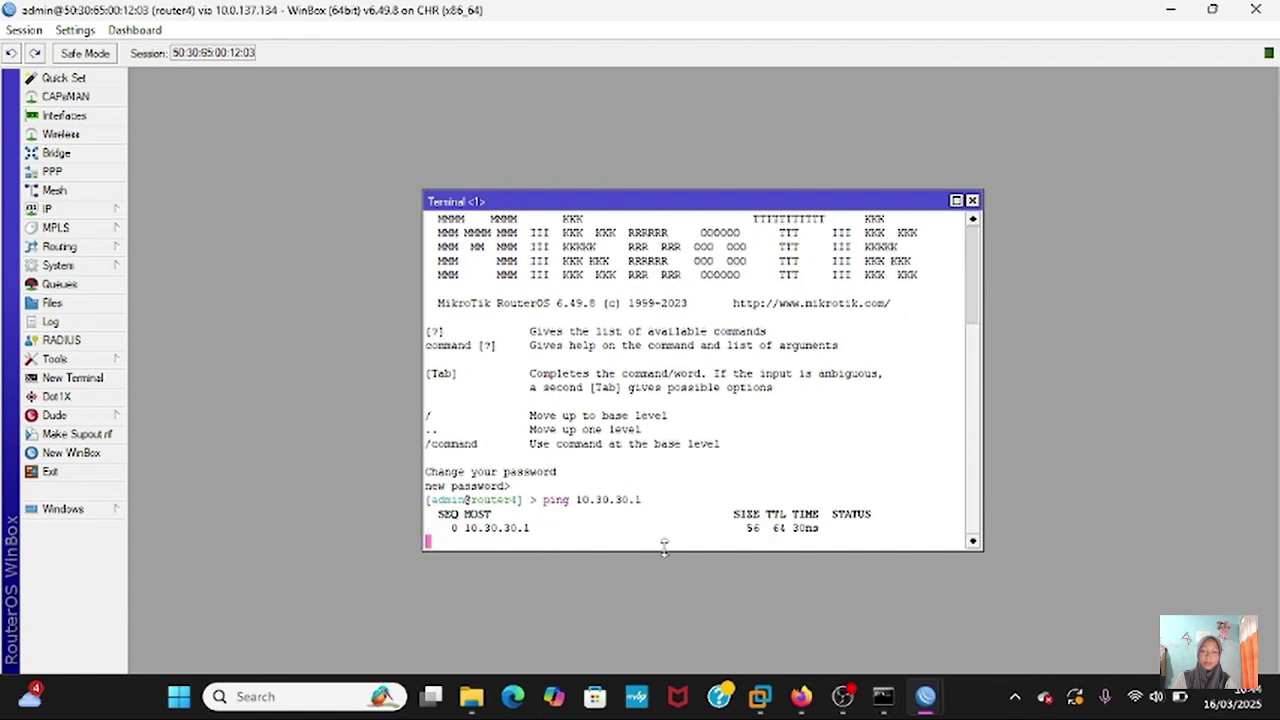
{"action": "key", "text": "ctrl+c"}
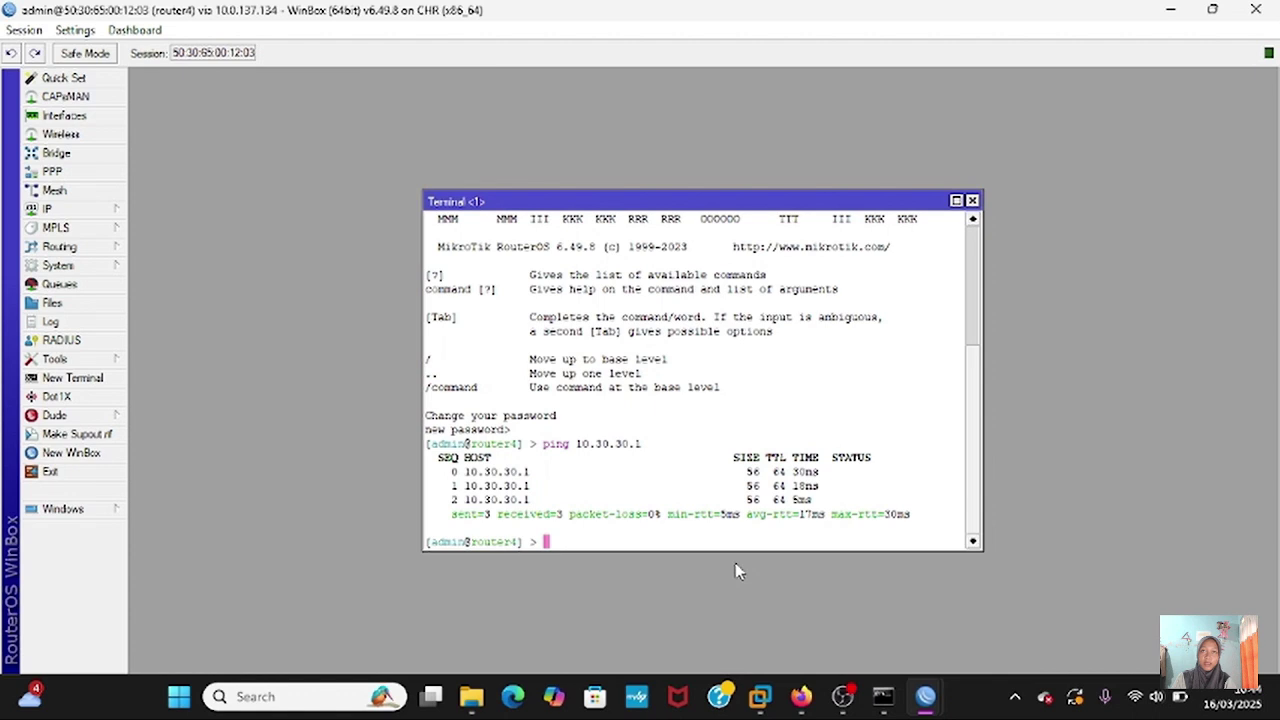
- Ping 192.168.4.2 from router4, which fails with 100% packet loss
{"action": "type", "text": "ping 192"}
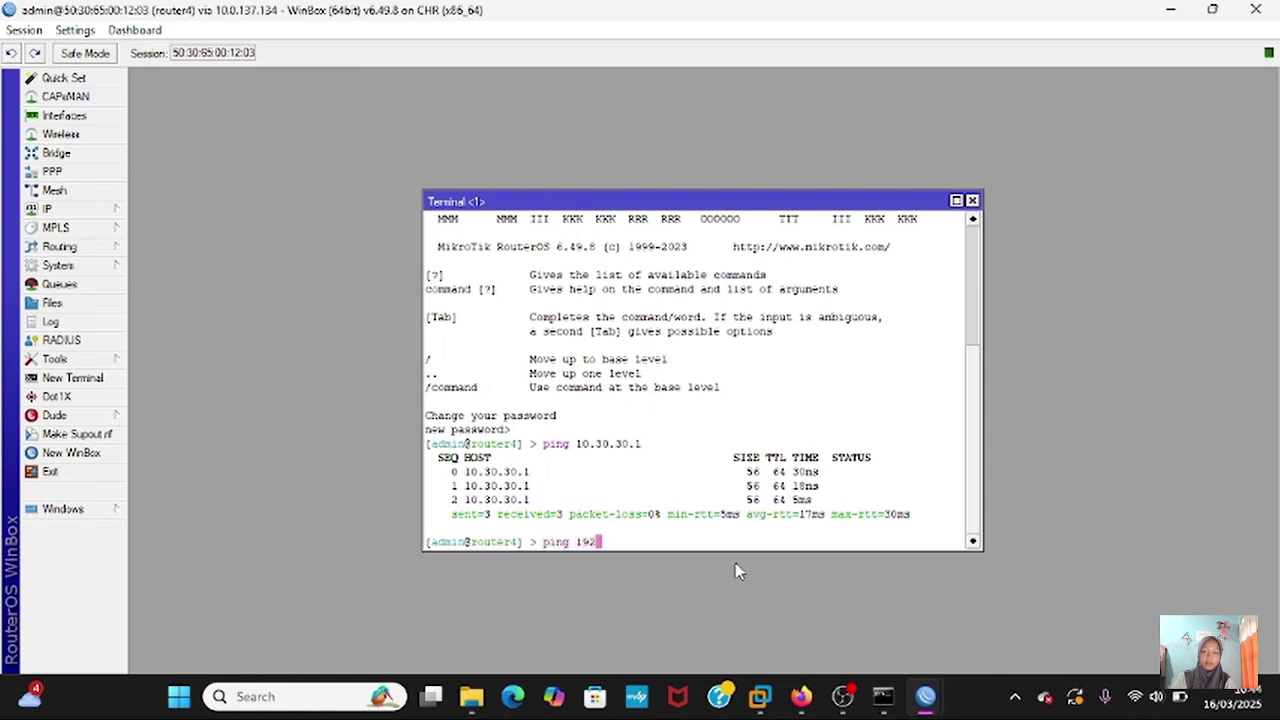
{"action": "type", "text": ".168.4.2"}
{"action": "key", "text": "Return"}
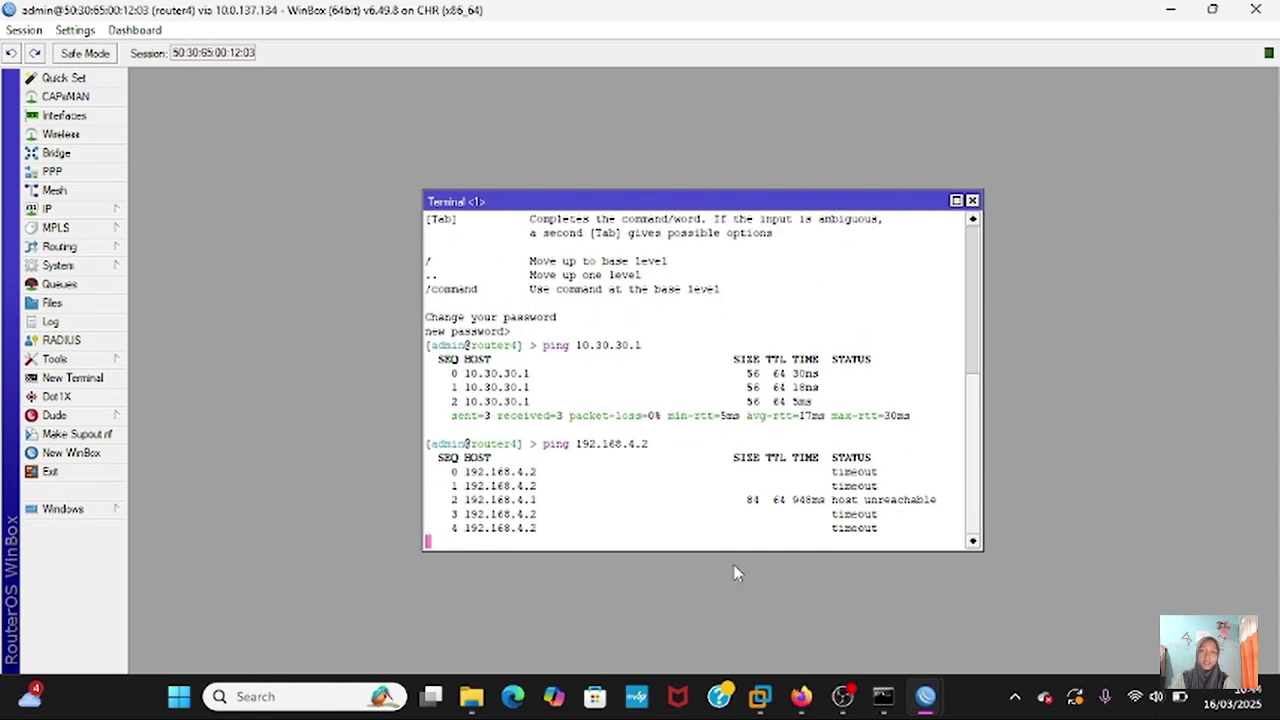
{"action": "key", "text": "ctrl+c"}
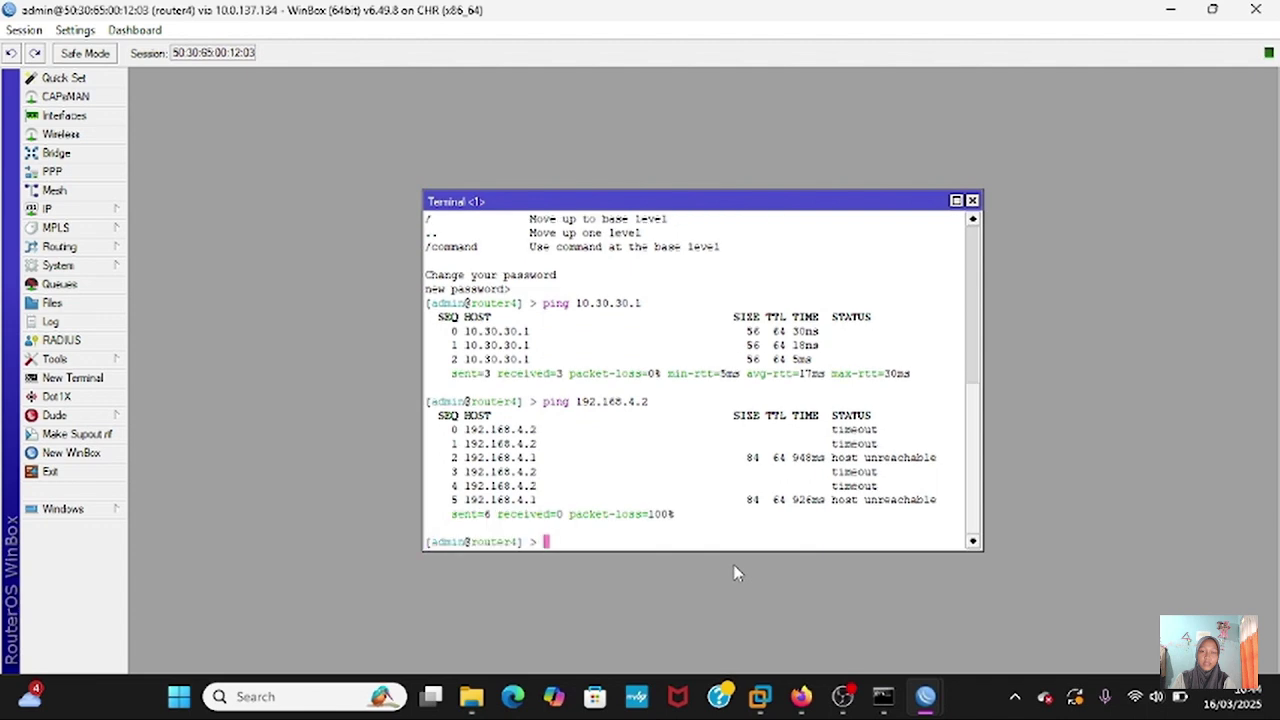
- Open VPC4's console in PNETLab and display its current IP settings with show ip
{"action": "left_click", "coordinate": [802, 697]}
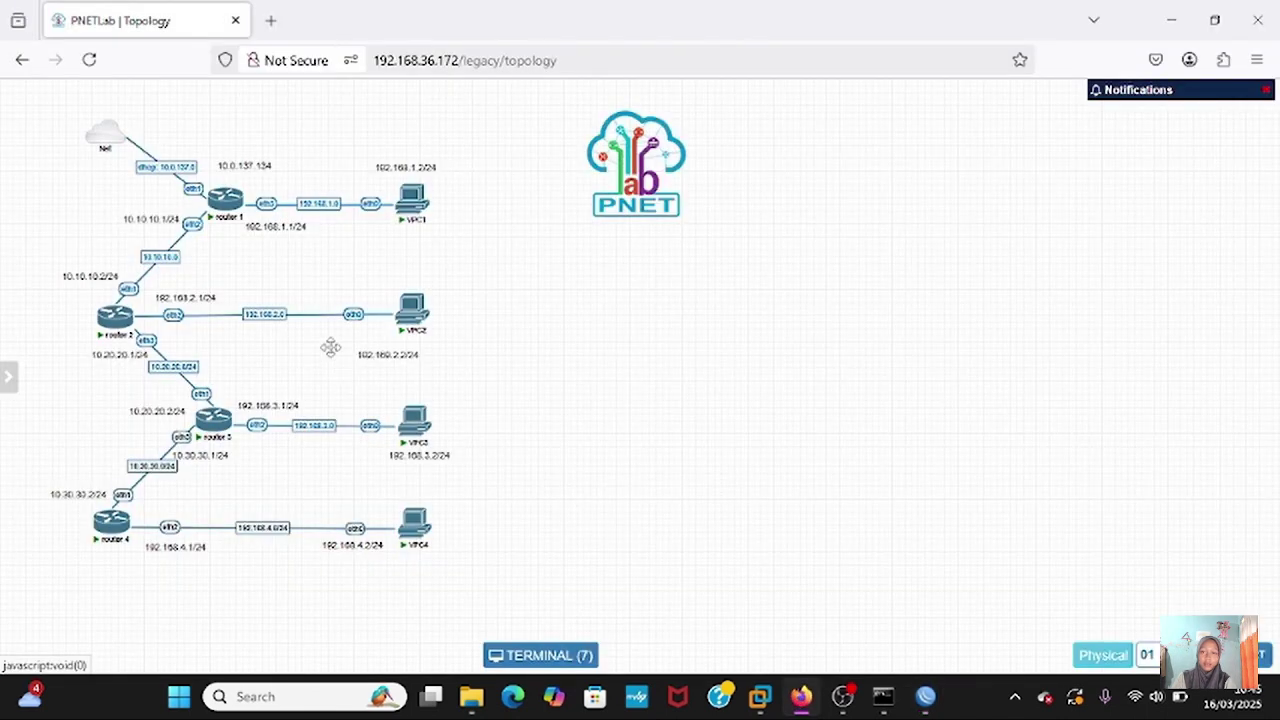
{"action": "left_click", "coordinate": [413, 531]}
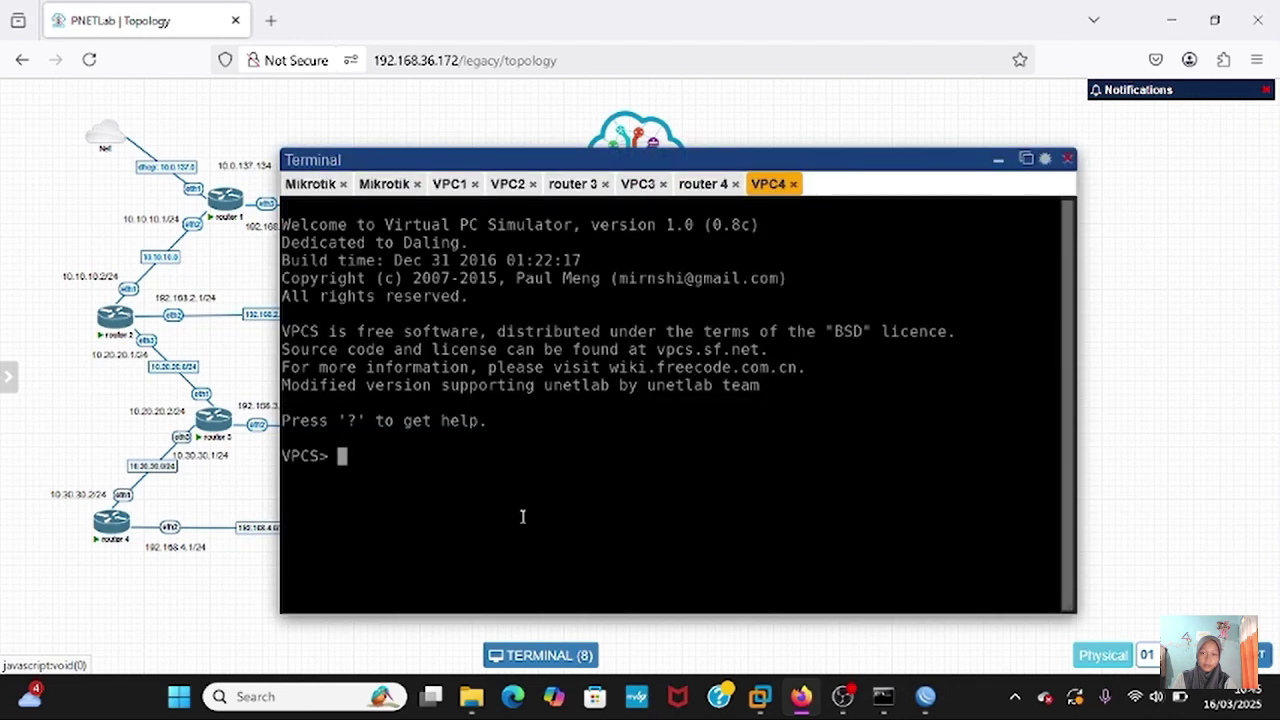
{"action": "type", "text": "show ip"}
{"action": "key", "text": "Return"}
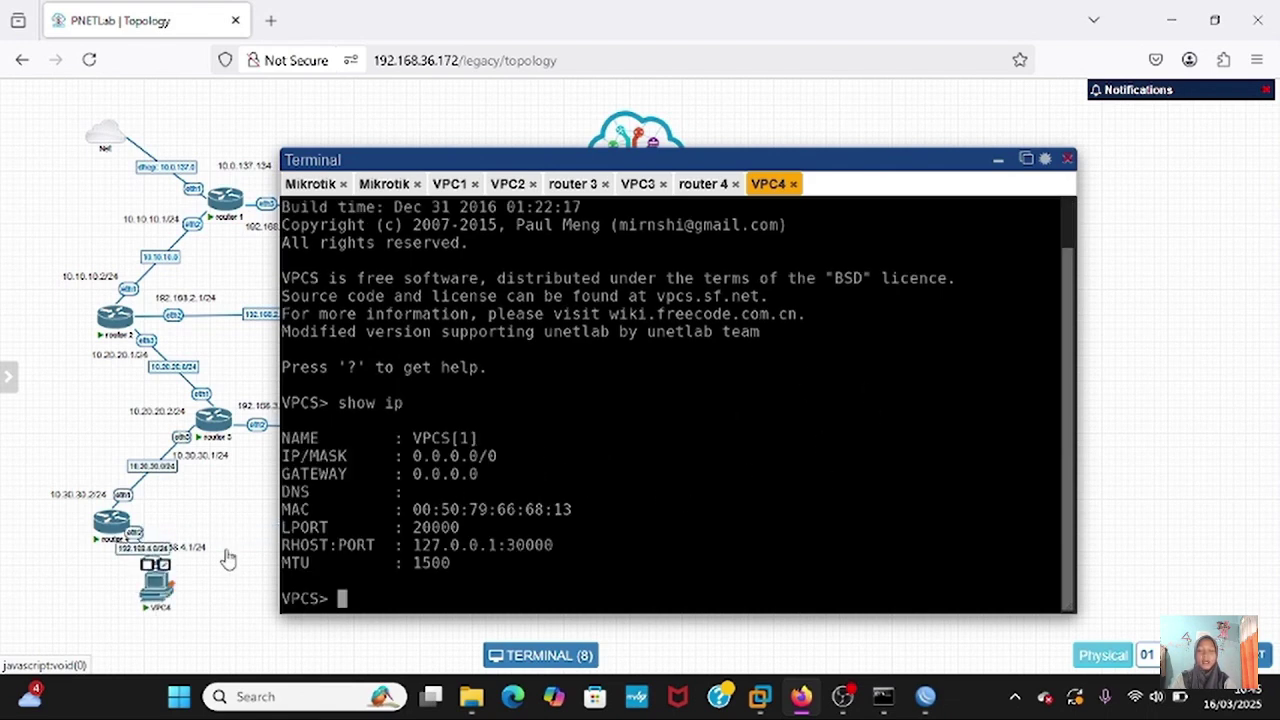
- Set VPC4 to 192.168.4.2/24 with gateway 192.168.4.1, verify it, and hide the console
{"action": "type", "text": "ip 1"}
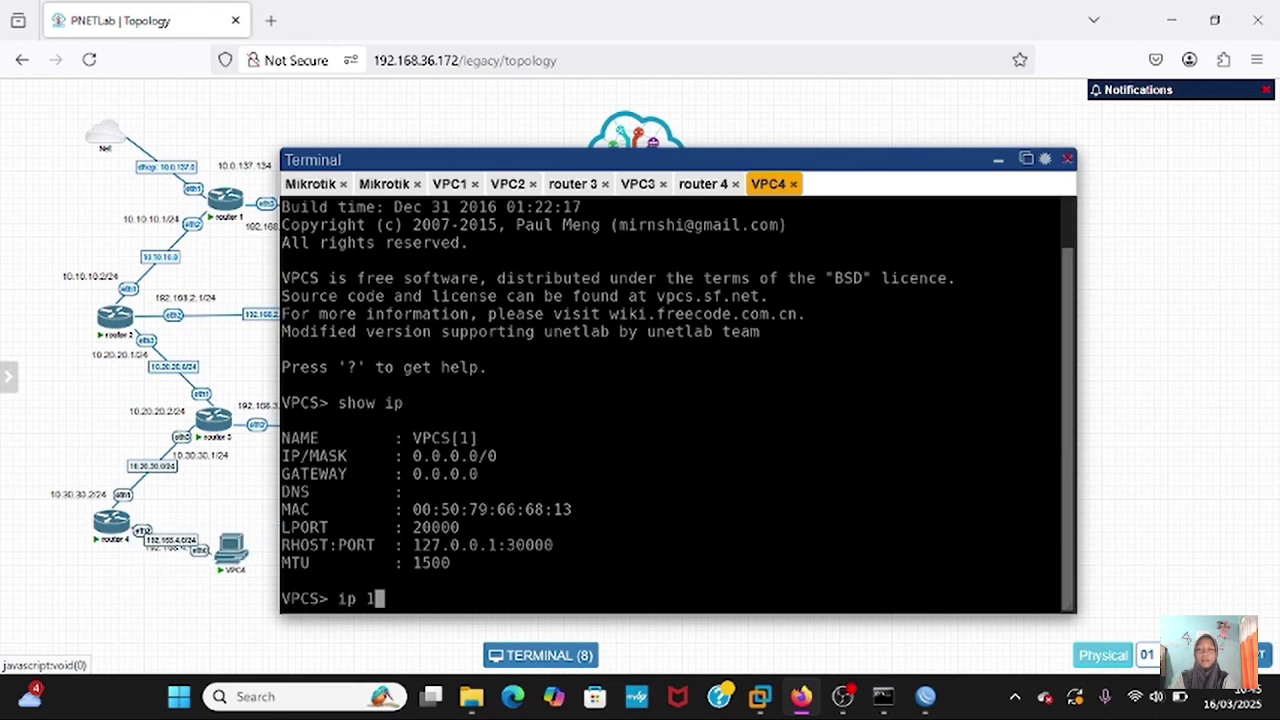
{"action": "type", "text": "92.168.4.2/"}
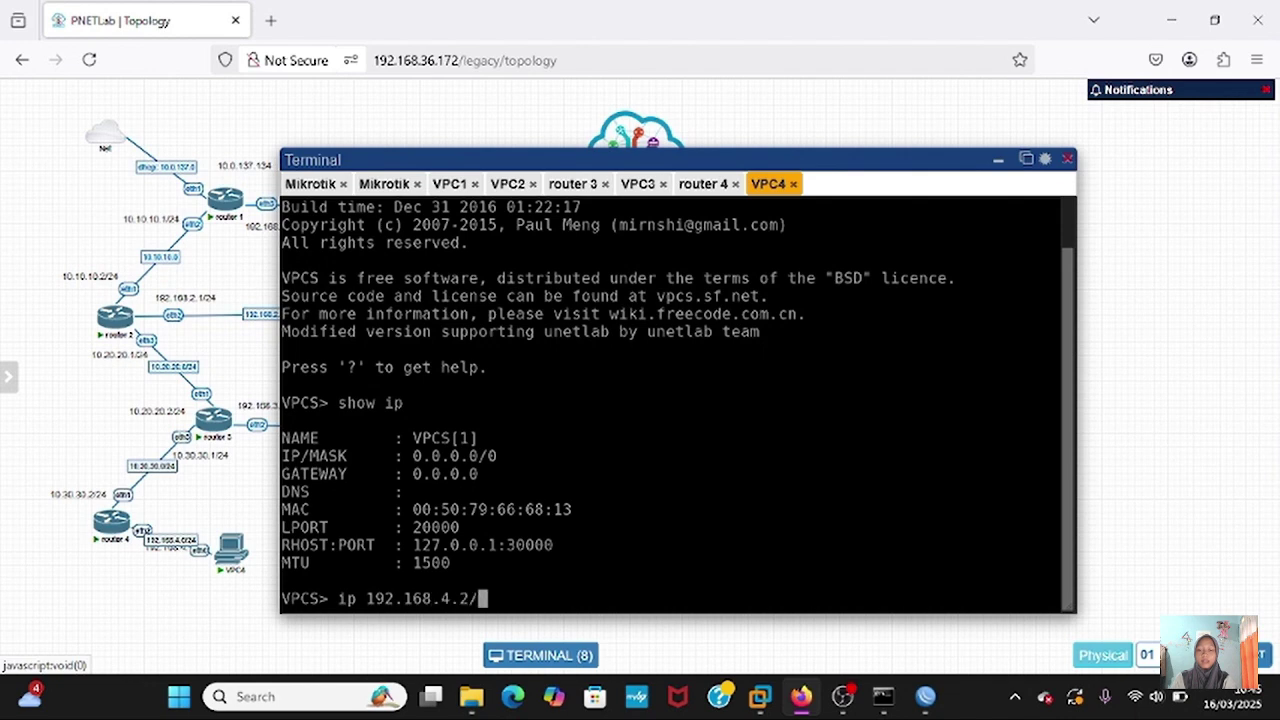
{"action": "type", "text": "24 192.168"}
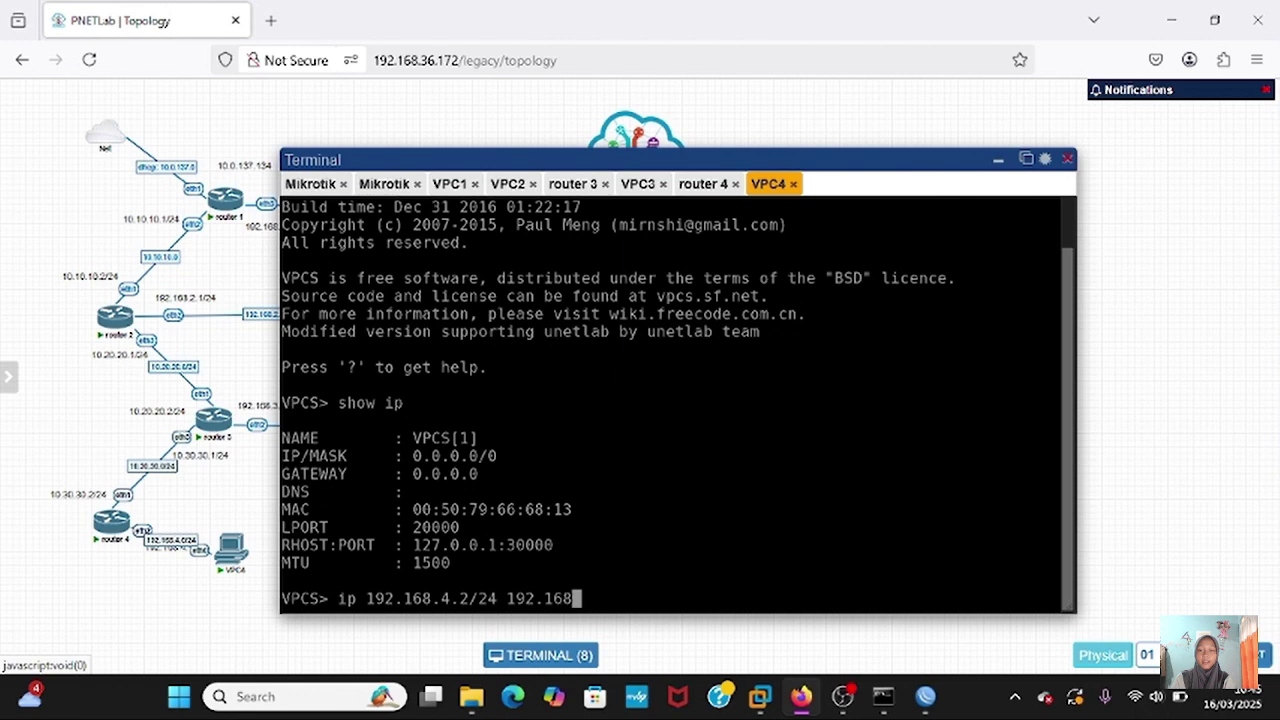
{"action": "type", "text": ".4.1/24"}
{"action": "key", "text": "Return"}
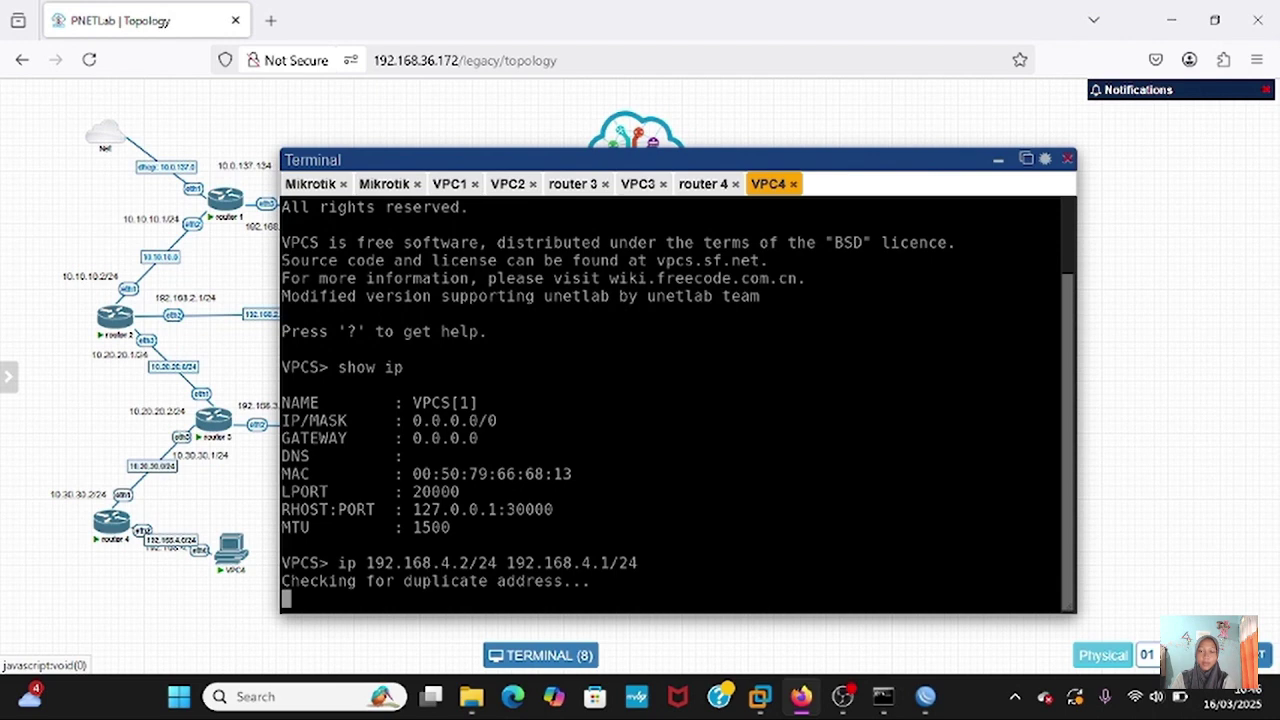
{"action": "type", "text": "sho"}
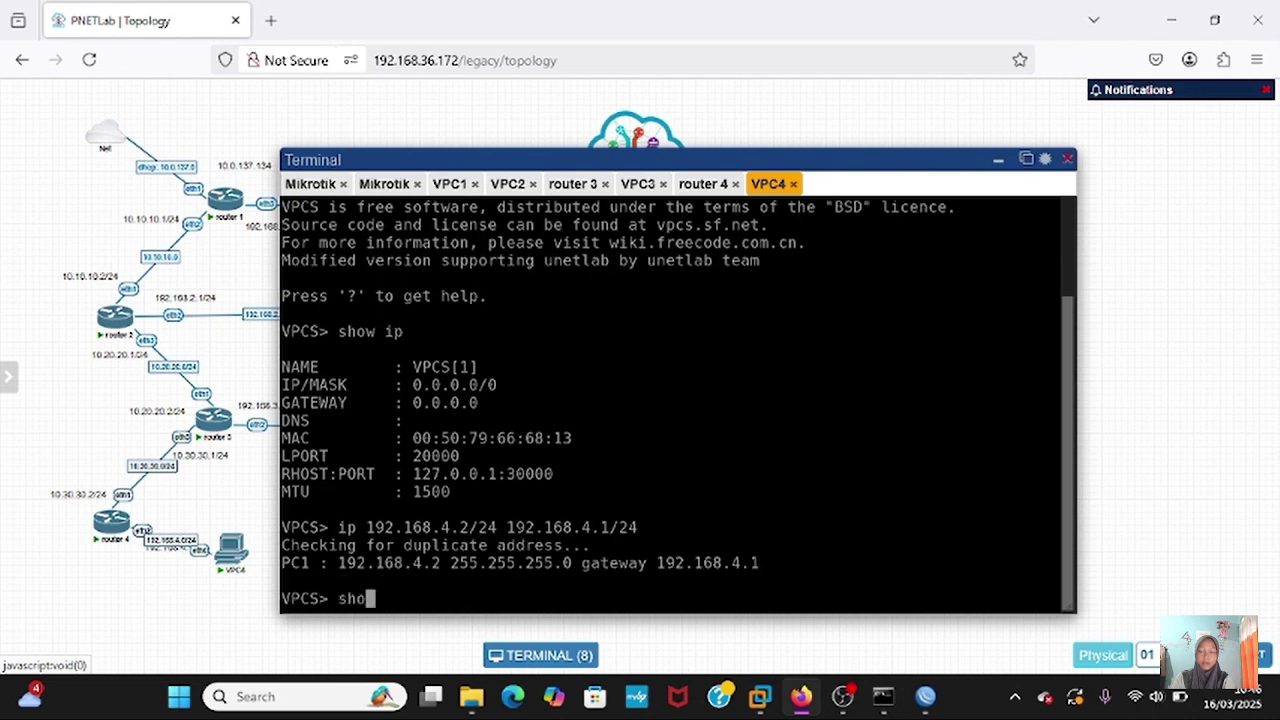
{"action": "type", "text": "w ip"}
{"action": "key", "text": "Return"}
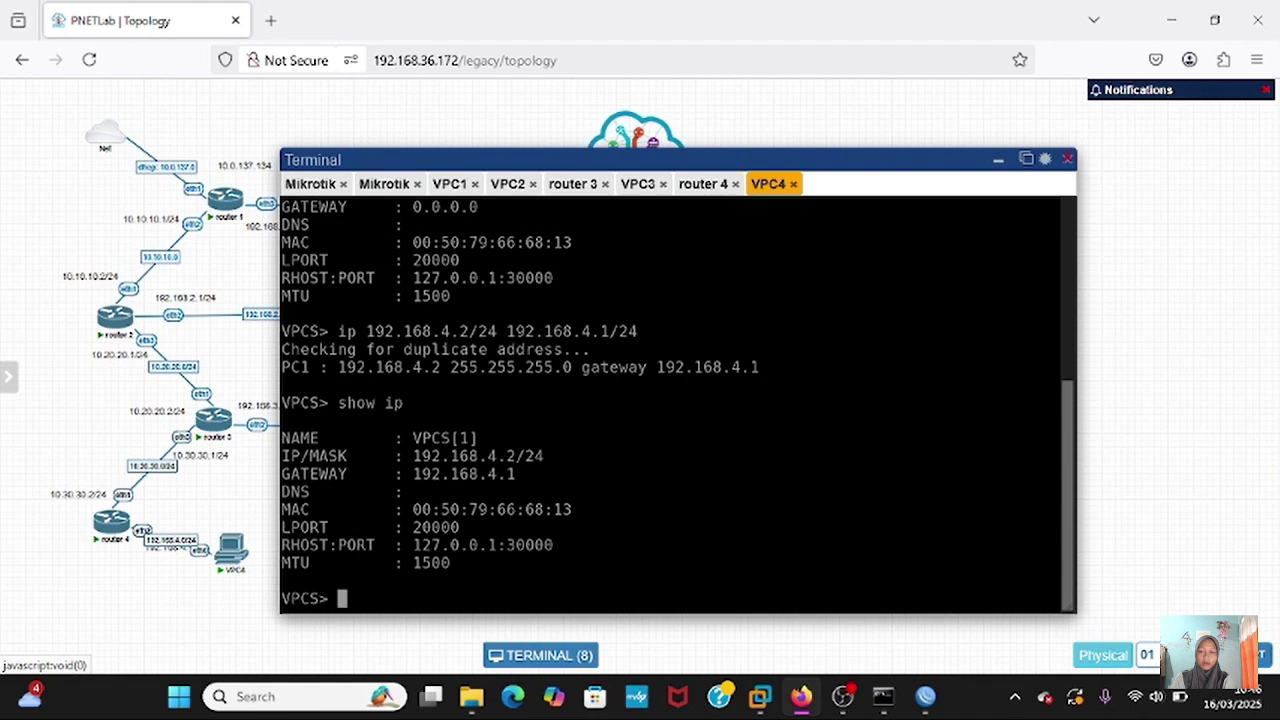
{"action": "left_click", "coordinate": [927, 660]}
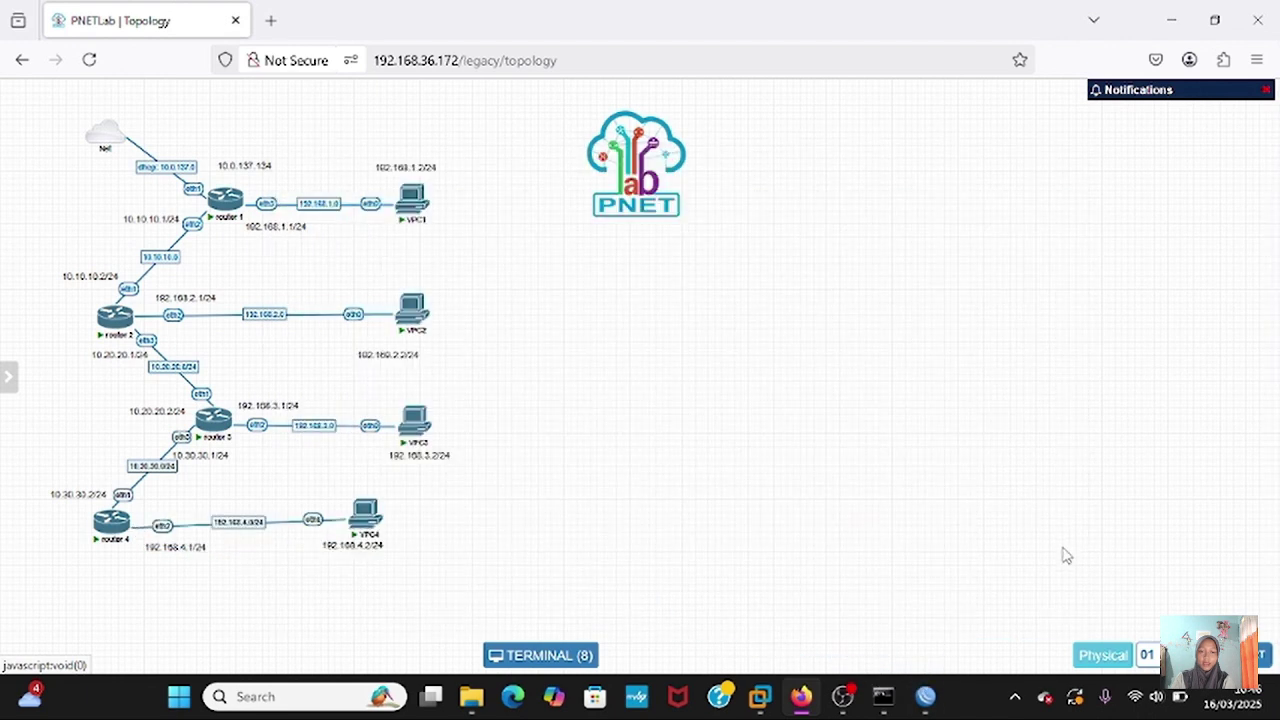
- Ping 192.168.4.2 again from router4's terminal, getting 3 replies with 0% loss
{"action": "mouse_move", "coordinate": [920, 692]}
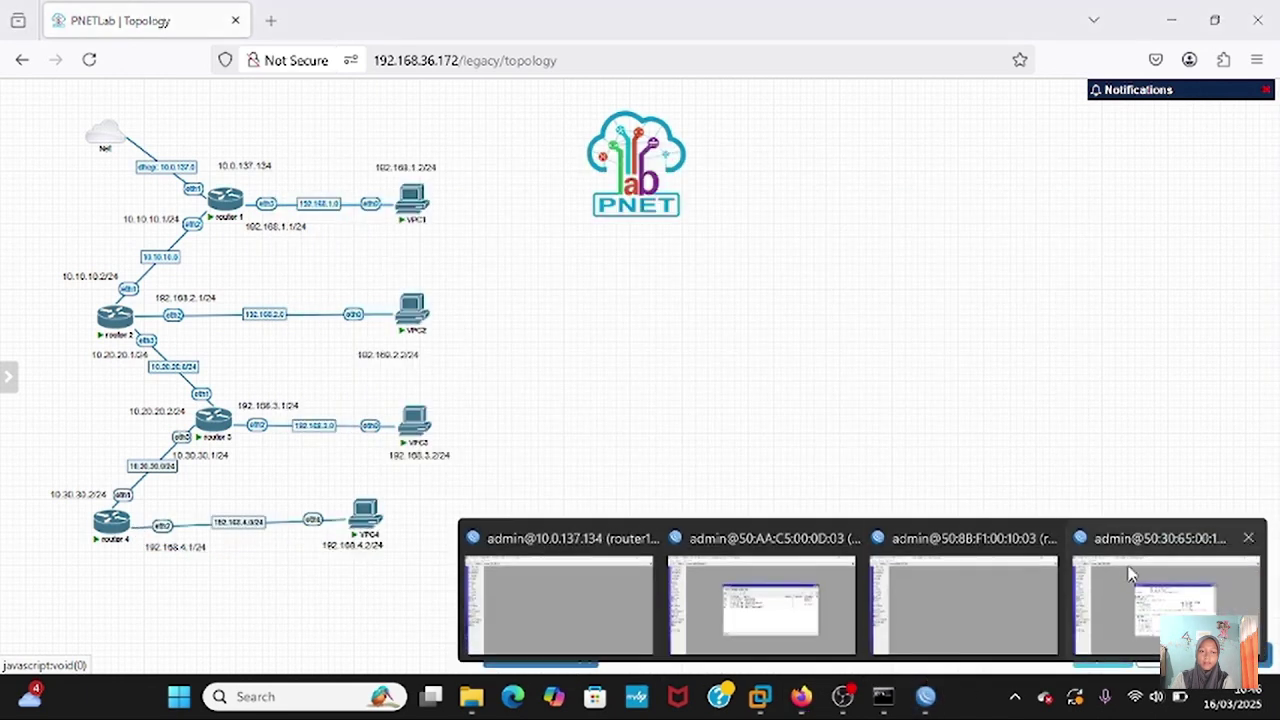
{"action": "left_click", "coordinate": [1128, 640]}
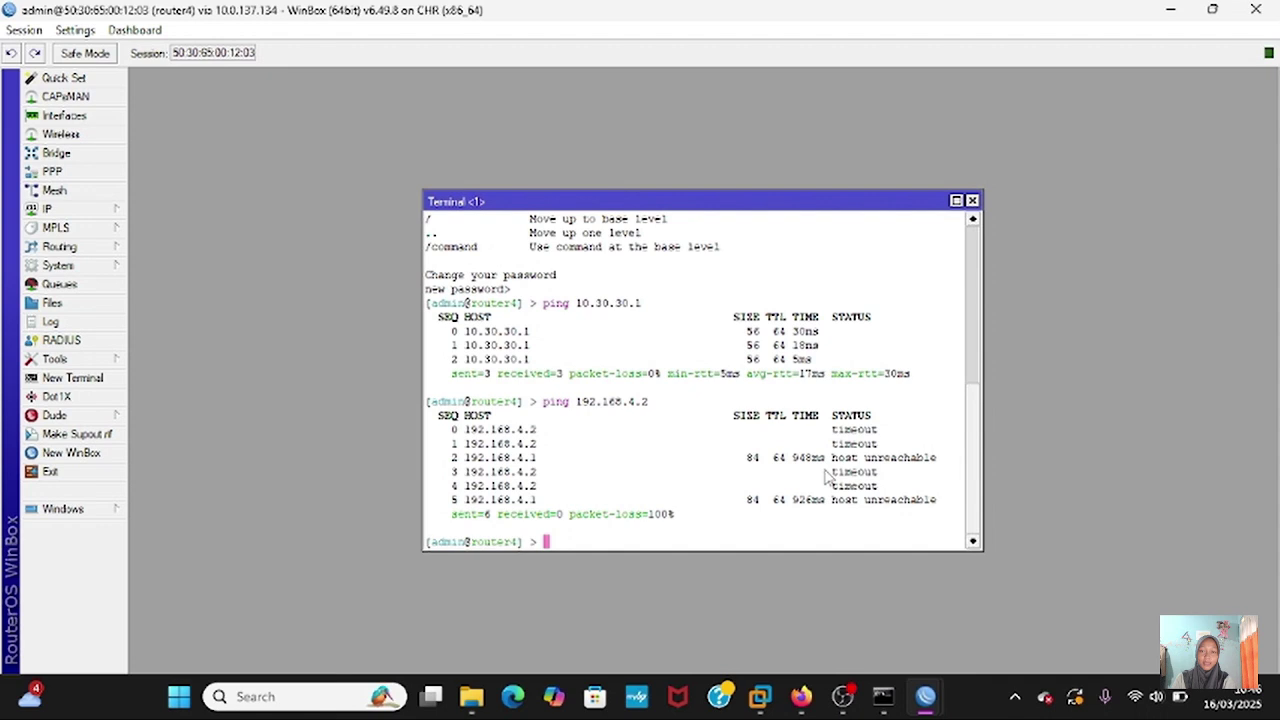
{"action": "key", "text": "Up"}
{"action": "key", "text": "Up"}
{"action": "key", "text": "Up"}
{"action": "key", "text": "Up"}
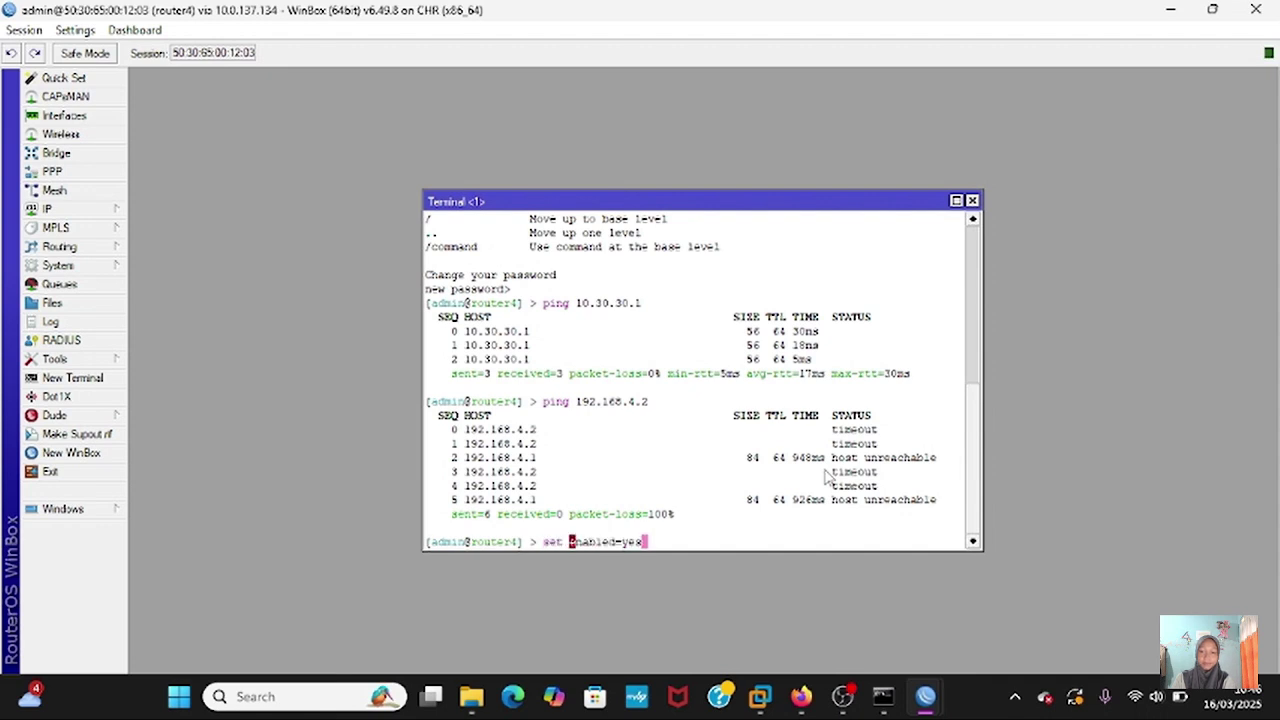
{"action": "key", "text": "BackSpace"}
{"action": "key", "text": "BackSpace"}
{"action": "key", "text": "BackSpace"}
{"action": "key", "text": "BackSpace"}
{"action": "key", "text": "BackSpace"}
{"action": "key", "text": "BackSpace"}
{"action": "key", "text": "BackSpace"}
{"action": "key", "text": "BackSpace"}
{"action": "key", "text": "BackSpace"}
{"action": "key", "text": "BackSpace"}
{"action": "key", "text": "BackSpace"}
{"action": "key", "text": "BackSpace"}
{"action": "key", "text": "BackSpace"}
{"action": "key", "text": "BackSpace"}
{"action": "key", "text": "BackSpace"}
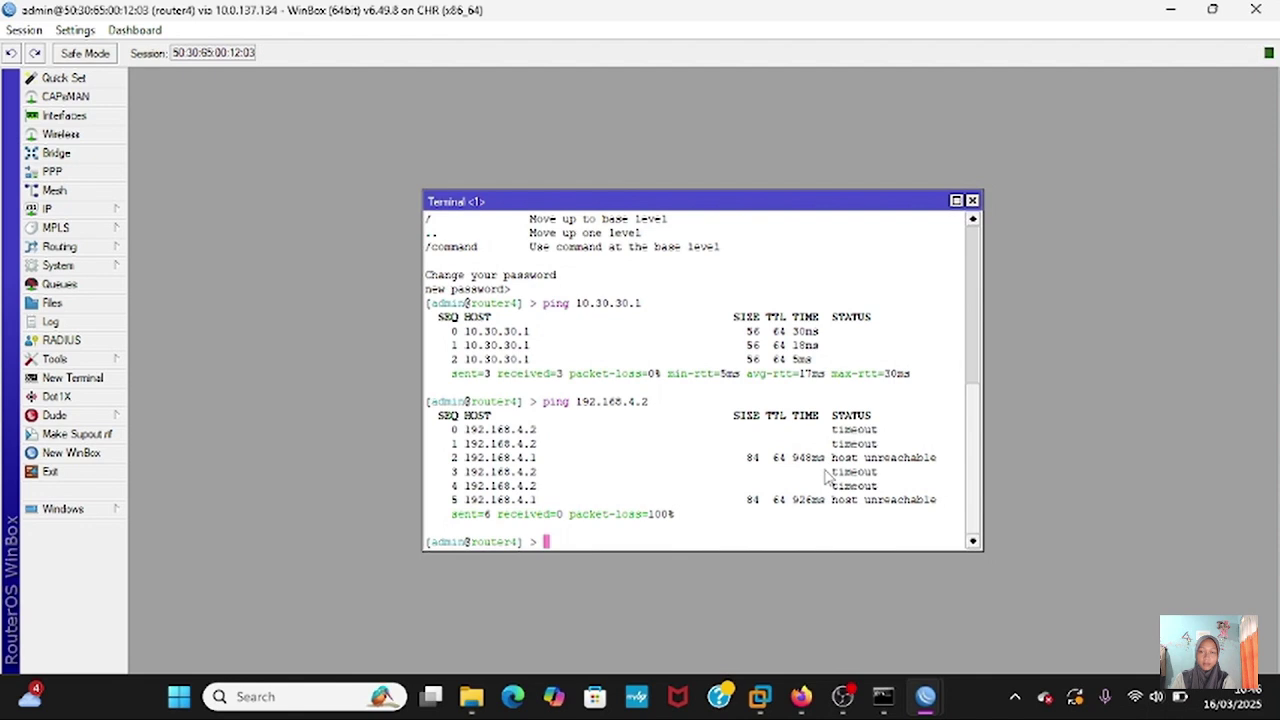
{"action": "type", "text": "ping 192.168"}
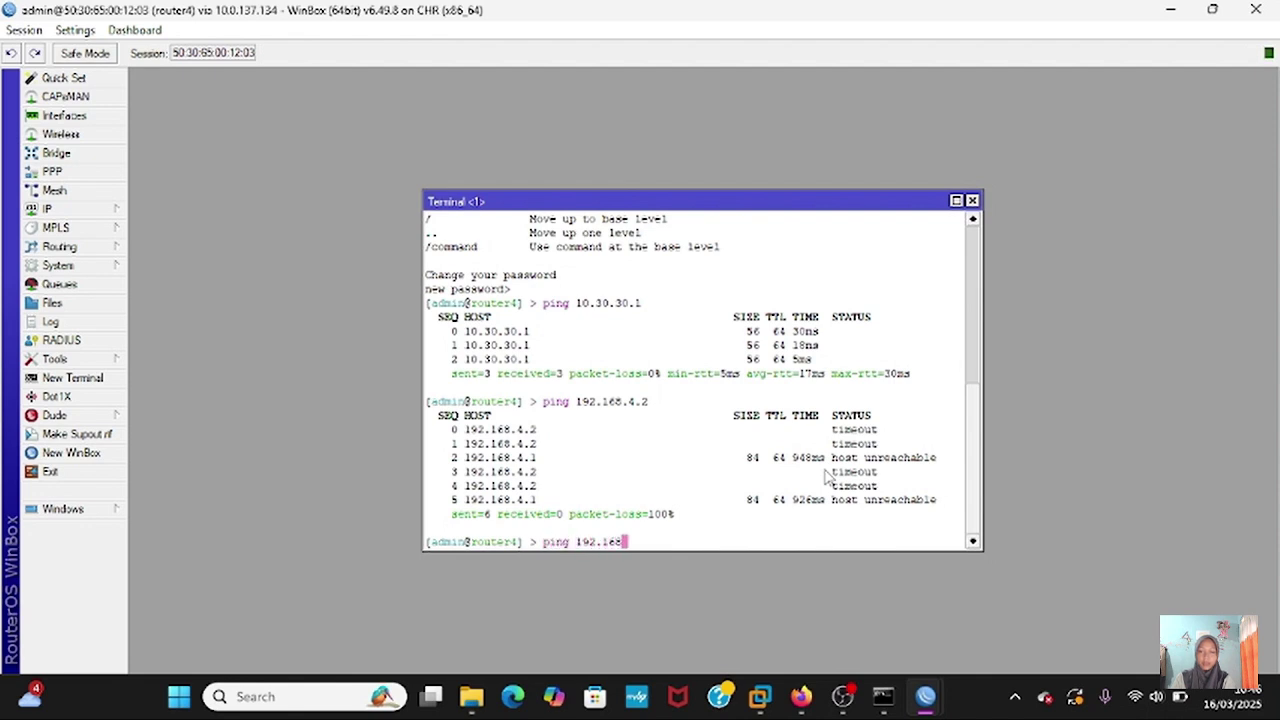
{"action": "type", "text": ".4.2"}
{"action": "key", "text": "Return"}
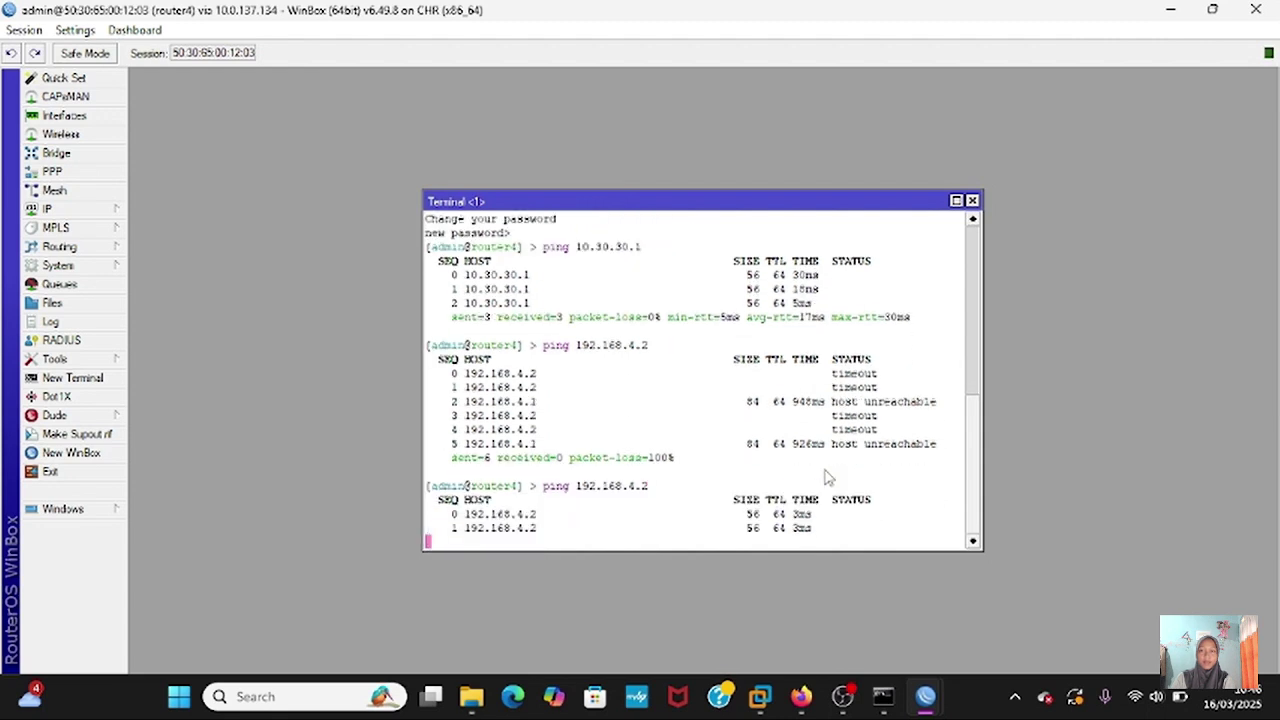
{"action": "key", "text": "ctrl+c"}
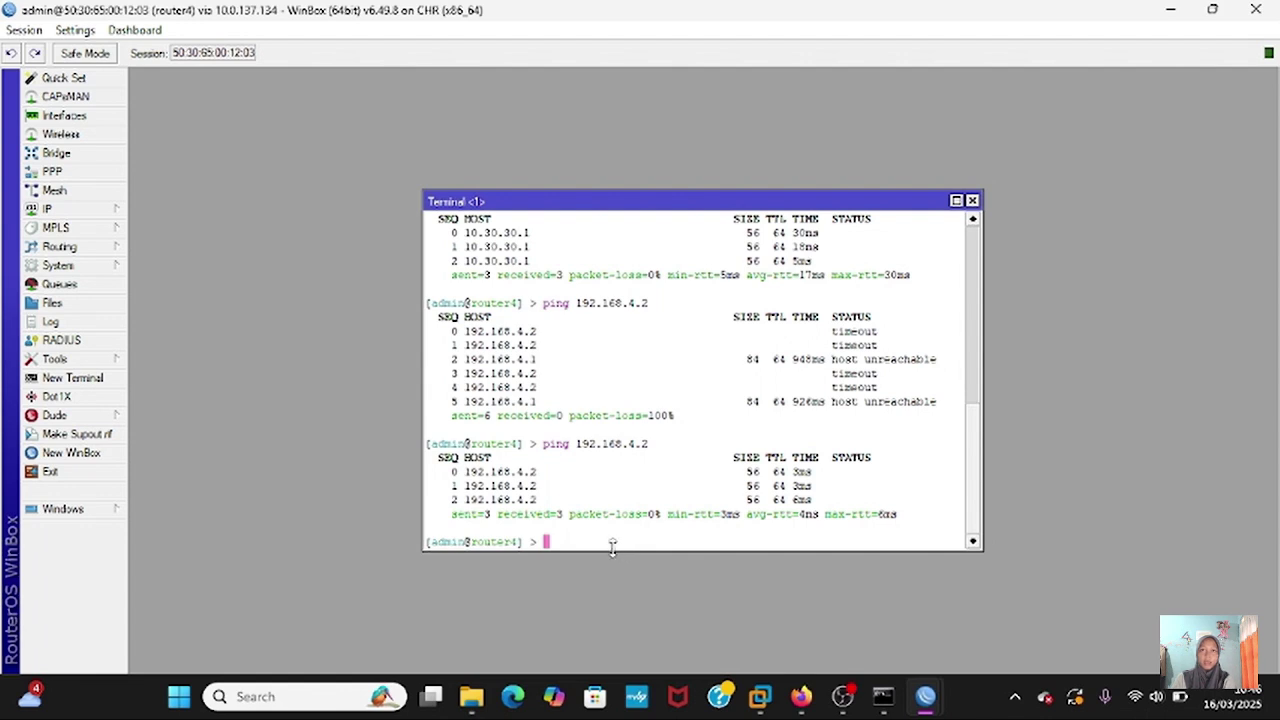
- Close router4's Terminal and Address List windows
{"action": "left_click", "coordinate": [972, 201]}
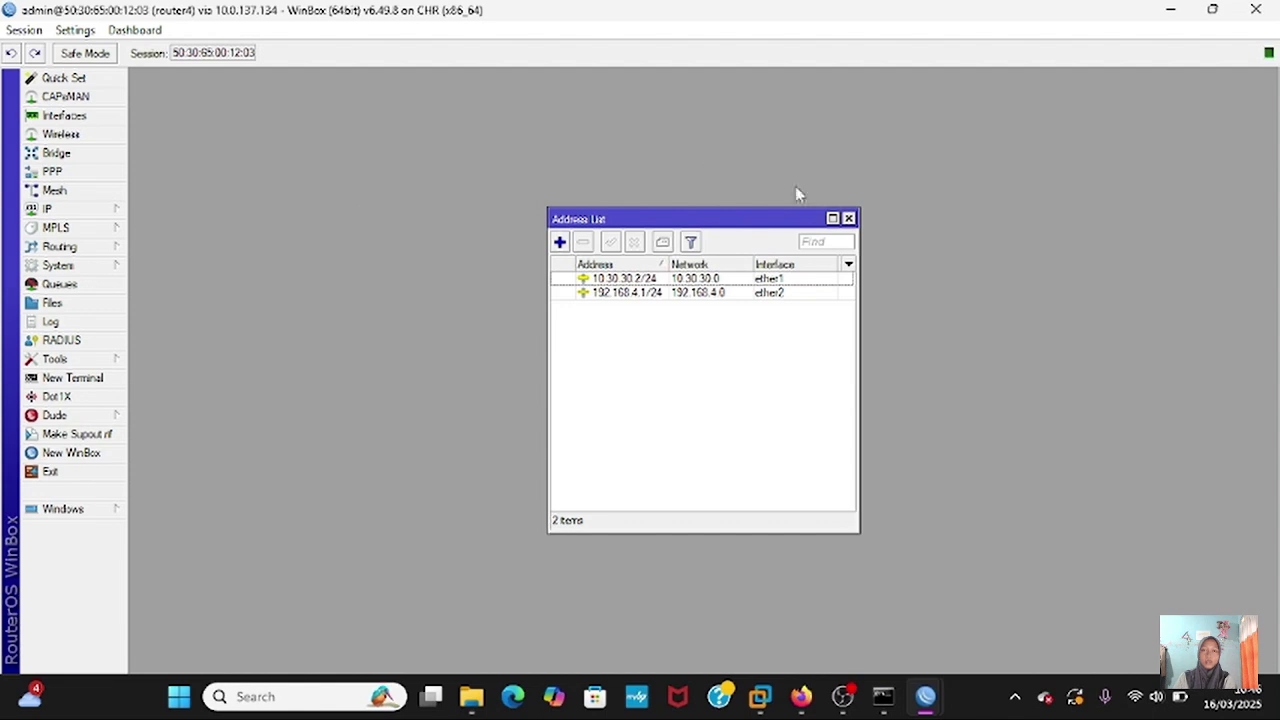
{"action": "left_click", "coordinate": [849, 218]}
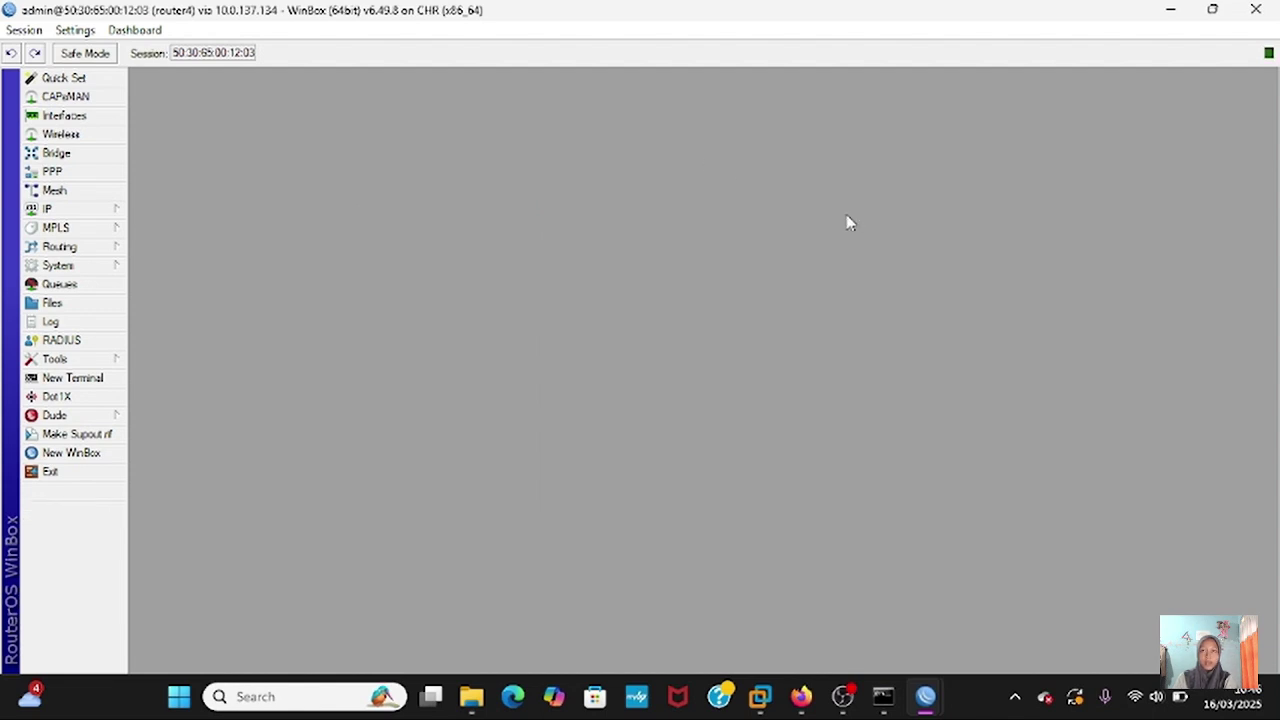
{"action": "left_click", "coordinate": [91, 207]}
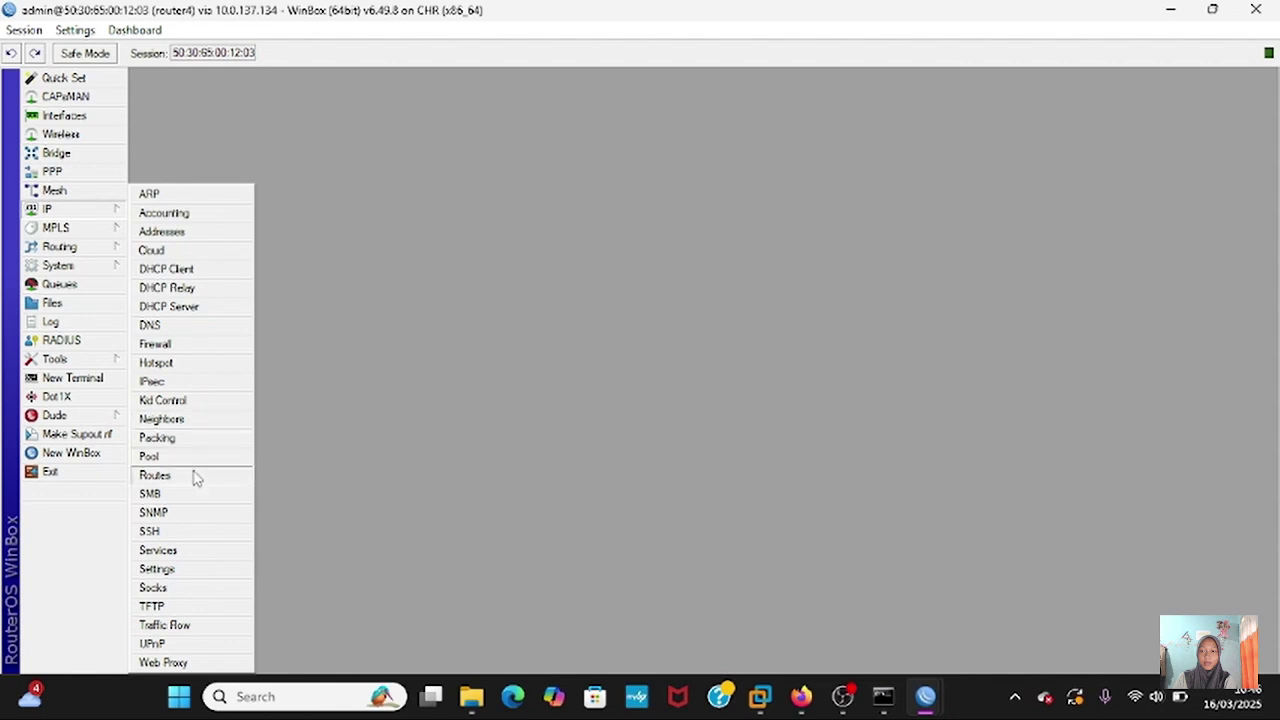
- Add router4's static route 192.168.3.0/24 with gateway 10.30.30.1 in IP > Routes
{"action": "left_click", "coordinate": [155, 475]}
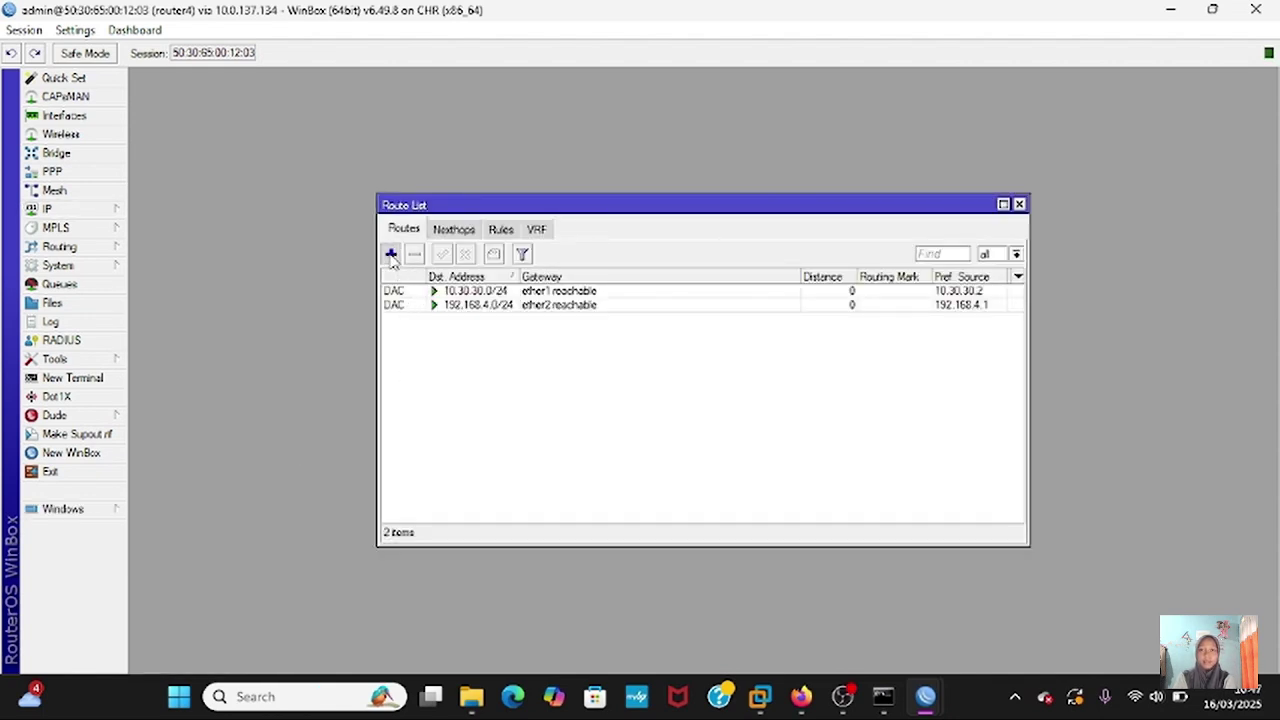
{"action": "left_click", "coordinate": [391, 254]}
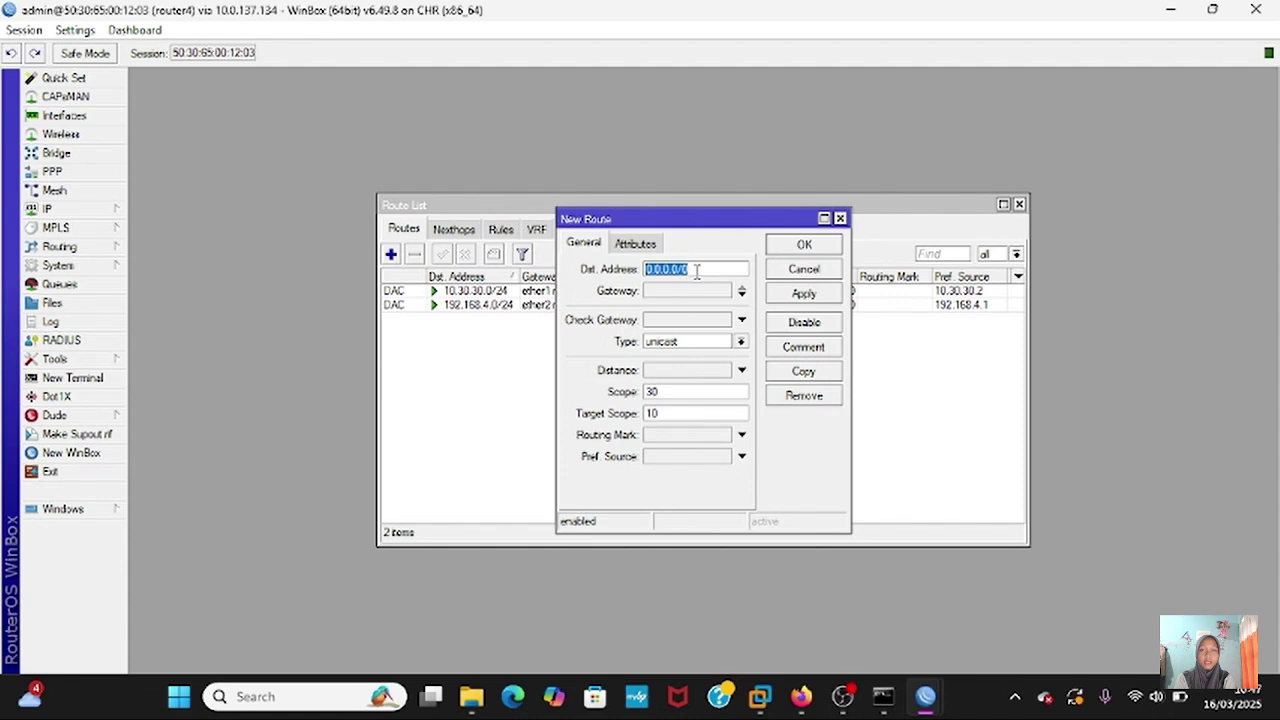
{"action": "key", "text": "BackSpace"}
{"action": "type", "text": "10.30.30."}
{"action": "key", "text": "BackSpace"}
{"action": "key", "text": "BackSpace"}
{"action": "key", "text": "BackSpace"}
{"action": "key", "text": "BackSpace"}
{"action": "key", "text": "BackSpace"}
{"action": "key", "text": "BackSpace"}
{"action": "key", "text": "BackSpace"}
{"action": "key", "text": "BackSpace"}
{"action": "type", "text": "192"}
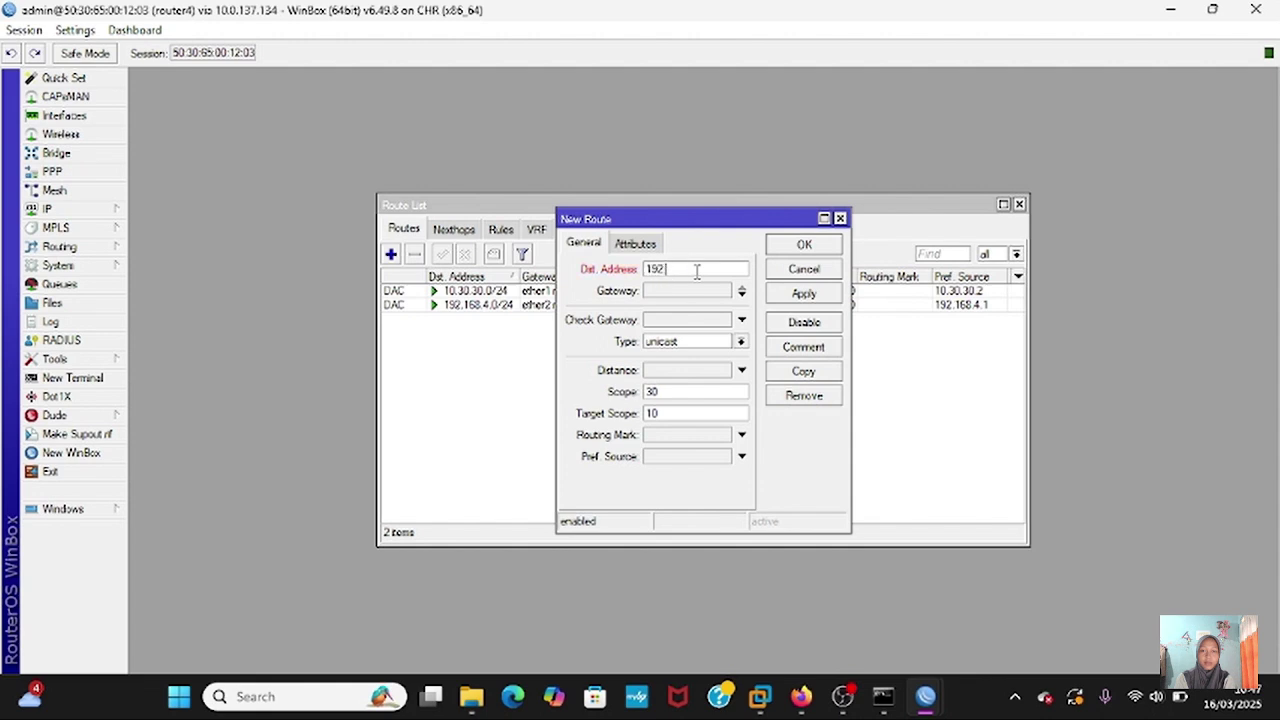
{"action": "type", "text": ".168.3.0/24"}
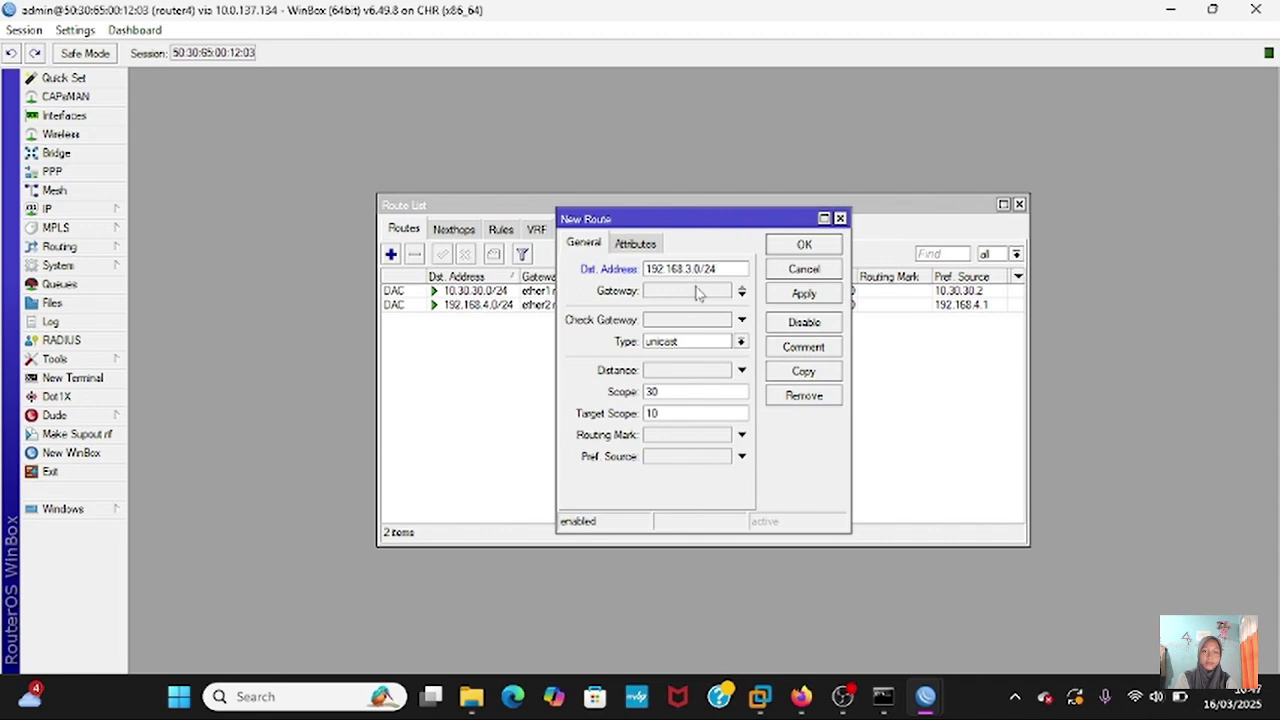
{"action": "left_click", "coordinate": [697, 290]}
{"action": "key", "text": "BackSpace"}
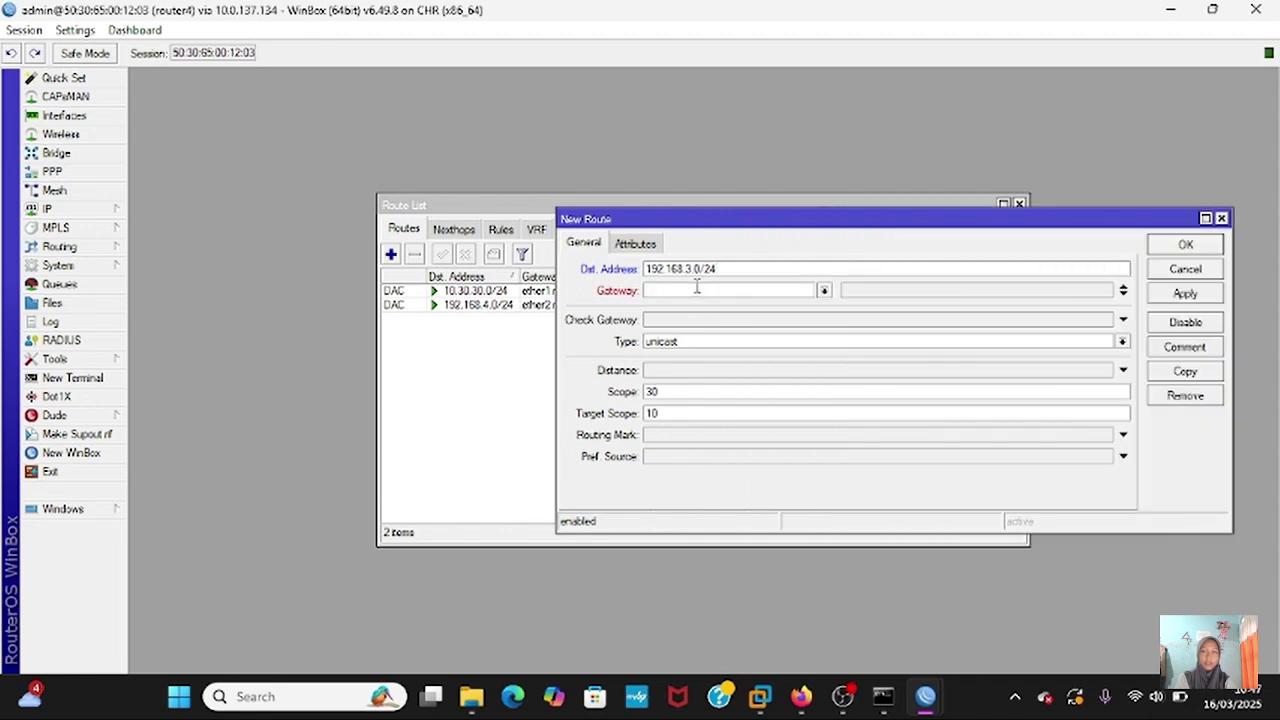
{"action": "type", "text": "10.30.30.1"}
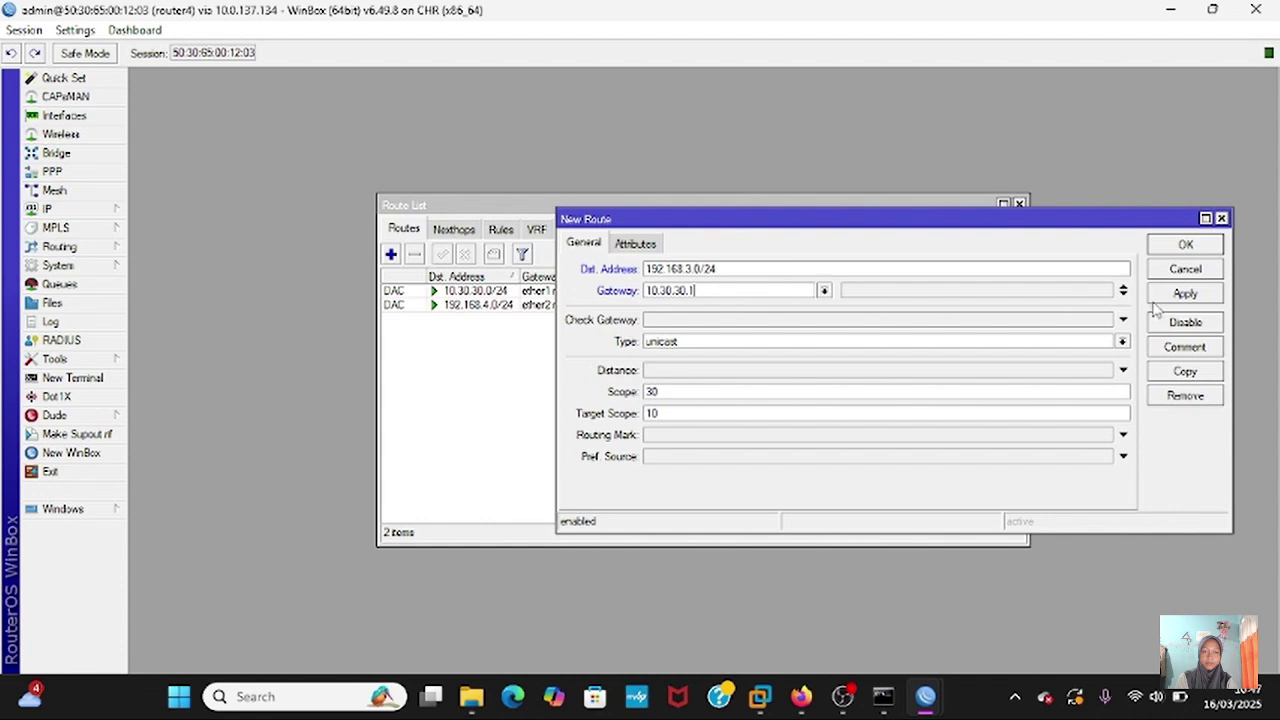
{"action": "left_click", "coordinate": [1184, 291]}
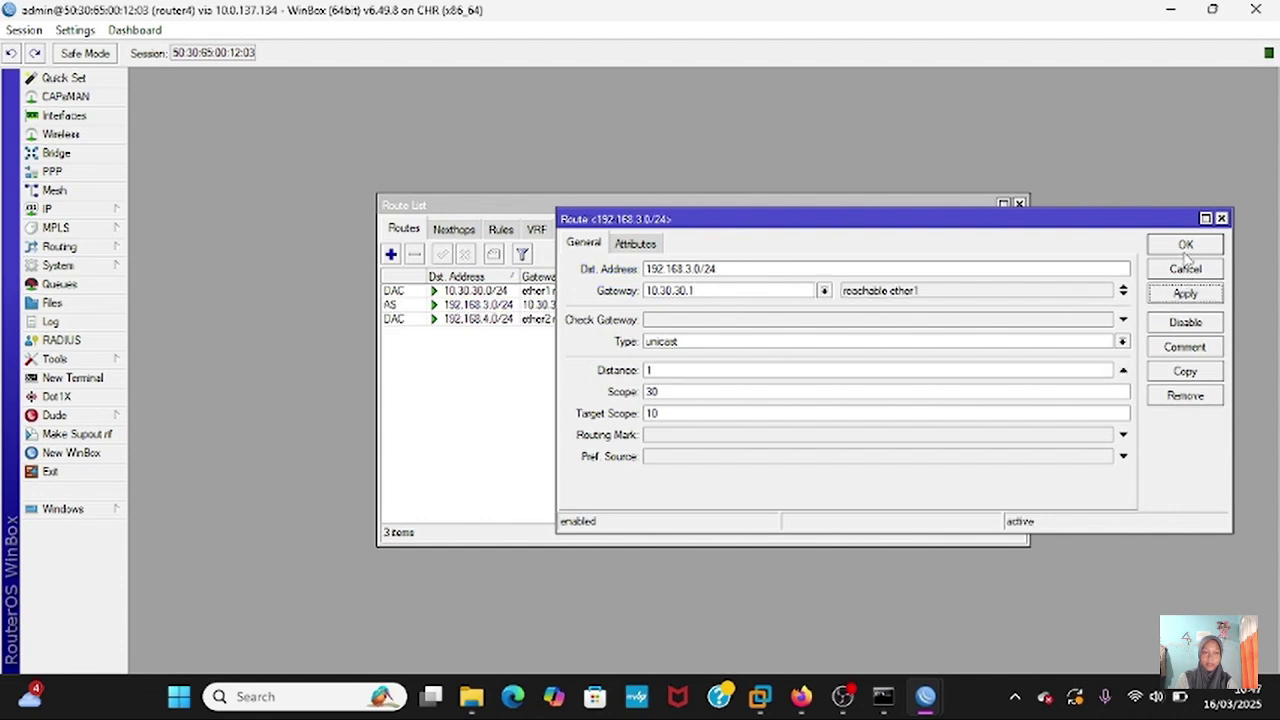
{"action": "left_click", "coordinate": [1185, 247]}
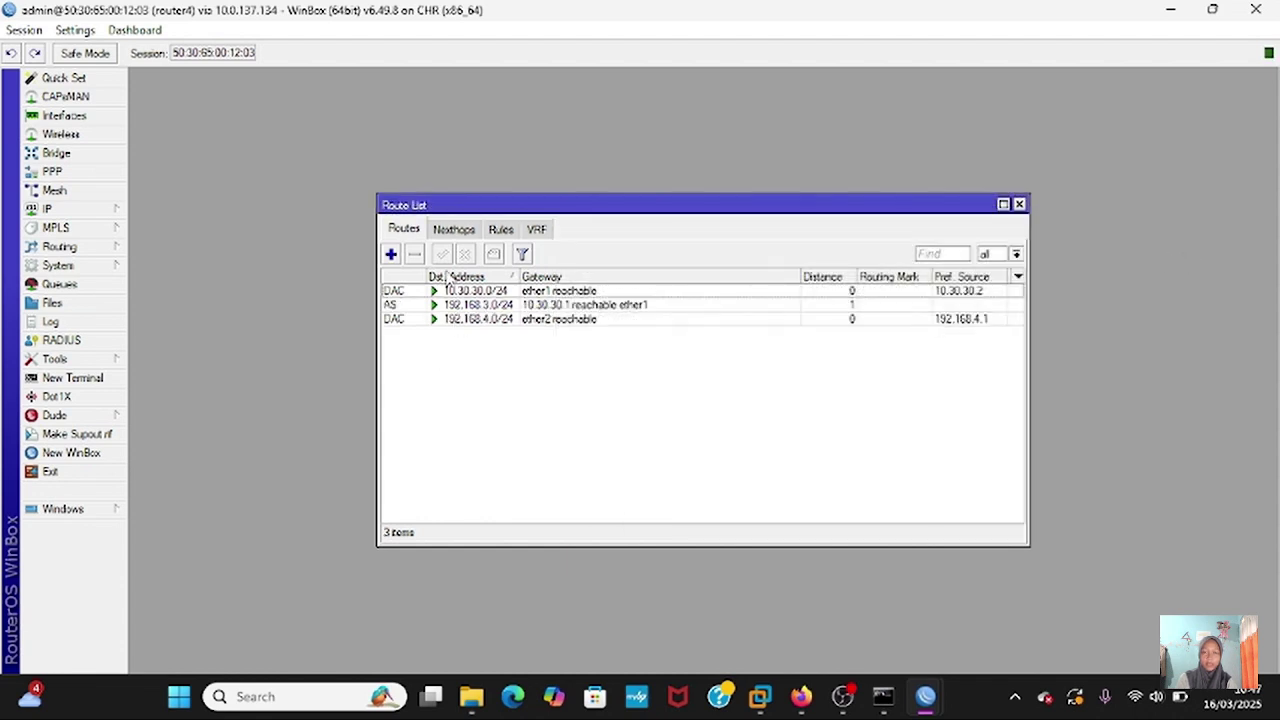
- Add a static route to 192.168.2.0/24 via gateway 10.30.30.1
{"action": "left_click", "coordinate": [392, 255]}
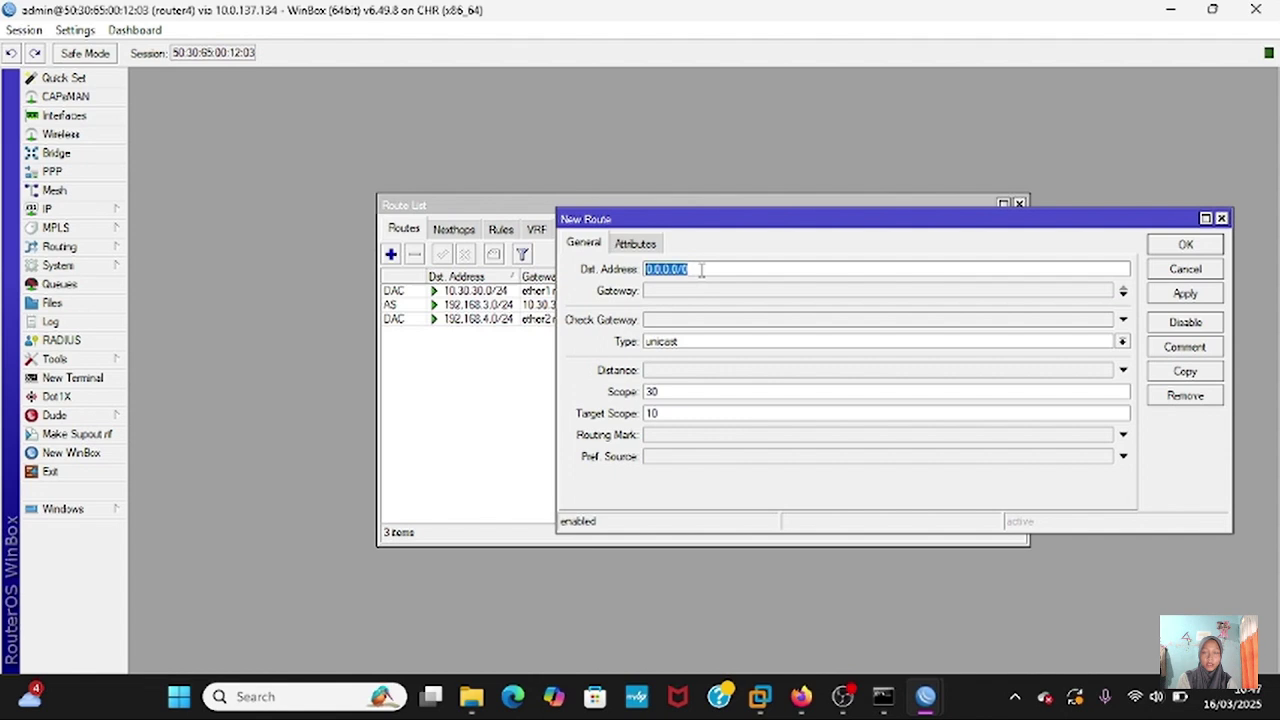
{"action": "type", "text": "192.168.2"}
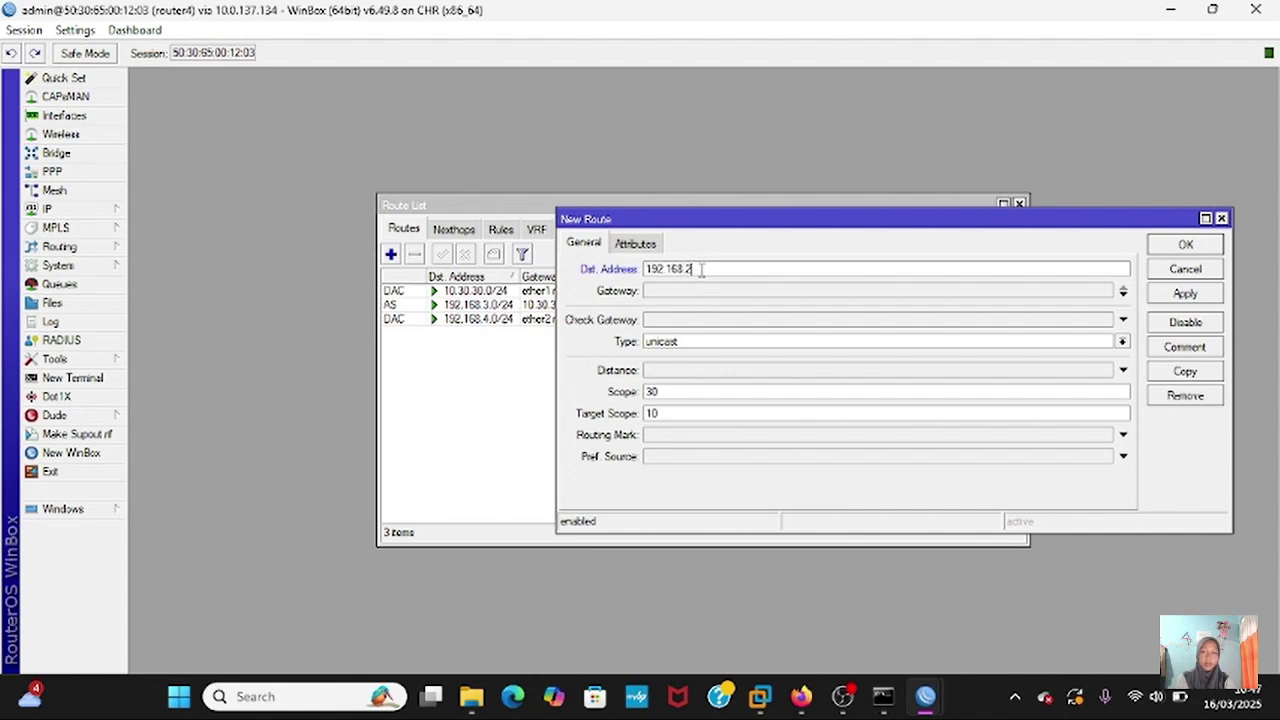
{"action": "type", "text": ".0/24"}
{"action": "left_click", "coordinate": [695, 291]}
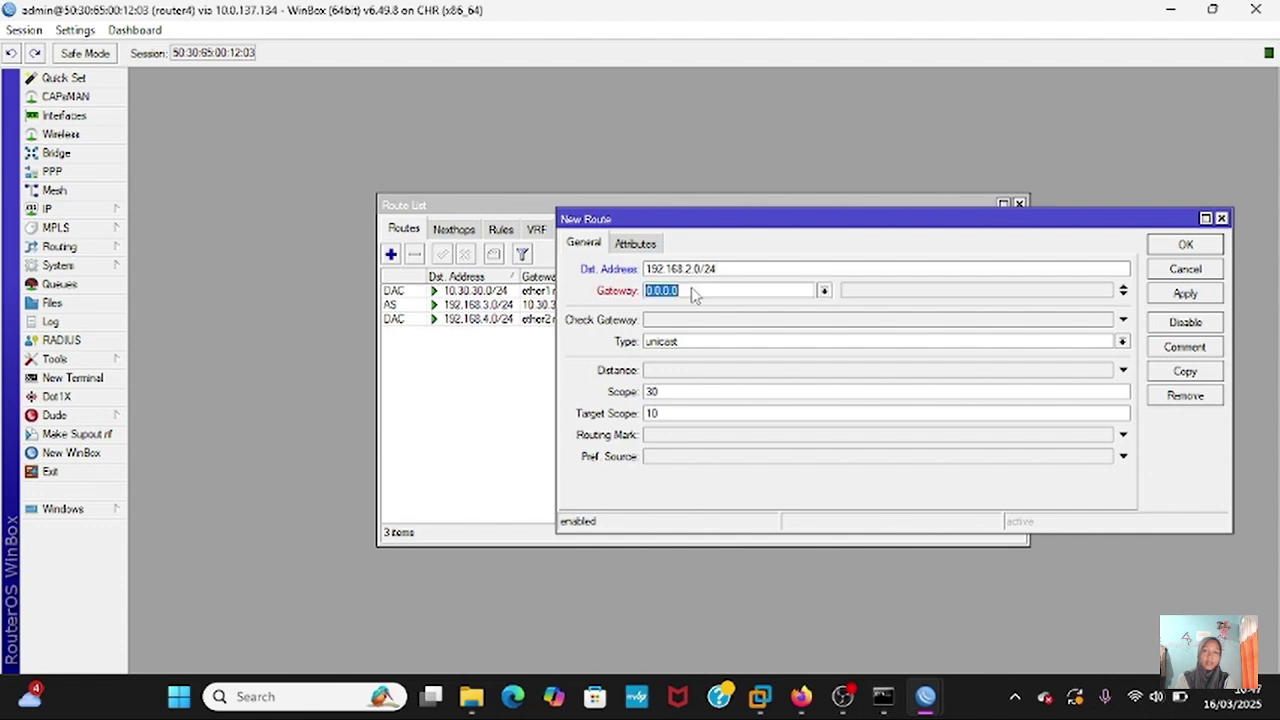
{"action": "type", "text": "10"}
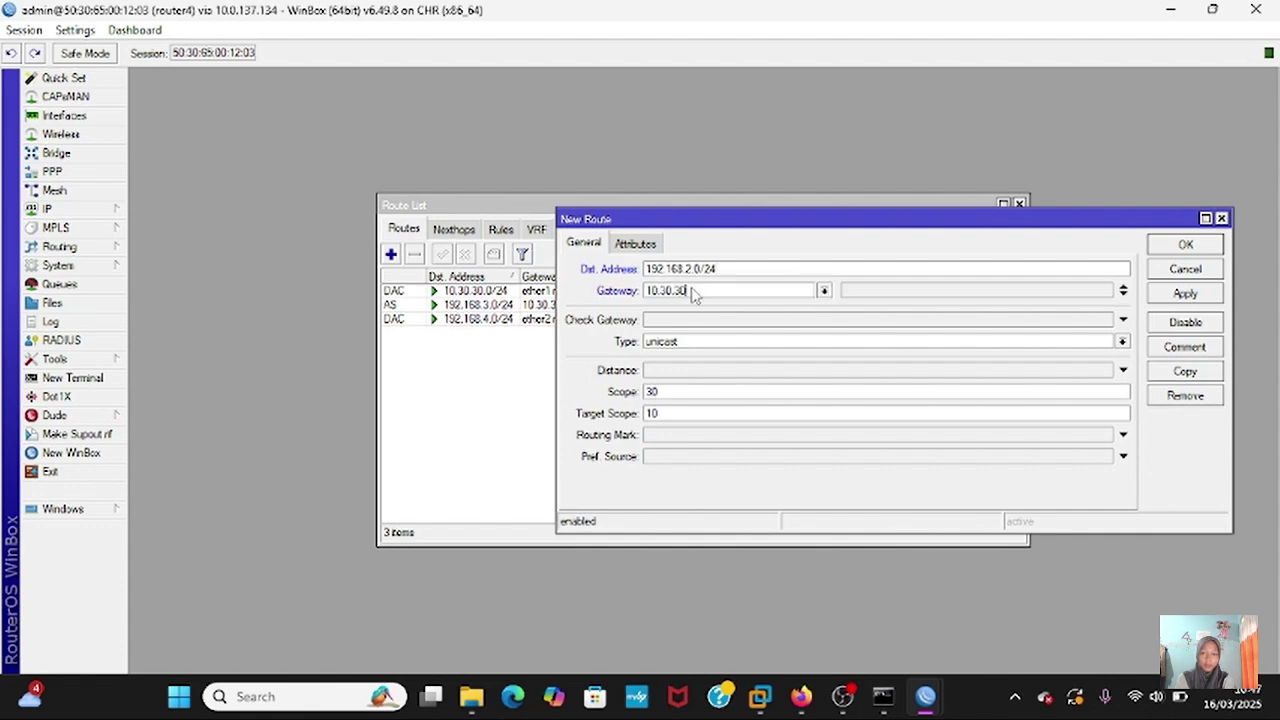
{"action": "type", "text": ".30.30.1"}
{"action": "left_click", "coordinate": [1185, 293]}
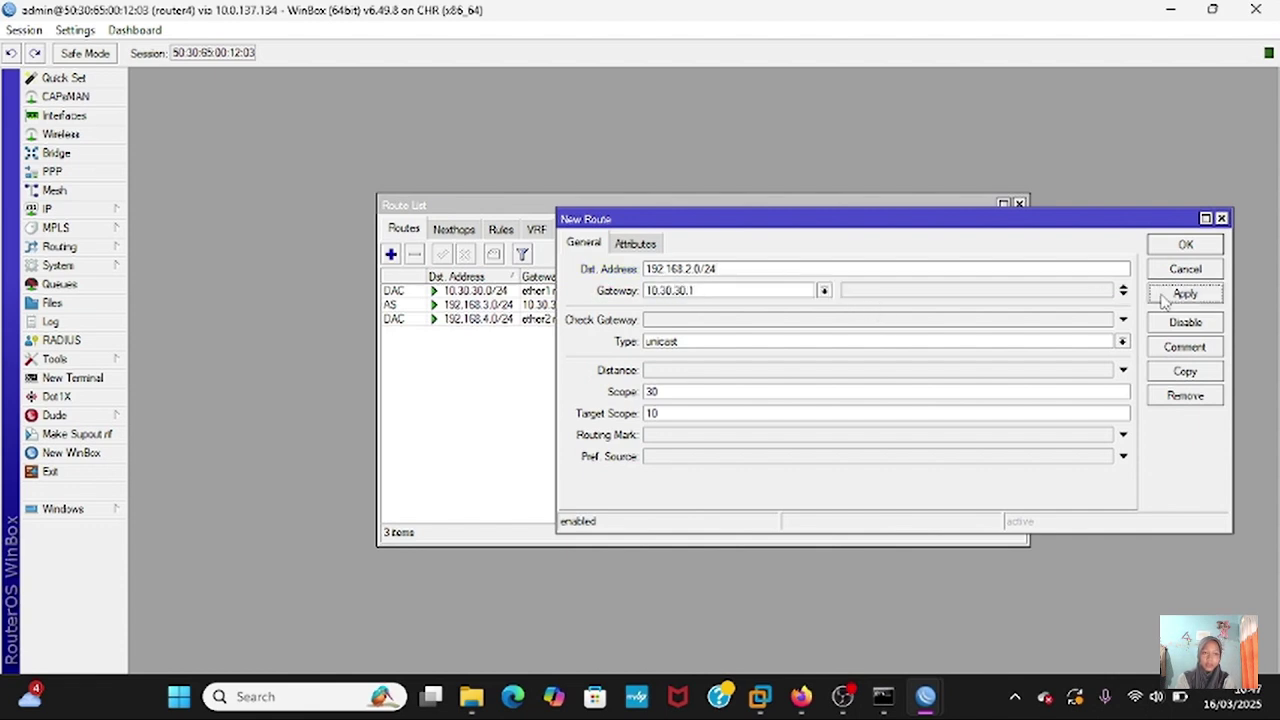
{"action": "left_click", "coordinate": [1183, 246]}
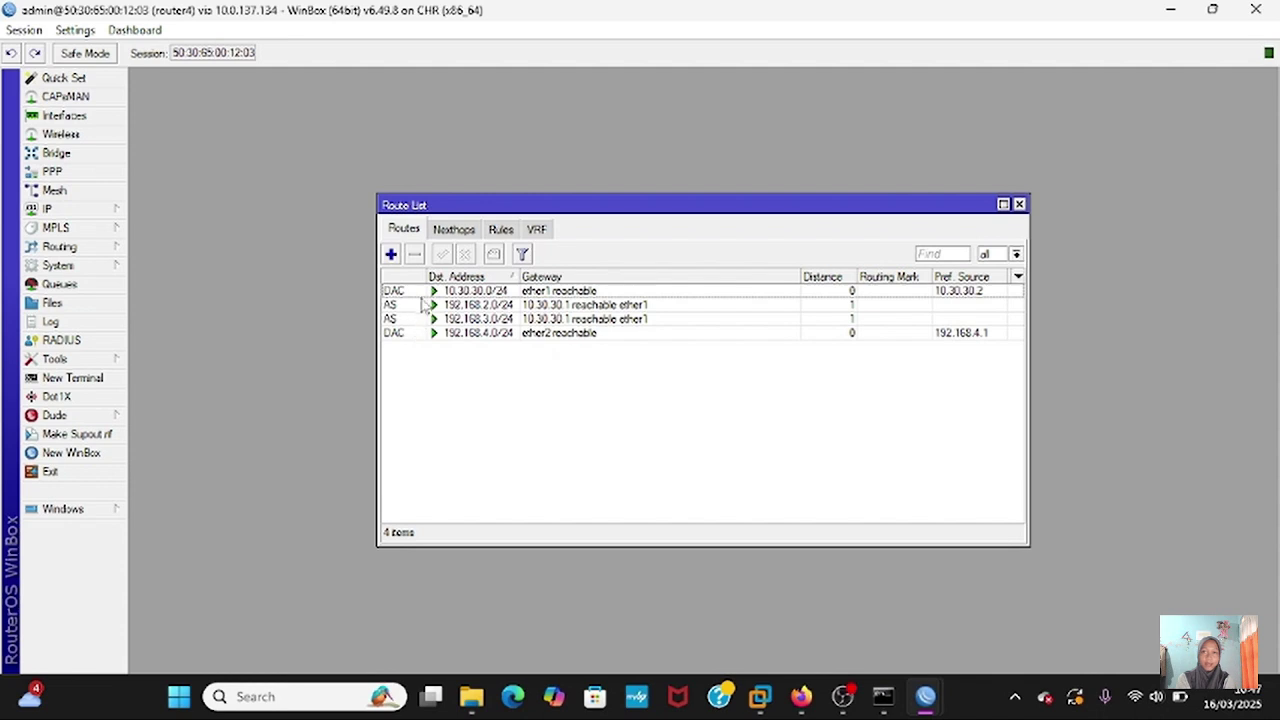
- Add a static route to 192.168.1.0/24 via gateway 10.30.30.1
{"action": "left_click", "coordinate": [390, 254]}
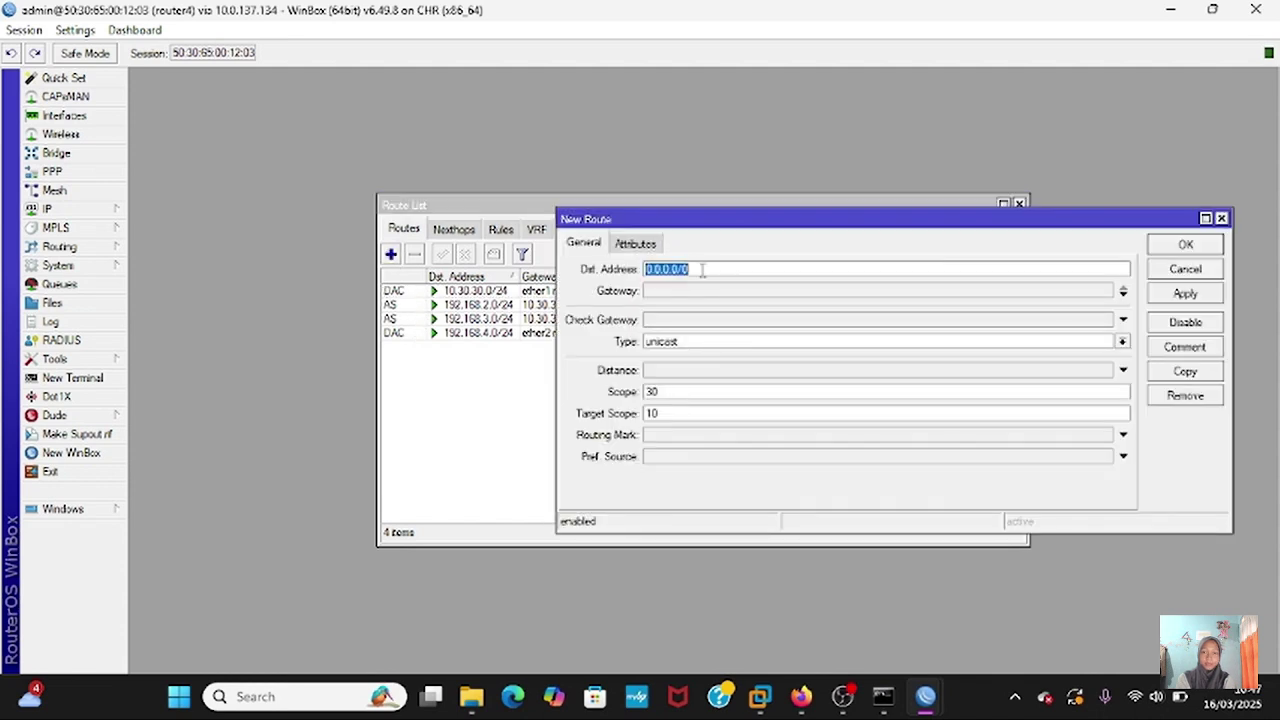
{"action": "type", "text": "192.168."}
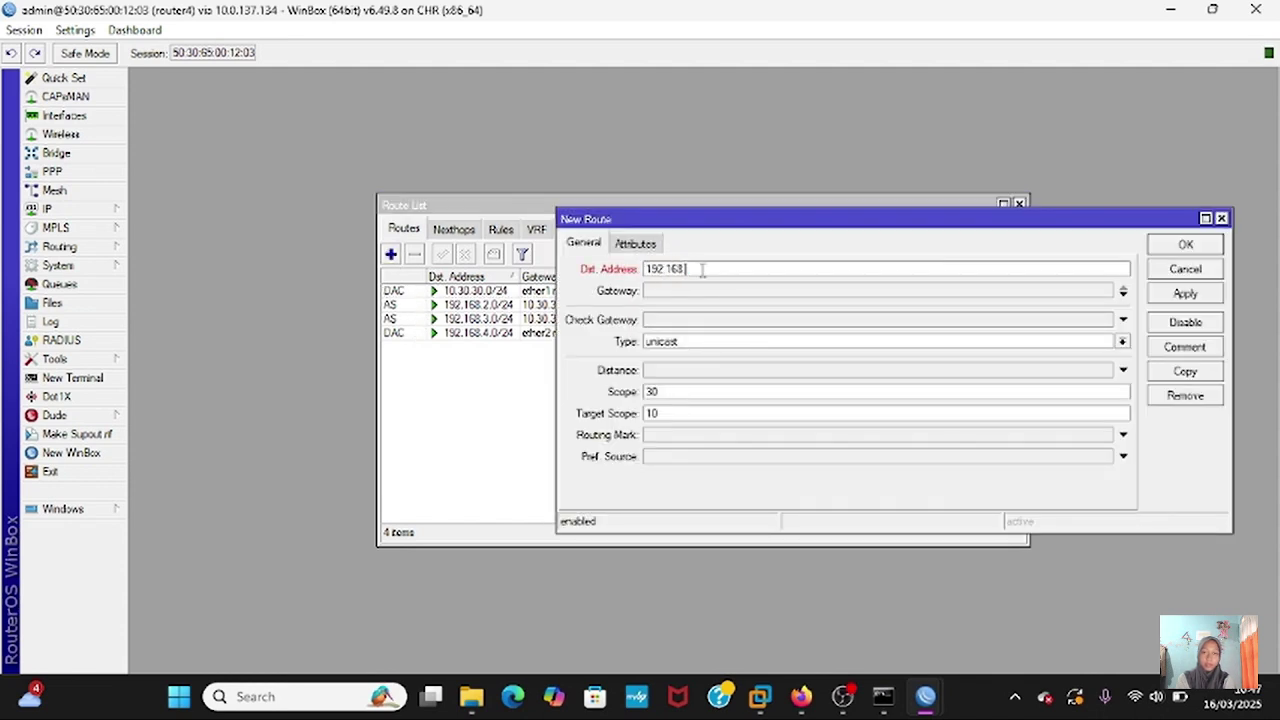
{"action": "type", "text": "1.0/24"}
{"action": "left_click", "coordinate": [700, 291]}
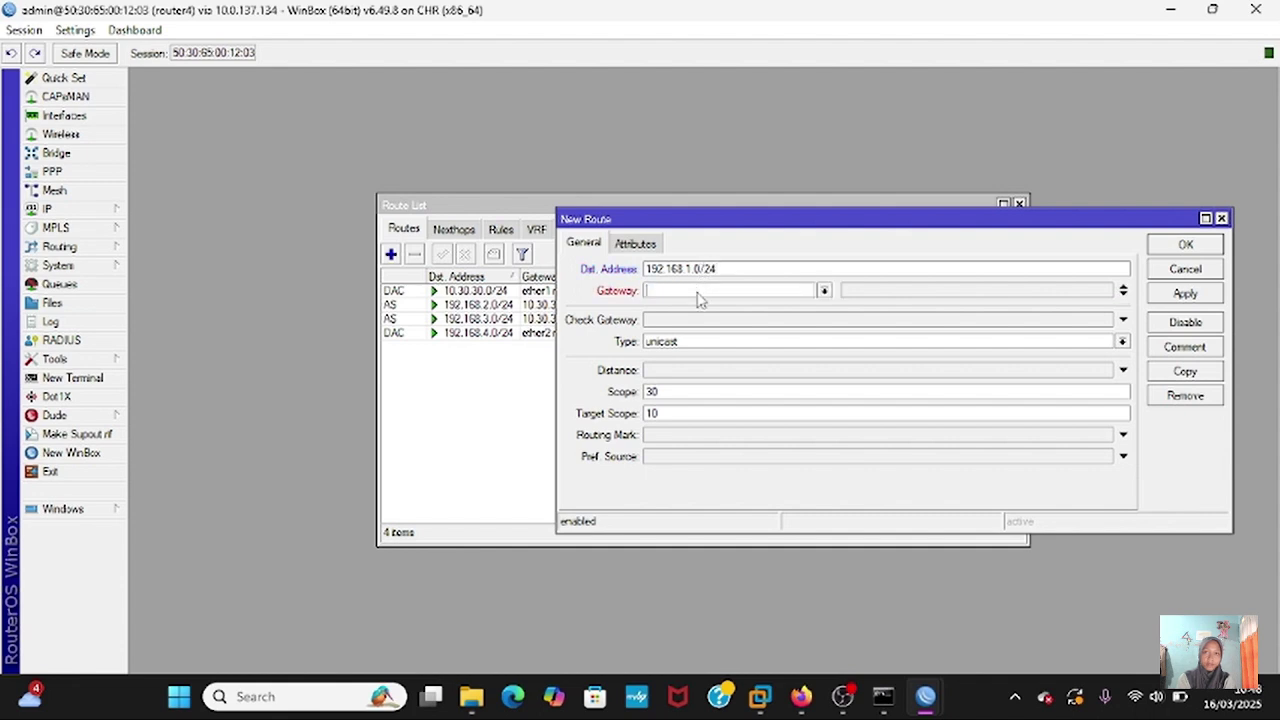
{"action": "type", "text": "10.30.30.1"}
{"action": "left_click", "coordinate": [1178, 294]}
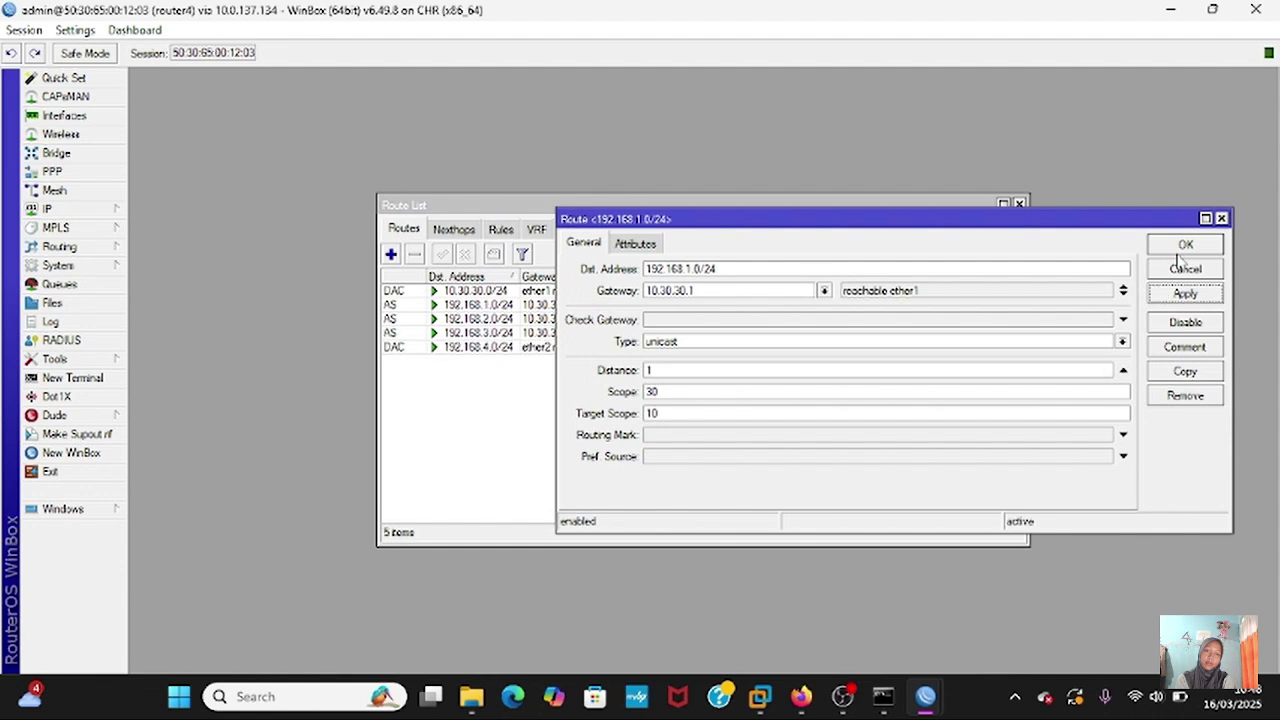
{"action": "left_click", "coordinate": [1182, 247]}
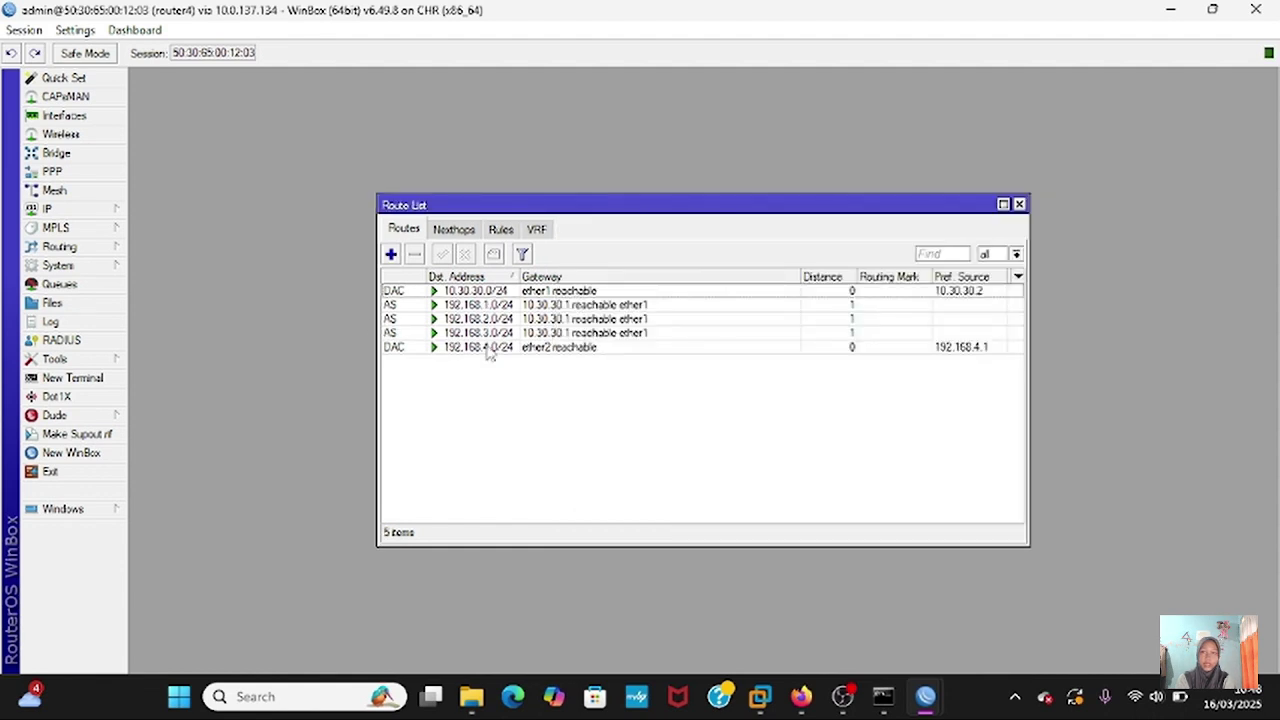
{"action": "left_click", "coordinate": [391, 254]}
- Add a static route to 10.10.10.0/24 via gateway 10.30.30.1
{"action": "key", "text": "BackSpace"}
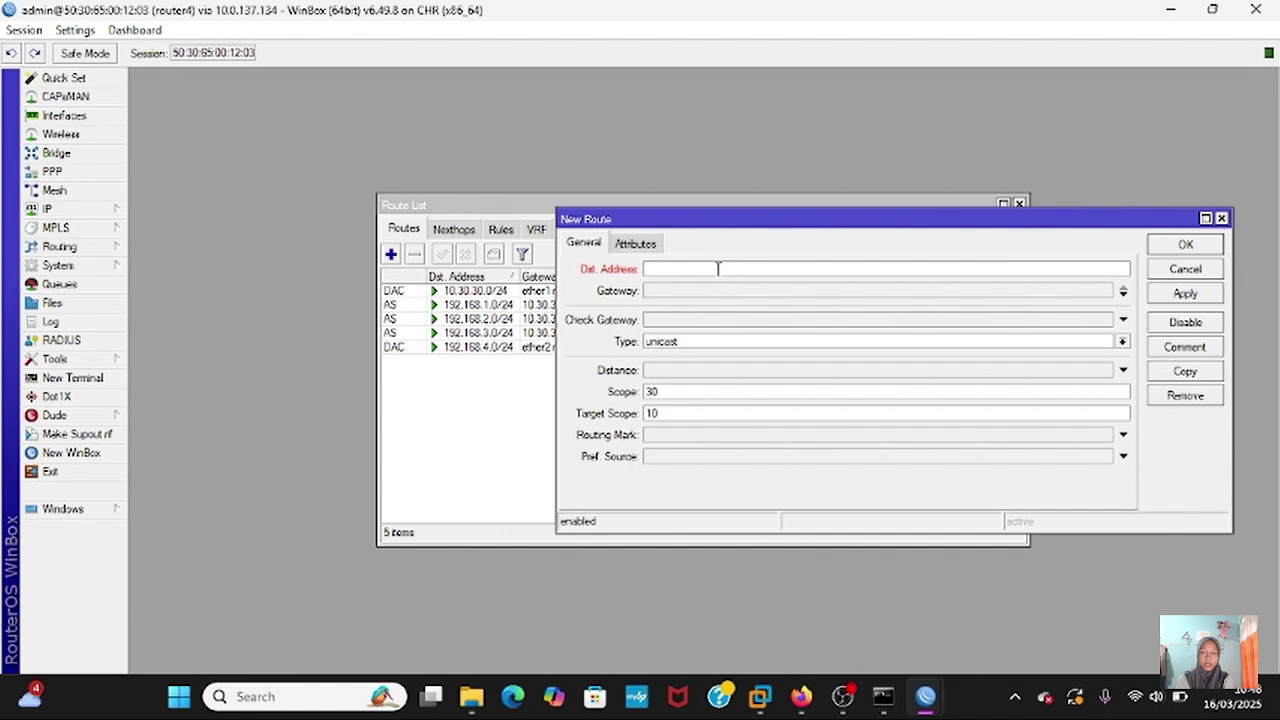
{"action": "type", "text": "10.10.10.0/24"}
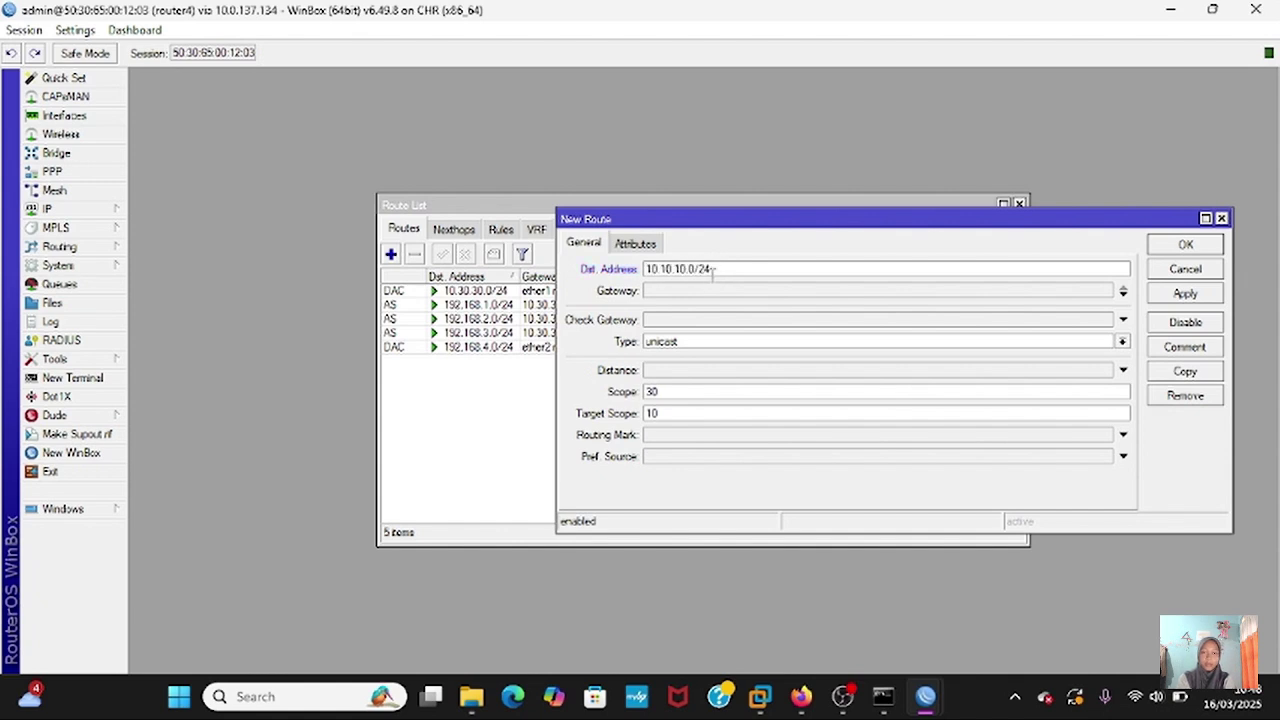
{"action": "left_click", "coordinate": [709, 290]}
{"action": "type", "text": "10.30.30.1"}
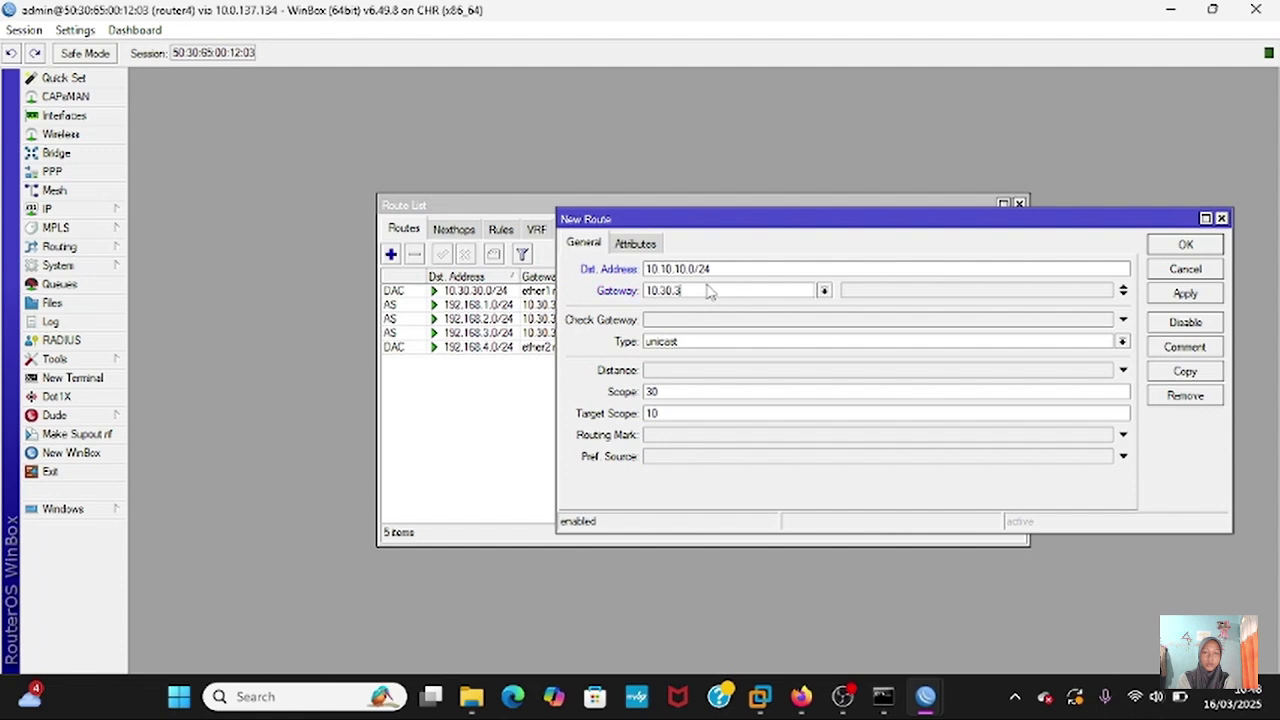
{"action": "left_click", "coordinate": [1212, 296]}
{"action": "left_click", "coordinate": [1195, 247]}
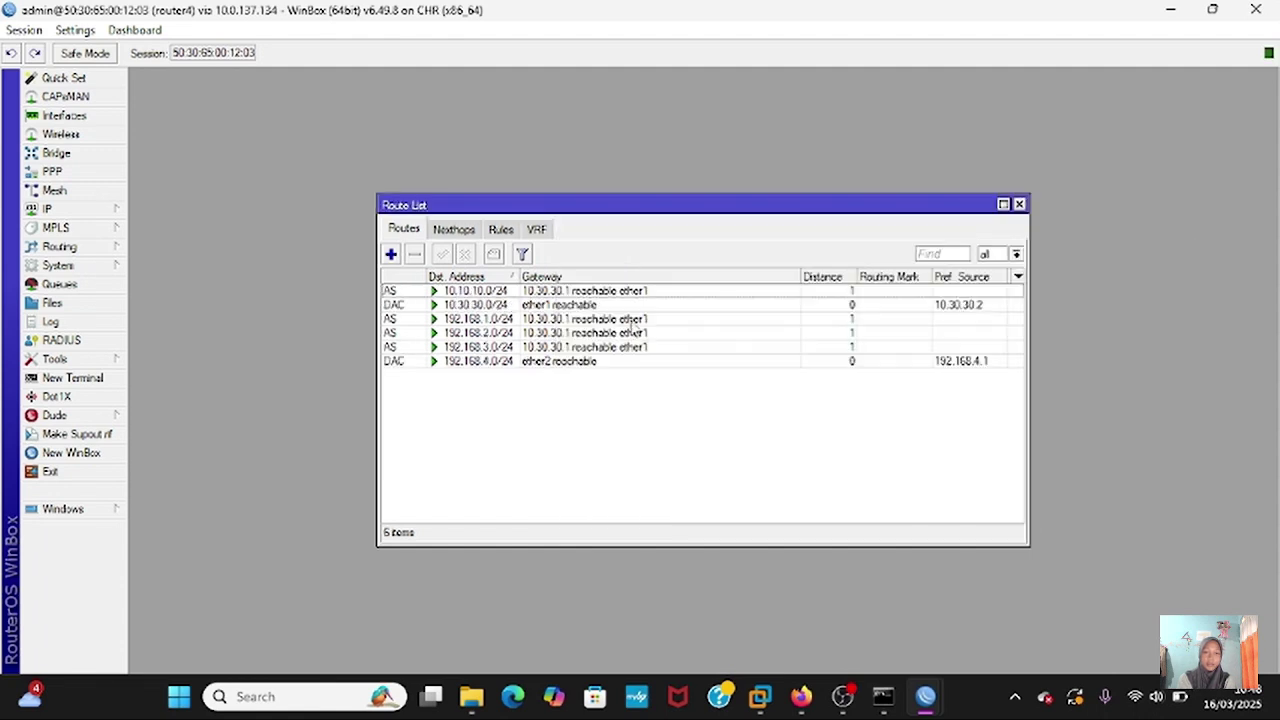
- Add a static route to 10.20.20.0/24 via 10.30.30.1, then bring up router3's session
{"action": "left_click", "coordinate": [391, 256]}
{"action": "key", "text": "BackSpace"}
{"action": "key", "text": "BackSpace"}
{"action": "key", "text": "BackSpace"}
{"action": "key", "text": "BackSpace"}
{"action": "key", "text": "BackSpace"}
{"action": "key", "text": "BackSpace"}
{"action": "key", "text": "BackSpace"}
{"action": "key", "text": "BackSpace"}
{"action": "key", "text": "BackSpace"}
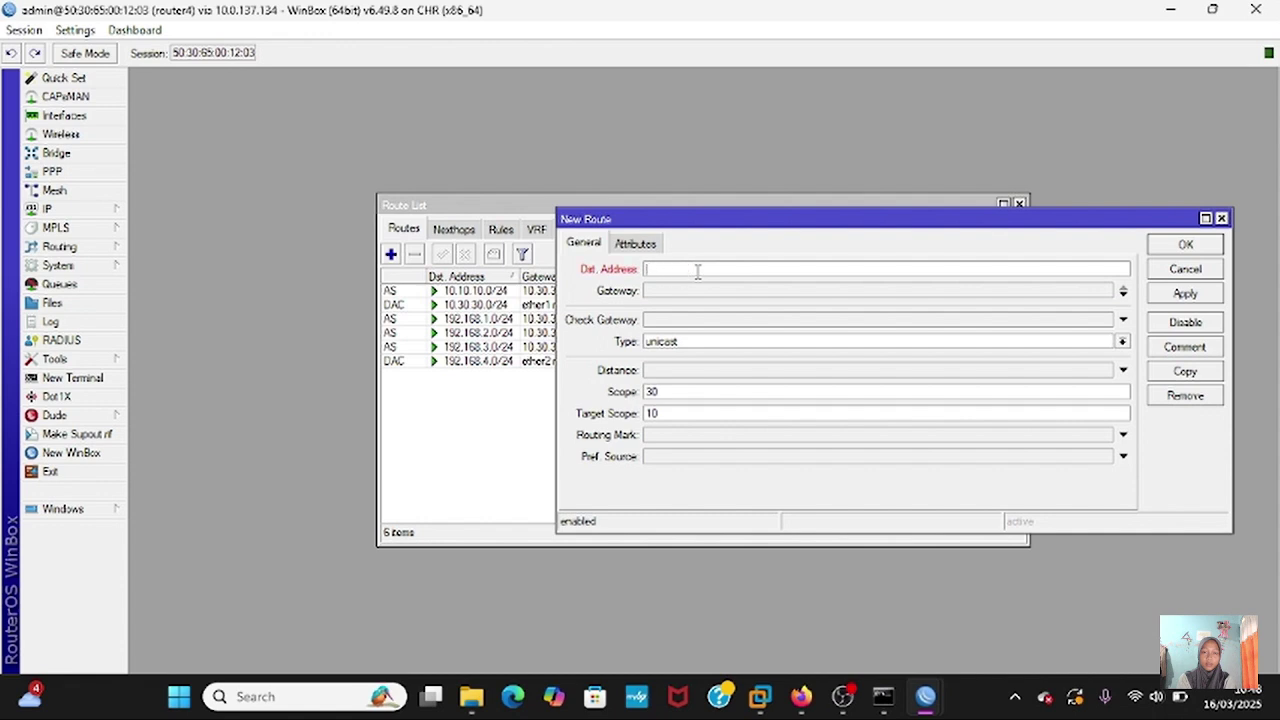
{"action": "type", "text": "10.20.20.0/24"}
{"action": "left_click", "coordinate": [695, 291]}
{"action": "key", "text": "BackSpace"}
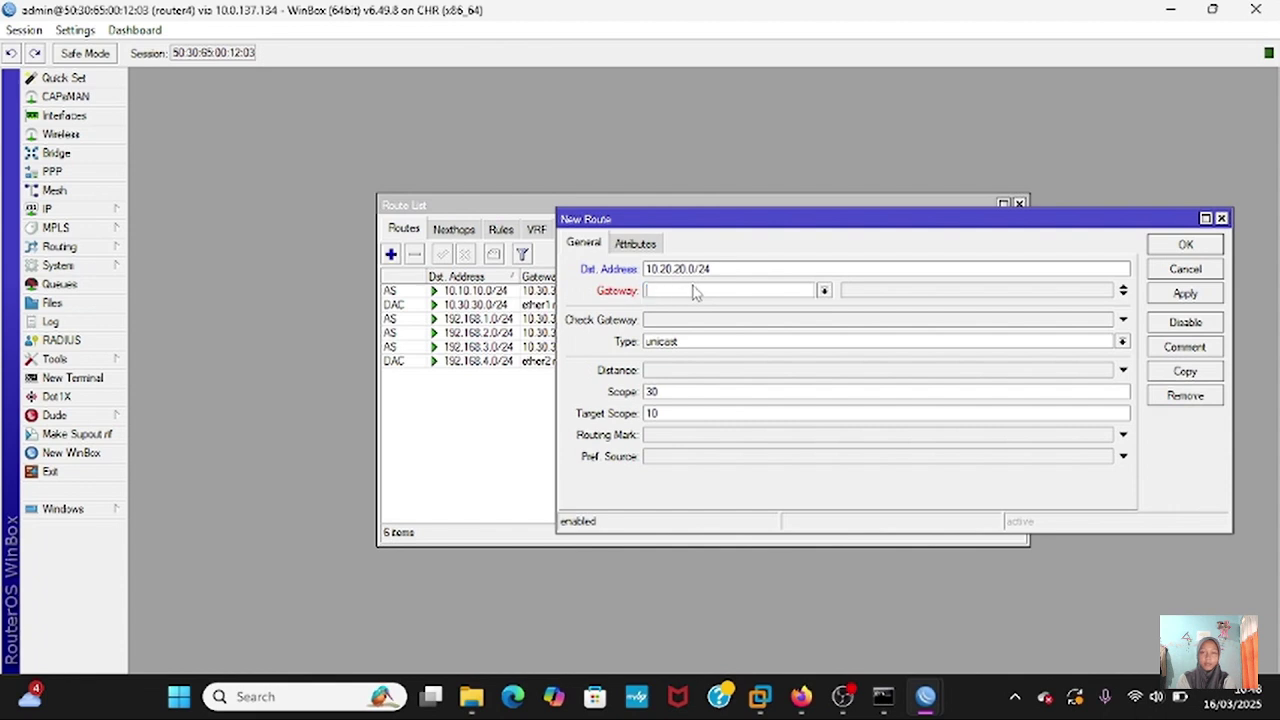
{"action": "type", "text": "10.30.30."}
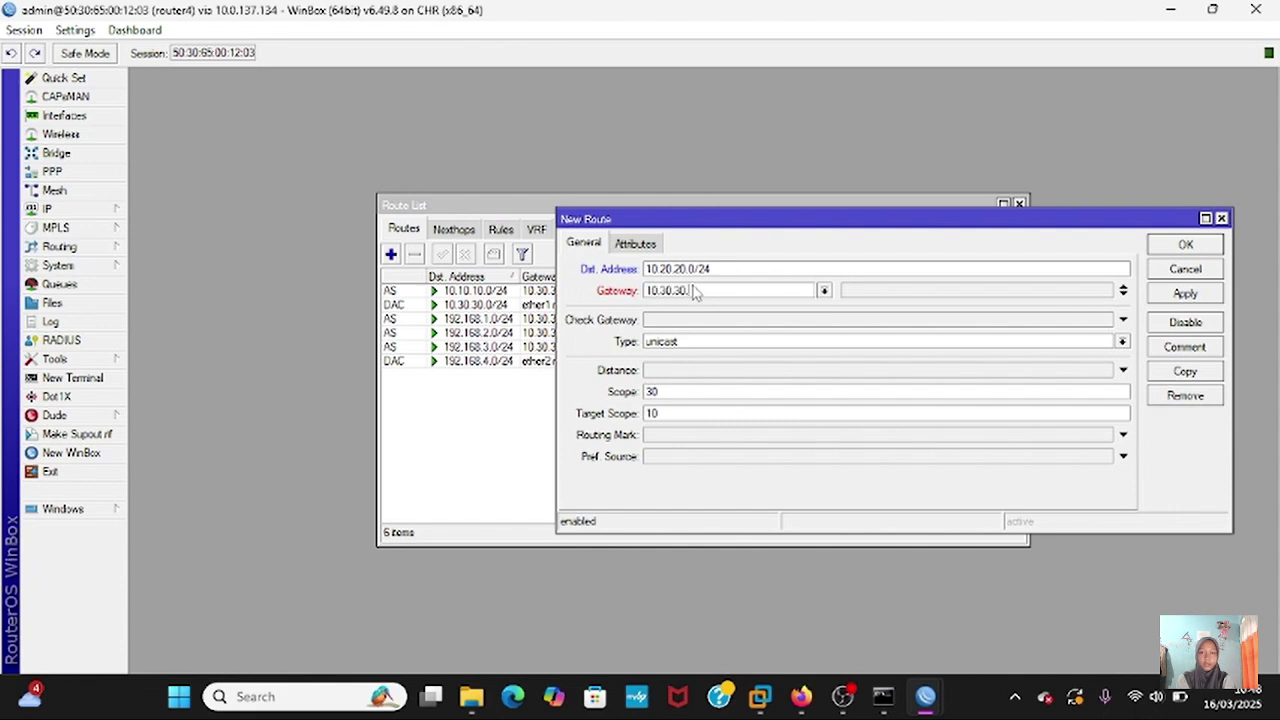
{"action": "type", "text": "1"}
{"action": "left_click", "coordinate": [1192, 294]}
{"action": "left_click", "coordinate": [1186, 246]}
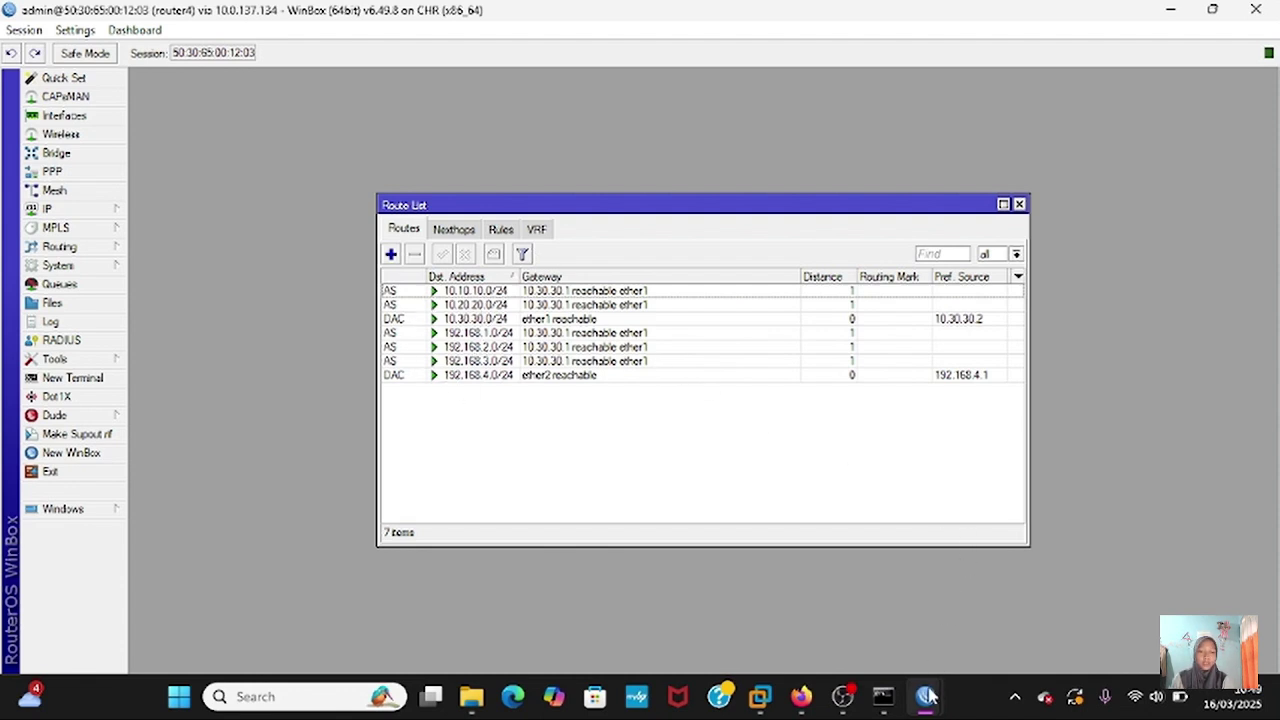
{"action": "mouse_move", "coordinate": [928, 694]}
{"action": "left_click", "coordinate": [985, 597]}
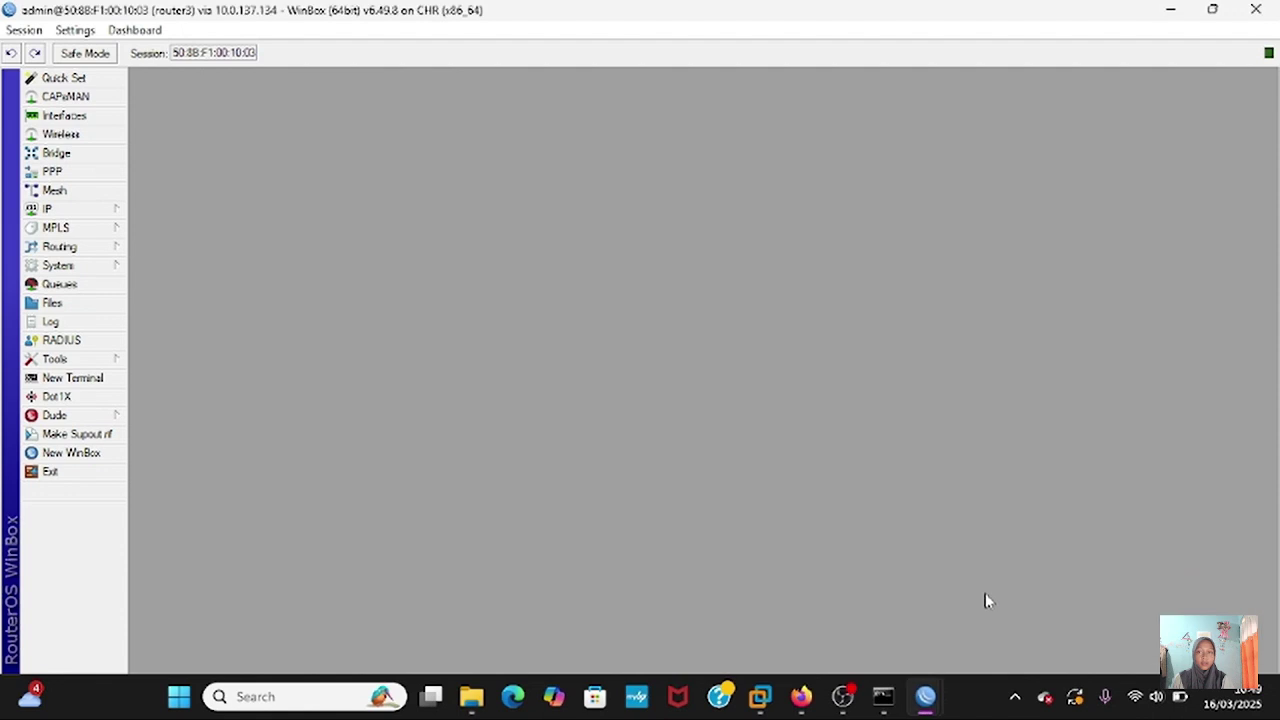
- On router3, add a static route to 192.168.4.0/24 with gateway 10.30.30.2
{"action": "left_click", "coordinate": [75, 218]}
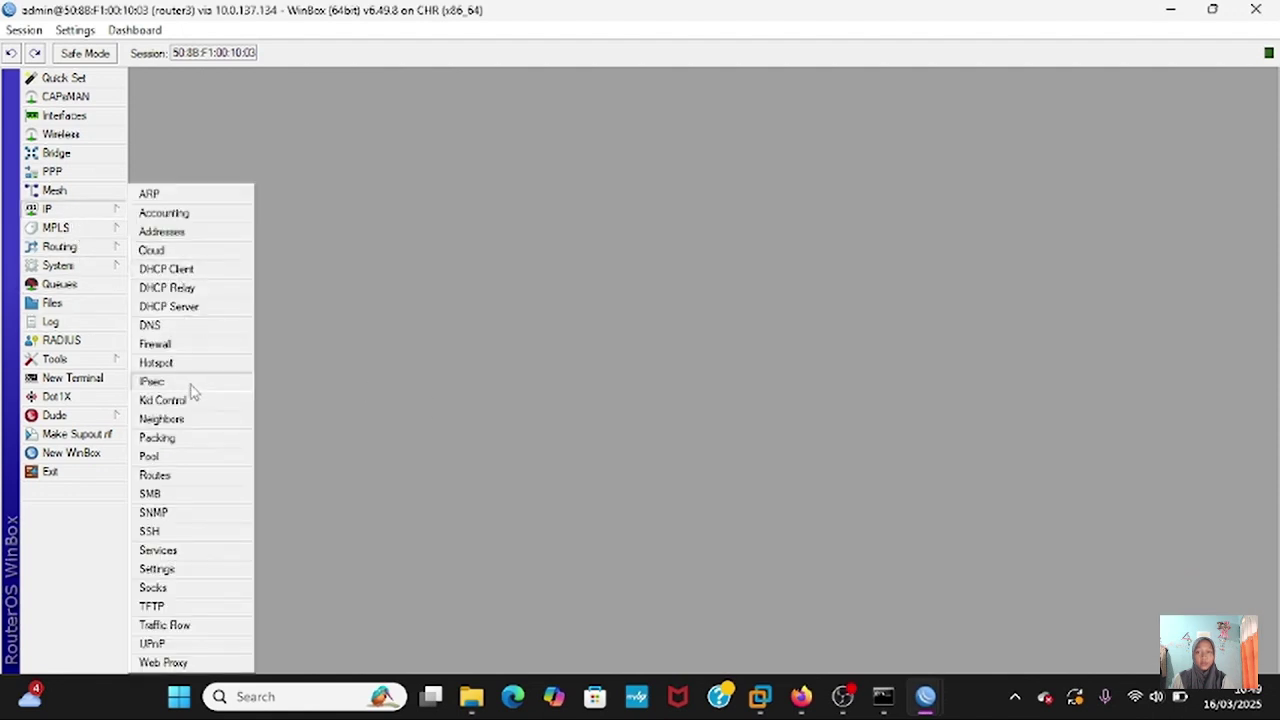
{"action": "left_click", "coordinate": [188, 484]}
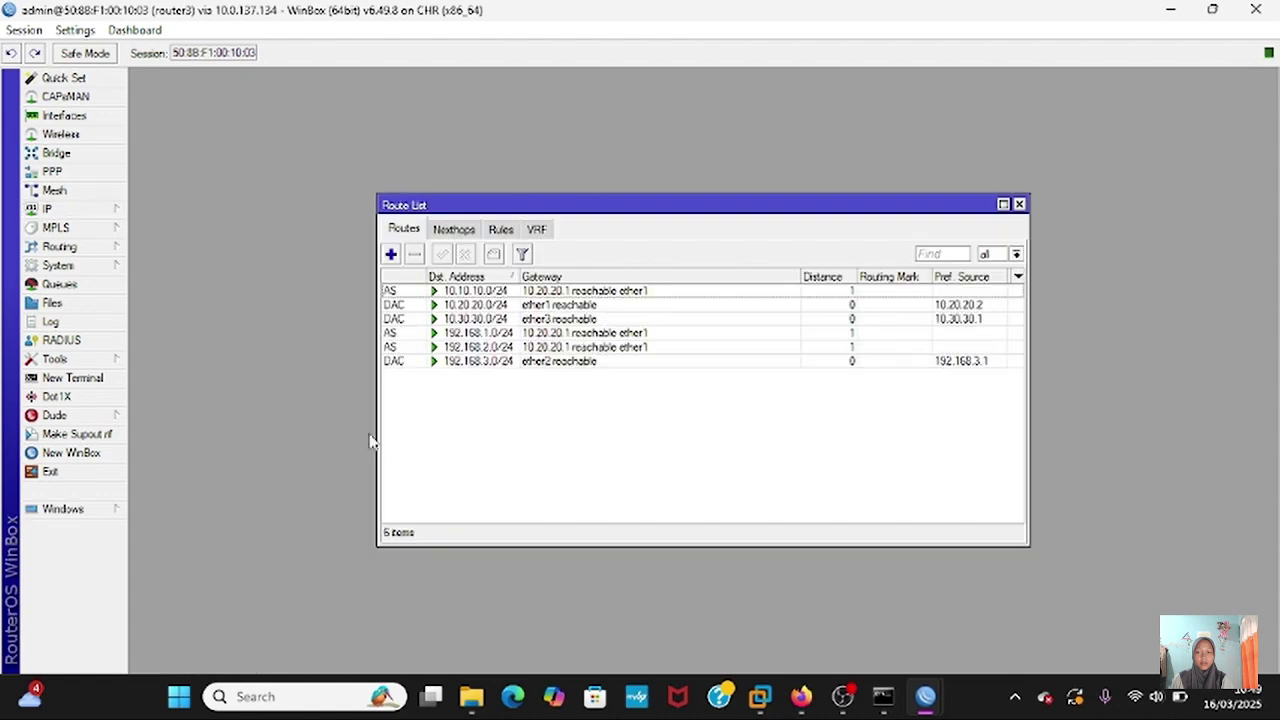
{"action": "left_click", "coordinate": [391, 254]}
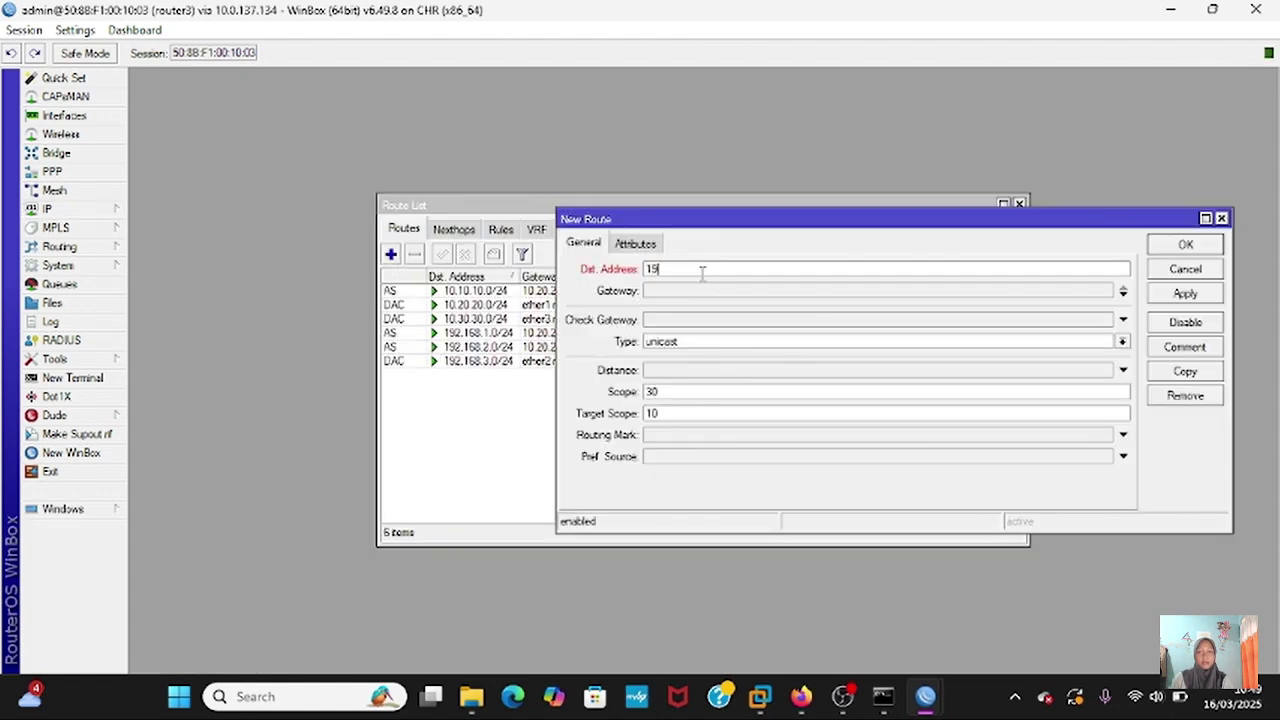
{"action": "type", "text": "192.168.4.0/"}
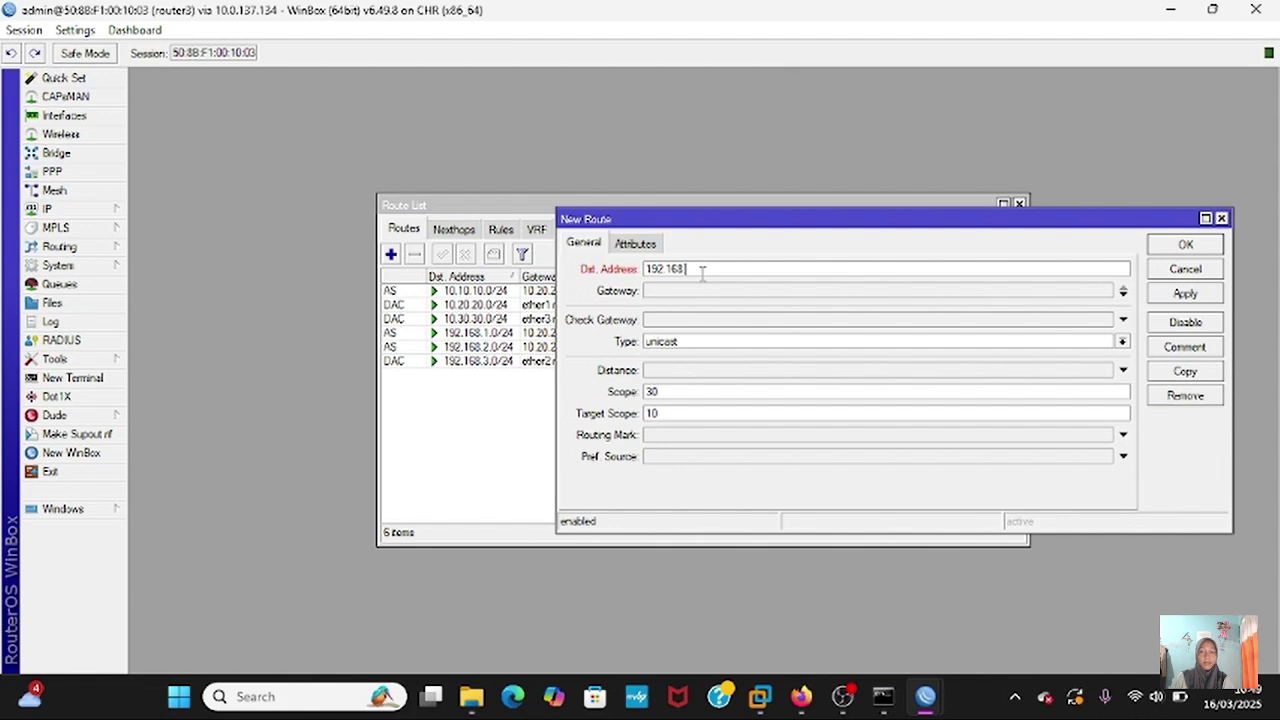
{"action": "type", "text": "24"}
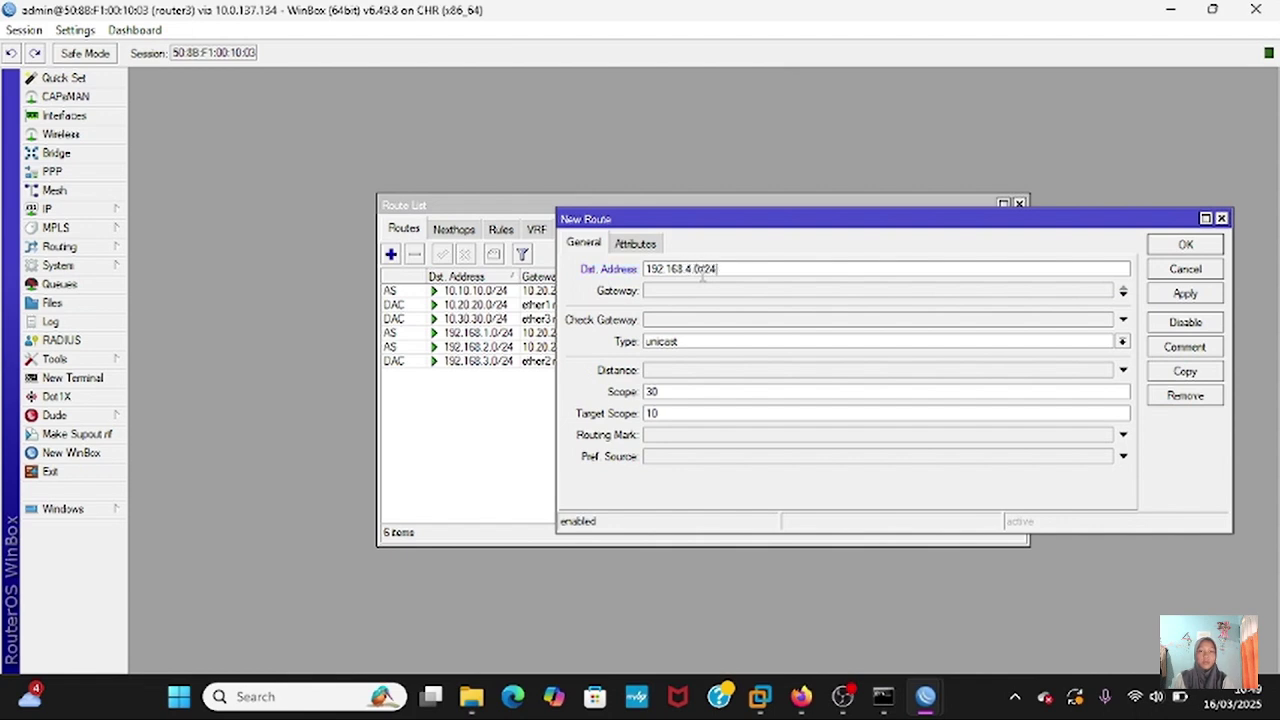
{"action": "left_click", "coordinate": [698, 290]}
{"action": "type", "text": "10.3"}
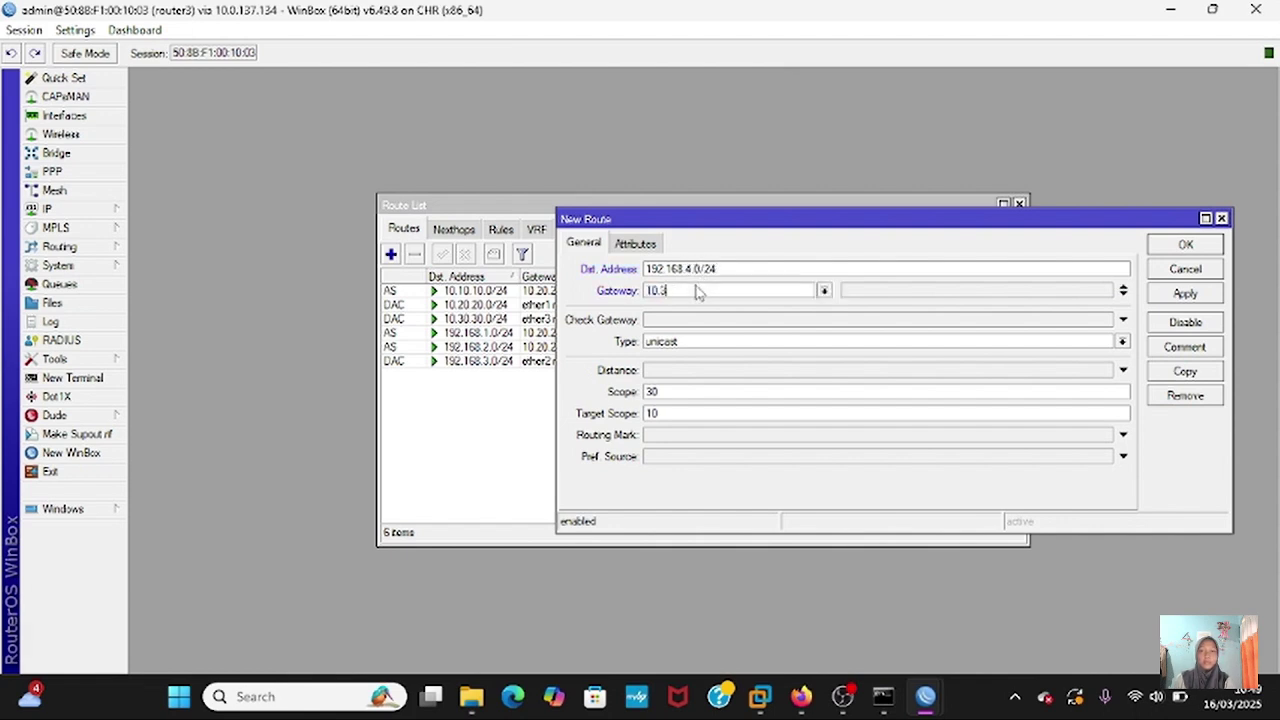
{"action": "type", "text": "0.30."}
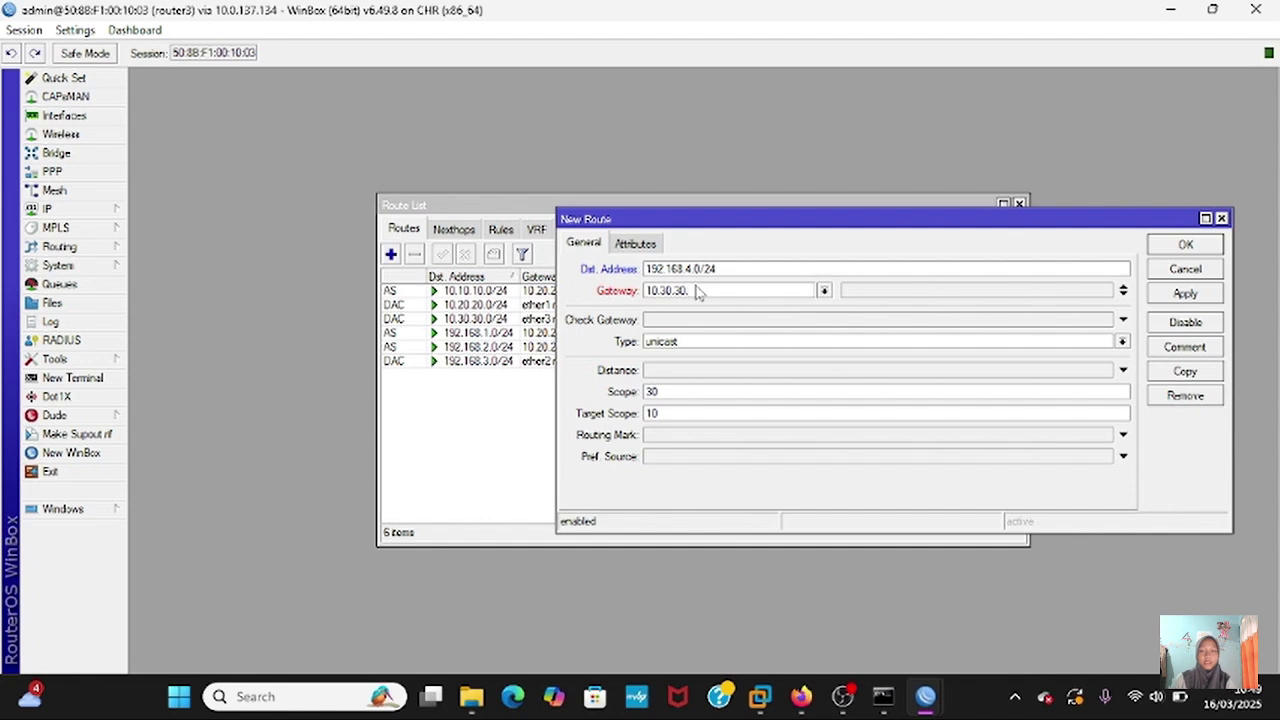
{"action": "type", "text": "2"}
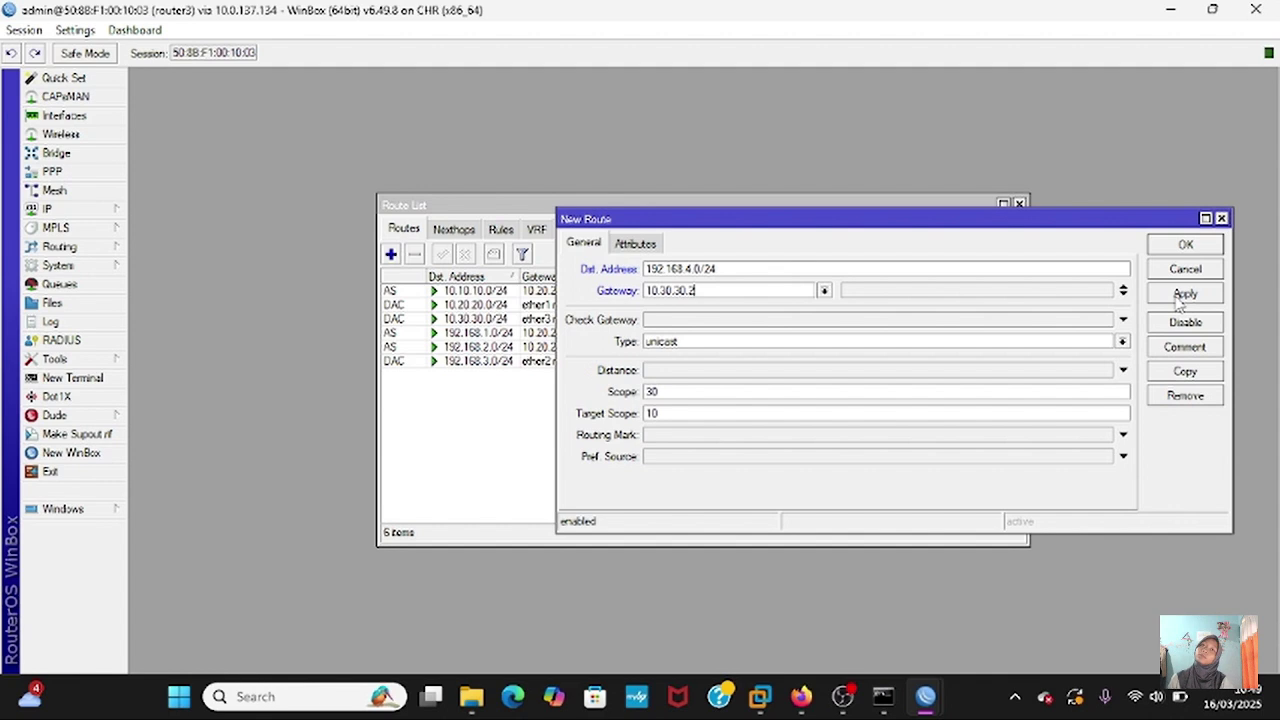
{"action": "left_click", "coordinate": [1176, 298]}
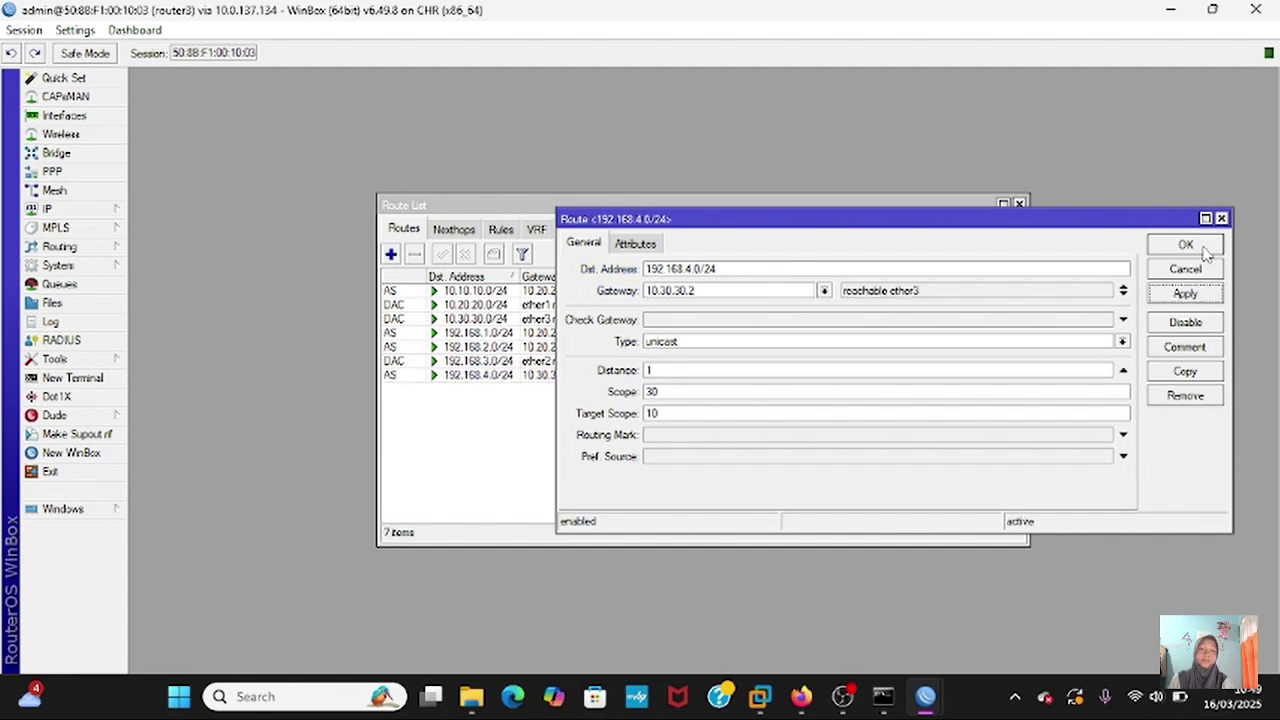
{"action": "left_click", "coordinate": [1205, 250]}
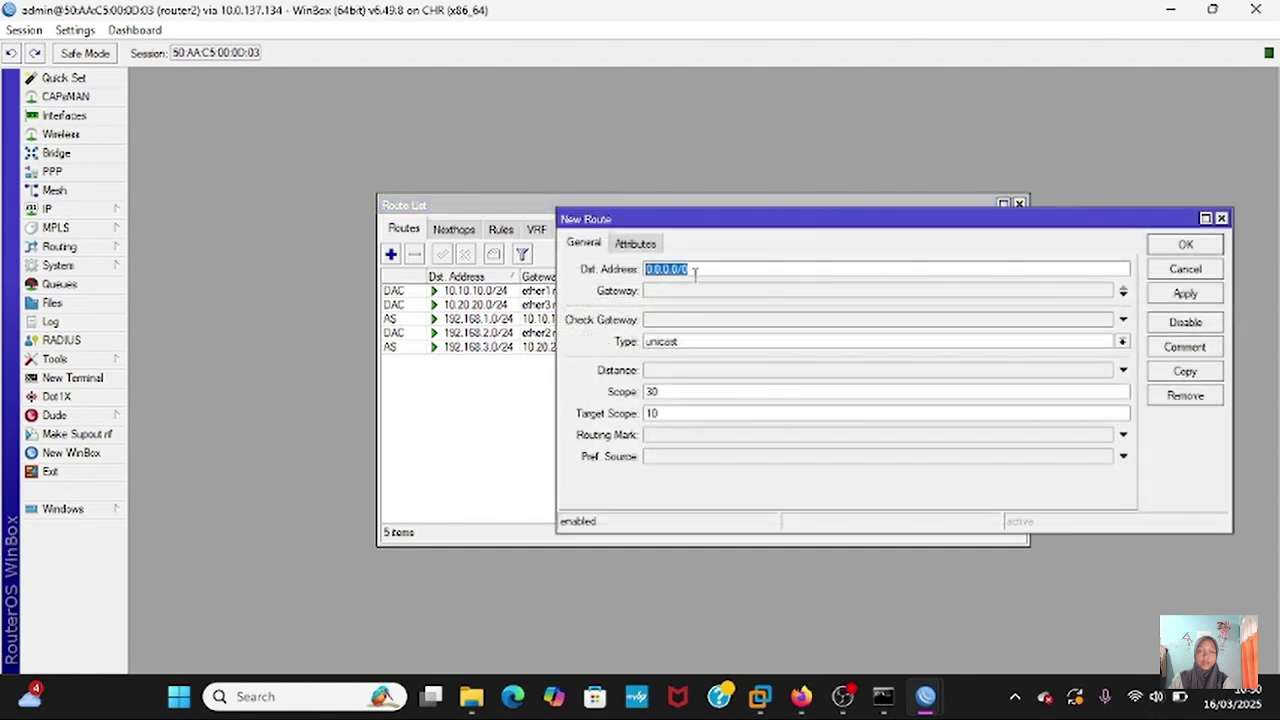
- On router2, add a static route to 10.30.30.0/24 via gateway 10.20.20.2
{"action": "key", "text": "BackSpace"}
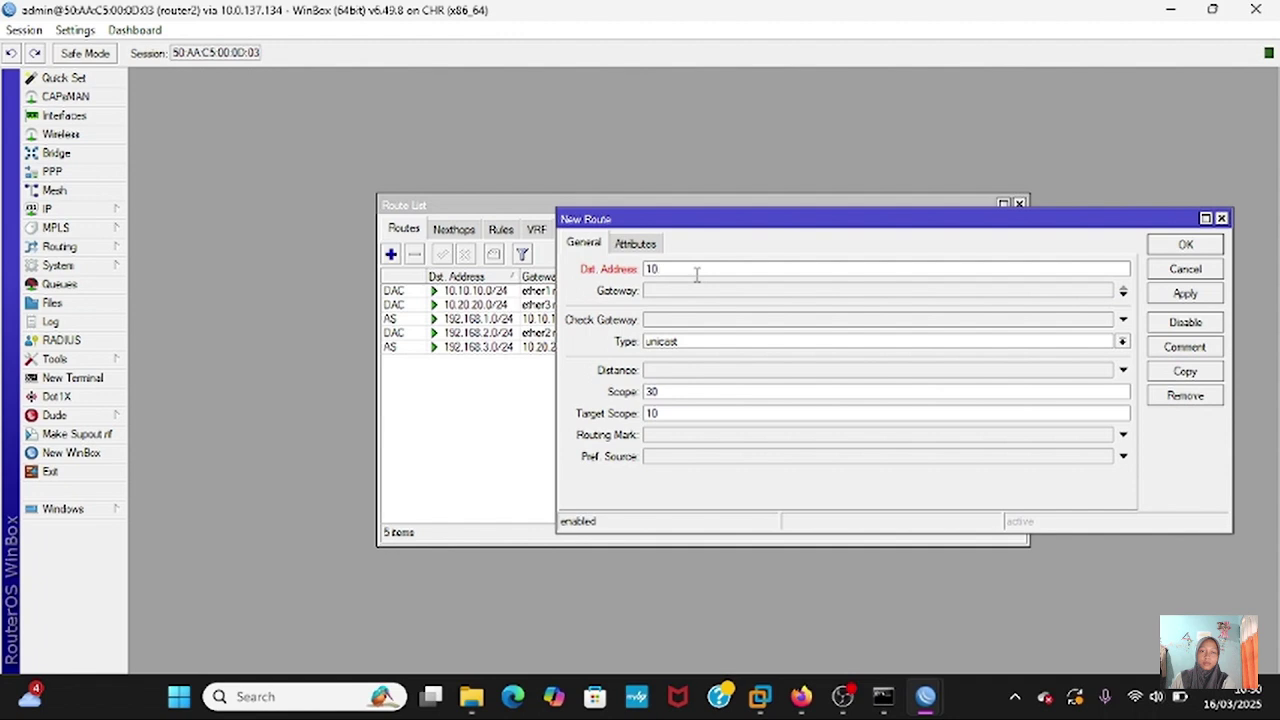
{"action": "type", "text": ".30.30.0/24"}
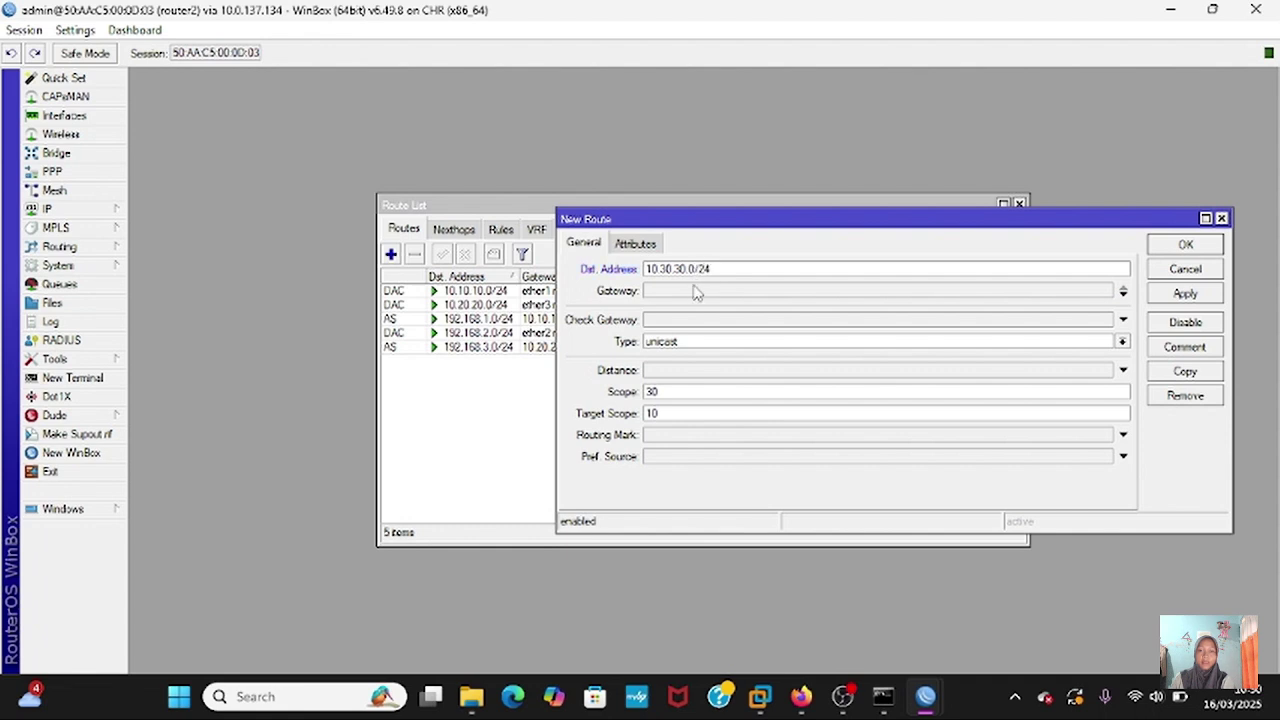
{"action": "left_click", "coordinate": [697, 290]}
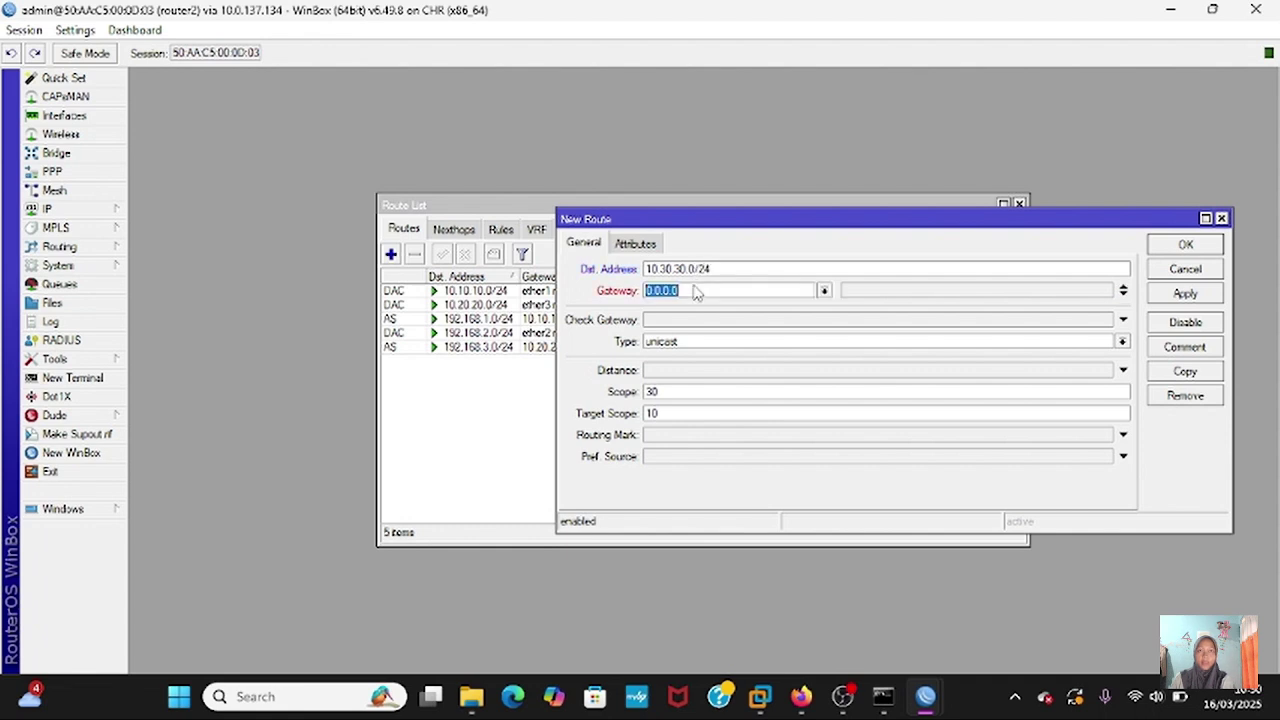
{"action": "key", "text": "BackSpace"}
{"action": "type", "text": "10"}
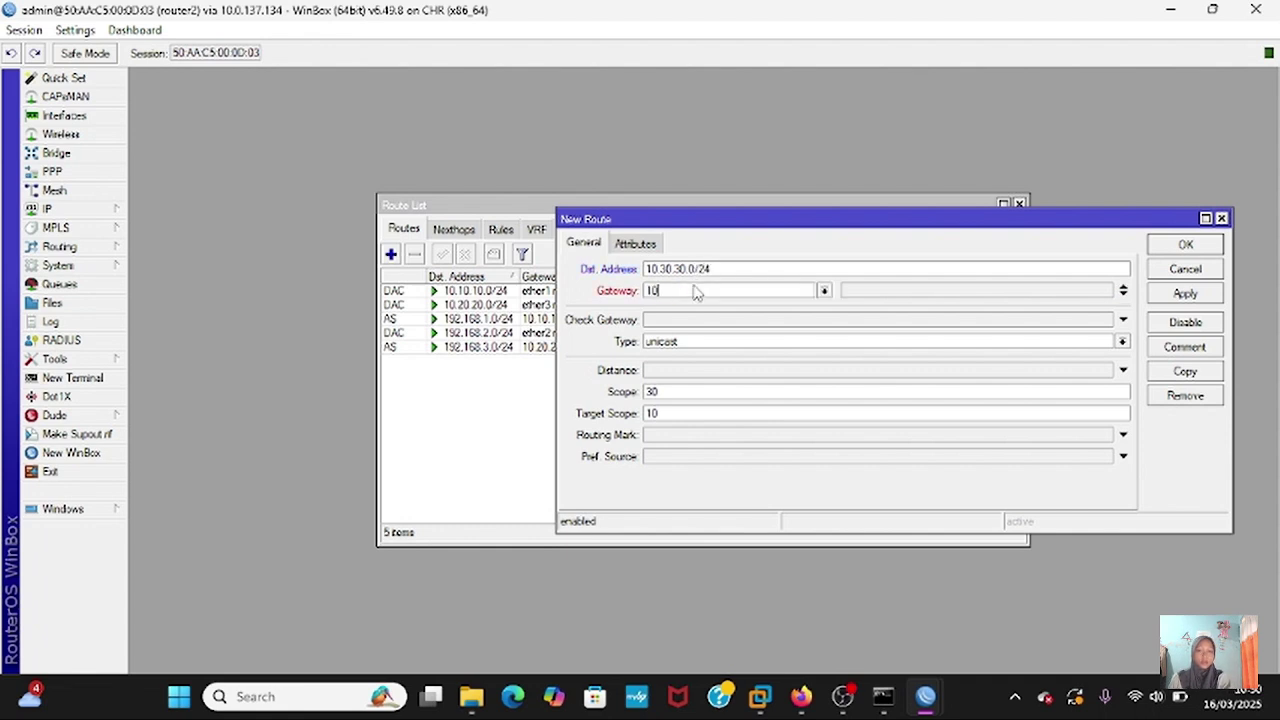
{"action": "type", "text": ".20.20.2"}
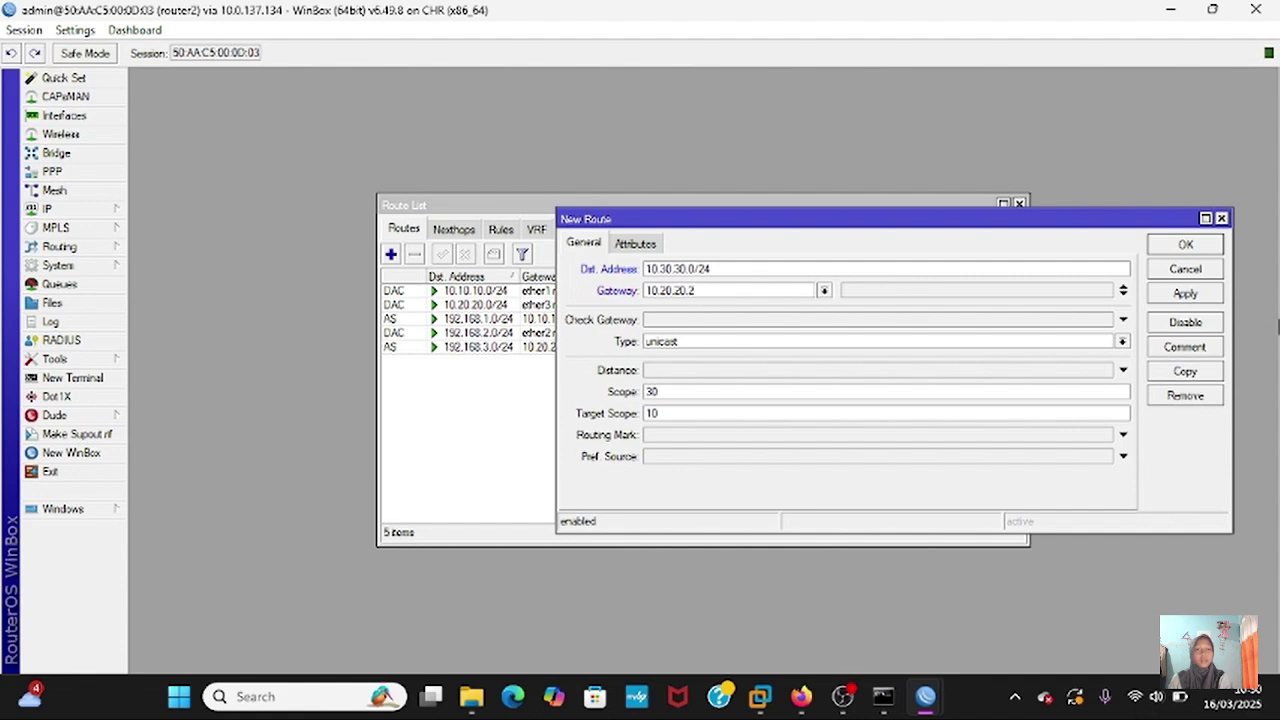
{"action": "left_click", "coordinate": [1209, 293]}
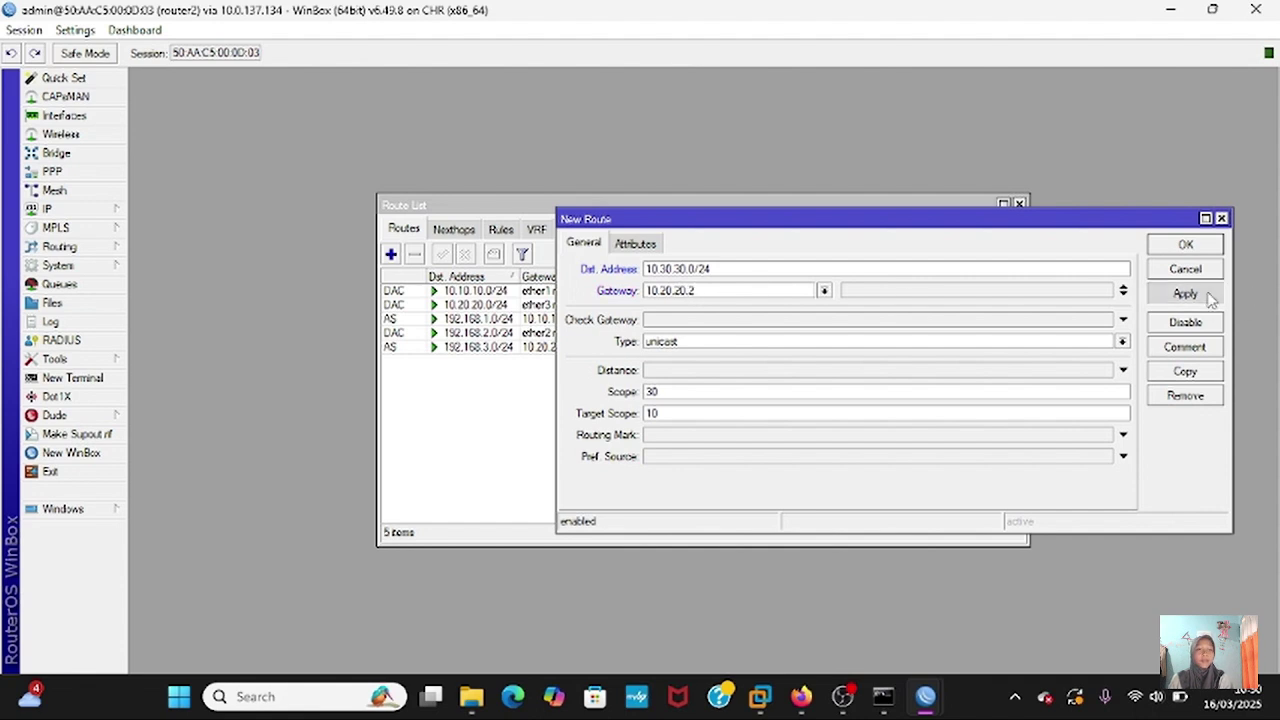
{"action": "left_click", "coordinate": [1179, 247]}
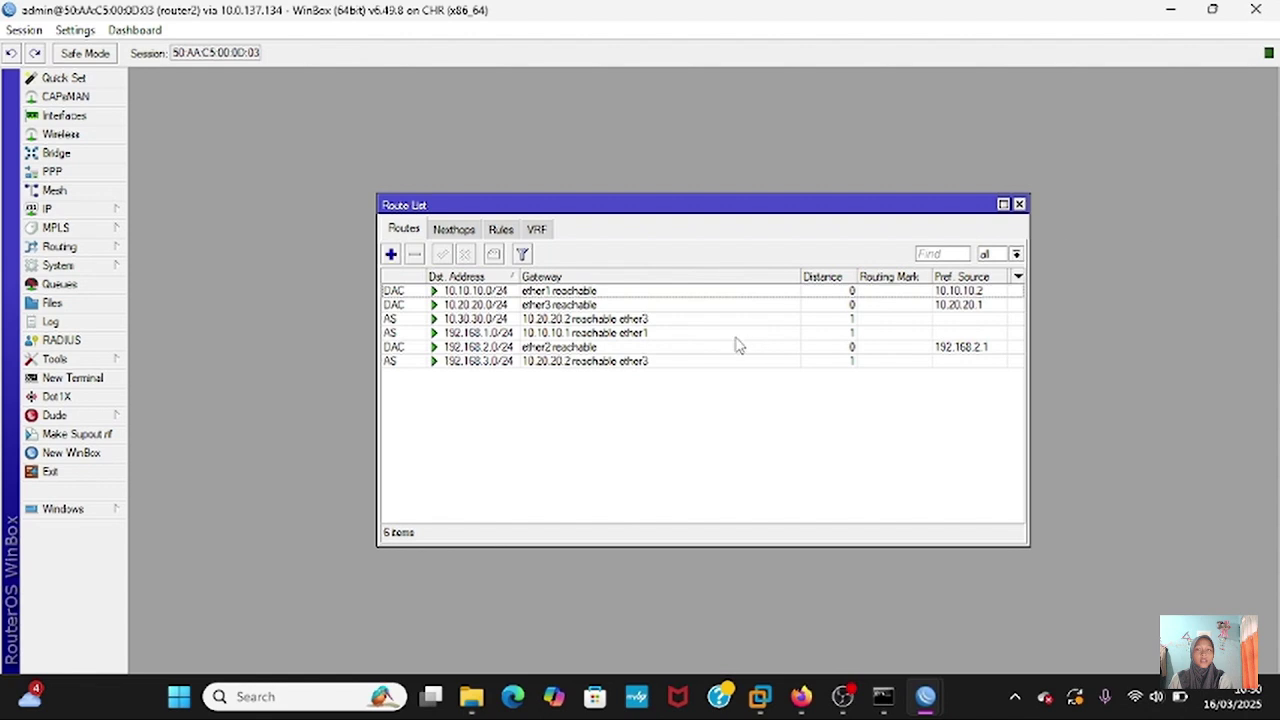
- Add router2's static route to 192.168.4.0/24 via gateway 10.20.20.2
{"action": "left_click", "coordinate": [391, 254]}
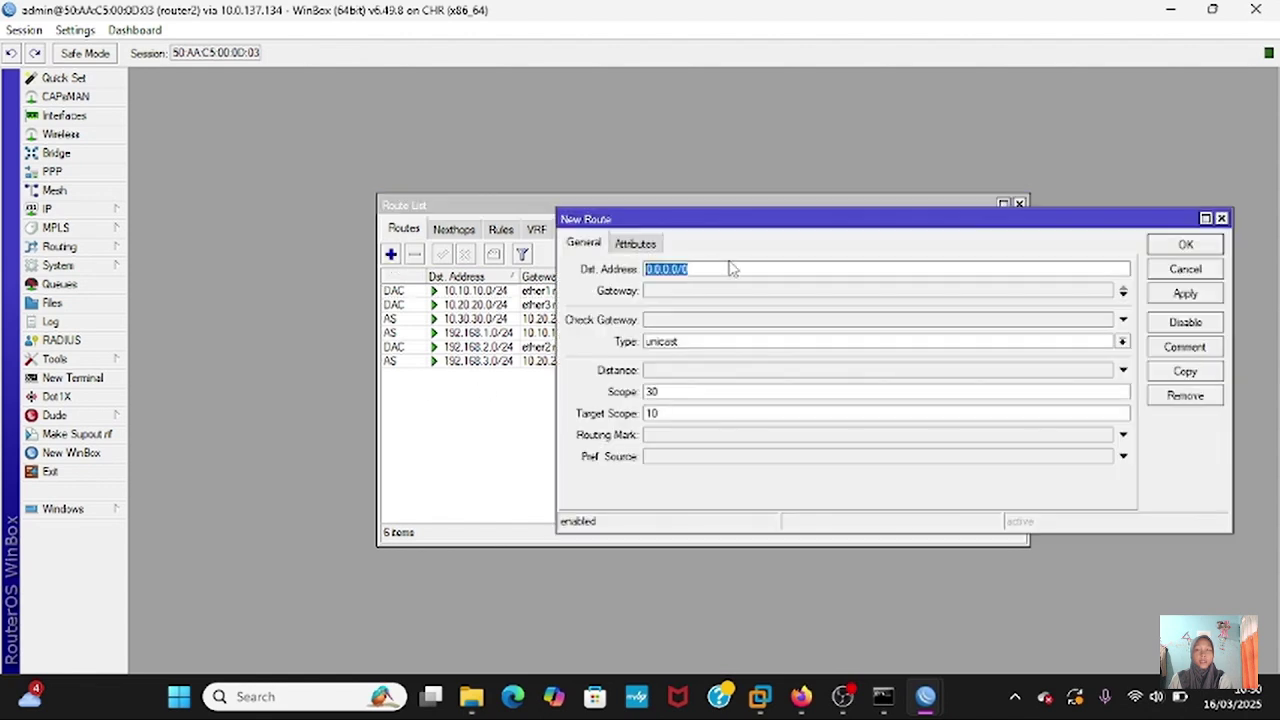
{"action": "type", "text": "192"}
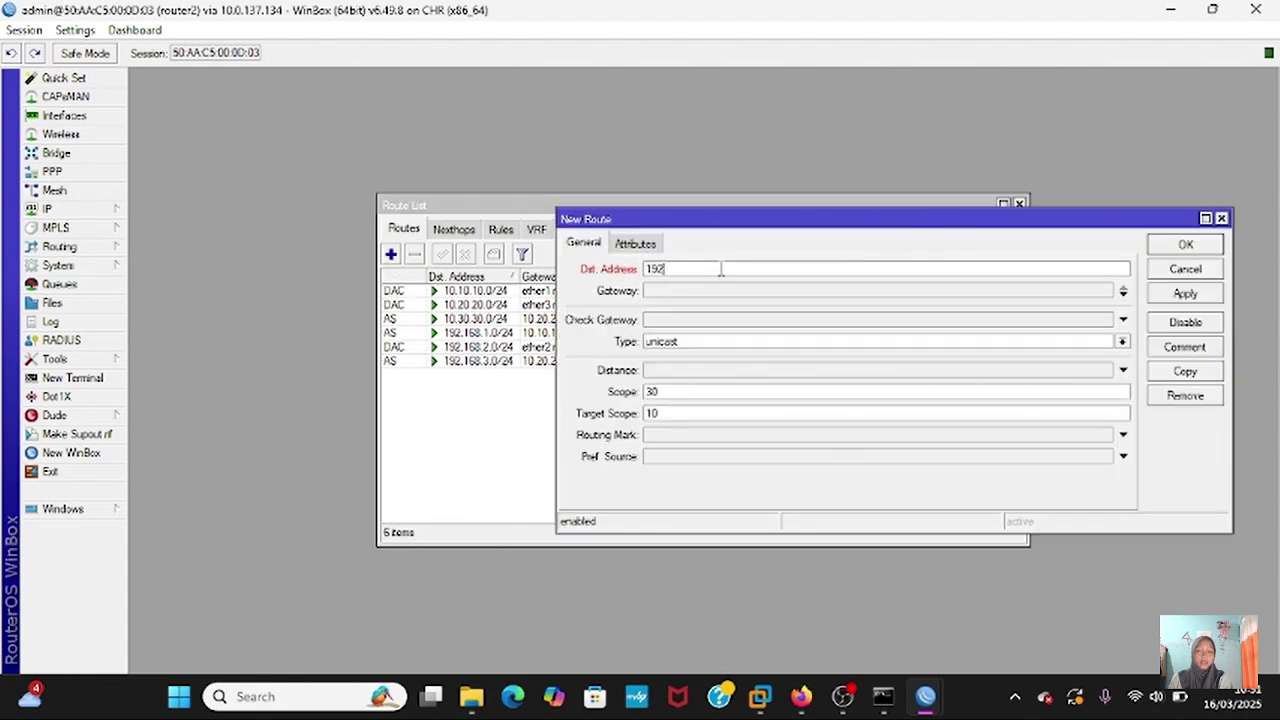
{"action": "type", "text": ".168.4.0/24"}
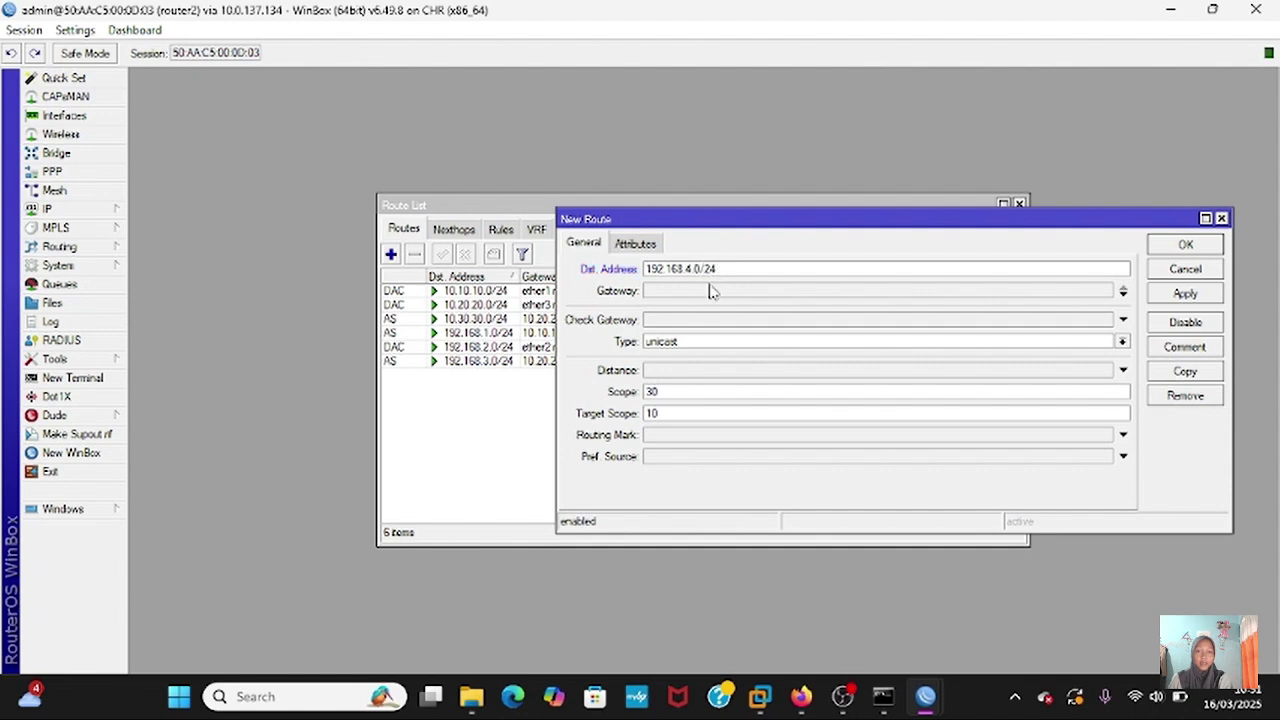
{"action": "left_click", "coordinate": [706, 292]}
{"action": "key", "text": "BackSpace"}
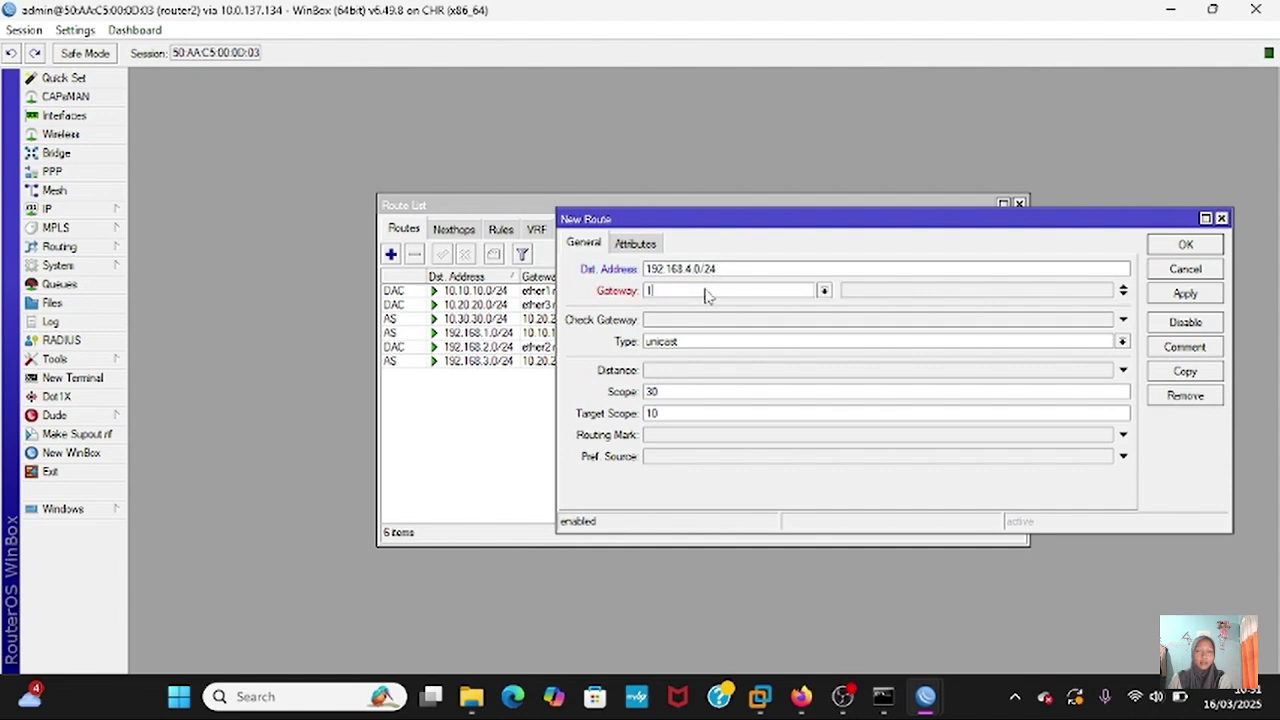
{"action": "type", "text": "10.20.20.2"}
{"action": "left_click", "coordinate": [1158, 295]}
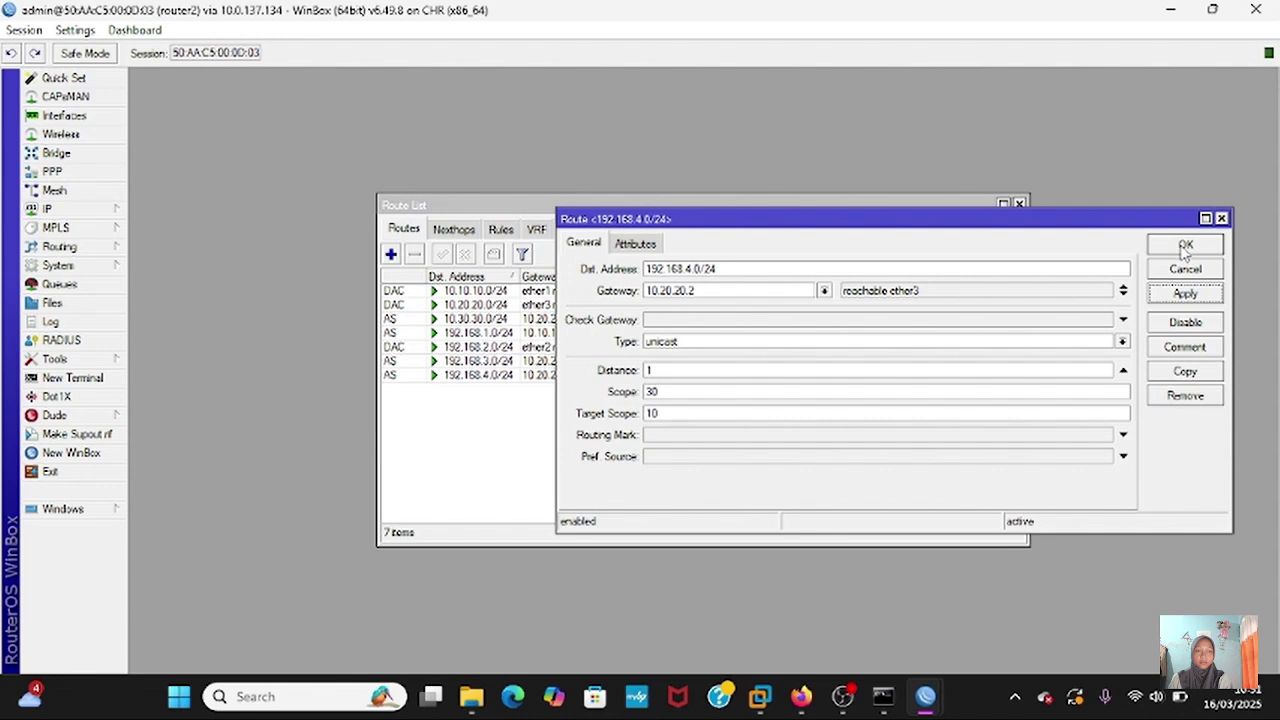
{"action": "left_click", "coordinate": [1184, 246]}
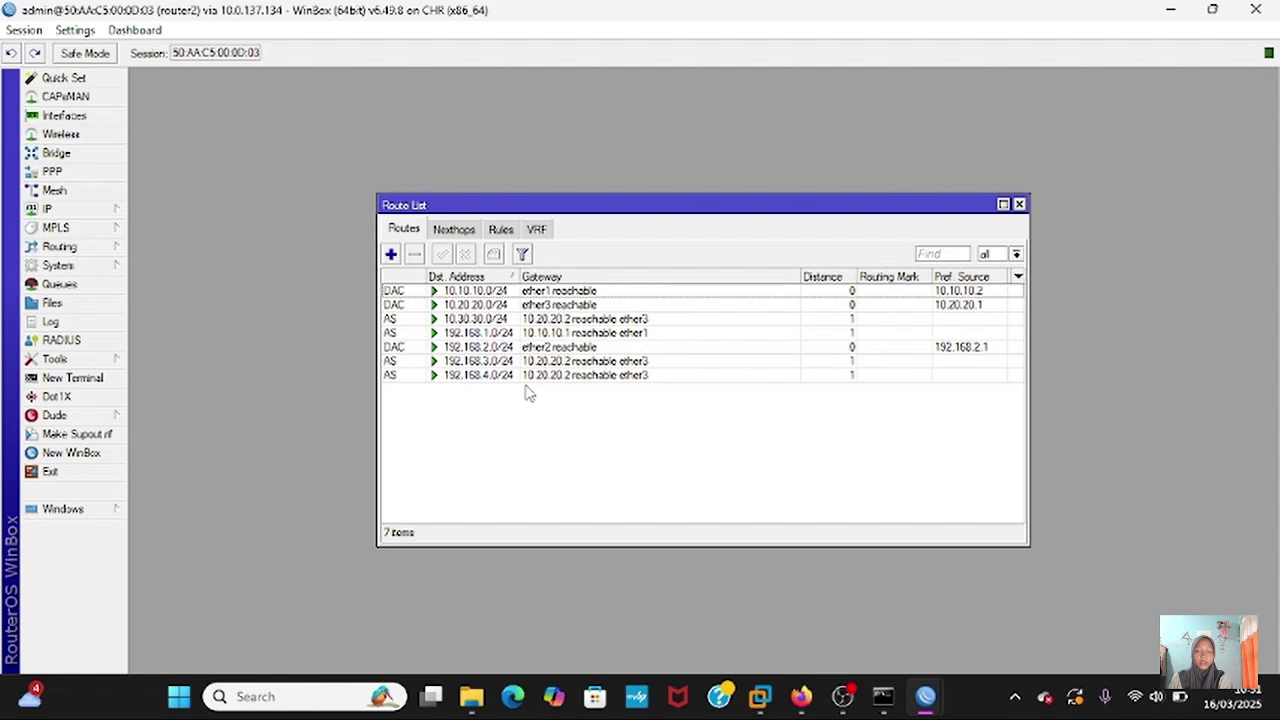
{"action": "mouse_move", "coordinate": [925, 696]}
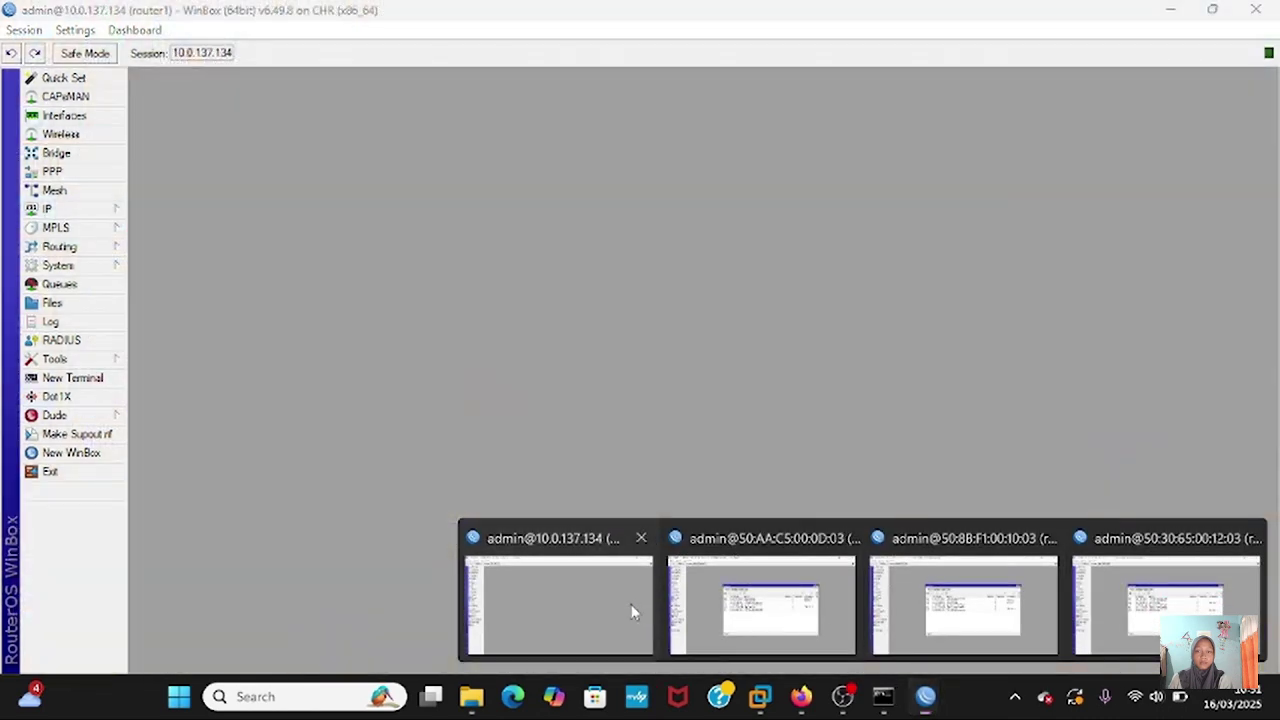
- On router1, add a static route to 10.30.30.0/24 via gateway 10.10.10.2
{"action": "left_click", "coordinate": [634, 609]}
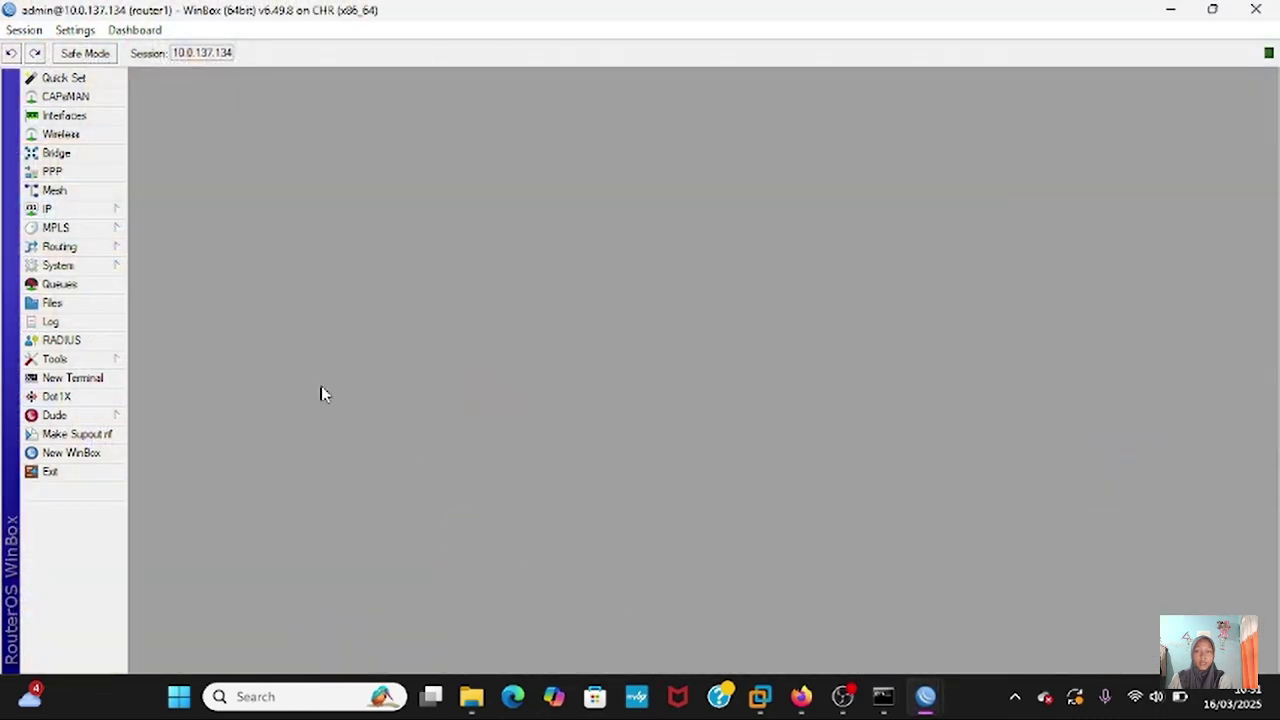
{"action": "left_click", "coordinate": [55, 212]}
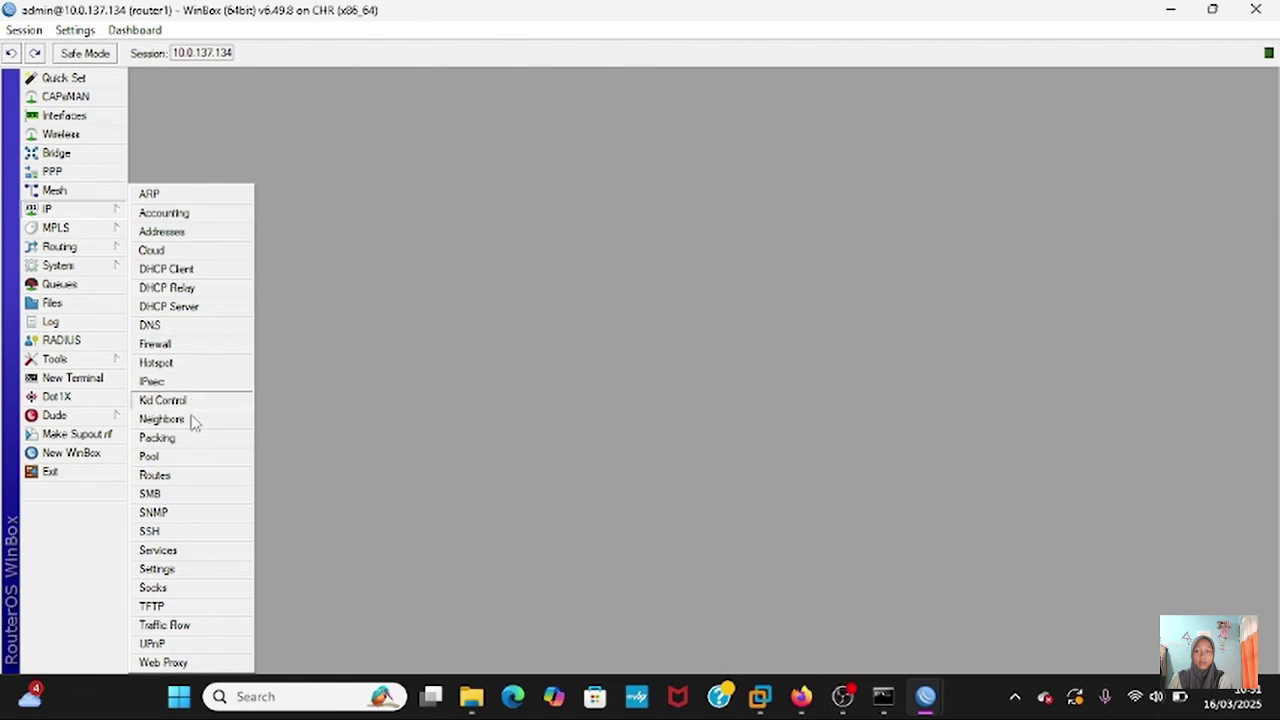
{"action": "left_click", "coordinate": [191, 476]}
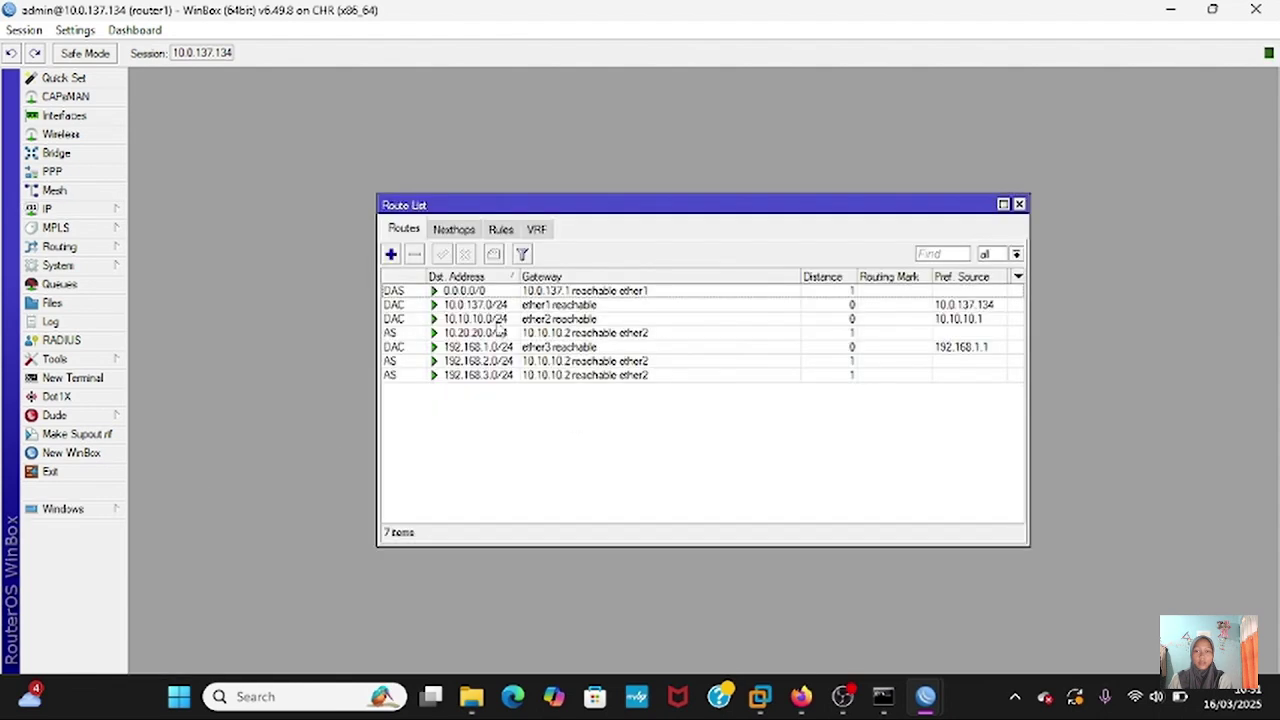
{"action": "left_click", "coordinate": [391, 254]}
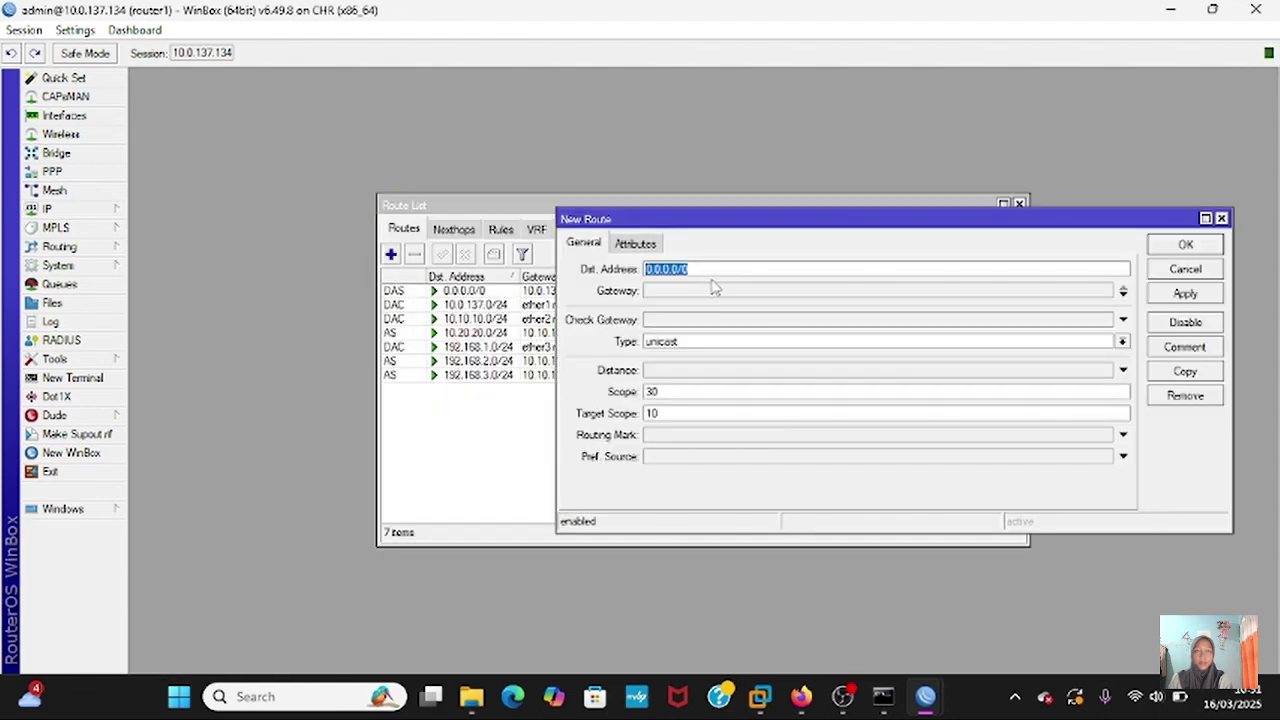
{"action": "type", "text": "10.30.30/"}
{"action": "key", "text": "BackSpace"}
{"action": "type", "text": ".0/24"}
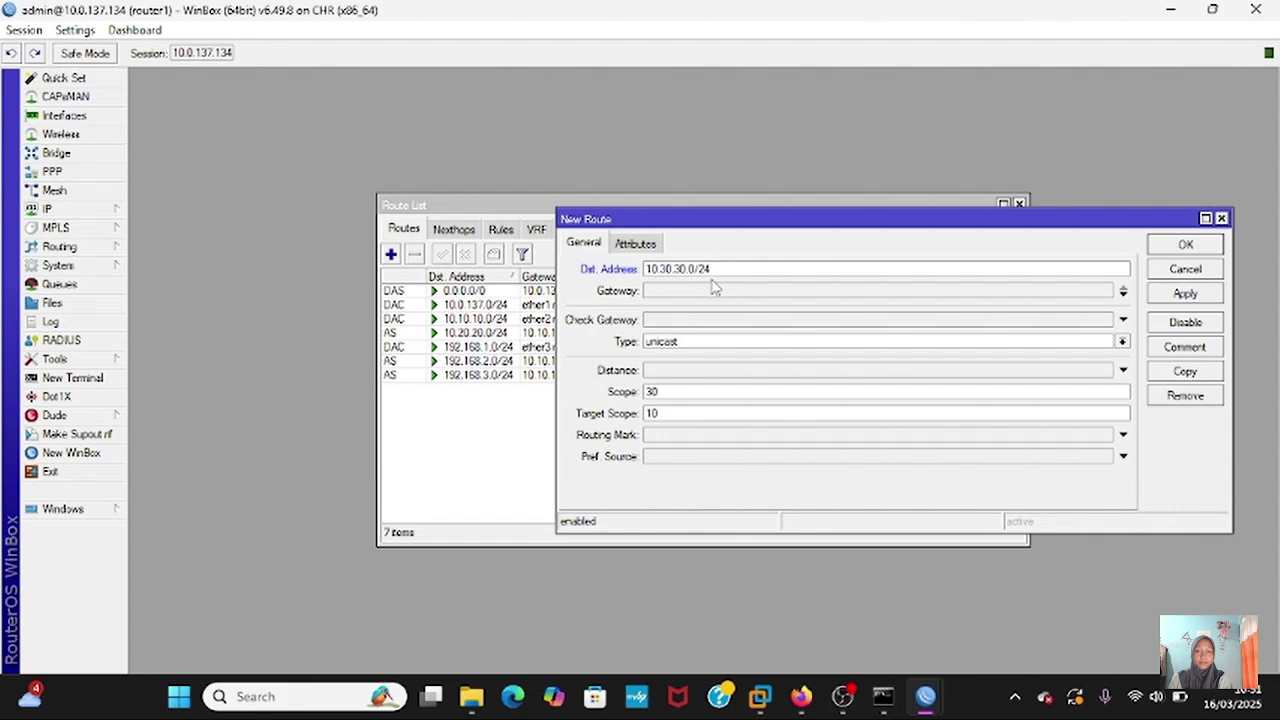
{"action": "left_click", "coordinate": [707, 290]}
{"action": "key", "text": "BackSpace"}
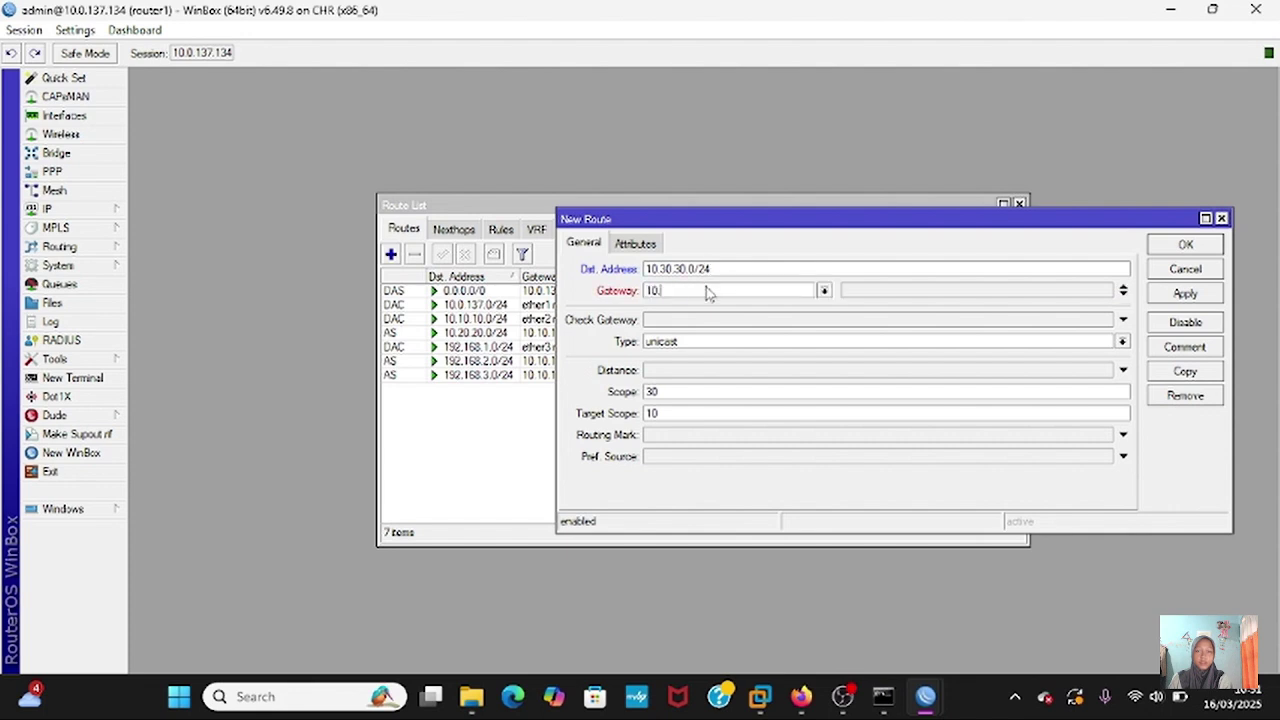
{"action": "type", "text": "10.10.10.2"}
{"action": "left_click", "coordinate": [1208, 296]}
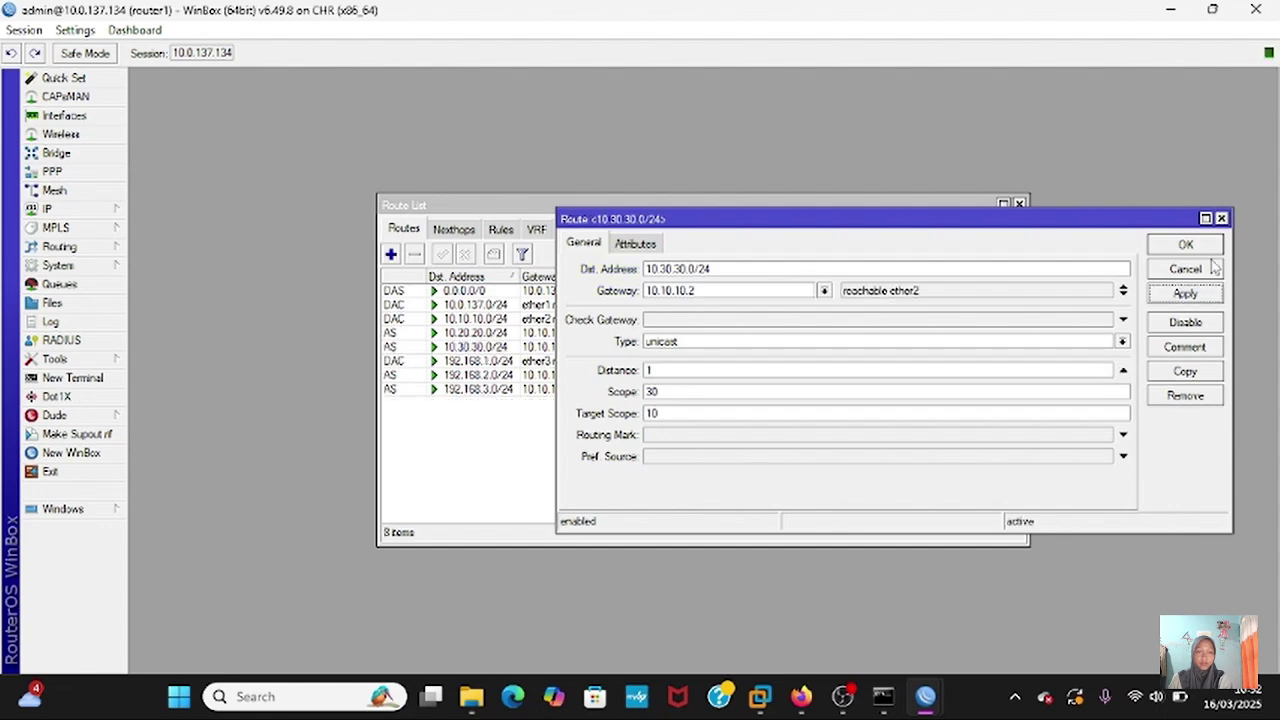
{"action": "left_click", "coordinate": [1203, 246]}
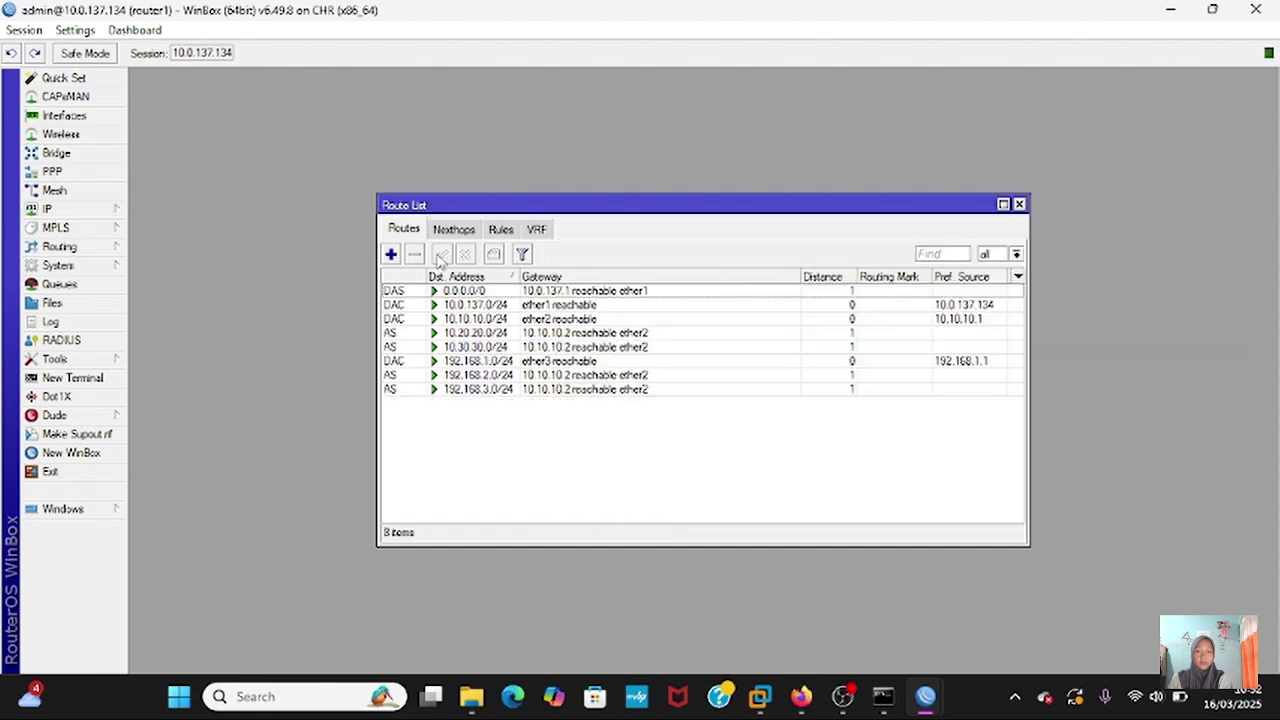
- Add router1's static route to 192.168.4.0/24 via gateway 10.10.10.2
{"action": "left_click", "coordinate": [391, 254]}
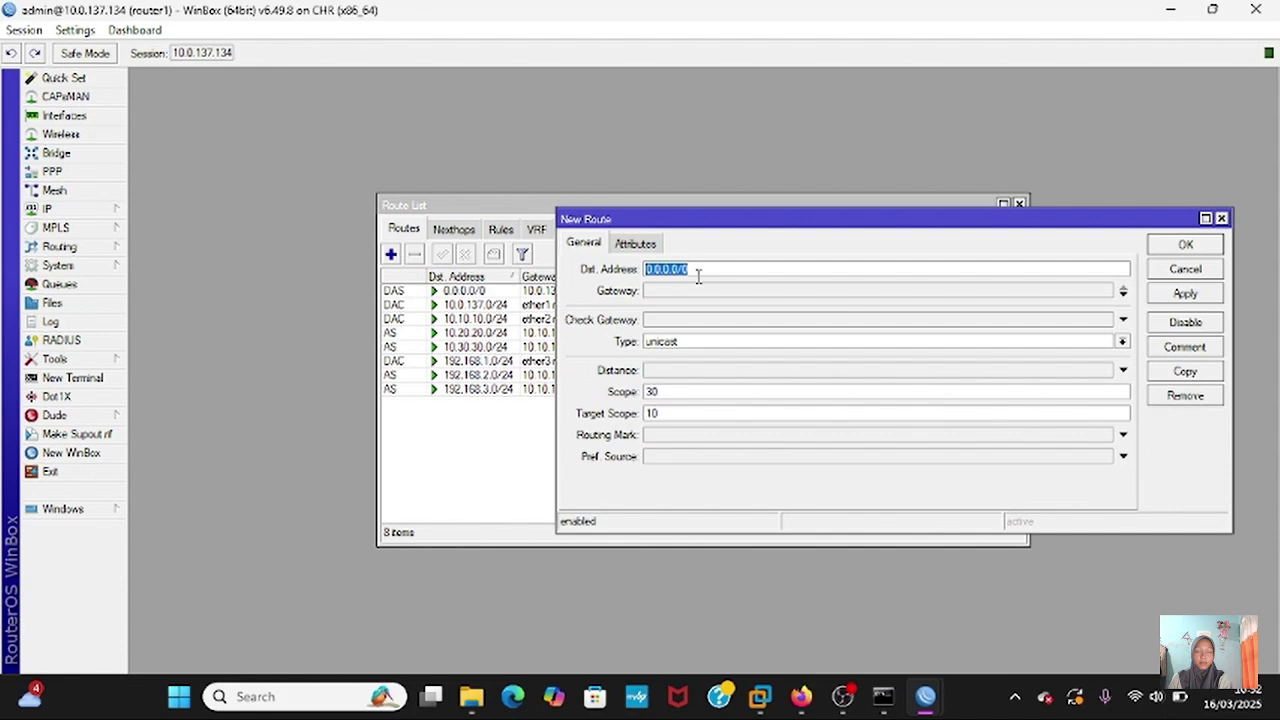
{"action": "key", "text": "BackSpace"}
{"action": "type", "text": "192.168.4.0/24"}
{"action": "left_click", "coordinate": [698, 292]}
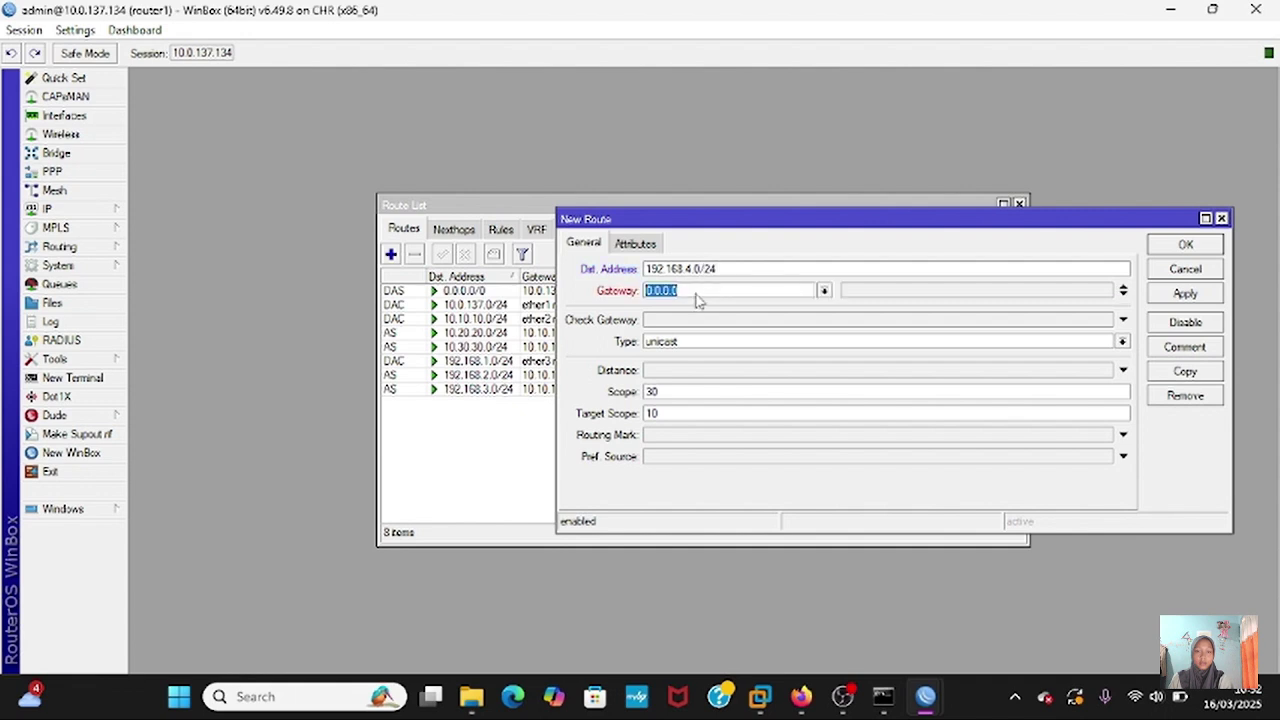
{"action": "key", "text": "BackSpace"}
{"action": "left_click", "coordinate": [1183, 293]}
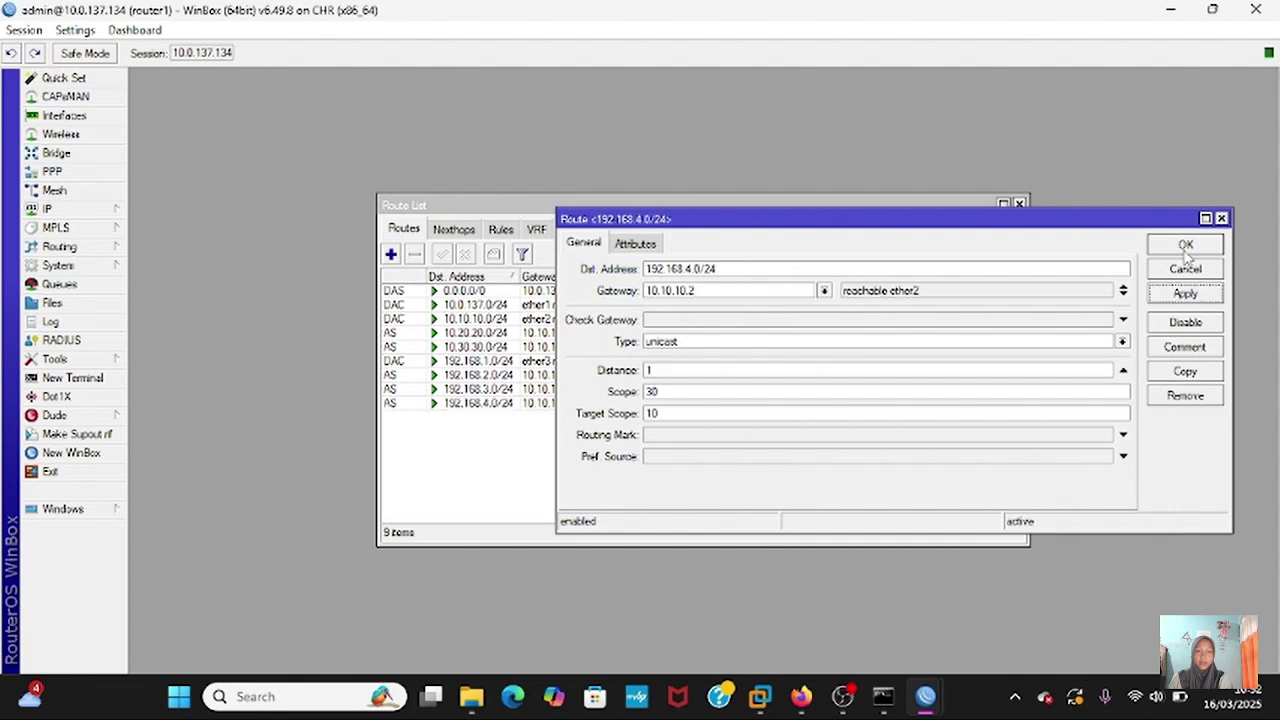
{"action": "left_click", "coordinate": [1185, 246]}
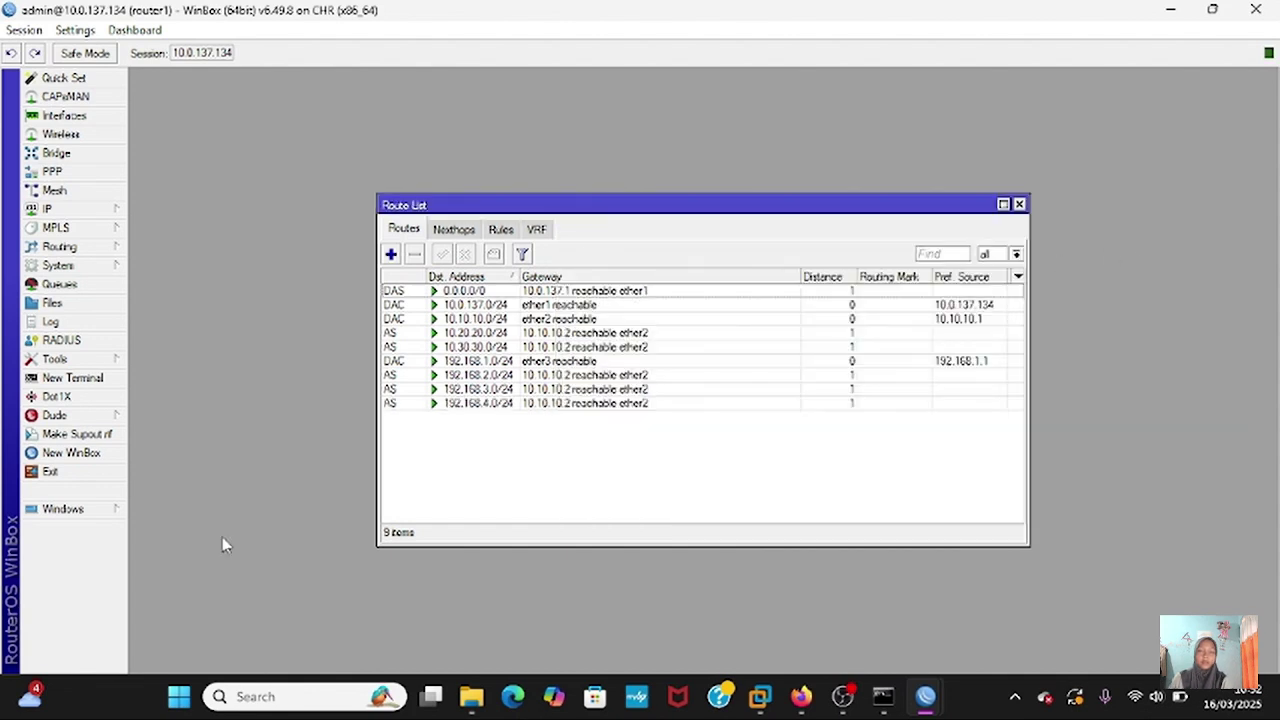
- Ping 10.30.30.2 from a new router1 terminal, confirming 0% packet loss
{"action": "left_click", "coordinate": [90, 384]}
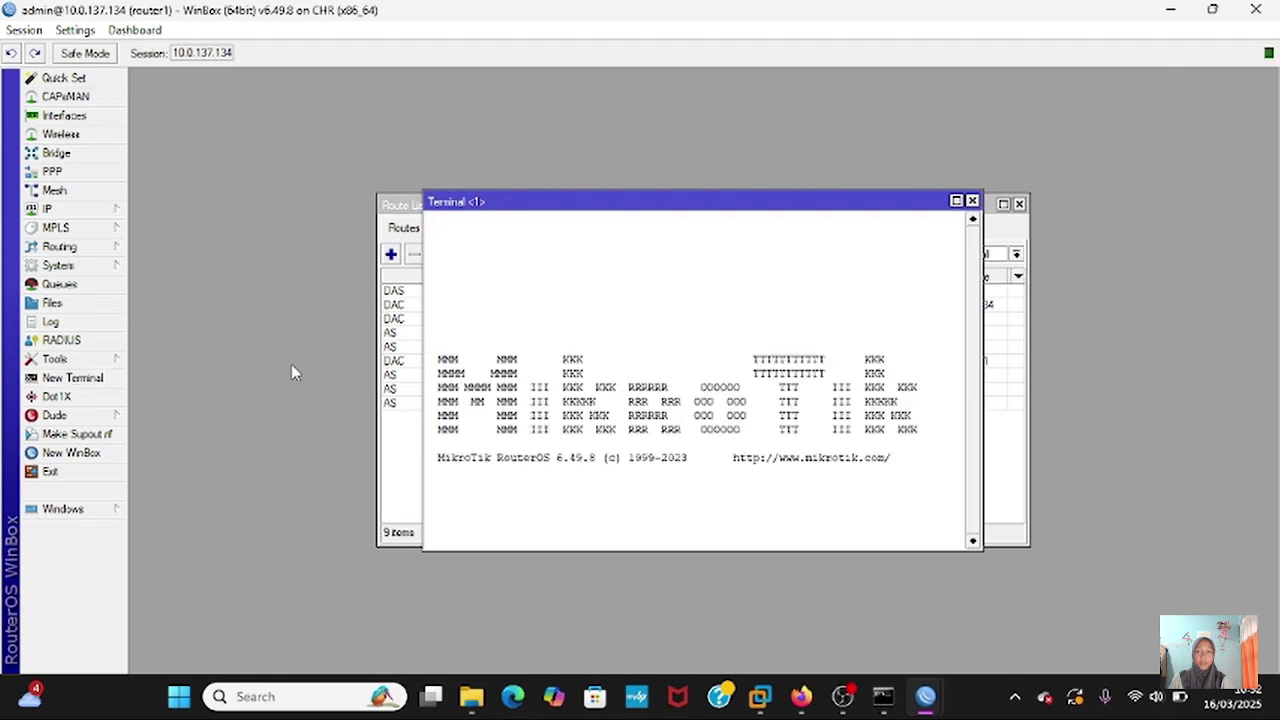
{"action": "key", "text": "Return"}
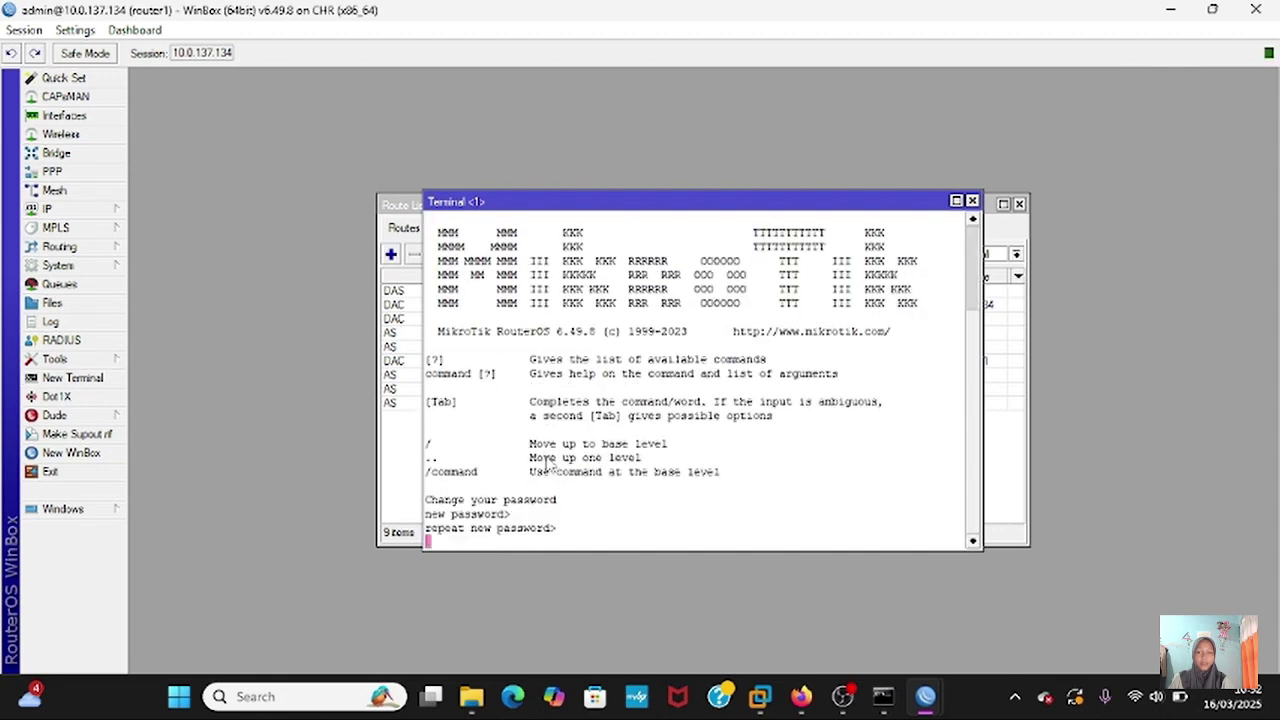
{"action": "key", "text": "Return"}
{"action": "key", "text": "Return"}
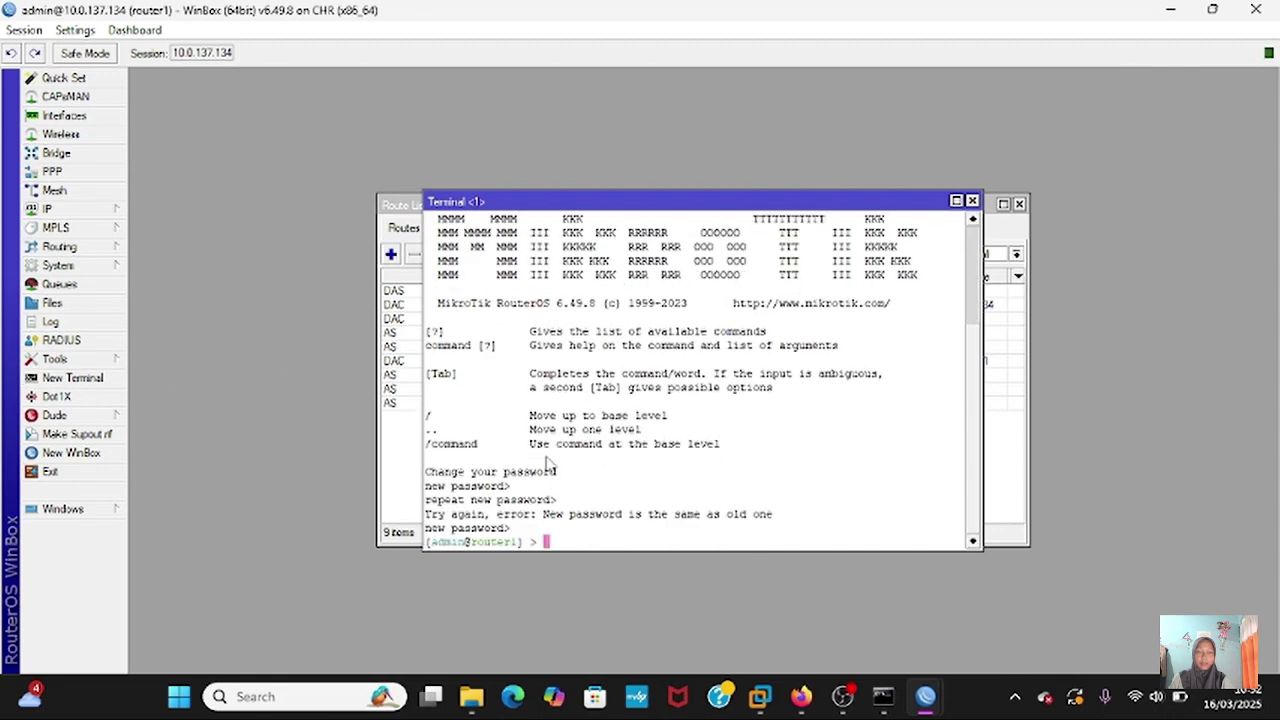
{"action": "key", "text": "Return"}
{"action": "type", "text": "pin"}
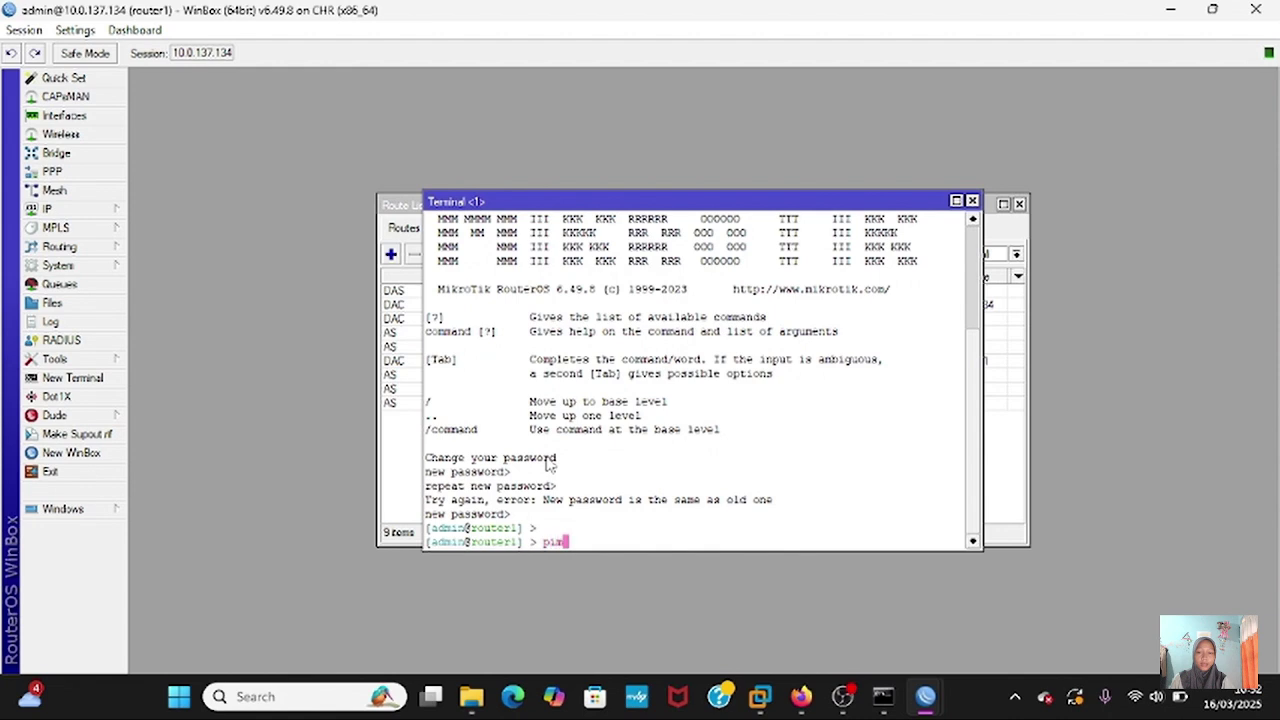
{"action": "type", "text": "g 10.30.30.2"}
{"action": "key", "text": "Return"}
{"action": "key", "text": "Up"}
{"action": "key", "text": "Return"}
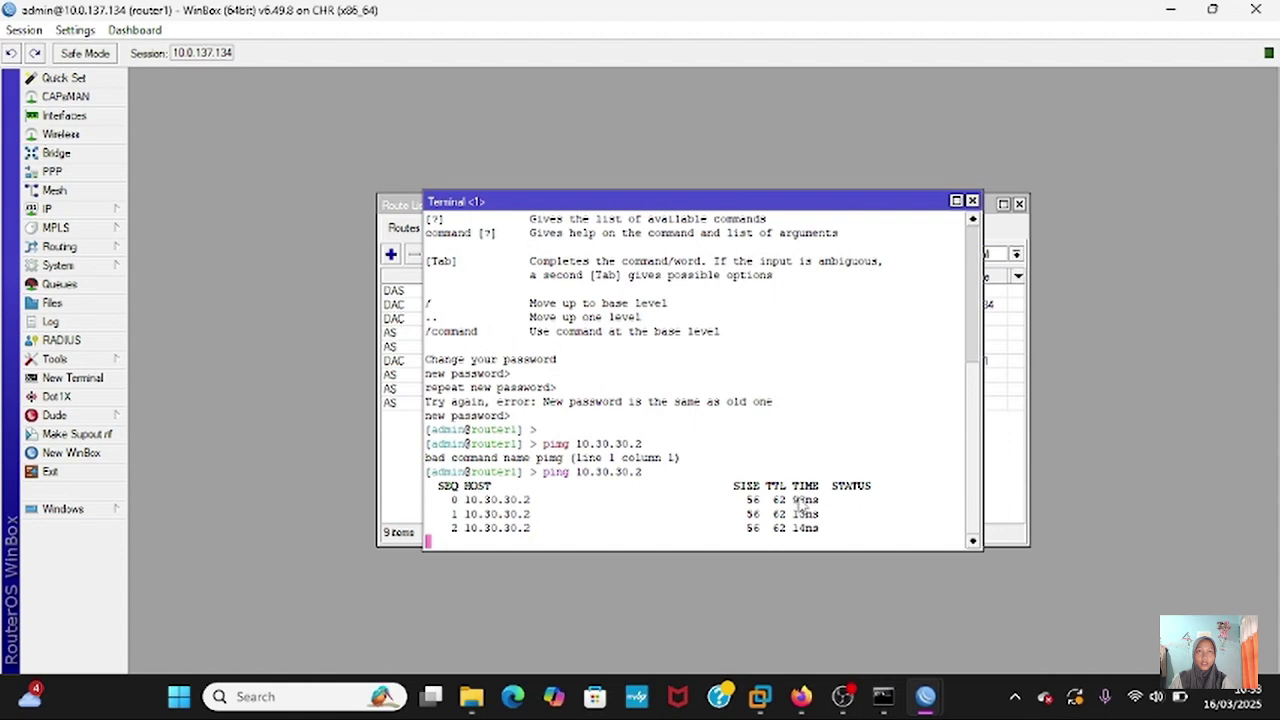
{"action": "key", "text": "ctrl+c"}
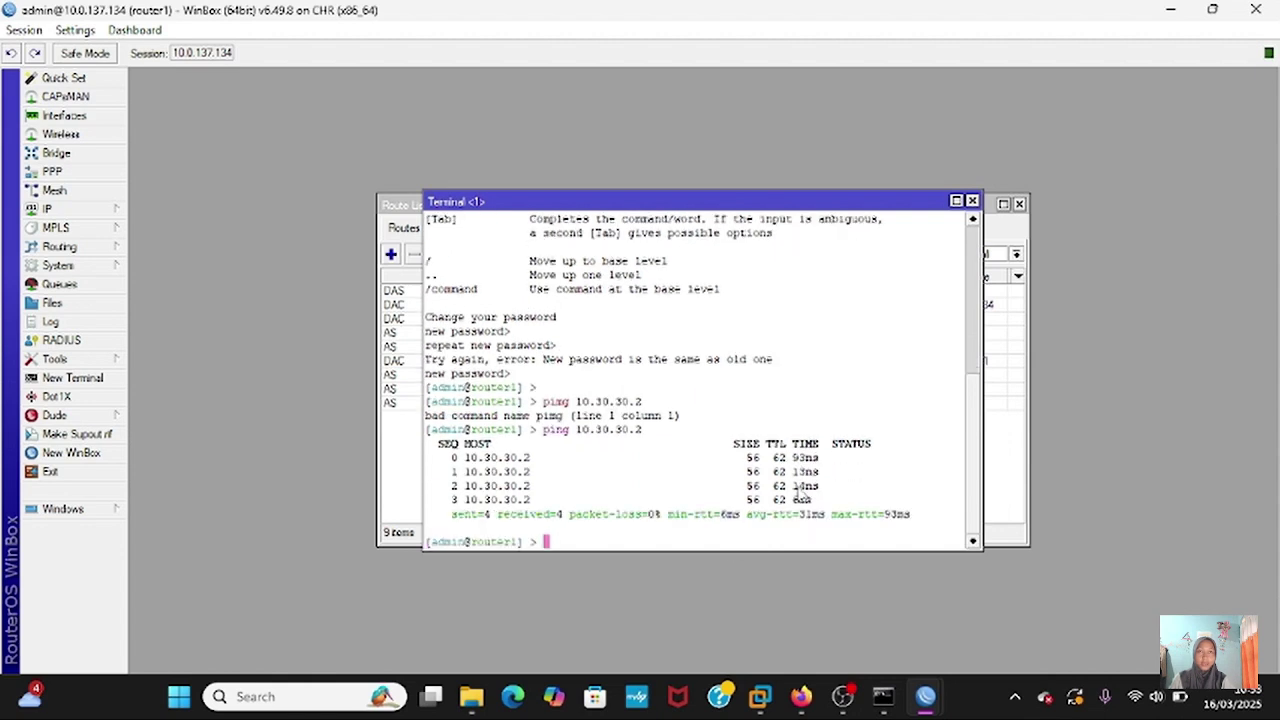
{"action": "left_click", "coordinate": [805, 693]}
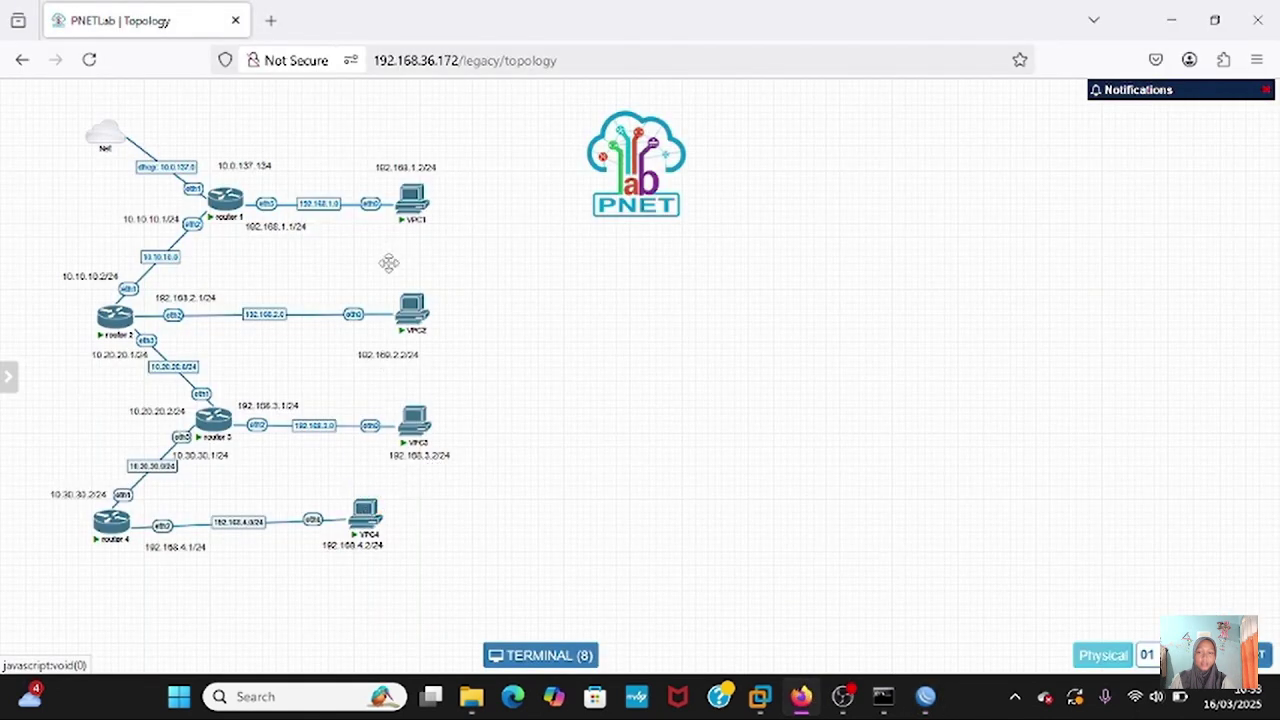
- Ping 192.168.2.2 from VPC4's console and stop it once replies arrive
{"action": "left_click", "coordinate": [362, 518]}
{"action": "type", "text": "p"}
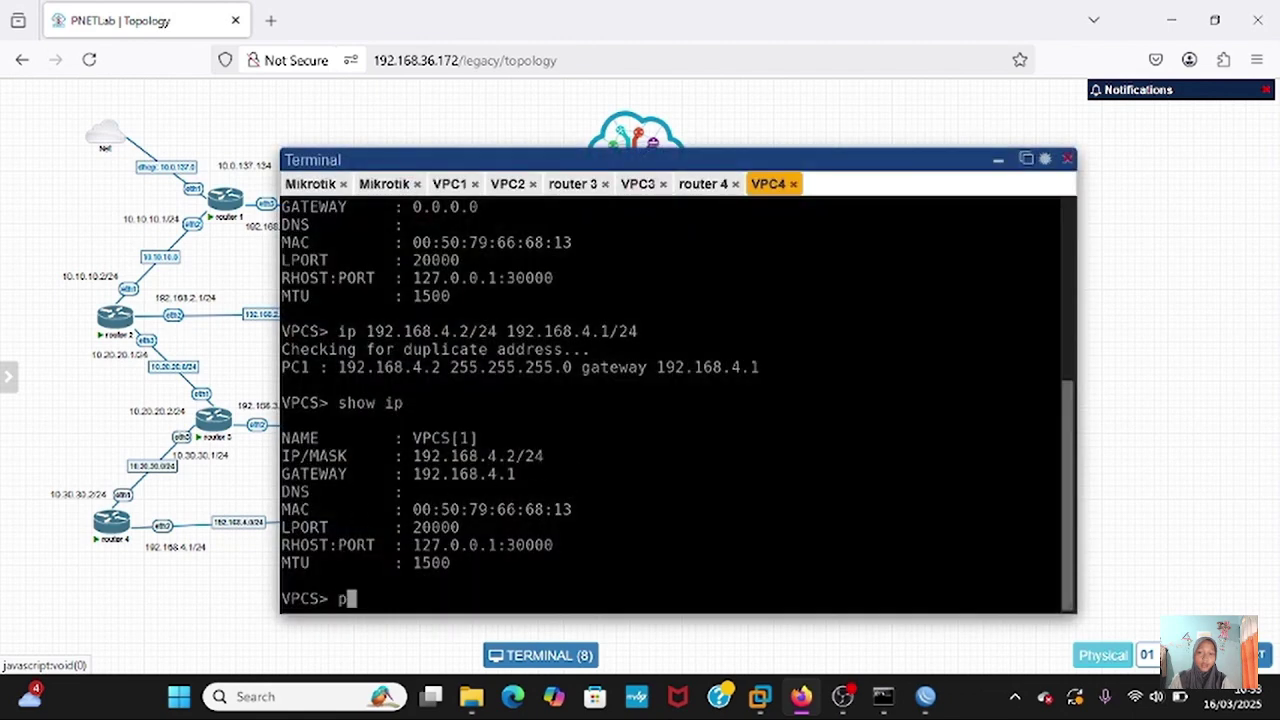
{"action": "type", "text": "ing 192.168.2.2"}
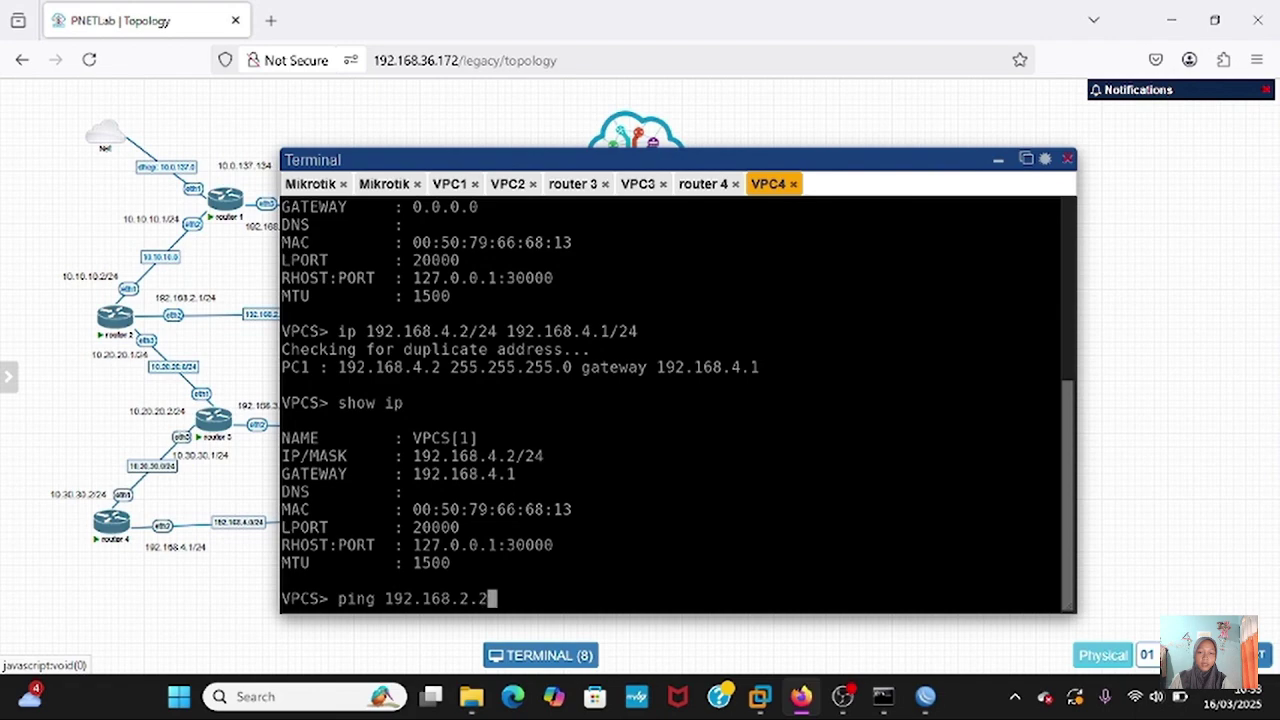
{"action": "key", "text": "Return"}
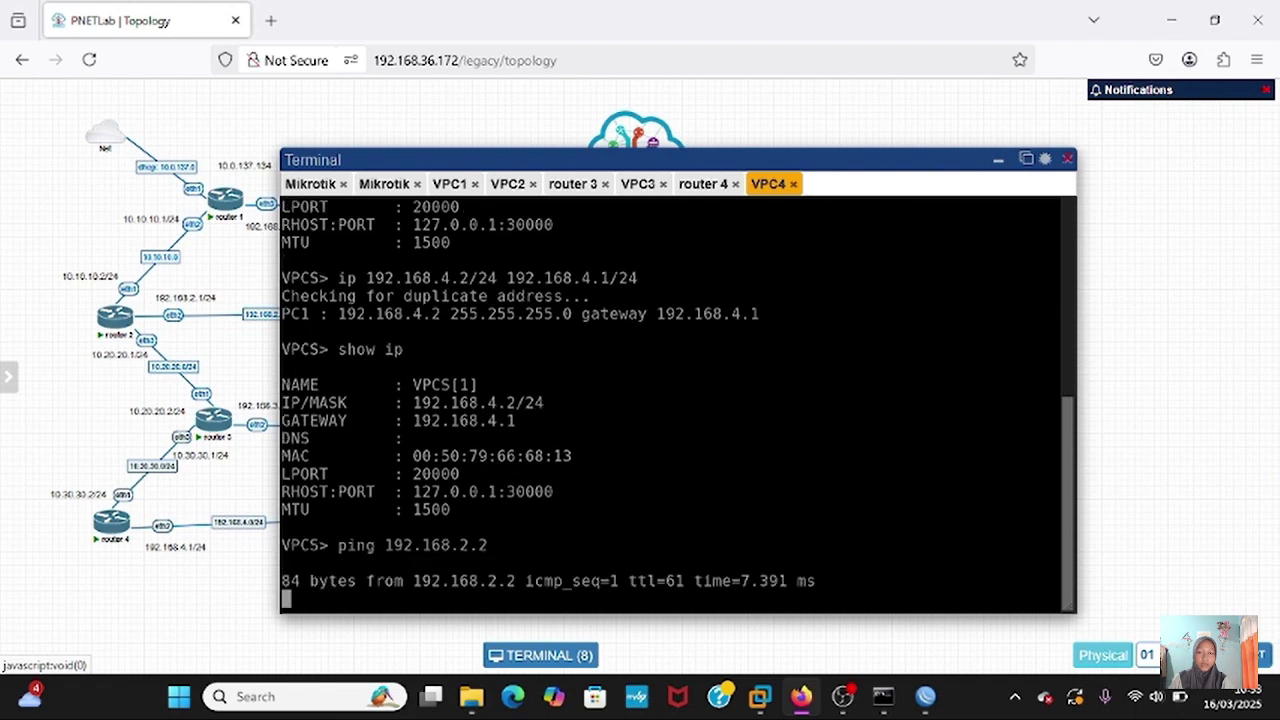
{"action": "key", "text": "ctrl+c"}
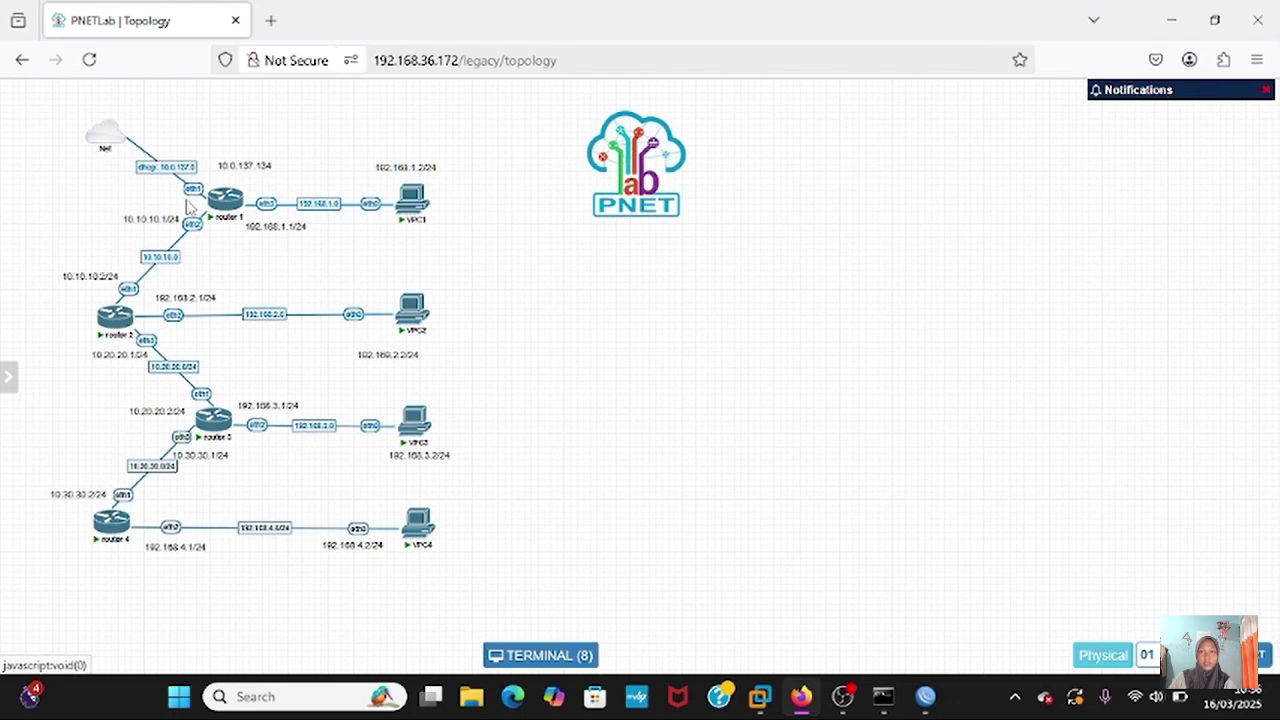
- Print router1's routing table with ip route print in its PNETLab console
{"action": "left_click", "coordinate": [221, 207]}
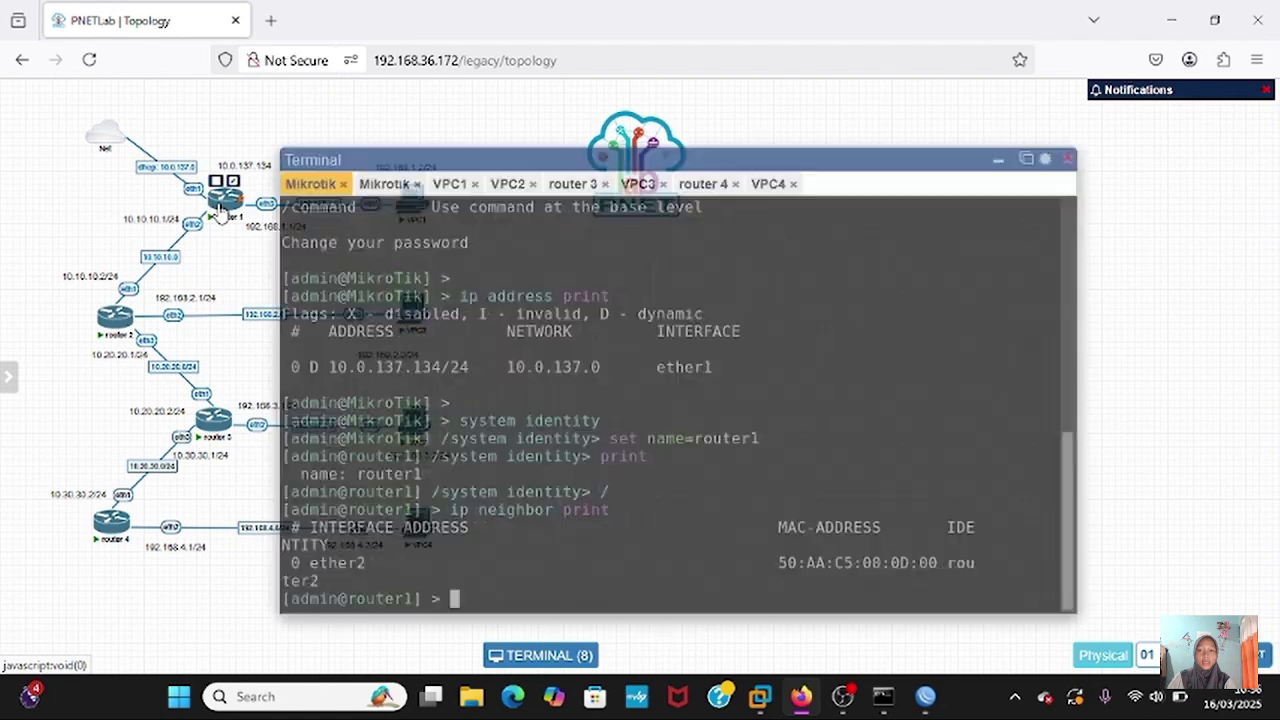
{"action": "key", "text": "Return"}
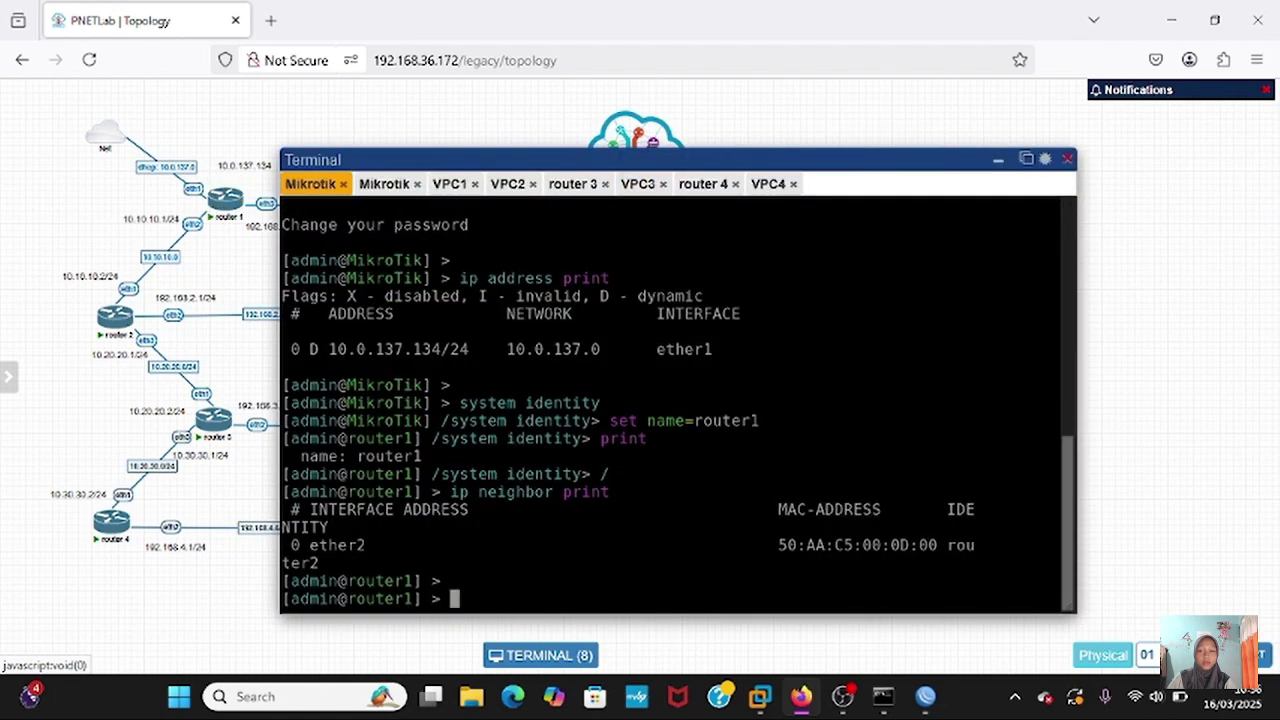
{"action": "type", "text": "ip route"}
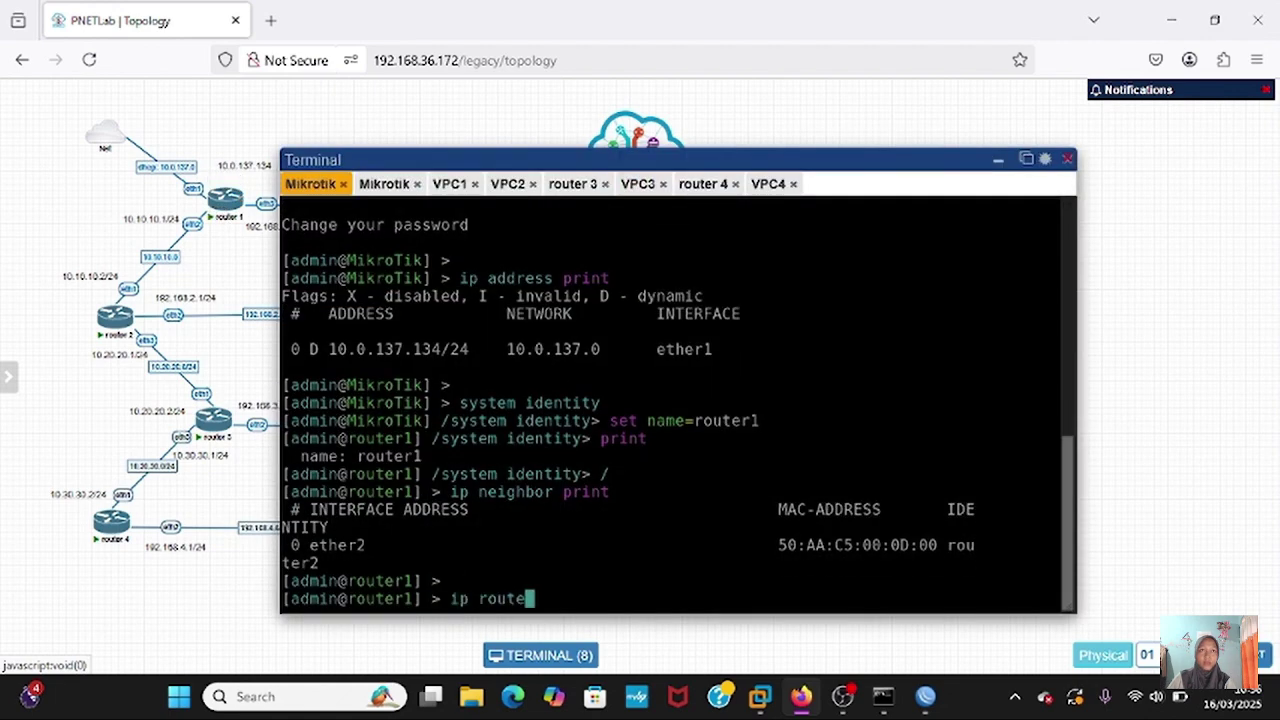
{"action": "type", "text": " print"}
{"action": "key", "text": "Return"}
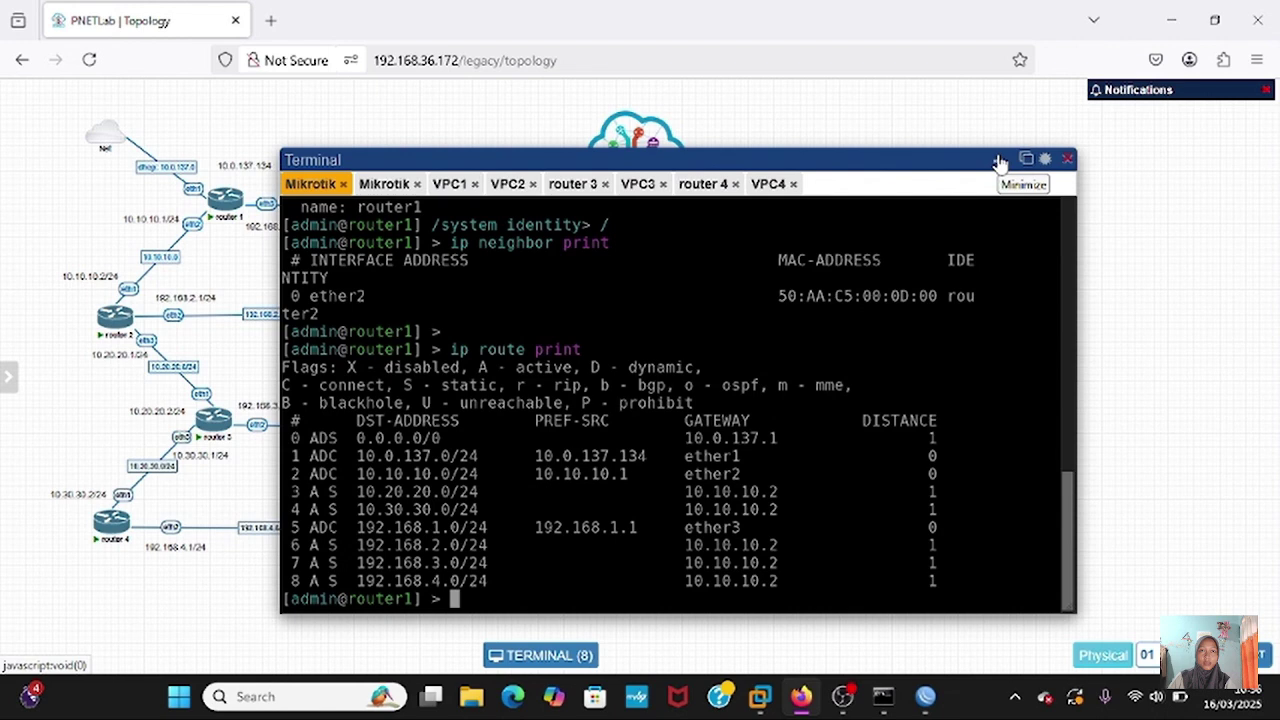
{"action": "left_click", "coordinate": [999, 162]}
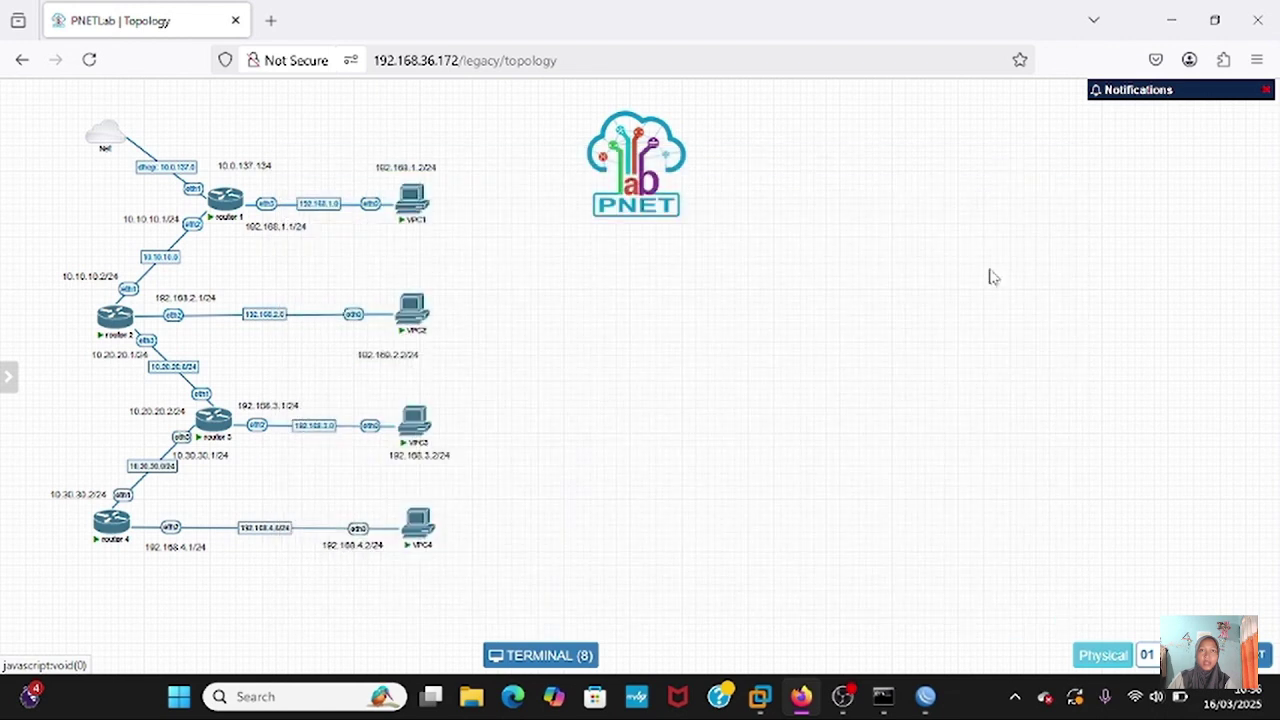
- In router2's terminal, add a default route via gateway 10.10.10.1 and print the route table to verify it
{"action": "mouse_move", "coordinate": [926, 696]}
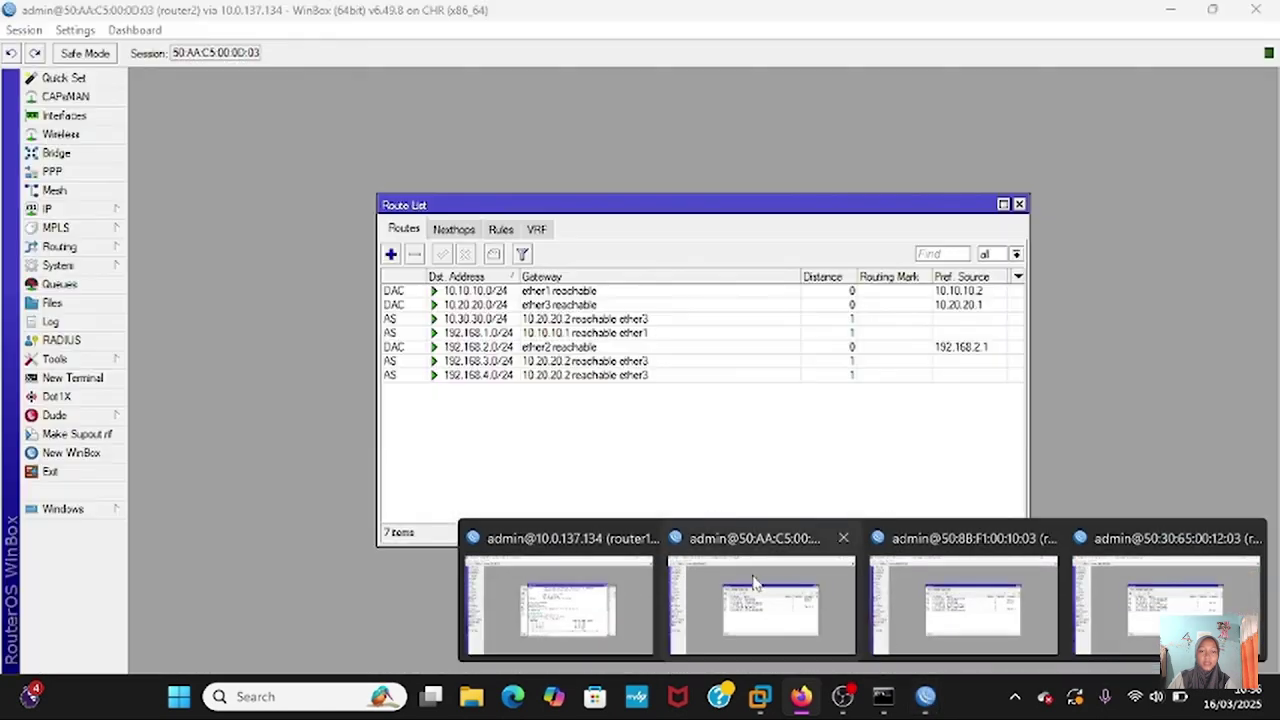
{"action": "left_click", "coordinate": [753, 579]}
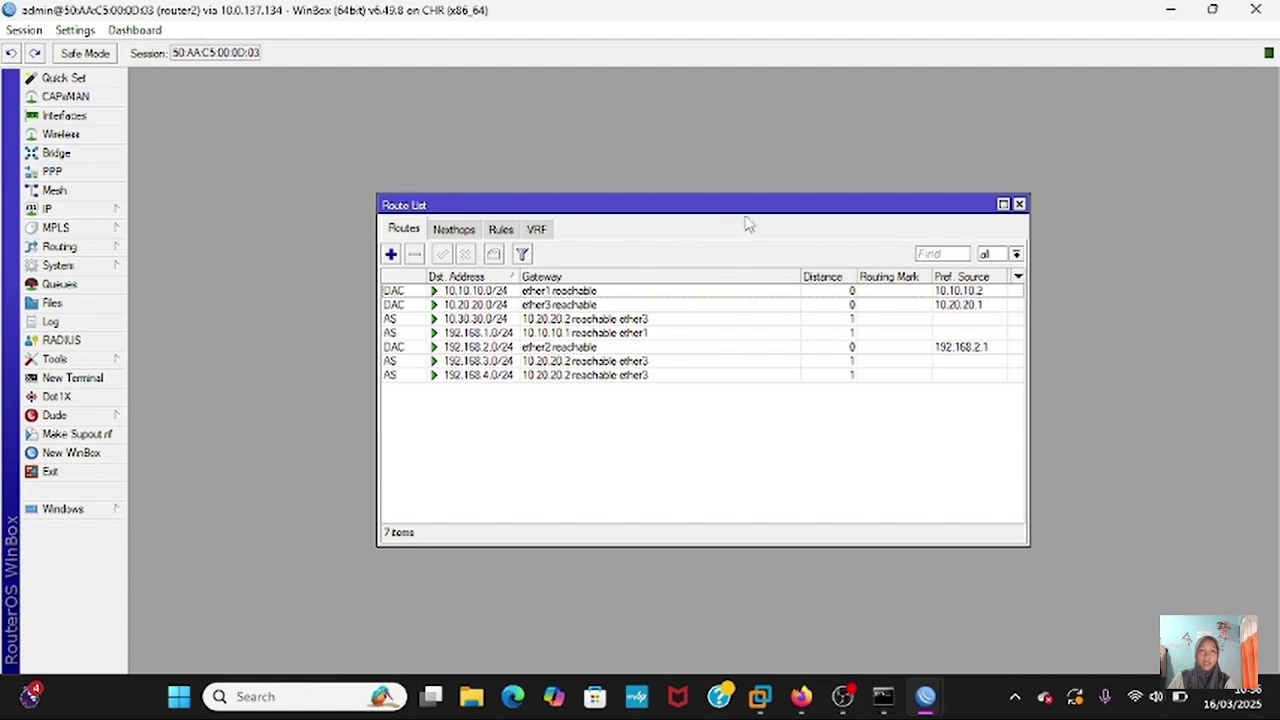
{"action": "left_click", "coordinate": [1019, 205]}
{"action": "left_click", "coordinate": [66, 381]}
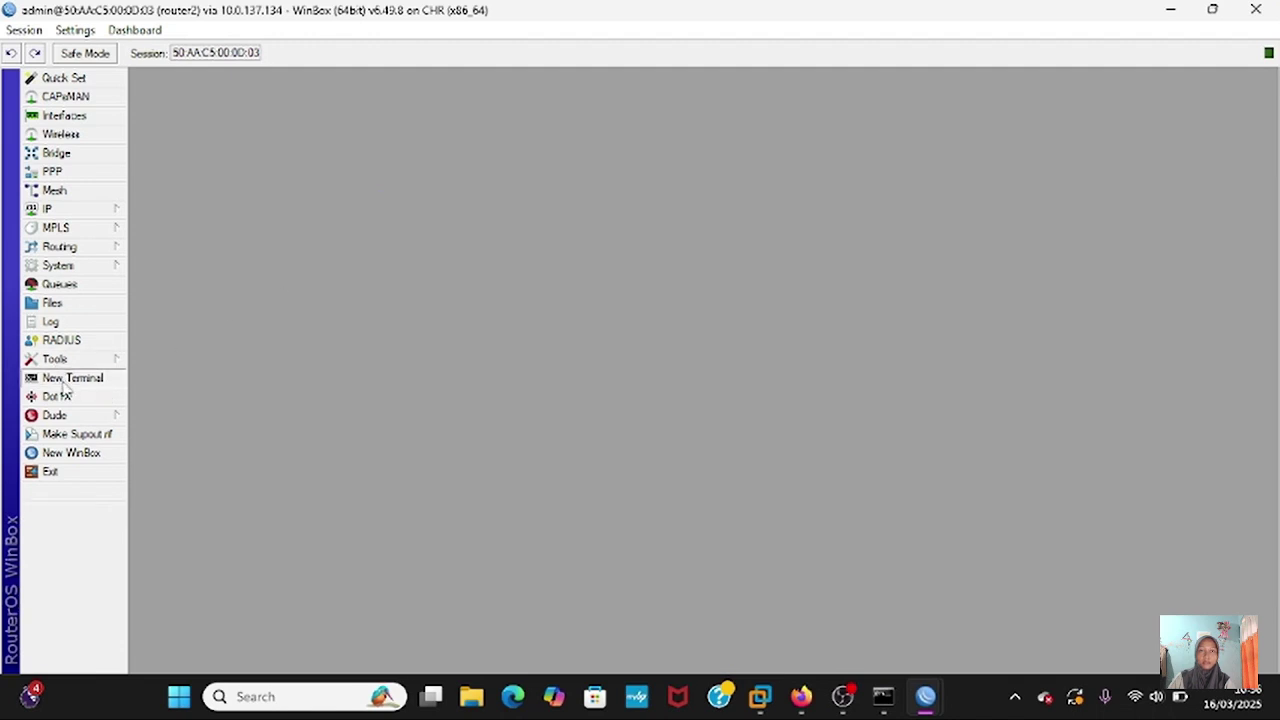
{"action": "key", "text": "Return"}
{"action": "key", "text": "Return"}
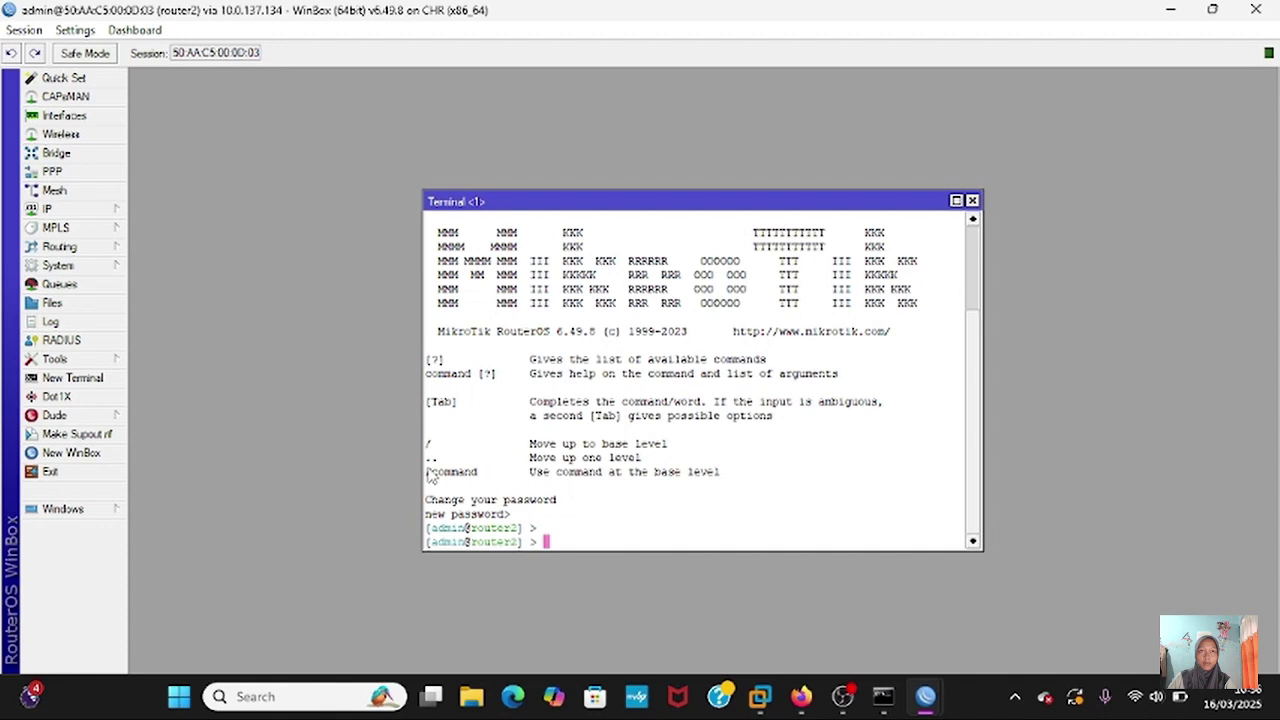
{"action": "type", "text": "ip route add gateway"}
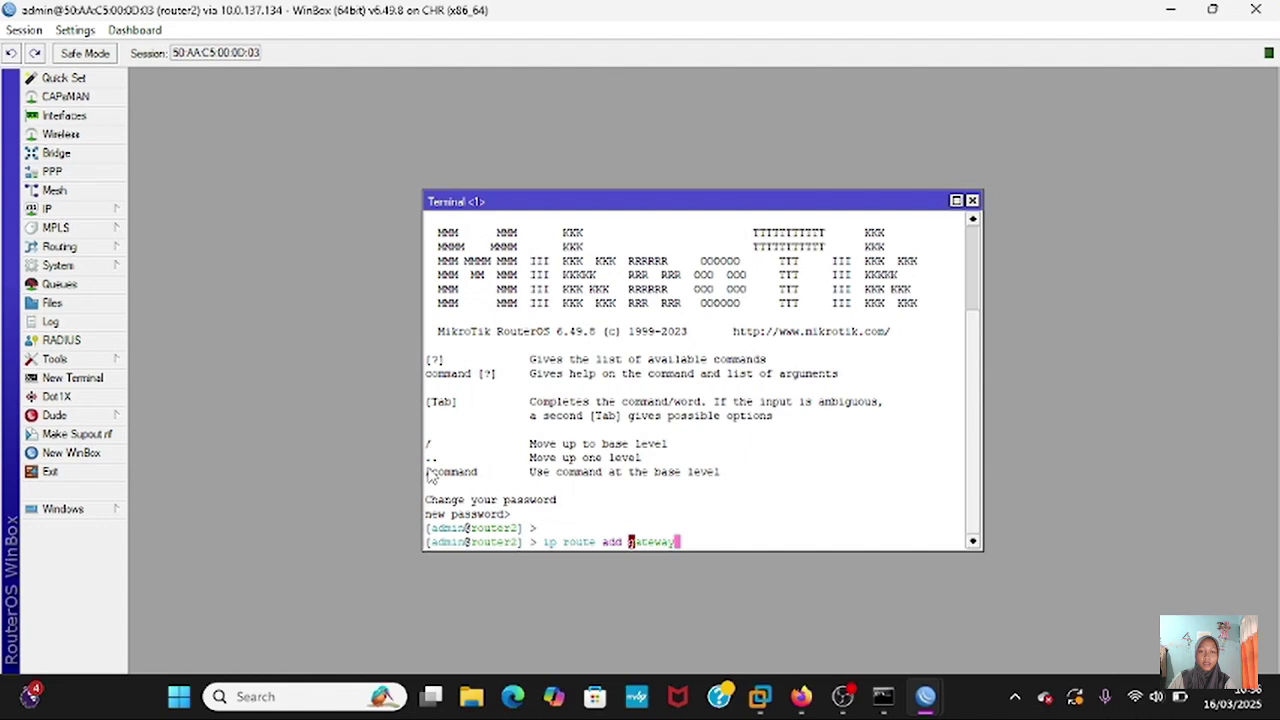
{"action": "type", "text": "=10.10.10.1"}
{"action": "key", "text": "Return"}
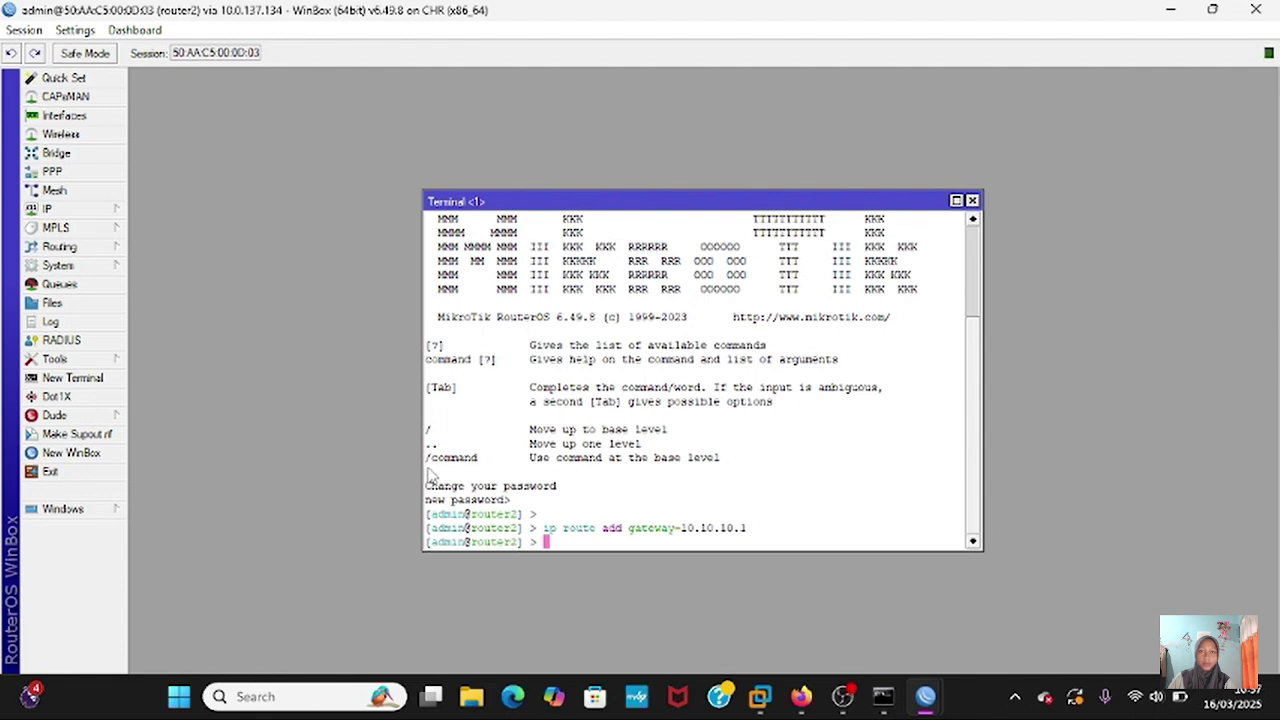
{"action": "type", "text": "ip route print"}
{"action": "key", "text": "Return"}
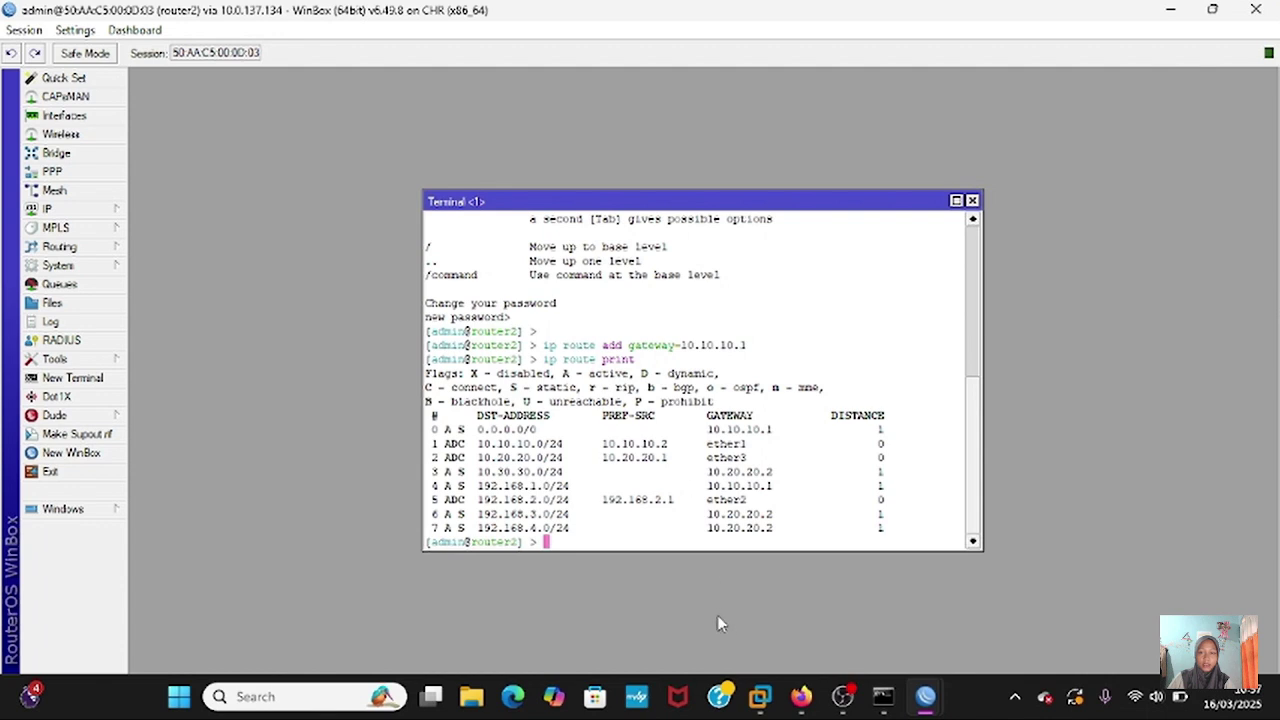
- Add a new route on router3 in IP > Routes with gateway 10.20.20.1
{"action": "mouse_move", "coordinate": [925, 697]}
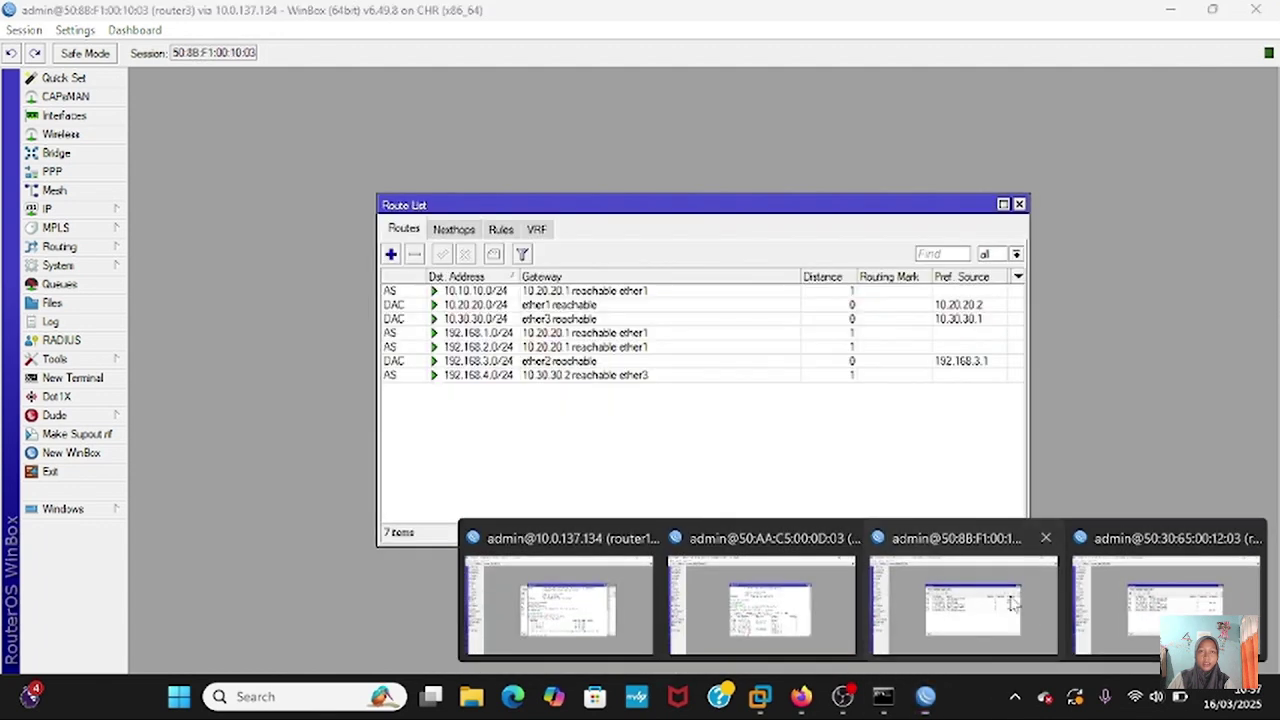
{"action": "left_click", "coordinate": [1035, 614]}
{"action": "left_click", "coordinate": [1019, 205]}
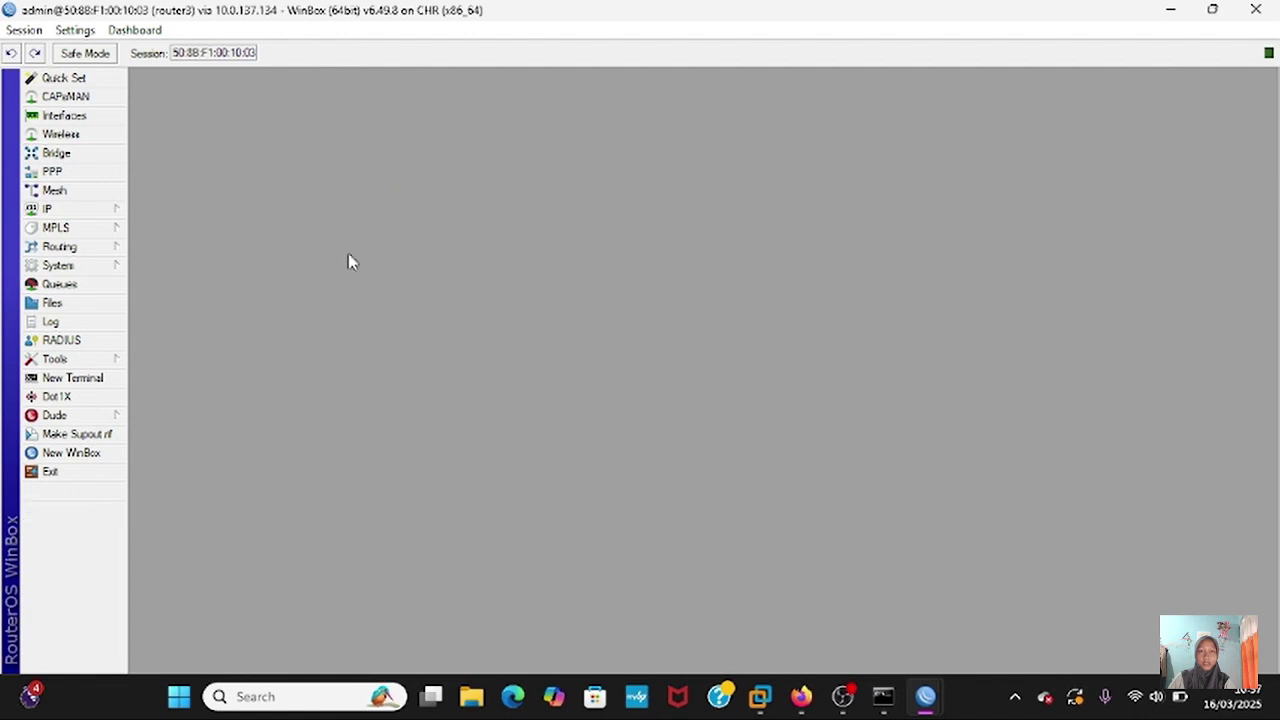
{"action": "left_click", "coordinate": [60, 209]}
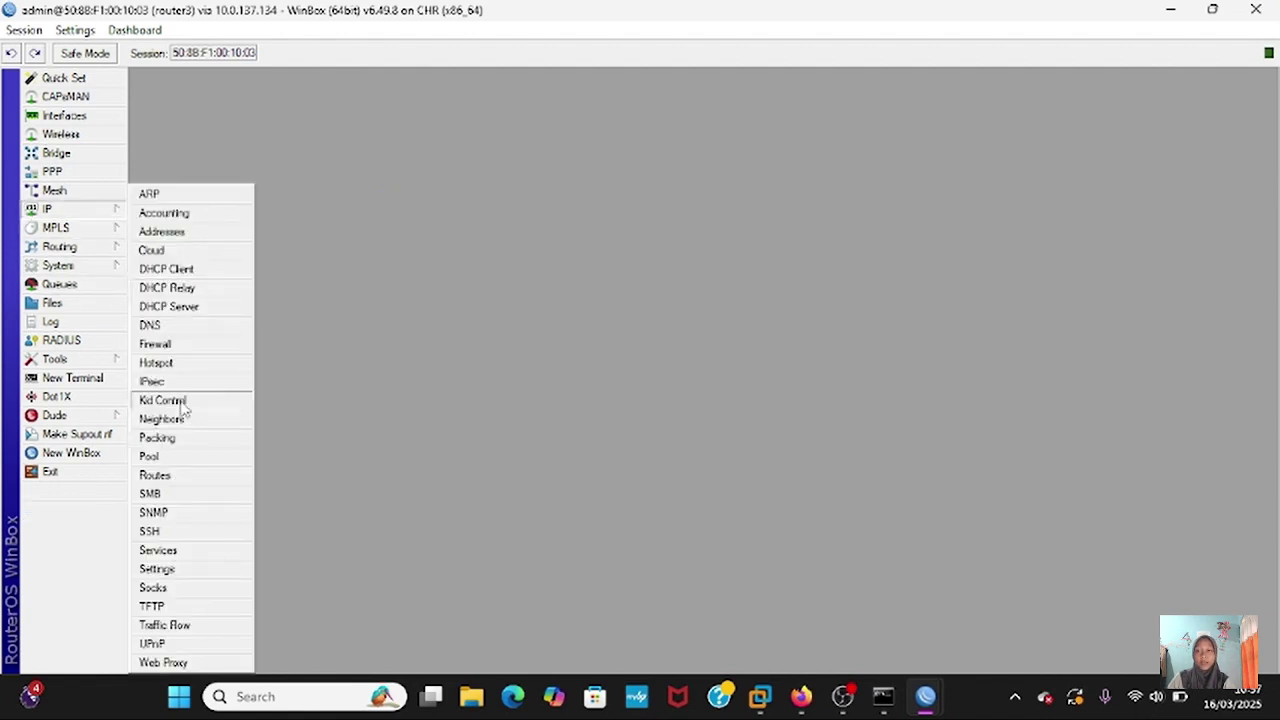
{"action": "left_click", "coordinate": [200, 476]}
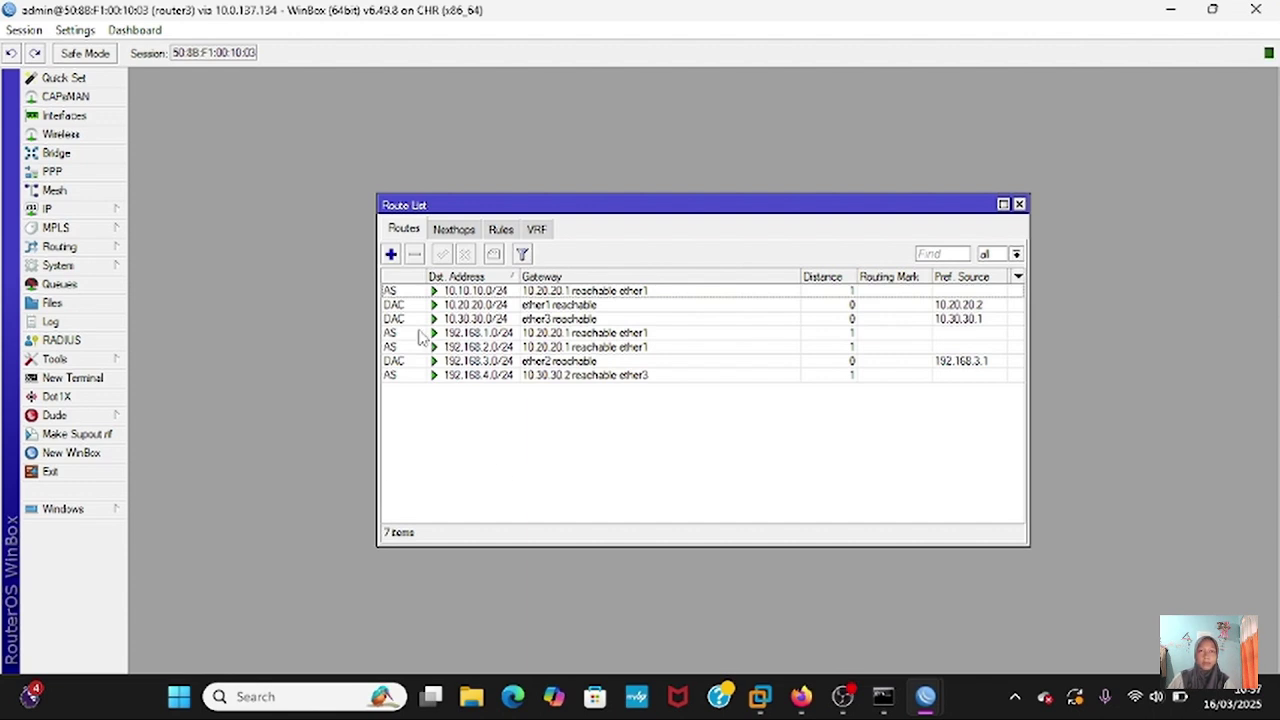
{"action": "left_click", "coordinate": [391, 254]}
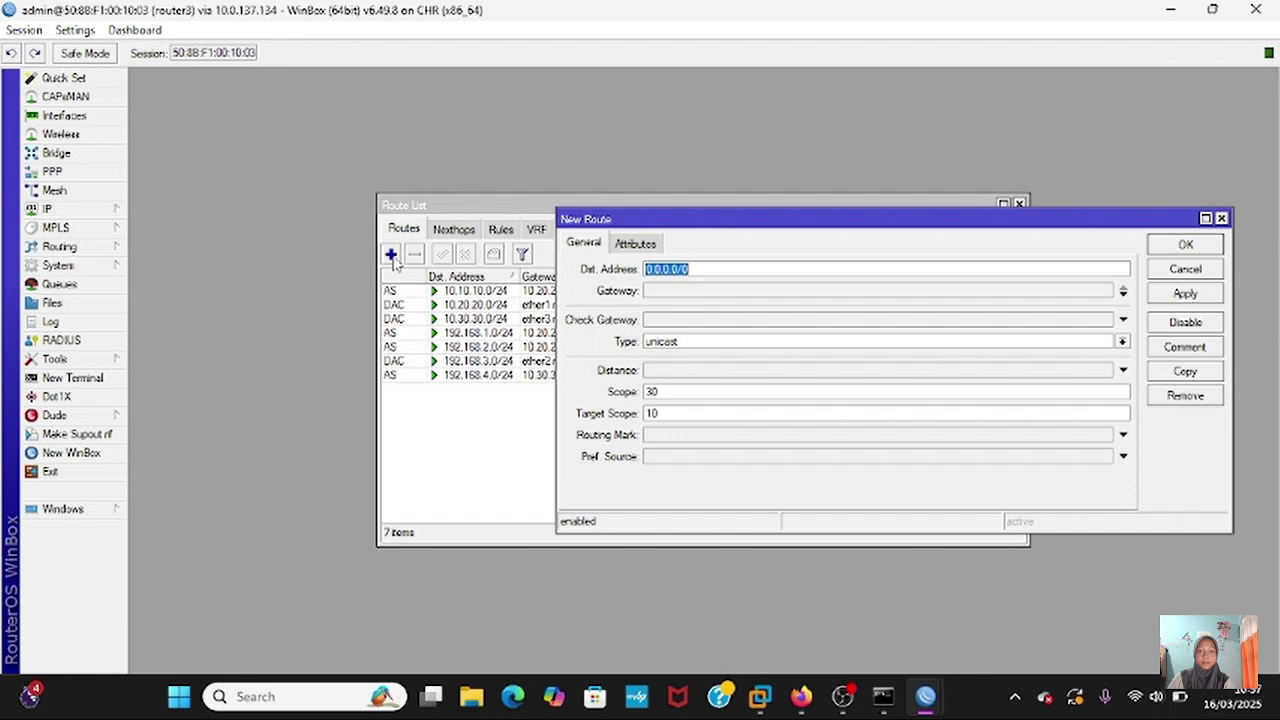
{"action": "left_click", "coordinate": [684, 291]}
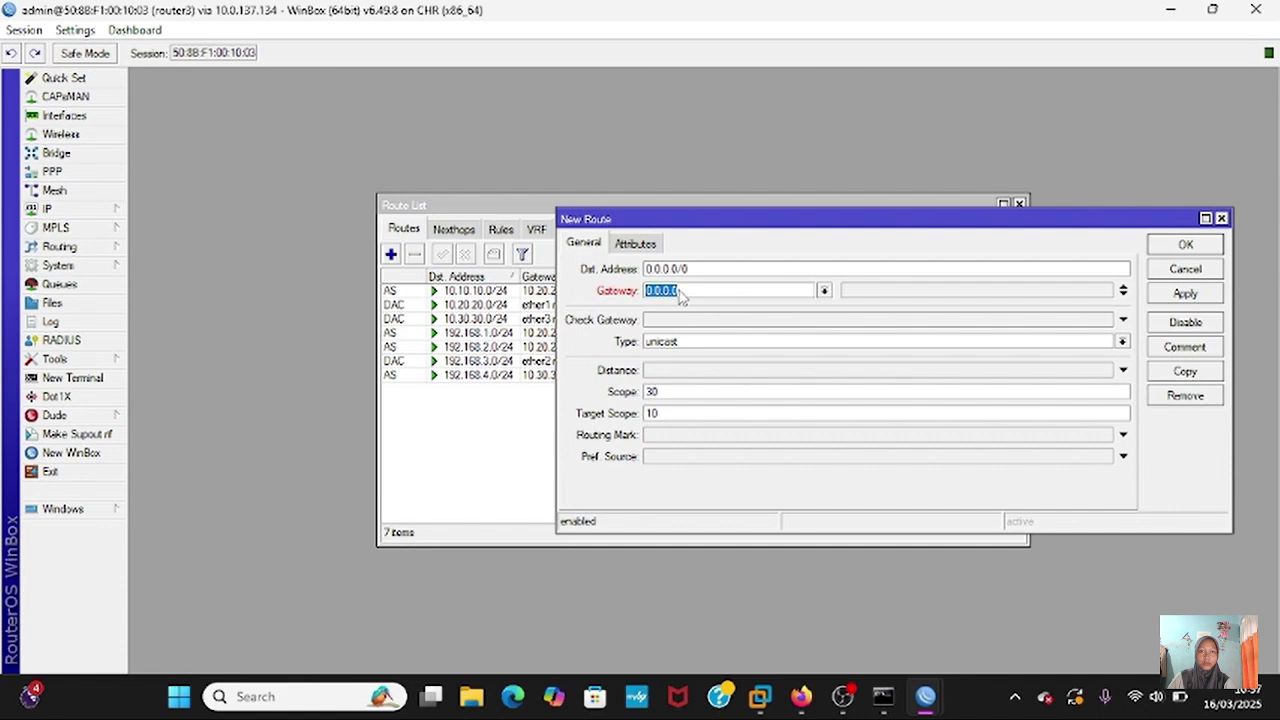
{"action": "type", "text": "10.20.20.1"}
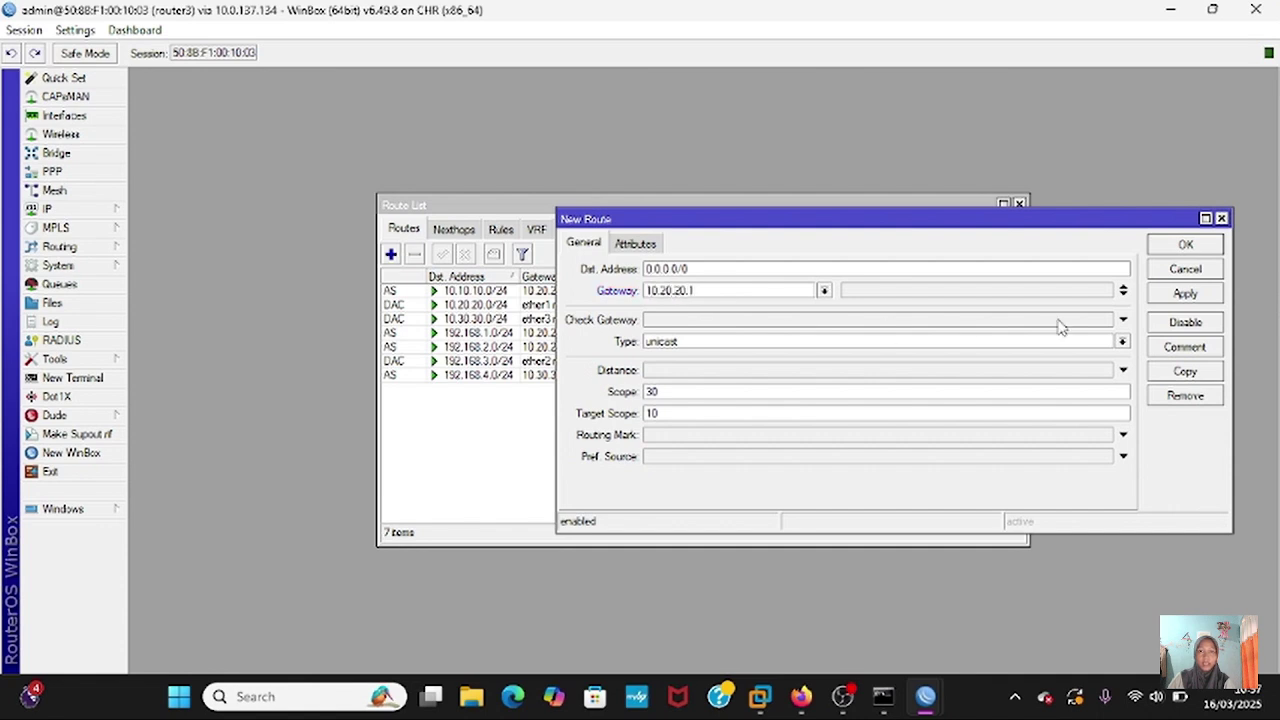
{"action": "left_click", "coordinate": [1186, 293]}
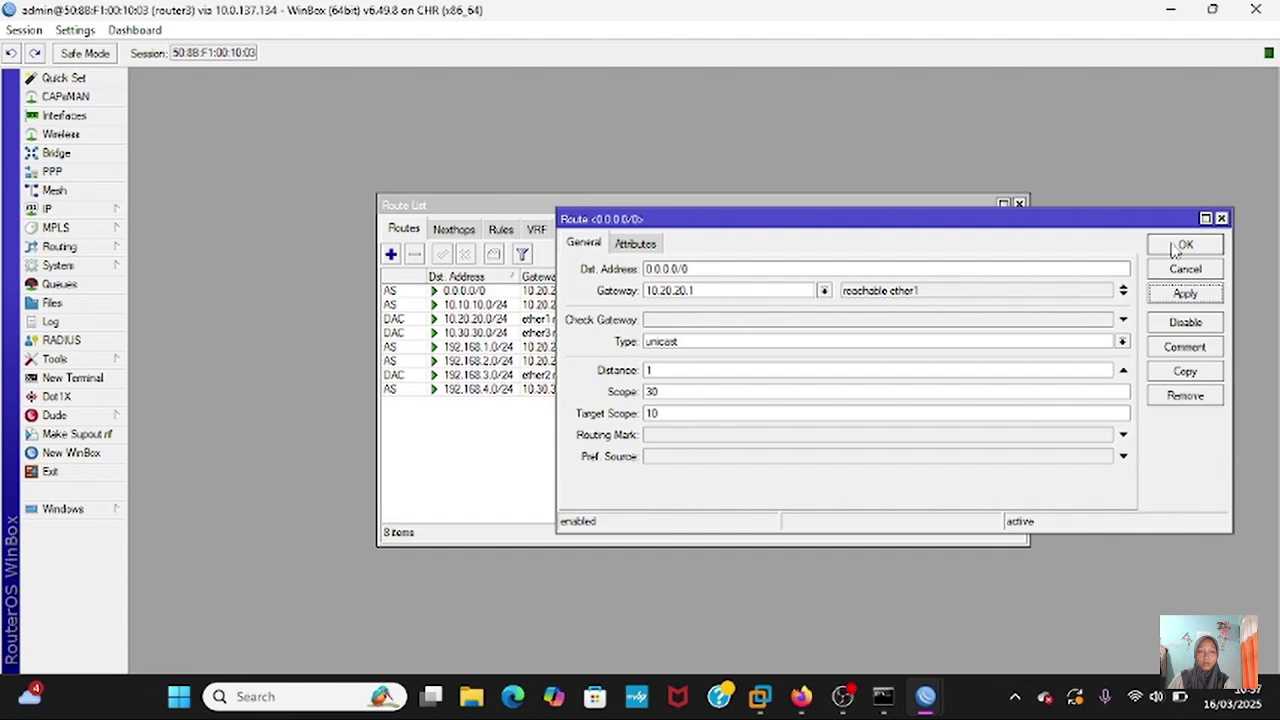
{"action": "left_click", "coordinate": [1176, 246]}
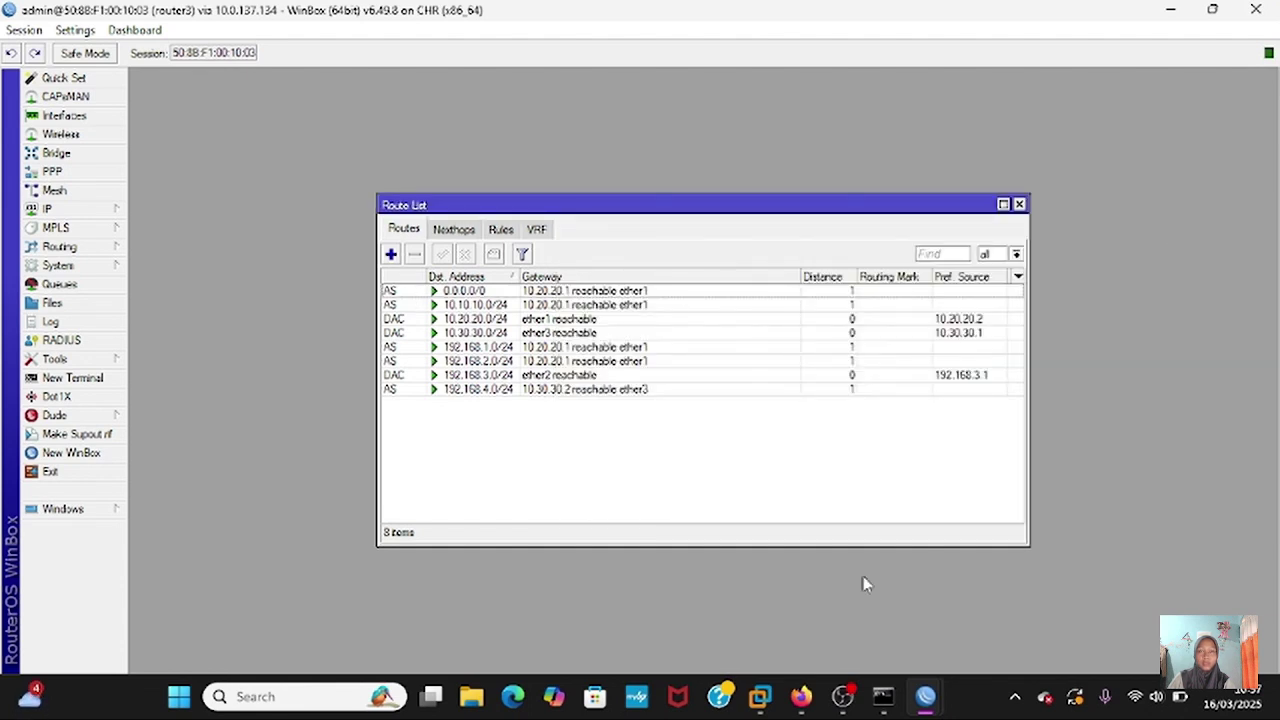
- Add router4's default route via gateway 10.30.30.1, then bring router1's session forward
{"action": "mouse_move", "coordinate": [926, 696]}
{"action": "left_click", "coordinate": [1122, 628]}
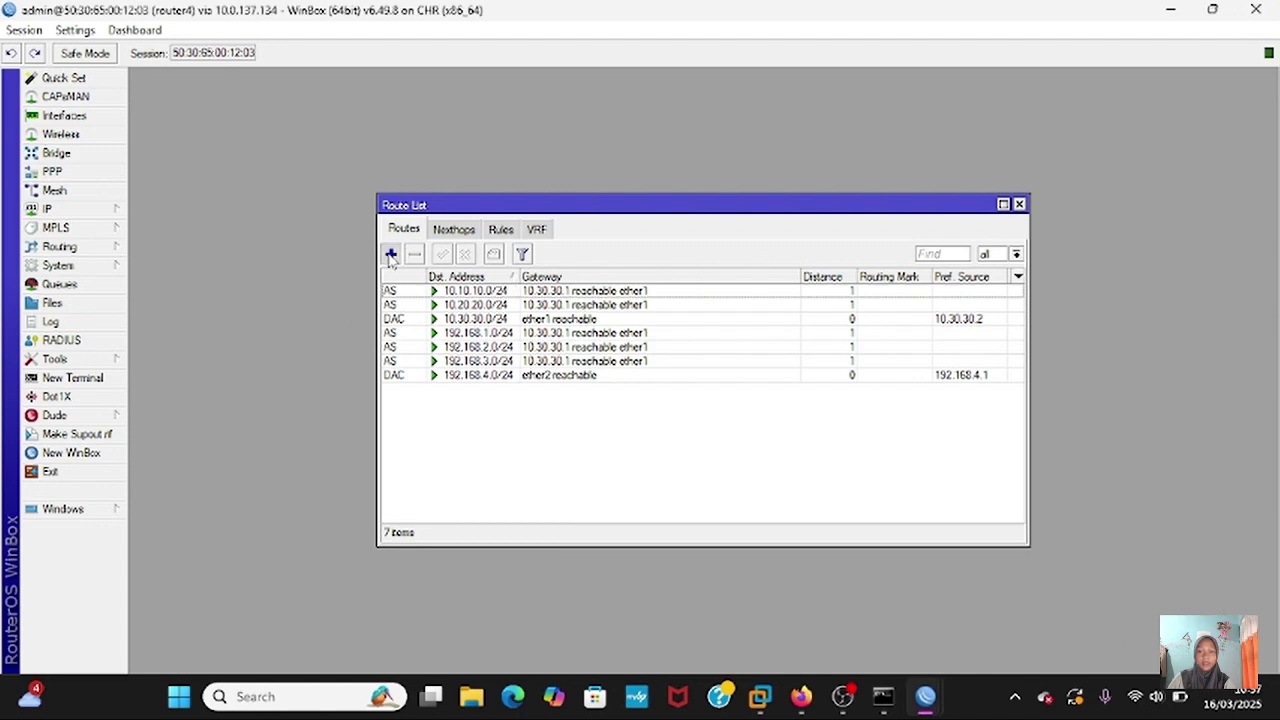
{"action": "left_click", "coordinate": [391, 254]}
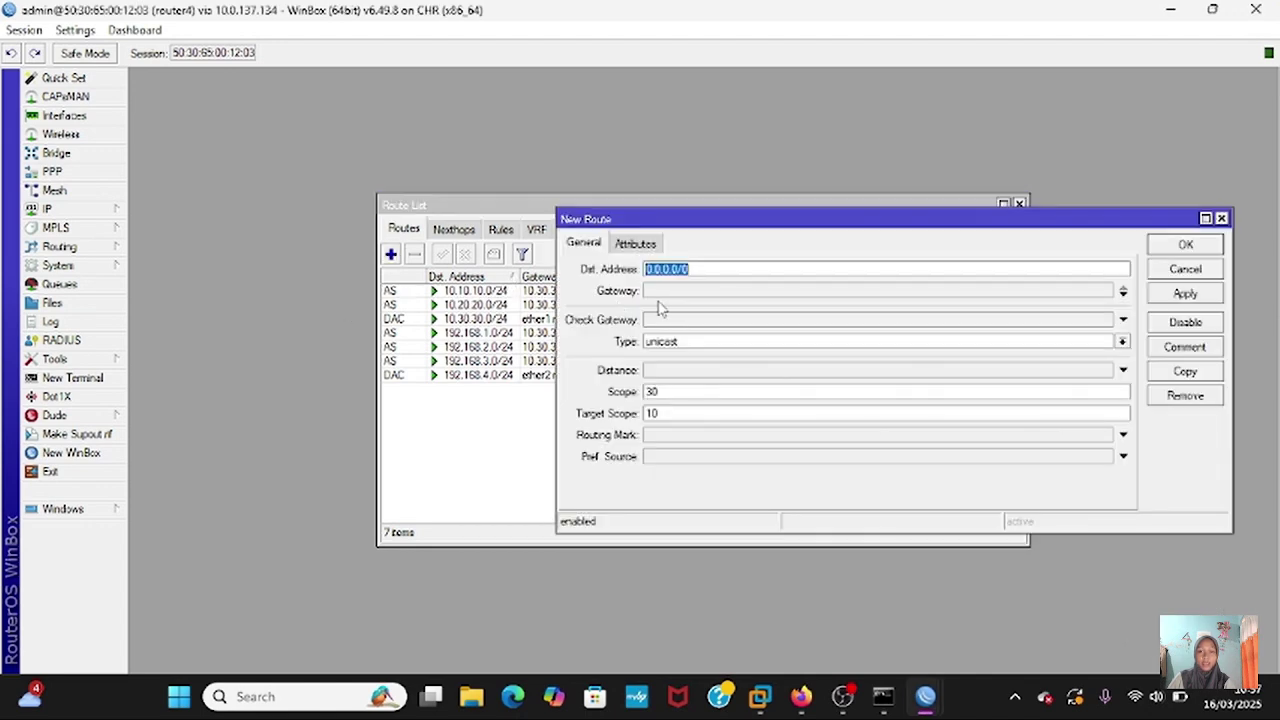
{"action": "left_click", "coordinate": [704, 269]}
{"action": "left_click", "coordinate": [688, 296]}
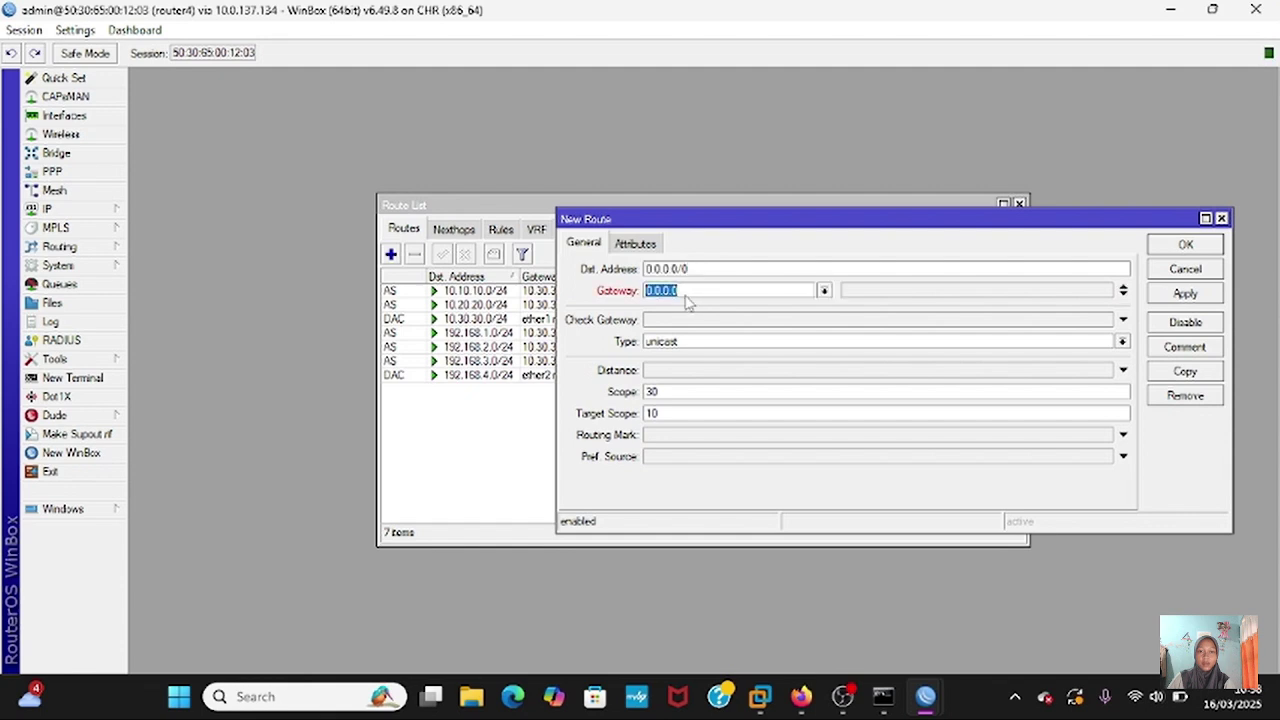
{"action": "type", "text": "10.230"}
{"action": "key", "text": "BackSpace"}
{"action": "key", "text": "BackSpace"}
{"action": "key", "text": "BackSpace"}
{"action": "type", "text": "30.30.1"}
{"action": "left_click", "coordinate": [1170, 295]}
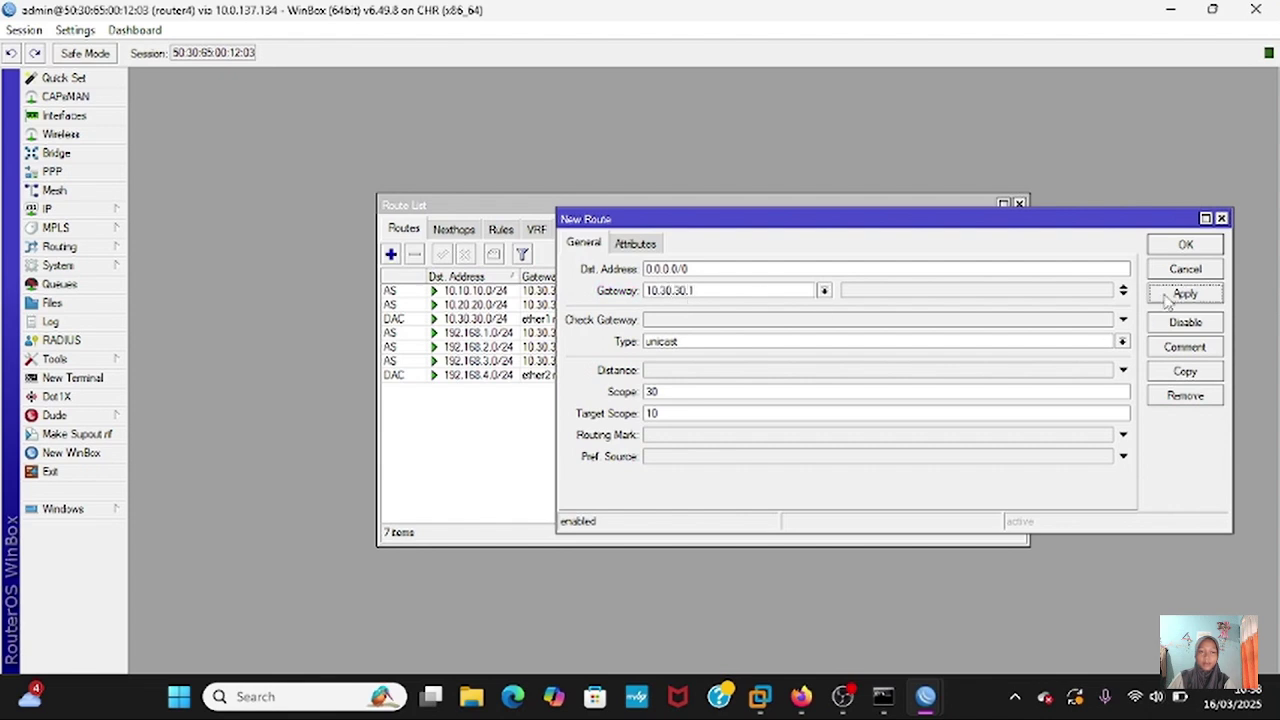
{"action": "left_click", "coordinate": [1186, 246]}
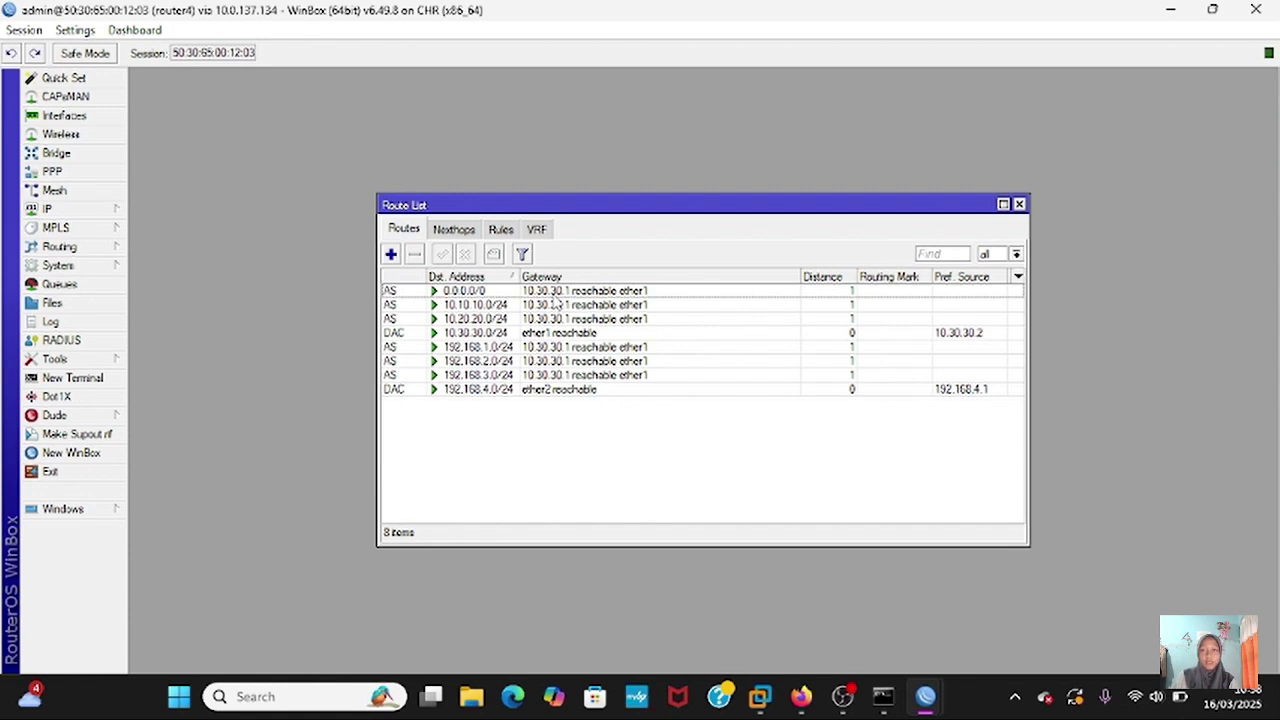
{"action": "mouse_move", "coordinate": [930, 696]}
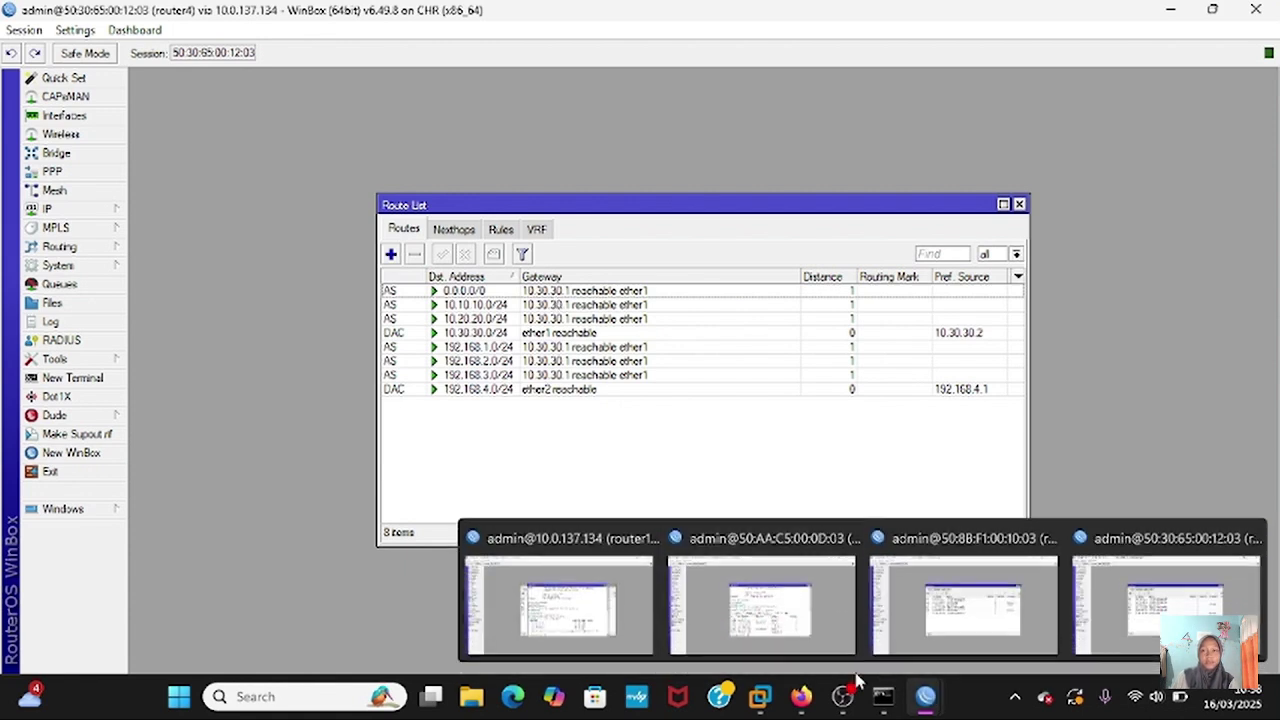
{"action": "left_click", "coordinate": [582, 620]}
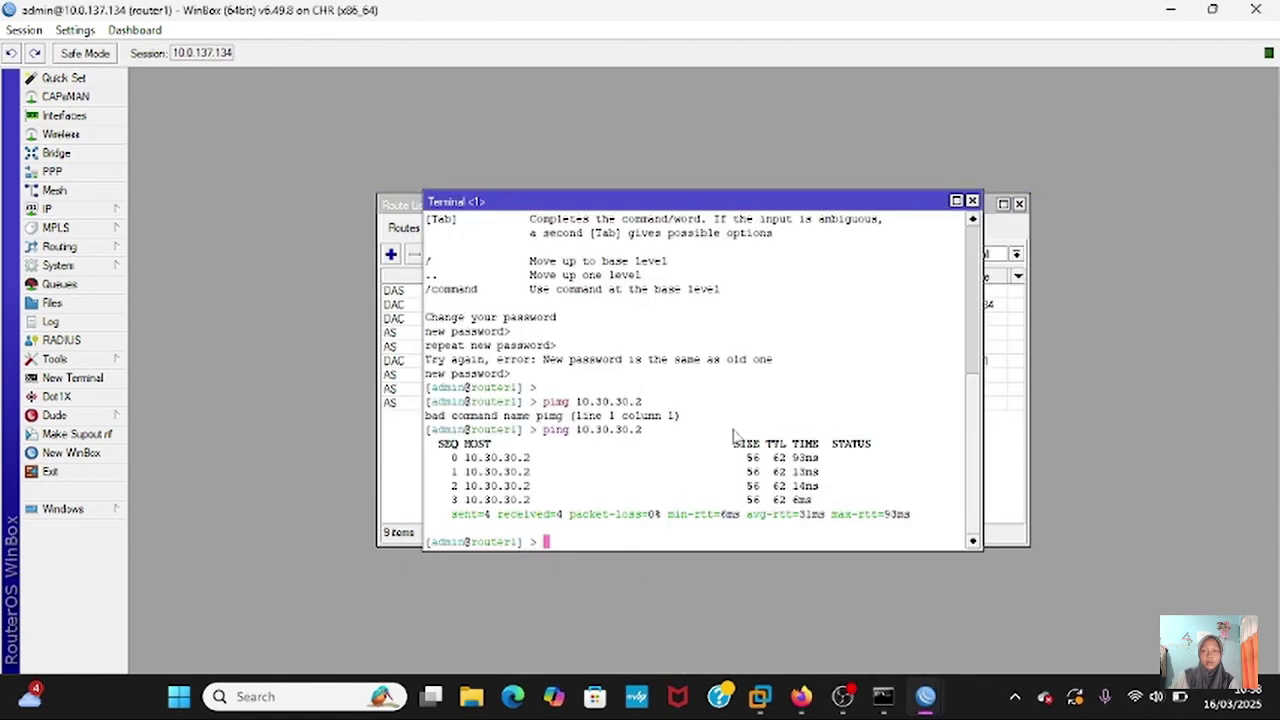
- Close router1's terminal and route list, and open its IP > Firewall NAT rules
{"action": "left_click", "coordinate": [972, 201]}
{"action": "left_click", "coordinate": [1019, 204]}
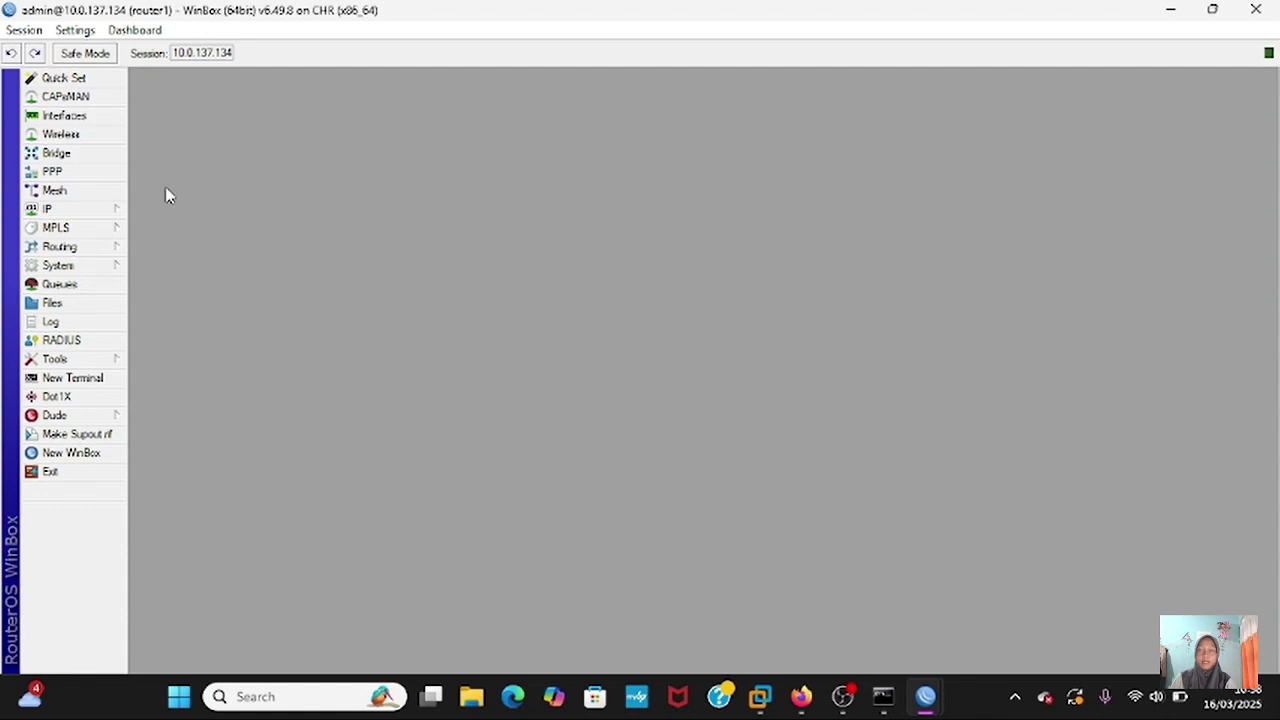
{"action": "left_click", "coordinate": [104, 209]}
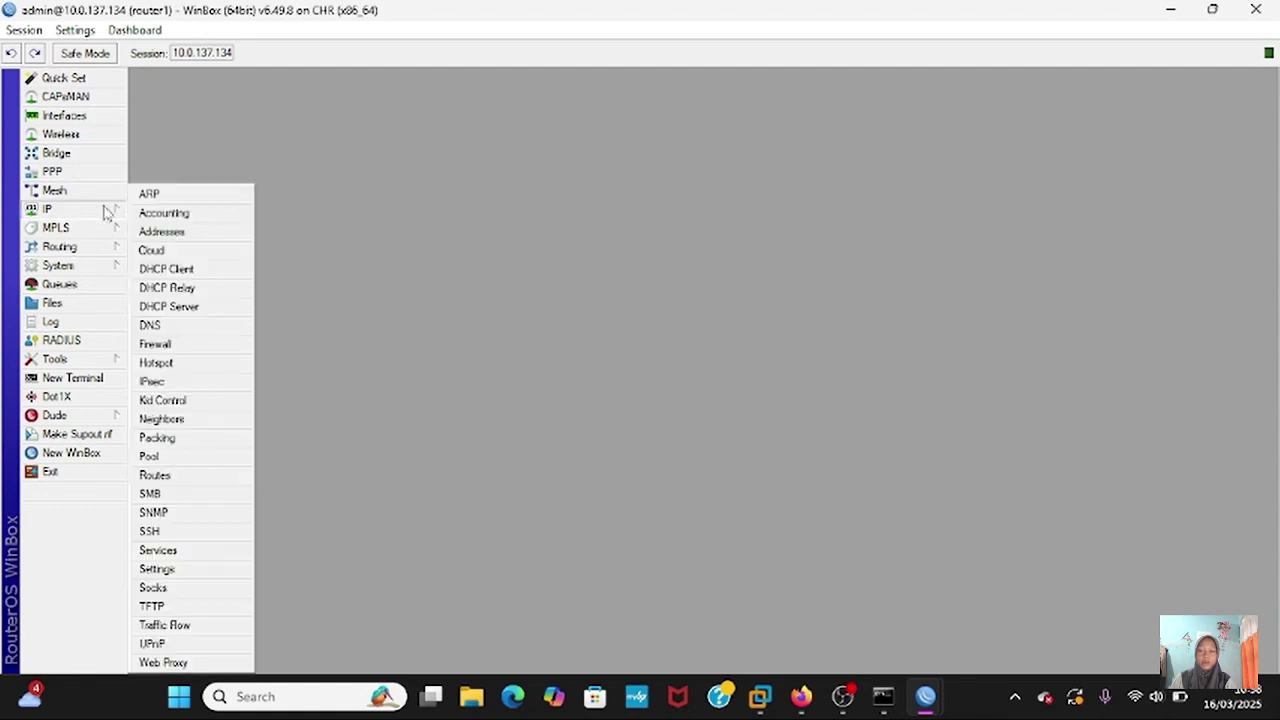
{"action": "left_click", "coordinate": [160, 345]}
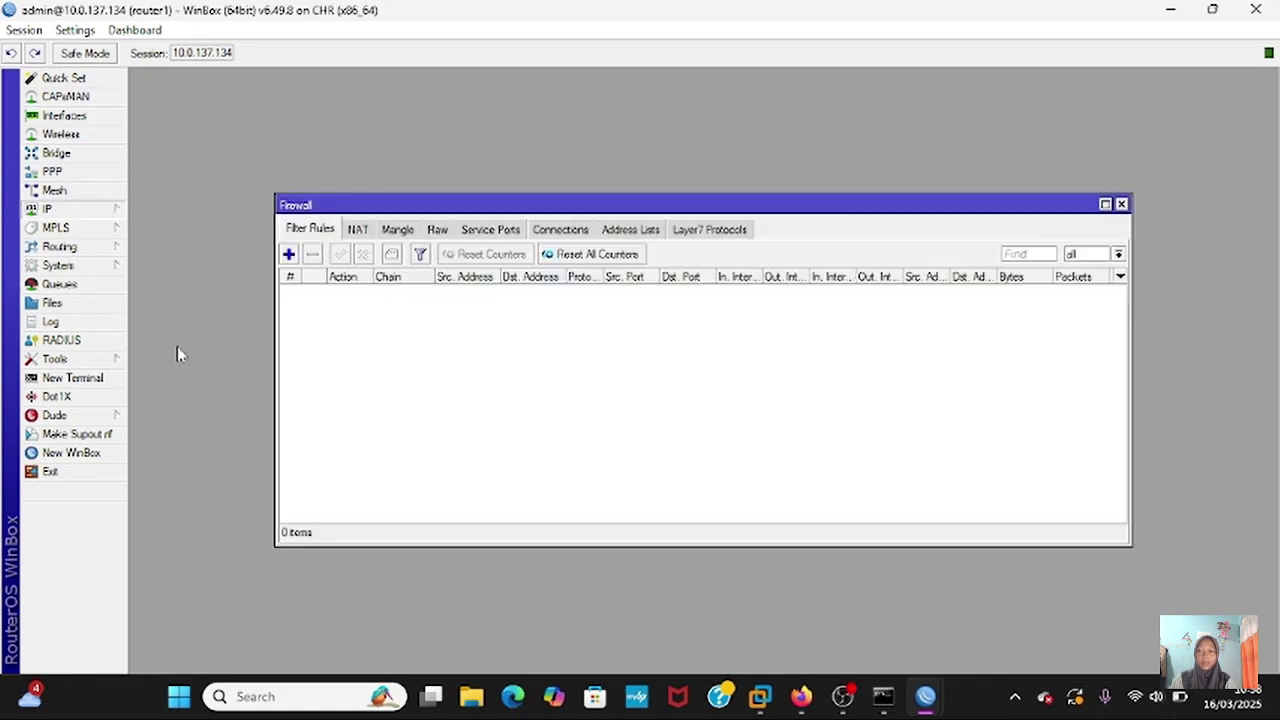
{"action": "left_click", "coordinate": [289, 255]}
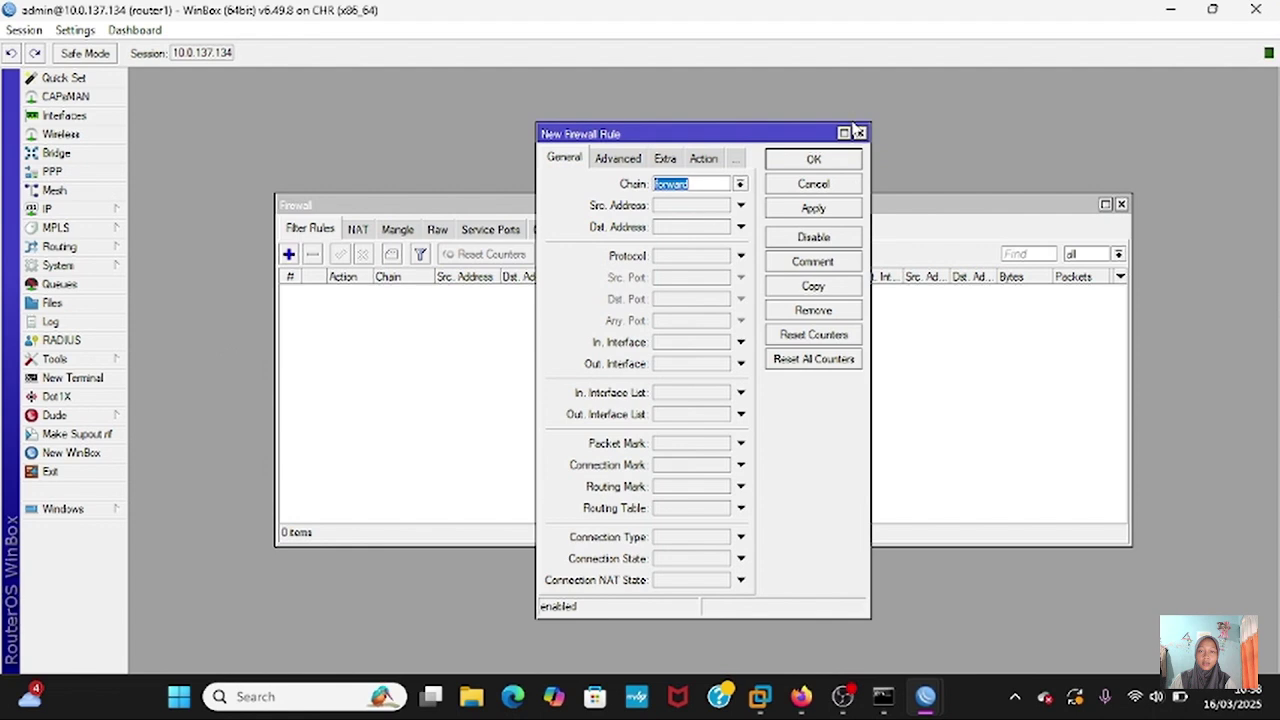
{"action": "left_click", "coordinate": [858, 133]}
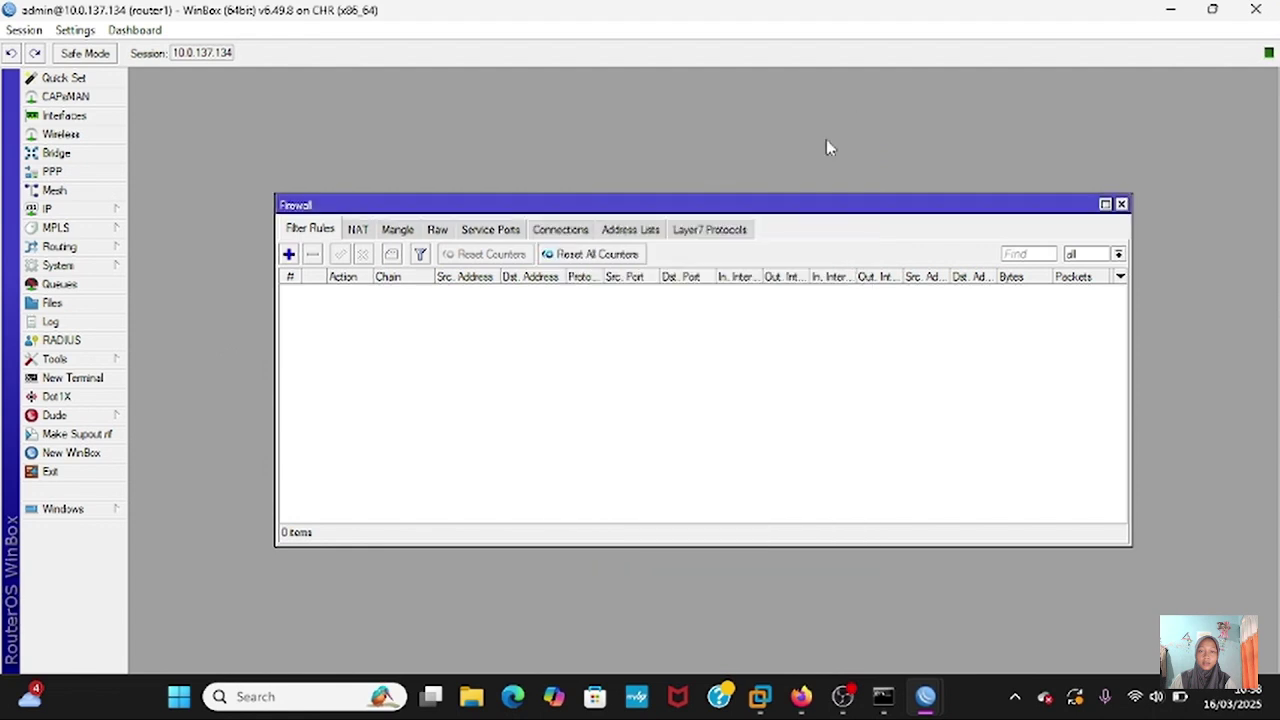
{"action": "left_click", "coordinate": [356, 231]}
- Add a masquerade NAT rule with out-interface ether1 on router1, then bring router4 forward
{"action": "left_click", "coordinate": [289, 255]}
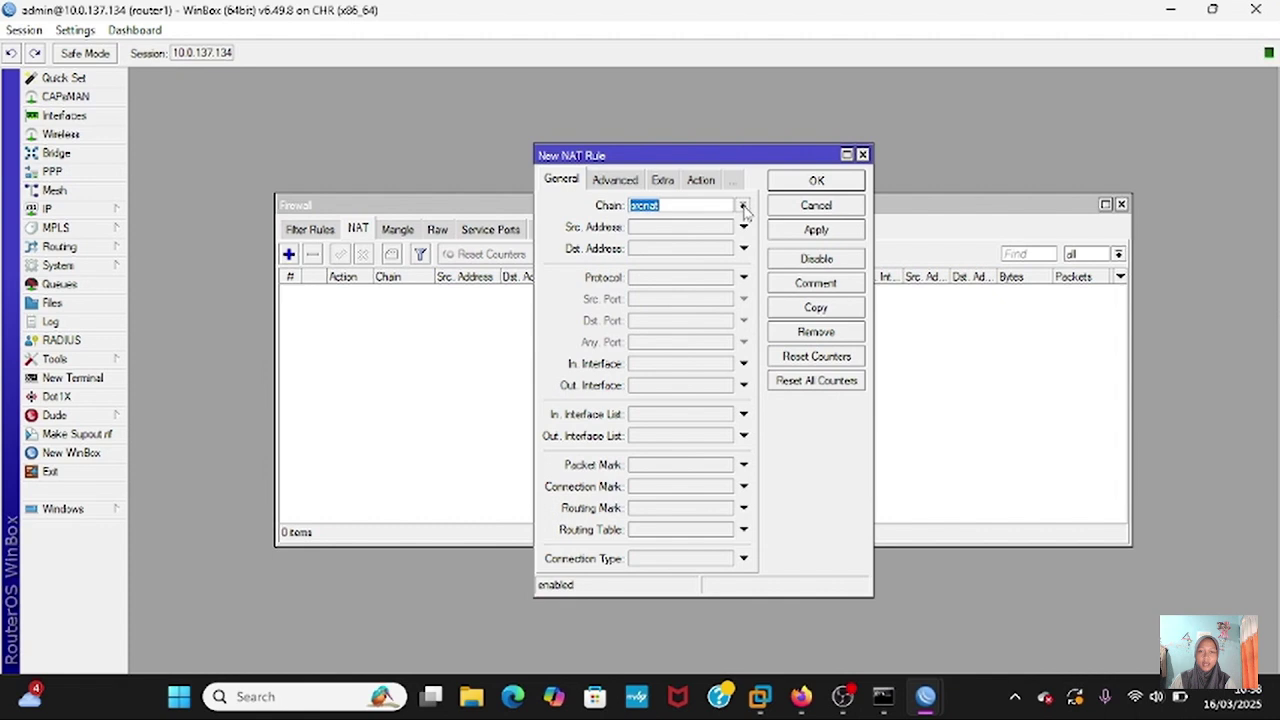
{"action": "left_click", "coordinate": [744, 388]}
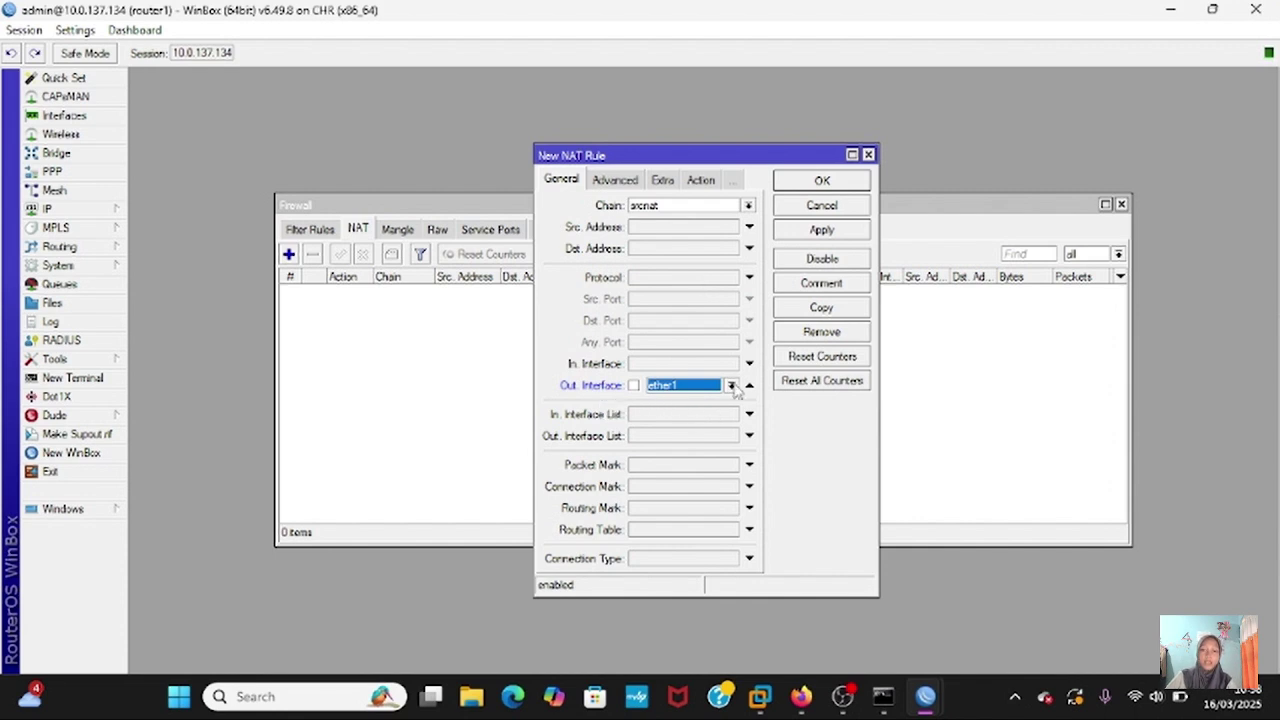
{"action": "left_click", "coordinate": [700, 180]}
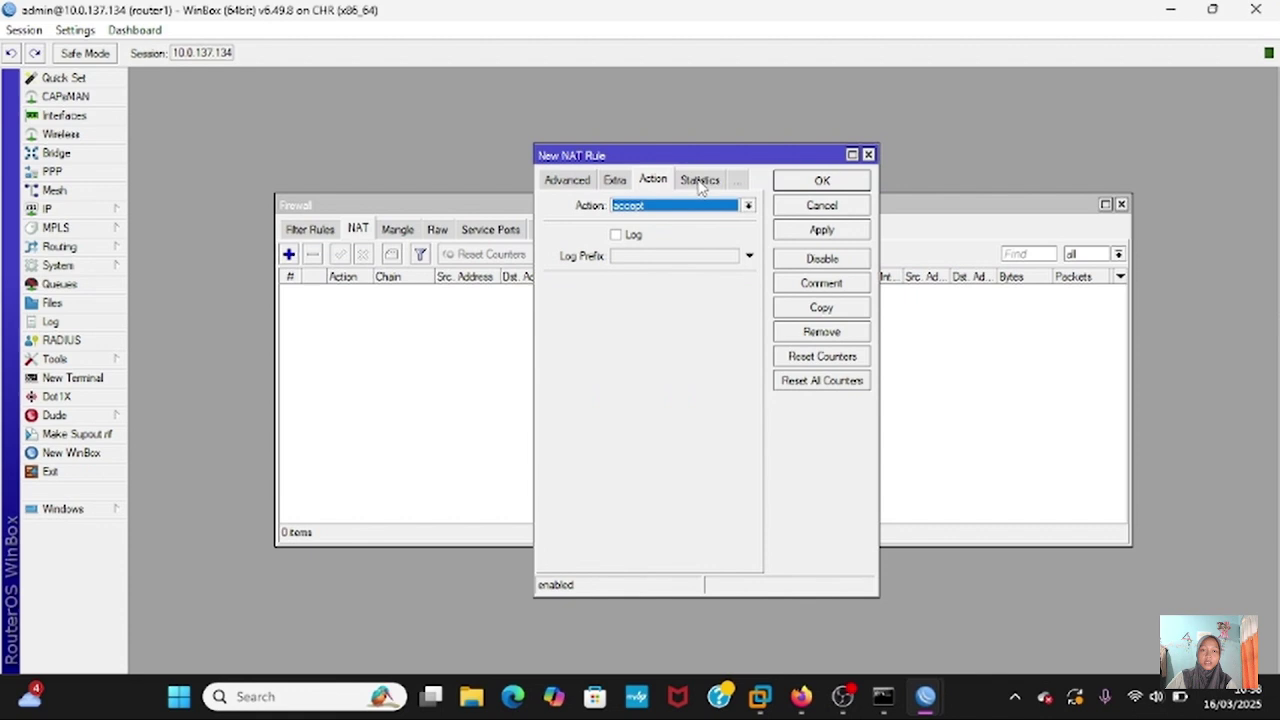
{"action": "left_click", "coordinate": [748, 206]}
{"action": "left_click", "coordinate": [718, 295]}
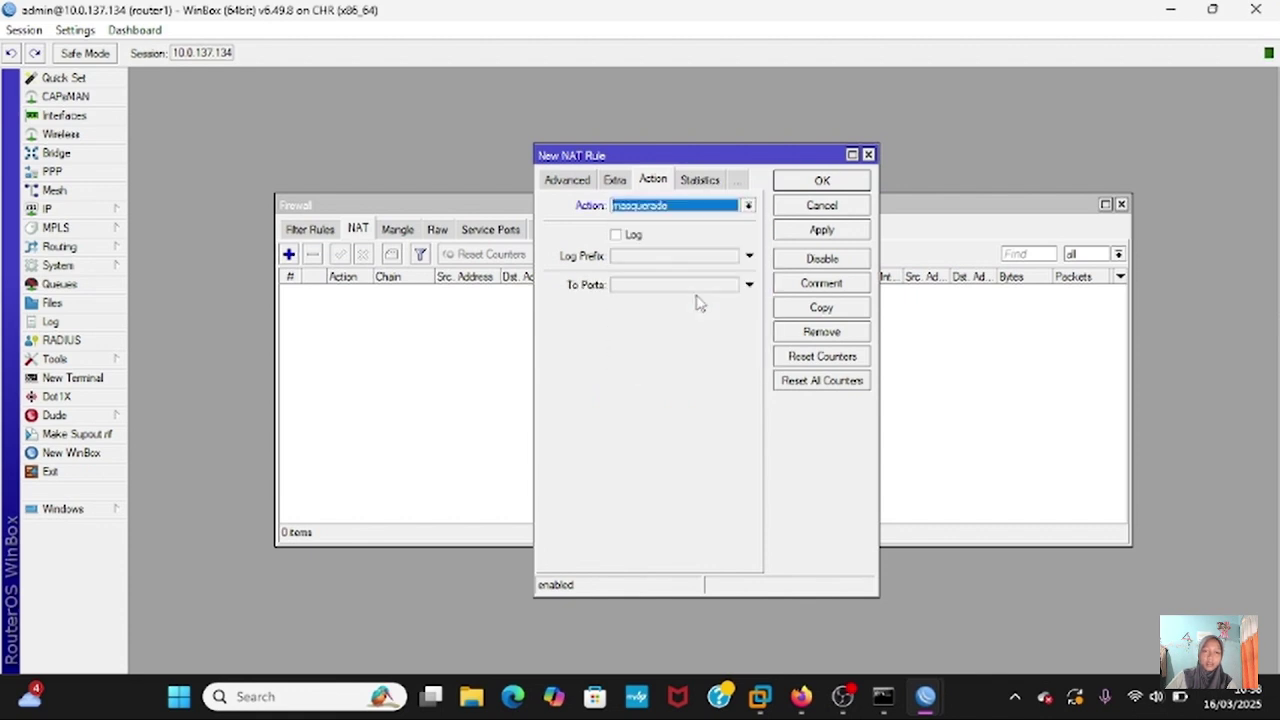
{"action": "left_click", "coordinate": [857, 232]}
{"action": "left_click", "coordinate": [848, 183]}
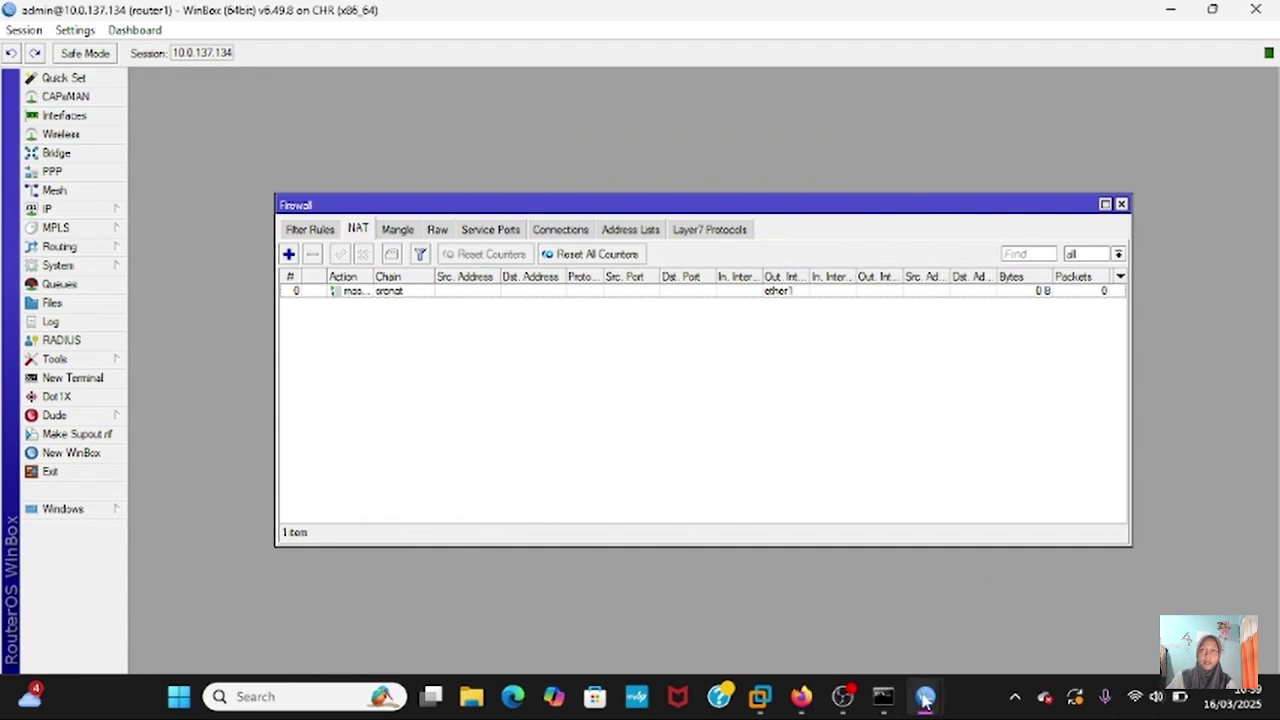
{"action": "mouse_move", "coordinate": [925, 696]}
{"action": "left_click", "coordinate": [1098, 581]}
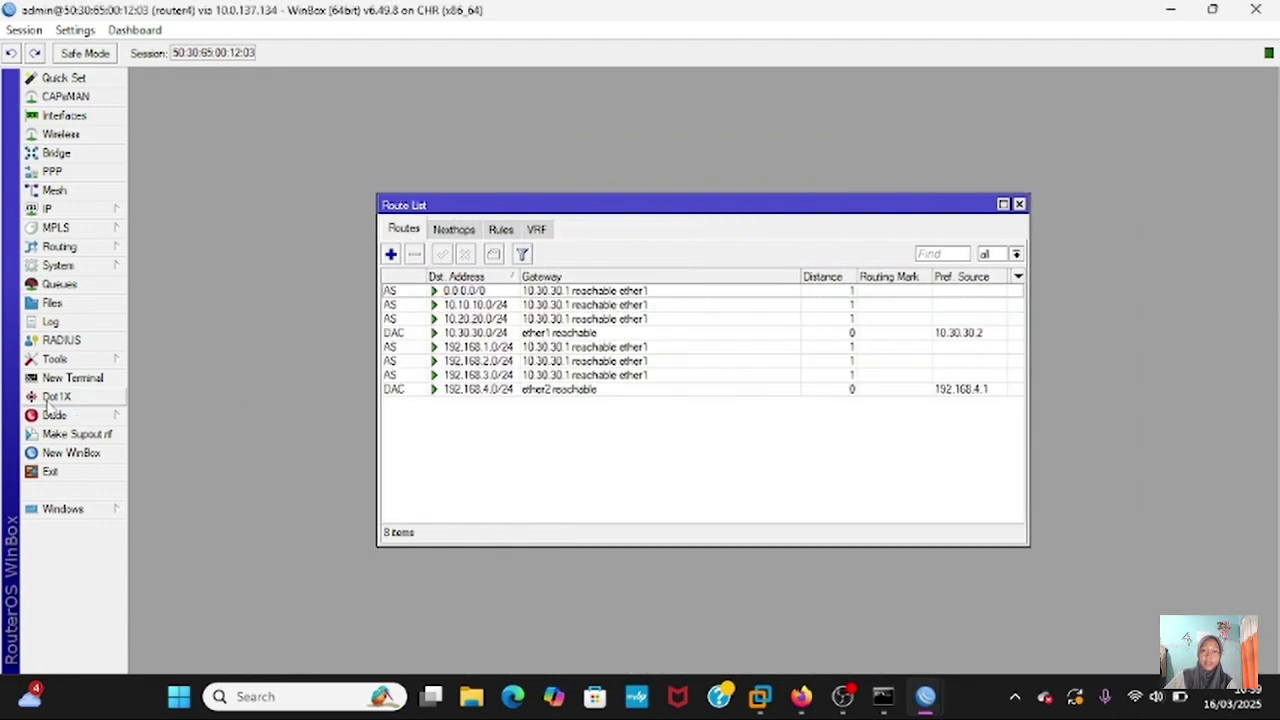
- In router4's terminal, ping 8.8.8.8, then try pinging google.com
{"action": "left_click", "coordinate": [37, 384]}
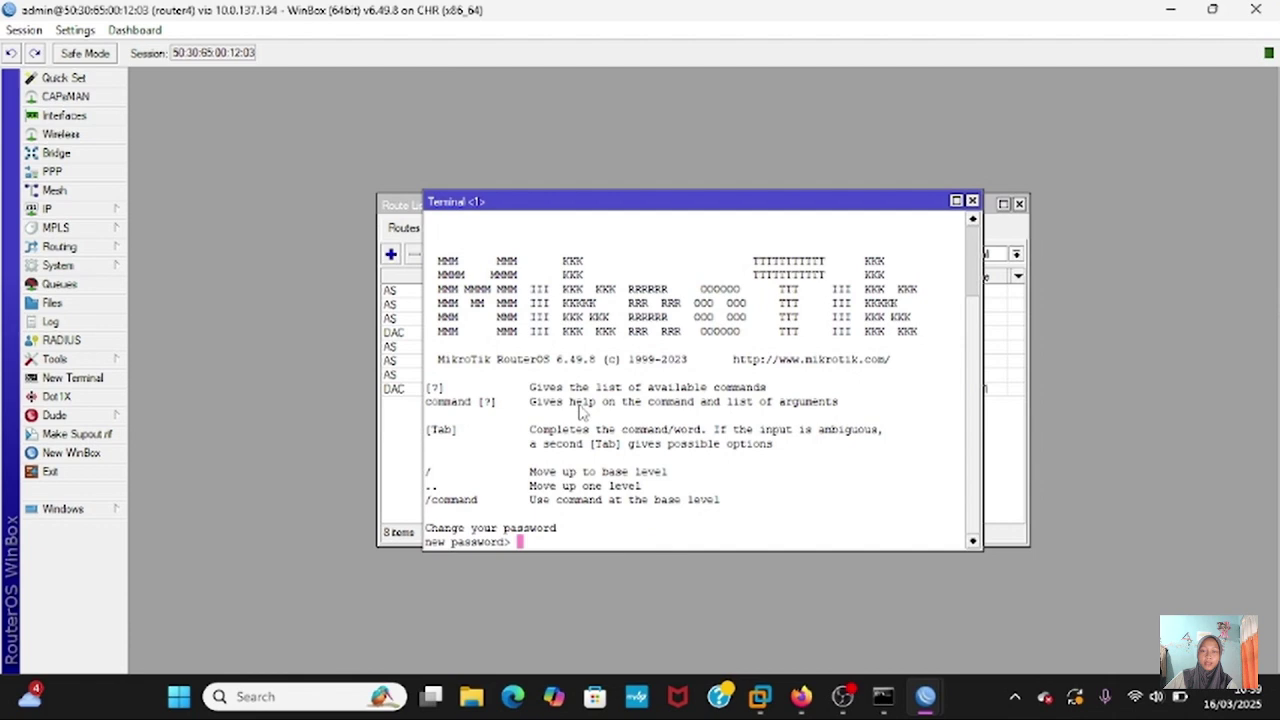
{"action": "key", "text": "Return"}
{"action": "type", "text": "ping "}
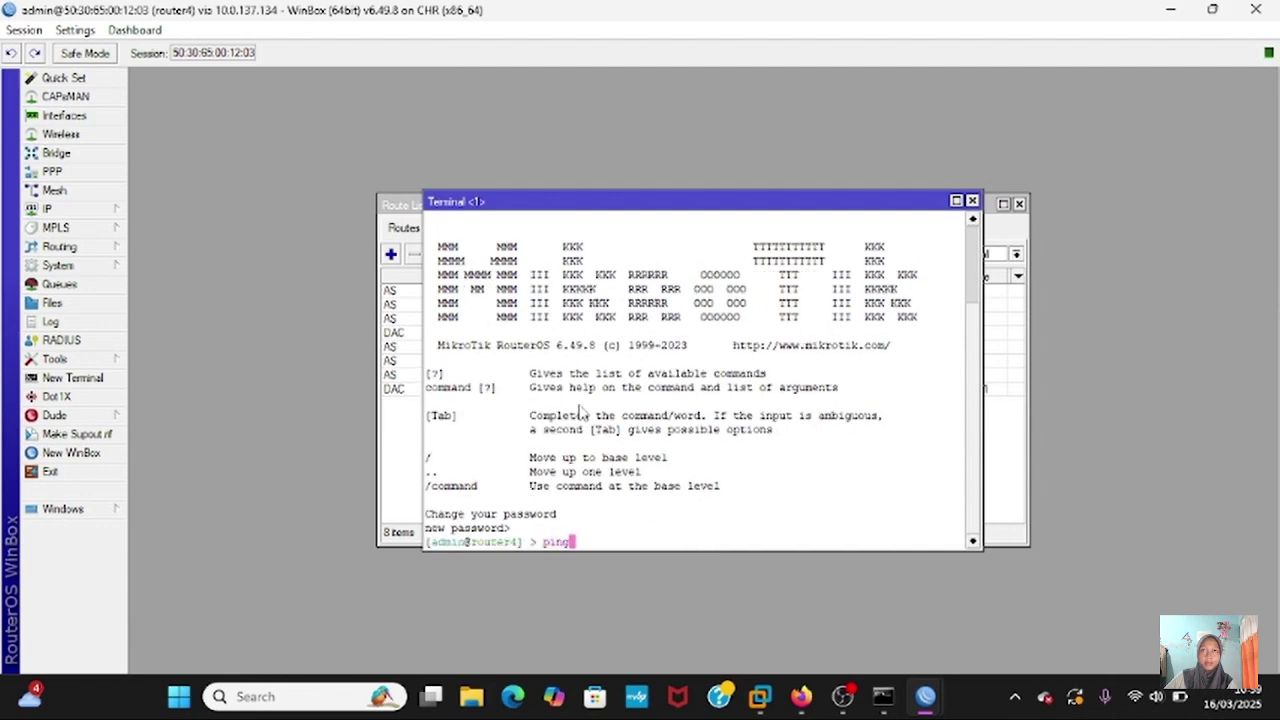
{"action": "type", "text": "8.8.8.8"}
{"action": "key", "text": "Return"}
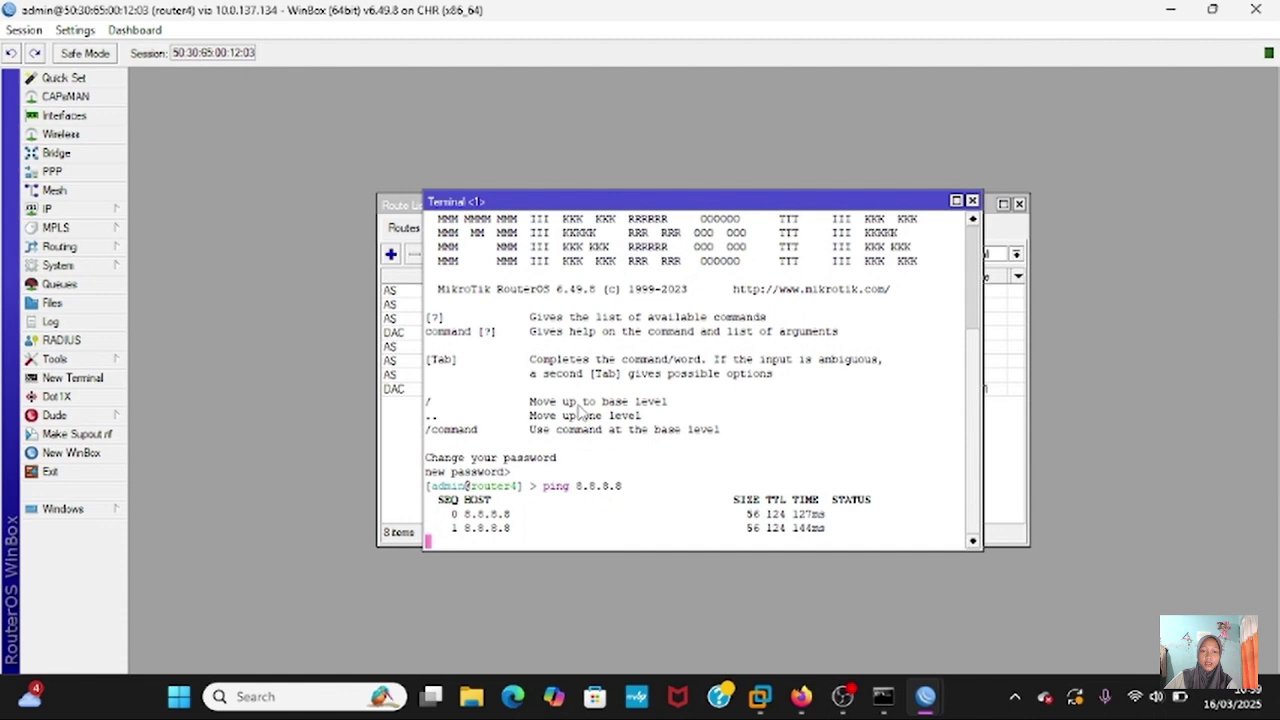
{"action": "key", "text": "ctrl+c"}
{"action": "type", "text": "ping"}
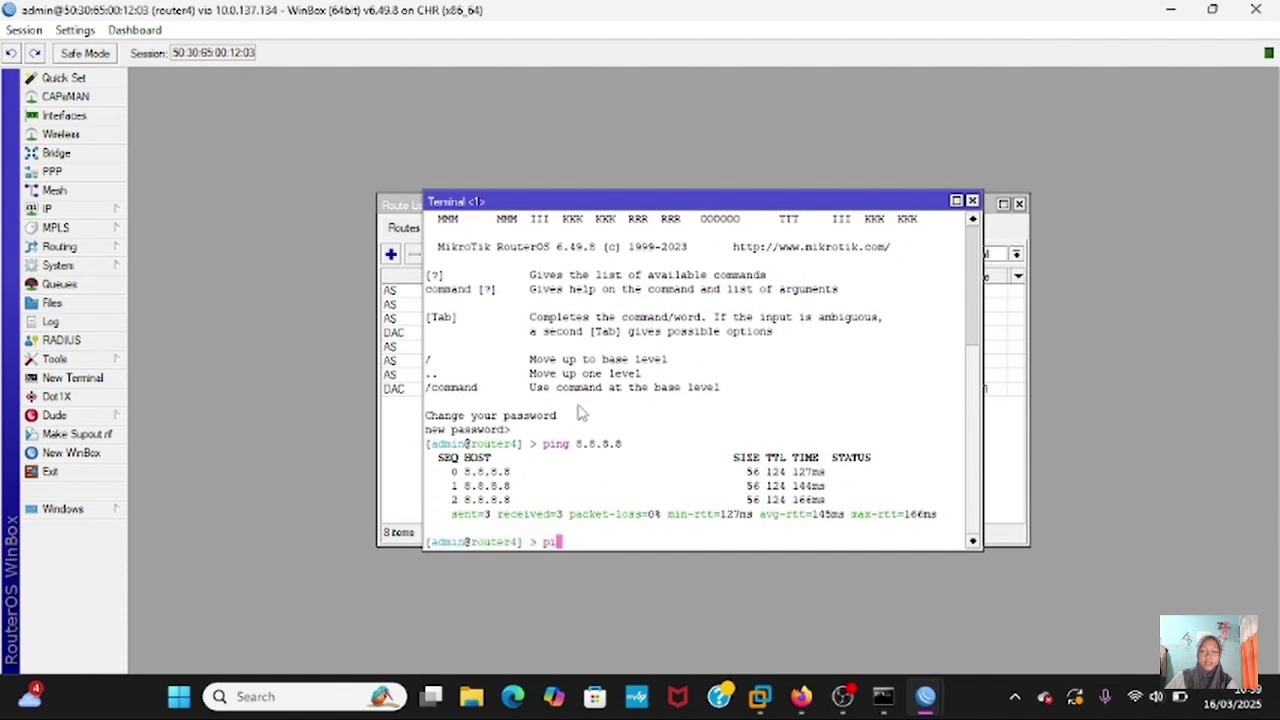
{"action": "type", "text": "g"}
{"action": "type", "text": "oogle."}
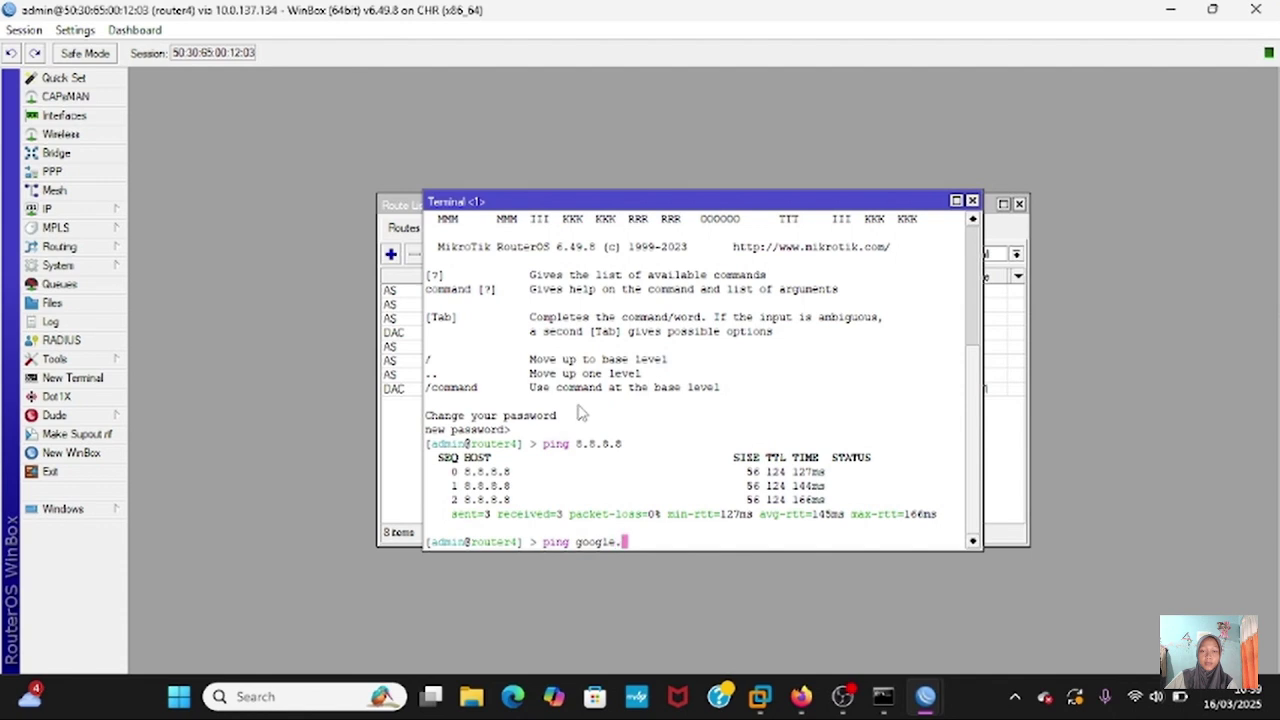
{"action": "type", "text": "com"}
{"action": "key", "text": "Return"}
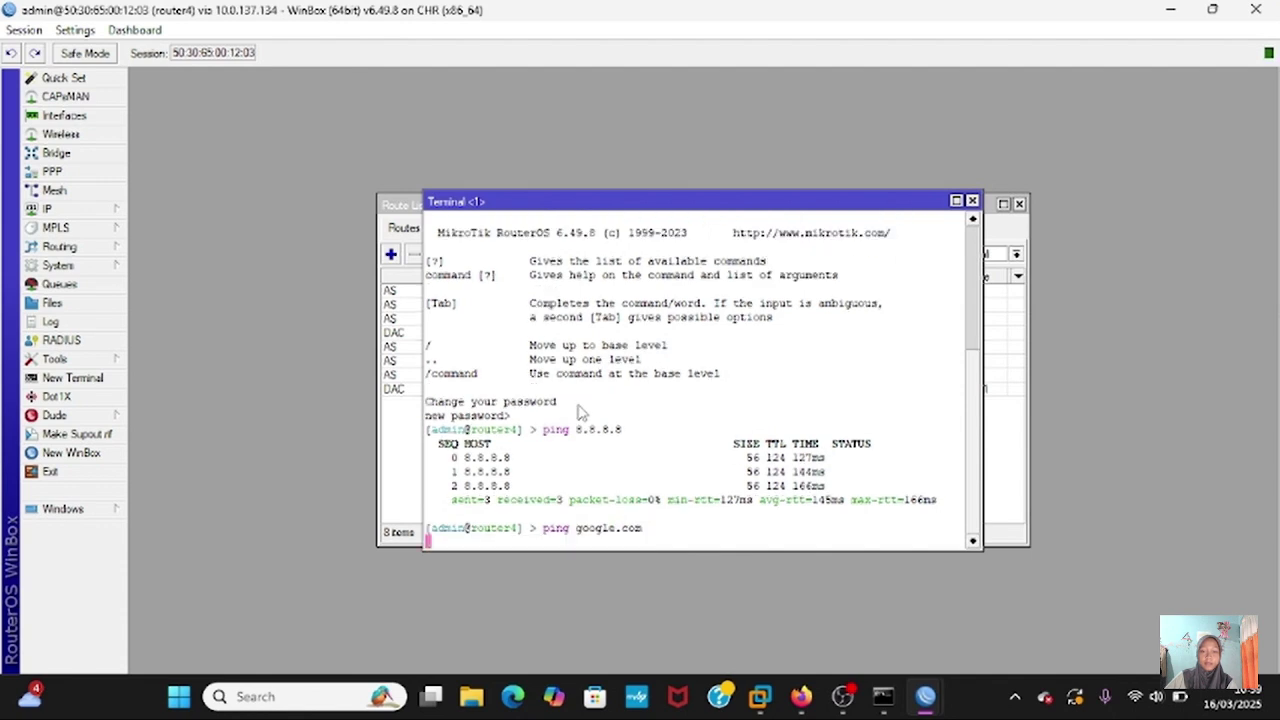
- Print router4's DNS settings, set the DNS server to 8.8.8.8, and re-ping google.com successfully
{"action": "type", "text": "ip dns "}
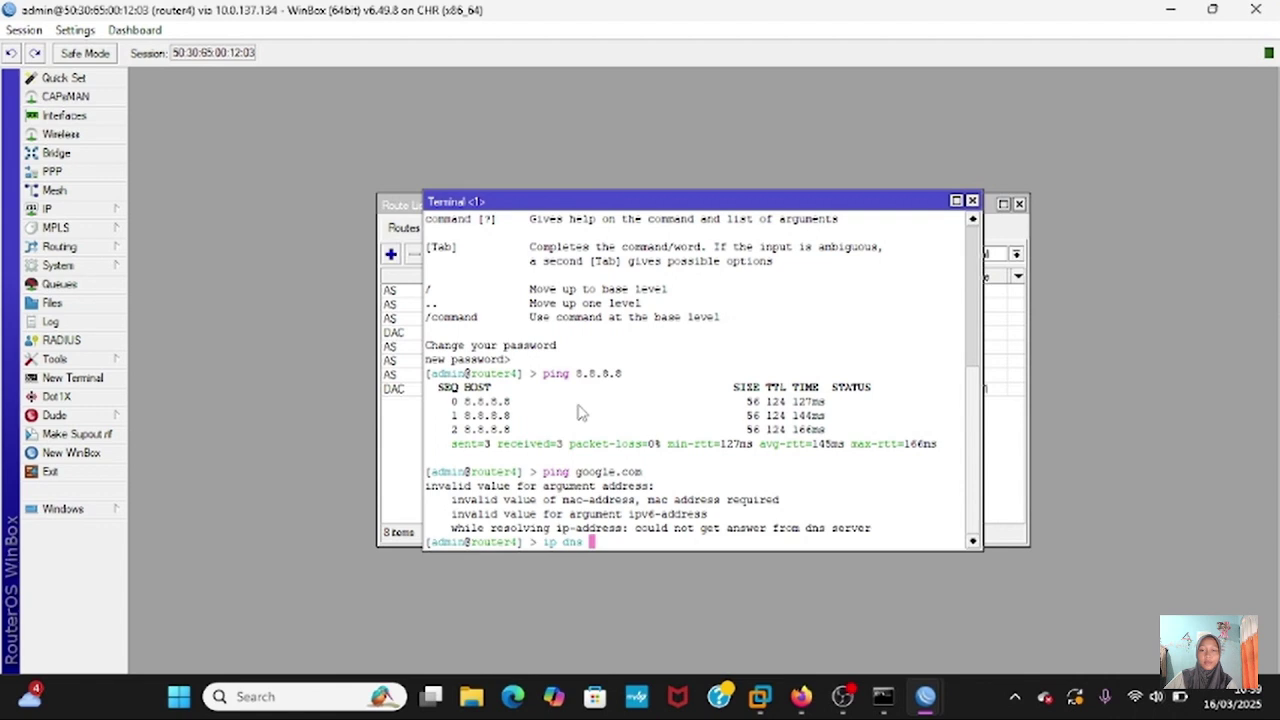
{"action": "type", "text": "s"}
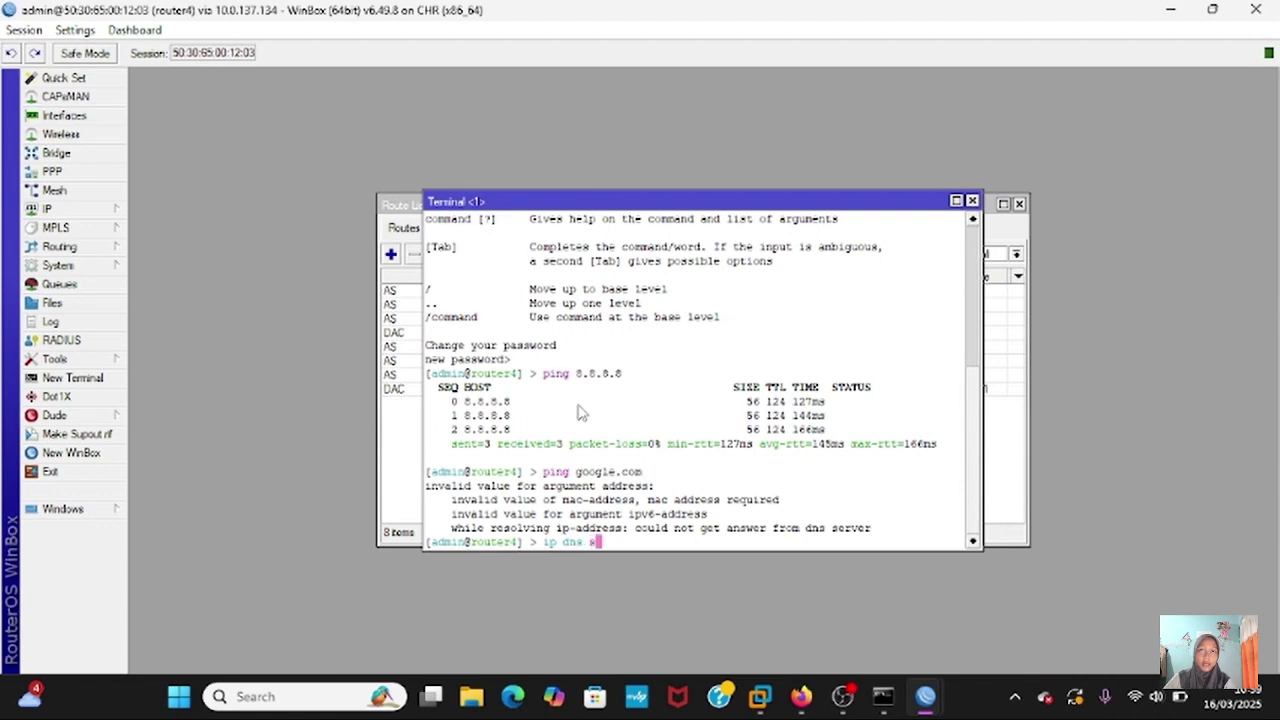
{"action": "key", "text": "BackSpace"}
{"action": "type", "text": "print"}
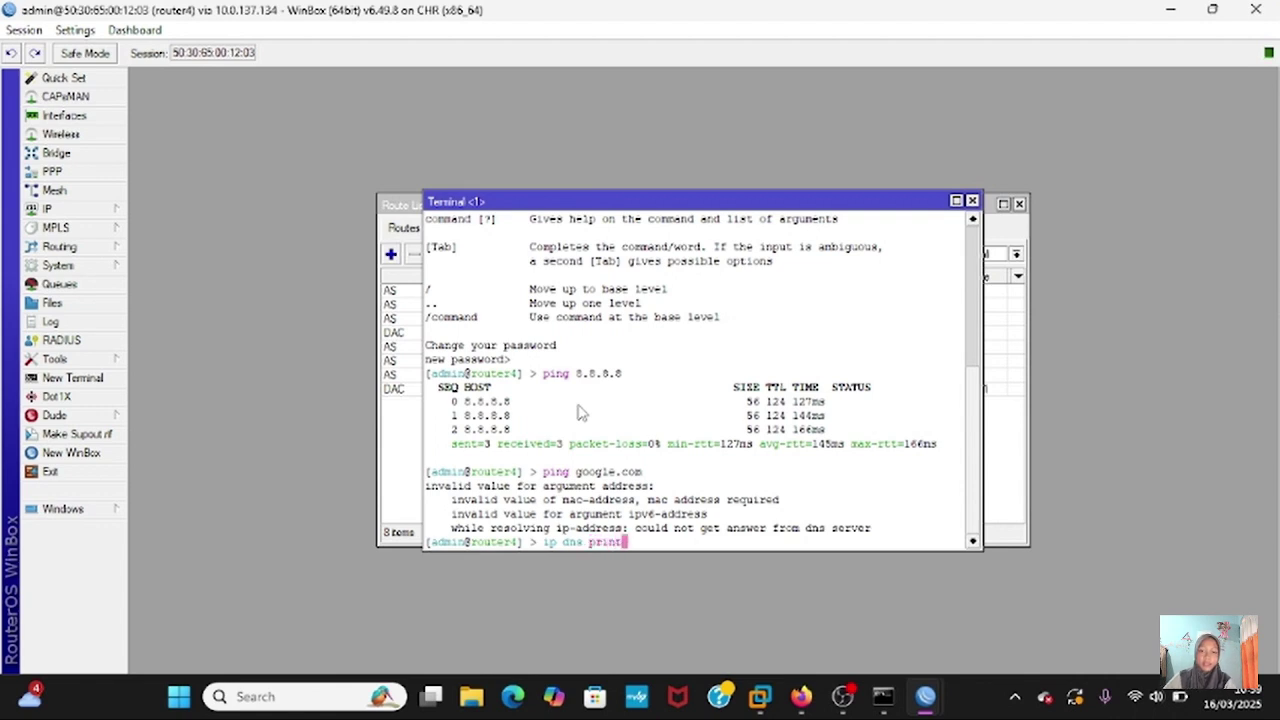
{"action": "key", "text": "Return"}
{"action": "type", "text": "ip "}
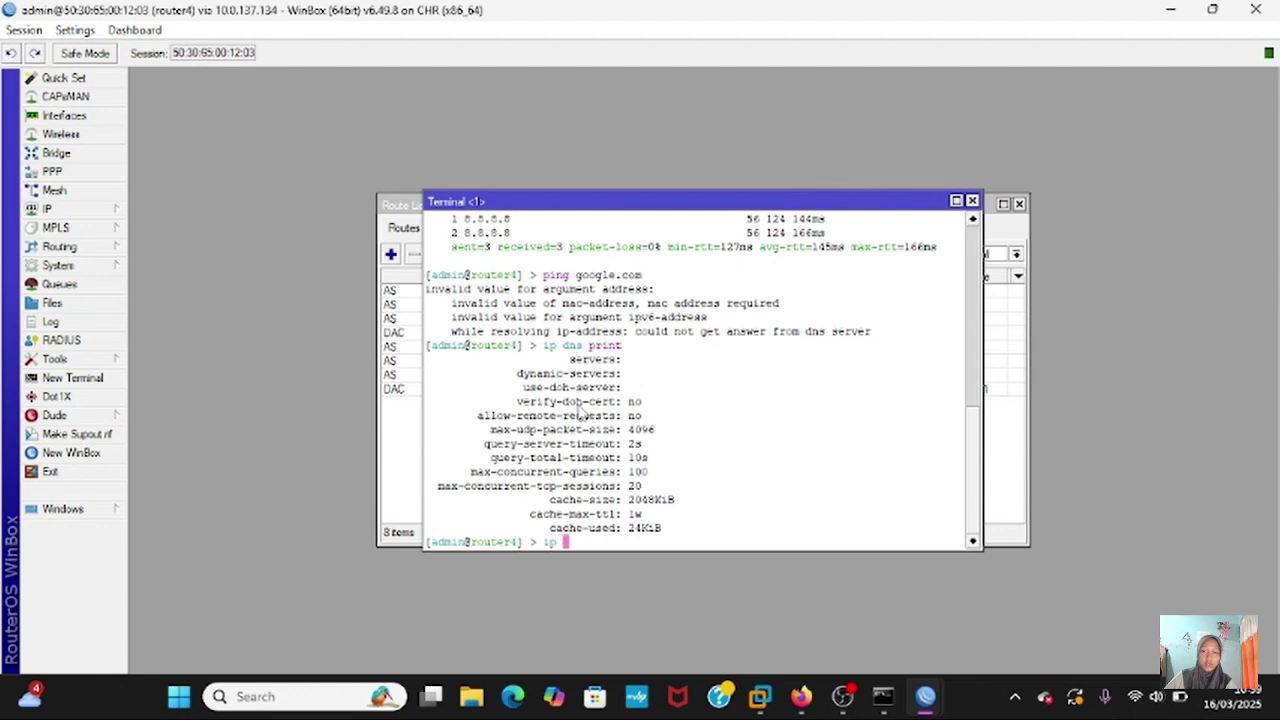
{"action": "type", "text": "dns set"}
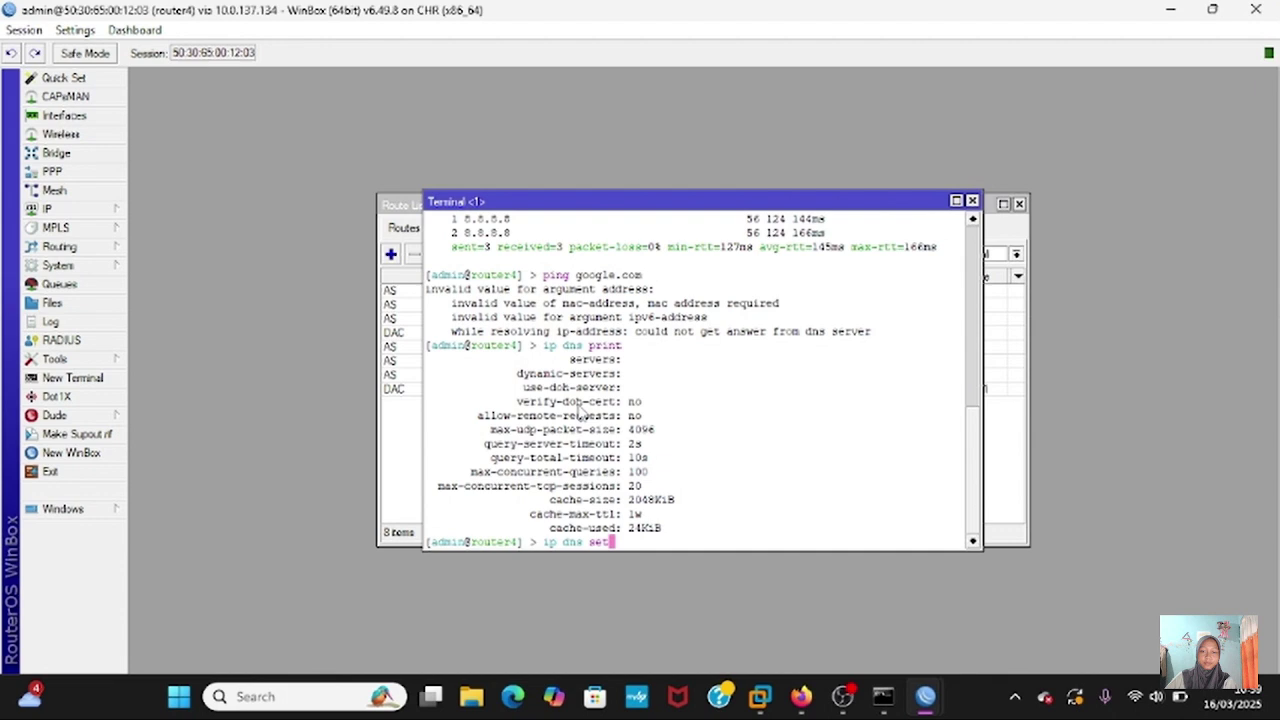
{"action": "type", "text": " servers=8.8.8.8"}
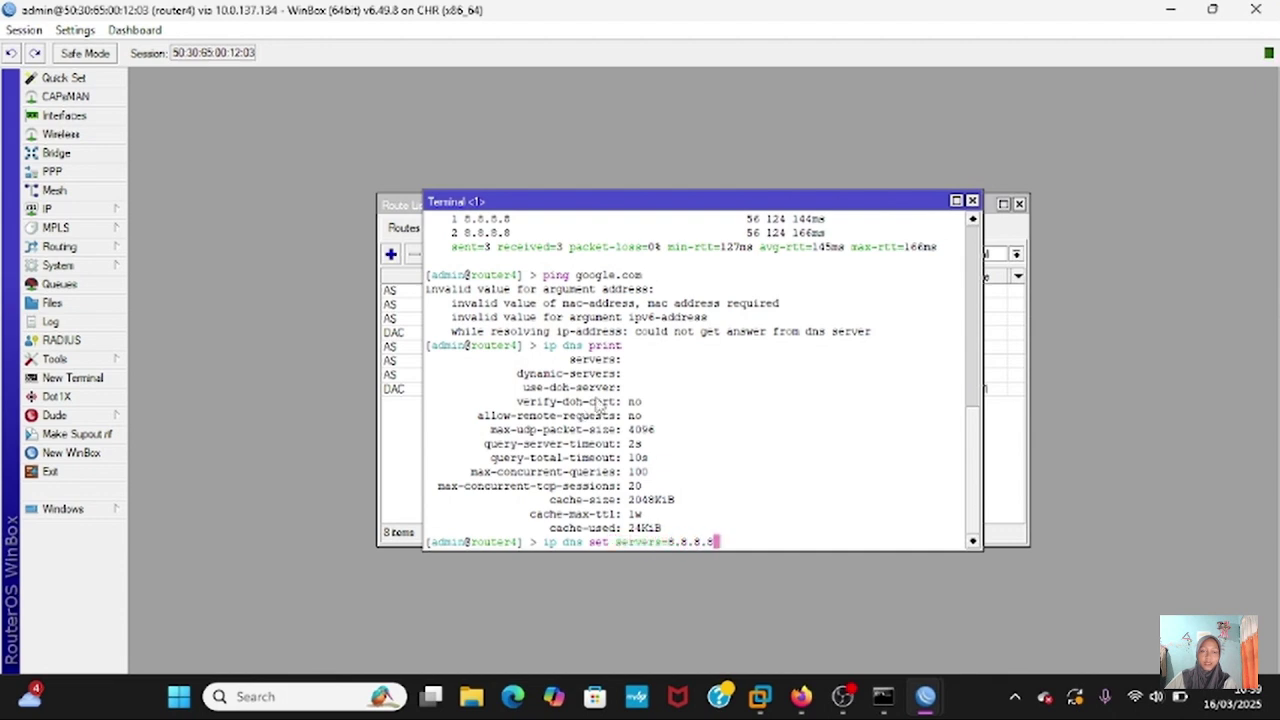
{"action": "key", "text": "Return"}
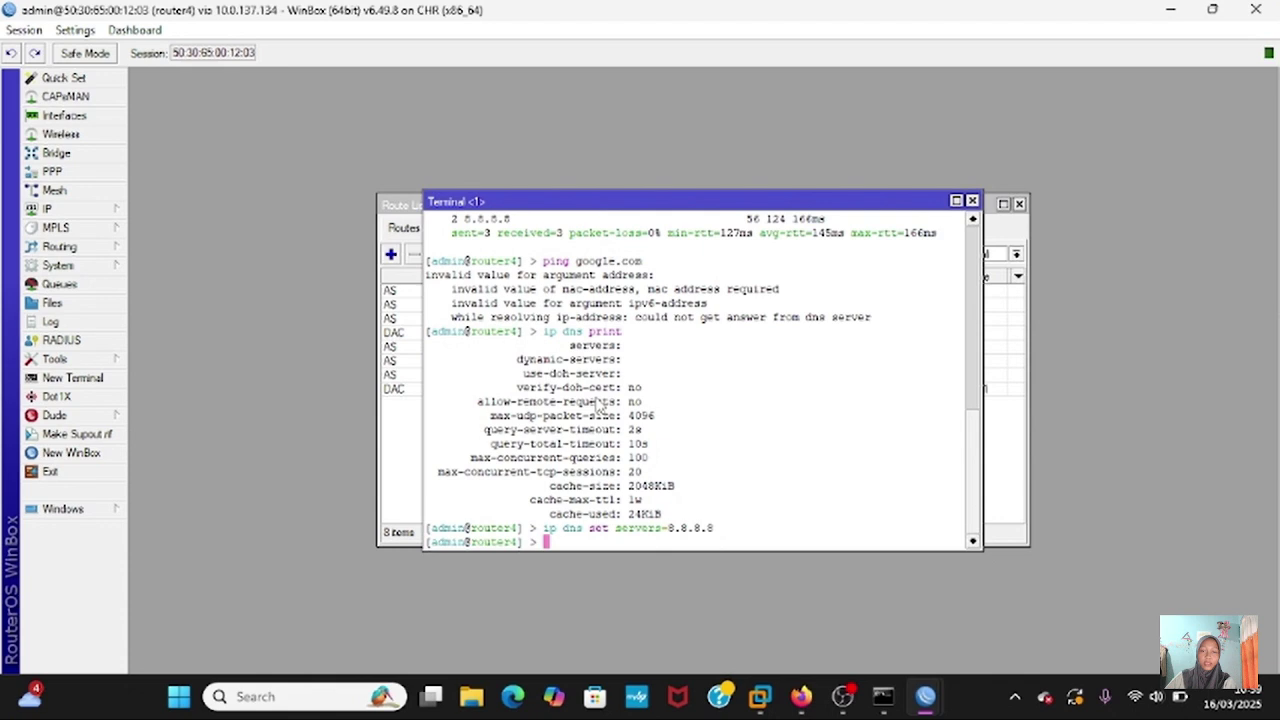
{"action": "key", "text": "Up"}
{"action": "key", "text": "Up"}
{"action": "key", "text": "Up"}
{"action": "key", "text": "Return"}
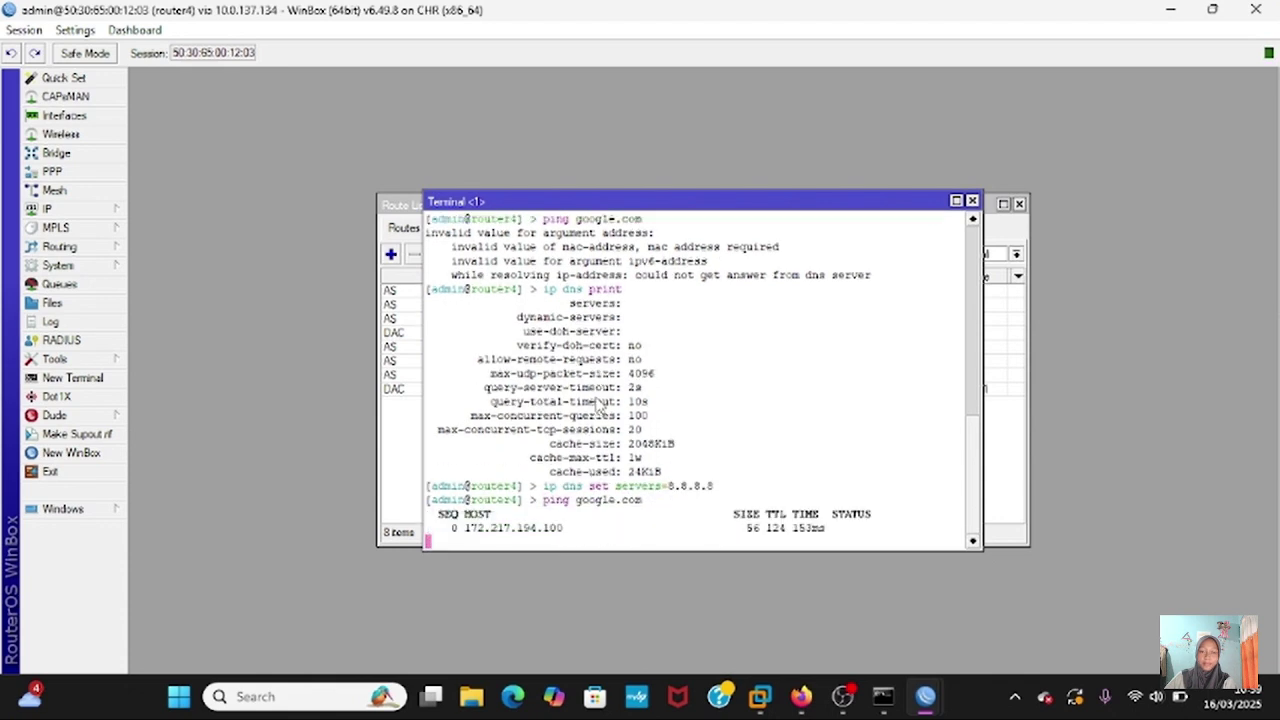
{"action": "key", "text": "ctrl+c"}
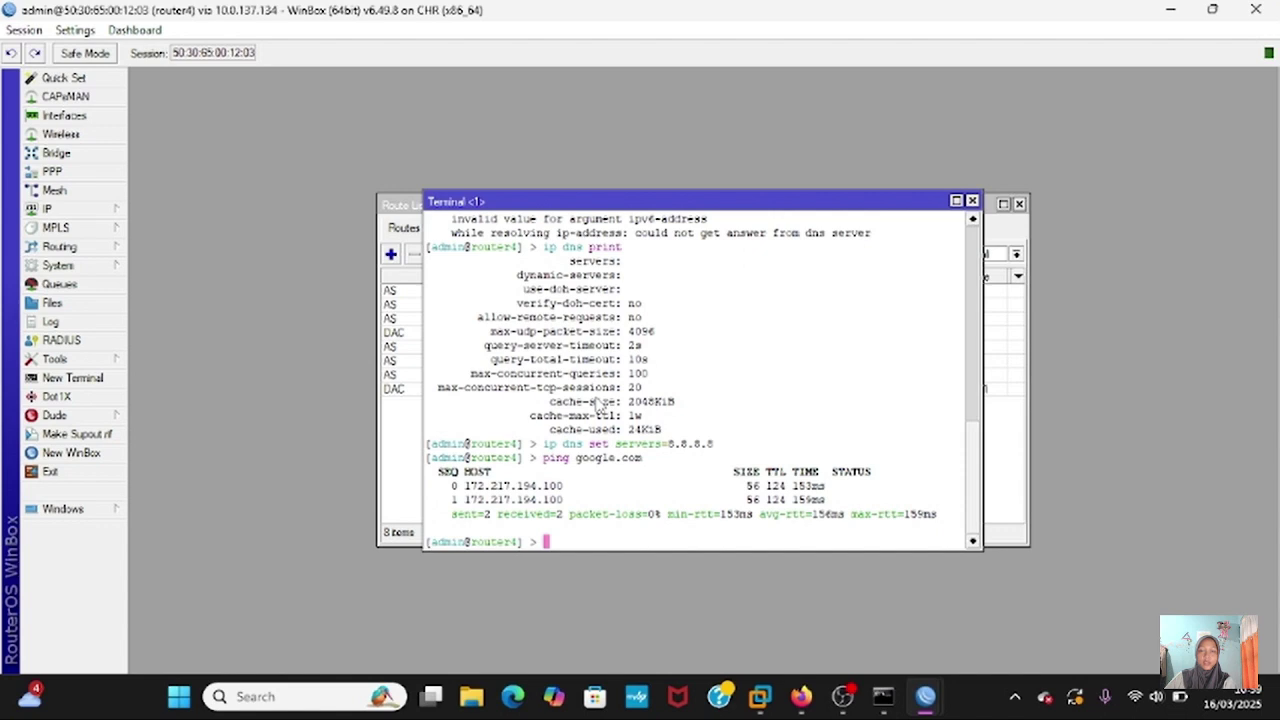
- Open the VPC4 console in PNETLab and ping 8.8.8.8
{"action": "left_click", "coordinate": [819, 705]}
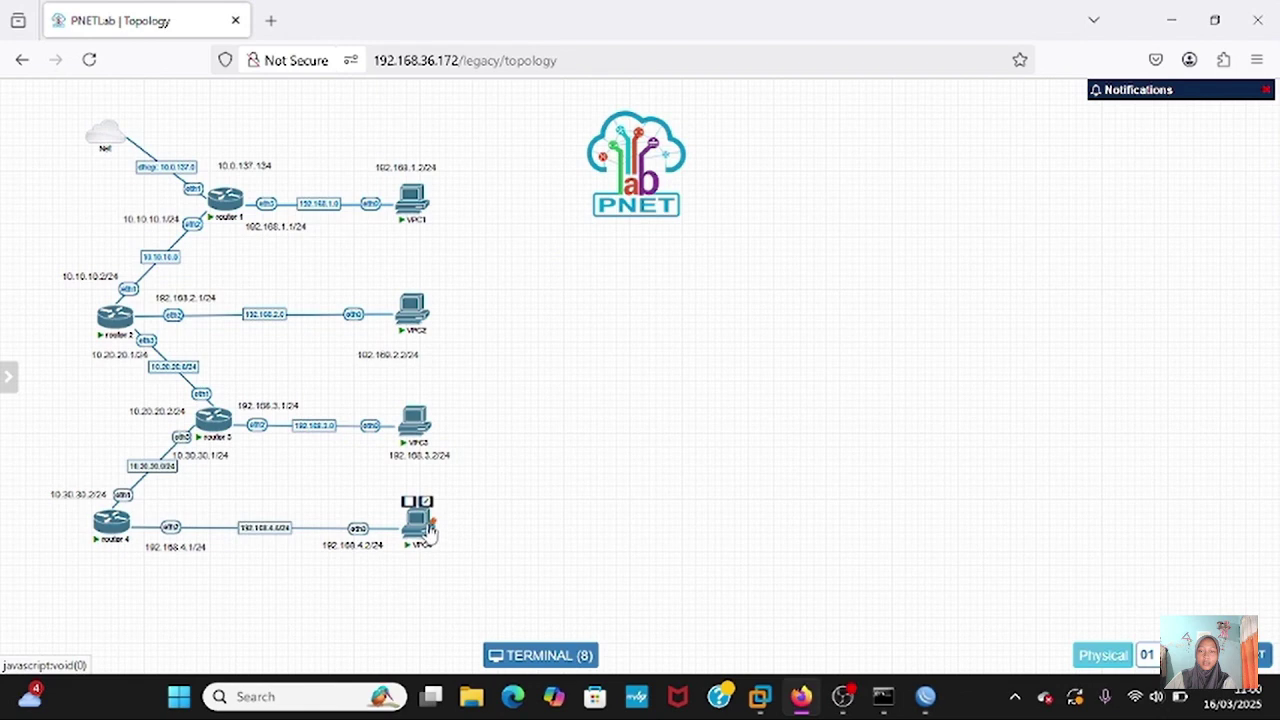
{"action": "left_click", "coordinate": [428, 533]}
{"action": "key", "text": "Return"}
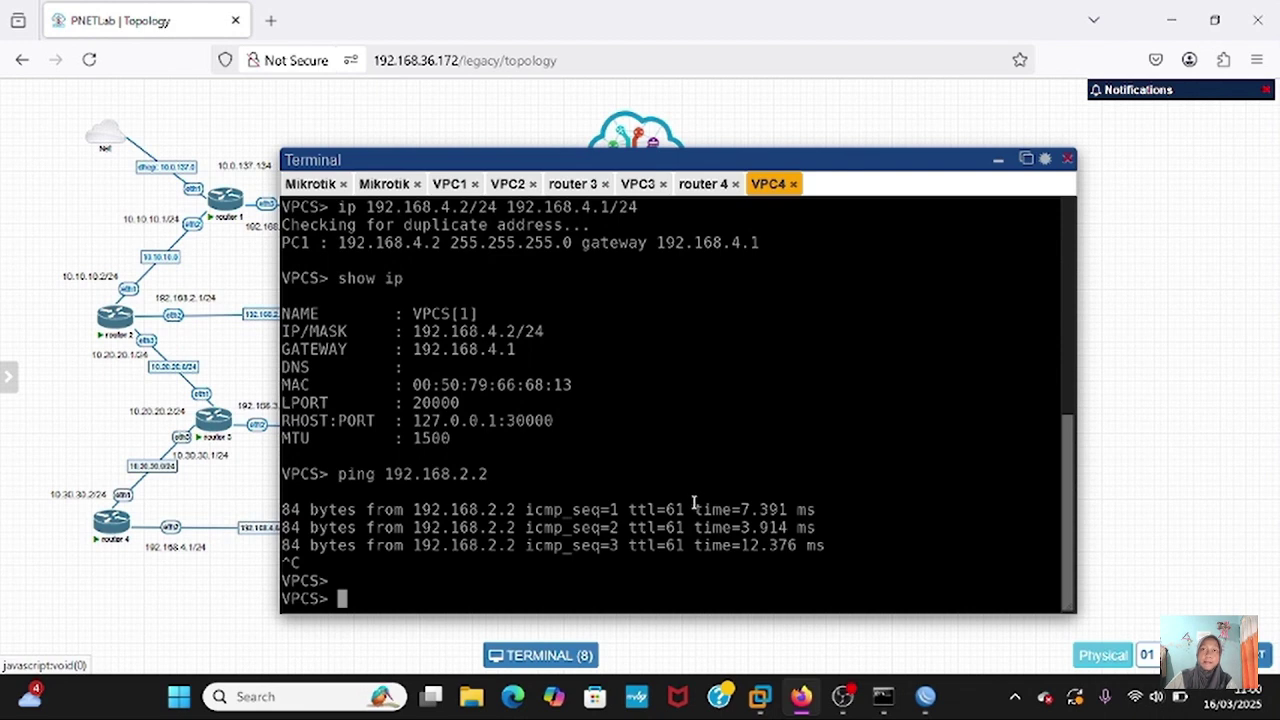
{"action": "type", "text": "ping "}
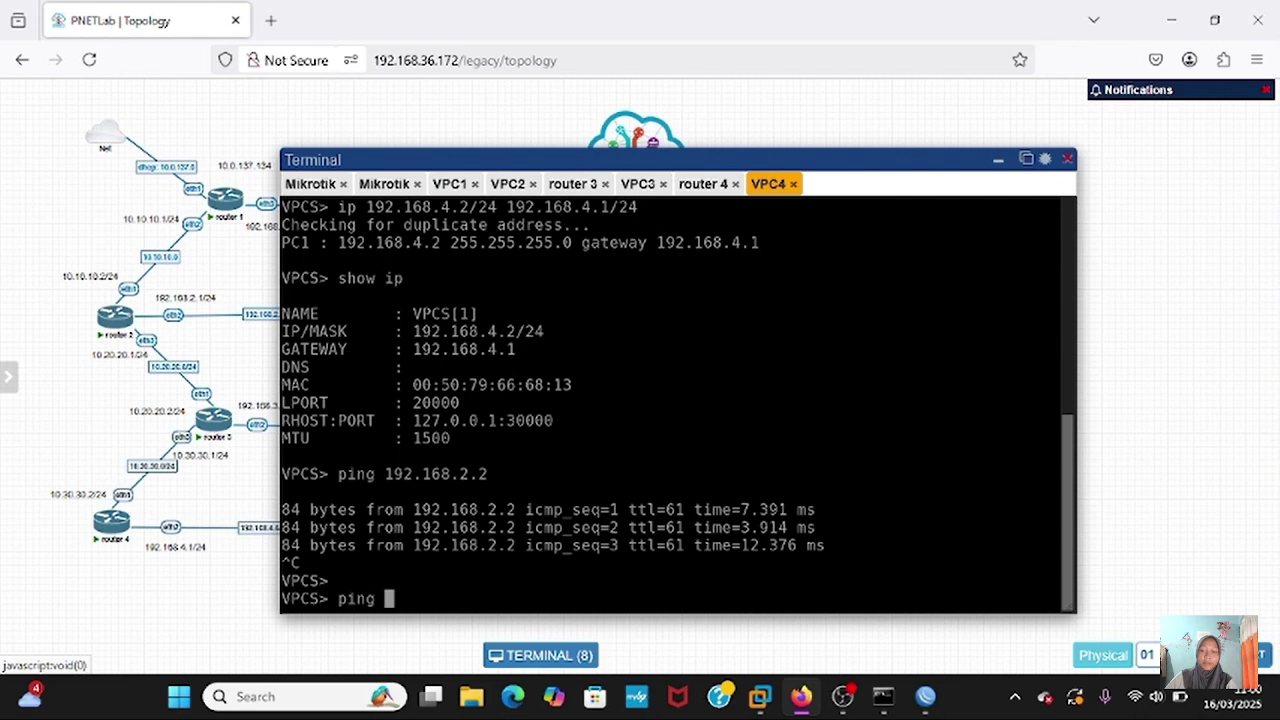
{"action": "type", "text": "8.8.8.8"}
{"action": "key", "text": "Return"}
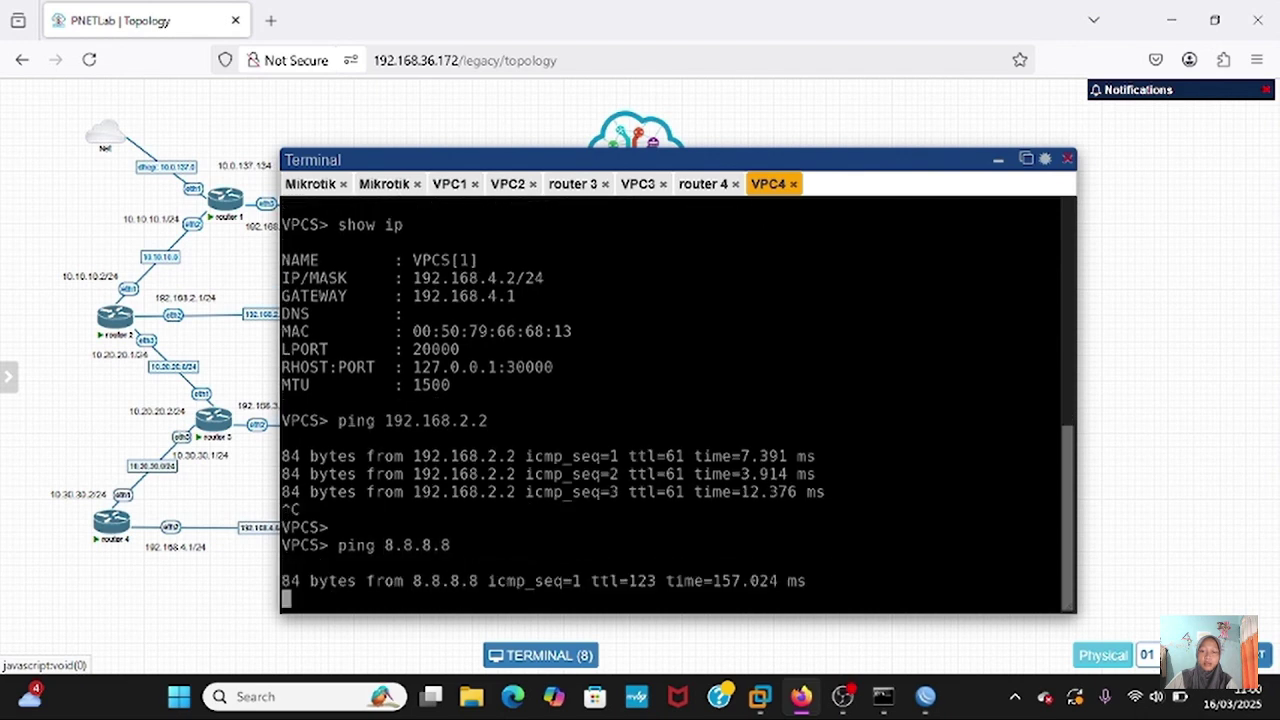
{"action": "key", "text": "ctrl+c"}
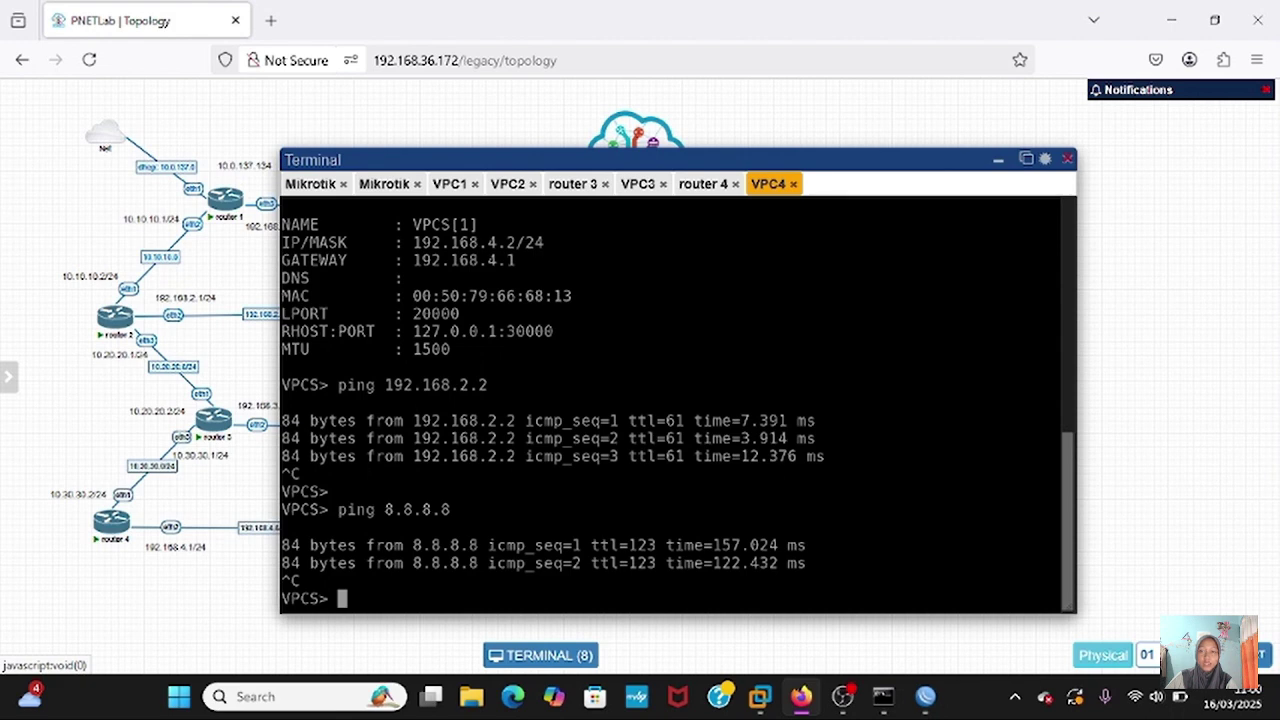
- Set VPC4's DNS to 8.8.8.8, ping google.com, then advance to the konsep slide
{"action": "type", "text": "ip dns 8.8.8.8"}
{"action": "key", "text": "Return"}
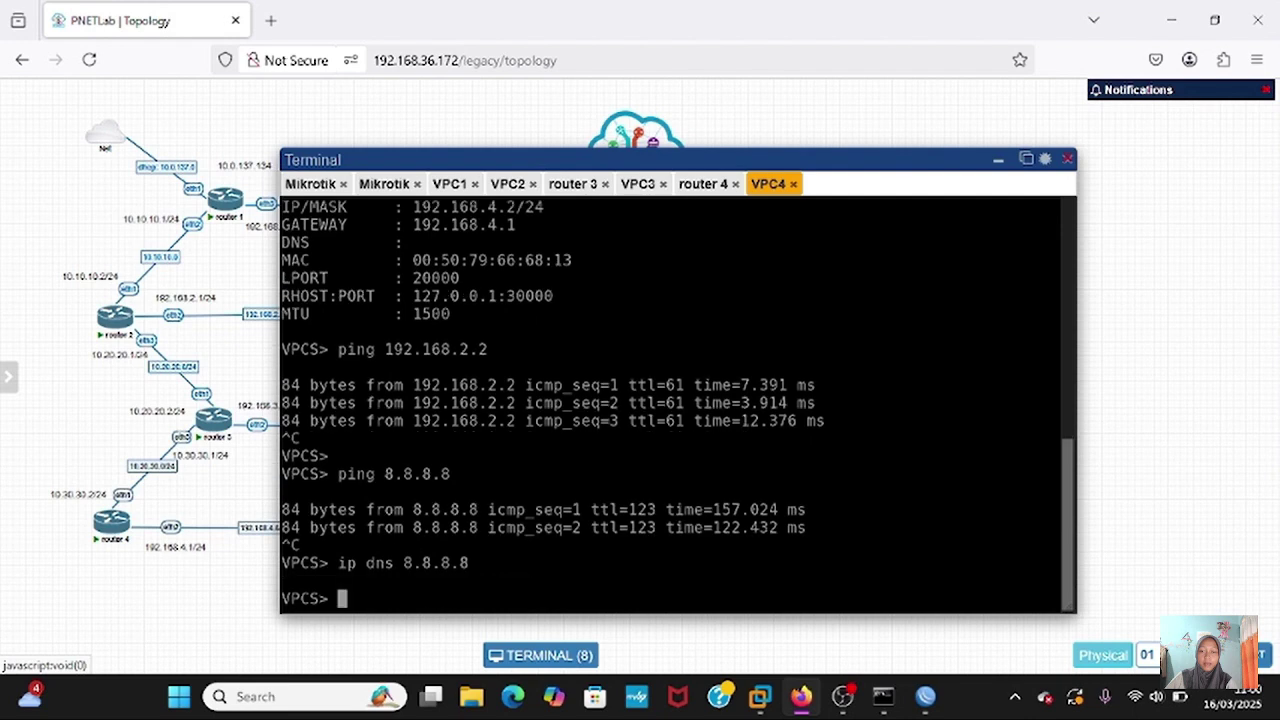
{"action": "type", "text": "ping google.com"}
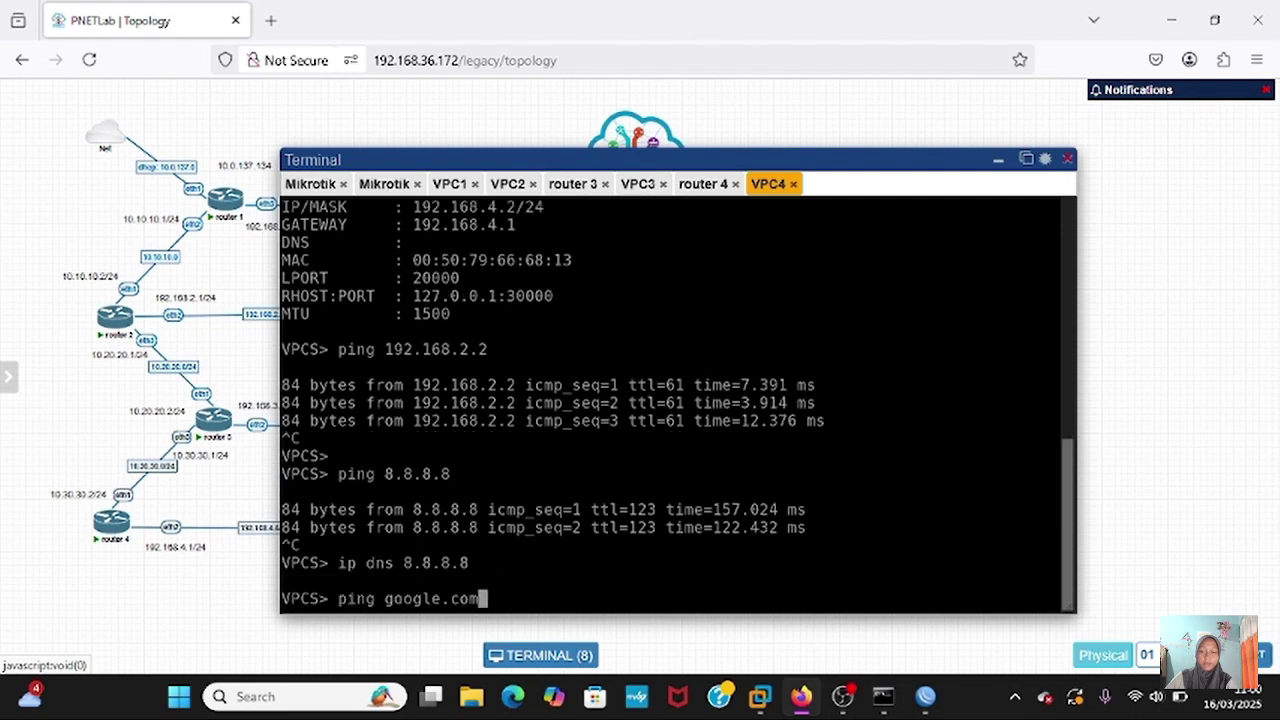
{"action": "key", "text": "Return"}
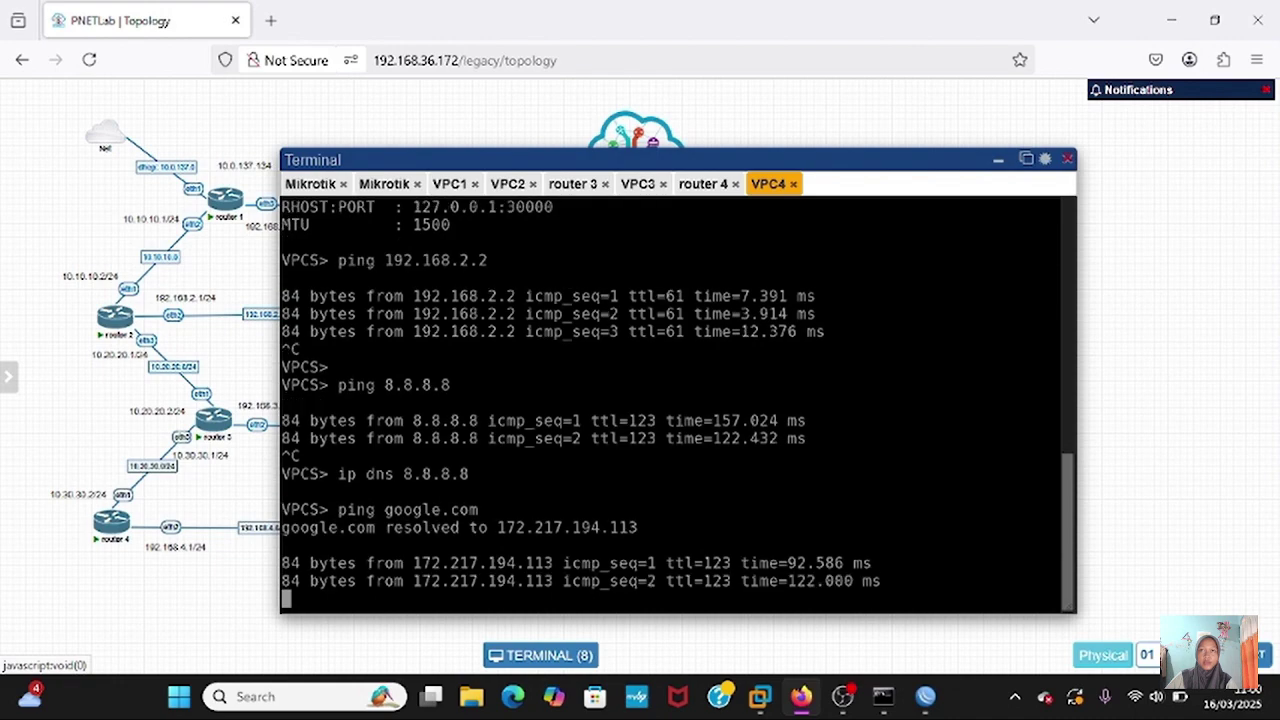
{"action": "key", "text": "ctrl+c"}
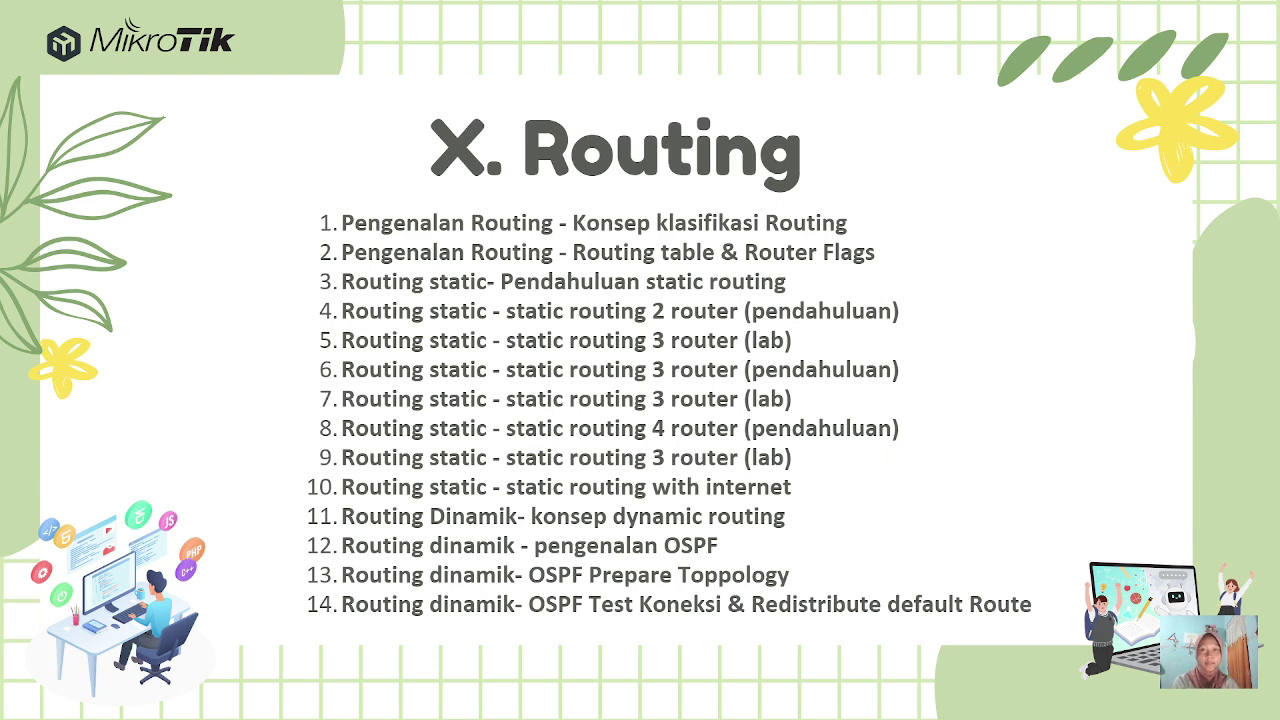
{"action": "left_click", "coordinate": [802, 382]}
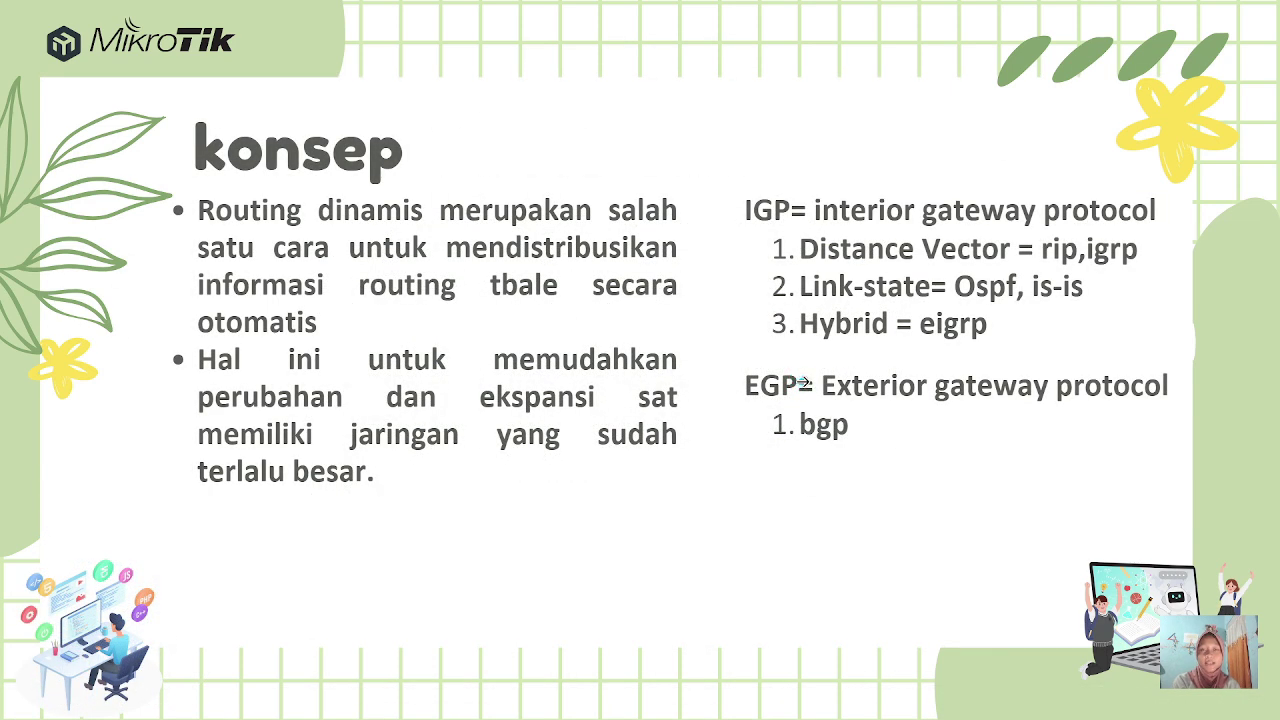
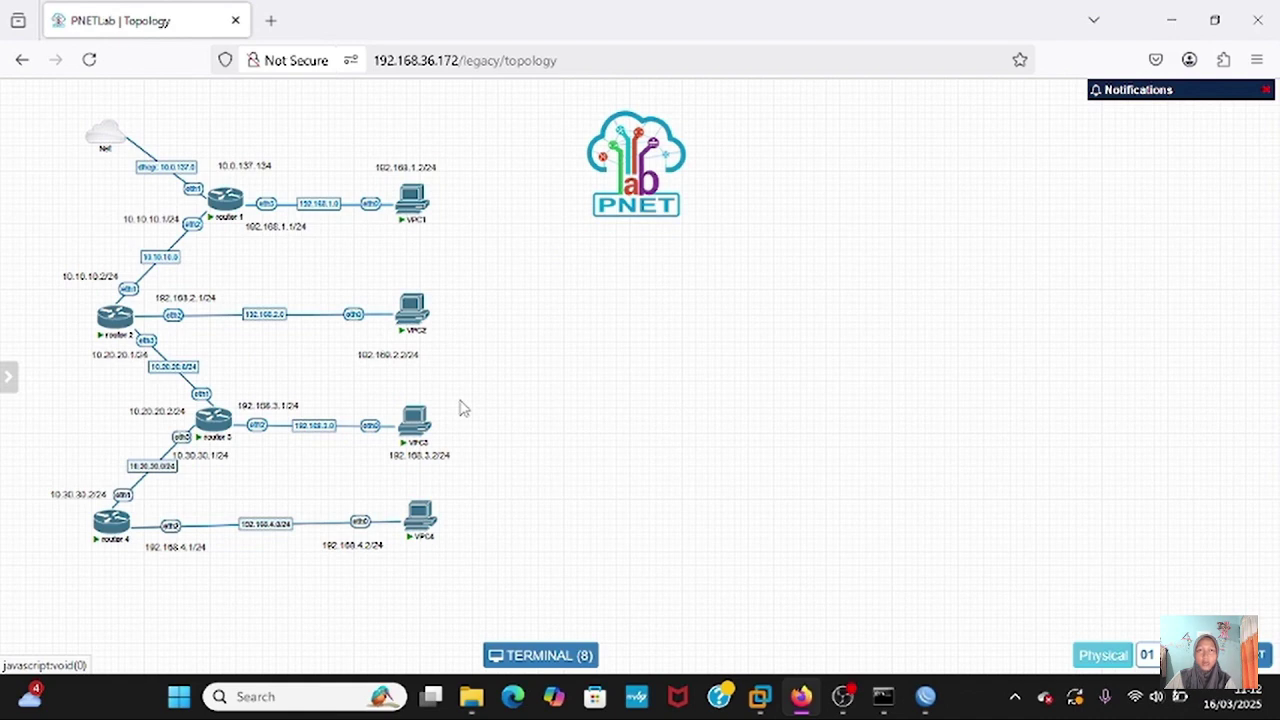
- Add a fifth MikroTik RouterOS node with empty Qemu Options and place it below router 4
{"action": "right_click", "coordinate": [827, 407]}
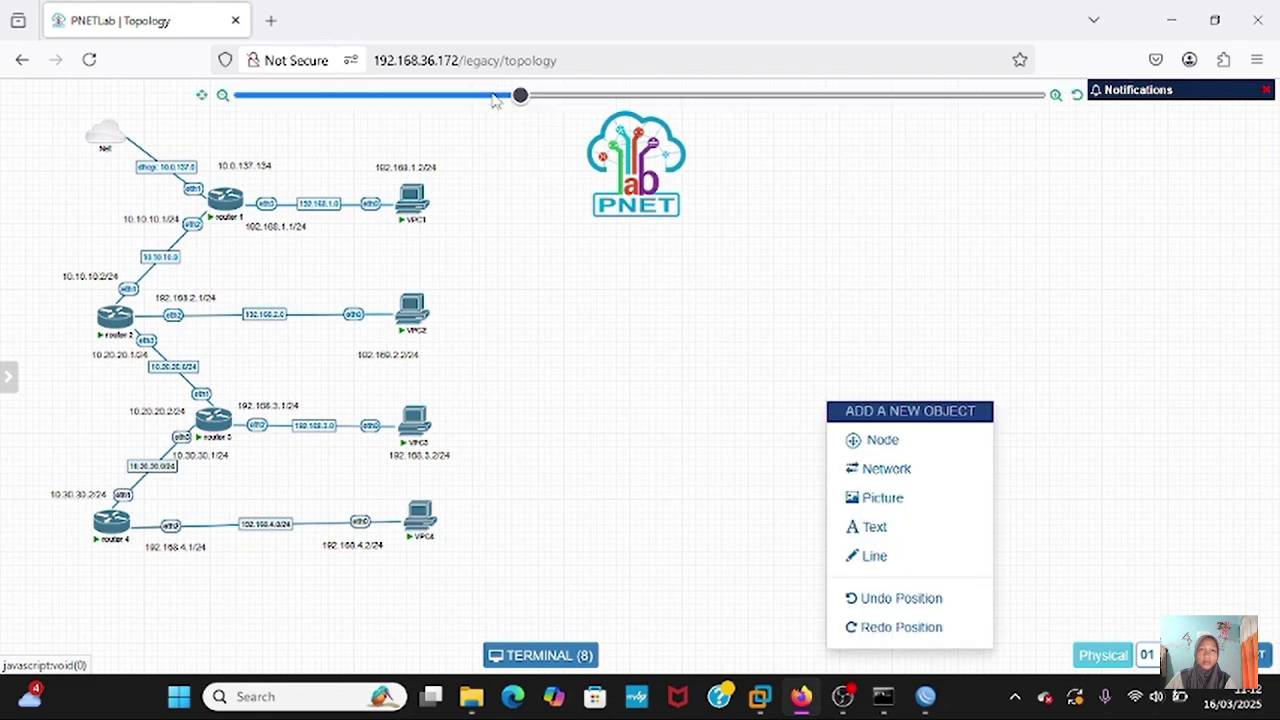
{"action": "left_click", "coordinate": [493, 96]}
{"action": "right_click", "coordinate": [806, 383]}
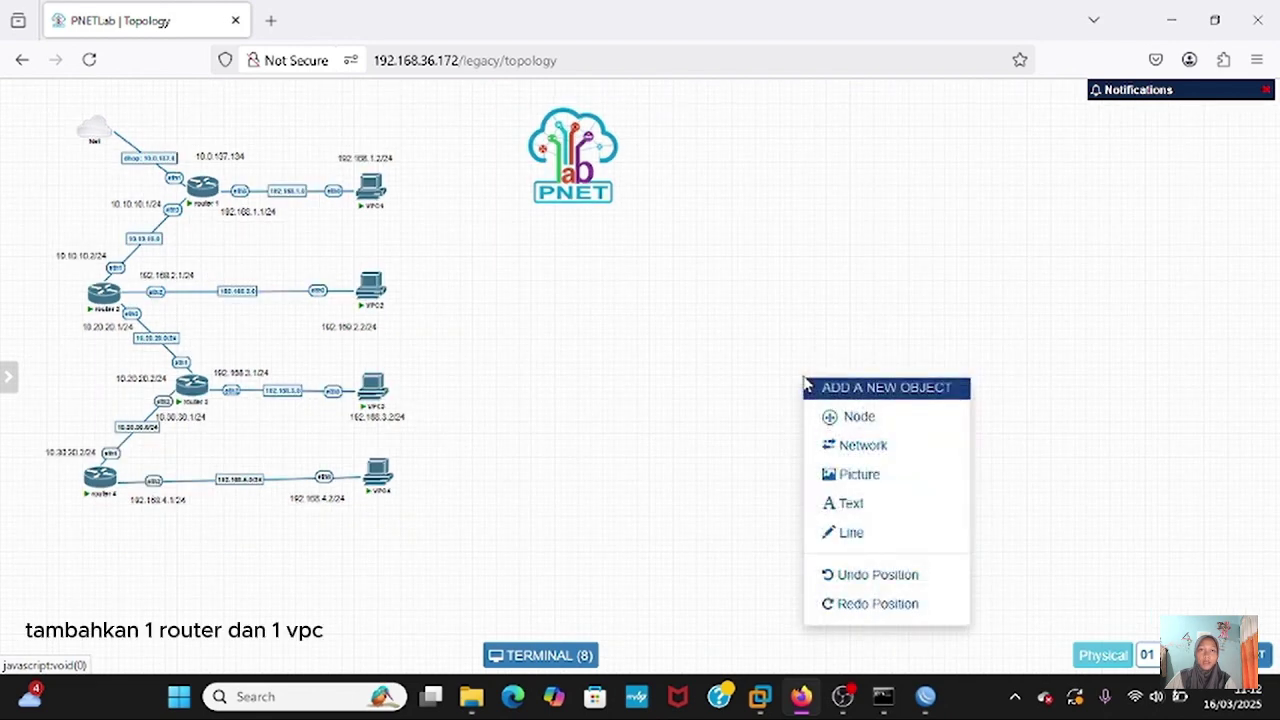
{"action": "left_click", "coordinate": [860, 417]}
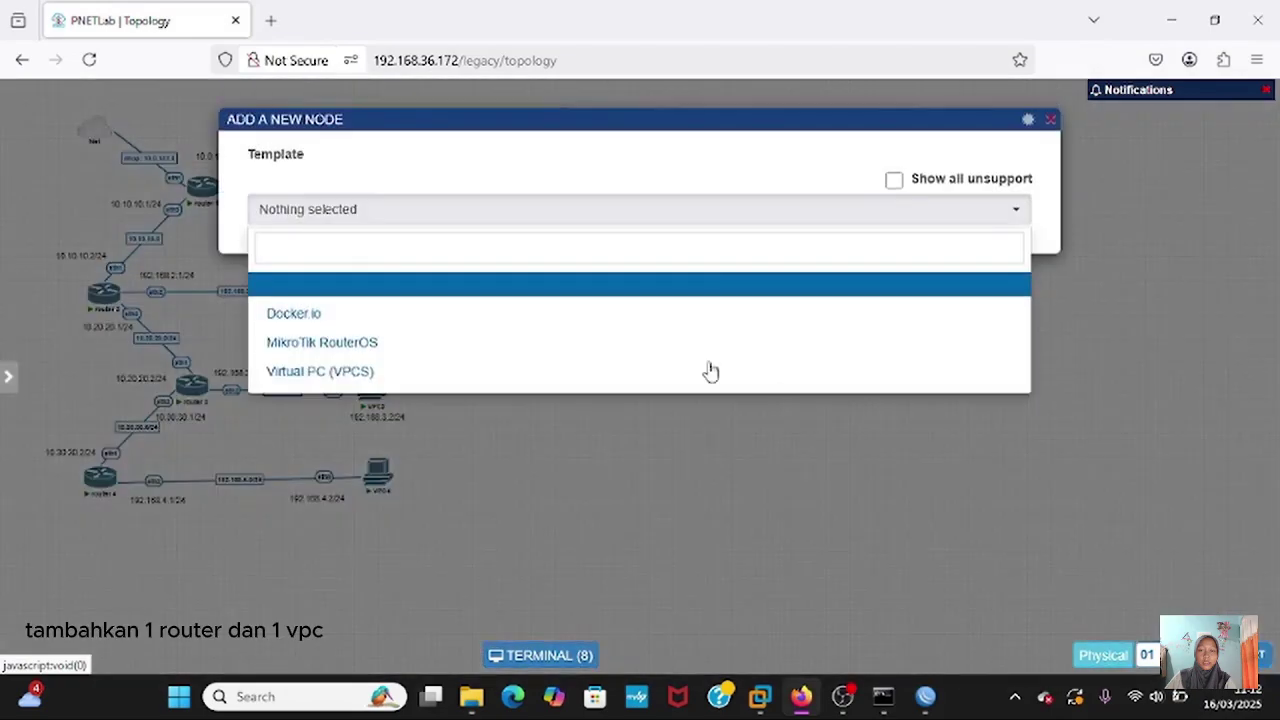
{"action": "left_click", "coordinate": [466, 346]}
{"action": "scroll", "coordinate": [437, 290], "scroll_direction": "down", "scroll_amount": 10}
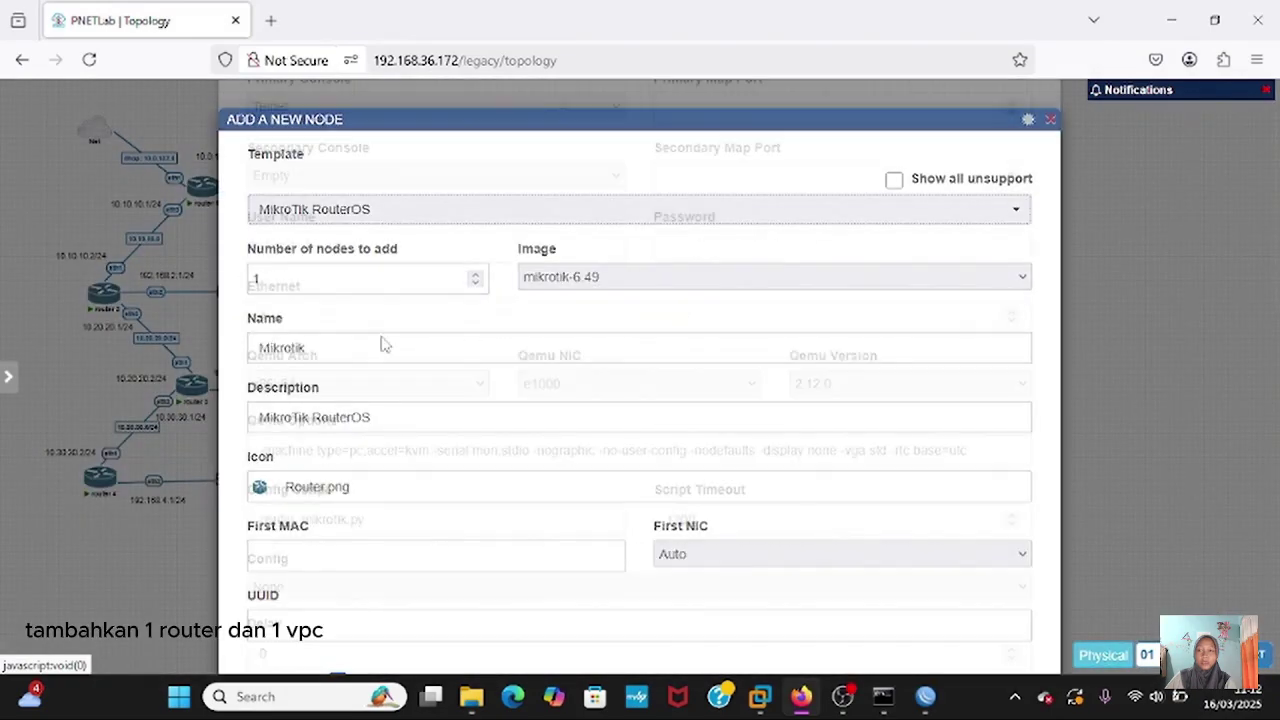
{"action": "triple_click", "coordinate": [978, 413]}
{"action": "key", "text": "BackSpace"}
{"action": "scroll", "coordinate": [600, 450], "scroll_direction": "down", "scroll_amount": 5}
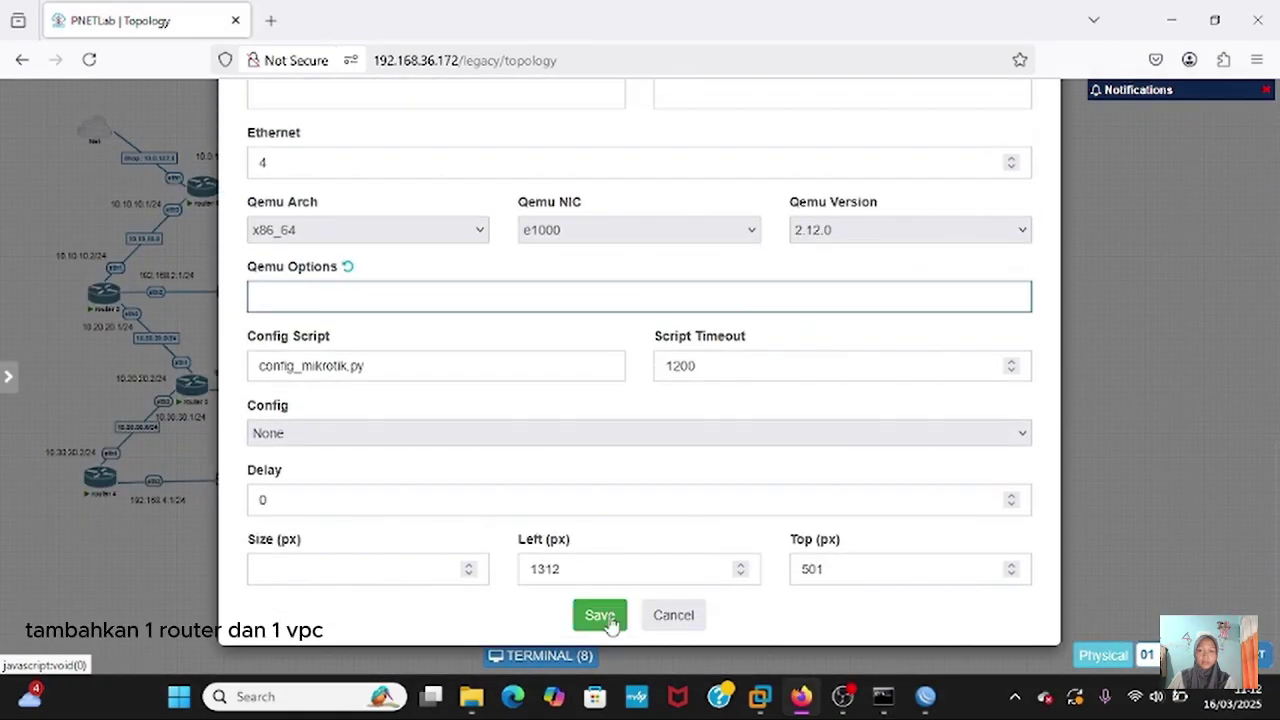
{"action": "left_click", "coordinate": [600, 614]}
{"action": "left_click_drag", "start_coordinate": [808, 403], "coordinate": [185, 585]}
- Add a Virtual PC (VPCS) node beside router 5 and link router 4 to router 5
{"action": "right_click", "coordinate": [598, 420]}
{"action": "left_click", "coordinate": [651, 458]}
{"action": "left_click", "coordinate": [414, 371]}
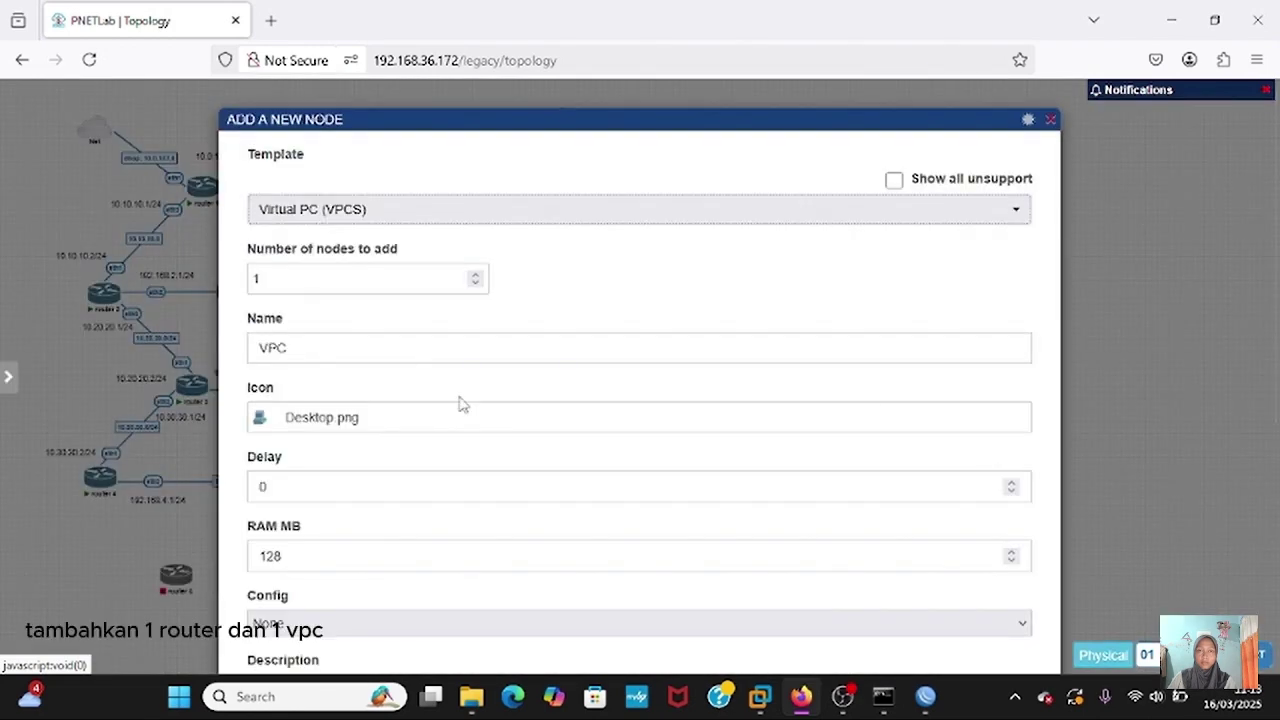
{"action": "scroll", "coordinate": [460, 403], "scroll_direction": "down", "scroll_amount": 5}
{"action": "left_click", "coordinate": [597, 572]}
{"action": "left_click_drag", "start_coordinate": [591, 459], "coordinate": [370, 582]}
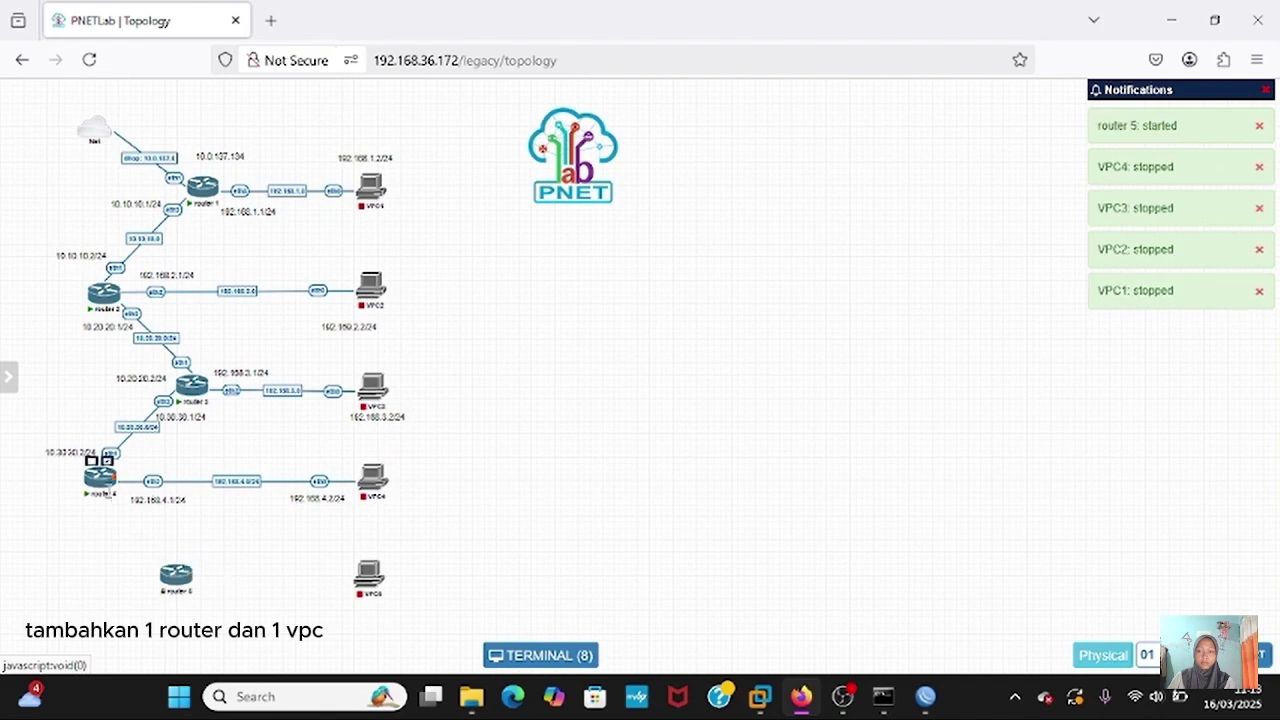
{"action": "left_click_drag", "start_coordinate": [100, 470], "coordinate": [370, 578]}
{"action": "key", "text": "Return"}
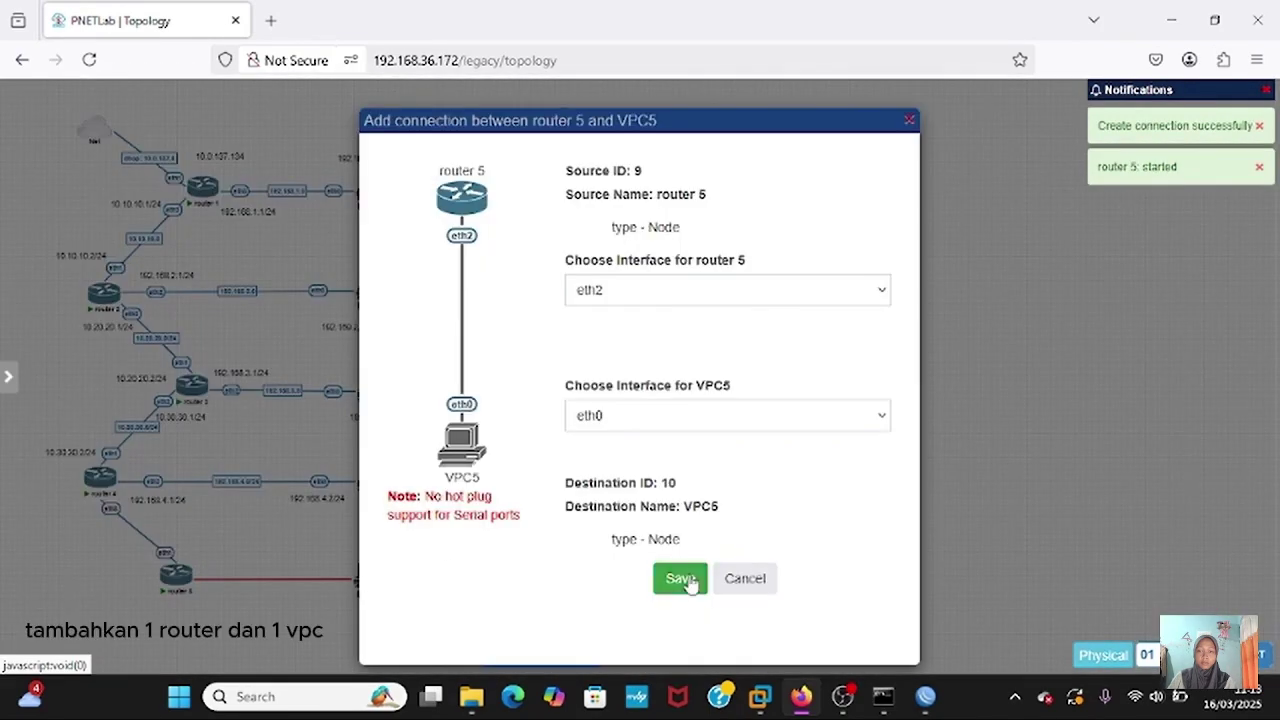
- Save the router 5–VPC5 link, then add text labels 10.40.40.1/24 and 10.40.40.2/24
{"action": "left_click", "coordinate": [680, 580]}
{"action": "right_click", "coordinate": [792, 390]}
{"action": "left_click", "coordinate": [836, 514]}
{"action": "type", "text": "10.40.40.1/24"}
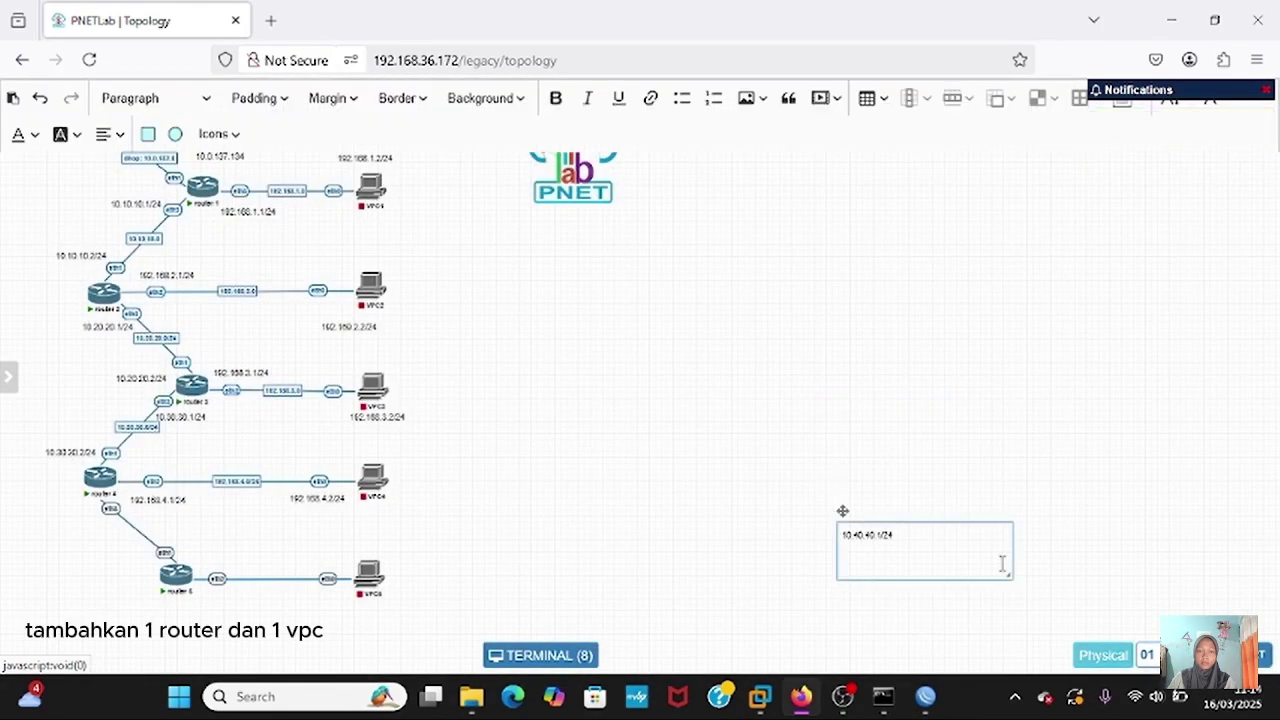
{"action": "left_click_drag", "start_coordinate": [1008, 574], "coordinate": [725, 500]}
{"action": "left_click", "coordinate": [996, 538]}
{"action": "right_click", "coordinate": [844, 524]}
{"action": "left_click", "coordinate": [885, 497]}
{"action": "double_click", "coordinate": [740, 500]}
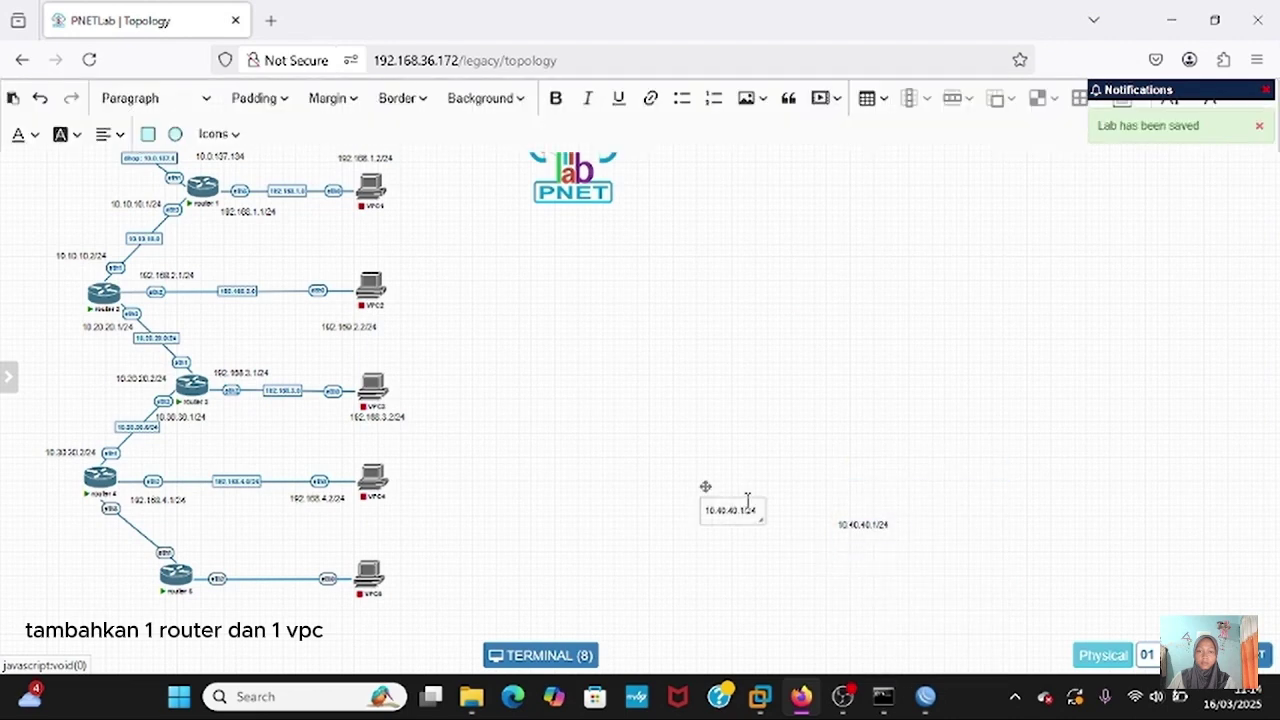
{"action": "key", "text": "BackSpace"}
{"action": "type", "text": "2"}
{"action": "left_click", "coordinate": [943, 468]}
- Duplicate the labels into 192.168.5.1/24 and 192.168.5.2/24
{"action": "right_click", "coordinate": [846, 523]}
{"action": "left_click", "coordinate": [885, 497]}
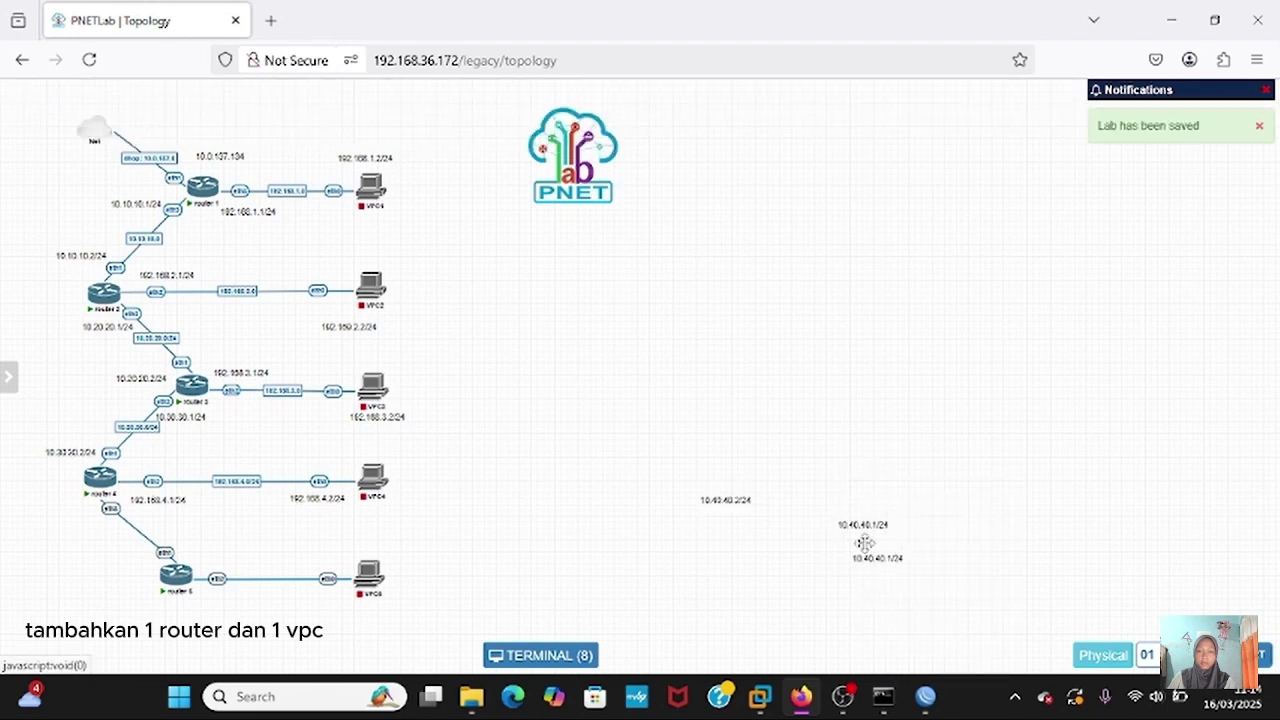
{"action": "left_click_drag", "start_coordinate": [866, 558], "coordinate": [984, 467]}
{"action": "double_click", "coordinate": [973, 478]}
{"action": "key", "text": "BackSpace"}
{"action": "key", "text": "BackSpace"}
{"action": "key", "text": "BackSpace"}
{"action": "key", "text": "BackSpace"}
{"action": "key", "text": "BackSpace"}
{"action": "key", "text": "BackSpace"}
{"action": "key", "text": "BackSpace"}
{"action": "key", "text": "BackSpace"}
{"action": "key", "text": "BackSpace"}
{"action": "type", "text": "92.168"}
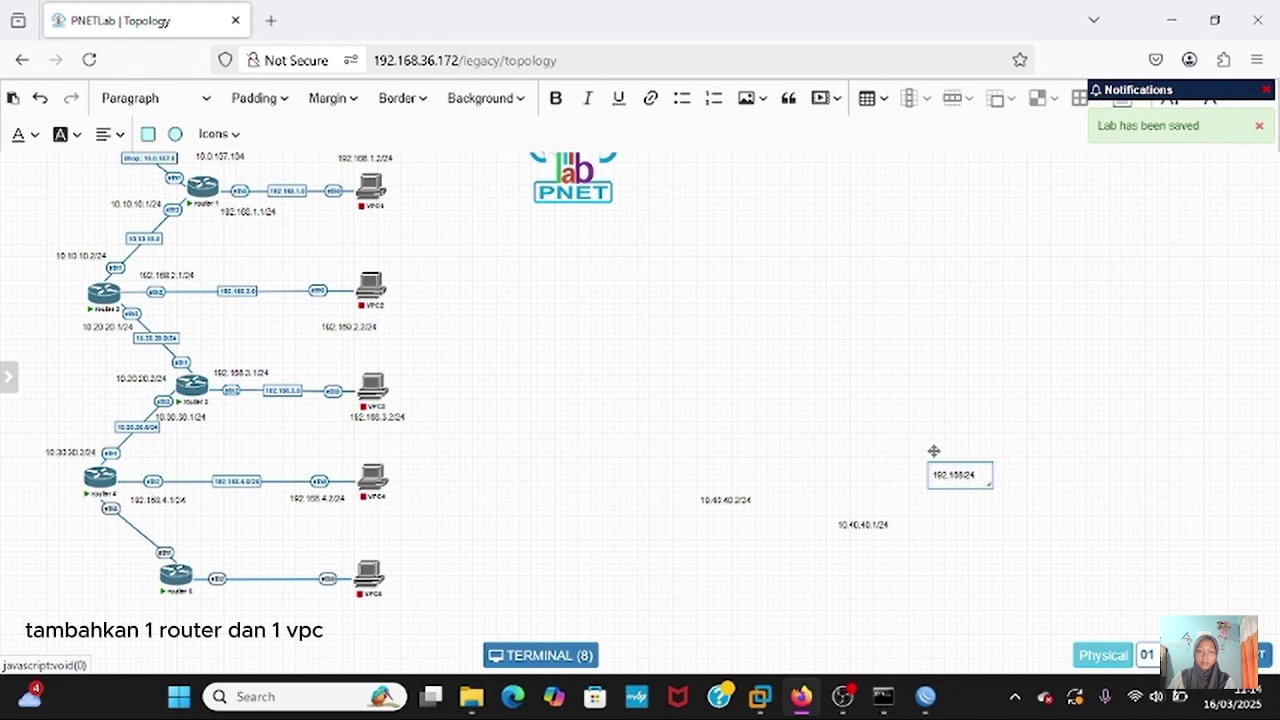
{"action": "type", "text": ".5.1"}
{"action": "left_click", "coordinate": [1015, 489]}
{"action": "right_click", "coordinate": [957, 464]}
{"action": "left_click", "coordinate": [995, 497]}
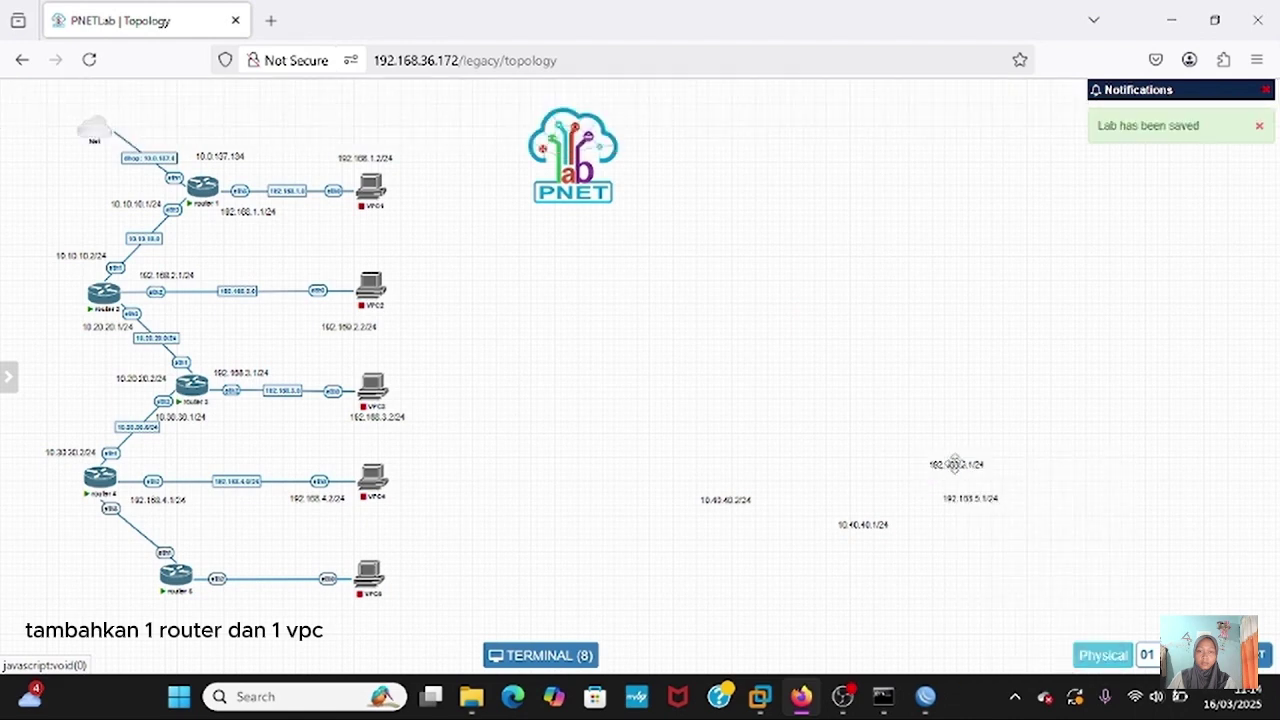
{"action": "double_click", "coordinate": [985, 500]}
{"action": "left_click", "coordinate": [1071, 520]}
- Position each new IP label beside its interface on router 4, router 5 and VPC5
{"action": "left_click_drag", "start_coordinate": [870, 523], "coordinate": [72, 514]}
{"action": "left_click_drag", "start_coordinate": [730, 497], "coordinate": [200, 542]}
{"action": "left_click", "coordinate": [837, 491]}
{"action": "left_click_drag", "start_coordinate": [945, 464], "coordinate": [215, 586]}
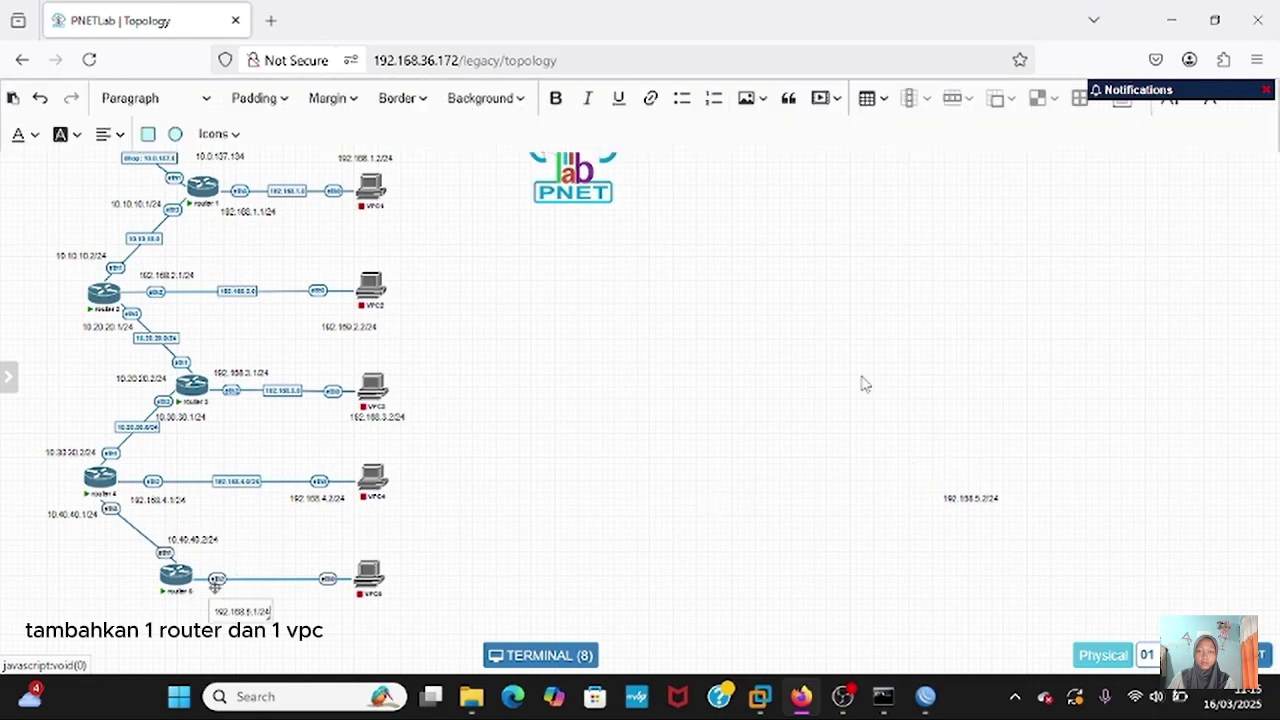
{"action": "left_click_drag", "start_coordinate": [968, 497], "coordinate": [377, 612]}
{"action": "left_click", "coordinate": [645, 548]}
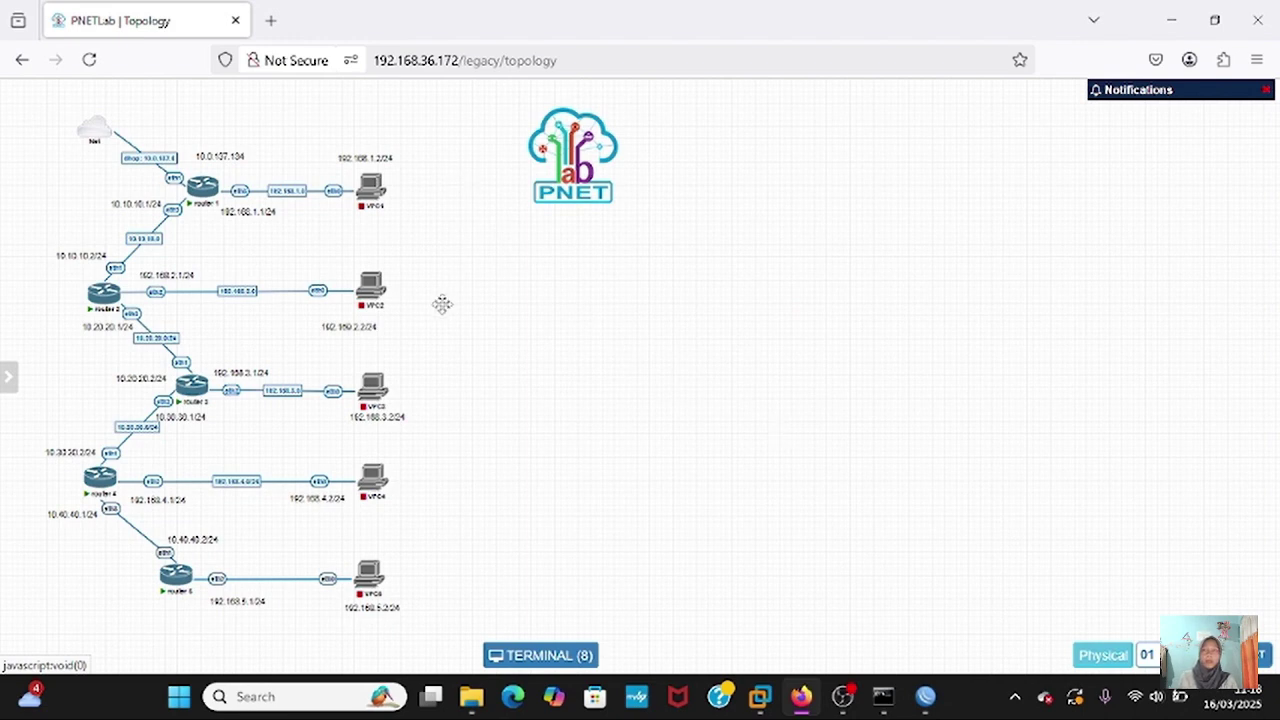
{"action": "right_click", "coordinate": [221, 186]}
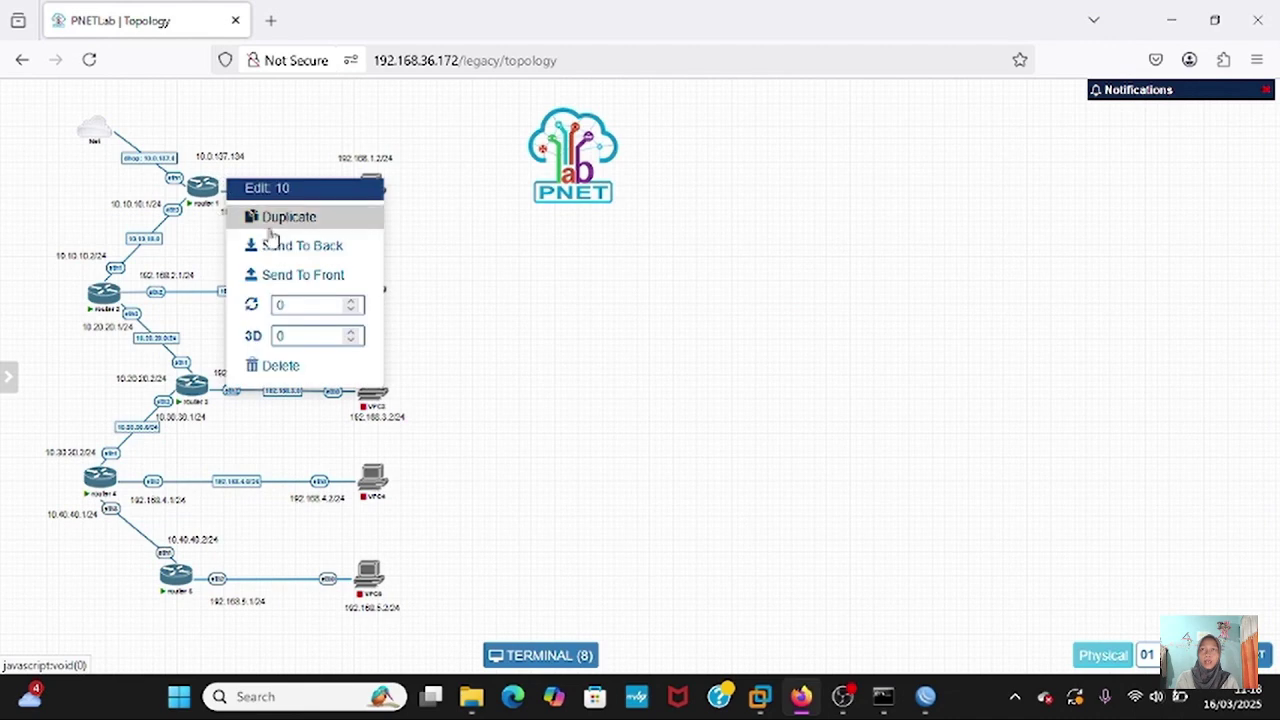
{"action": "left_click", "coordinate": [754, 432]}
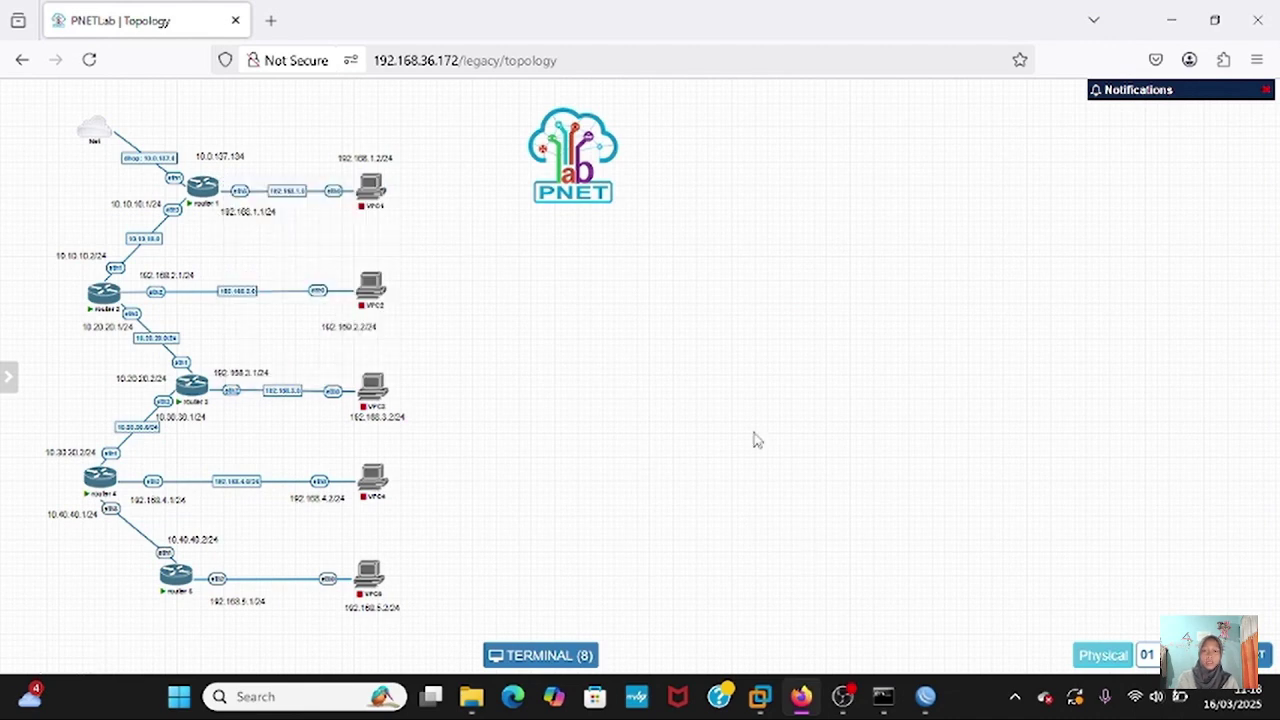
- Open router1's route list and disable the 10.20.20.0/24 and 10.30.30.0/24 static routes
{"action": "mouse_move", "coordinate": [928, 708]}
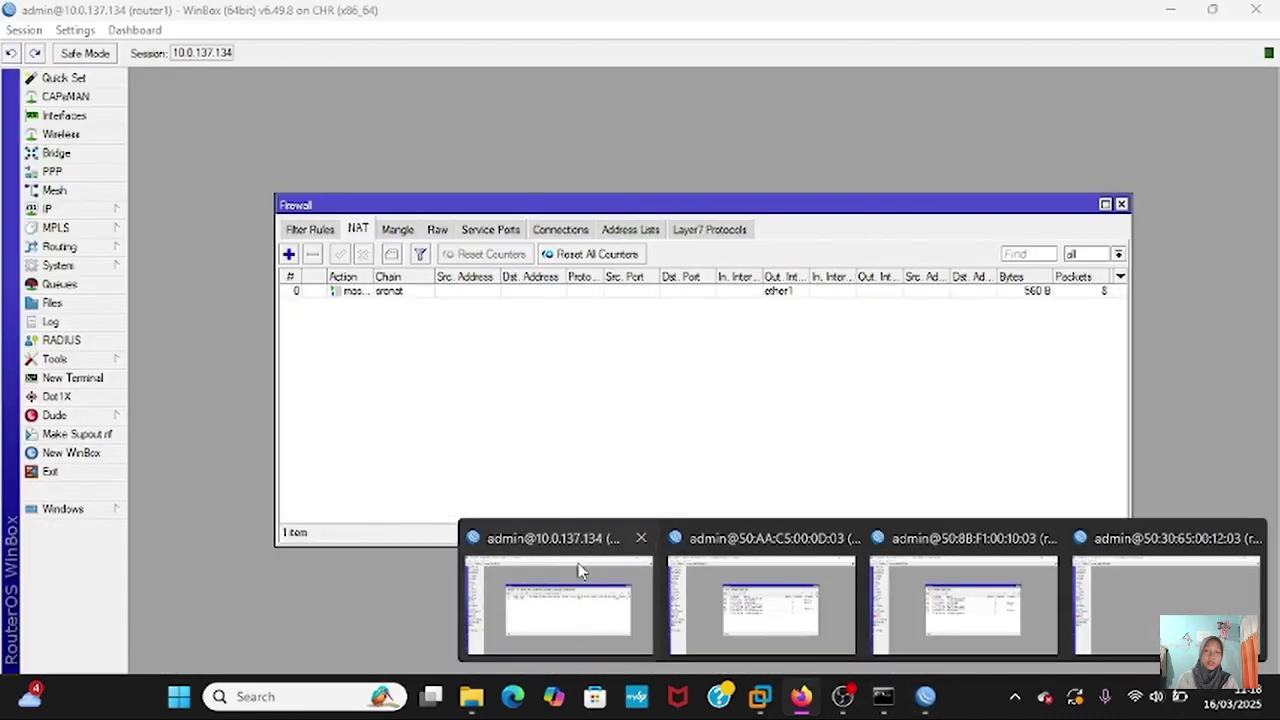
{"action": "left_click", "coordinate": [580, 571]}
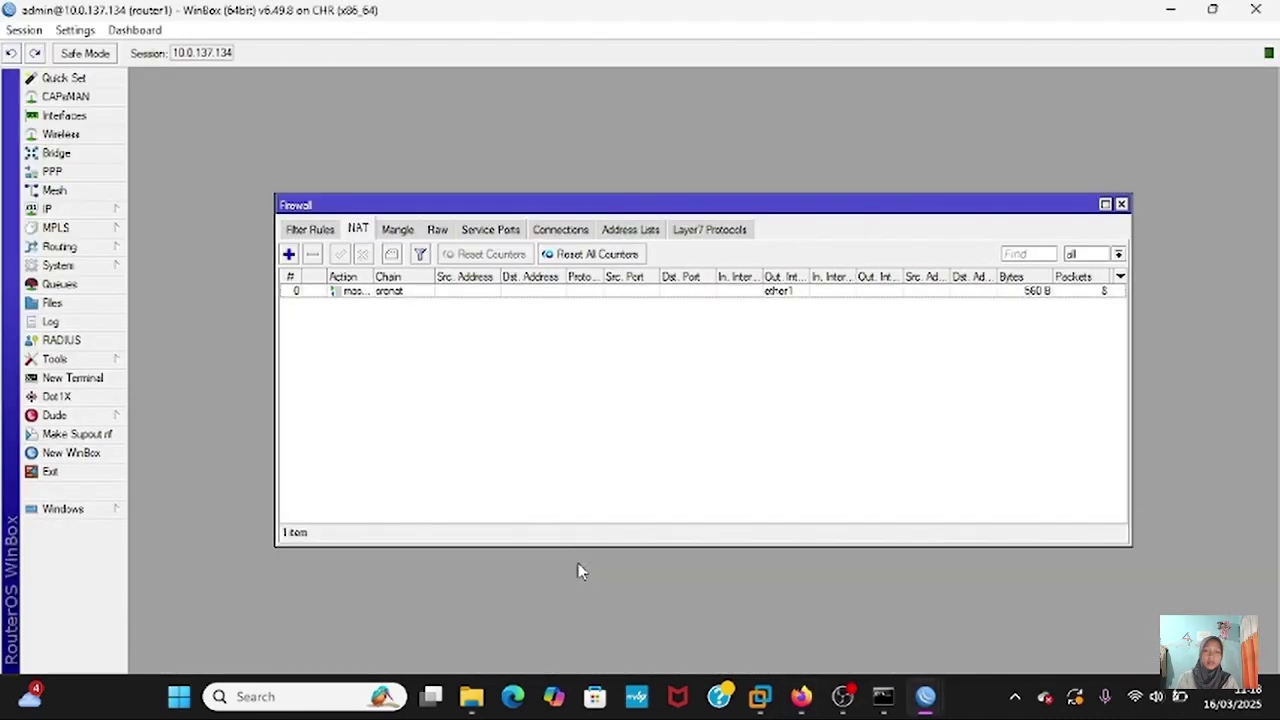
{"action": "left_click", "coordinate": [83, 212]}
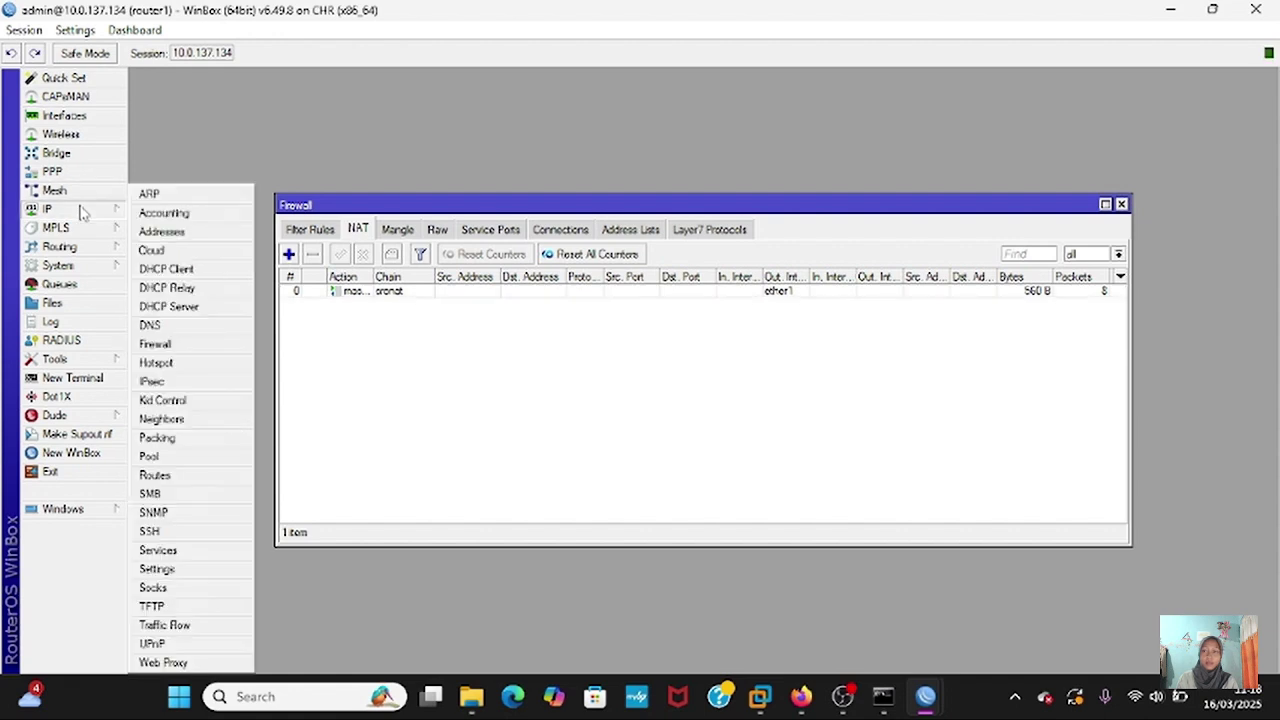
{"action": "left_click", "coordinate": [155, 476]}
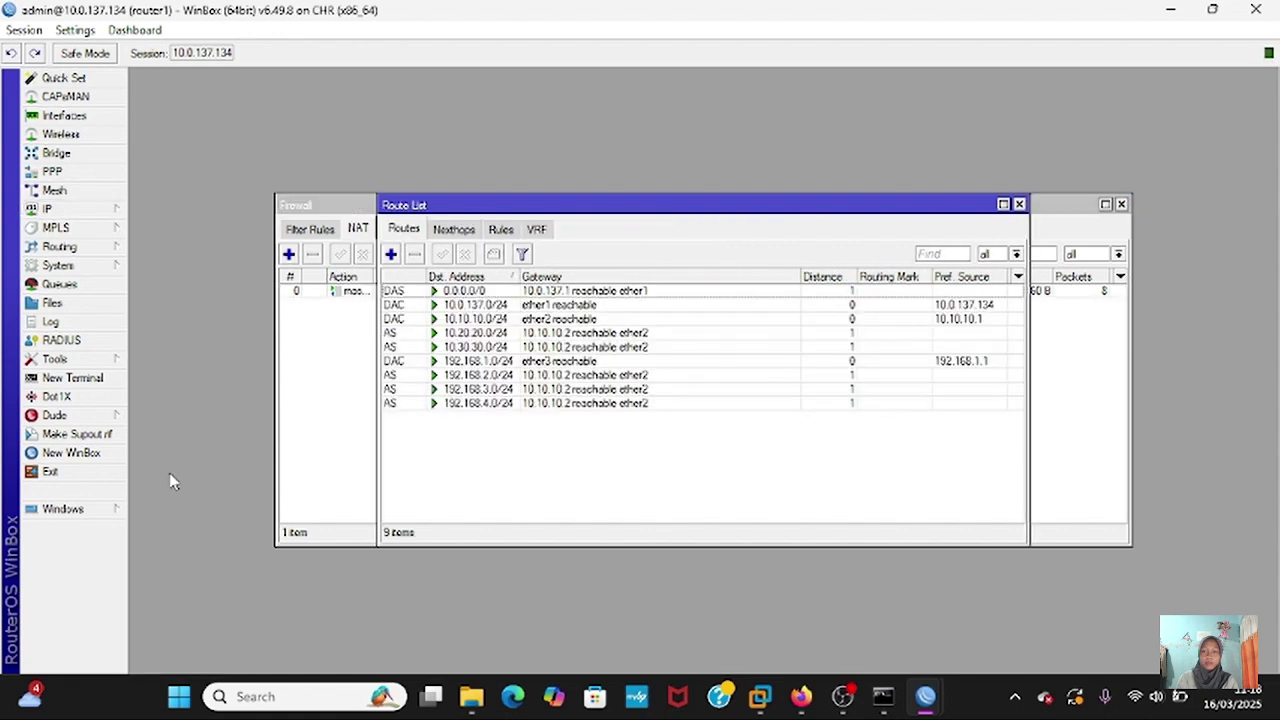
{"action": "left_click", "coordinate": [418, 332]}
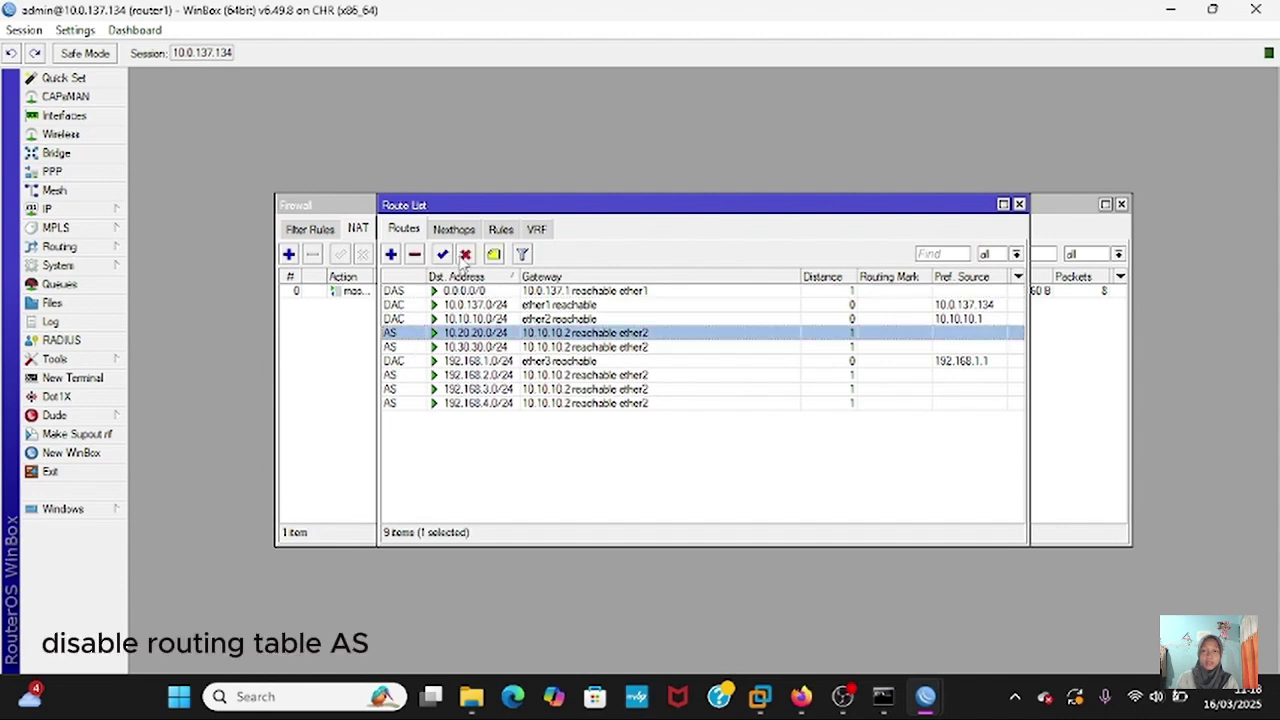
{"action": "left_click", "coordinate": [465, 254]}
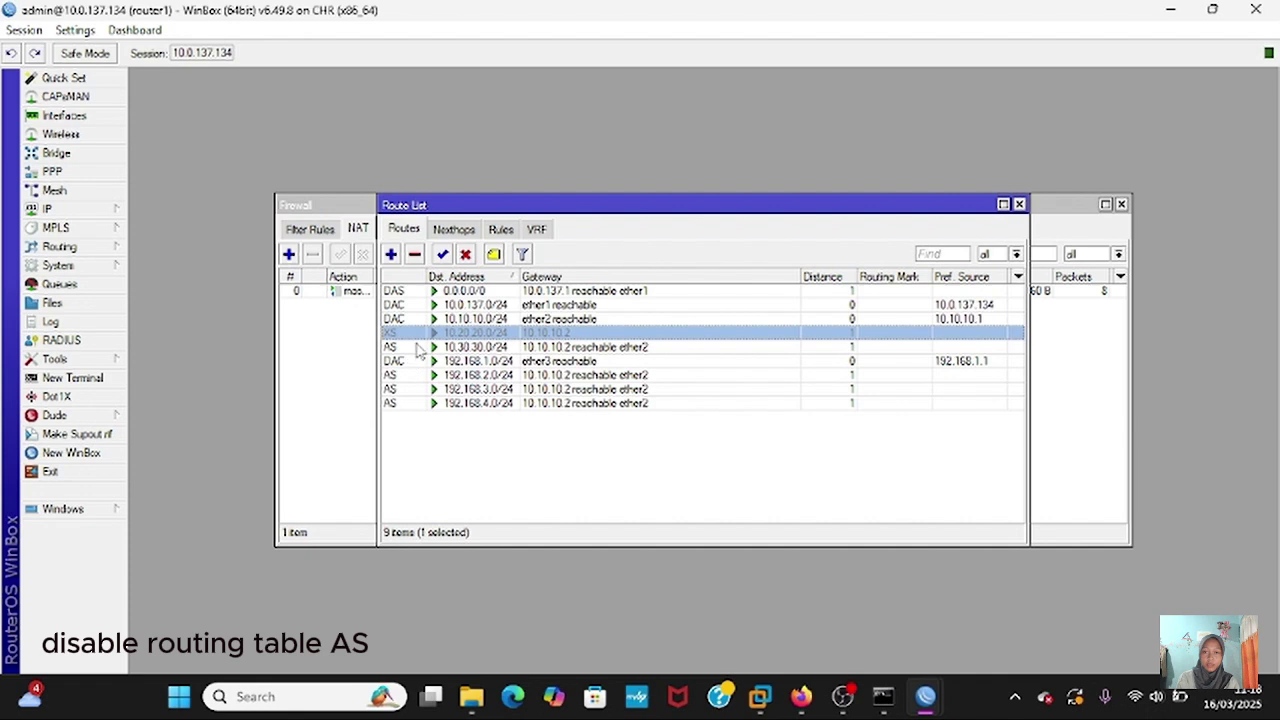
{"action": "left_click", "coordinate": [418, 347]}
{"action": "left_click", "coordinate": [465, 254]}
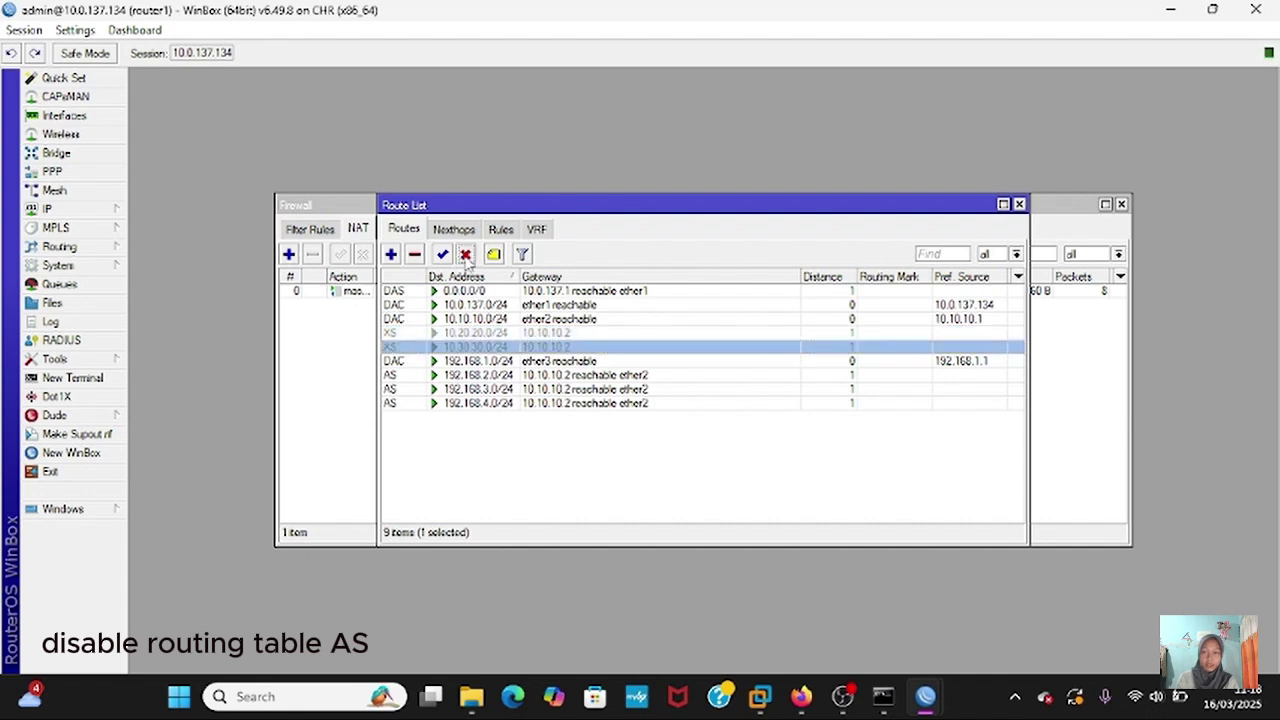
- Disable router1's 192.168.2.0/24, 192.168.3.0/24 and 192.168.4.0/24 static routes, then close the list
{"action": "left_click", "coordinate": [449, 377], "text": "ctrl"}
{"action": "left_click", "coordinate": [465, 254]}
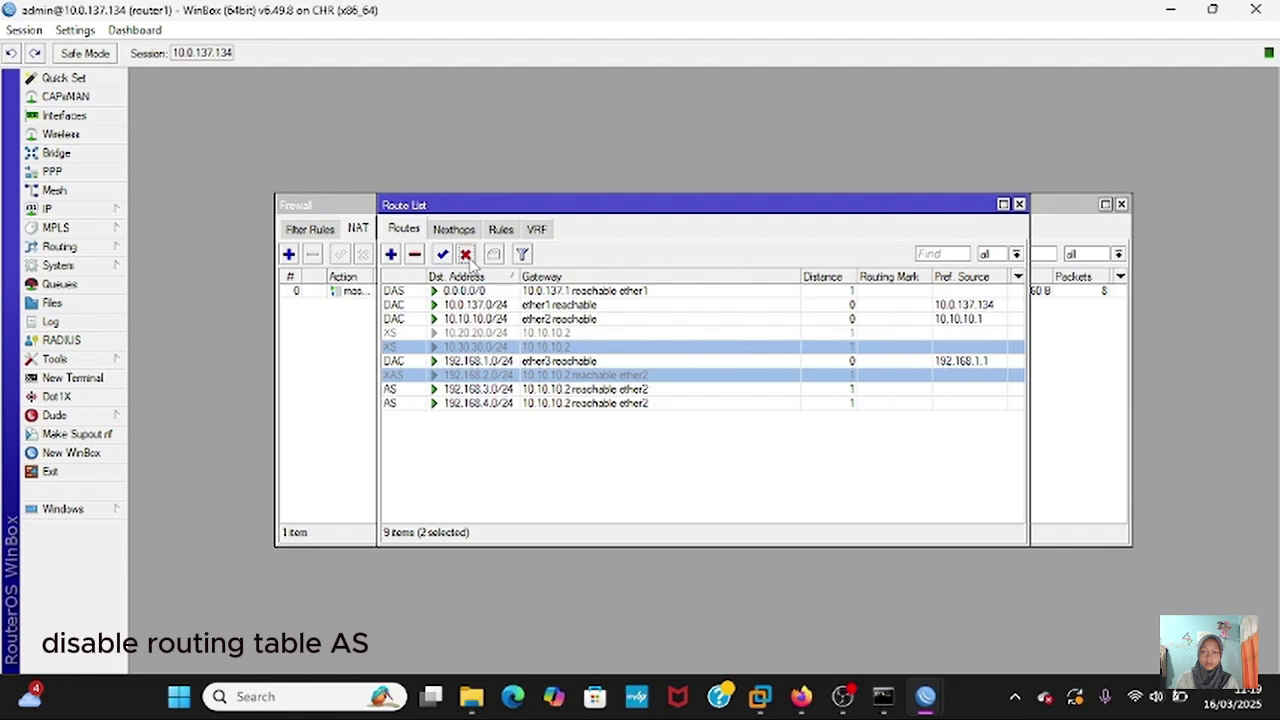
{"action": "left_click", "coordinate": [452, 394]}
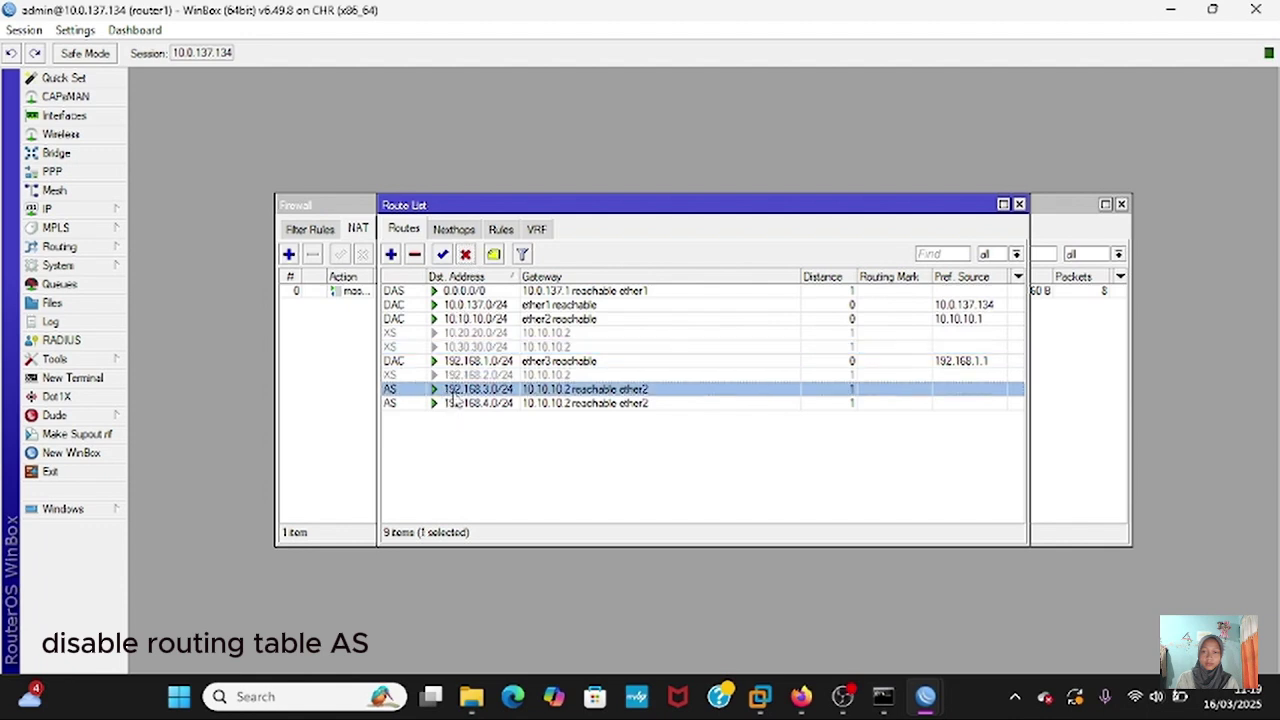
{"action": "left_click", "coordinate": [465, 254]}
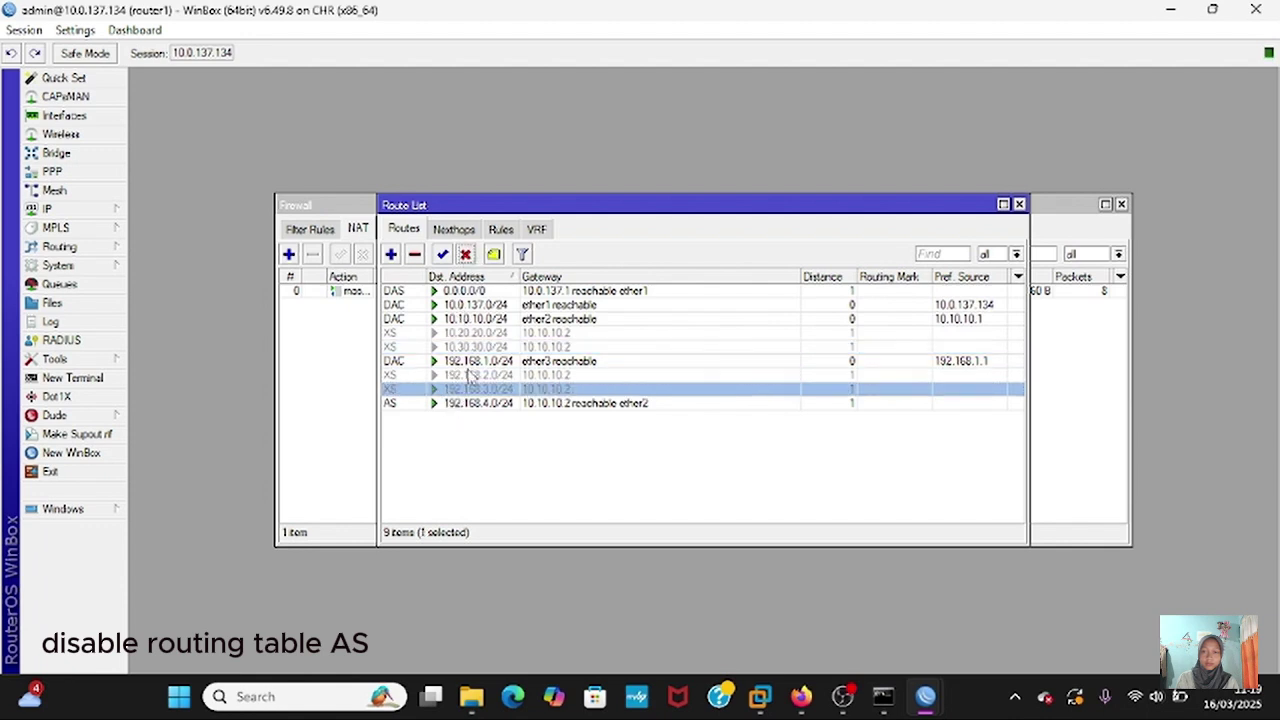
{"action": "left_click", "coordinate": [506, 404]}
{"action": "left_click", "coordinate": [465, 255]}
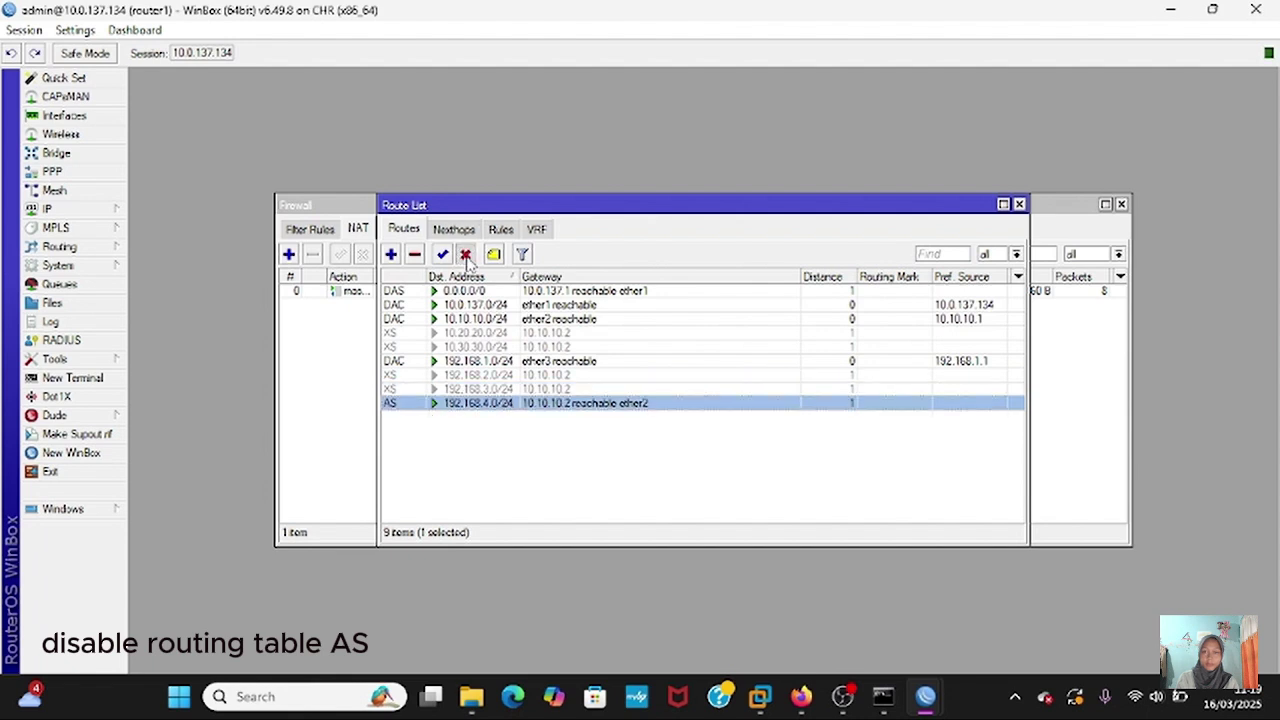
{"action": "left_click", "coordinate": [1019, 204]}
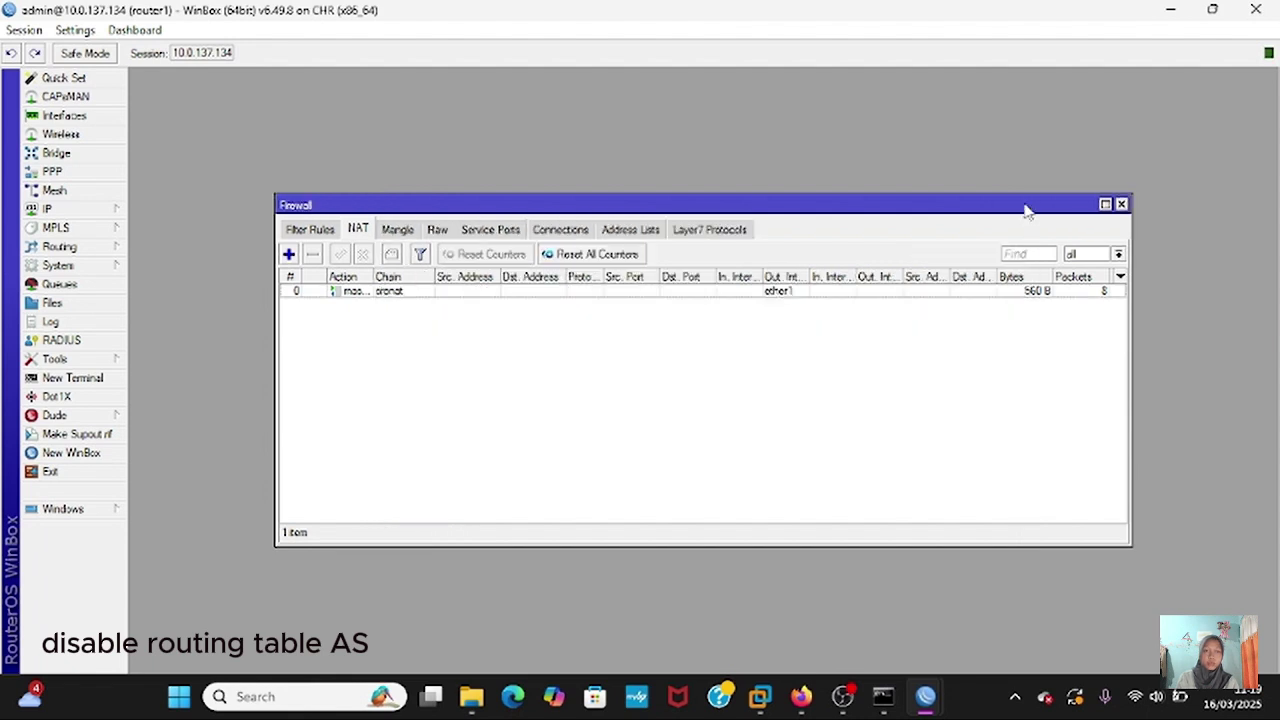
- Disable router2's 0.0.0.0/0, 10.30.30.0/24, 192.168.1.0/24, 192.168.3.0/24 and 192.168.4.0/24 routes
{"action": "mouse_move", "coordinate": [938, 712]}
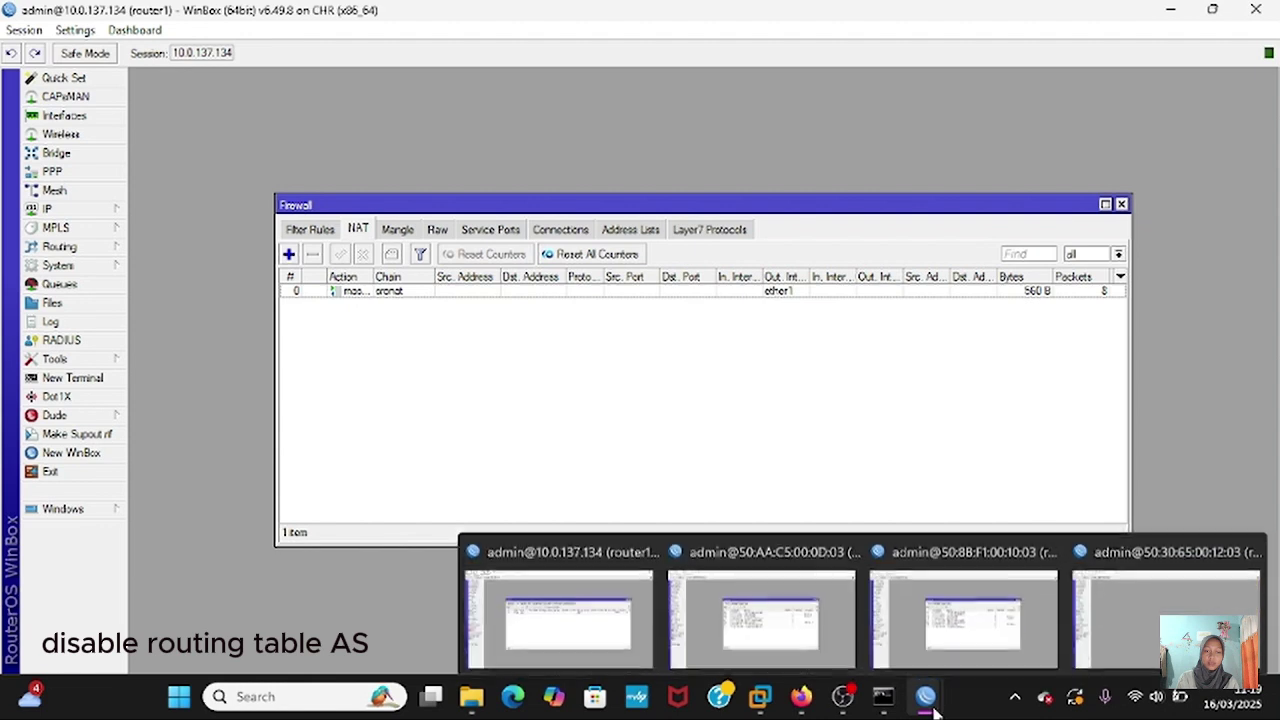
{"action": "left_click", "coordinate": [700, 545]}
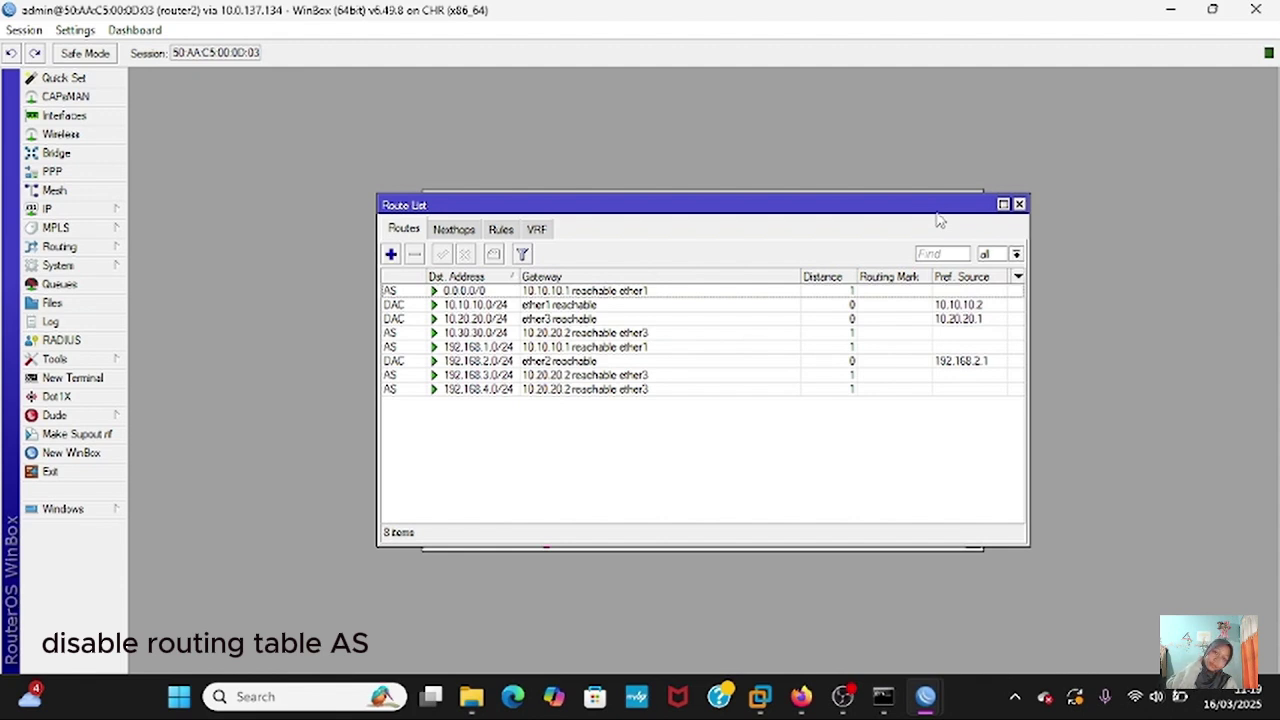
{"action": "left_click", "coordinate": [650, 290]}
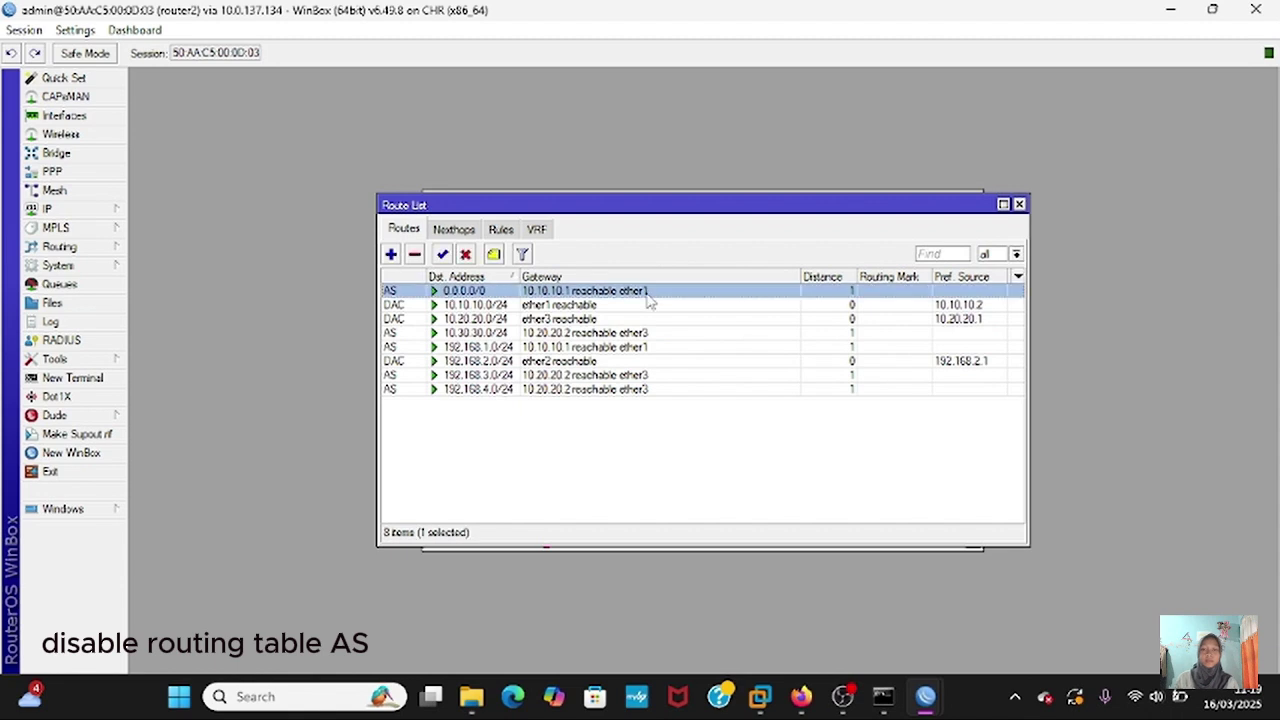
{"action": "left_click", "coordinate": [465, 254]}
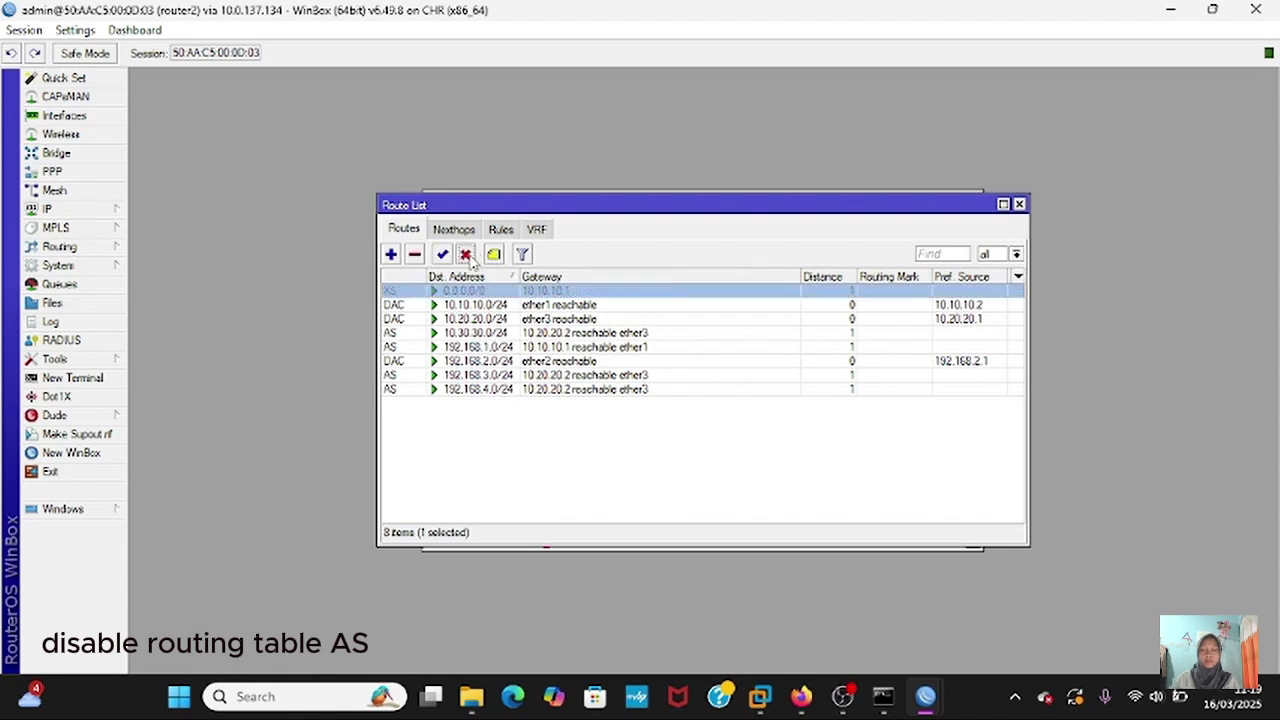
{"action": "left_click", "coordinate": [437, 335]}
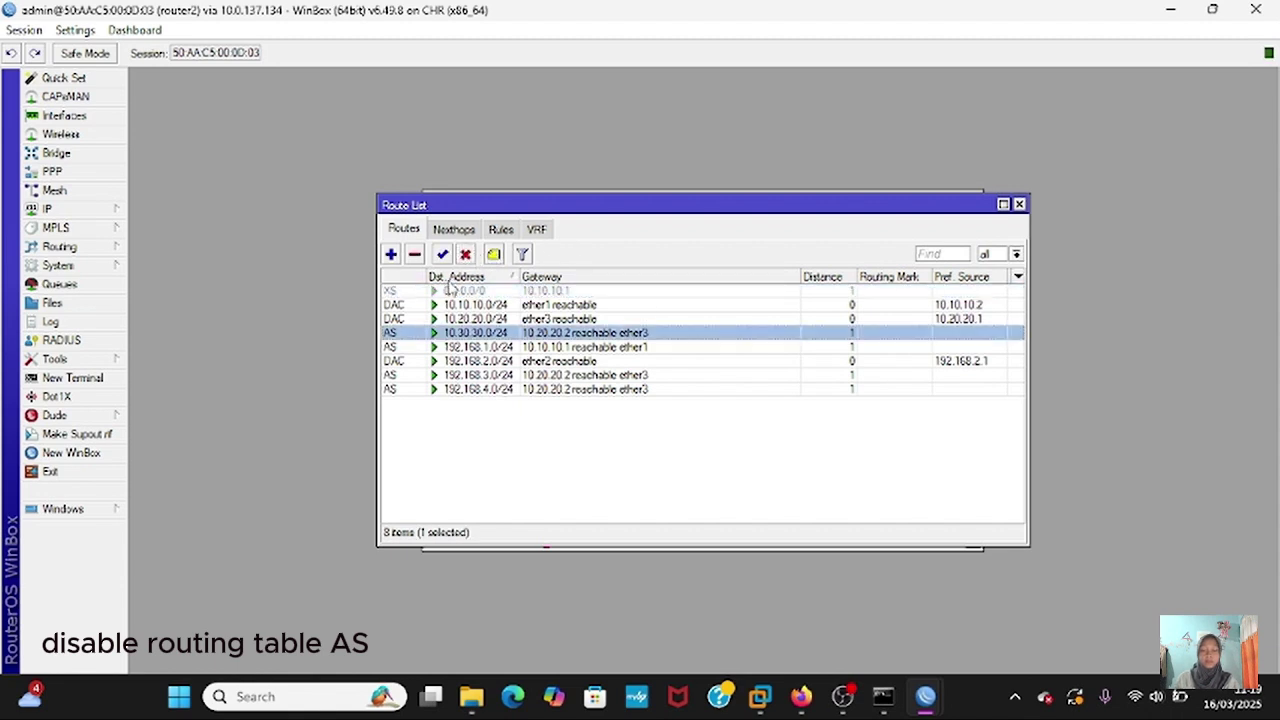
{"action": "left_click", "coordinate": [465, 255]}
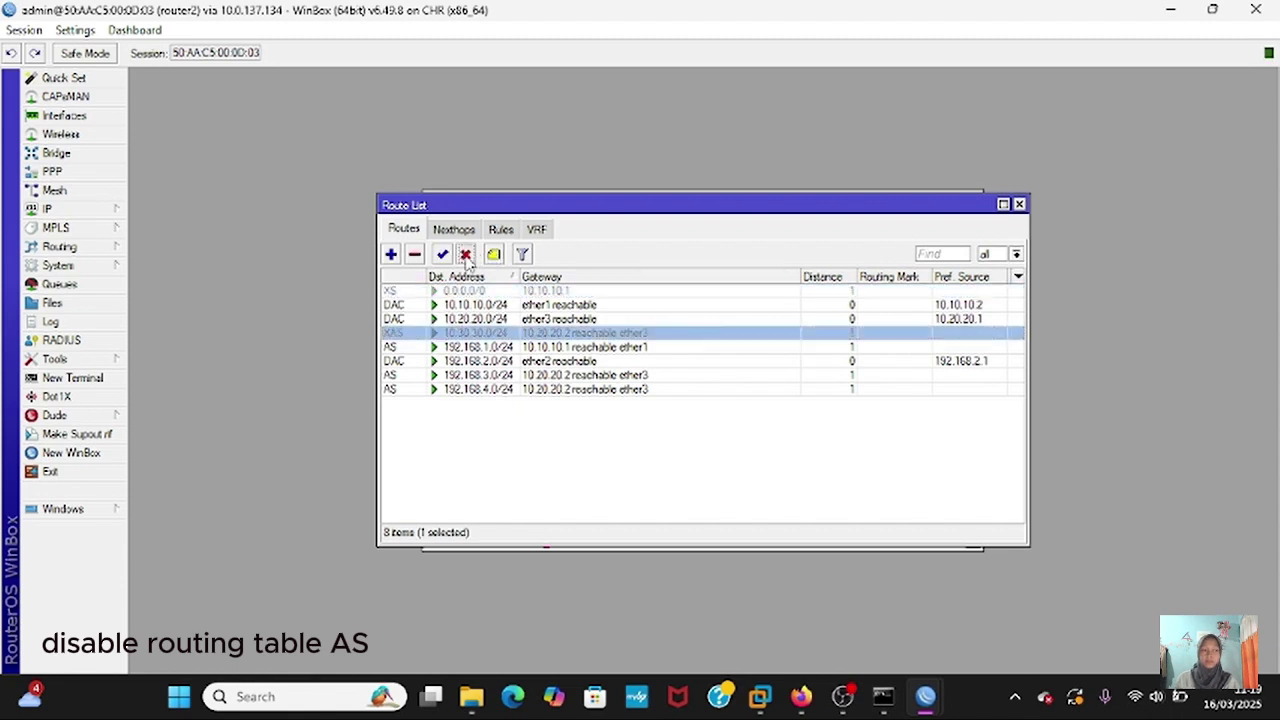
{"action": "left_click", "coordinate": [424, 347]}
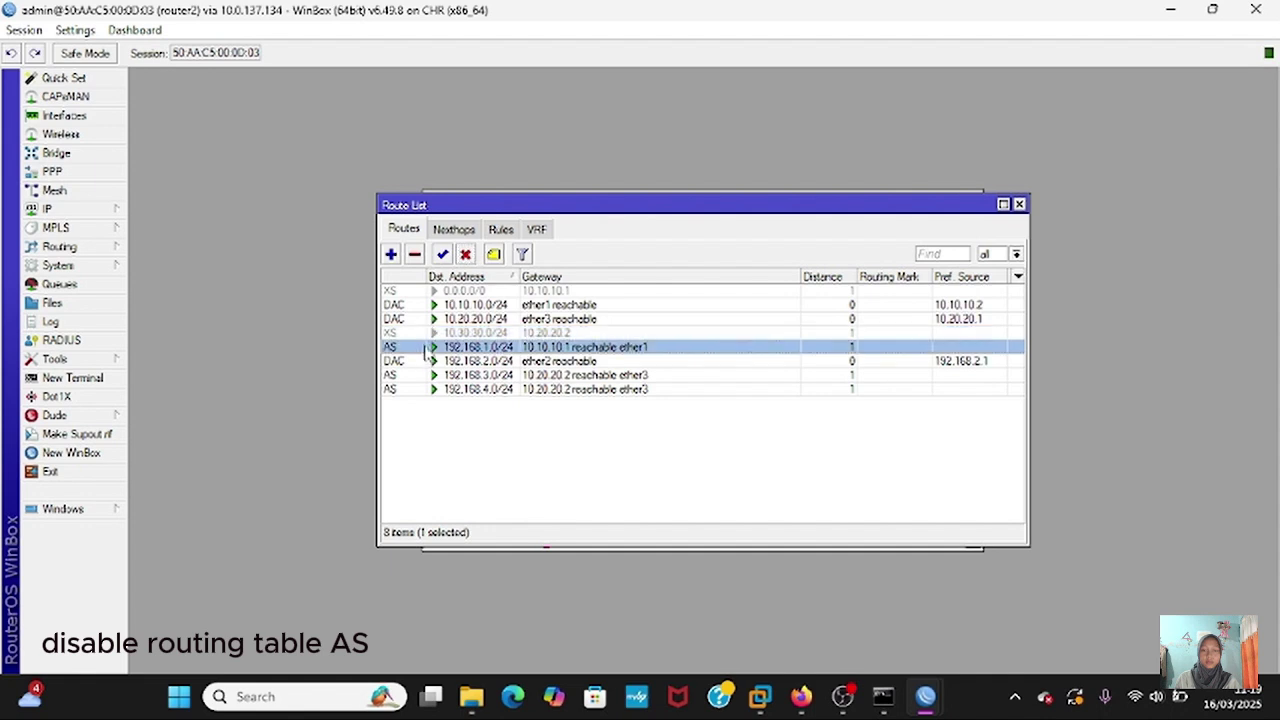
{"action": "left_click", "coordinate": [465, 255]}
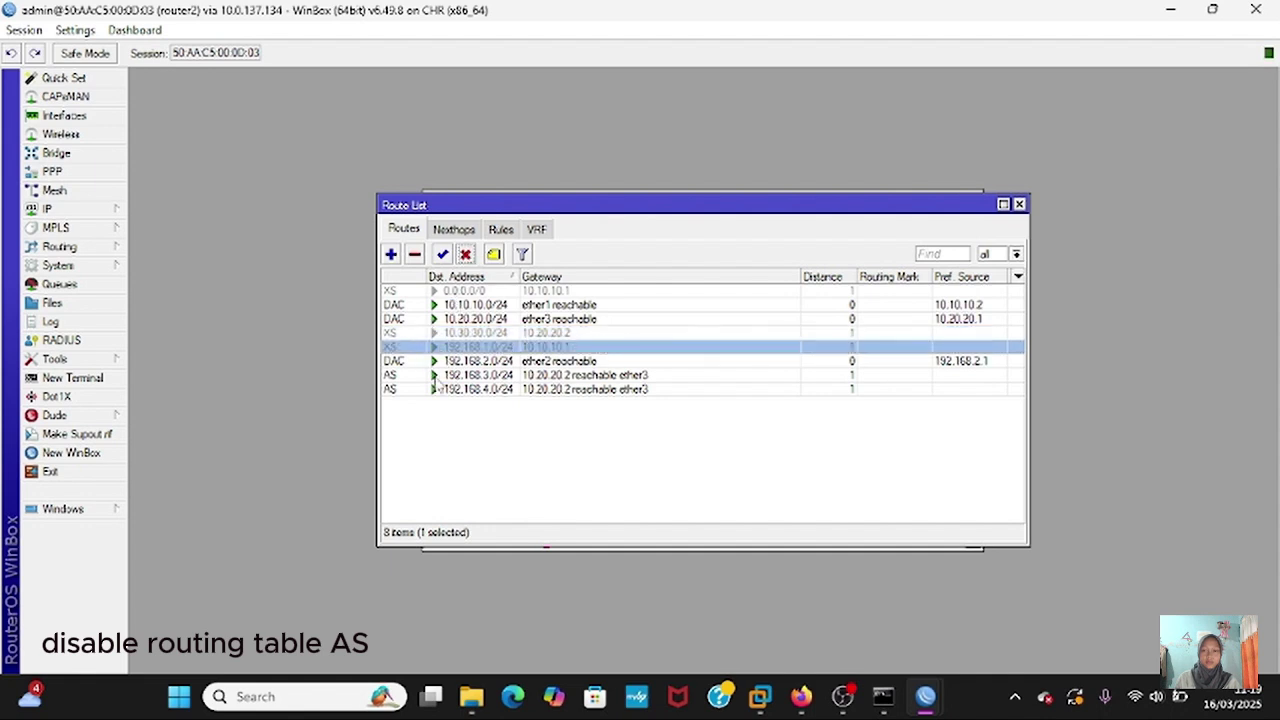
{"action": "left_click", "coordinate": [437, 376]}
{"action": "left_click", "coordinate": [465, 255]}
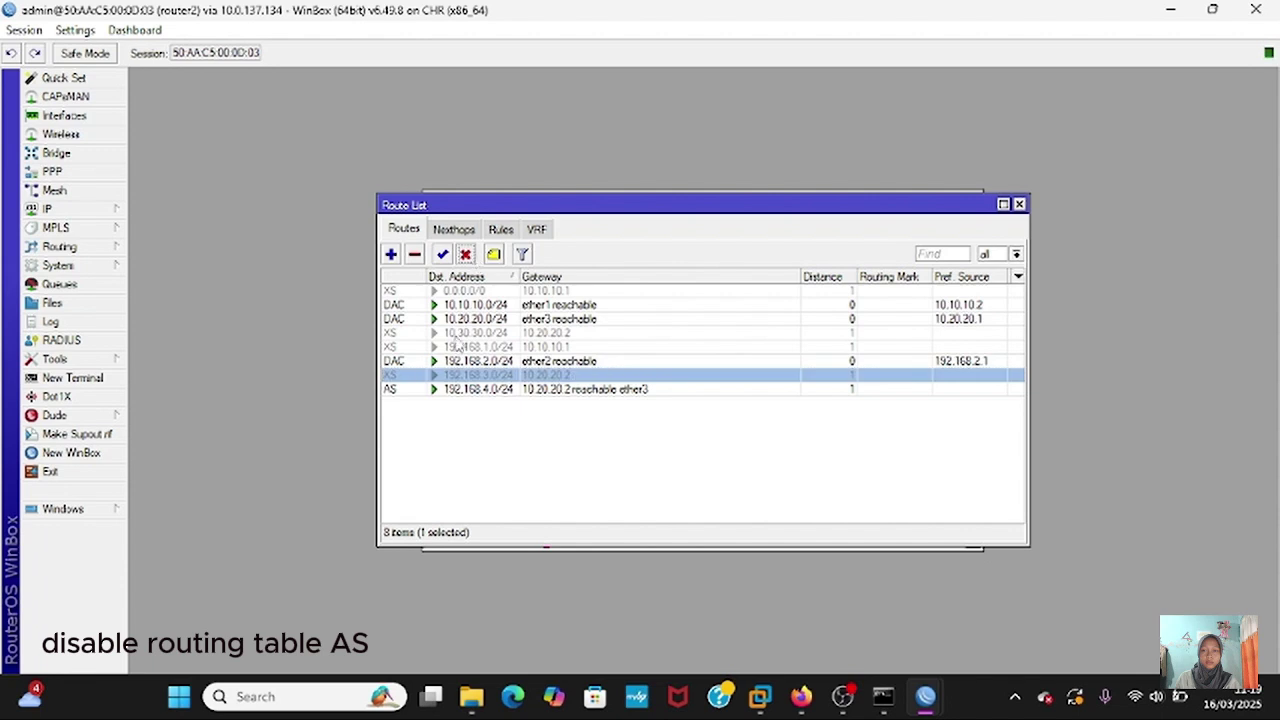
{"action": "left_click", "coordinate": [455, 390]}
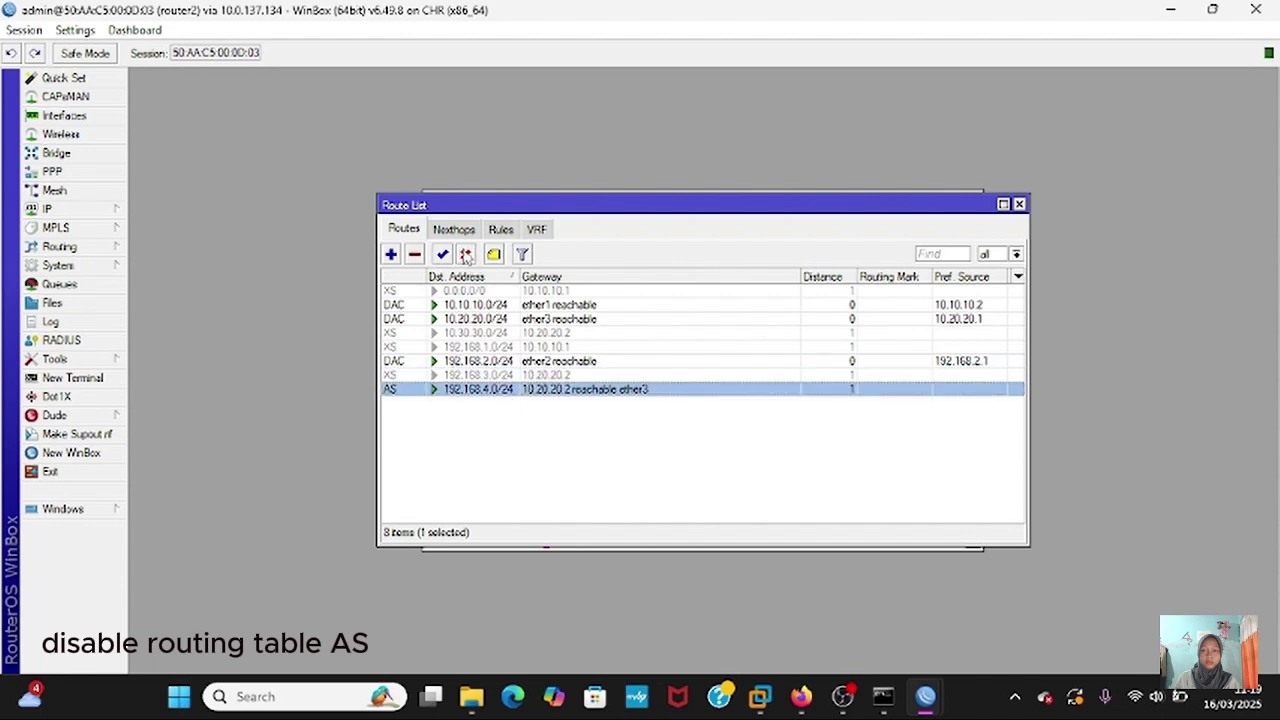
{"action": "left_click", "coordinate": [465, 255]}
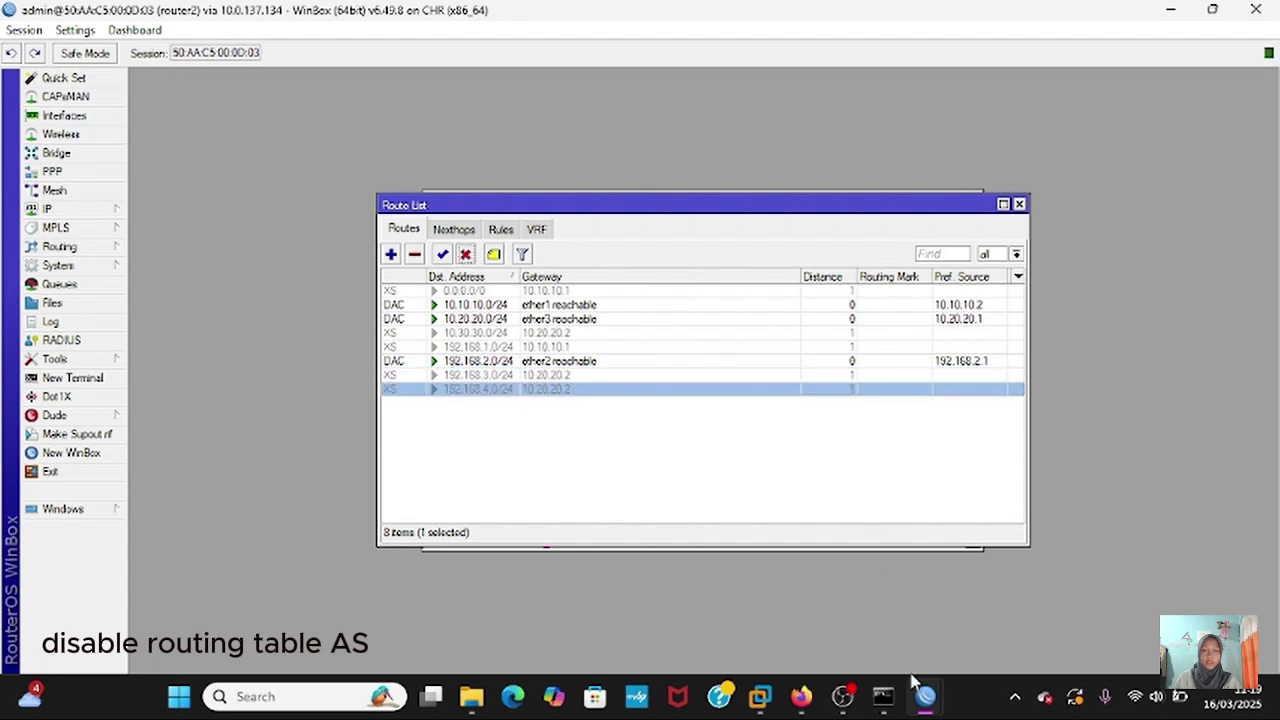
- Disable router3's 0.0.0.0/0, 10.10.10.0/24 and 192.168.4.0/24 static routes
{"action": "mouse_move", "coordinate": [924, 694]}
{"action": "left_click", "coordinate": [966, 606]}
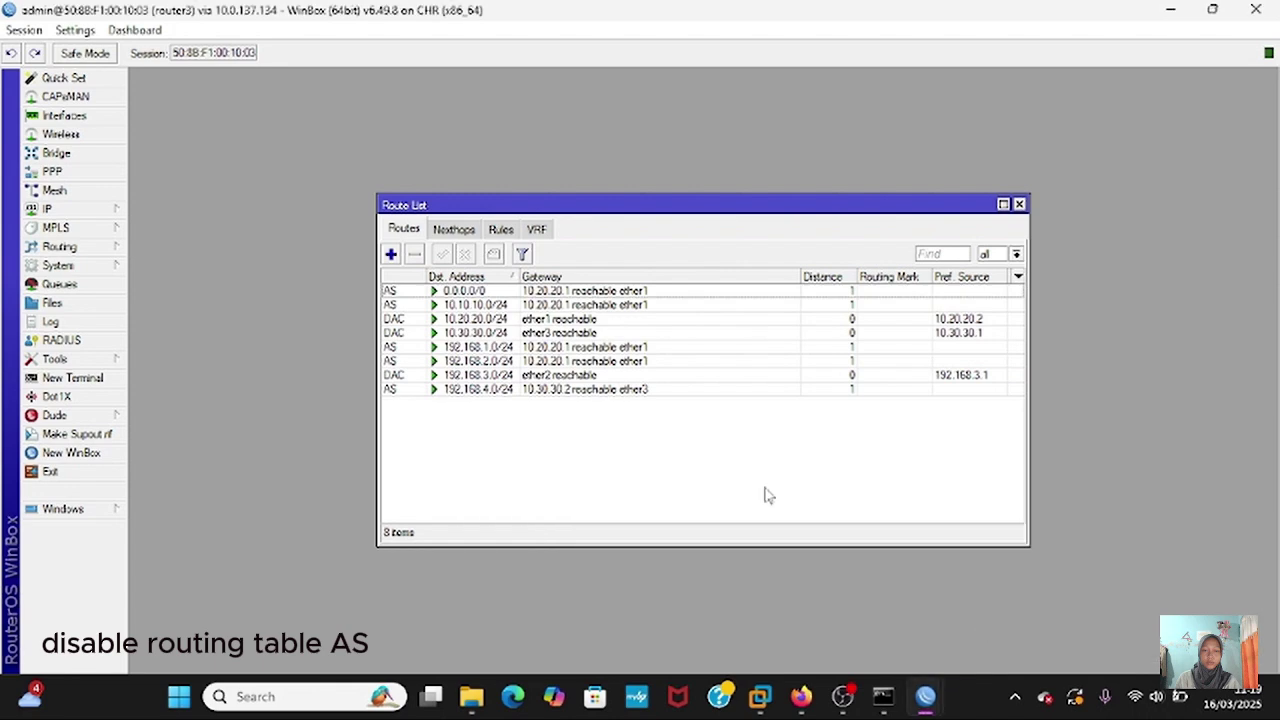
{"action": "left_click", "coordinate": [396, 292]}
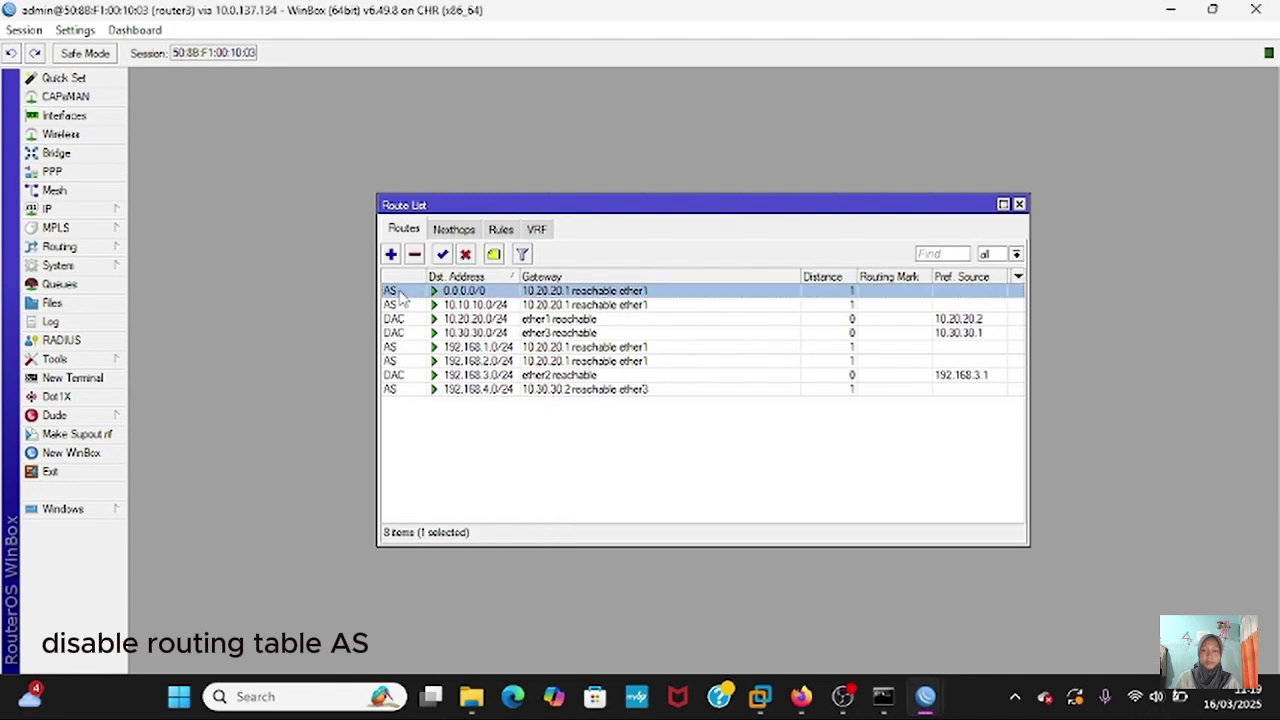
{"action": "left_click", "coordinate": [465, 255]}
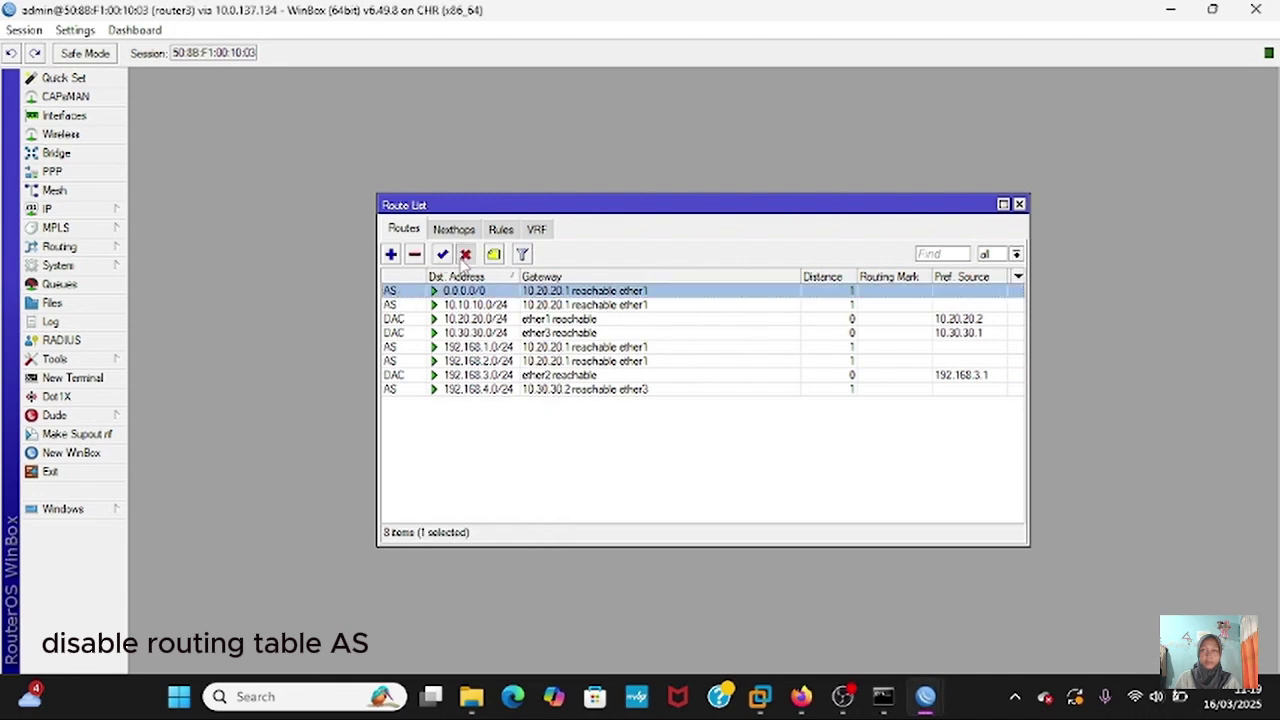
{"action": "left_click", "coordinate": [436, 305]}
{"action": "left_click", "coordinate": [465, 255]}
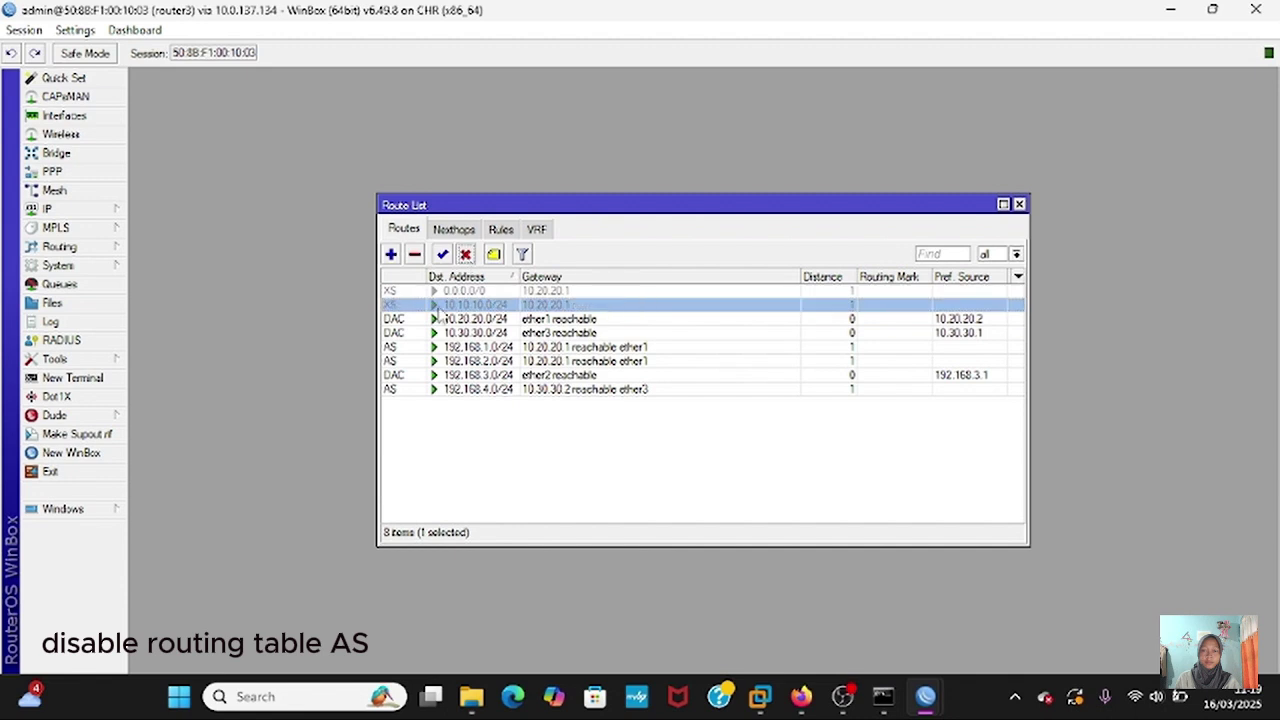
{"action": "double_click", "coordinate": [418, 347]}
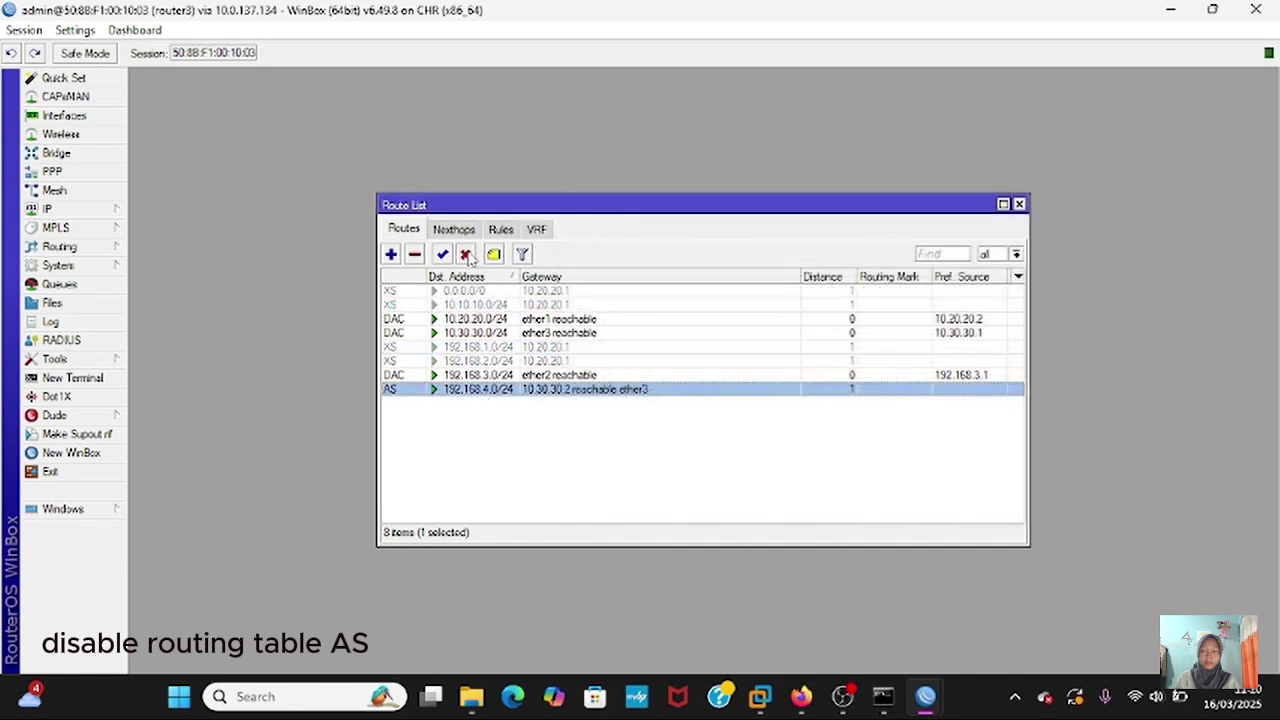
{"action": "left_click", "coordinate": [466, 256]}
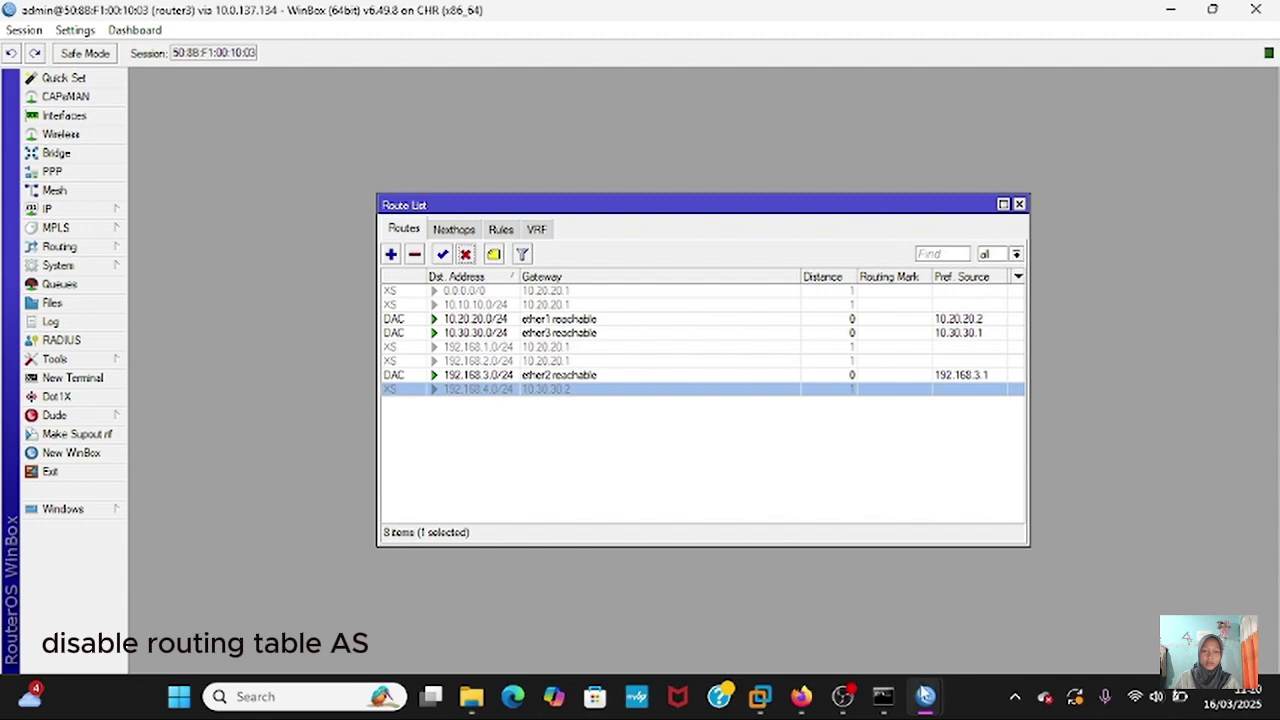
- Open router4's route list and disable the 0.0.0.0/0, 10.10.10.0/24 and 10.20.20.0/24 routes
{"action": "mouse_move", "coordinate": [925, 696]}
{"action": "left_click", "coordinate": [1135, 611]}
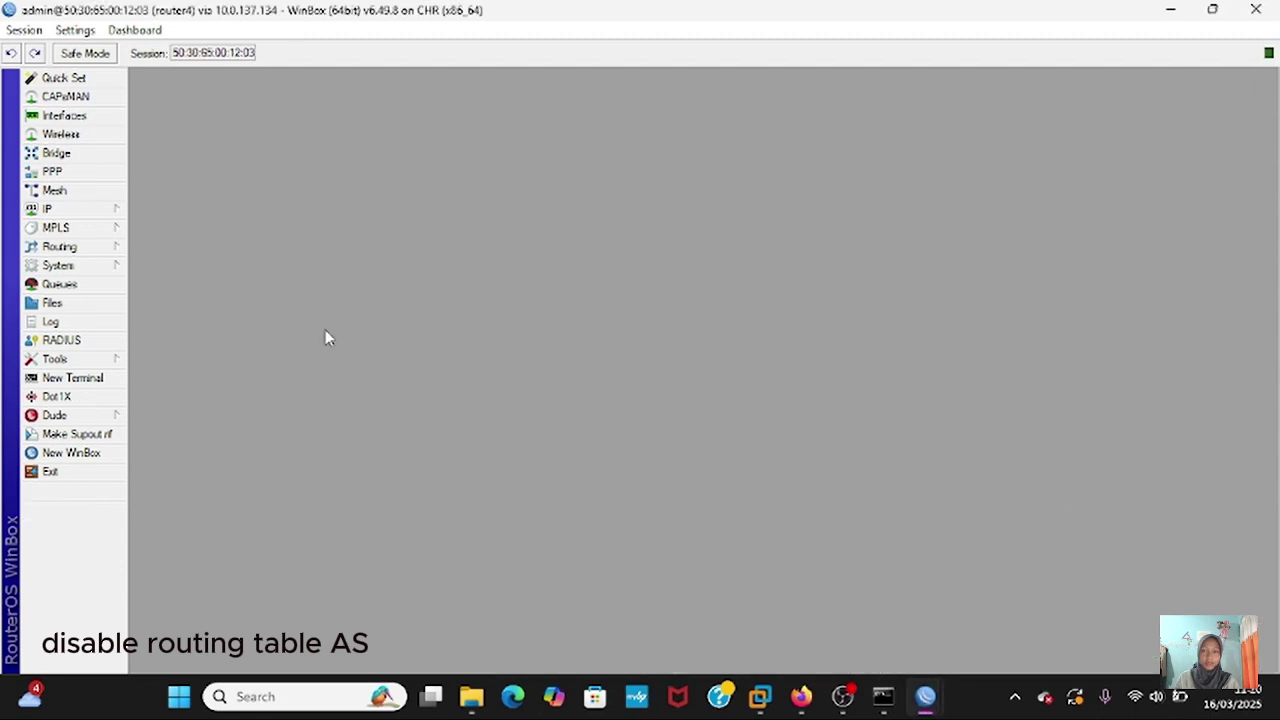
{"action": "left_click", "coordinate": [95, 209]}
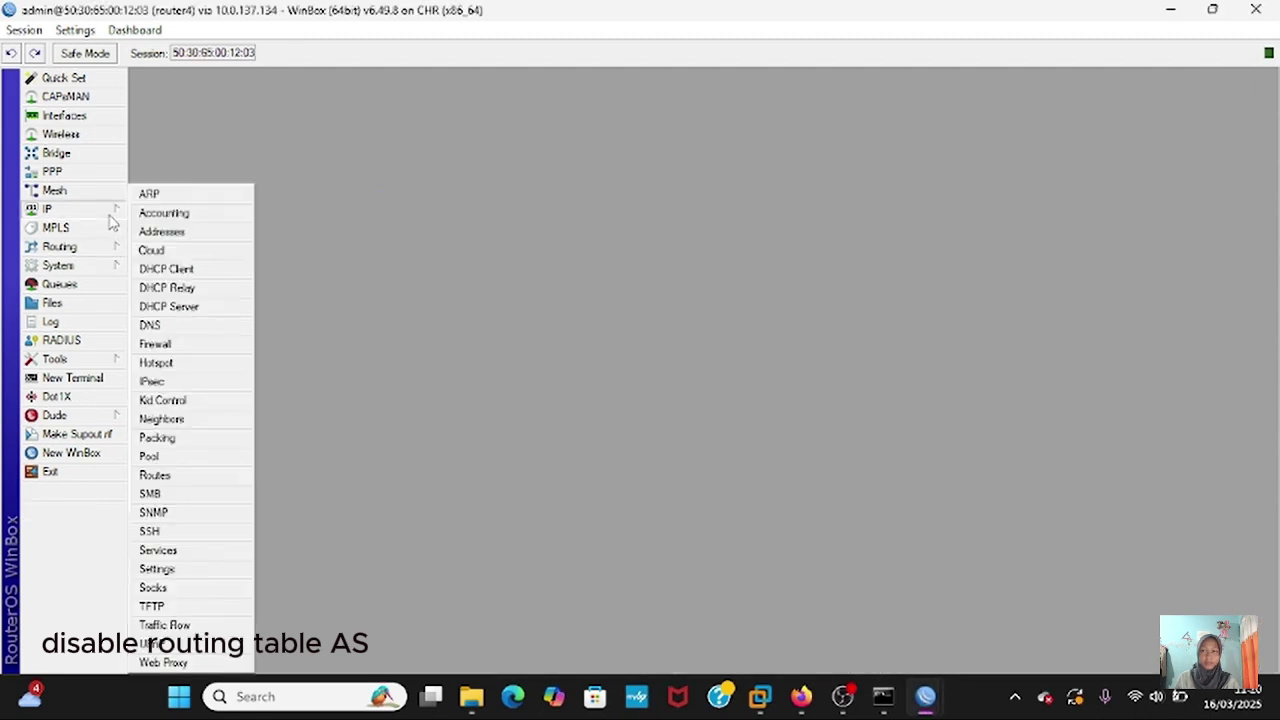
{"action": "left_click", "coordinate": [183, 483]}
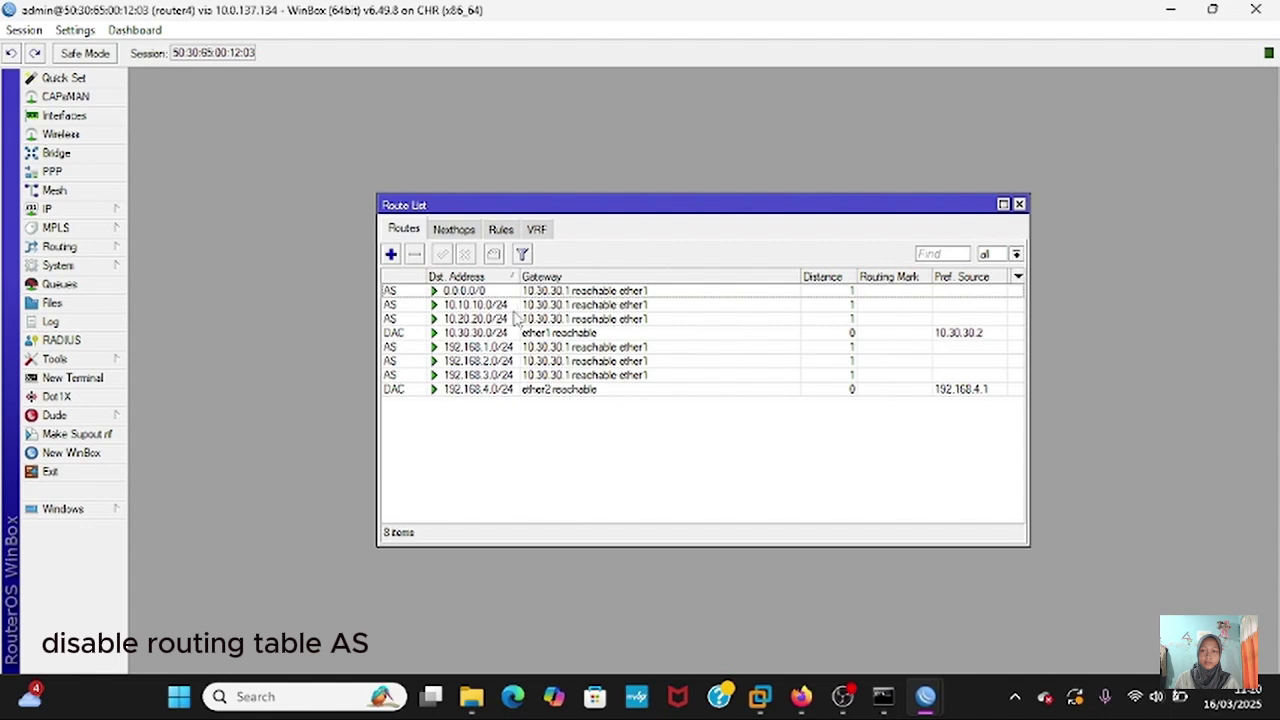
{"action": "left_click", "coordinate": [509, 291]}
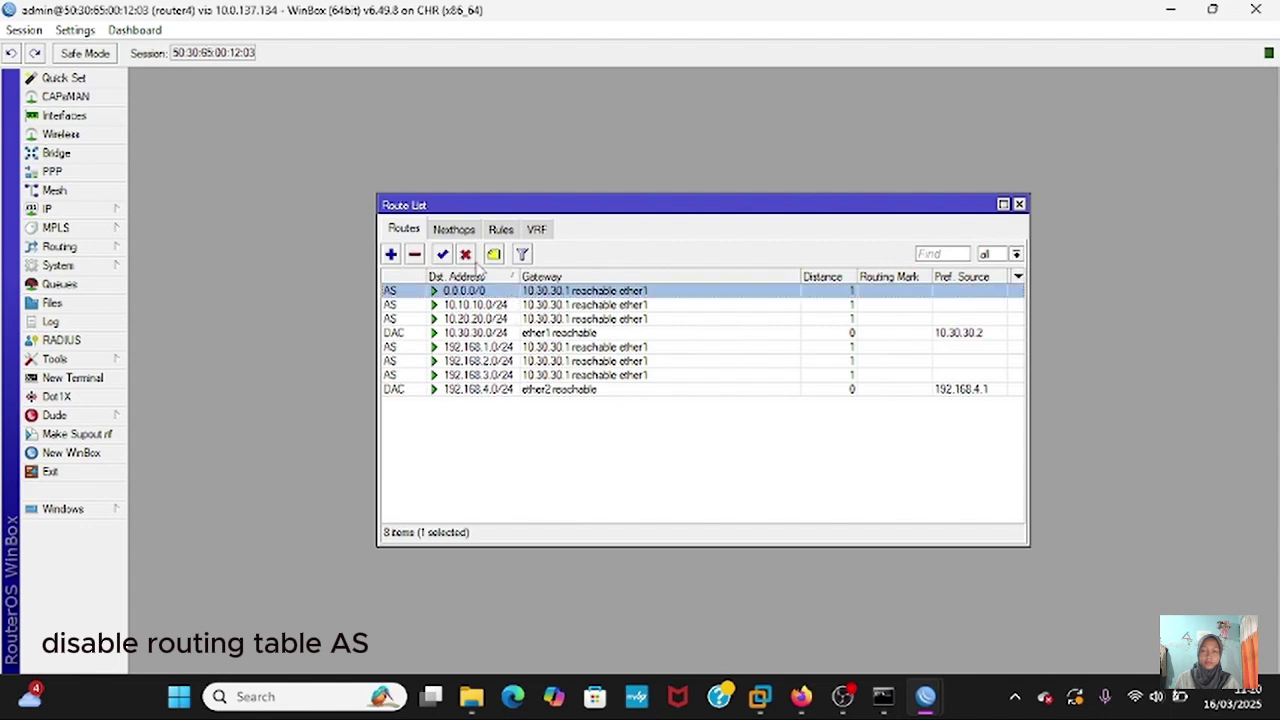
{"action": "left_click", "coordinate": [465, 255]}
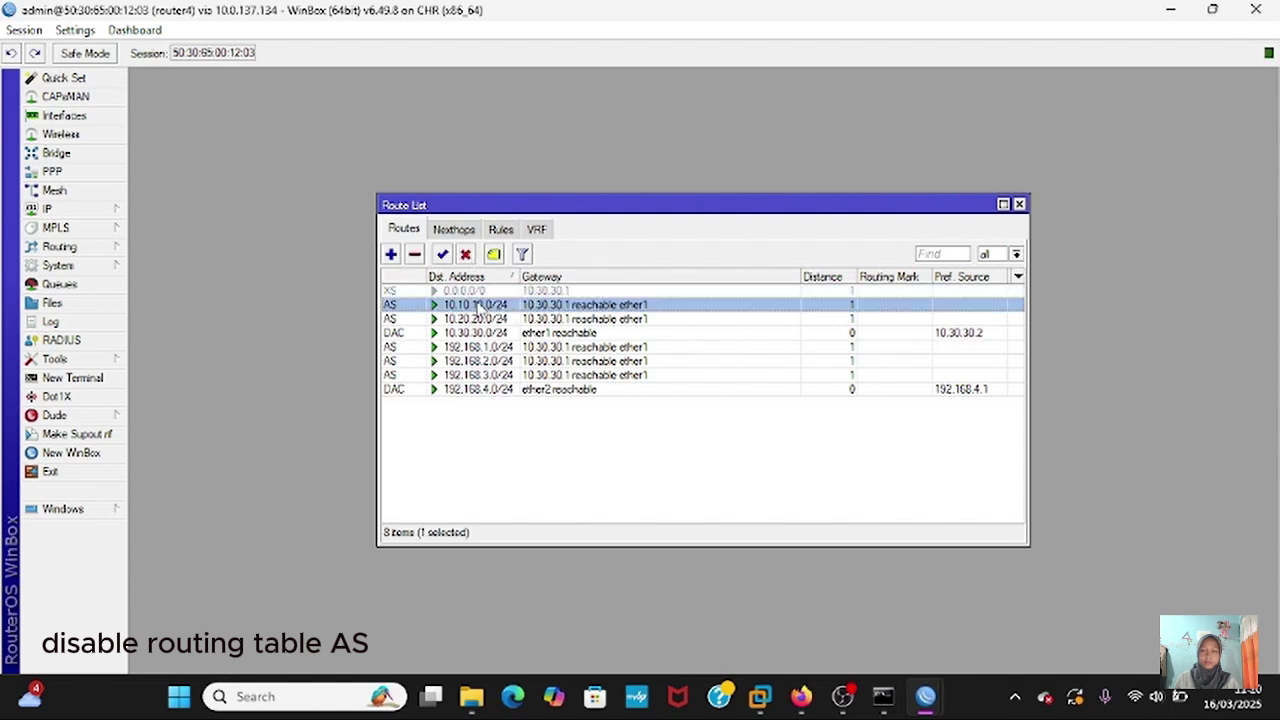
{"action": "left_click", "coordinate": [465, 256]}
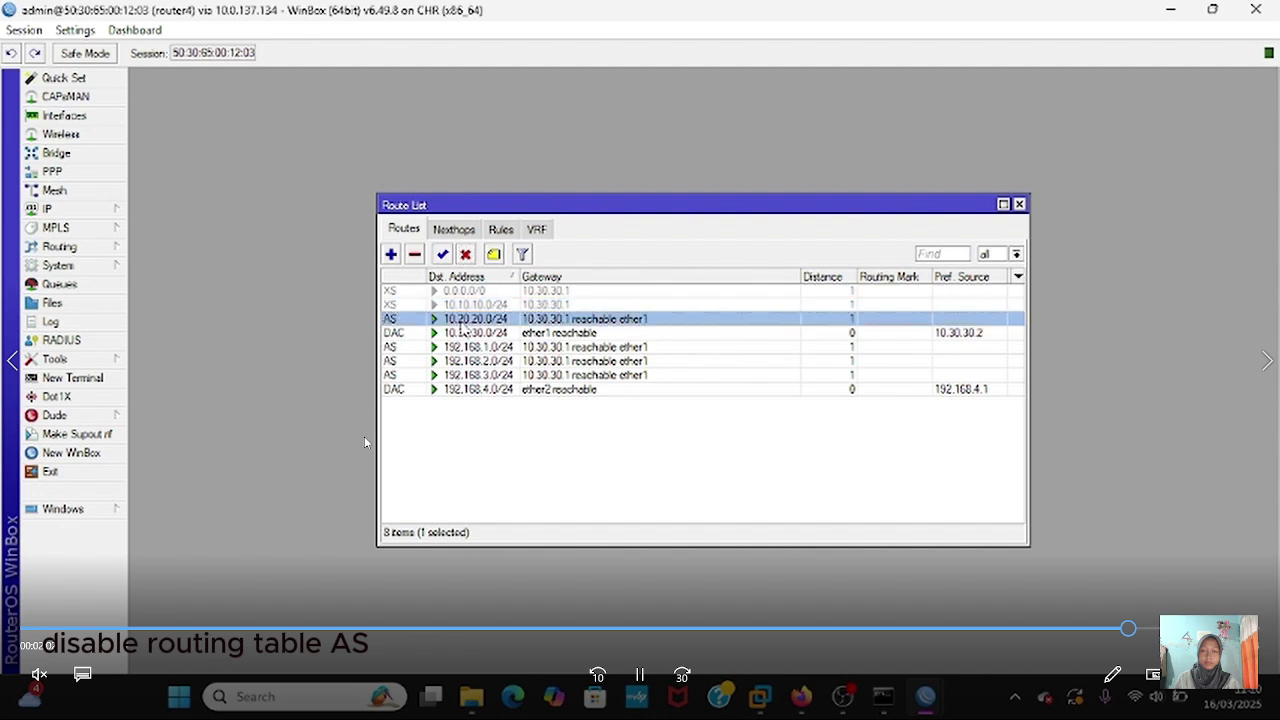
{"action": "left_click", "coordinate": [465, 255]}
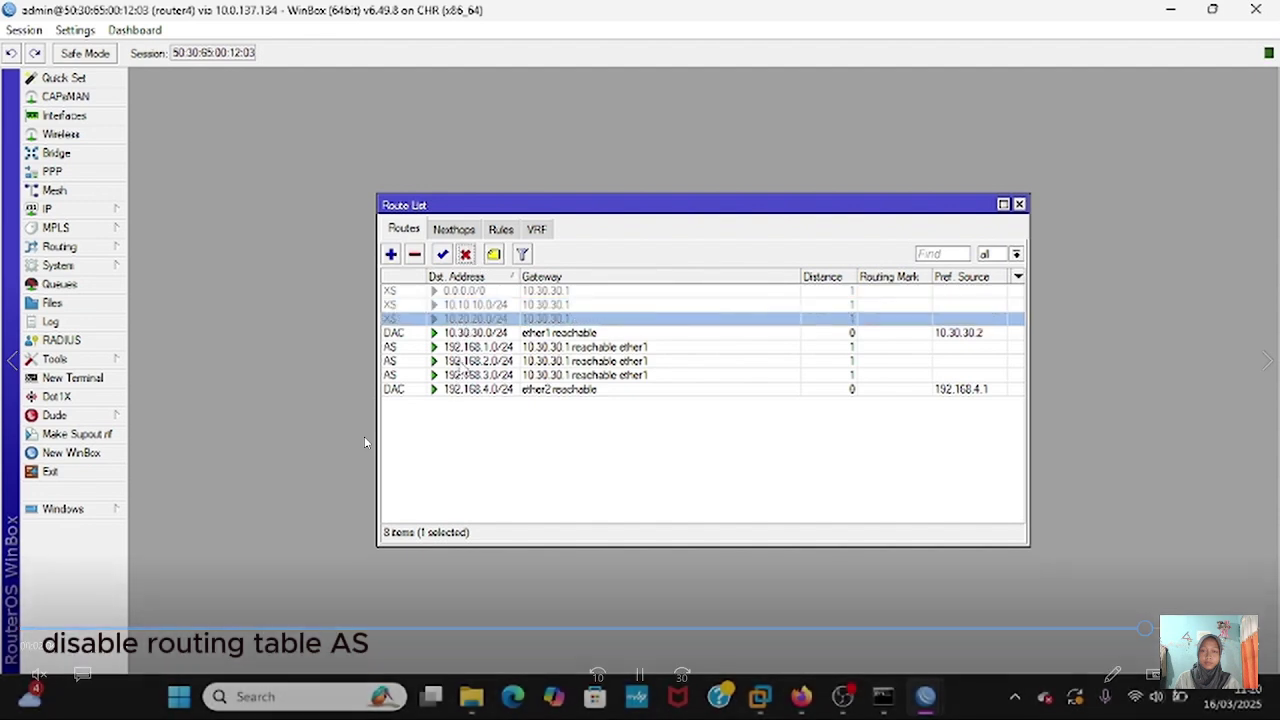
- Disable router4's 192.168.1.0/24, 192.168.2.0/24 and 192.168.3.0/24 routes, then close the list
{"action": "left_click", "coordinate": [463, 349]}
{"action": "left_click", "coordinate": [466, 256]}
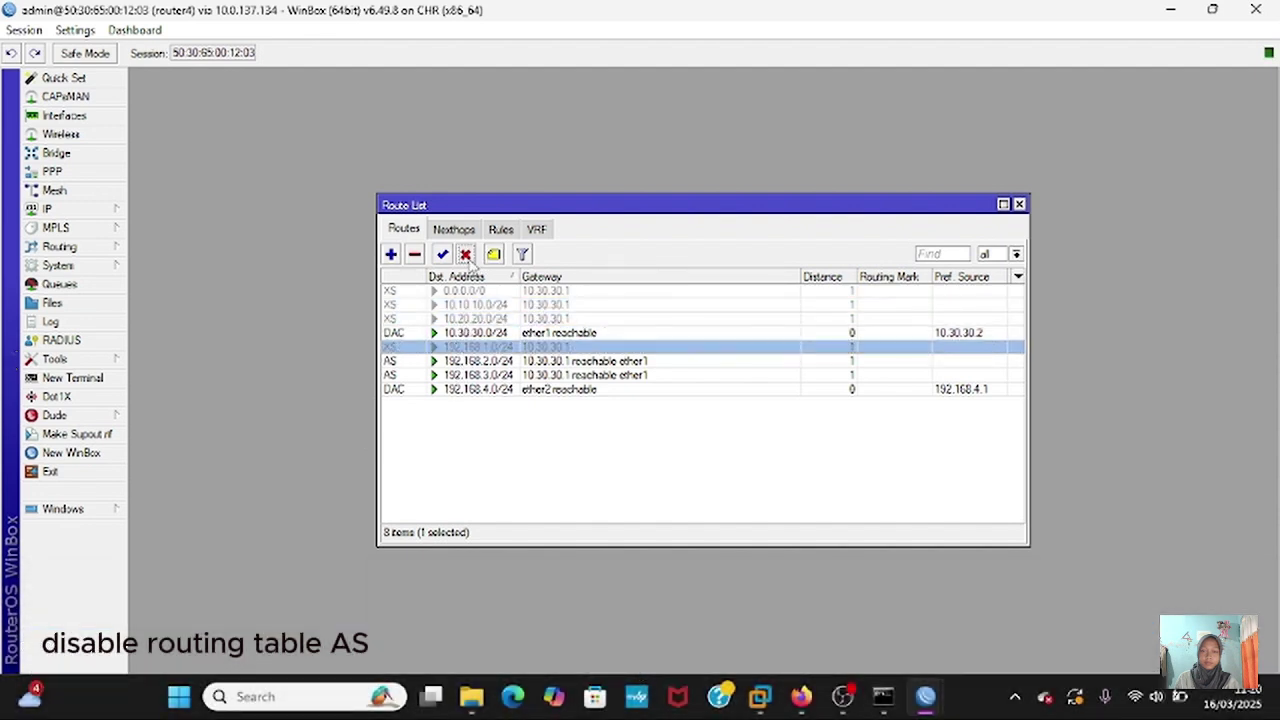
{"action": "left_click", "coordinate": [470, 362]}
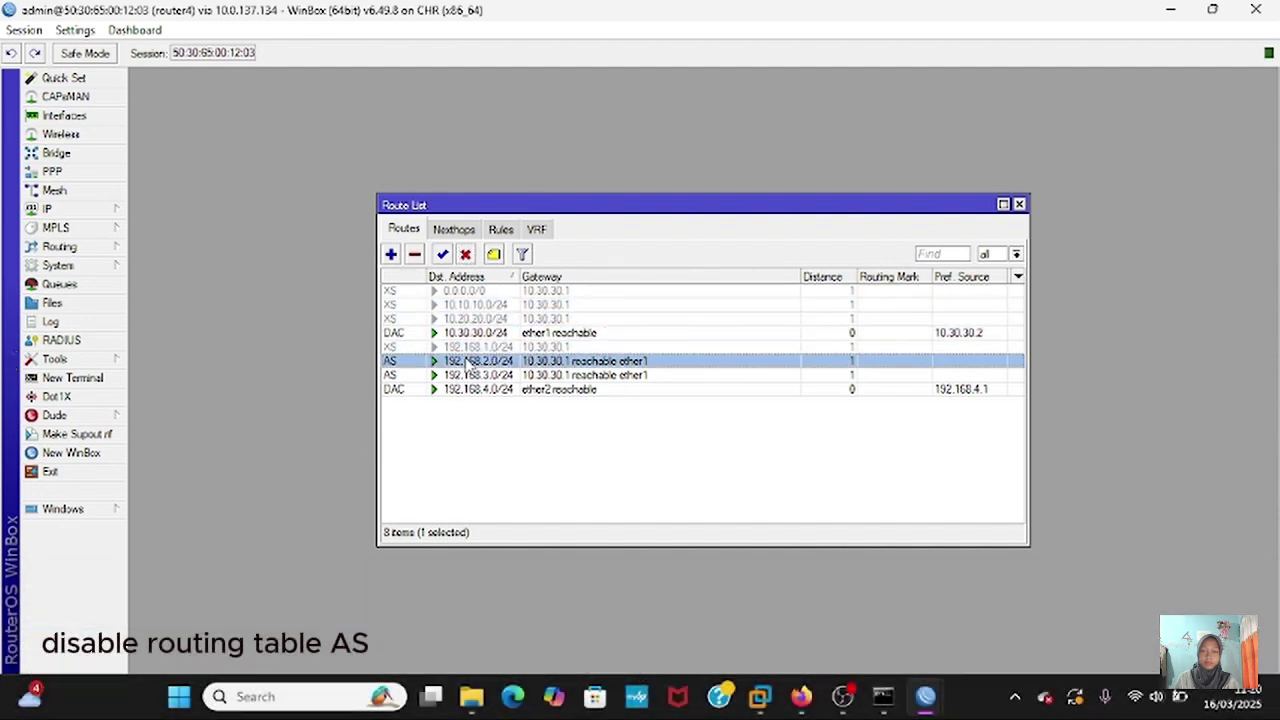
{"action": "left_click", "coordinate": [466, 256]}
{"action": "left_click", "coordinate": [474, 378]}
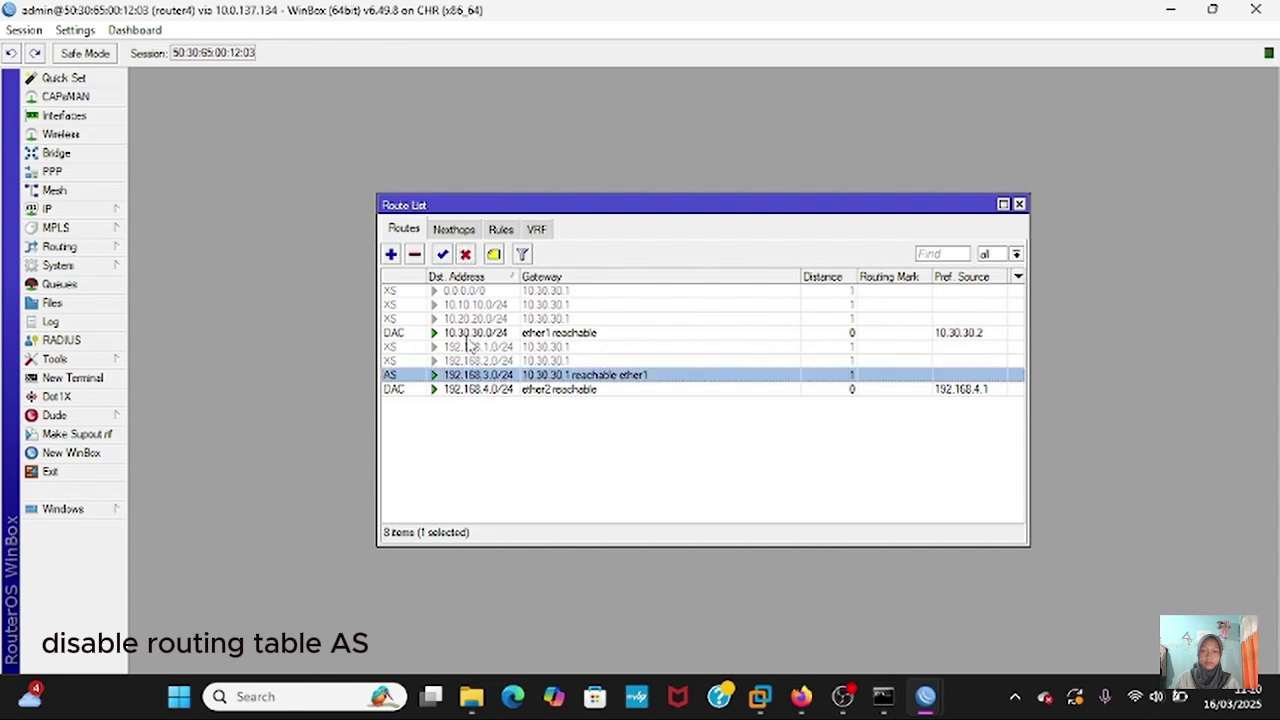
{"action": "left_click", "coordinate": [466, 256]}
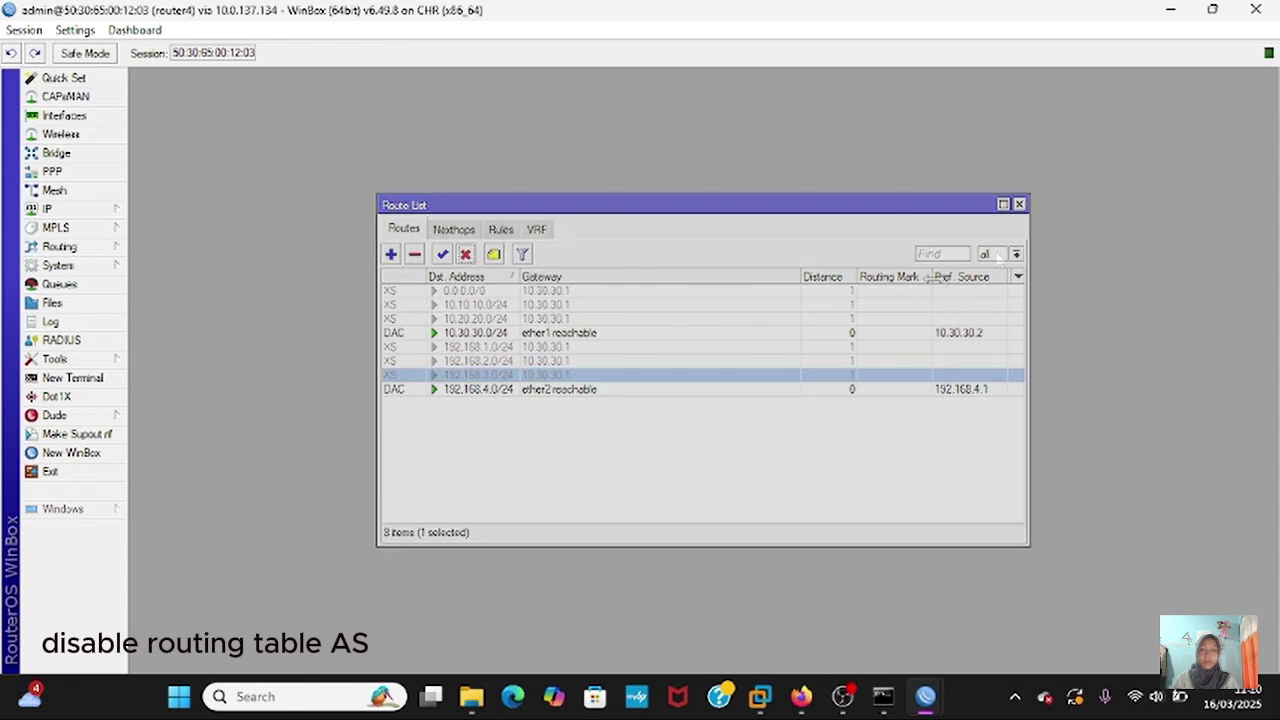
{"action": "left_click", "coordinate": [1019, 204]}
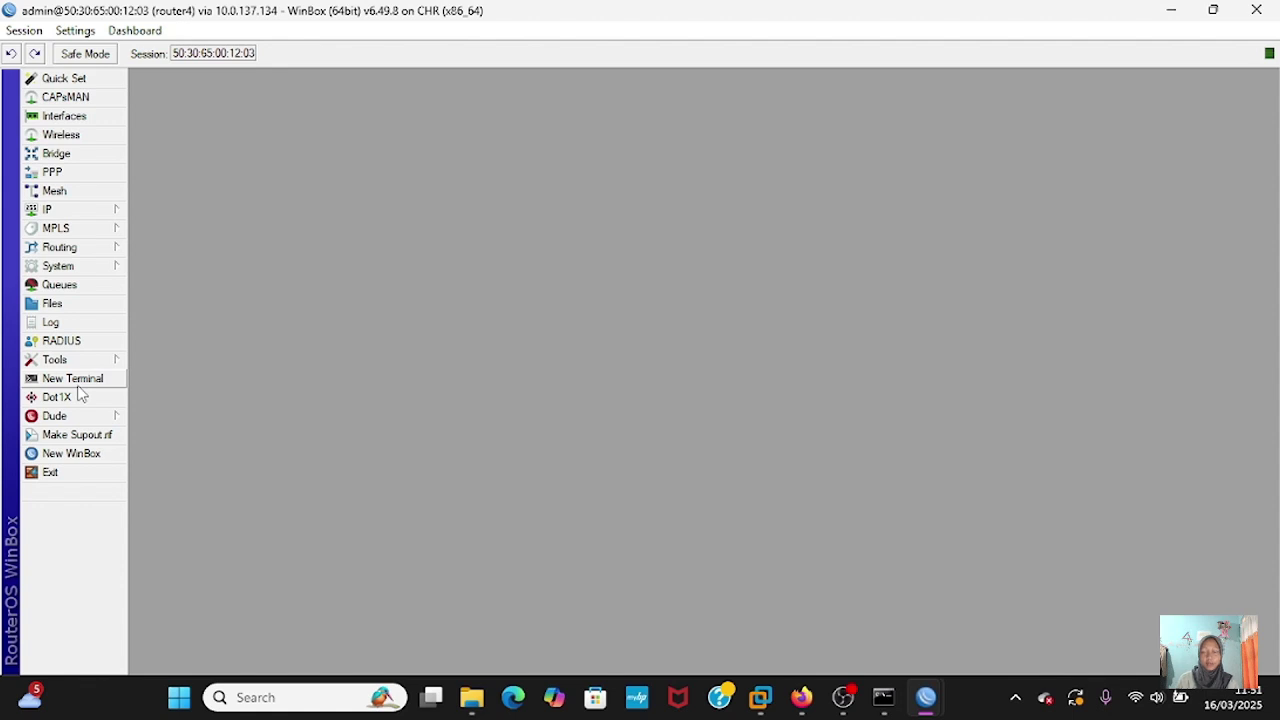
- Ping 10.10.10.1 from router4's terminal, getting 4/4 replies with 0% loss
{"action": "left_click", "coordinate": [80, 388]}
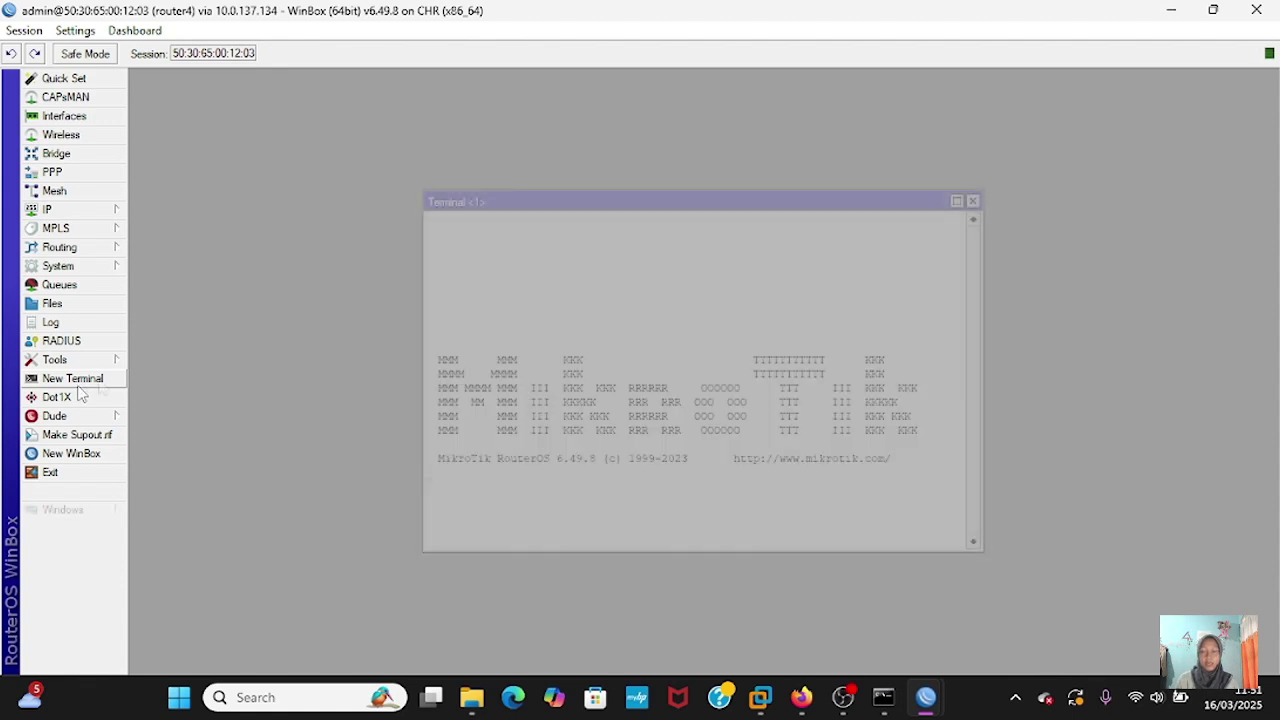
{"action": "key", "text": "Return"}
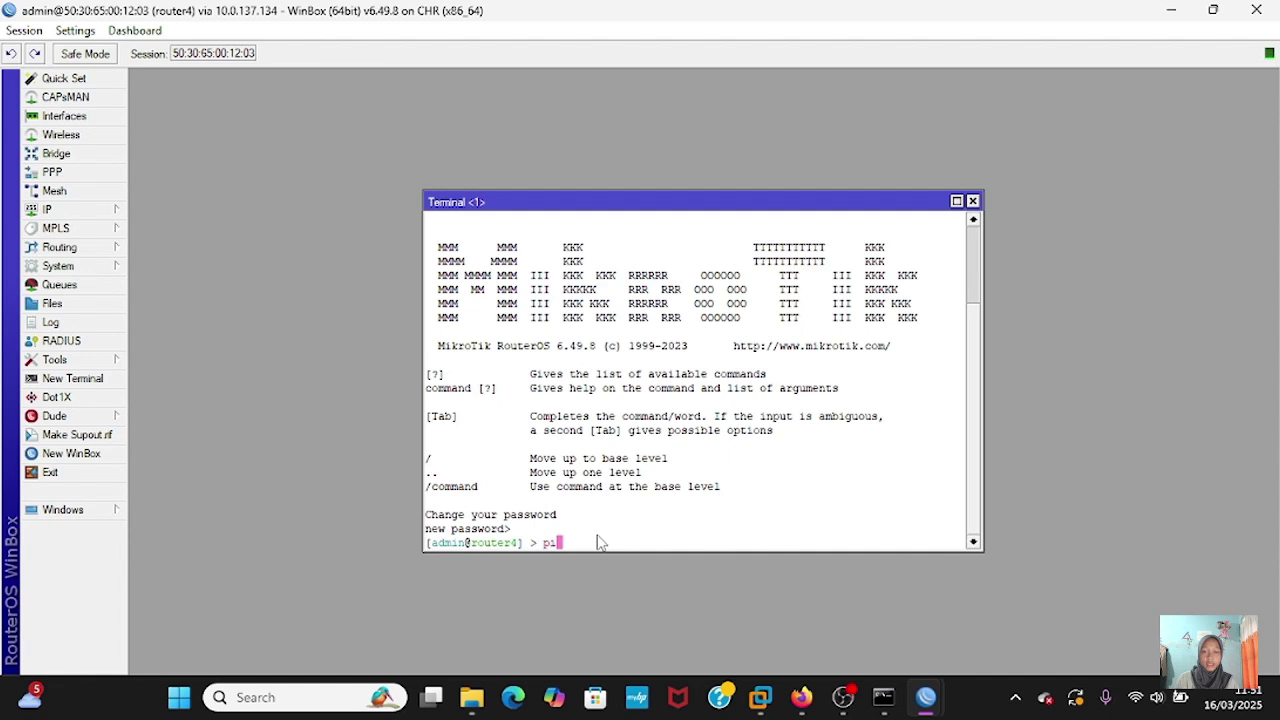
{"action": "type", "text": "ping 10.10.10.1"}
{"action": "key", "text": "Return"}
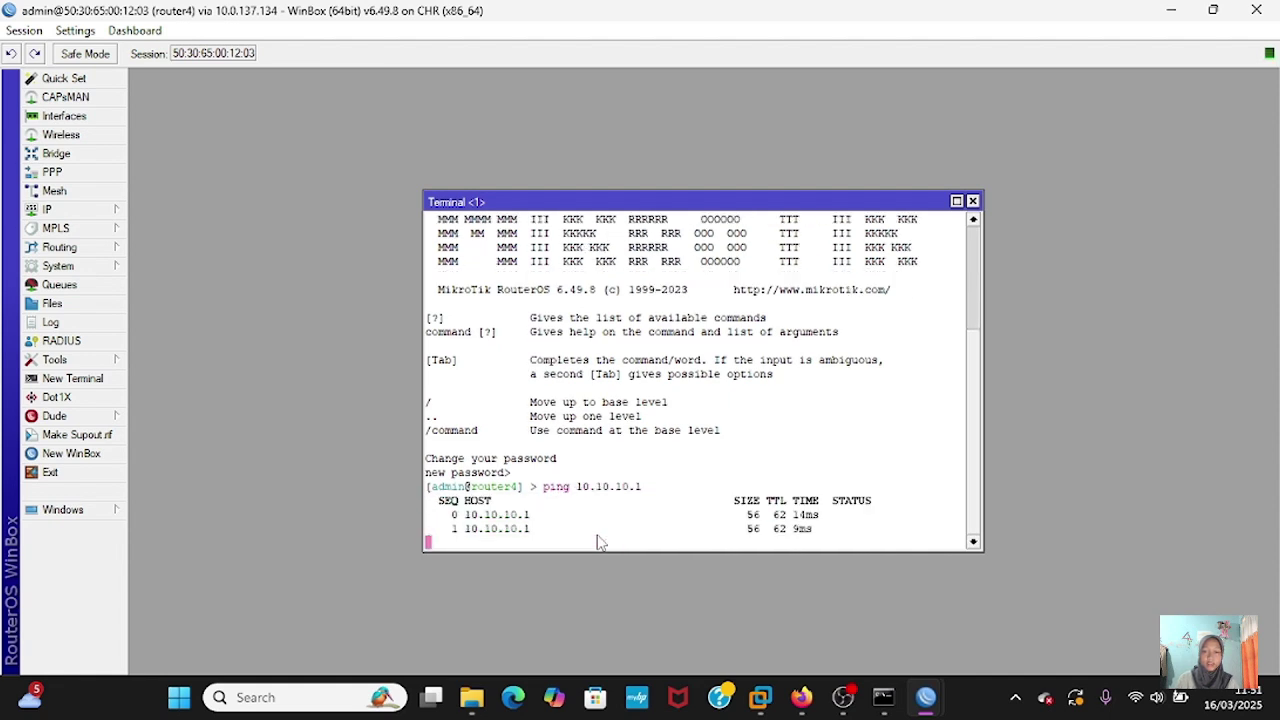
{"action": "key", "text": "ctrl+c"}
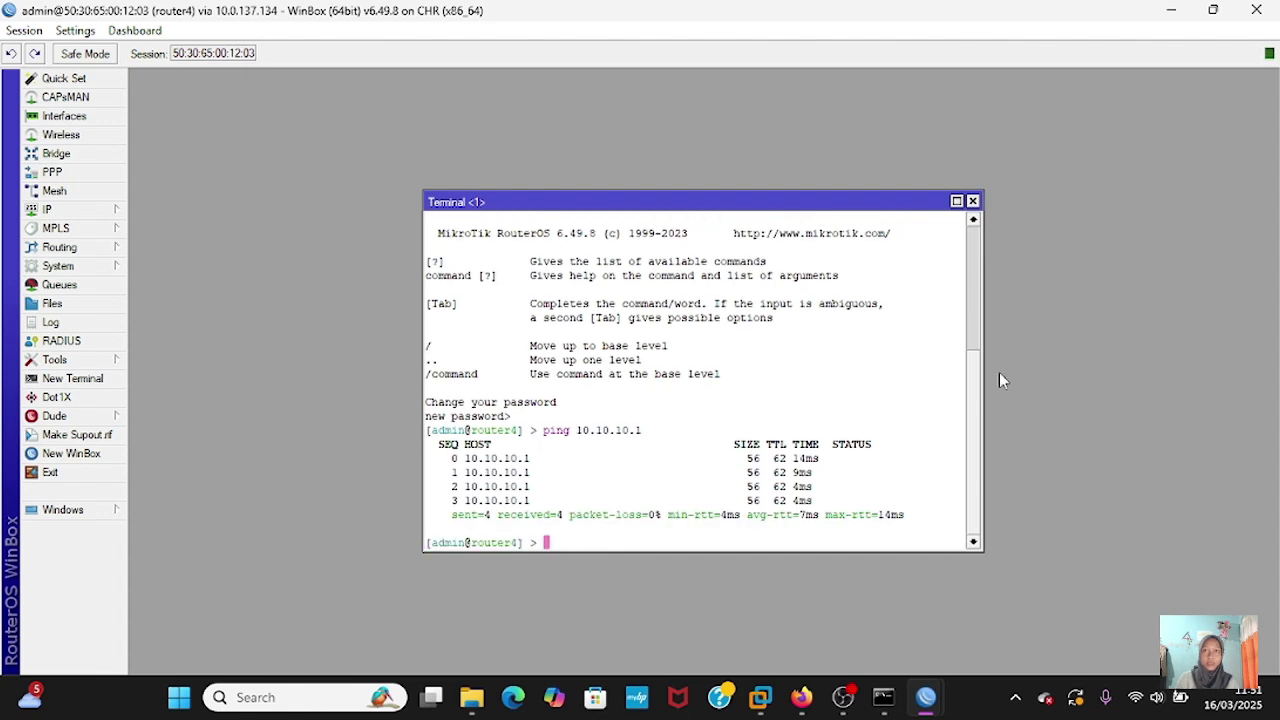
{"action": "type", "text": "p"}
{"action": "key", "text": "BackSpace"}
- Bring up the PNETLab topology and scroll the canvas to review all five routers' link addresses
{"action": "mouse_move", "coordinate": [803, 697]}
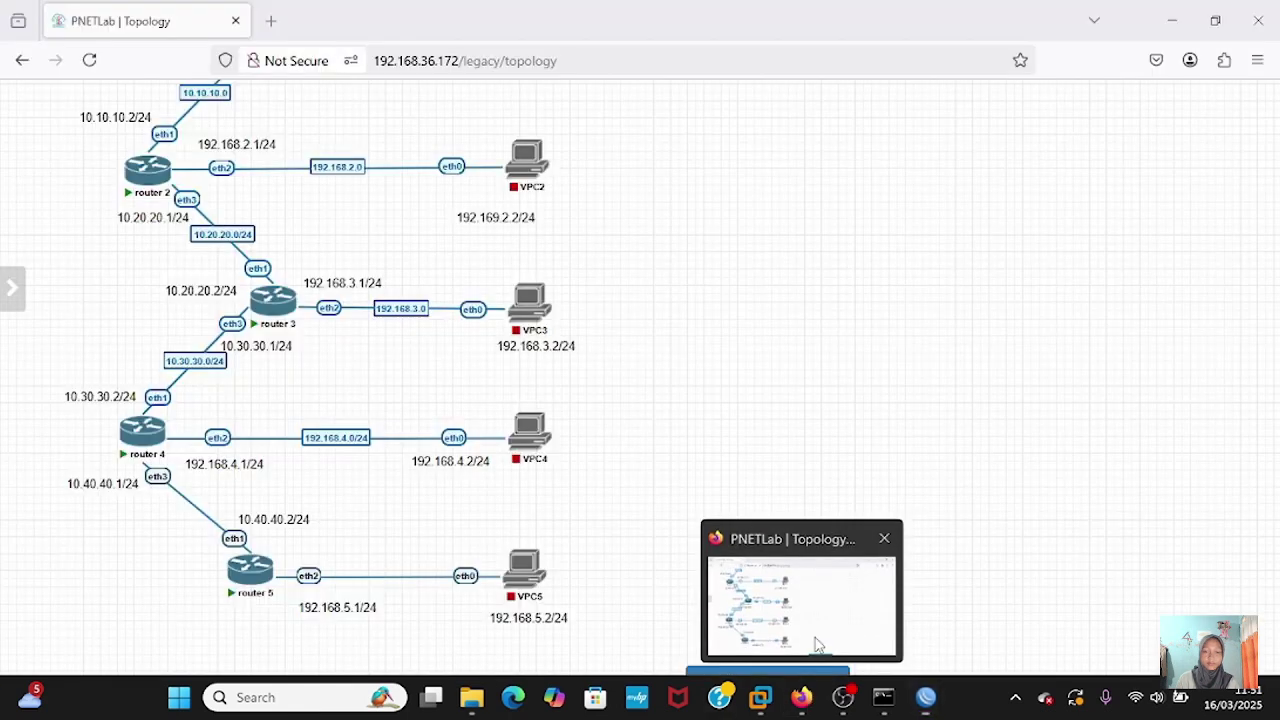
{"action": "left_click", "coordinate": [815, 645]}
{"action": "scroll", "coordinate": [563, 572], "scroll_direction": "up", "scroll_amount": 1}
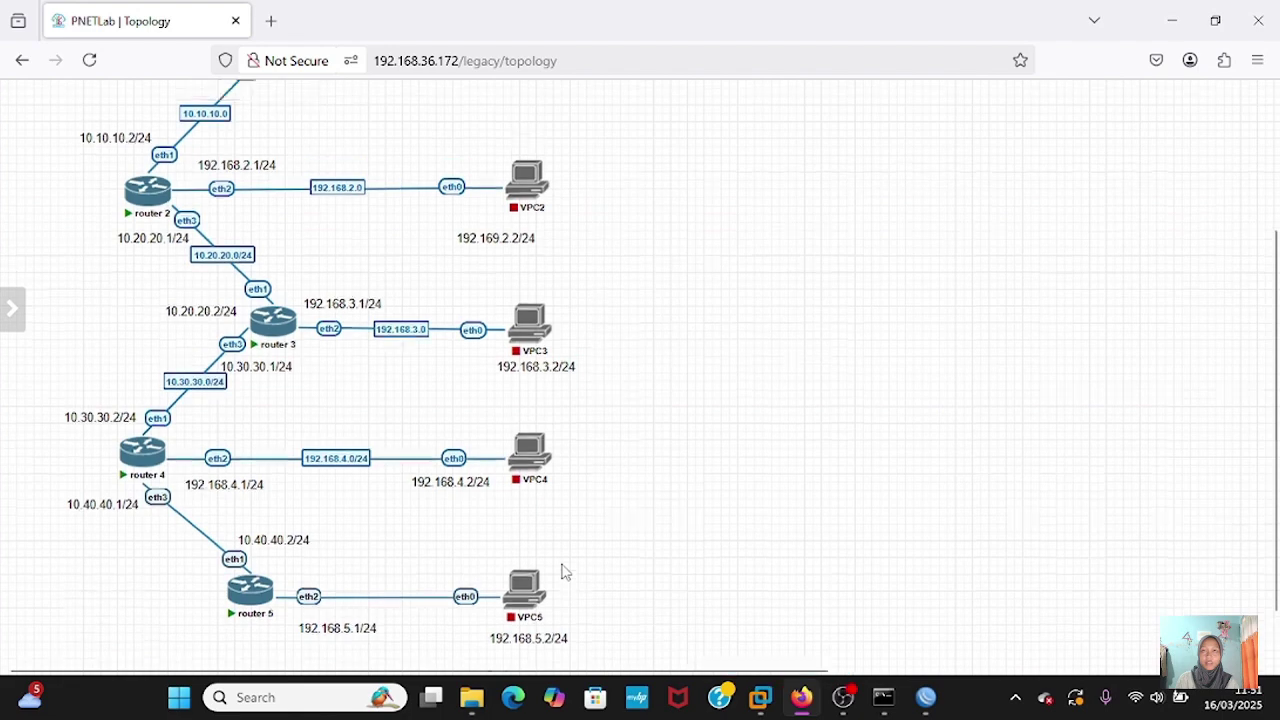
{"action": "scroll", "coordinate": [563, 572], "scroll_direction": "up", "scroll_amount": 2}
{"action": "scroll", "coordinate": [563, 572], "scroll_direction": "down", "scroll_amount": 3}
{"action": "scroll", "coordinate": [563, 572], "scroll_direction": "up", "scroll_amount": 5}
{"action": "scroll", "coordinate": [563, 572], "scroll_direction": "down", "scroll_amount": 4}
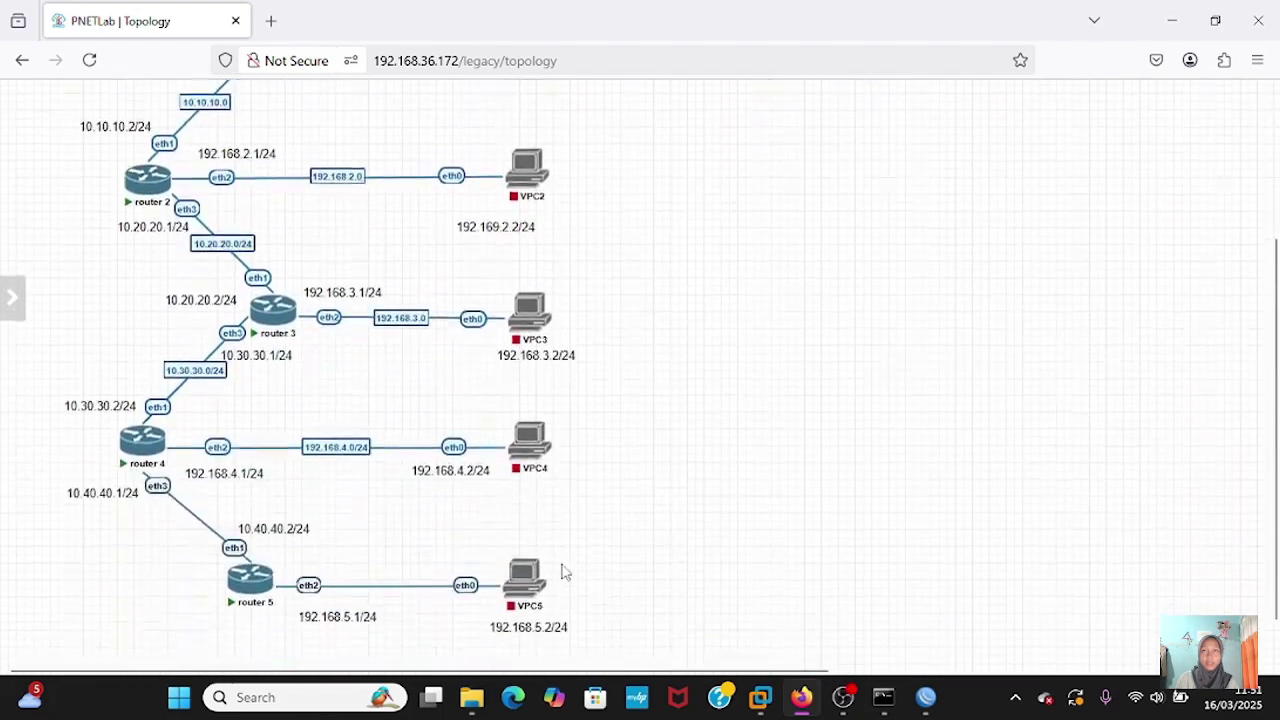
{"action": "scroll", "coordinate": [563, 572], "scroll_direction": "down", "scroll_amount": 1}
{"action": "scroll", "coordinate": [563, 572], "scroll_direction": "up", "scroll_amount": 4}
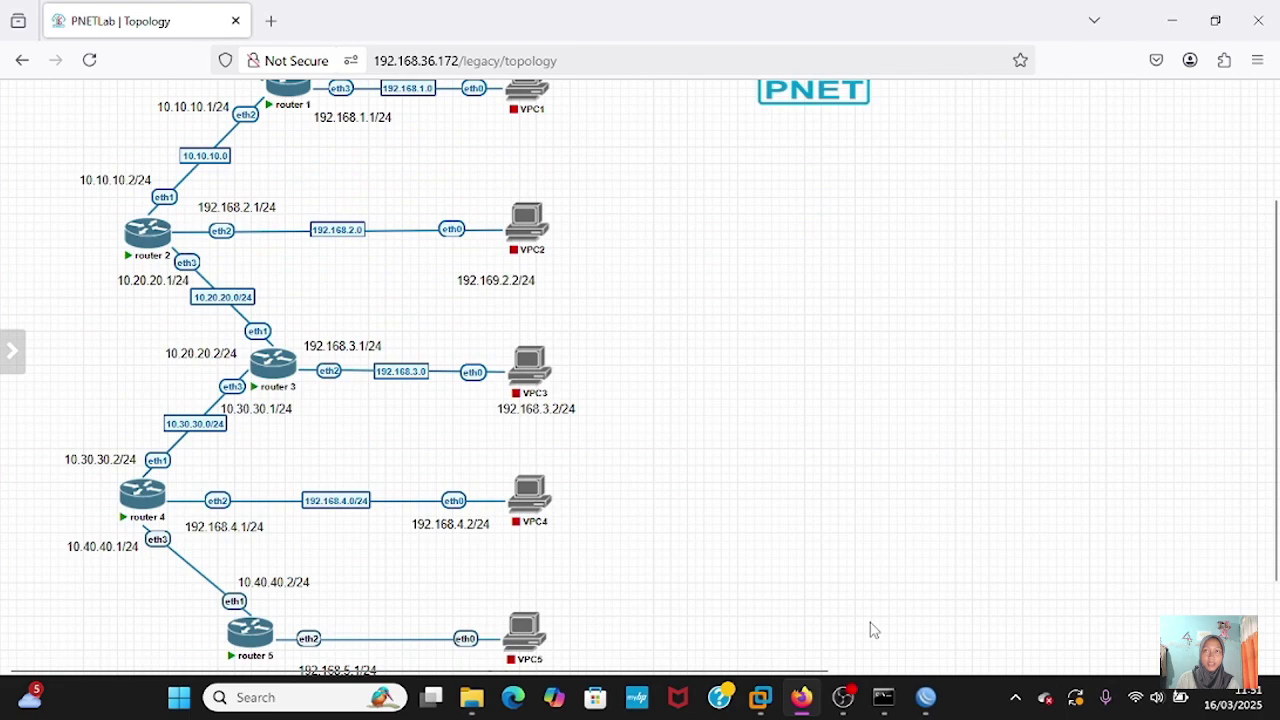
{"action": "mouse_move", "coordinate": [888, 695]}
- From router4, ping 192.168.2.1 with src-address=192.168.4.1, getting 5/5 replies
{"action": "left_click", "coordinate": [1017, 572]}
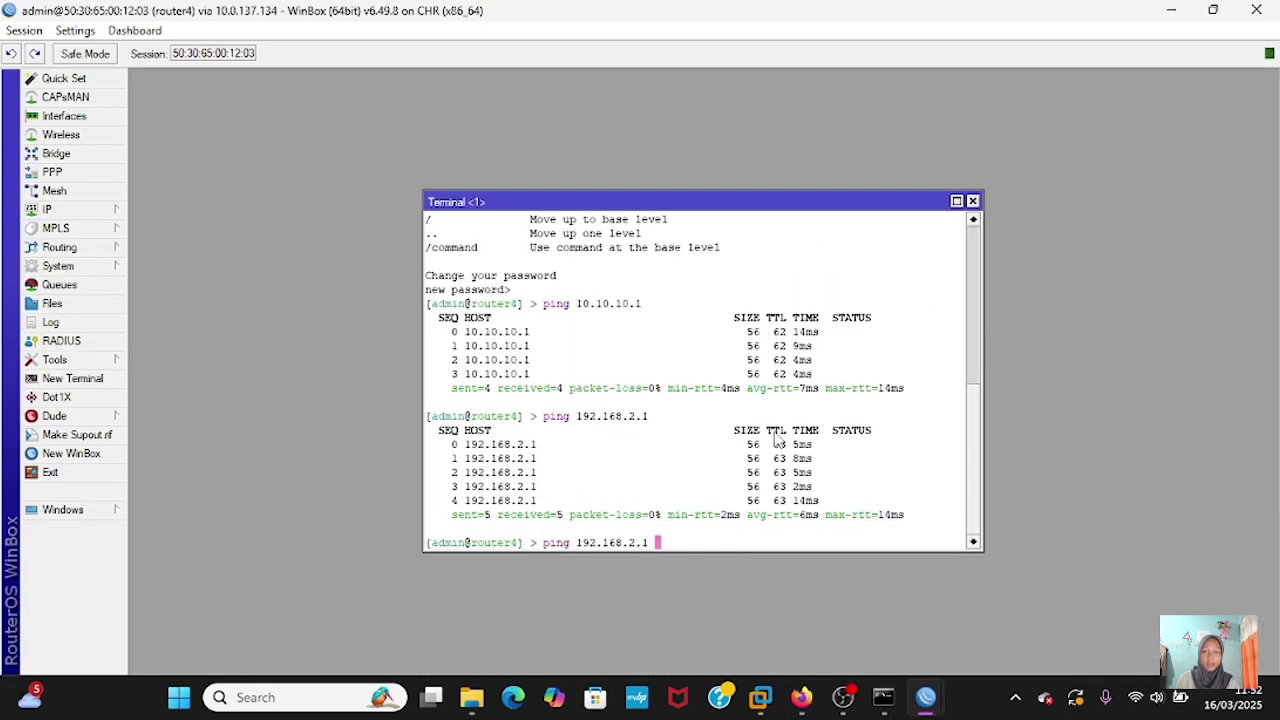
{"action": "type", "text": "src-address"}
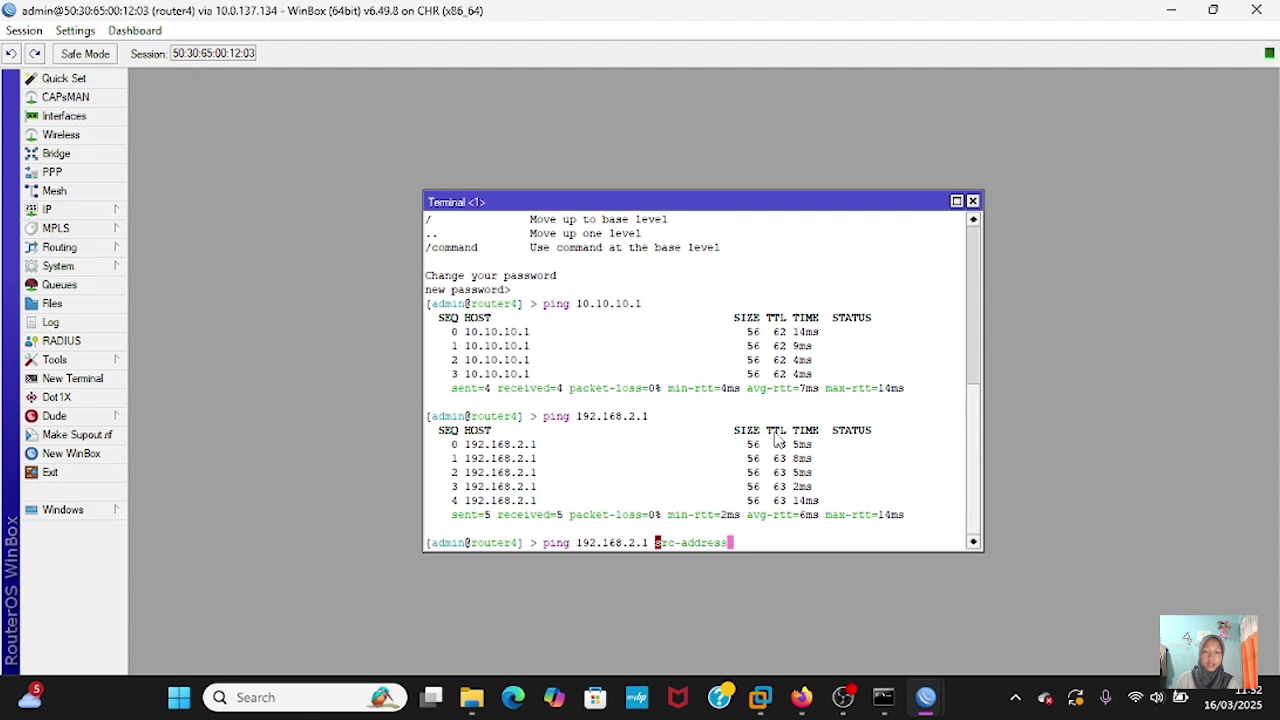
{"action": "type", "text": "=192.168.4.1"}
{"action": "key", "text": "Return"}
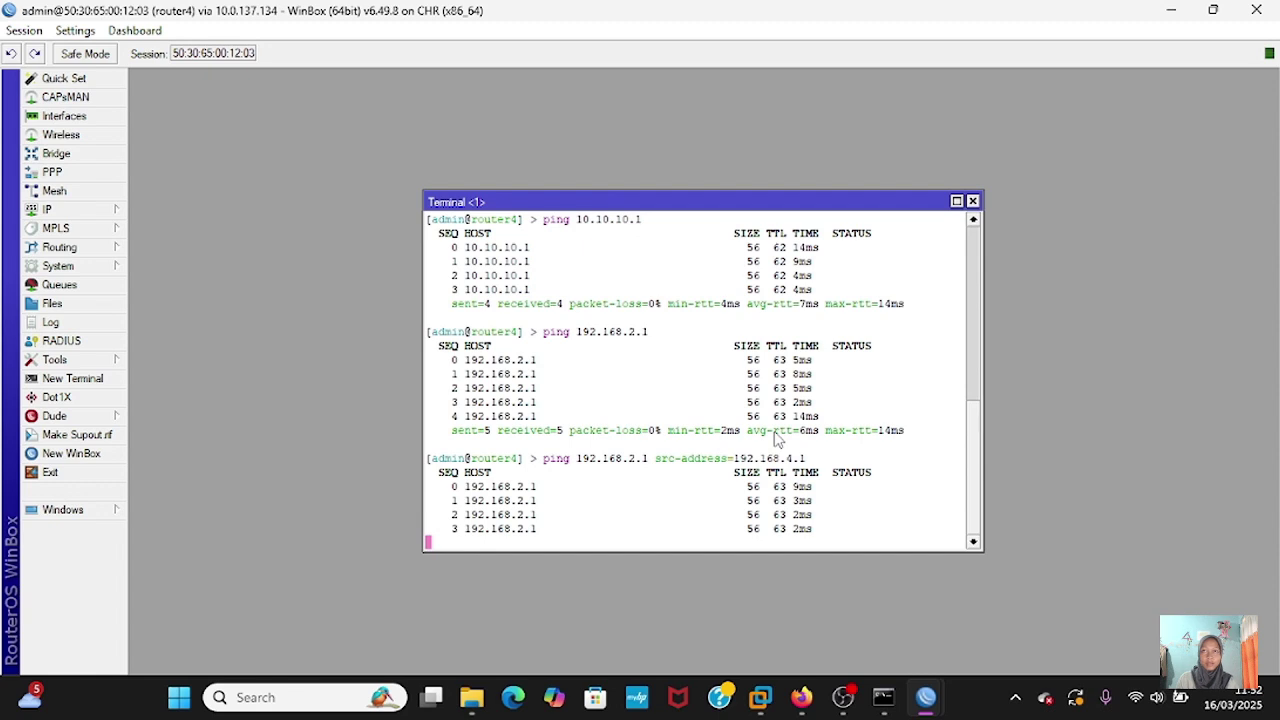
{"action": "key", "text": "ctrl+c"}
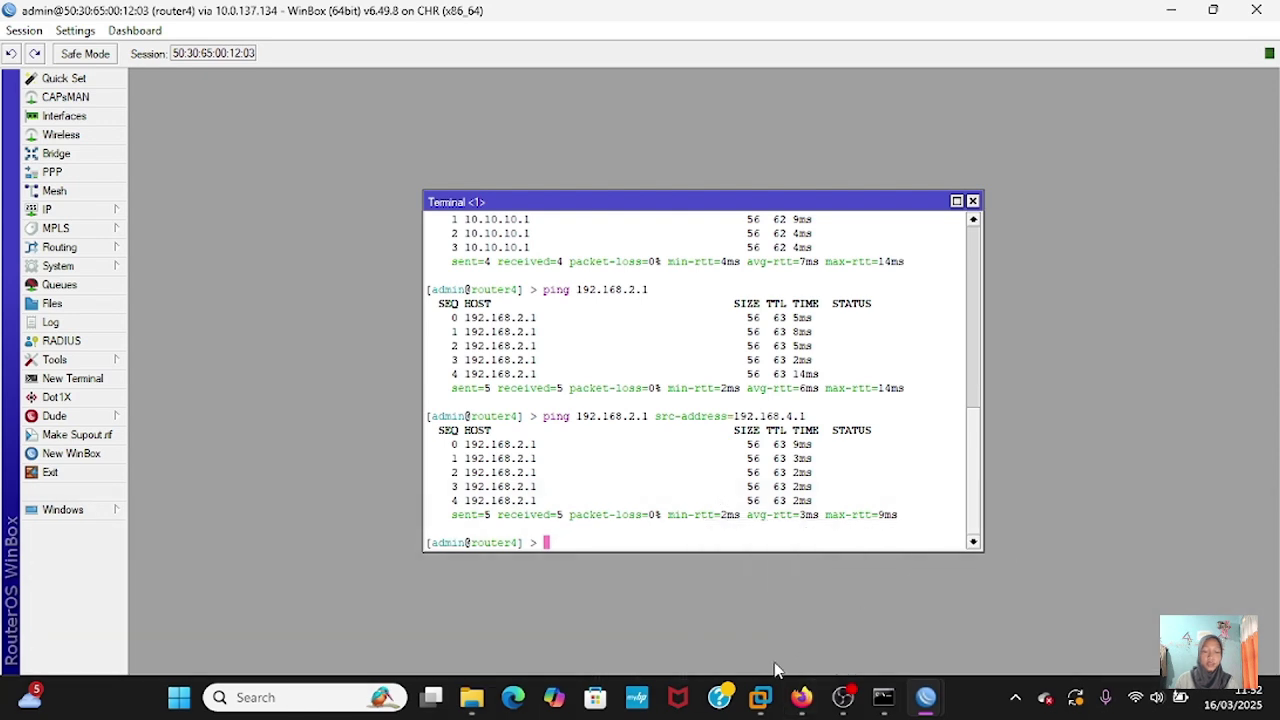
- Set router1's default OSPF instance to redistribute the default route 'if installed (as type 1)' and apply
{"action": "mouse_move", "coordinate": [926, 697]}
{"action": "left_click", "coordinate": [353, 605]}
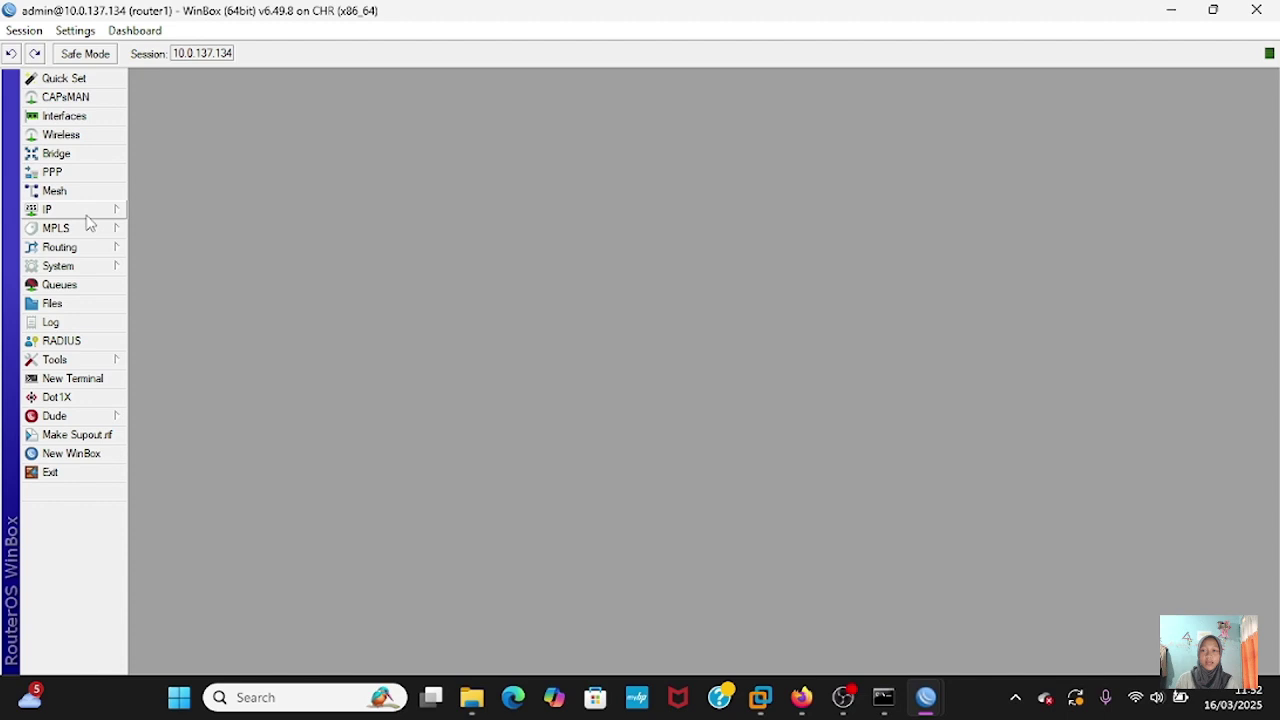
{"action": "left_click", "coordinate": [84, 248]}
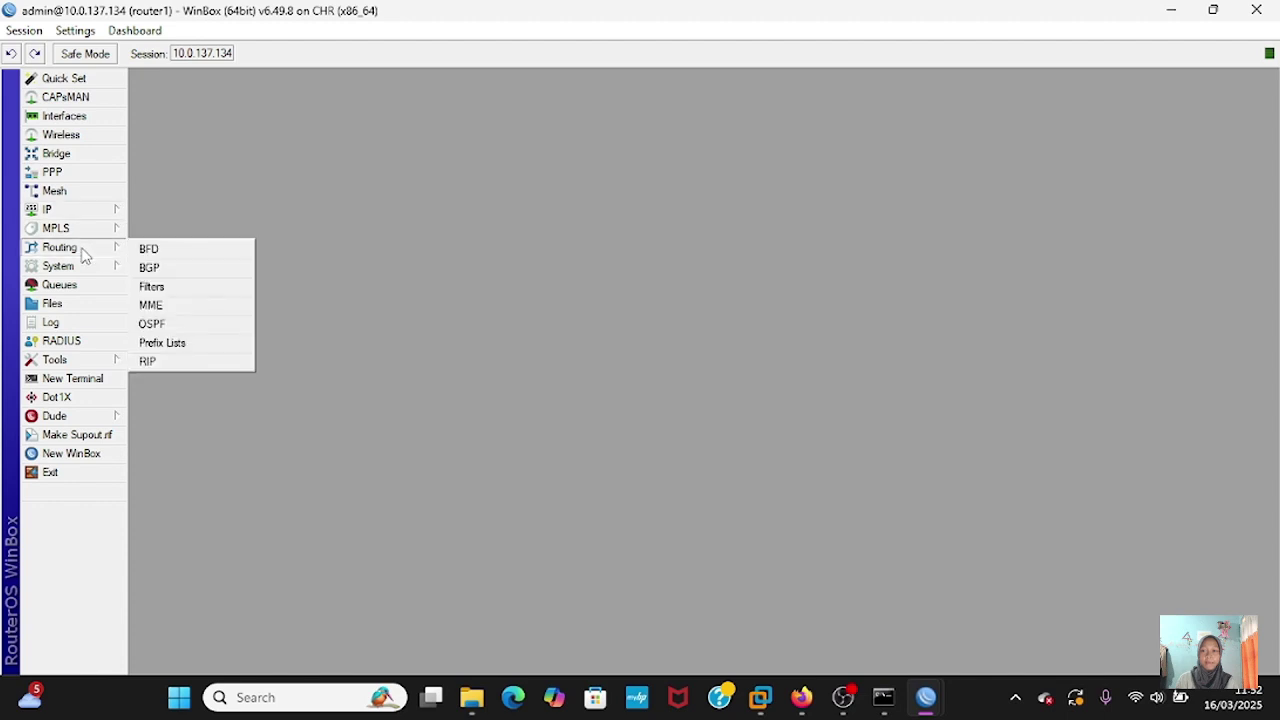
{"action": "left_click", "coordinate": [151, 324]}
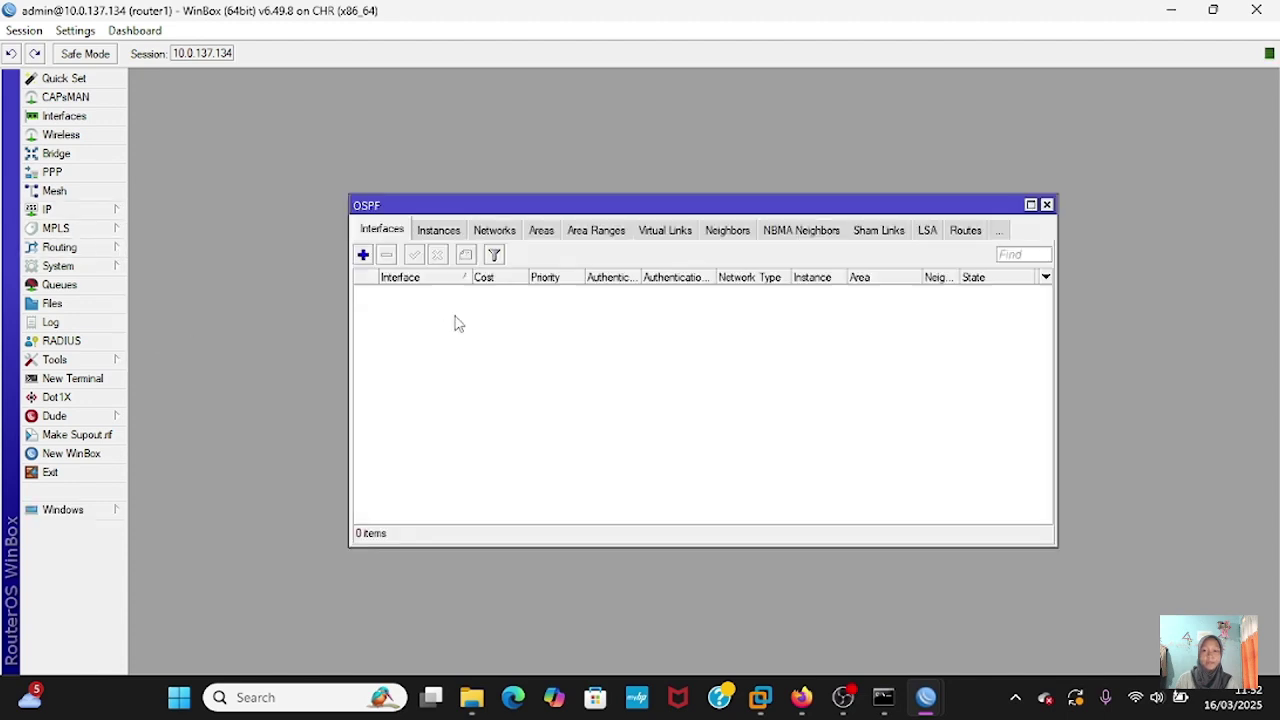
{"action": "left_click", "coordinate": [438, 230]}
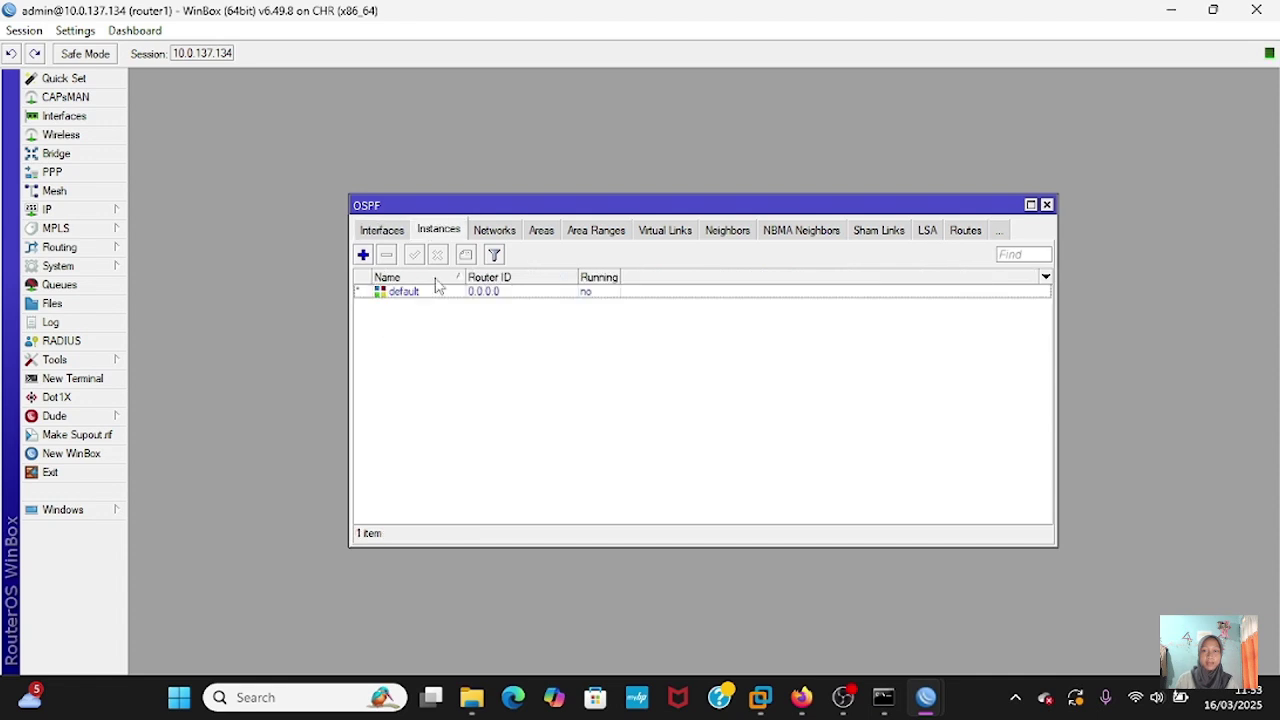
{"action": "double_click", "coordinate": [428, 296]}
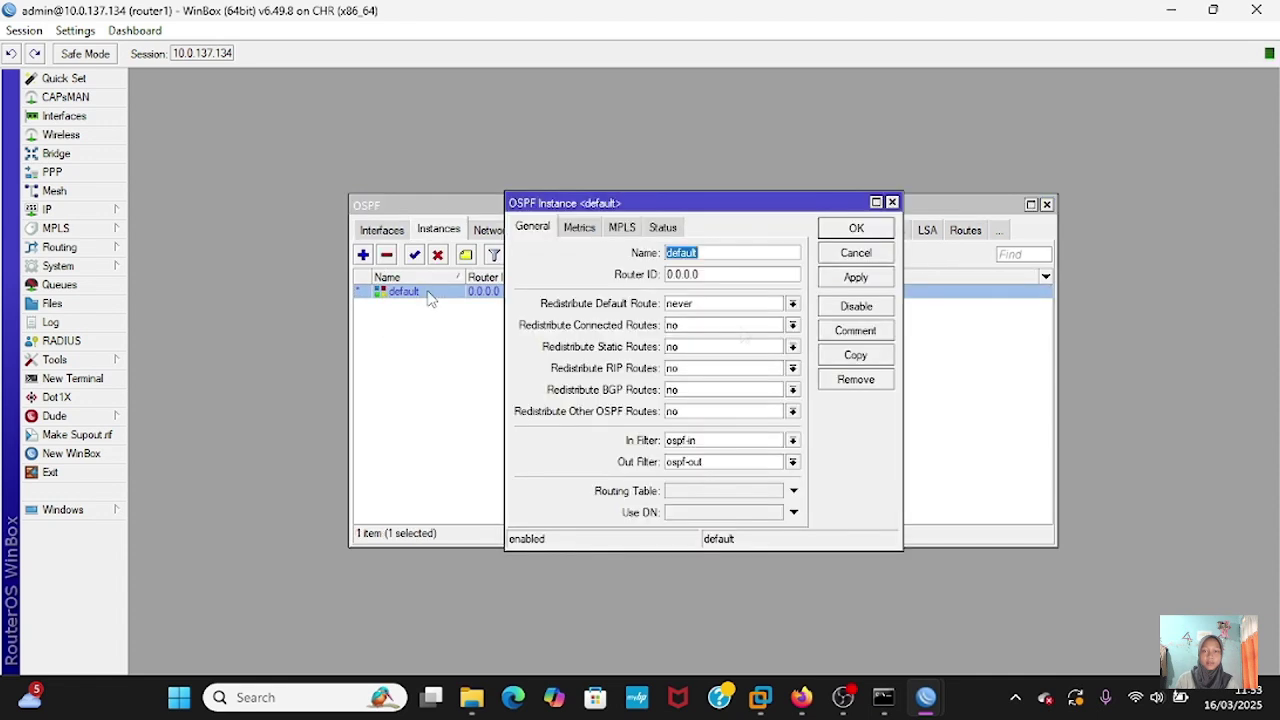
{"action": "left_click", "coordinate": [792, 304]}
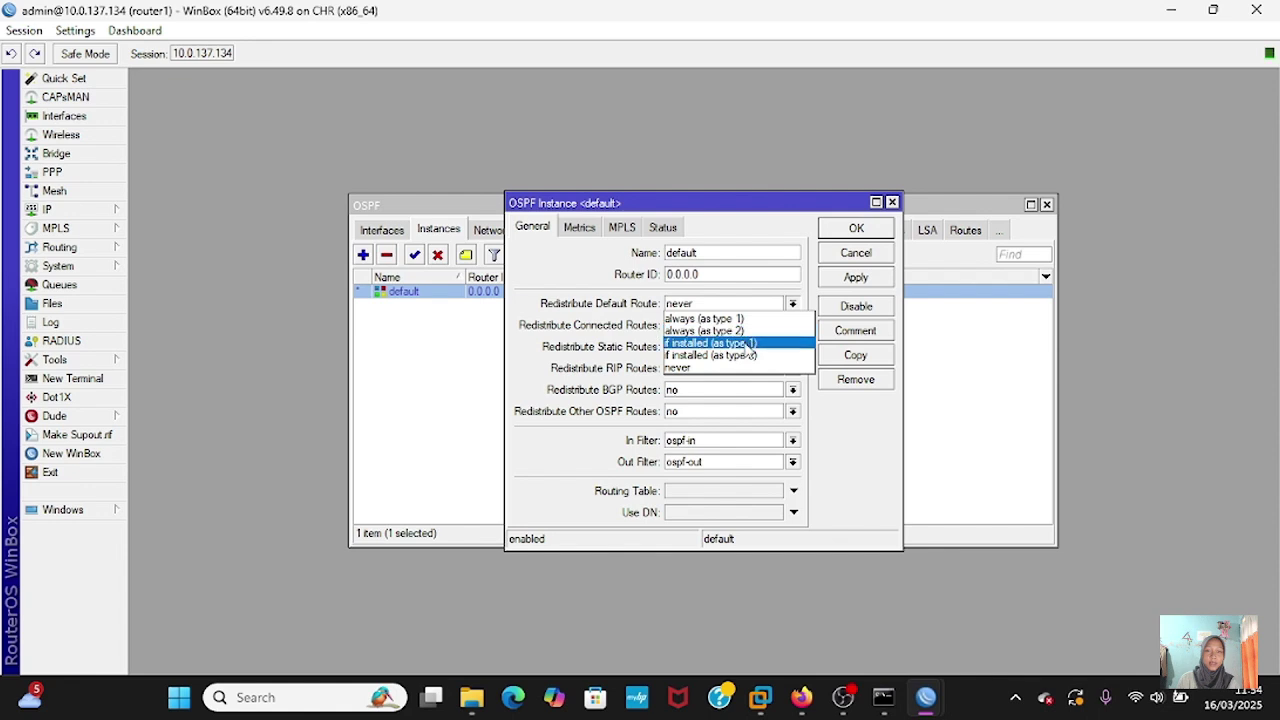
{"action": "left_click", "coordinate": [748, 349]}
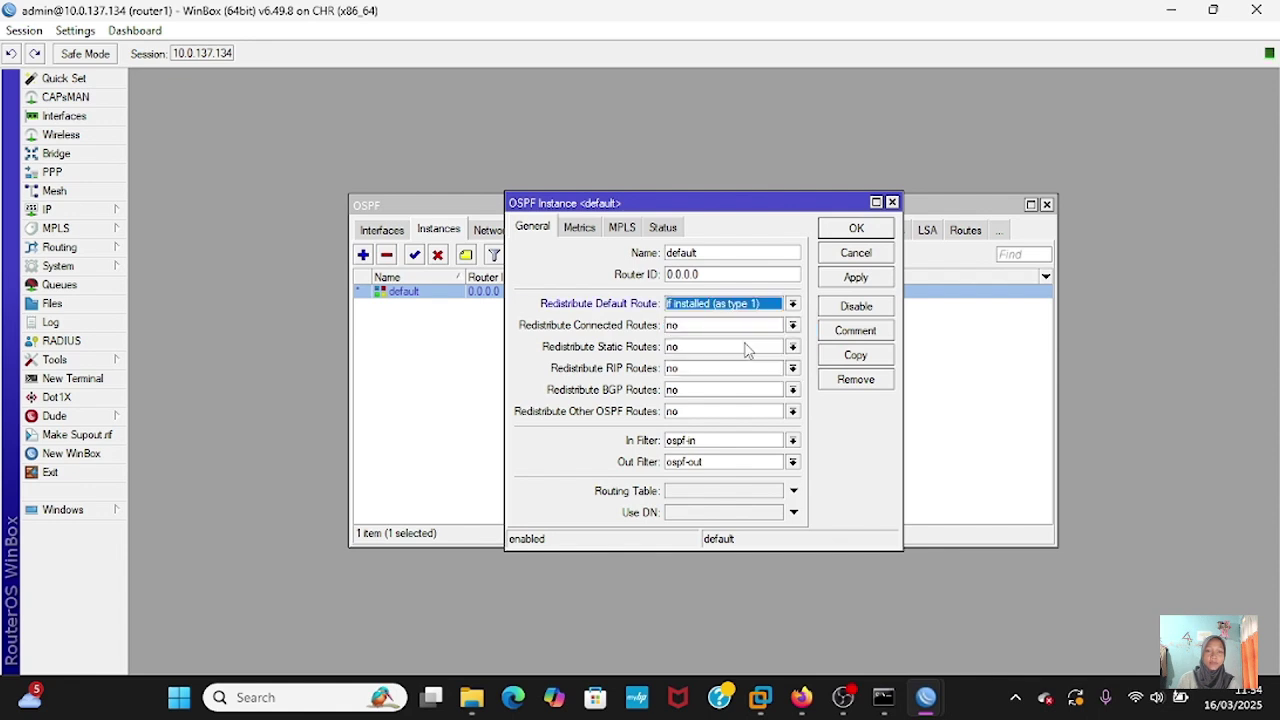
{"action": "left_click", "coordinate": [856, 280]}
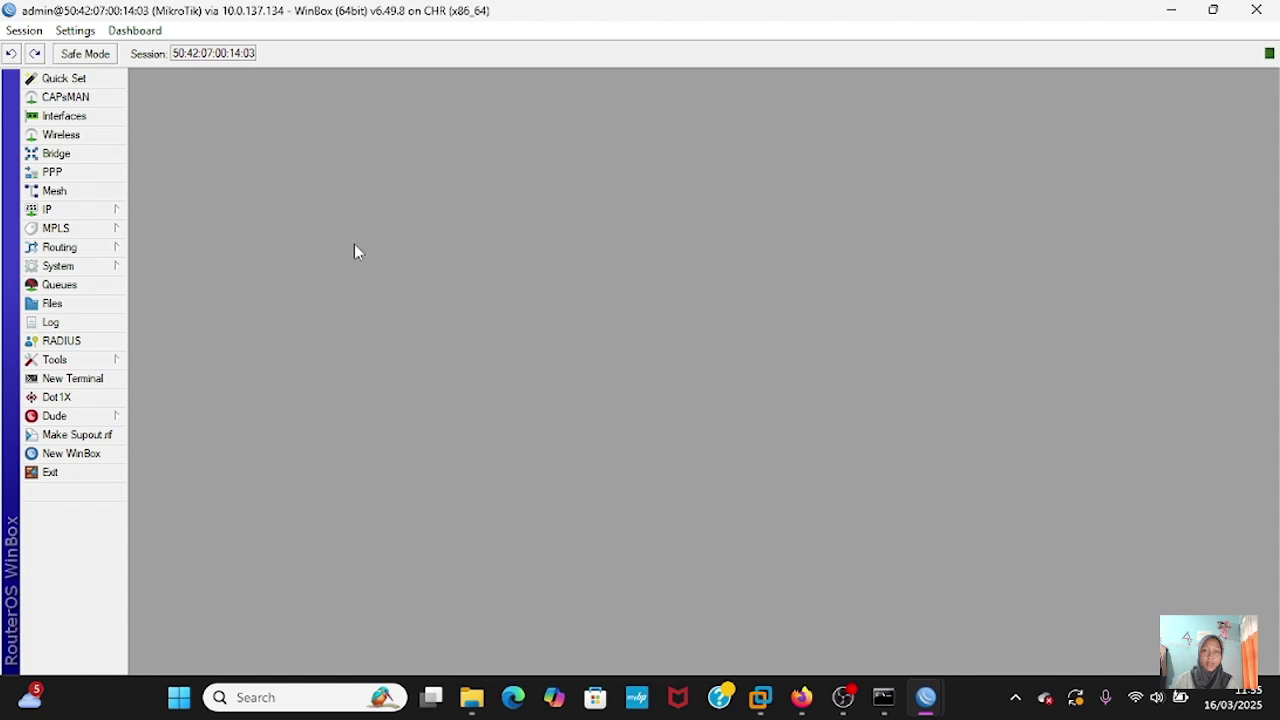
- In a new WinBox terminal, ping 8.8.8.8 from the router and stop it
{"action": "left_click", "coordinate": [73, 378]}
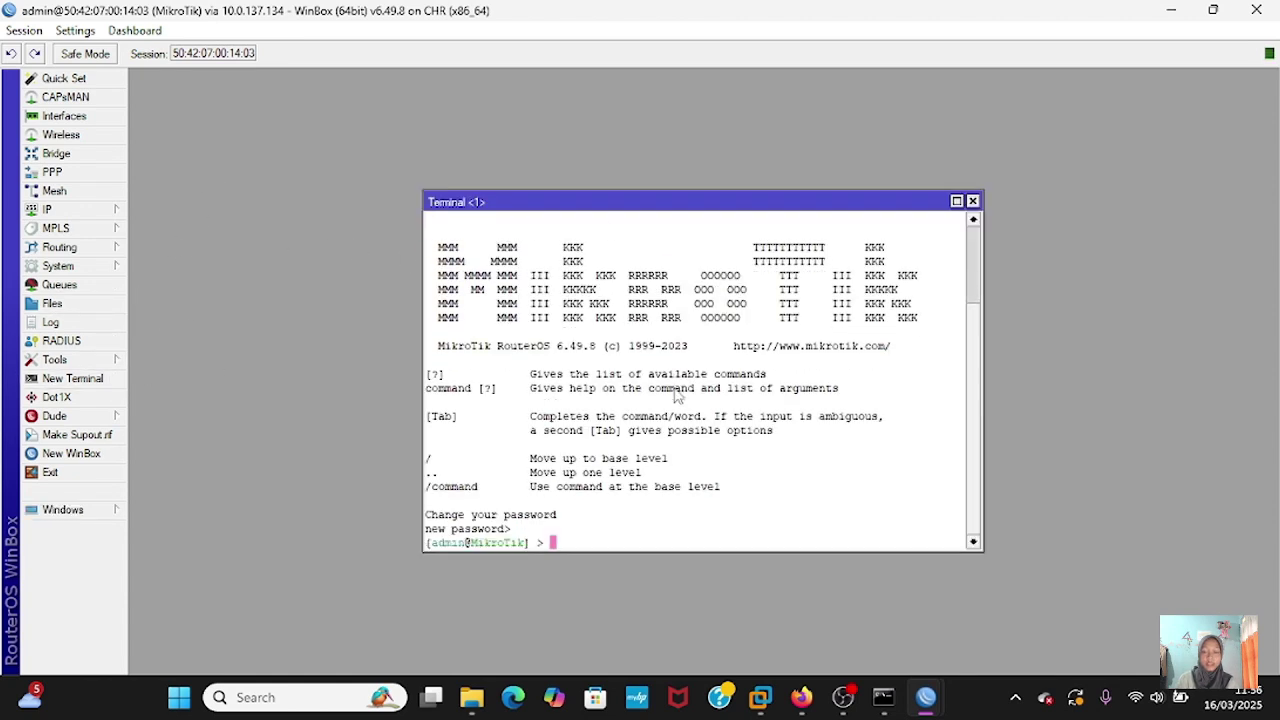
{"action": "type", "text": "ping 8.8.8."}
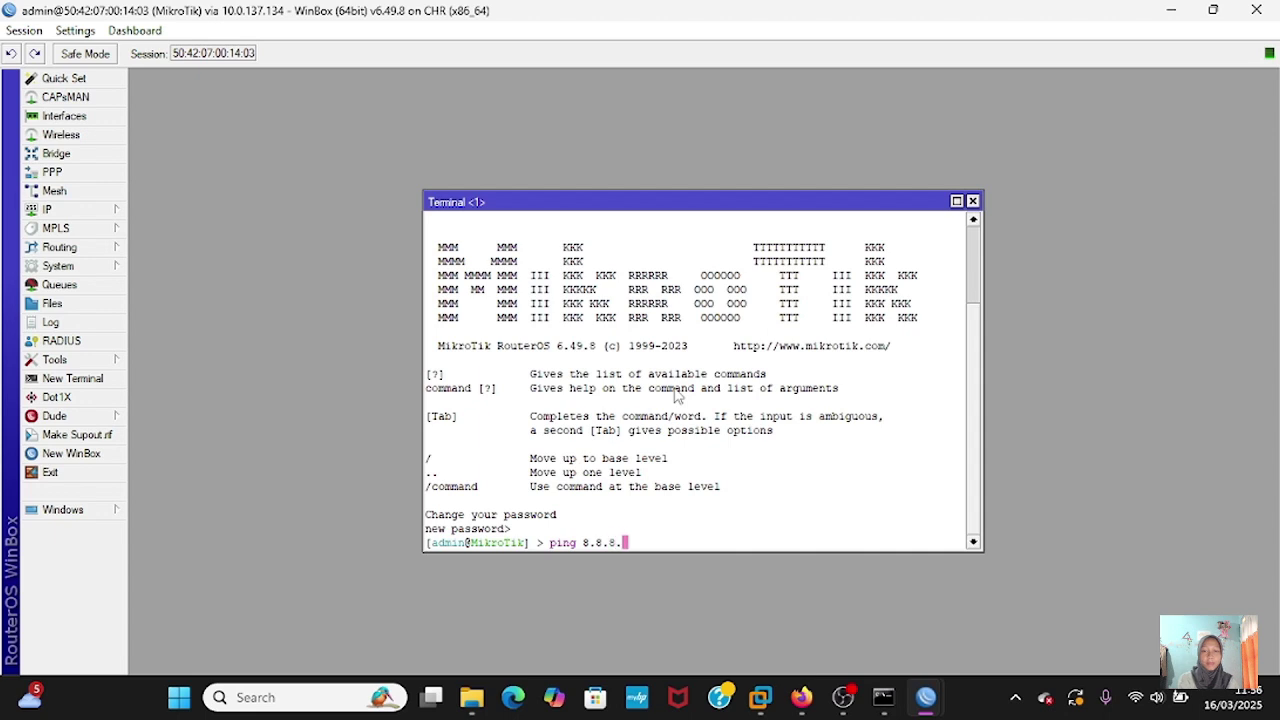
{"action": "type", "text": "8"}
{"action": "key", "text": "Return"}
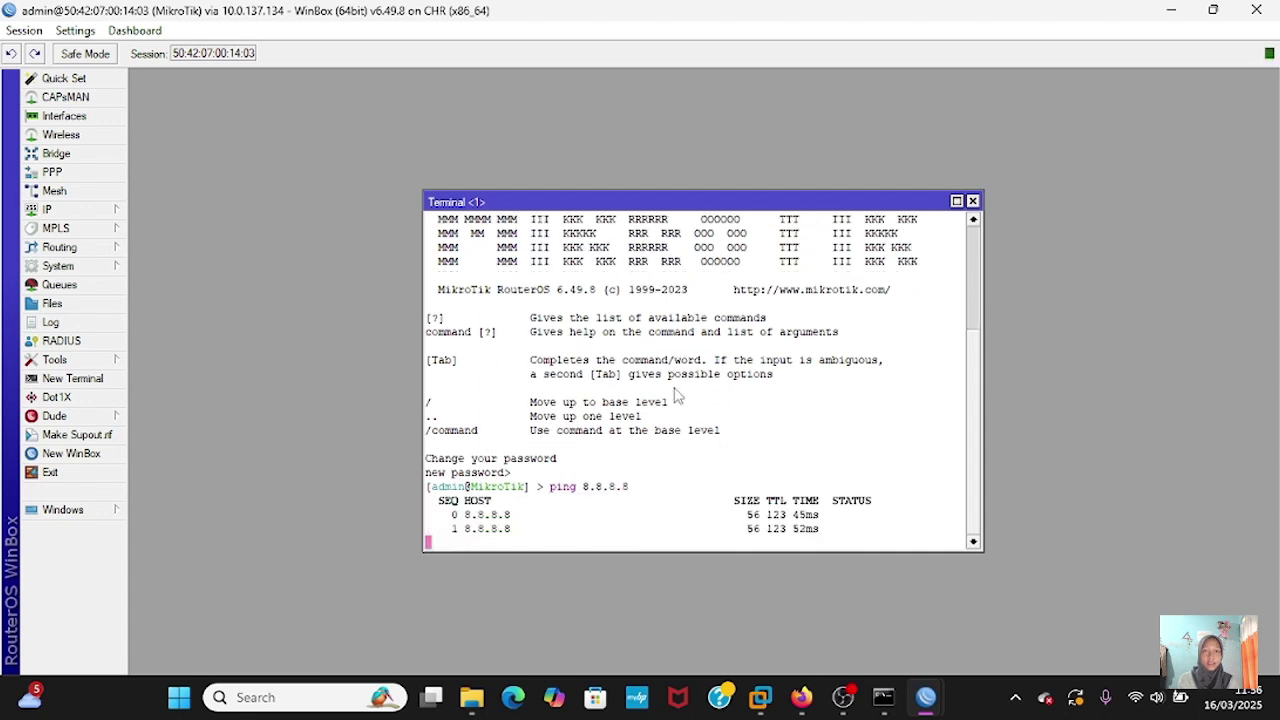
{"action": "key", "text": "ctrl+c"}
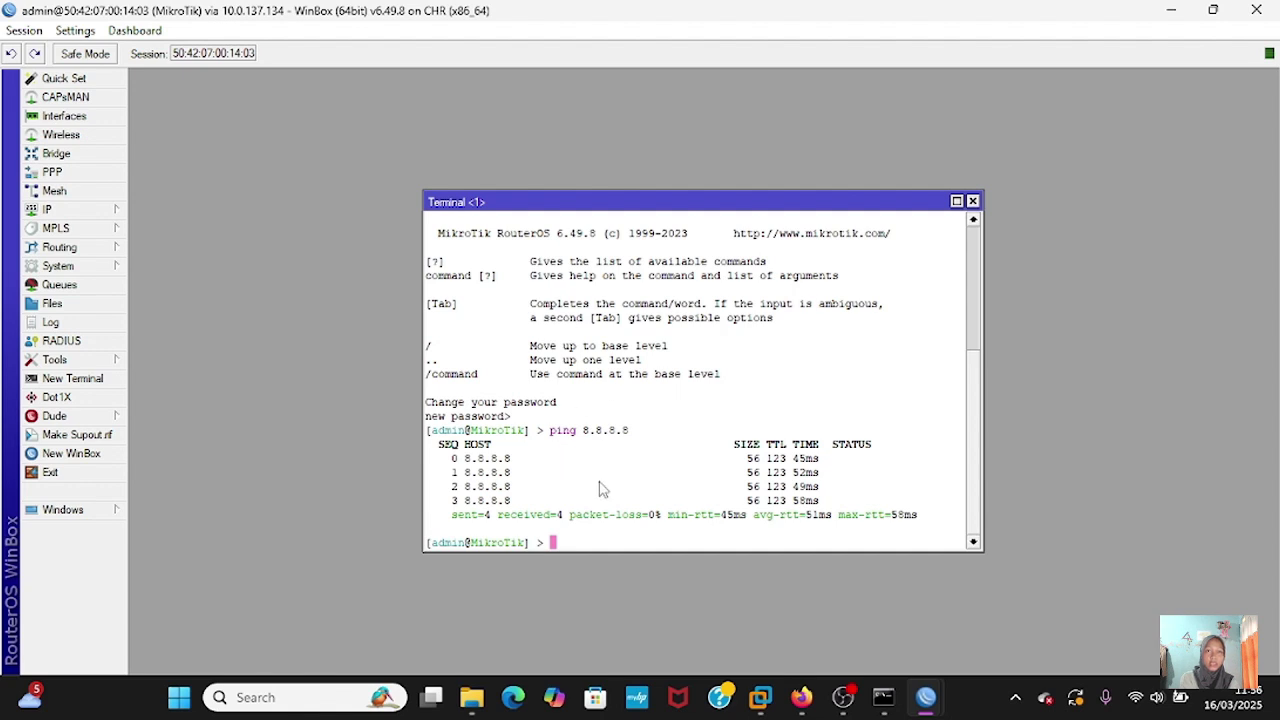
- Ping 8.8.8.8 from source address 192.168.5.1, then enter a ping to google.com
{"action": "type", "text": "ping 8.8.8"}
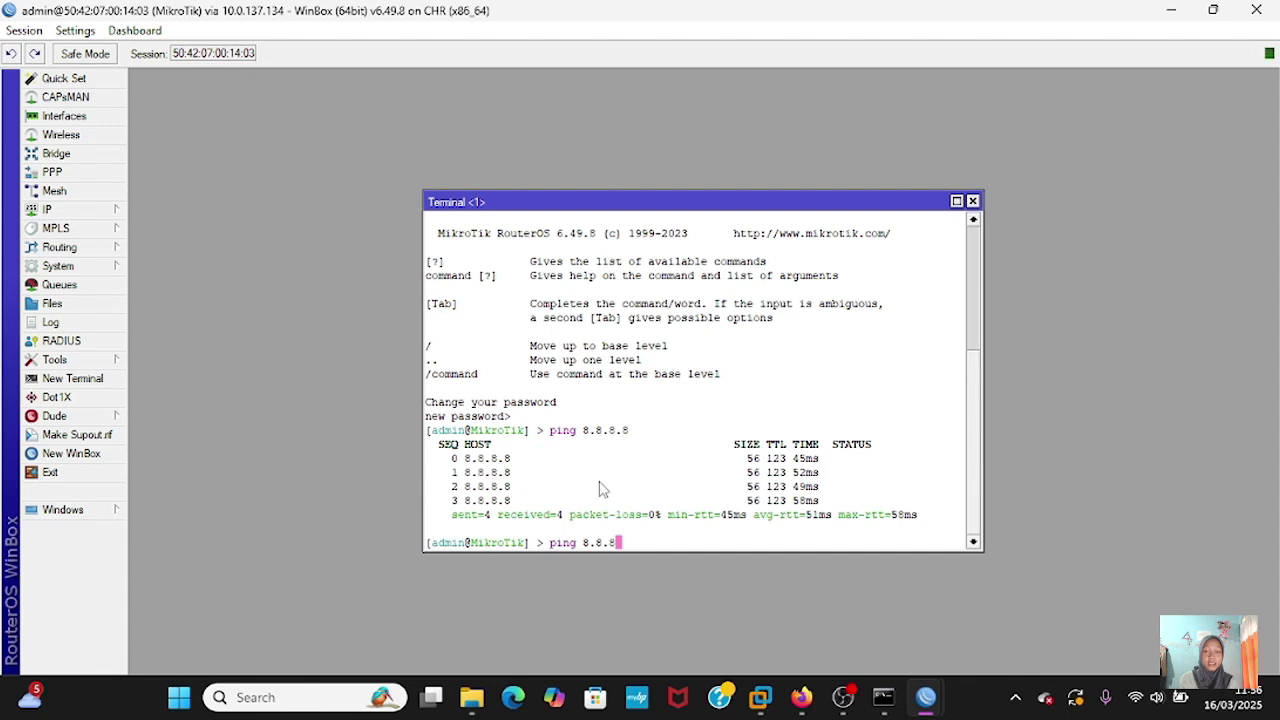
{"action": "type", "text": ".8.8 src-address="}
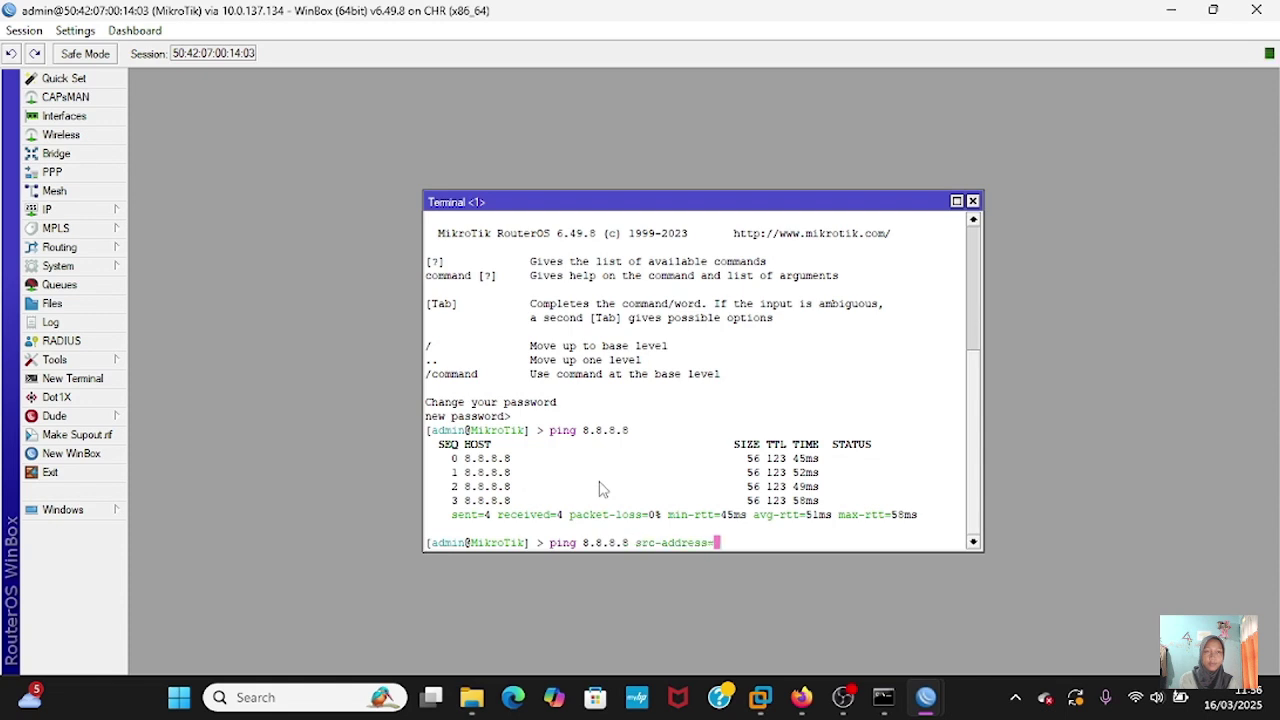
{"action": "type", "text": "192.16"}
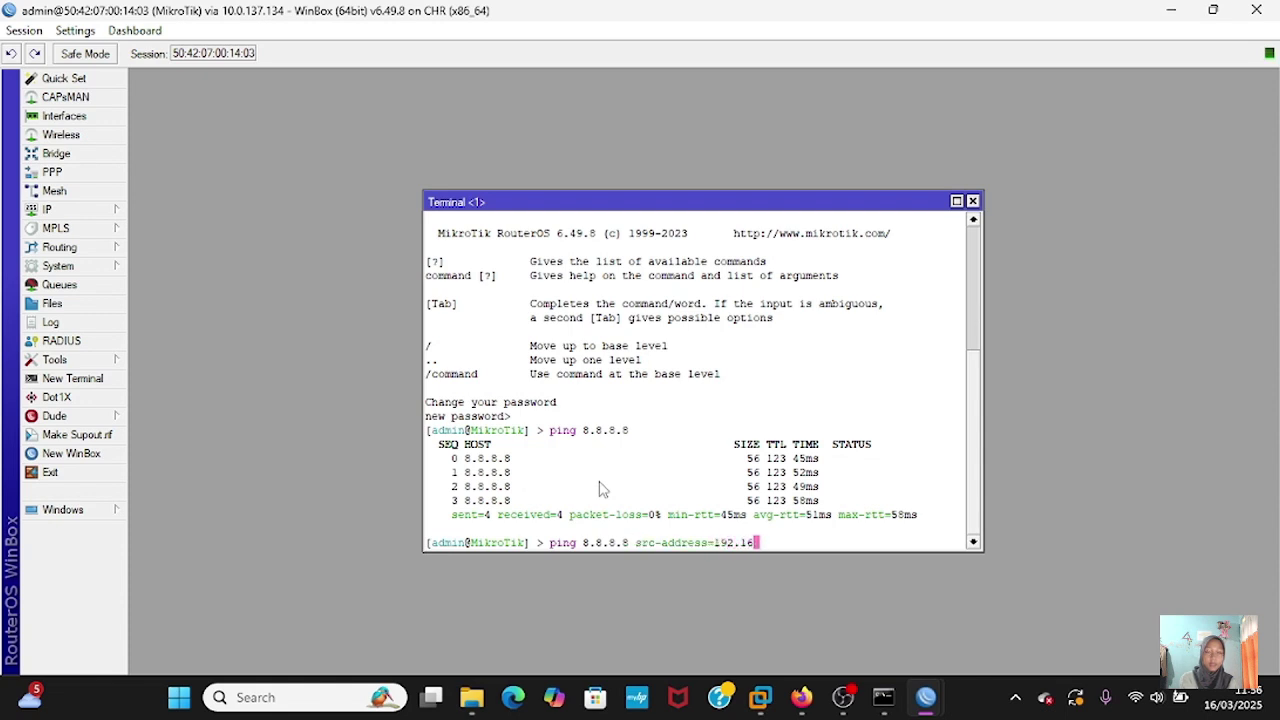
{"action": "type", "text": "8.5.1"}
{"action": "key", "text": "Return"}
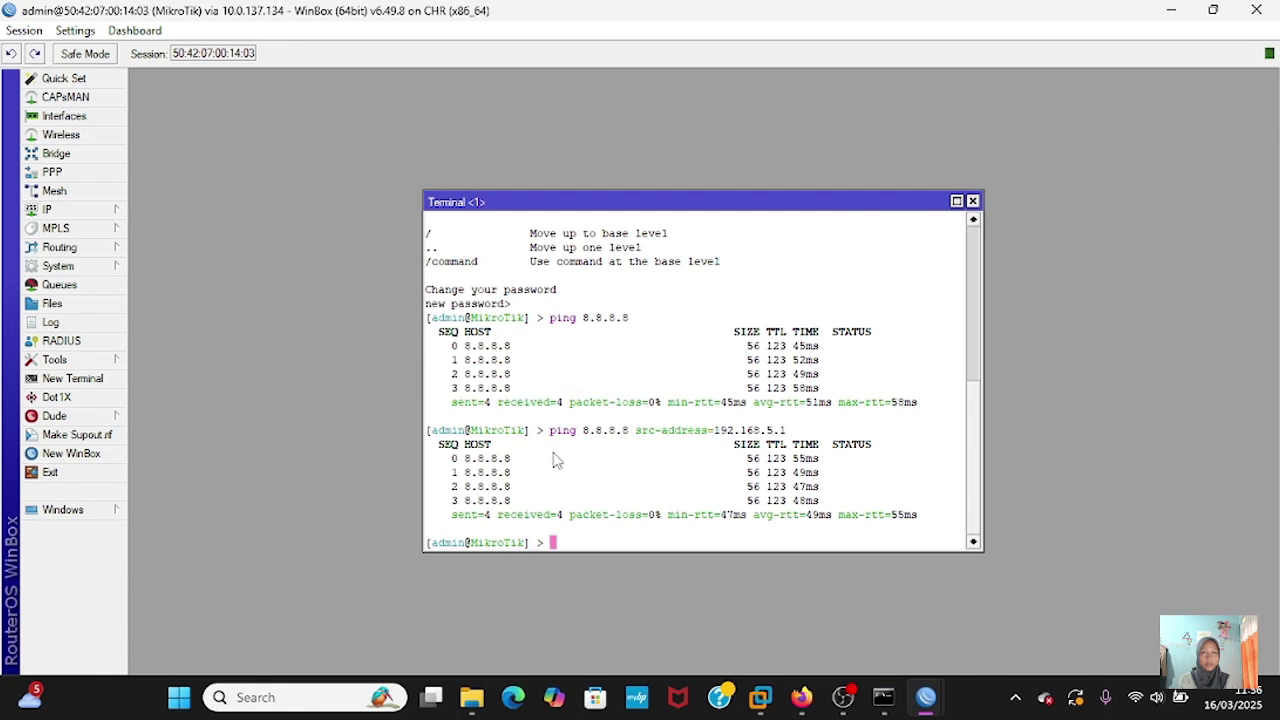
{"action": "type", "text": "pin"}
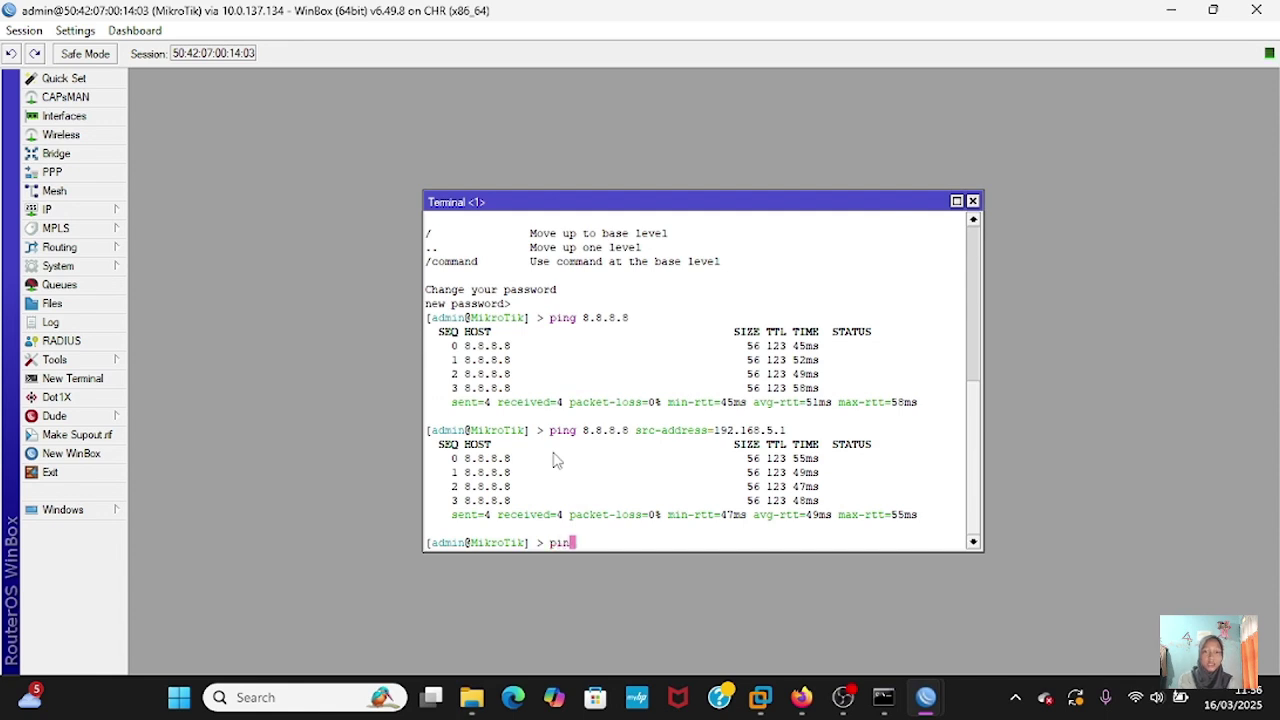
{"action": "type", "text": "g google.com"}
- After google.com fails to resolve, set the router's DNS server to 8.8.8.8 with 'ip dns set'
{"action": "key", "text": "Return"}
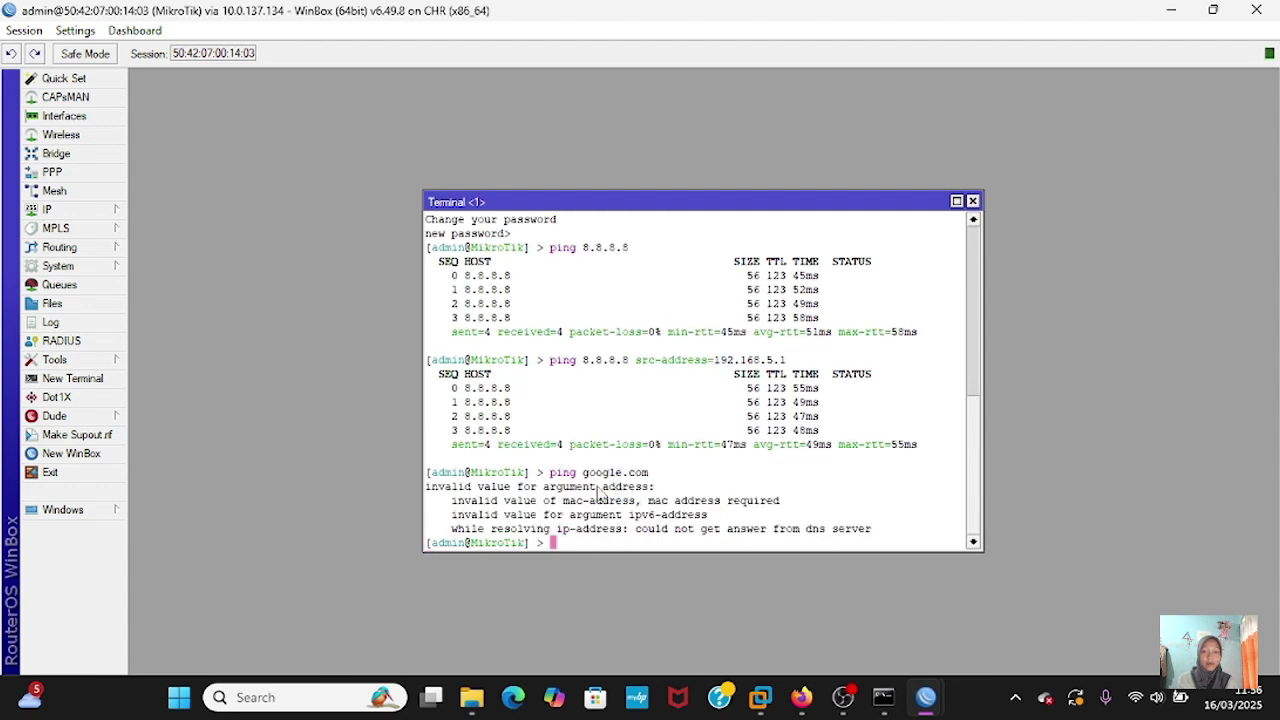
{"action": "type", "text": "ip ds"}
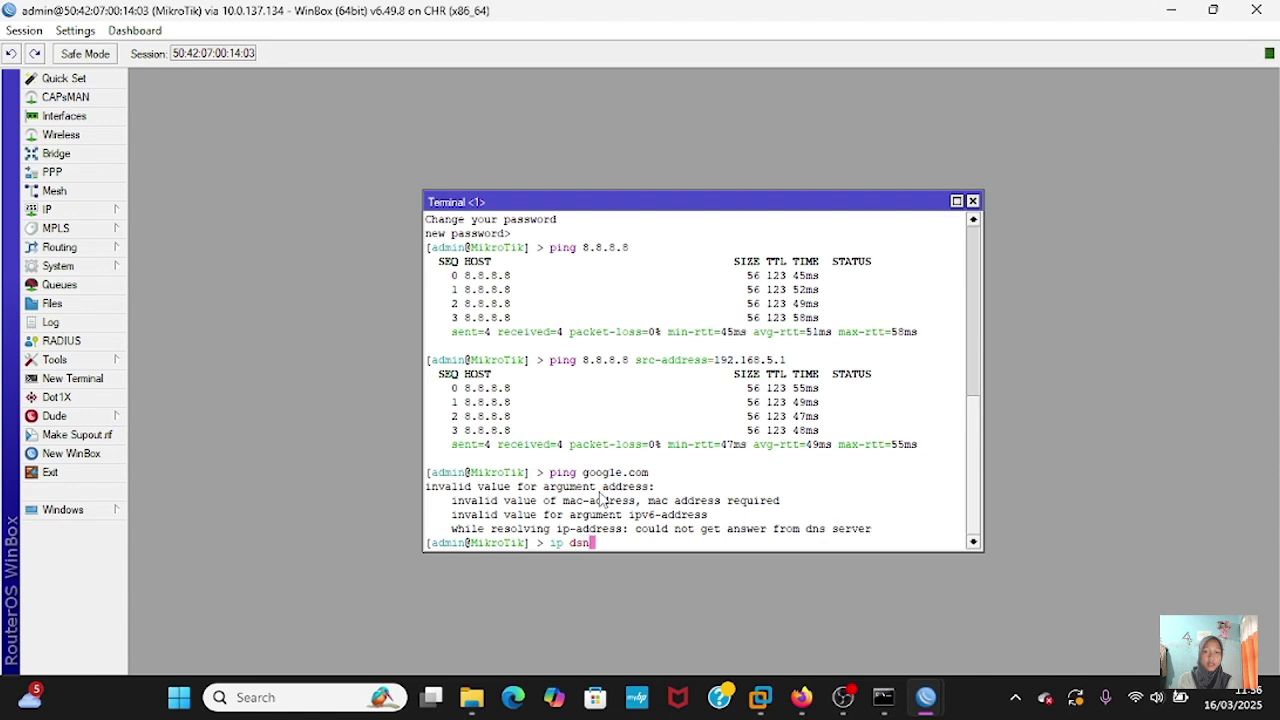
{"action": "key", "text": "BackSpace"}
{"action": "type", "text": "ns-"}
{"action": "key", "text": "BackSpace"}
{"action": "type", "text": "setv"}
{"action": "key", "text": "BackSpace"}
{"action": "type", "text": "se"}
{"action": "key", "text": "BackSpace"}
{"action": "type", "text": "ervers"}
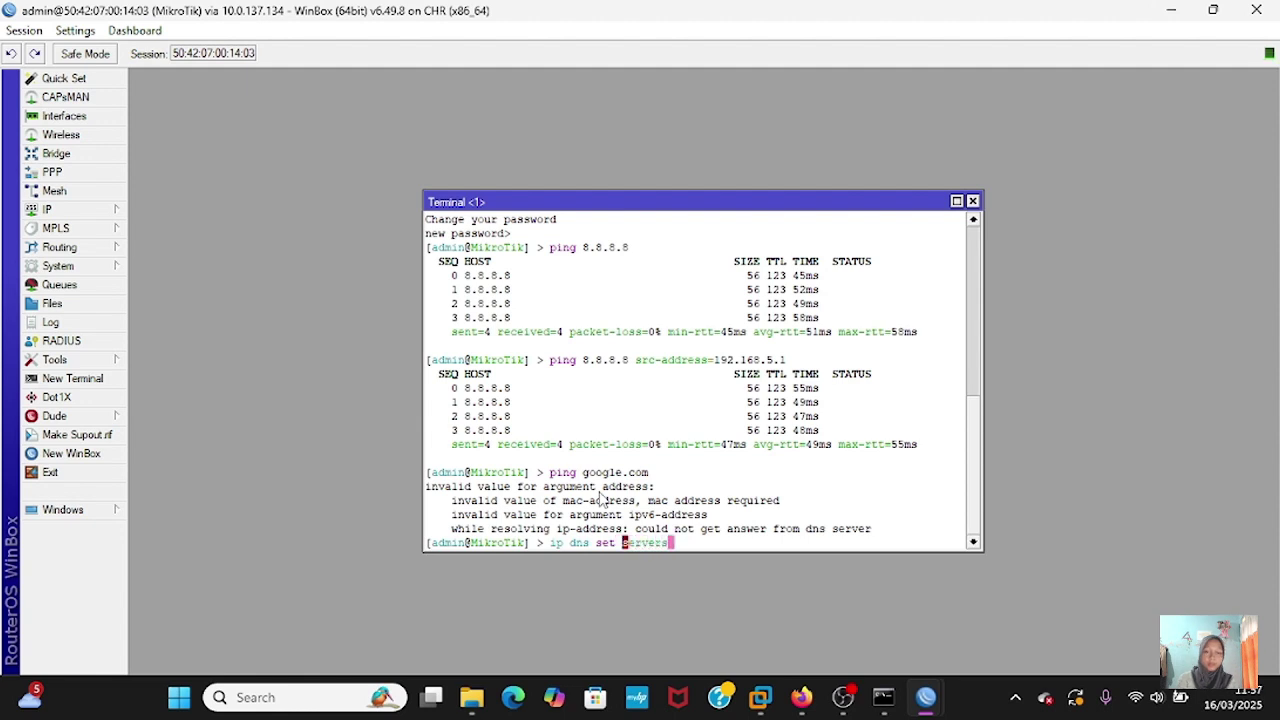
{"action": "type", "text": "="}
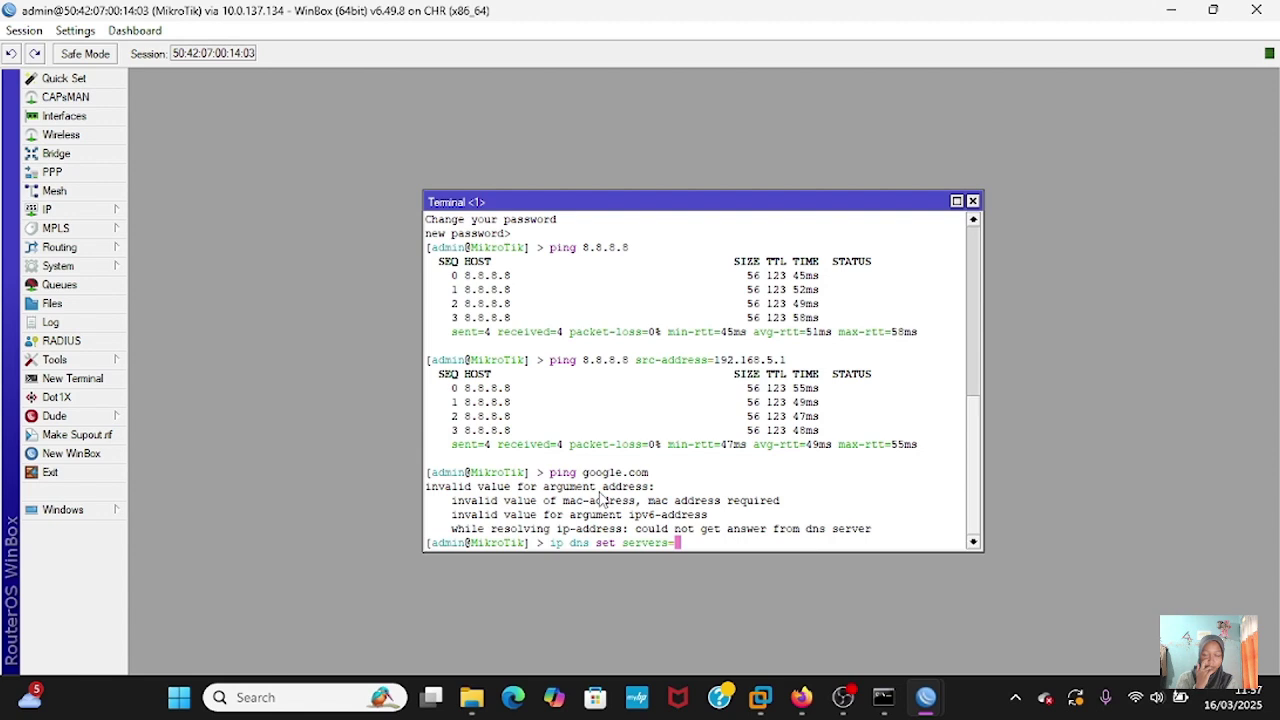
{"action": "type", "text": "8."}
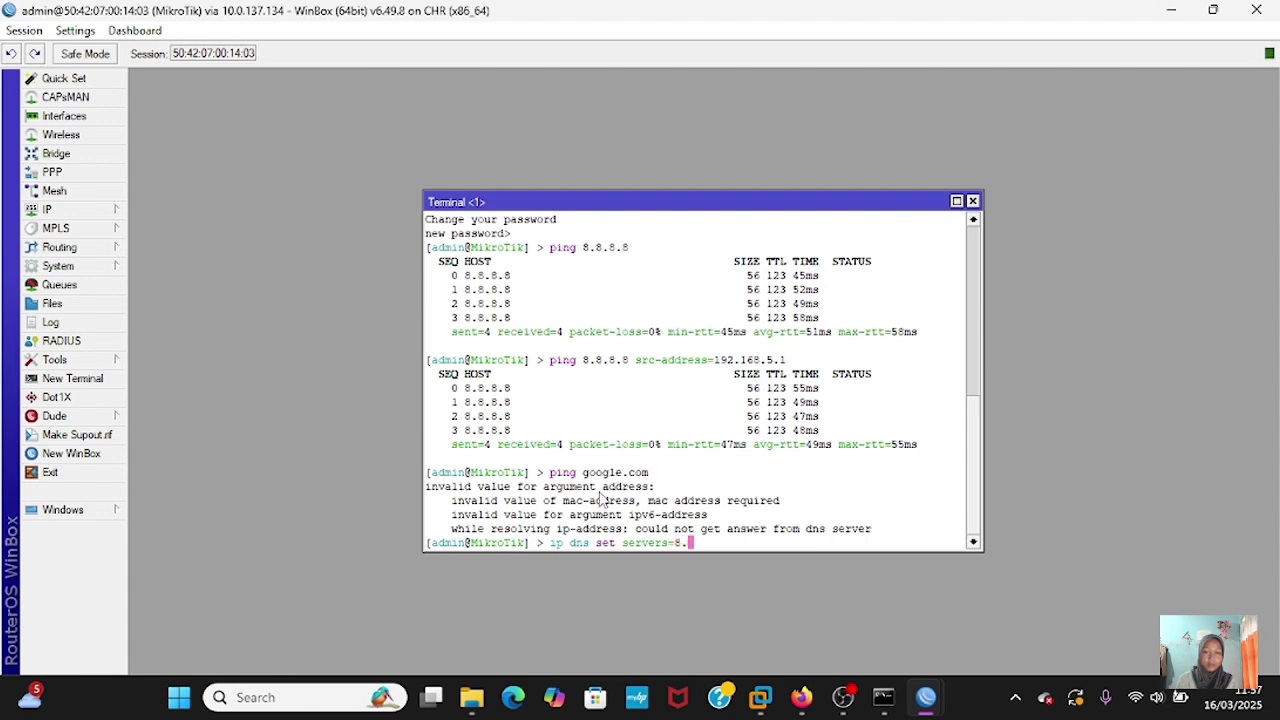
{"action": "type", "text": "8.8.8.8"}
{"action": "key", "text": "Return"}
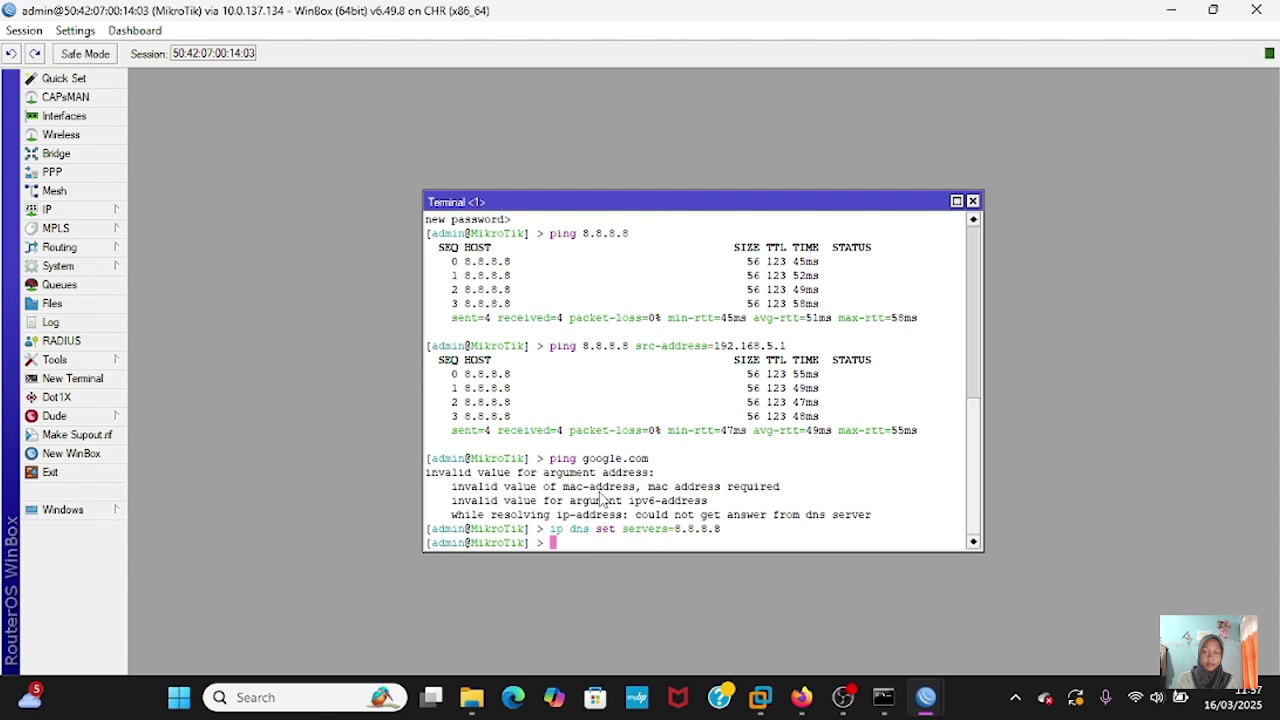
- Re-run the google.com ping, now resolving to 172.217.194.101 with 0% loss
{"action": "key", "text": "Up"}
{"action": "key", "text": "Up"}
{"action": "key", "text": "Return"}
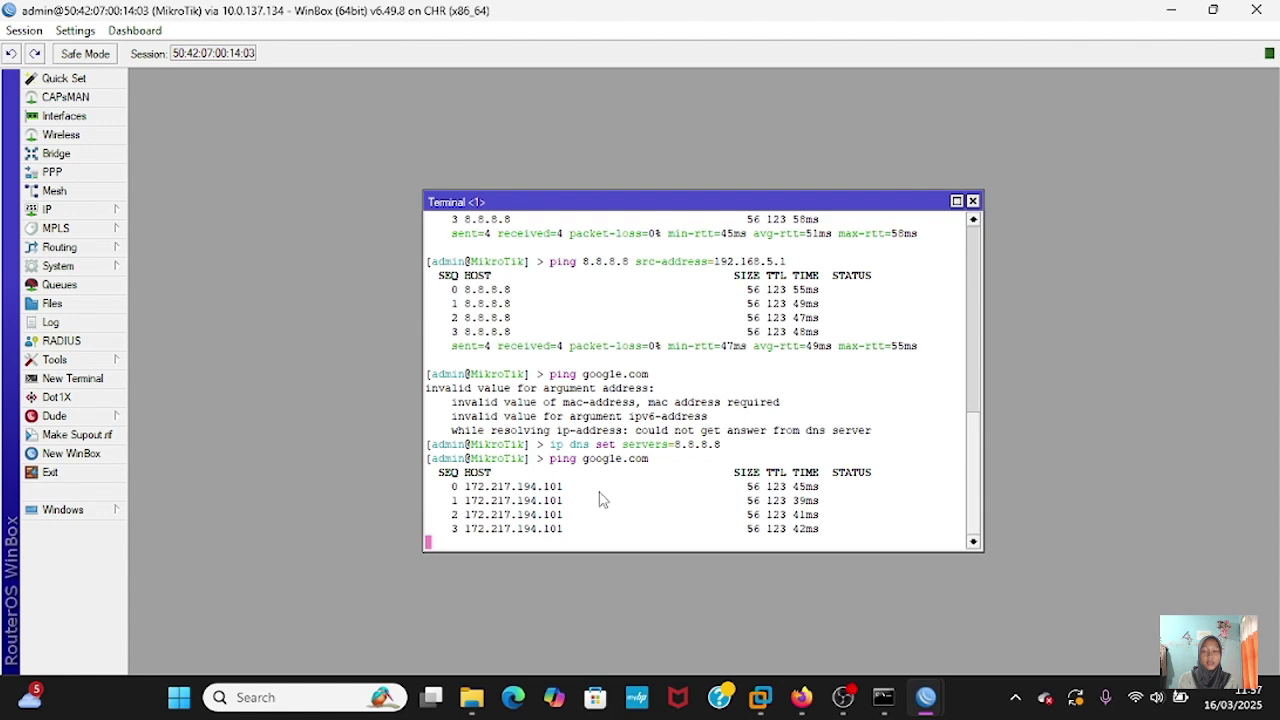
{"action": "key", "text": "ctrl+c"}
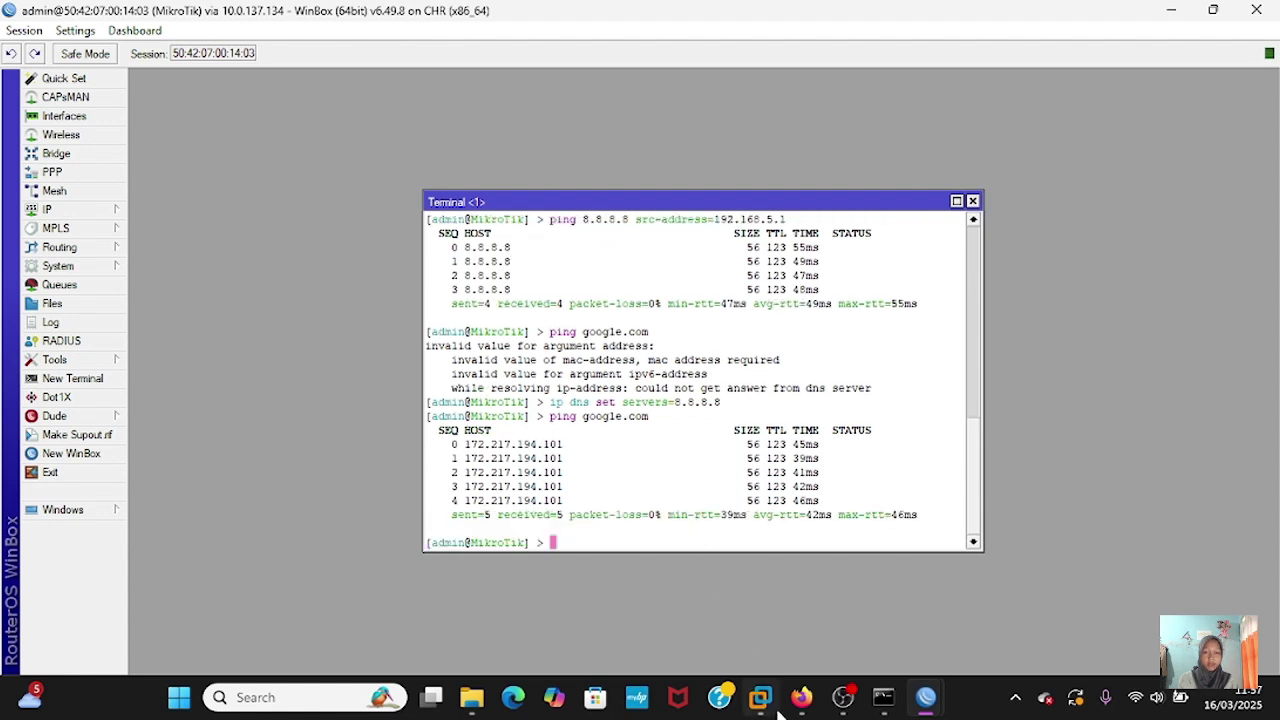
- In the PNETLab router 1 console, ping 8.8.8.8 and stop after a reply
{"action": "left_click", "coordinate": [820, 600]}
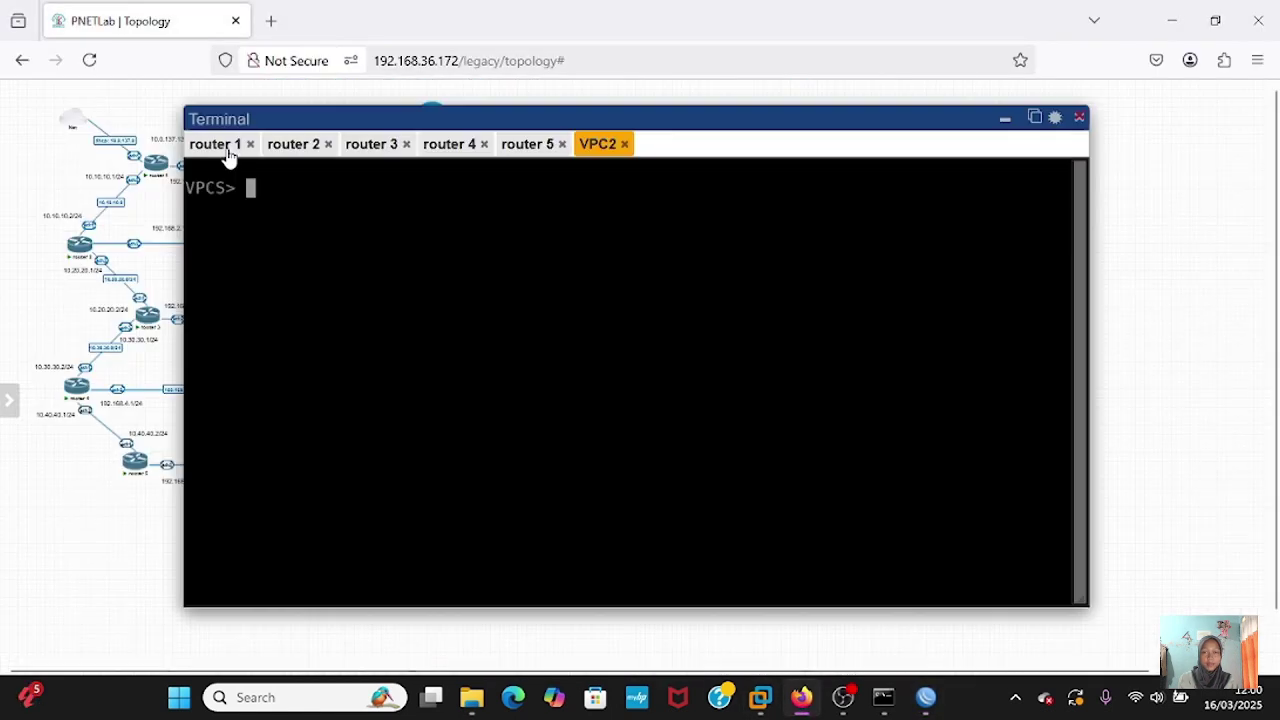
{"action": "left_click", "coordinate": [229, 150]}
{"action": "key", "text": "Return"}
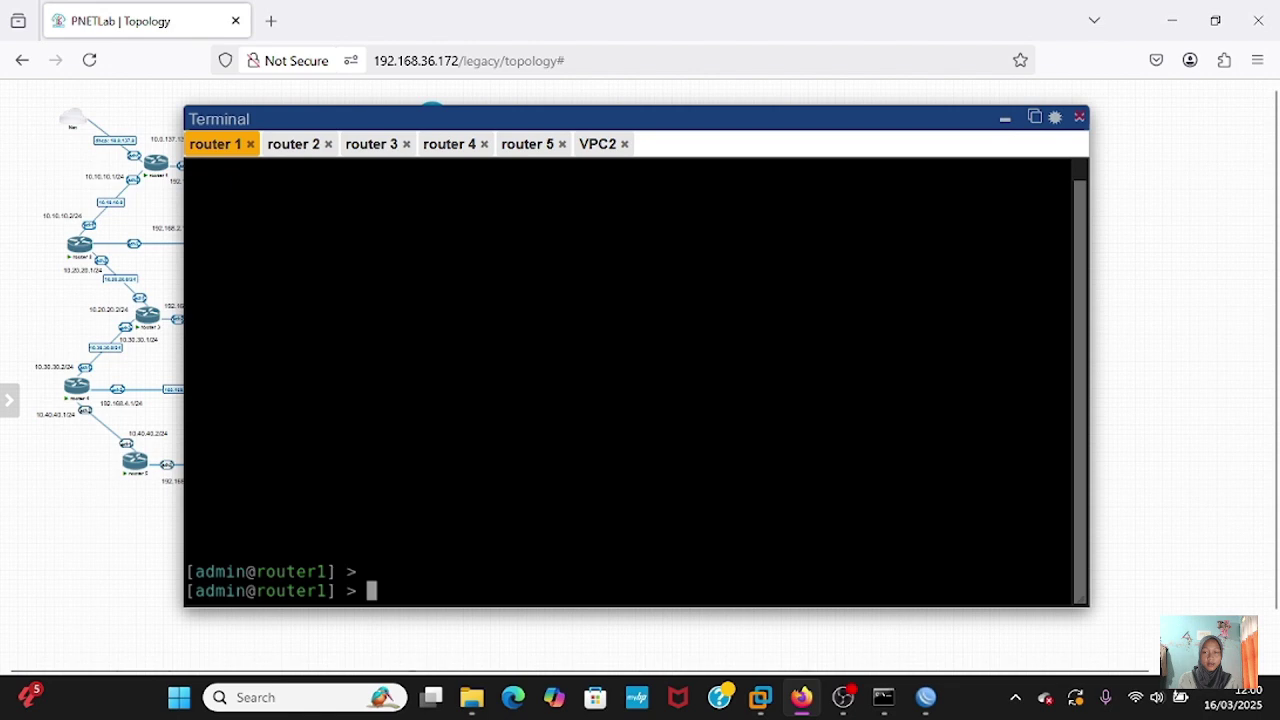
{"action": "type", "text": "ping 8,8"}
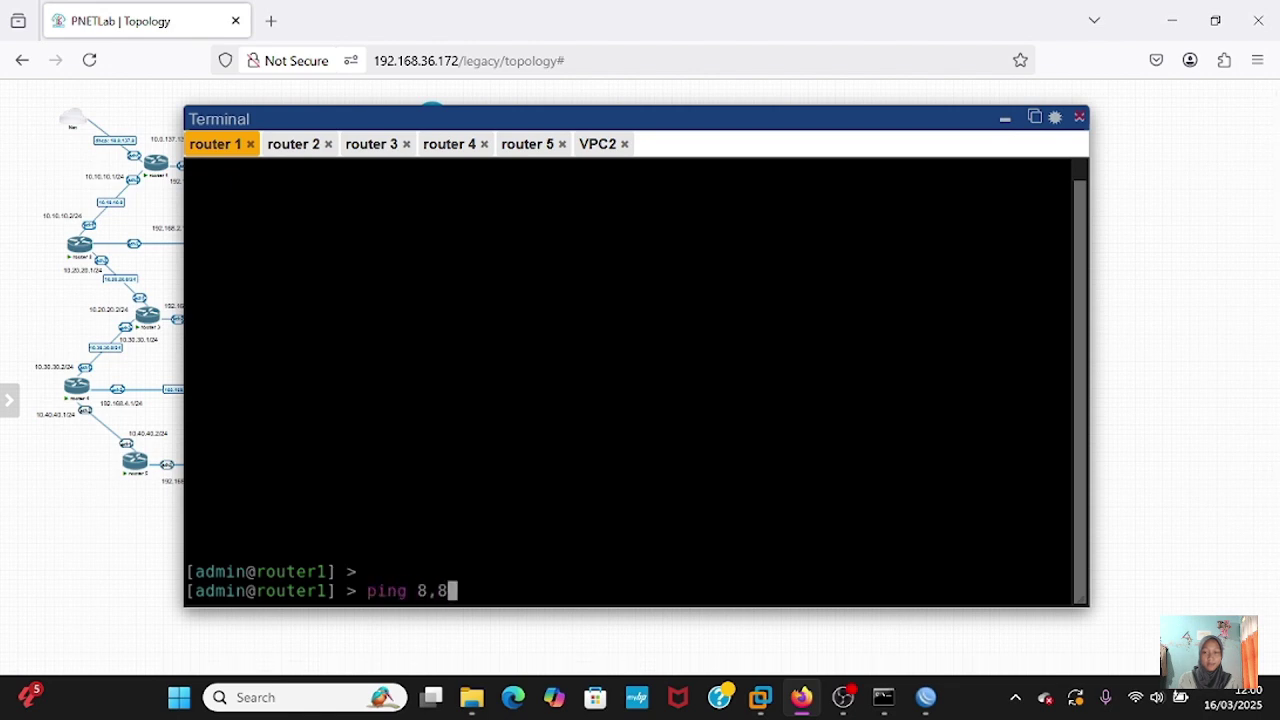
{"action": "key", "text": "BackSpace"}
{"action": "key", "text": "BackSpace"}
{"action": "type", "text": ".8.8.8"}
{"action": "key", "text": "Return"}
{"action": "key", "text": "ctrl+c"}
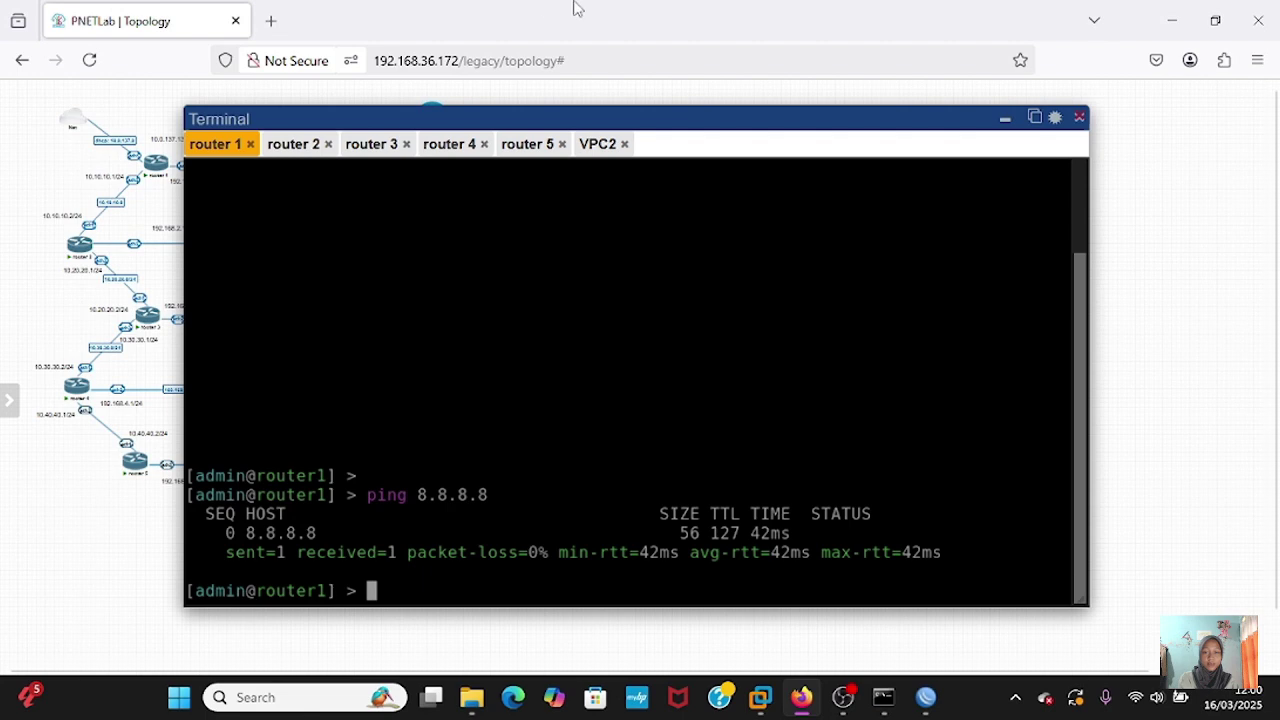
- Give VPC2 address 192.168.2.2/24 with gateway 192.168.2.1 and confirm it with show ip
{"action": "left_click", "coordinate": [600, 144]}
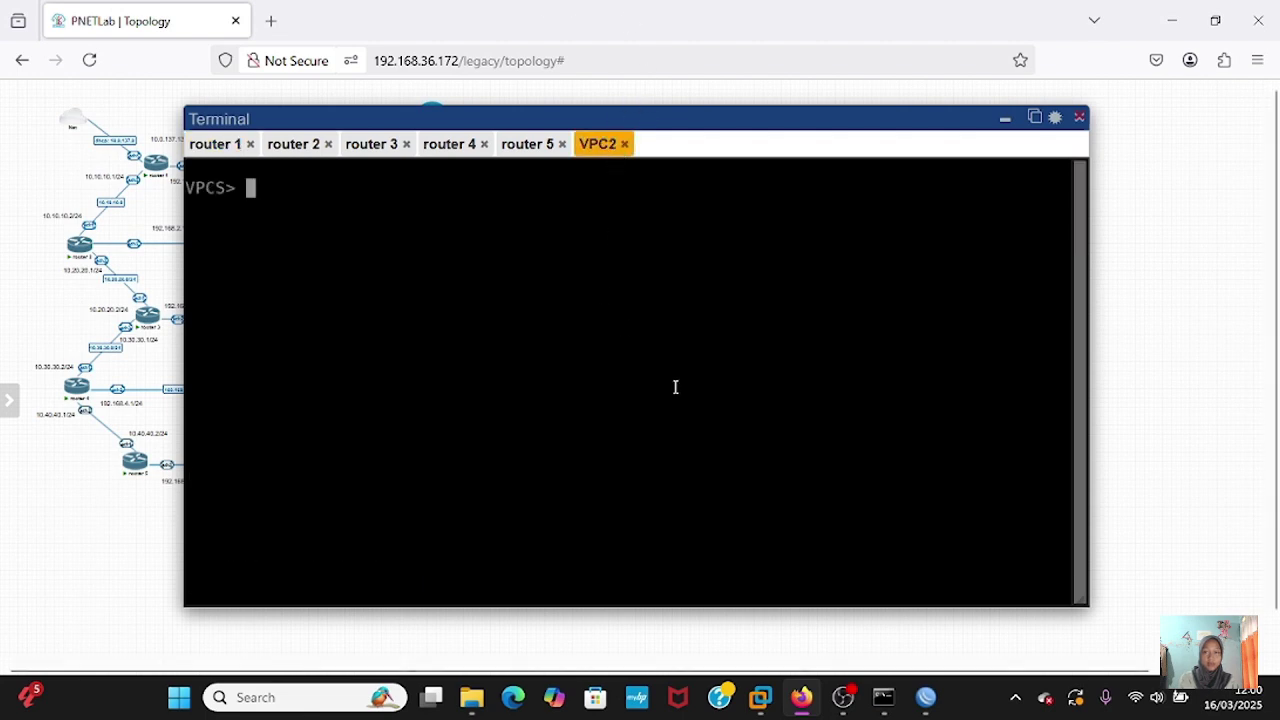
{"action": "type", "text": "show ip"}
{"action": "key", "text": "Return"}
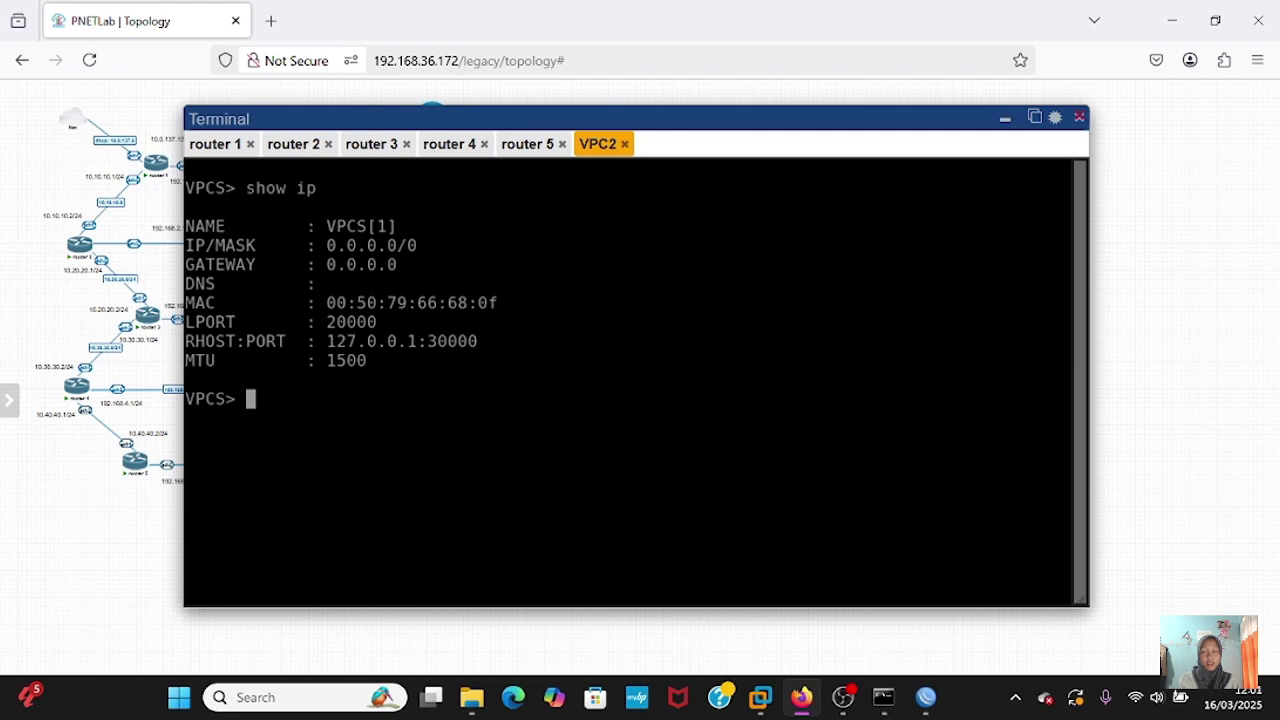
{"action": "type", "text": "ip 192.1"}
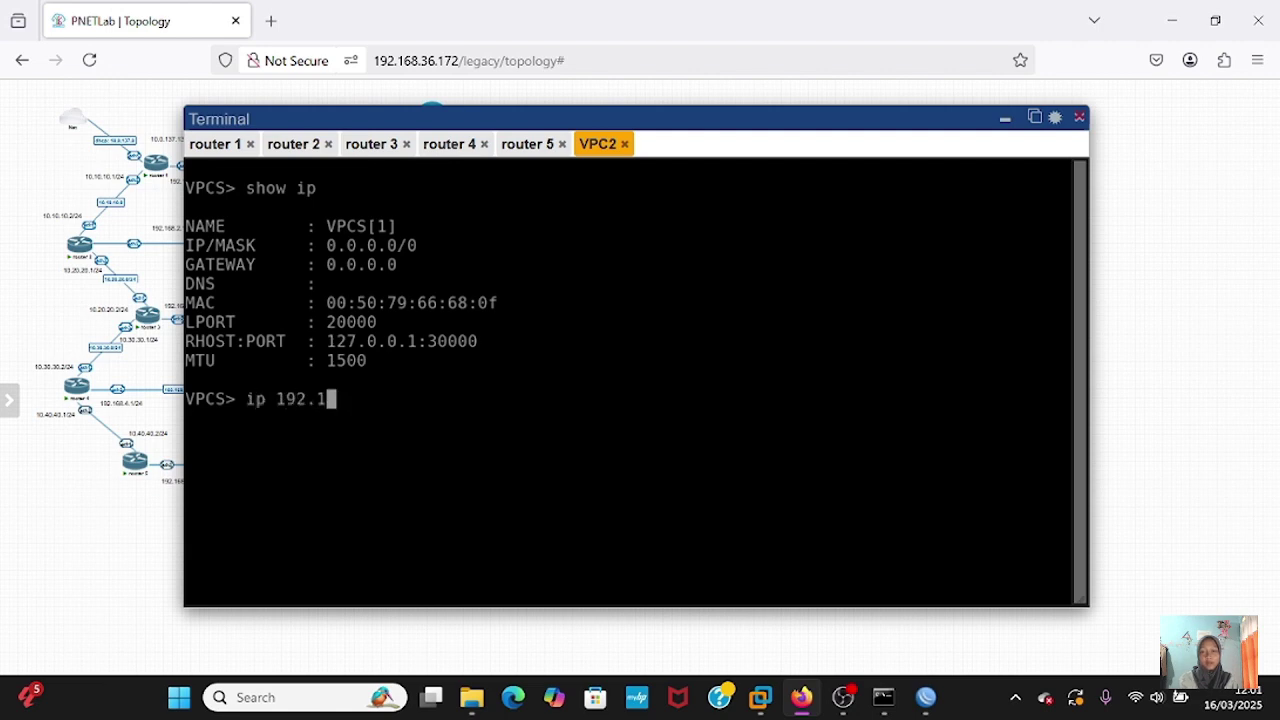
{"action": "type", "text": "68.5."}
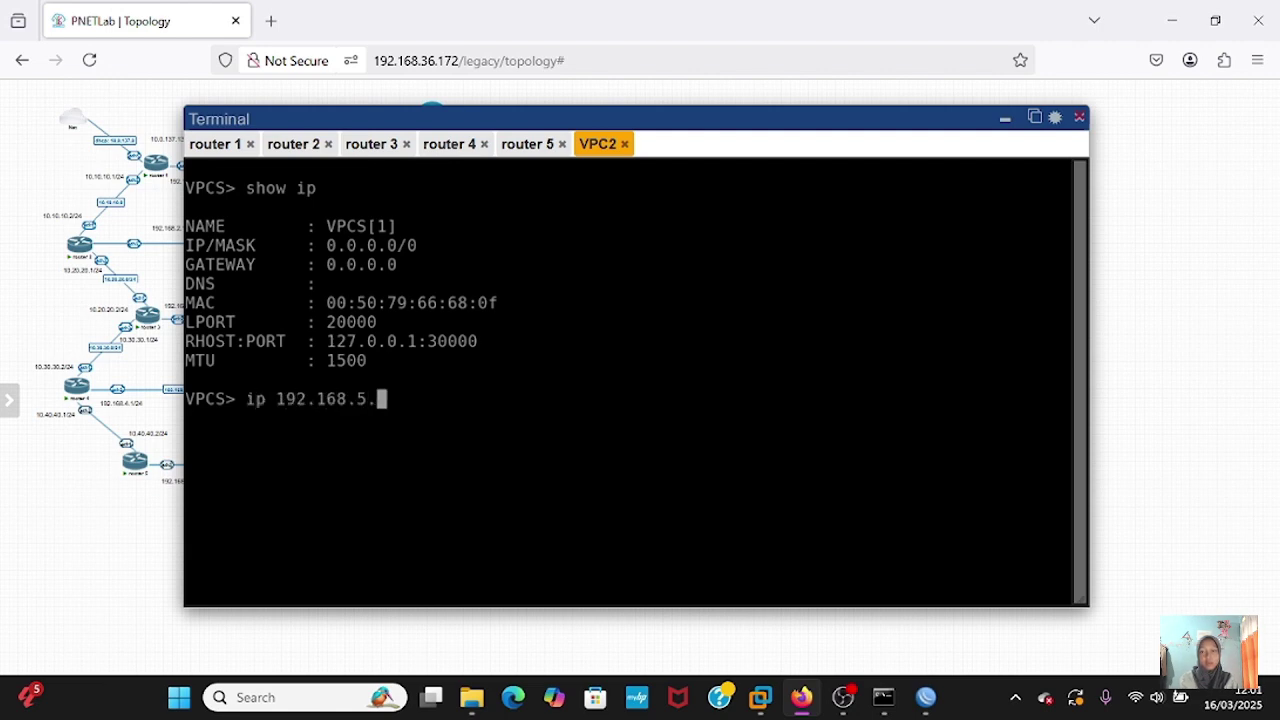
{"action": "key", "text": "BackSpace"}
{"action": "key", "text": "BackSpace"}
{"action": "type", "text": "2.2/24 192.168.2."}
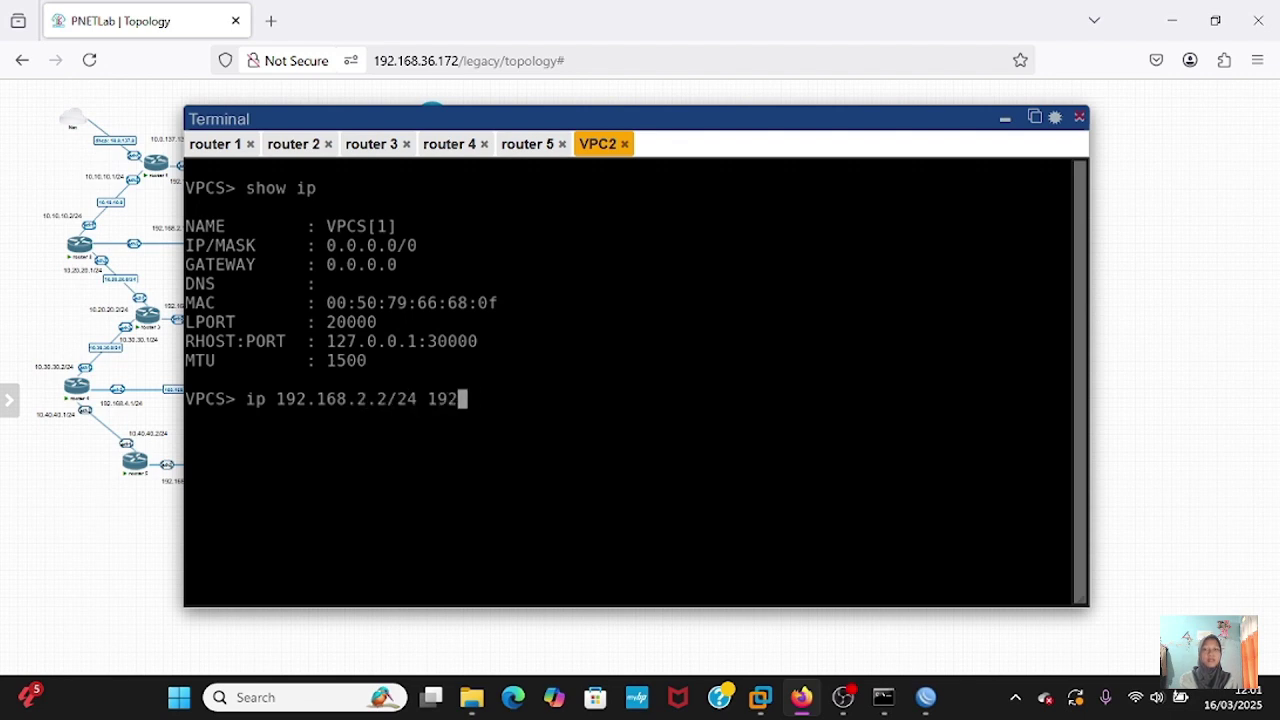
{"action": "type", "text": "1/24"}
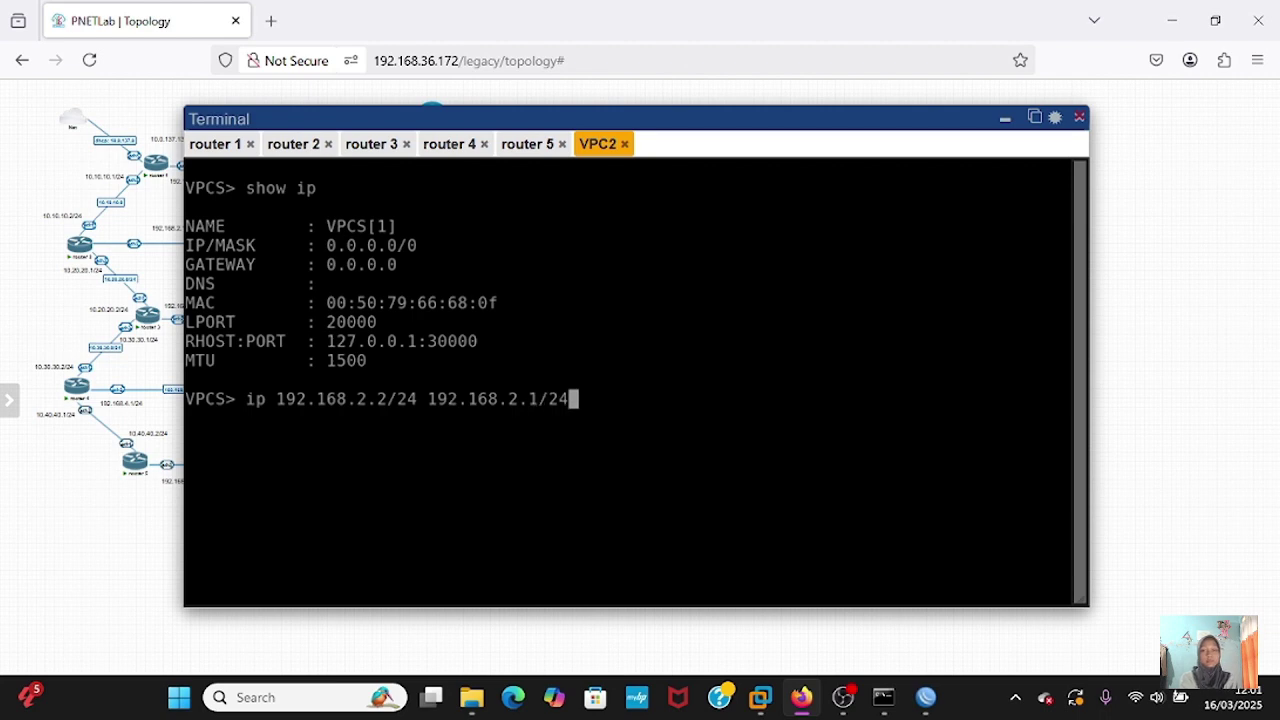
{"action": "key", "text": "Return"}
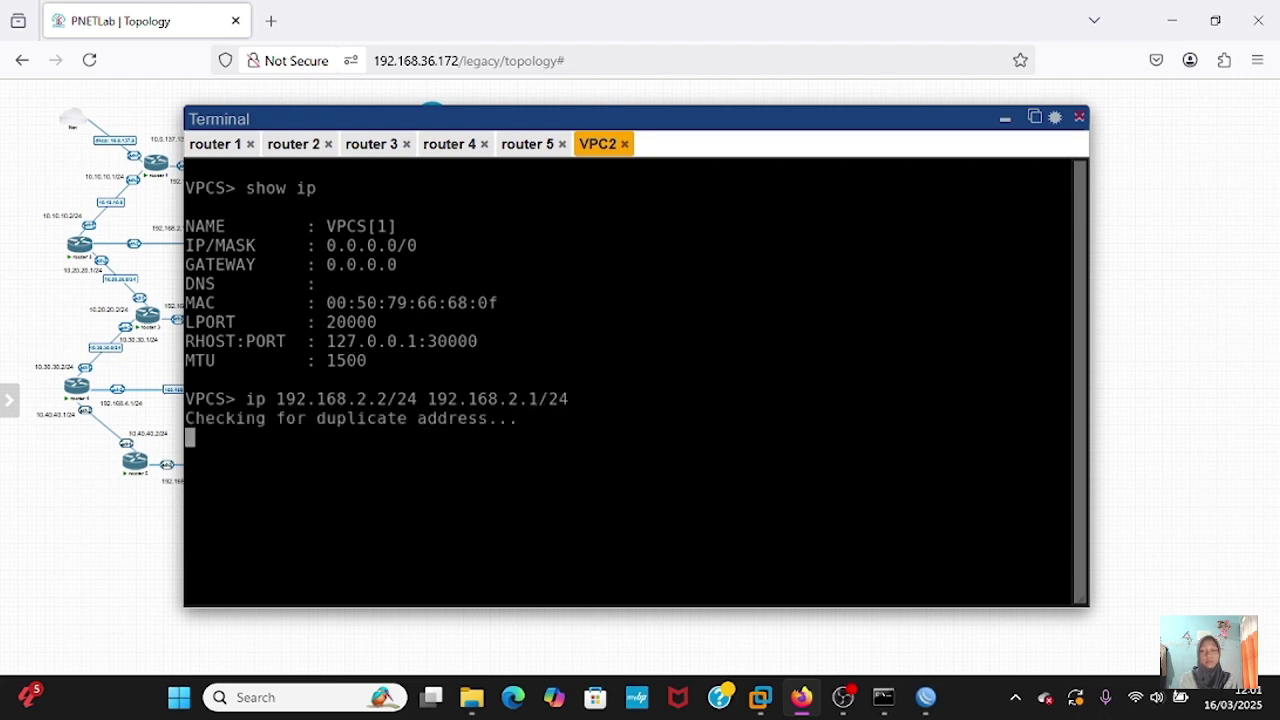
{"action": "key", "text": "Up"}
{"action": "key", "text": "Up"}
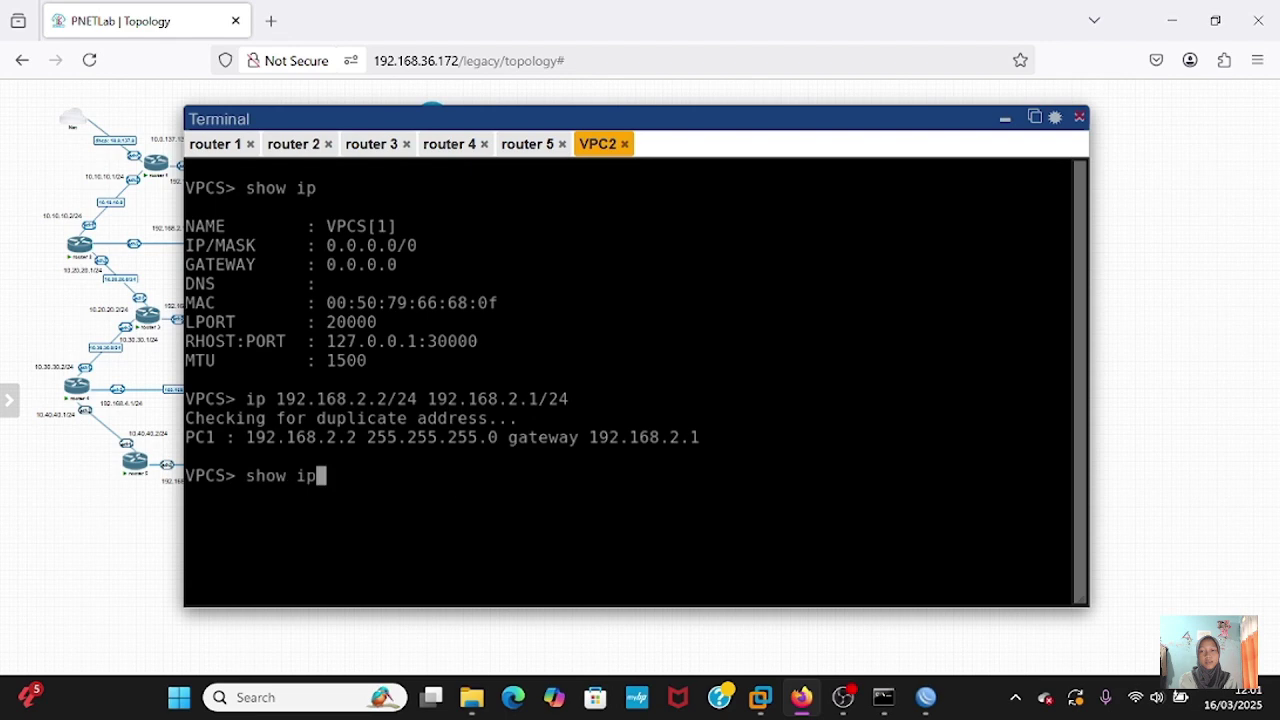
{"action": "key", "text": "Return"}
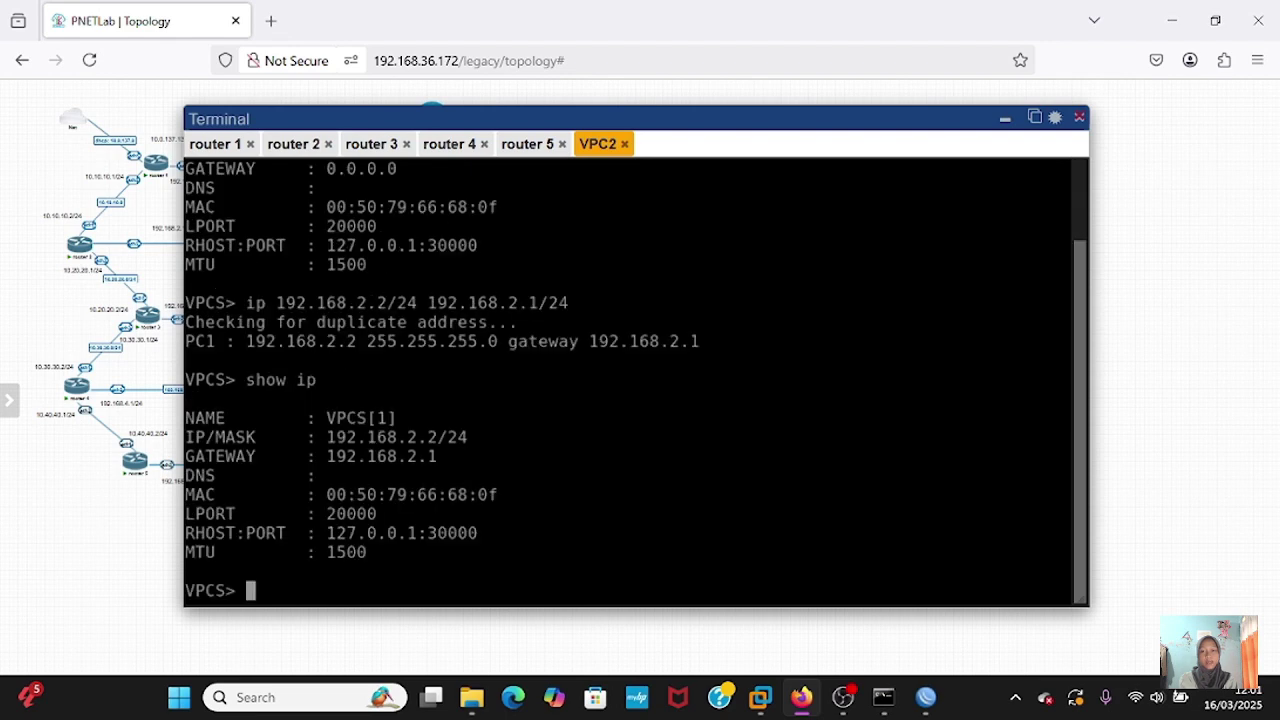
{"action": "type", "text": "pin"}
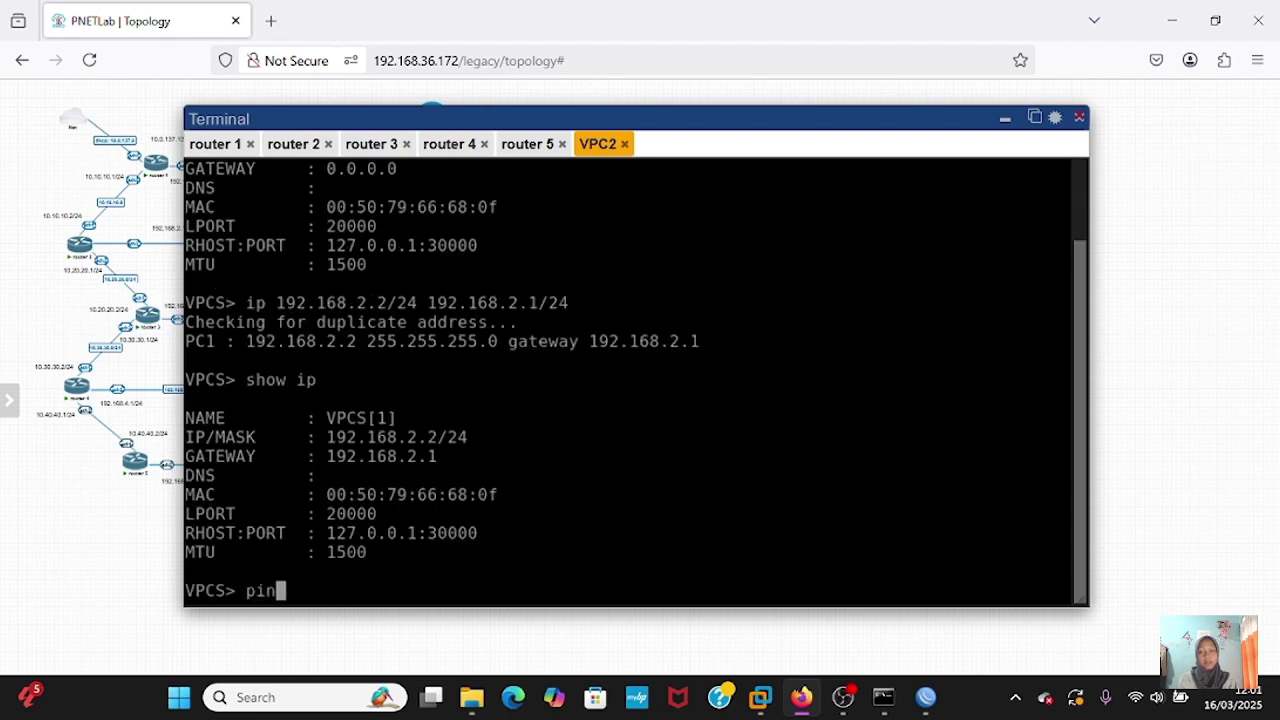
{"action": "type", "text": "g 8.8.8.8.8"}
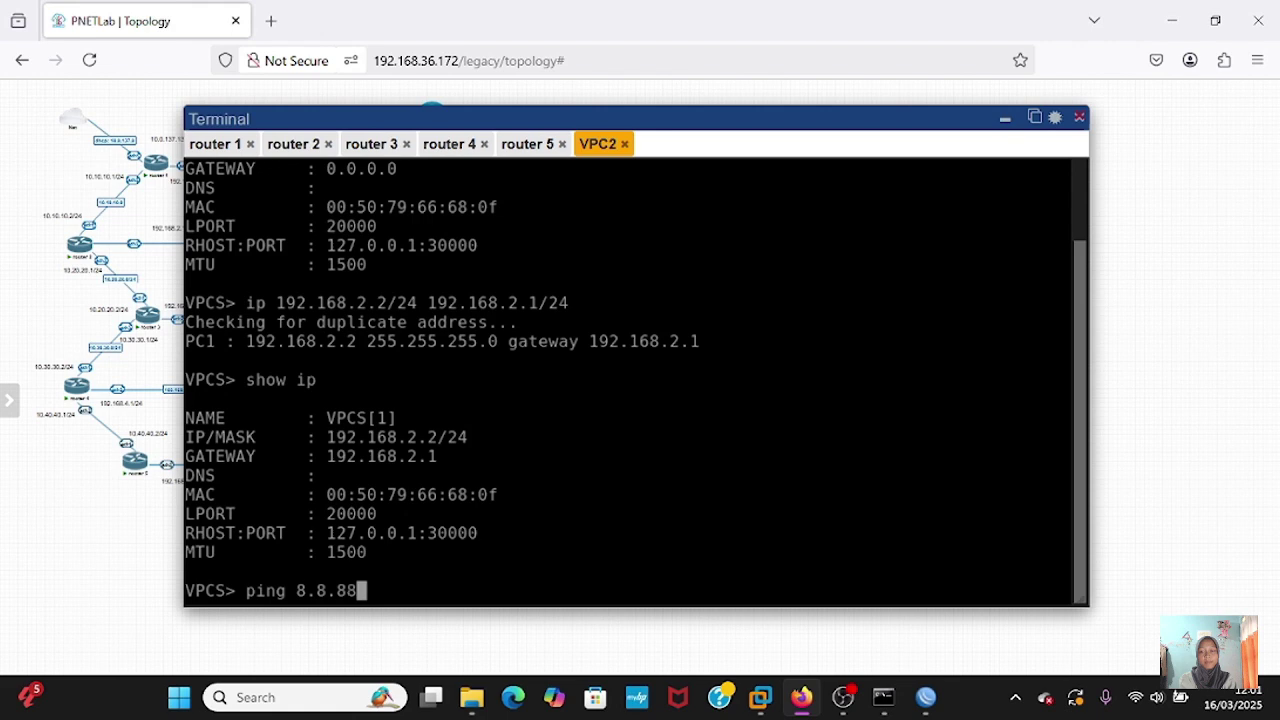
{"action": "type", "text": "8"}
- Ping 8.8.8.8 from VPC2, then set its DNS server to 8.8.8.8
{"action": "key", "text": "Return"}
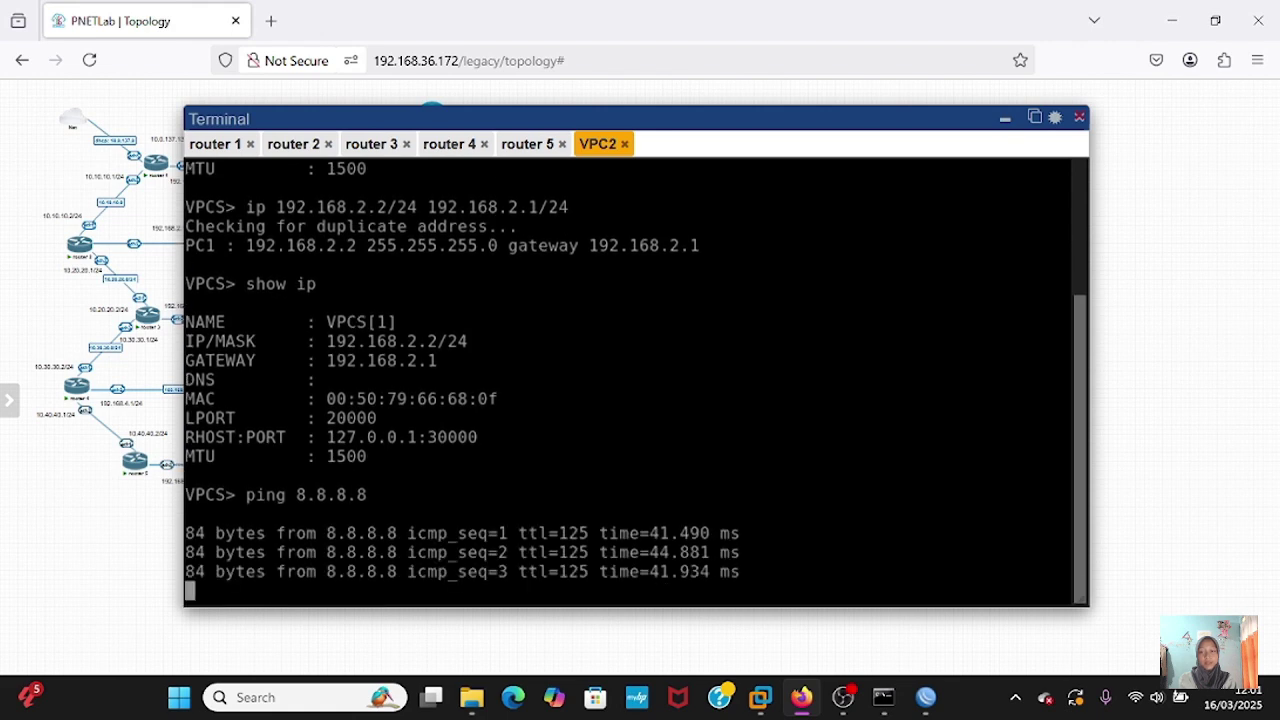
{"action": "key", "text": "ctrl+c"}
{"action": "type", "text": "ip dns"}
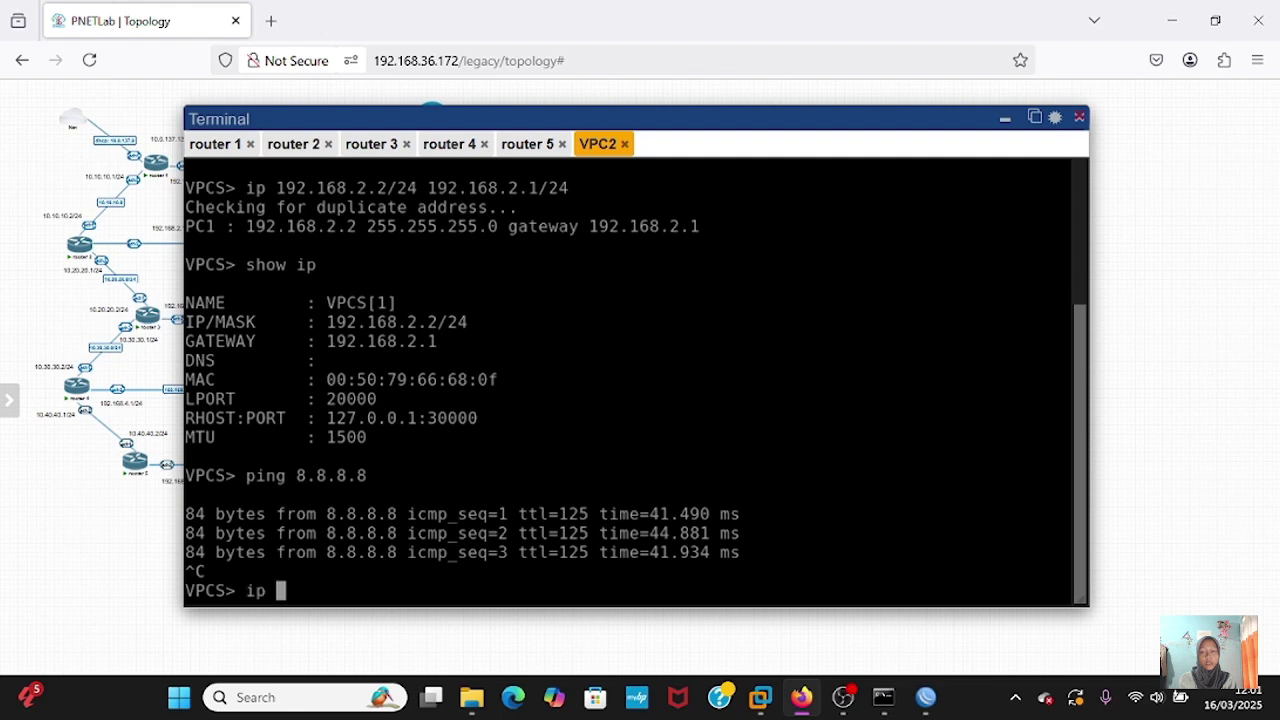
{"action": "key", "text": "Return"}
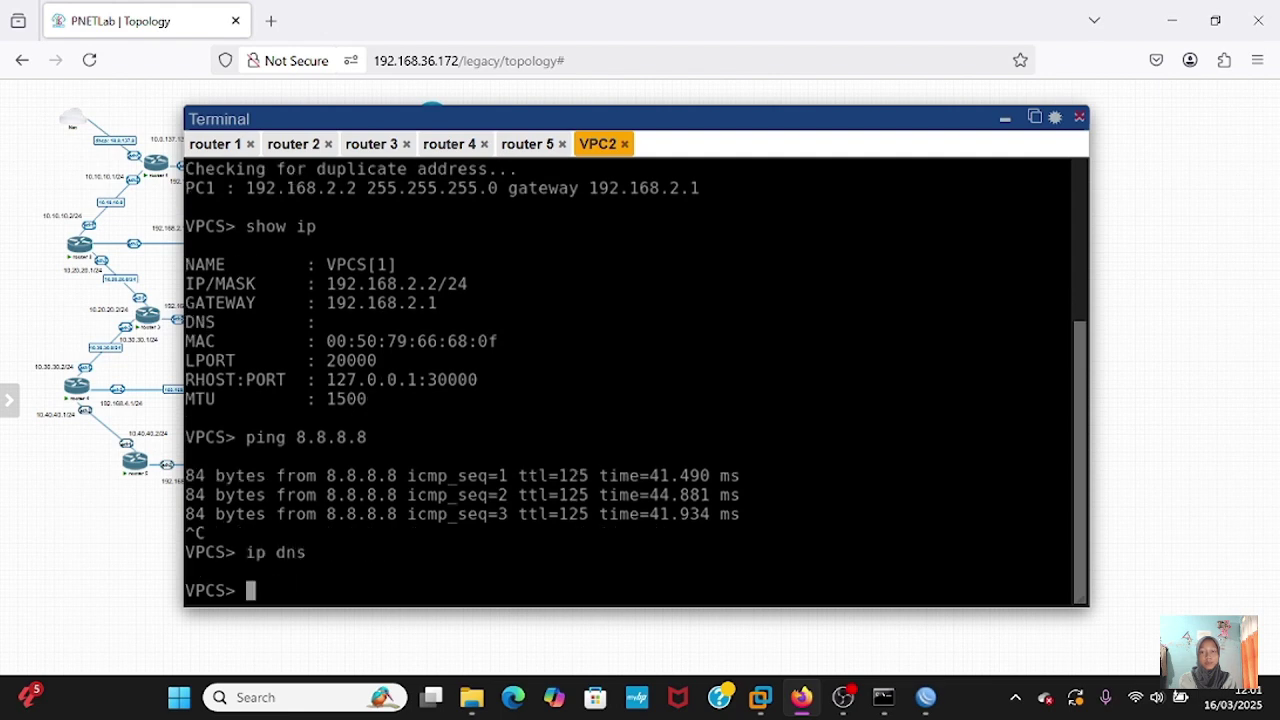
{"action": "type", "text": "ip dns 8.8."}
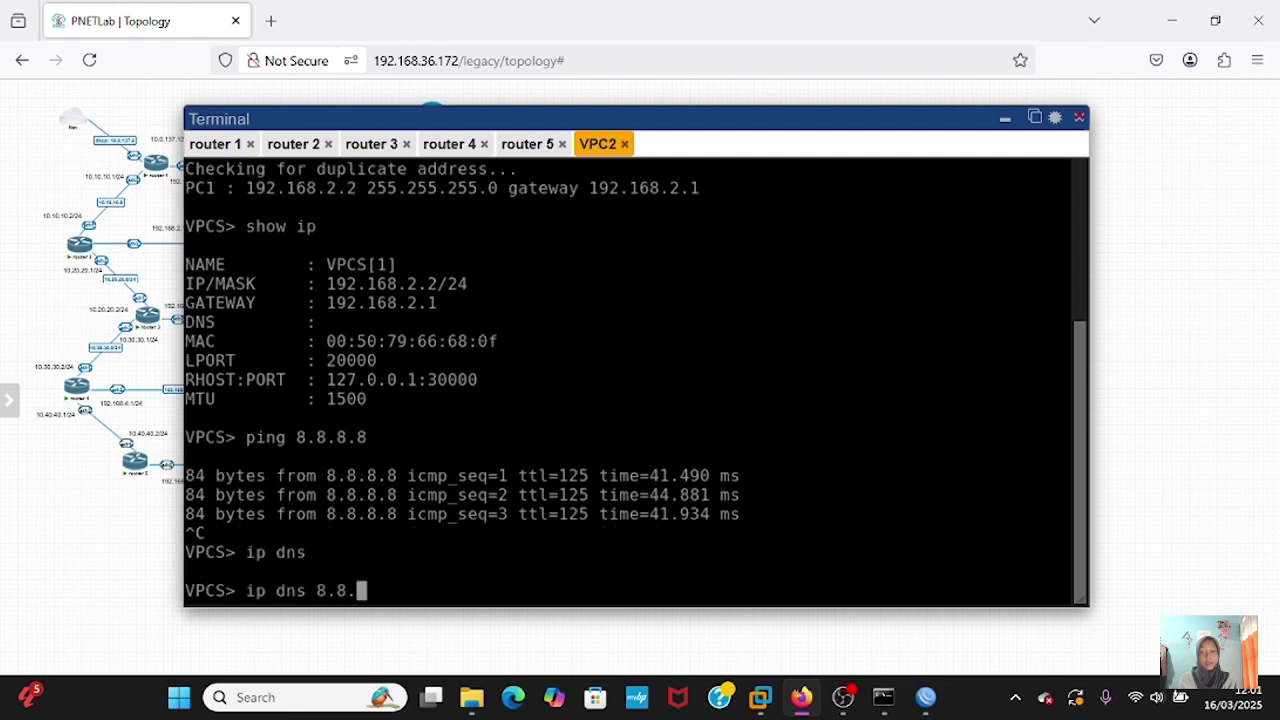
{"action": "type", "text": "8.8"}
{"action": "key", "text": "Return"}
- Ping google.com from VPC2, getting replies from 172.217.194.138
{"action": "key", "text": "Up"}
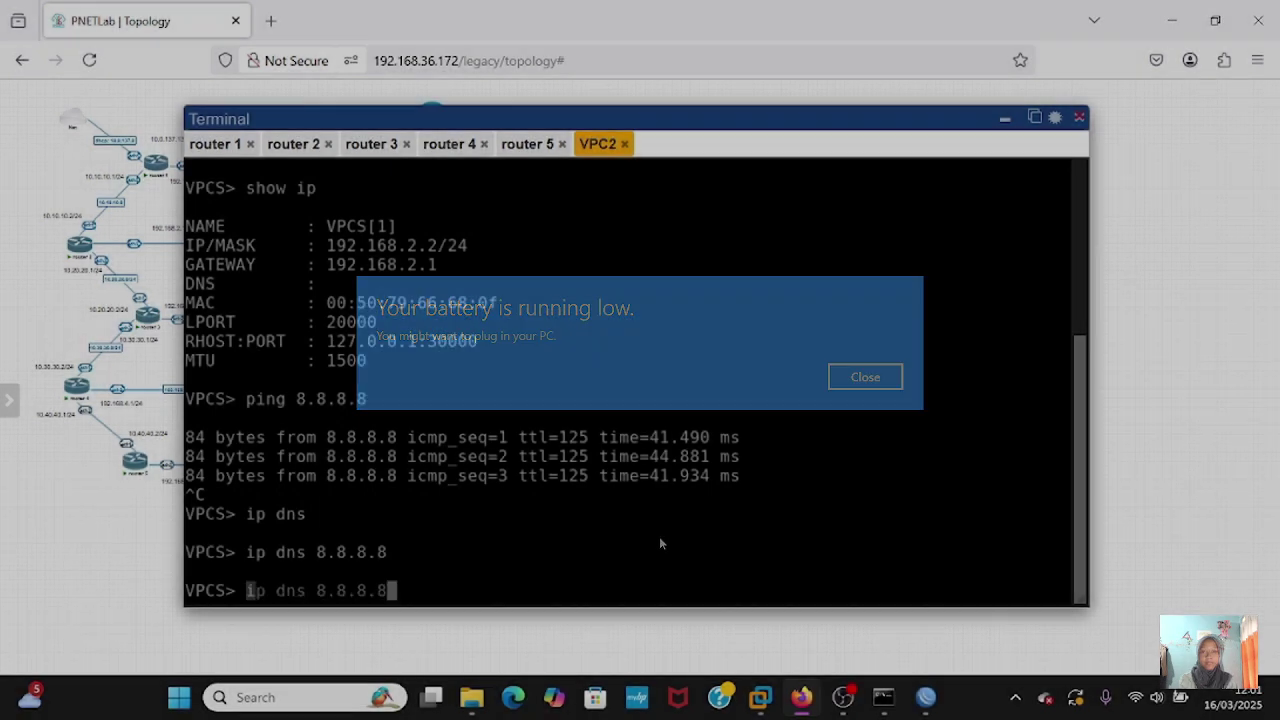
{"action": "key", "text": "BackSpace"}
{"action": "key", "text": "BackSpace"}
{"action": "key", "text": "BackSpace"}
{"action": "key", "text": "BackSpace"}
{"action": "key", "text": "BackSpace"}
{"action": "key", "text": "BackSpace"}
{"action": "key", "text": "BackSpace"}
{"action": "key", "text": "BackSpace"}
{"action": "key", "text": "BackSpace"}
{"action": "key", "text": "BackSpace"}
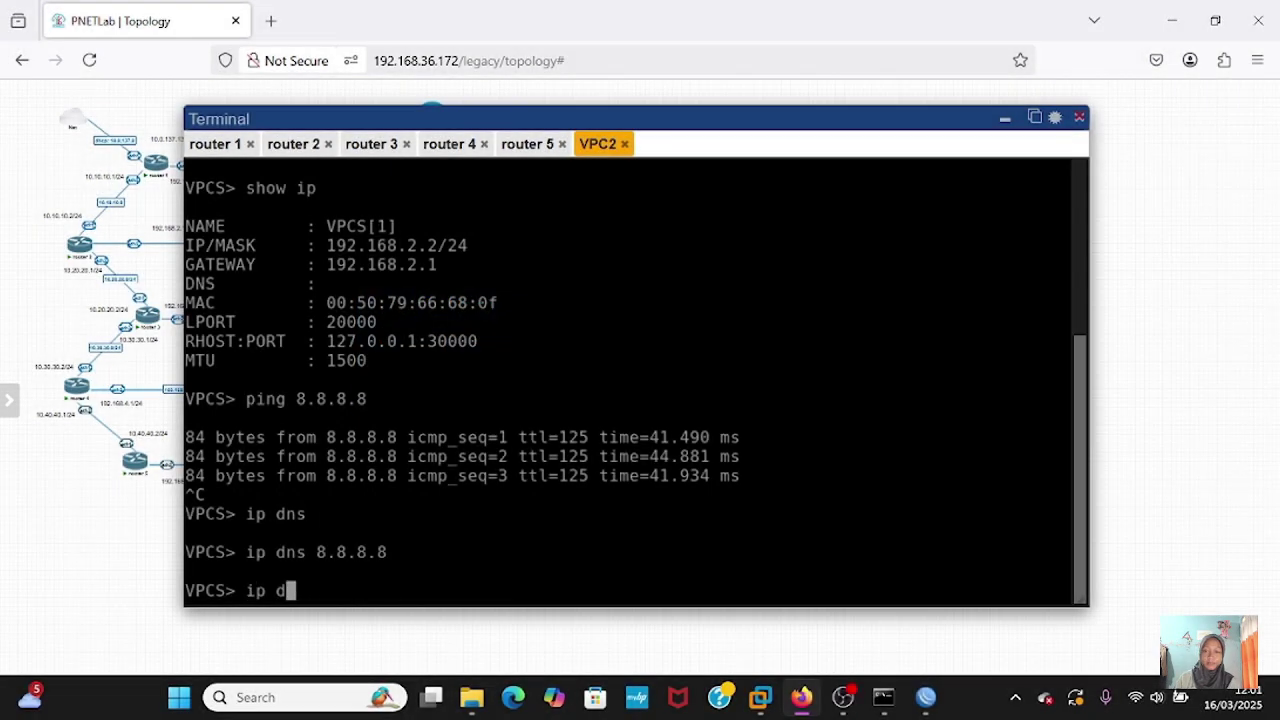
{"action": "key", "text": "BackSpace"}
{"action": "key", "text": "BackSpace"}
{"action": "key", "text": "BackSpace"}
{"action": "key", "text": "BackSpace"}
{"action": "type", "text": "pin"}
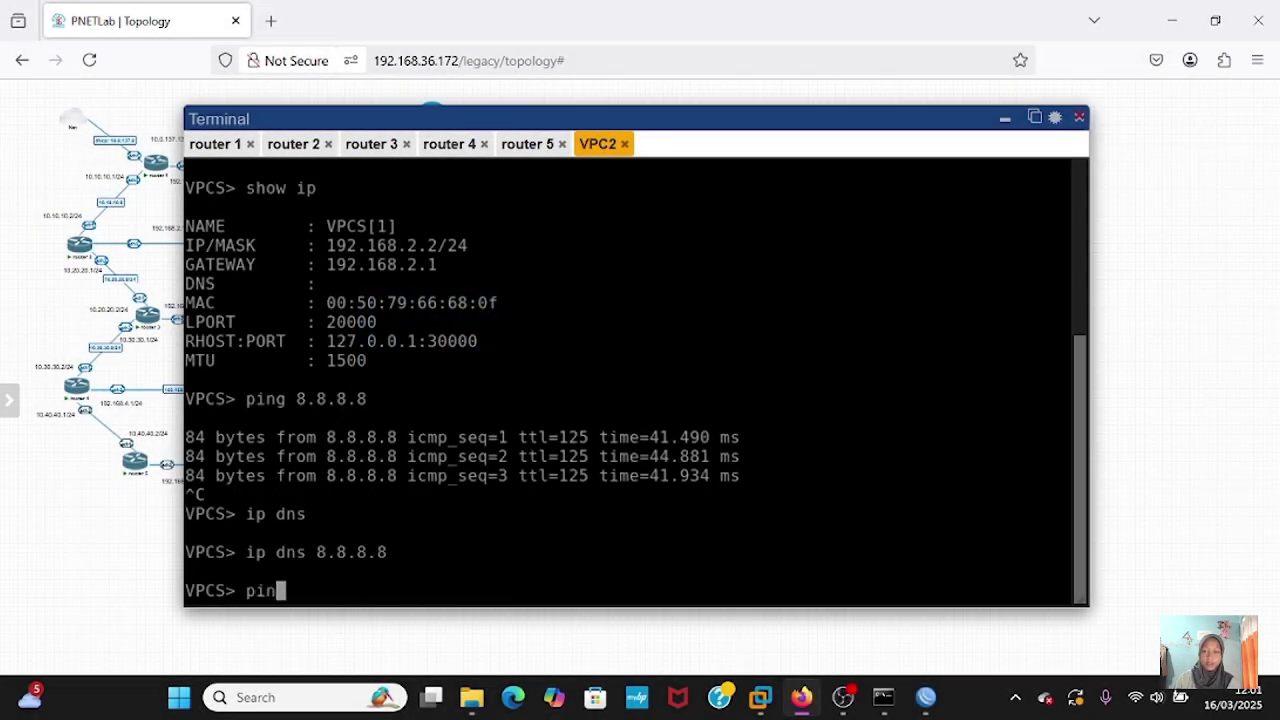
{"action": "type", "text": "g googlw"}
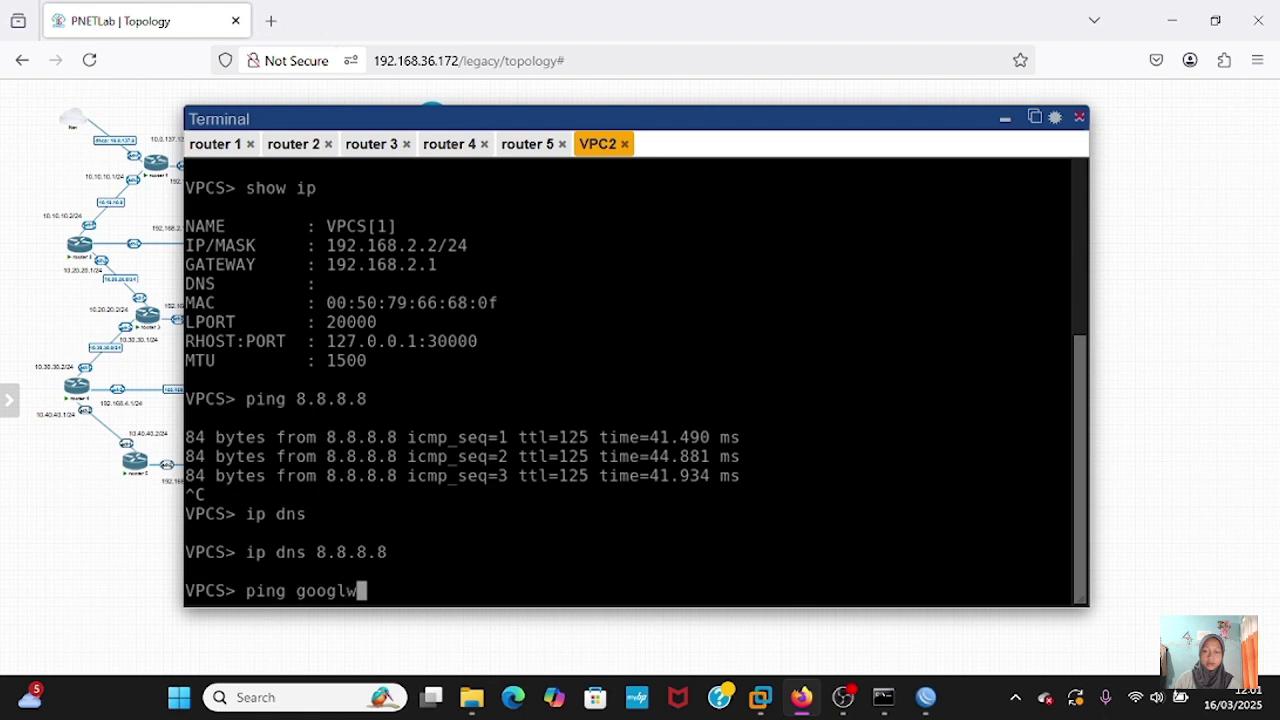
{"action": "key", "text": "BackSpace"}
{"action": "type", "text": "e.com"}
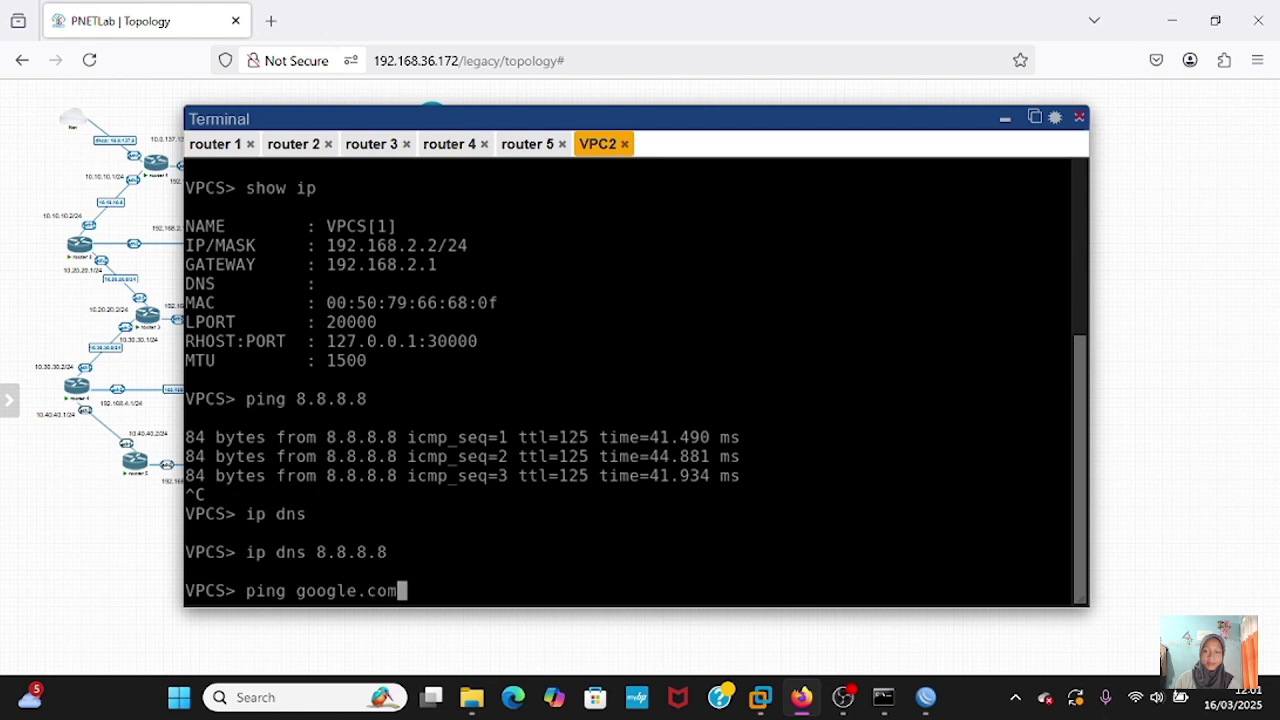
{"action": "key", "text": "Return"}
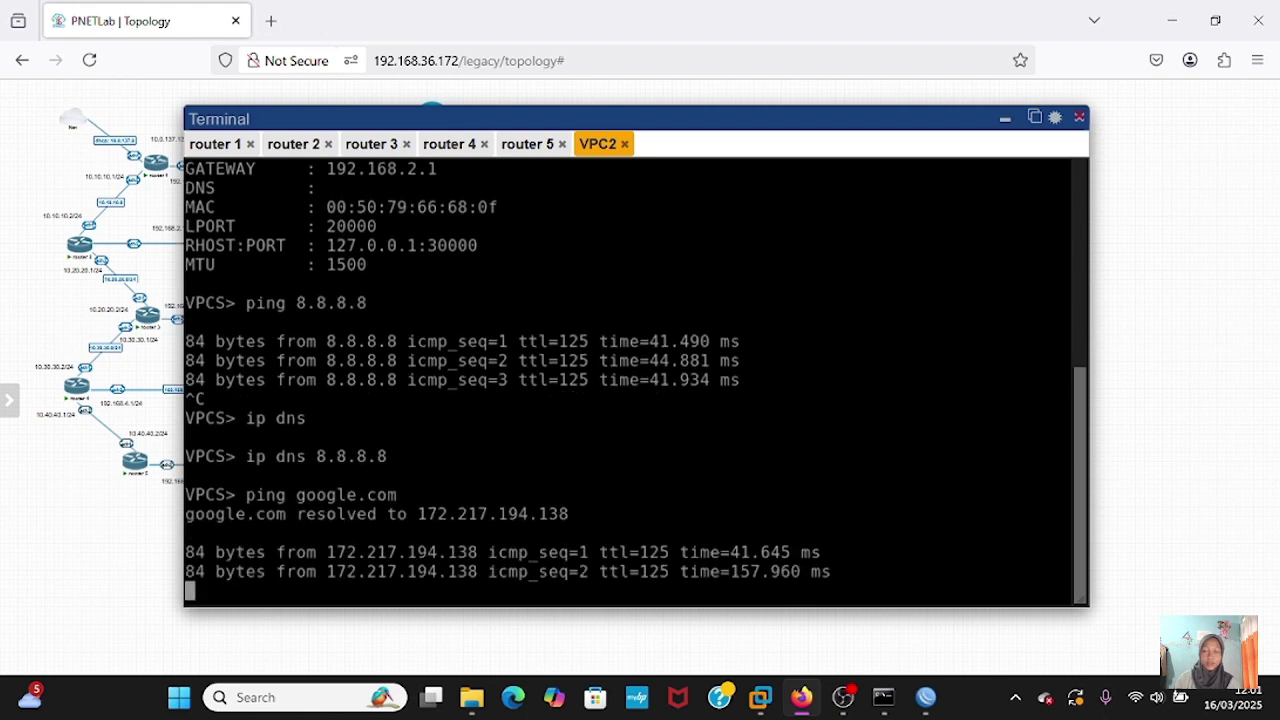
{"action": "key", "text": "ctrl+c"}
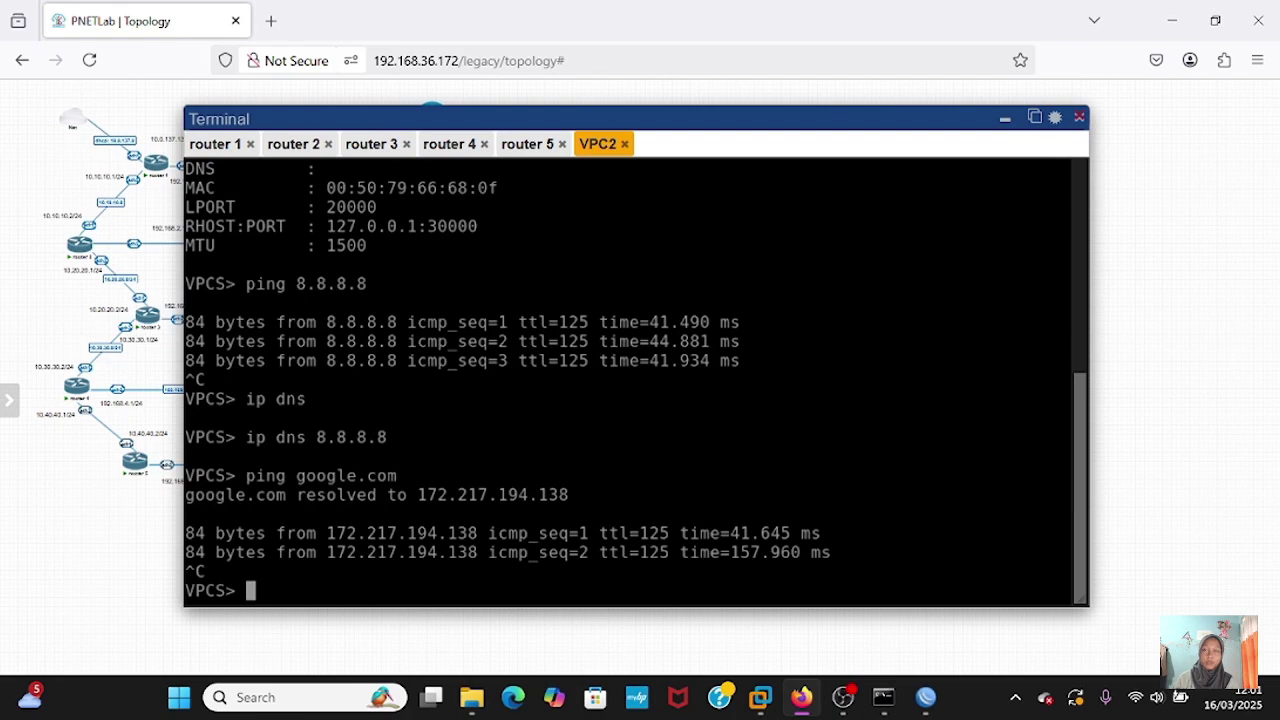